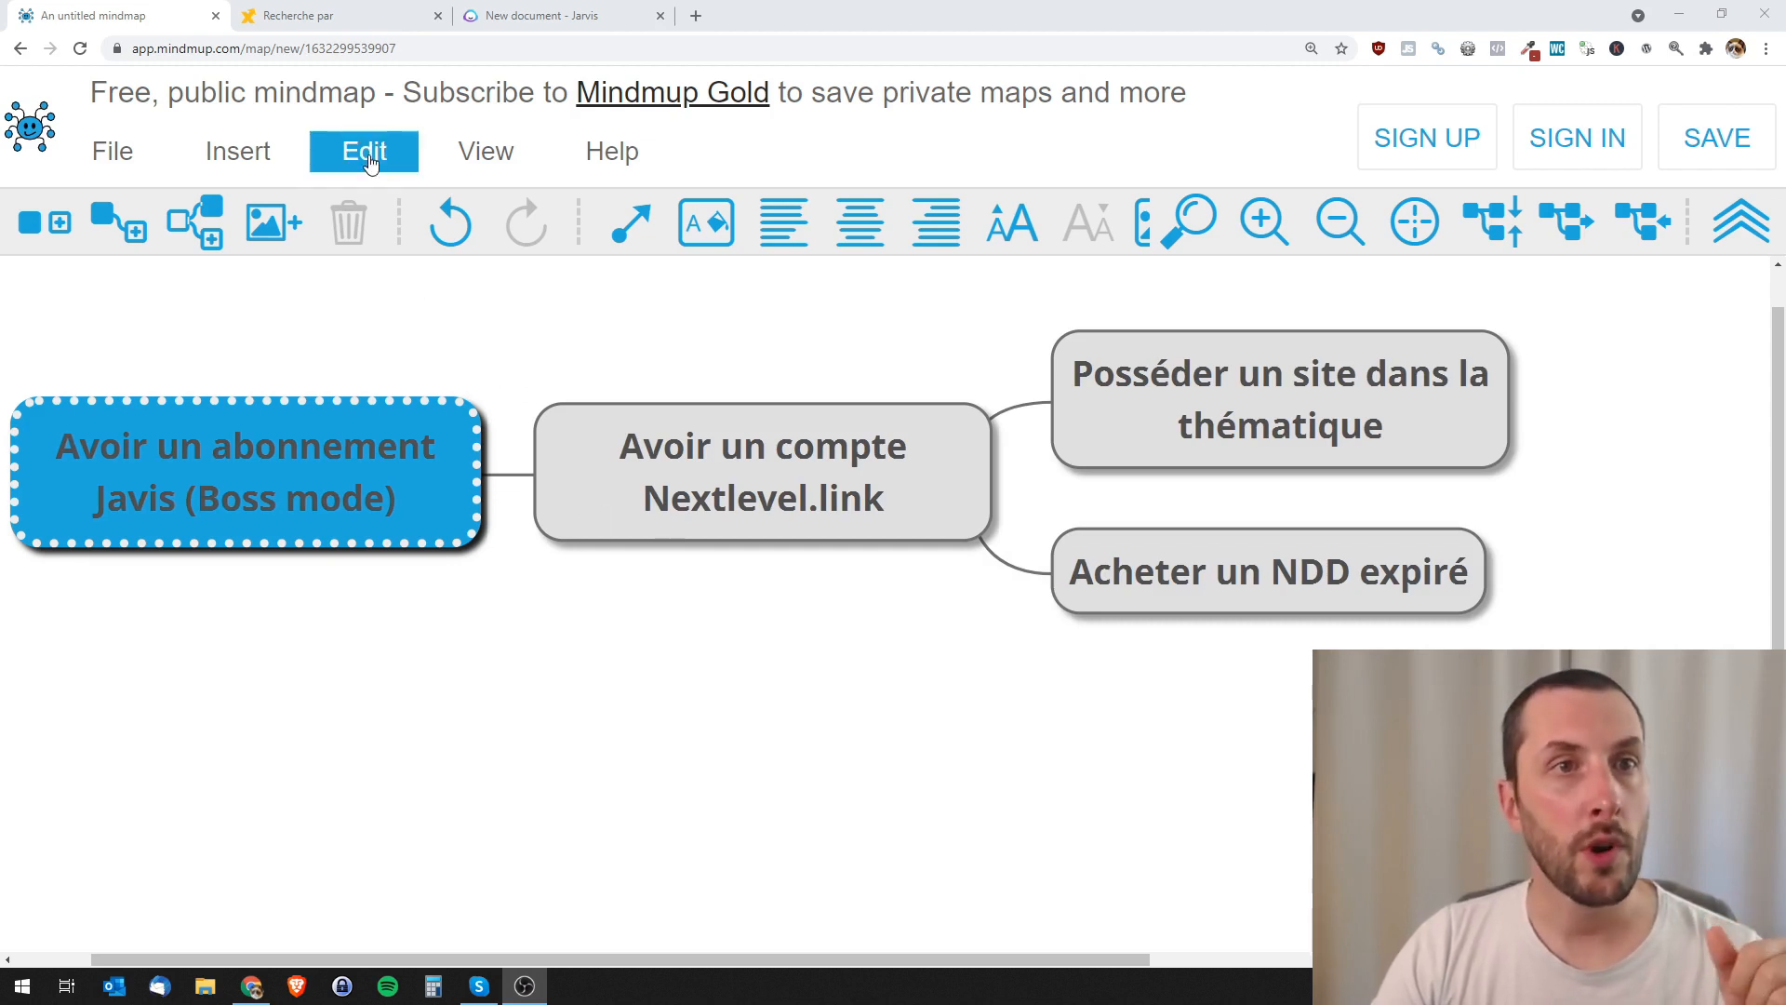
- Switch to the Nextlevel.link site and open the partner page listing client needs (Besoin des clients)
{"action": "left_click", "coordinate": [328, 11]}
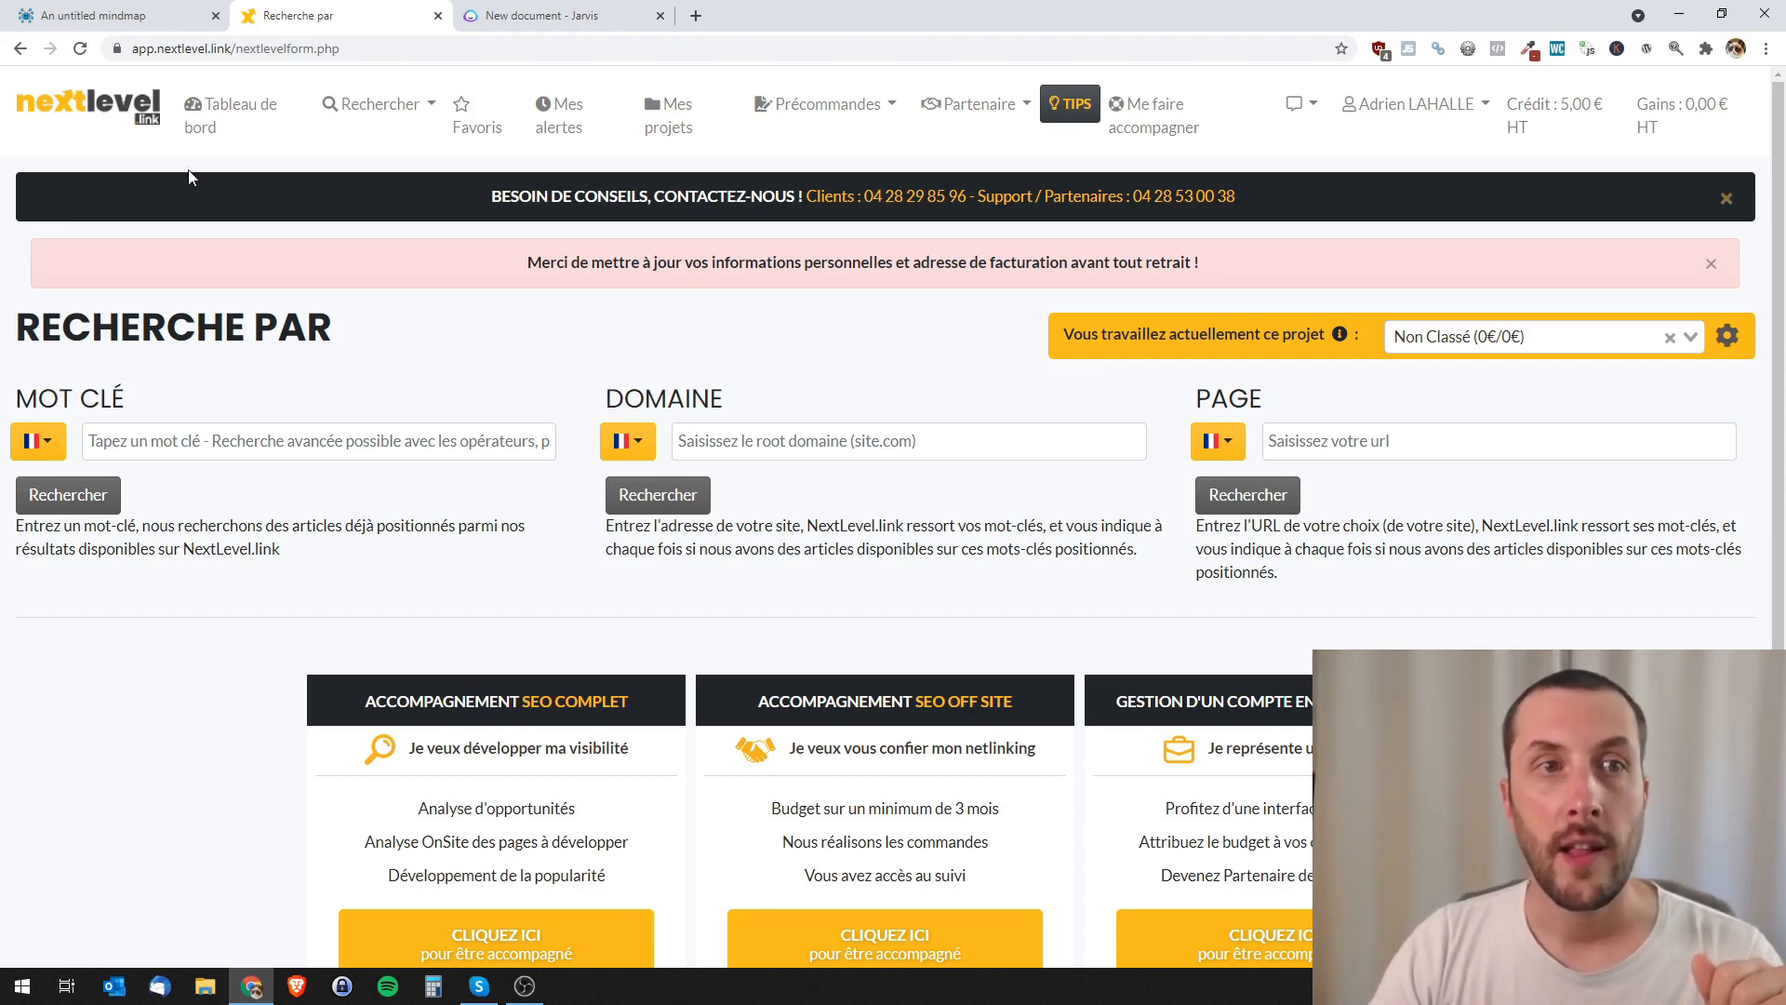
{"action": "left_click", "coordinate": [1023, 111]}
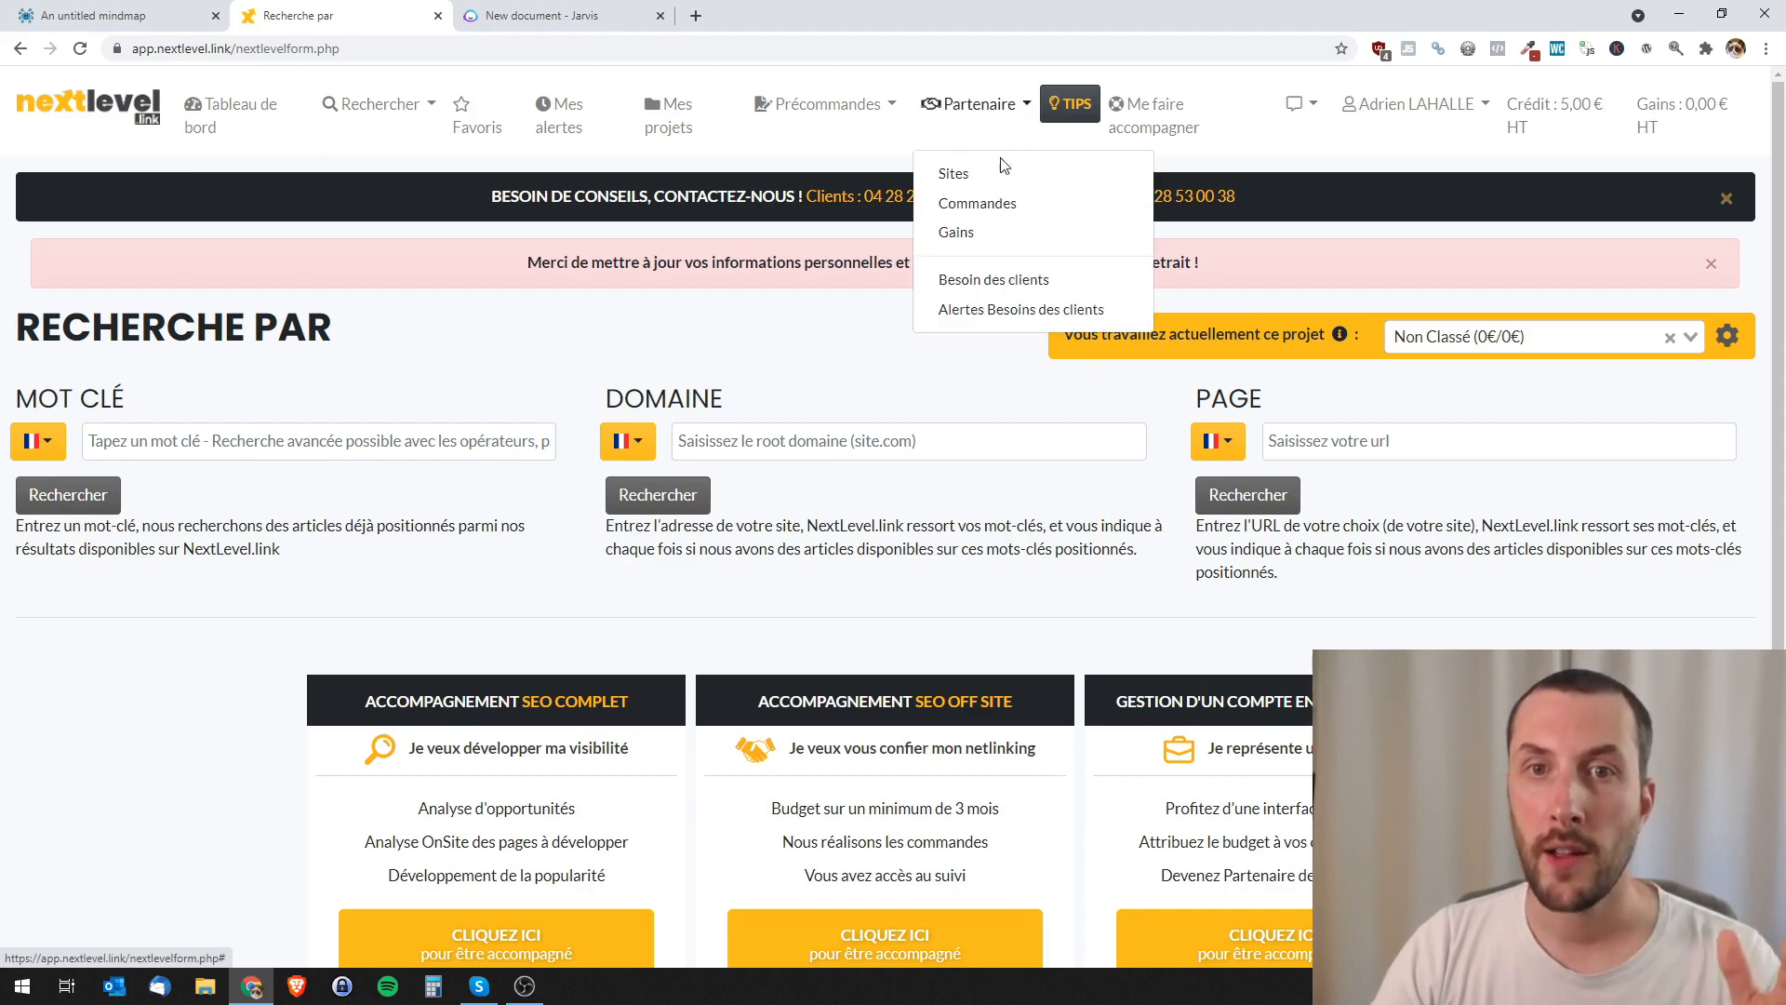
{"action": "left_click", "coordinate": [990, 279]}
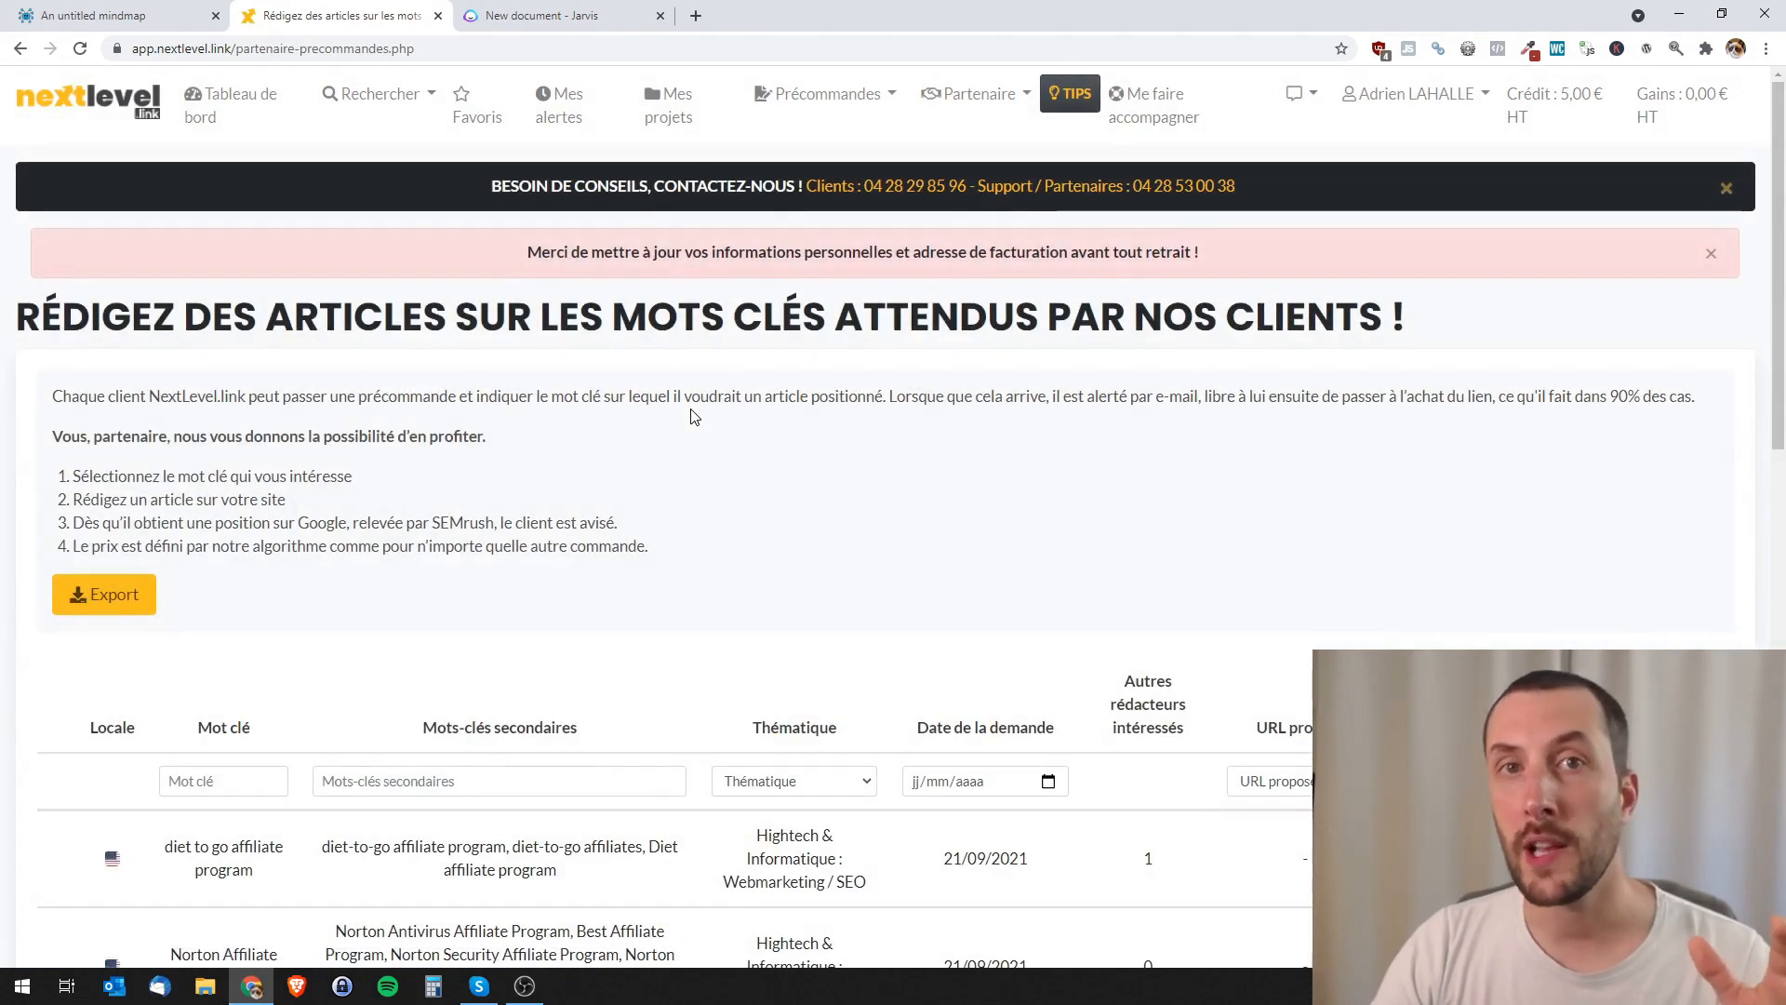
- Examine the client request table for its requested keywords, secondary keywords and themes, including the bridgestone row
{"action": "scroll", "coordinate": [688, 414], "scroll_direction": "down", "scroll_amount": 4}
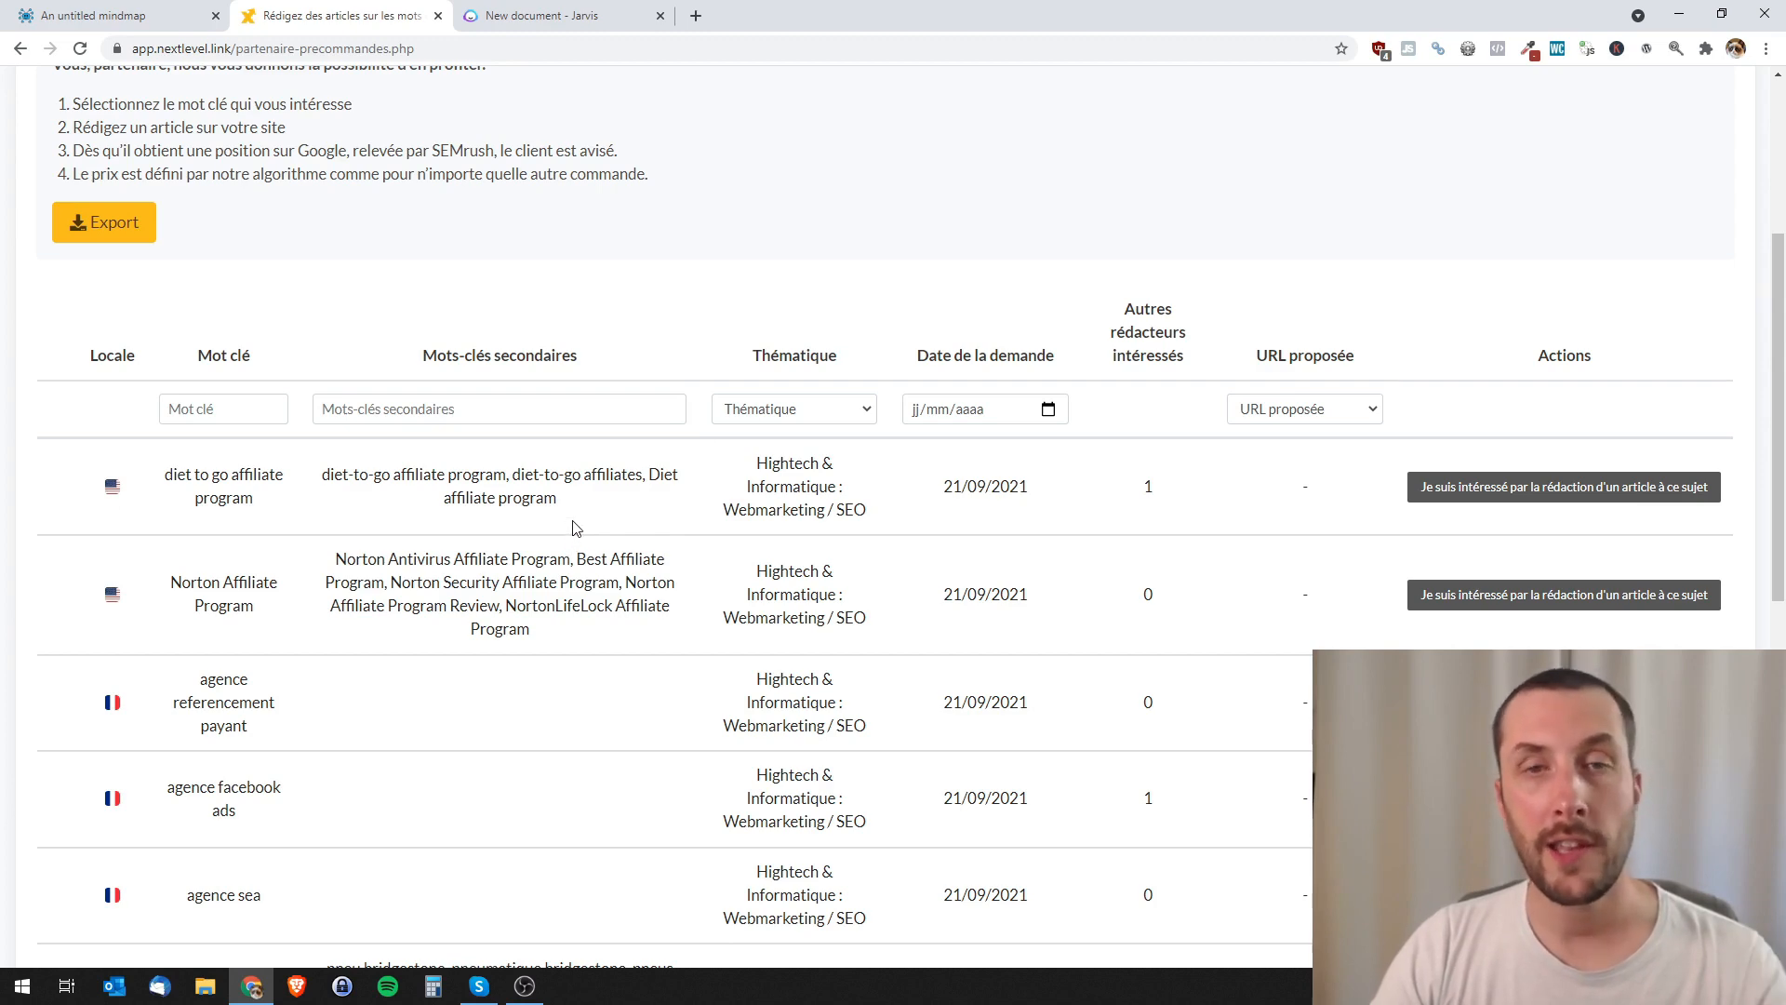
{"action": "scroll", "coordinate": [573, 528], "scroll_direction": "down", "scroll_amount": 1}
{"action": "scroll", "coordinate": [573, 529], "scroll_direction": "down", "scroll_amount": 2}
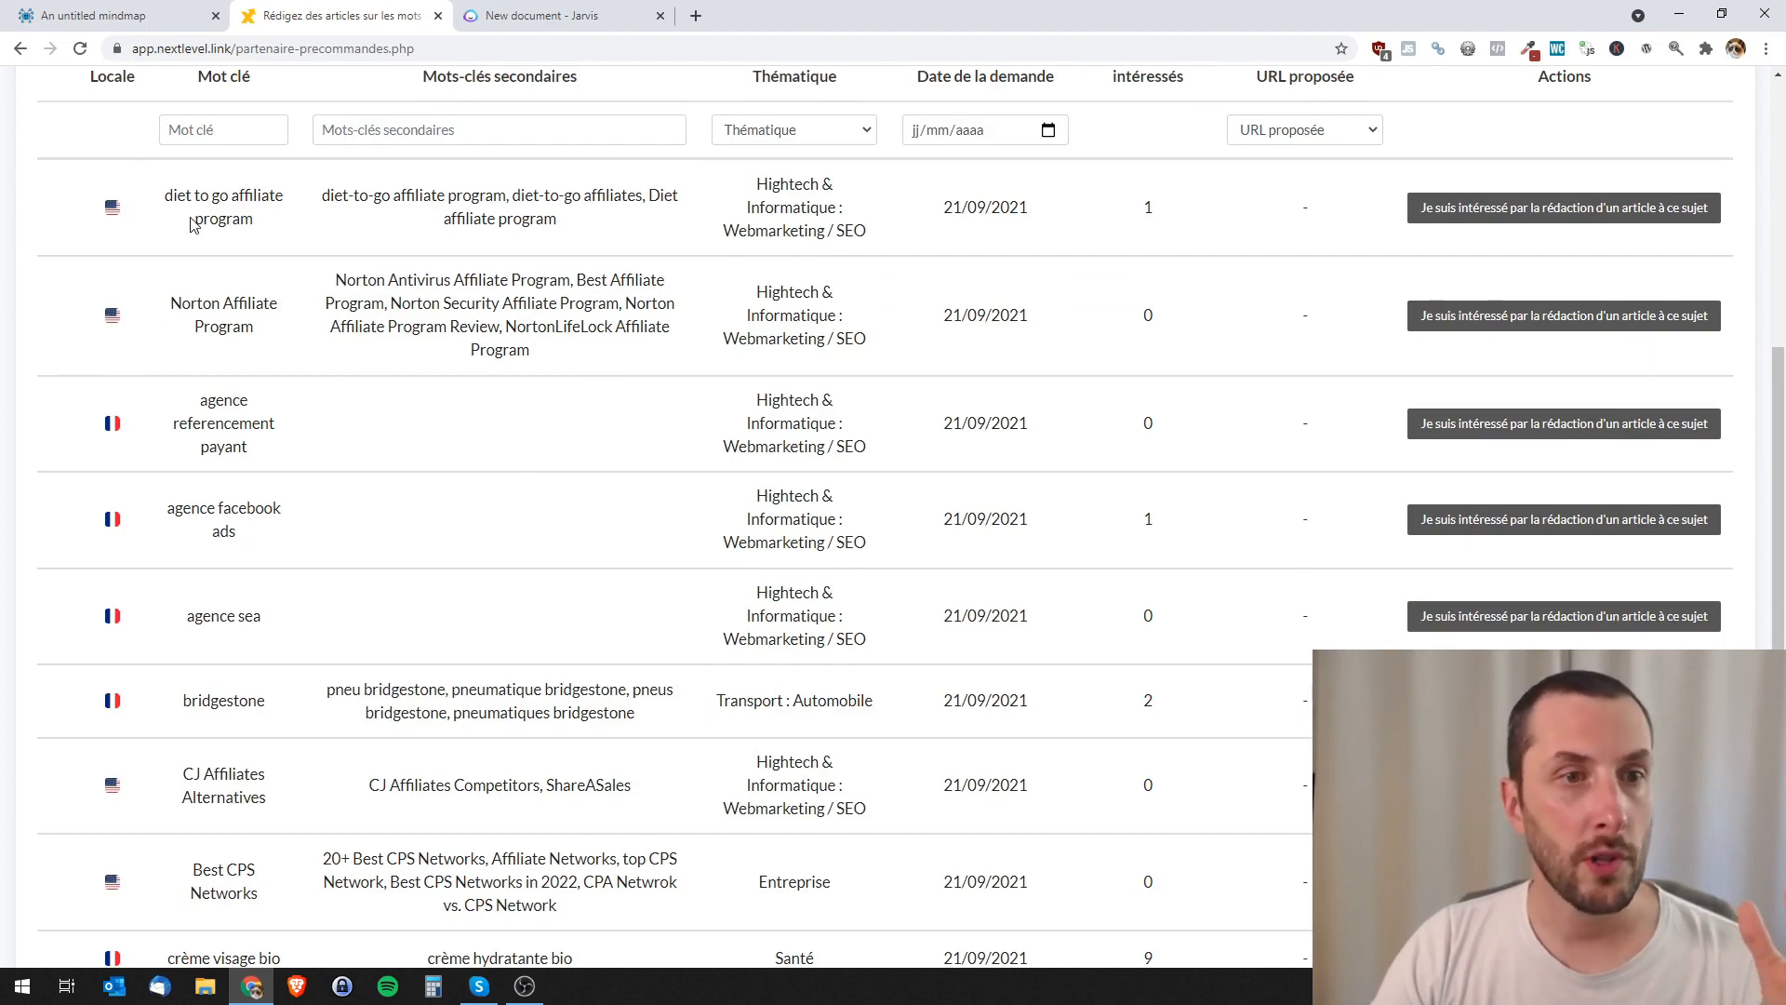
{"action": "scroll", "coordinate": [191, 223], "scroll_direction": "down", "scroll_amount": 2}
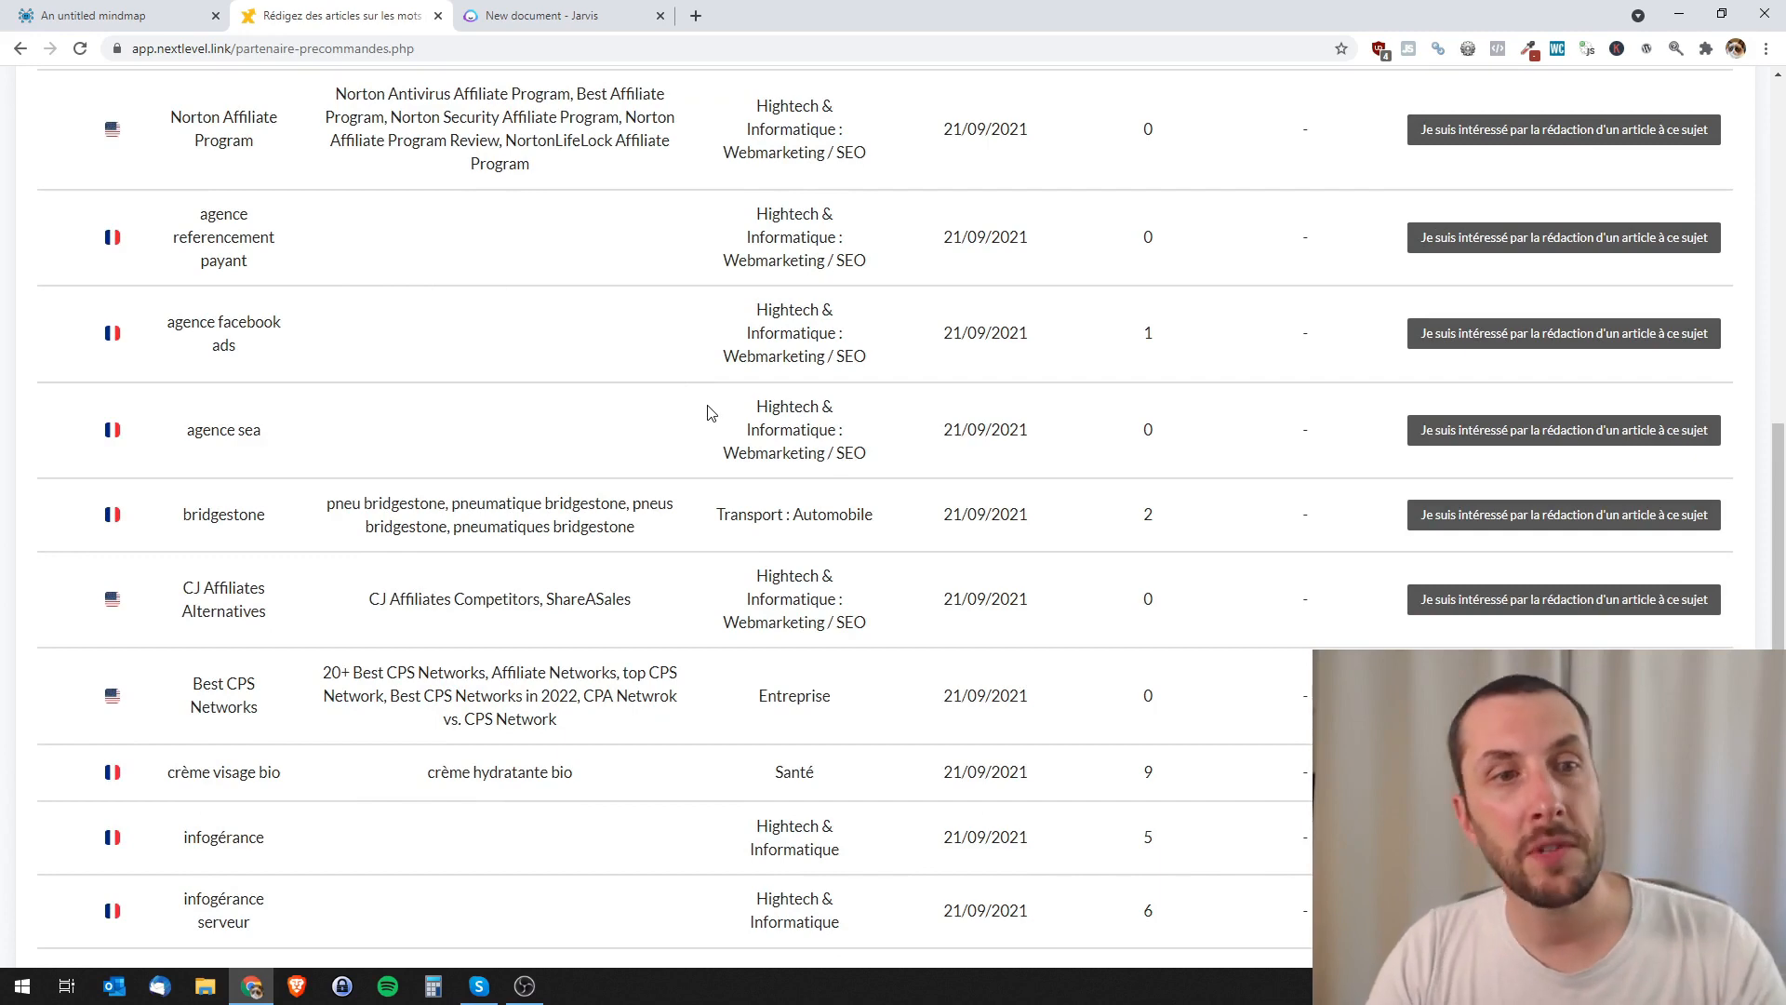
{"action": "scroll", "coordinate": [686, 400], "scroll_direction": "down", "scroll_amount": 2}
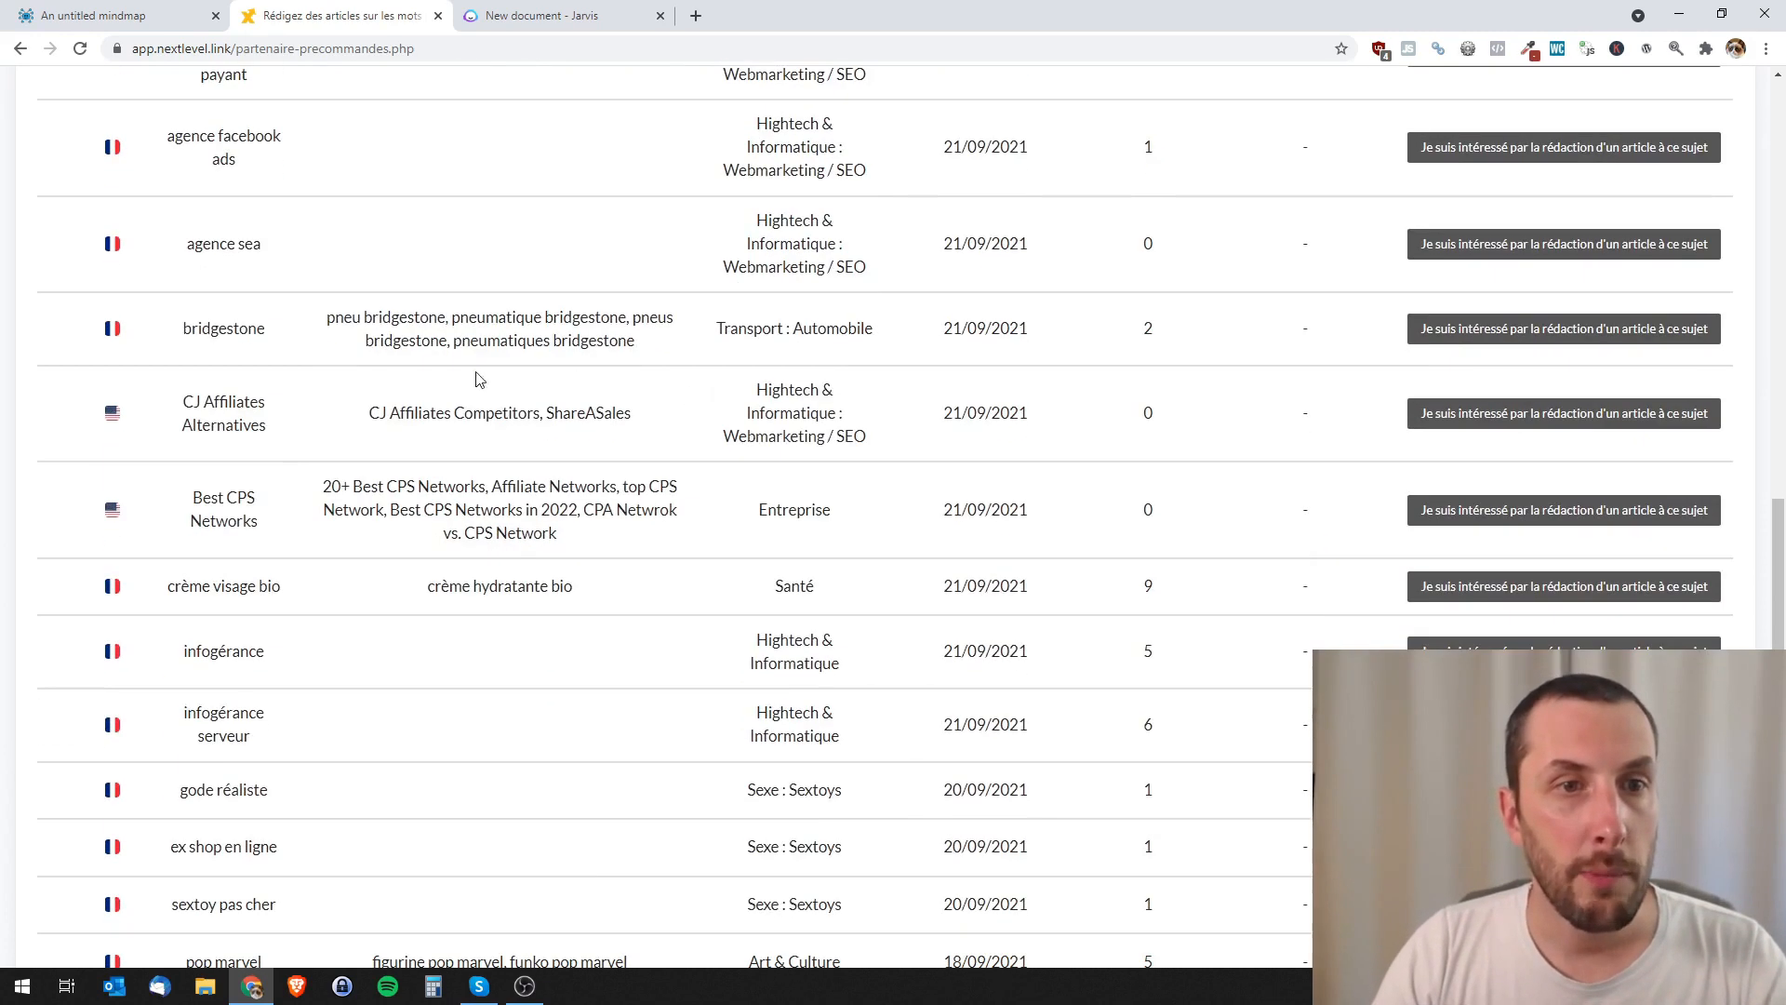
{"action": "left_click_drag", "start_coordinate": [184, 327], "coordinate": [452, 322]}
{"action": "left_click", "coordinate": [595, 334]}
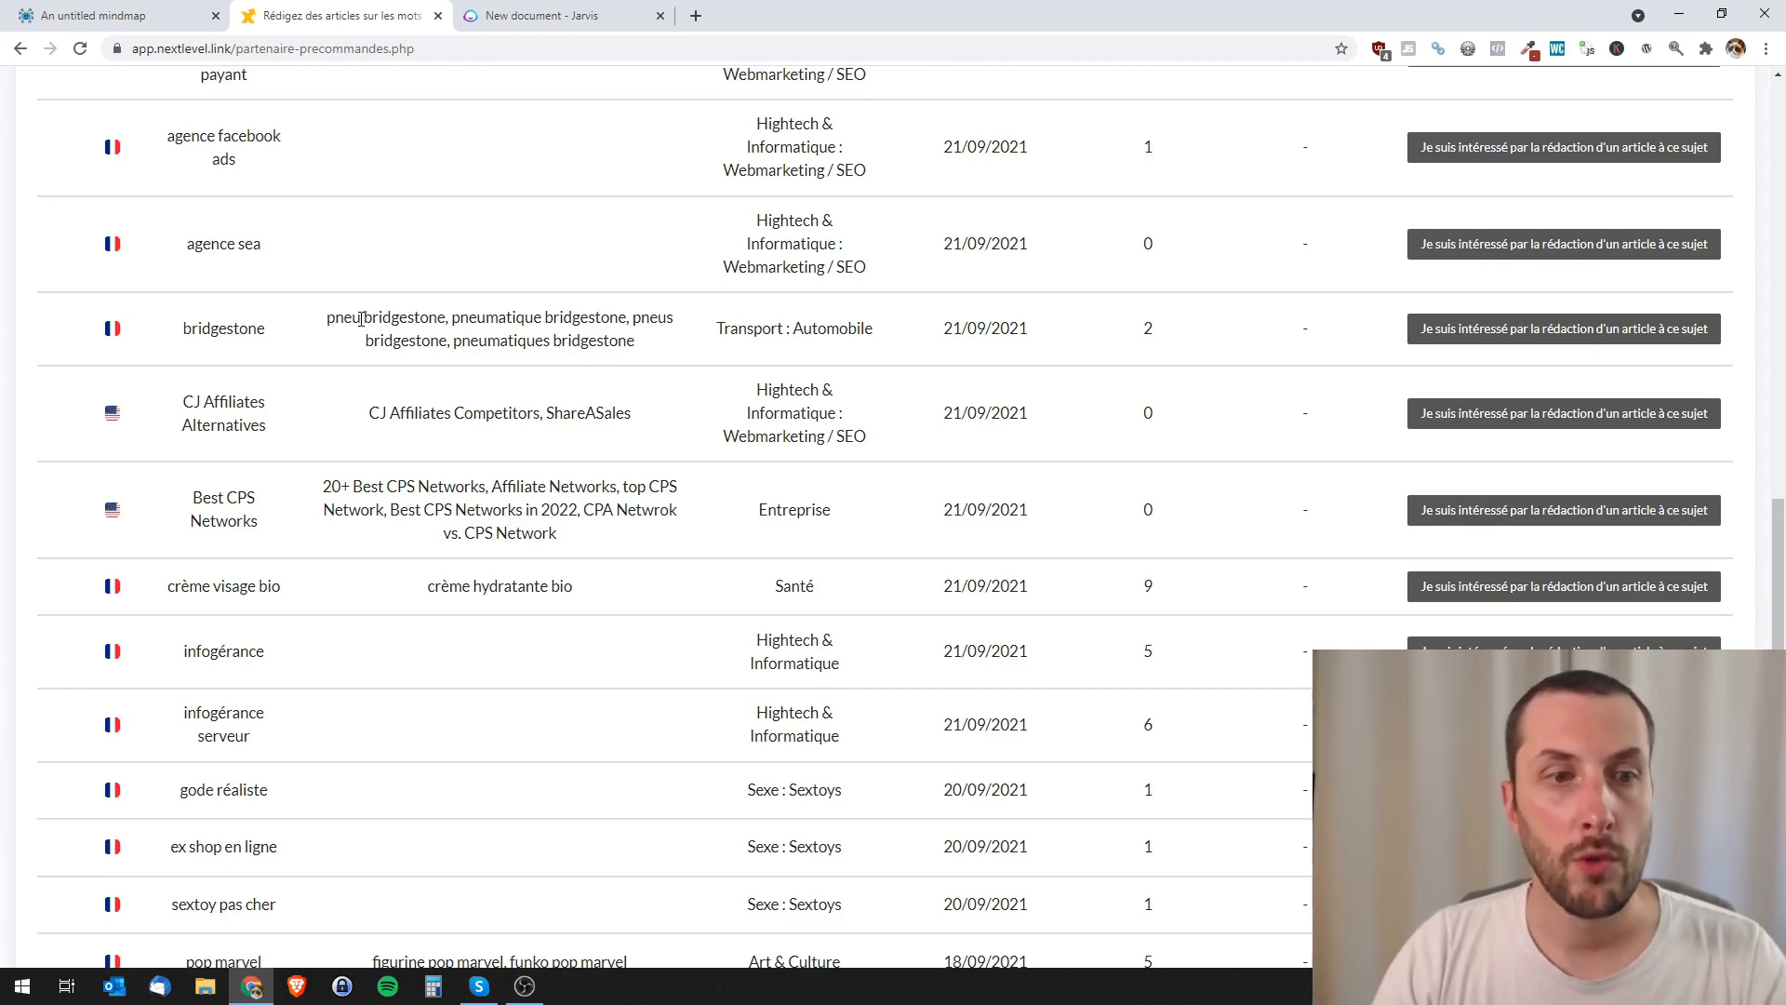
{"action": "scroll", "coordinate": [360, 319], "scroll_direction": "down", "scroll_amount": 3}
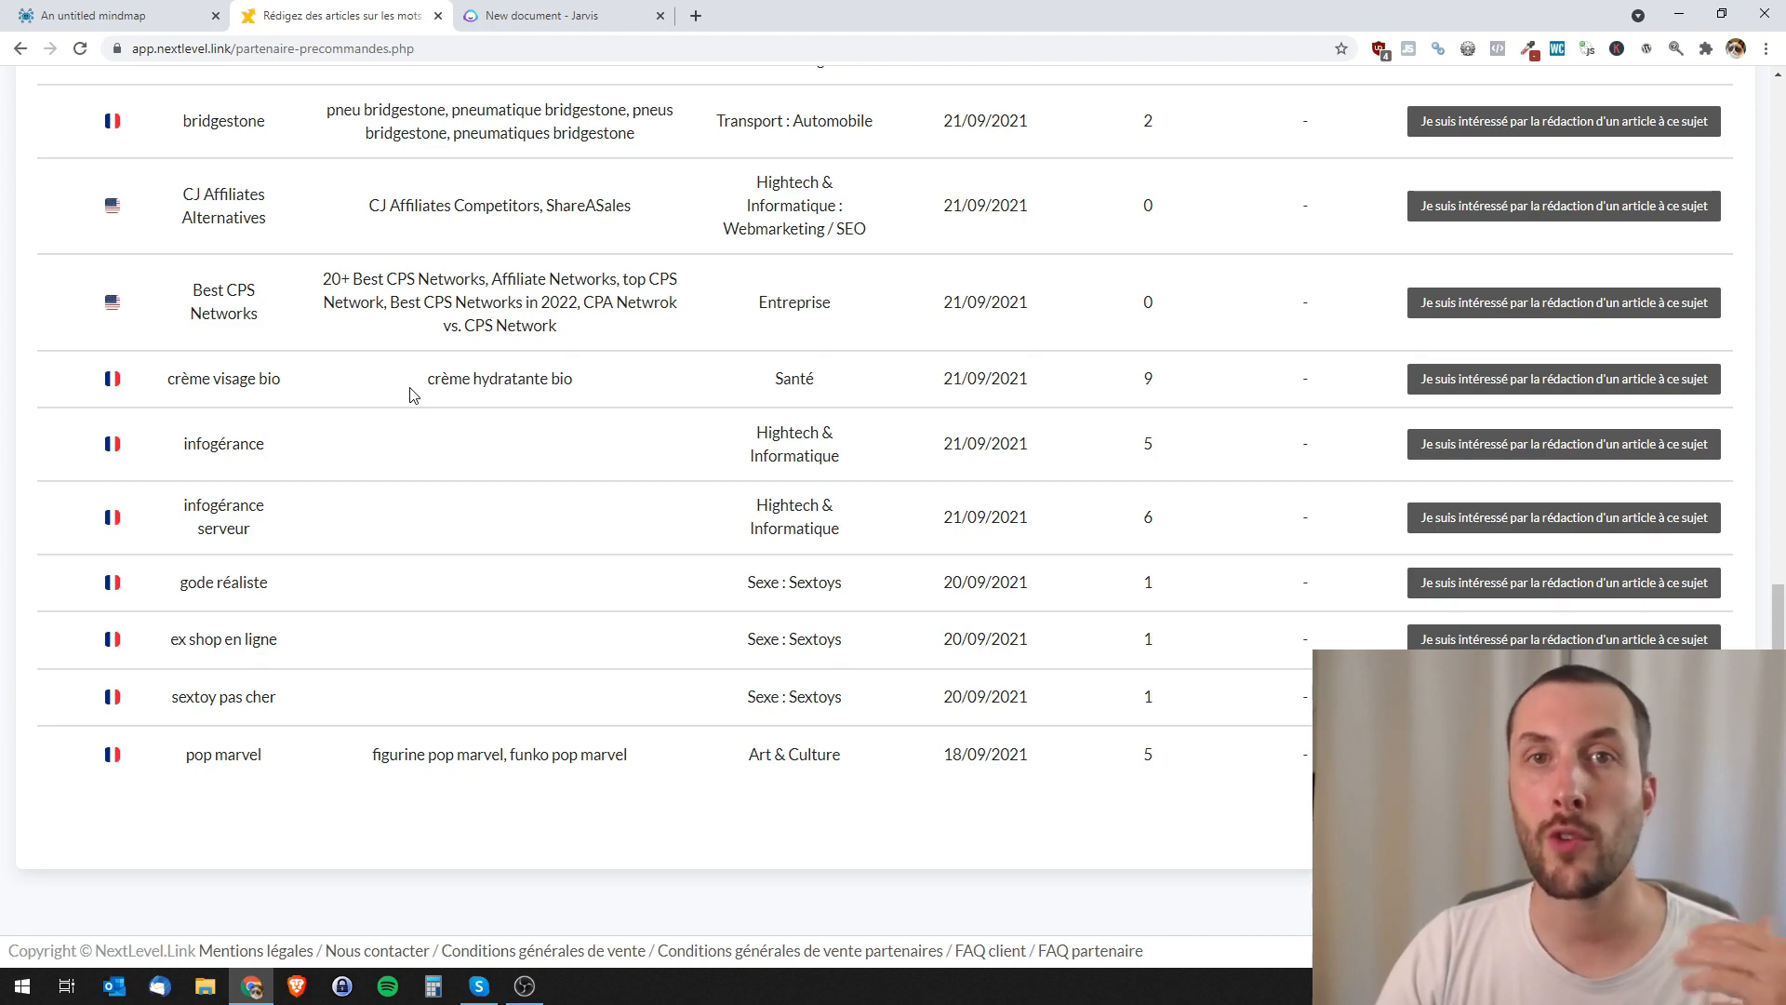
{"action": "scroll", "coordinate": [160, 582], "scroll_direction": "up", "scroll_amount": 2}
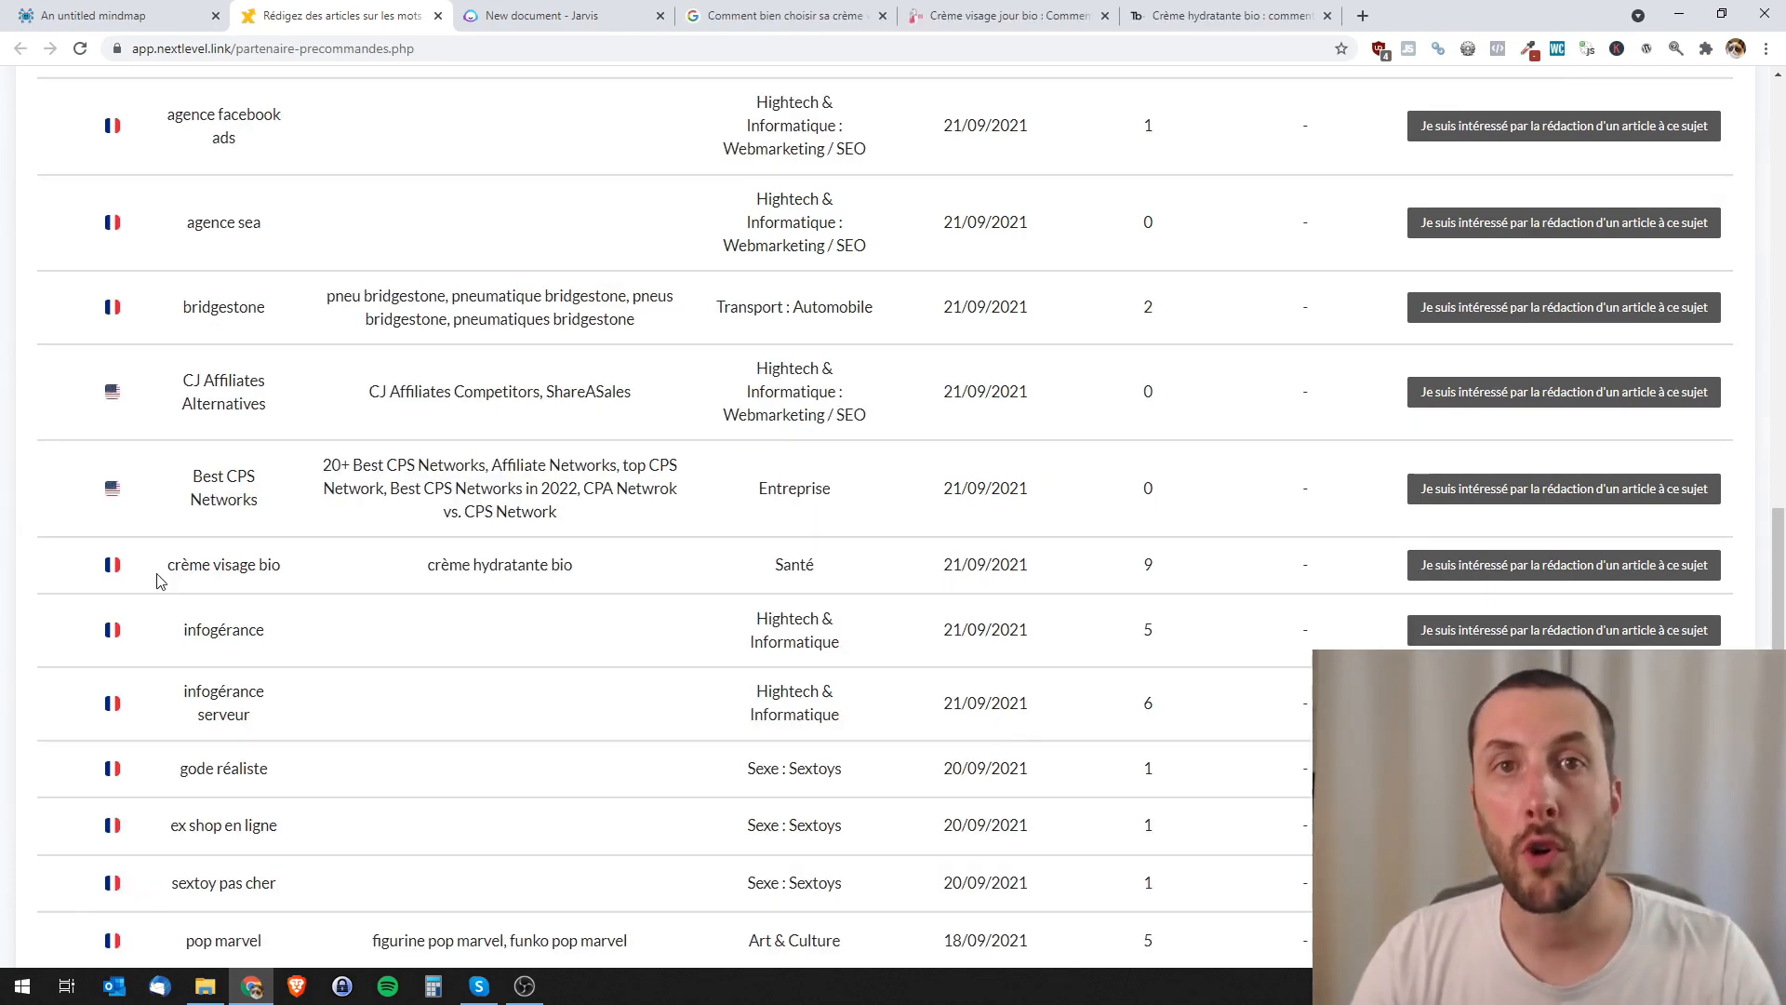
- Copy the keyword "crème visage bio" from the Santé row of the client request table
{"action": "left_click_drag", "start_coordinate": [160, 581], "coordinate": [299, 578]}
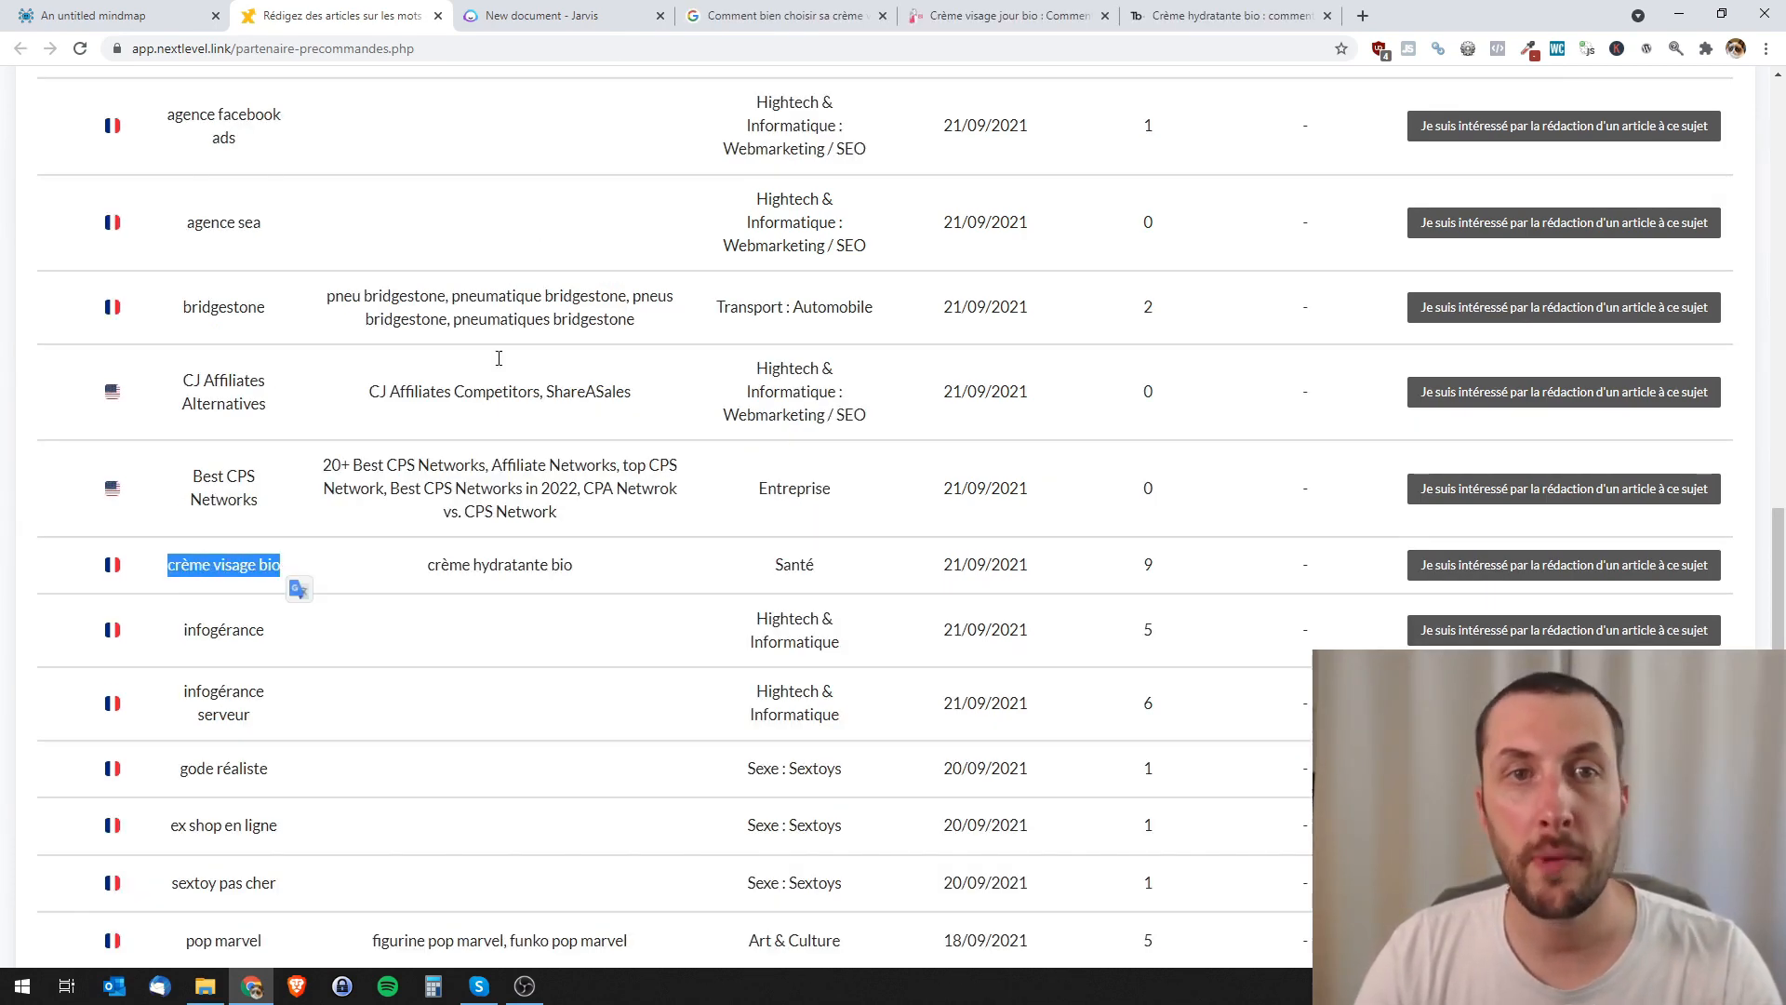
{"action": "left_click", "coordinate": [786, 16]}
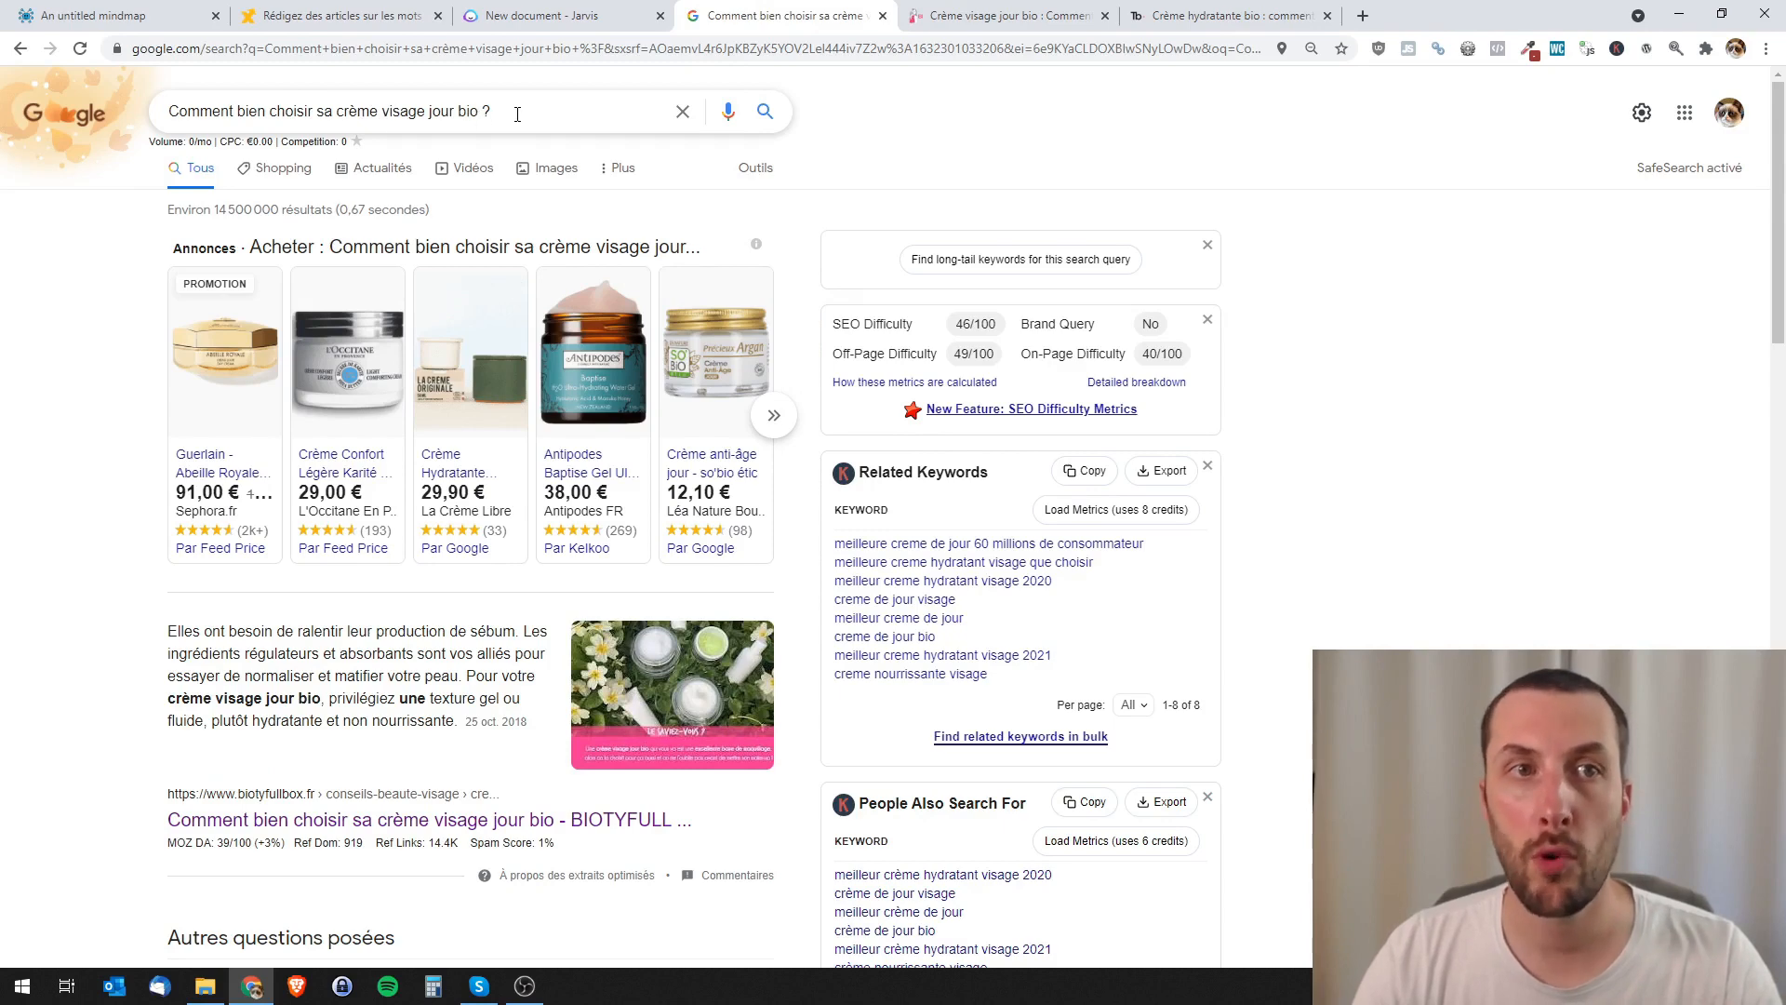
{"action": "left_click", "coordinate": [337, 15]}
{"action": "left_click", "coordinate": [220, 581]}
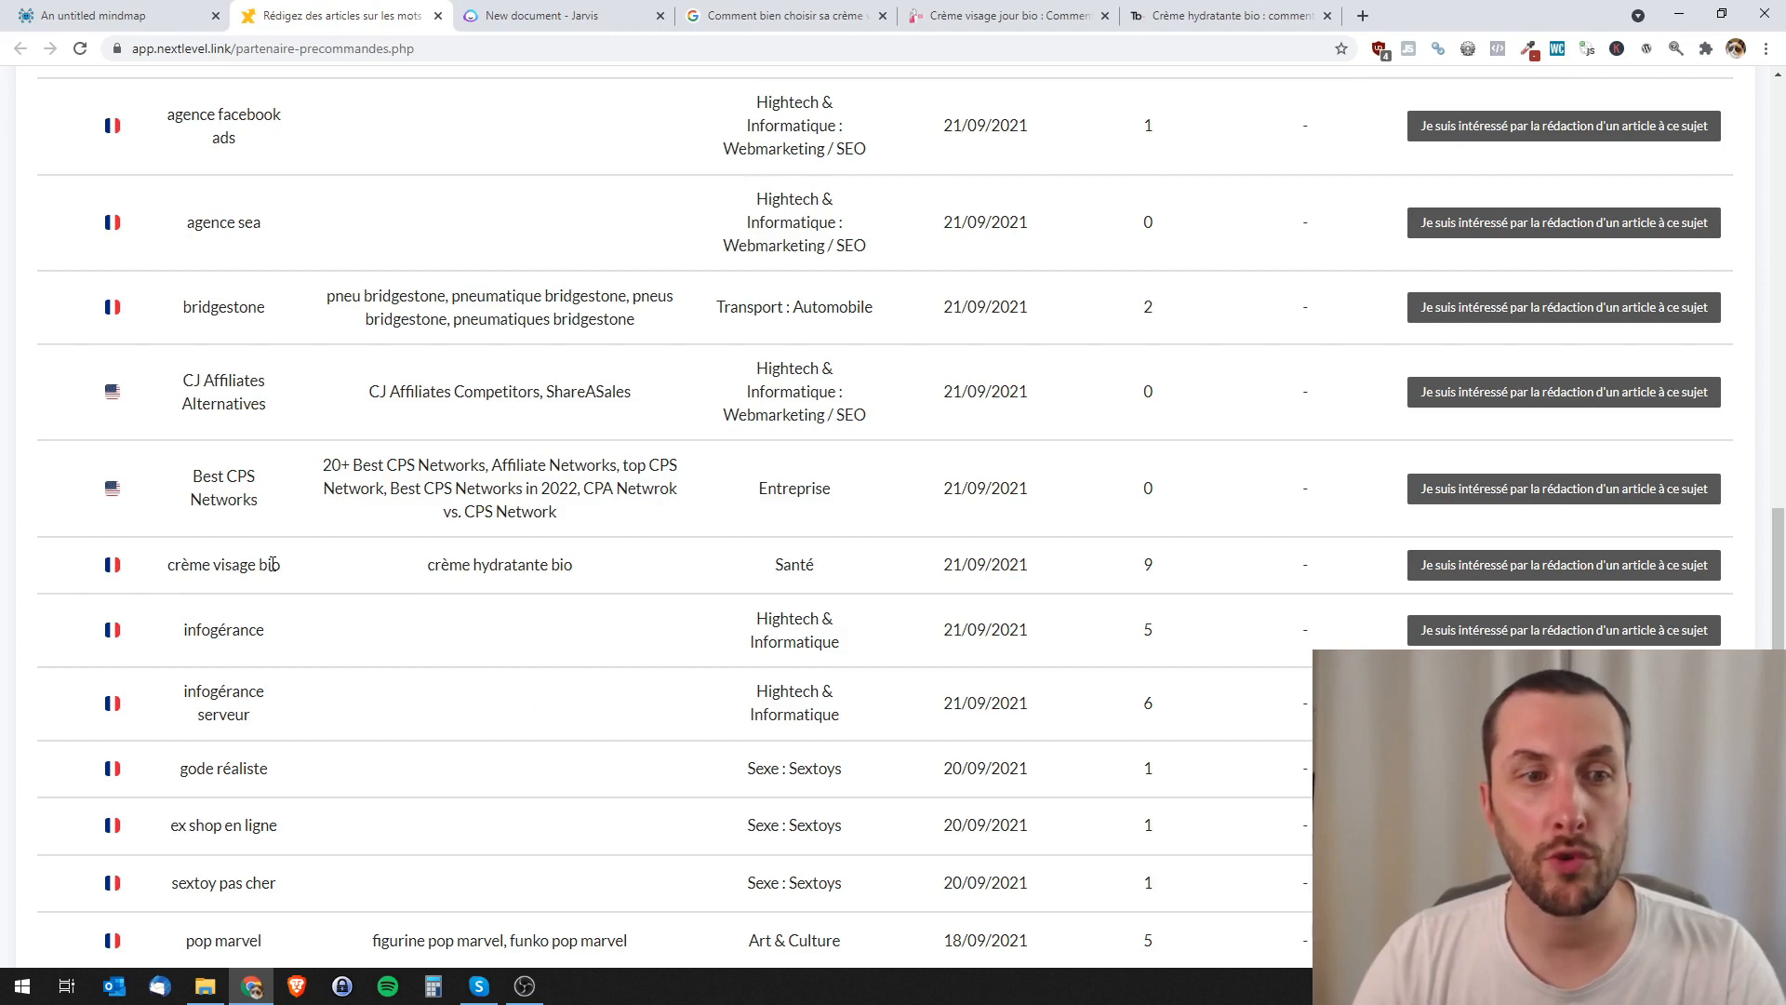
{"action": "left_click_drag", "start_coordinate": [287, 565], "coordinate": [173, 563]}
{"action": "key", "text": "ctrl+c"}
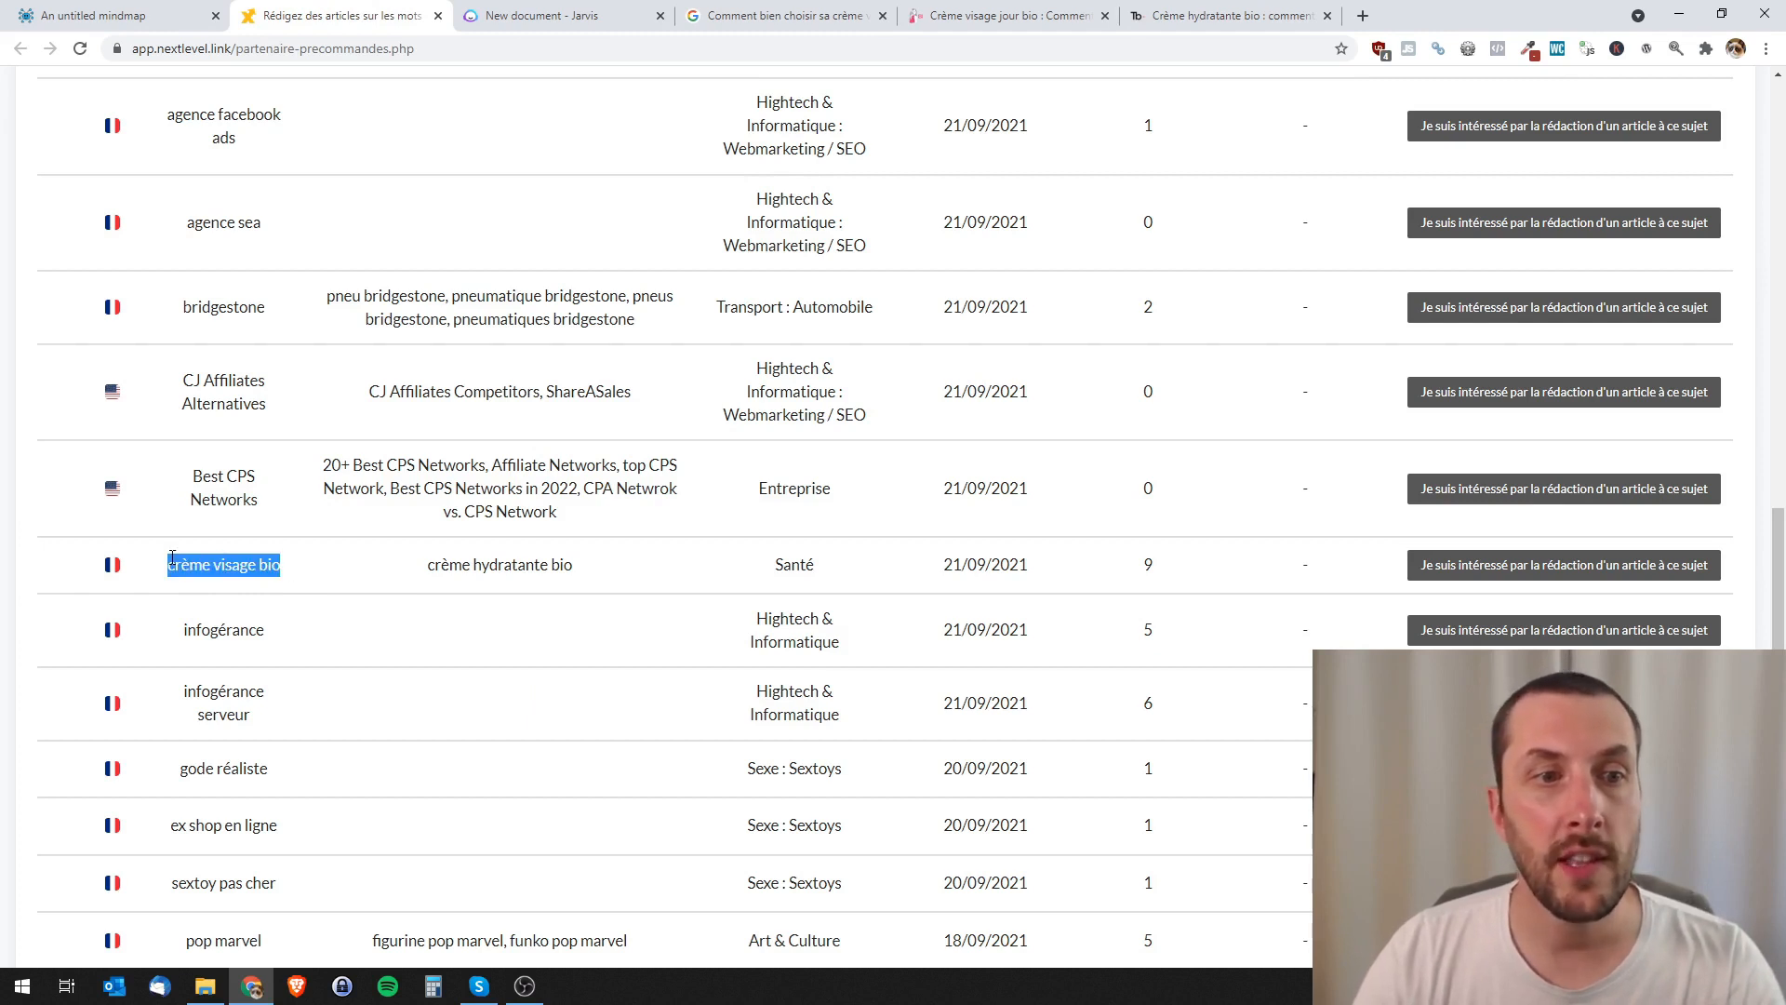
- Replace the existing Google query with the copied keyword "crème visage bio" and run the search
{"action": "left_click", "coordinate": [818, 16]}
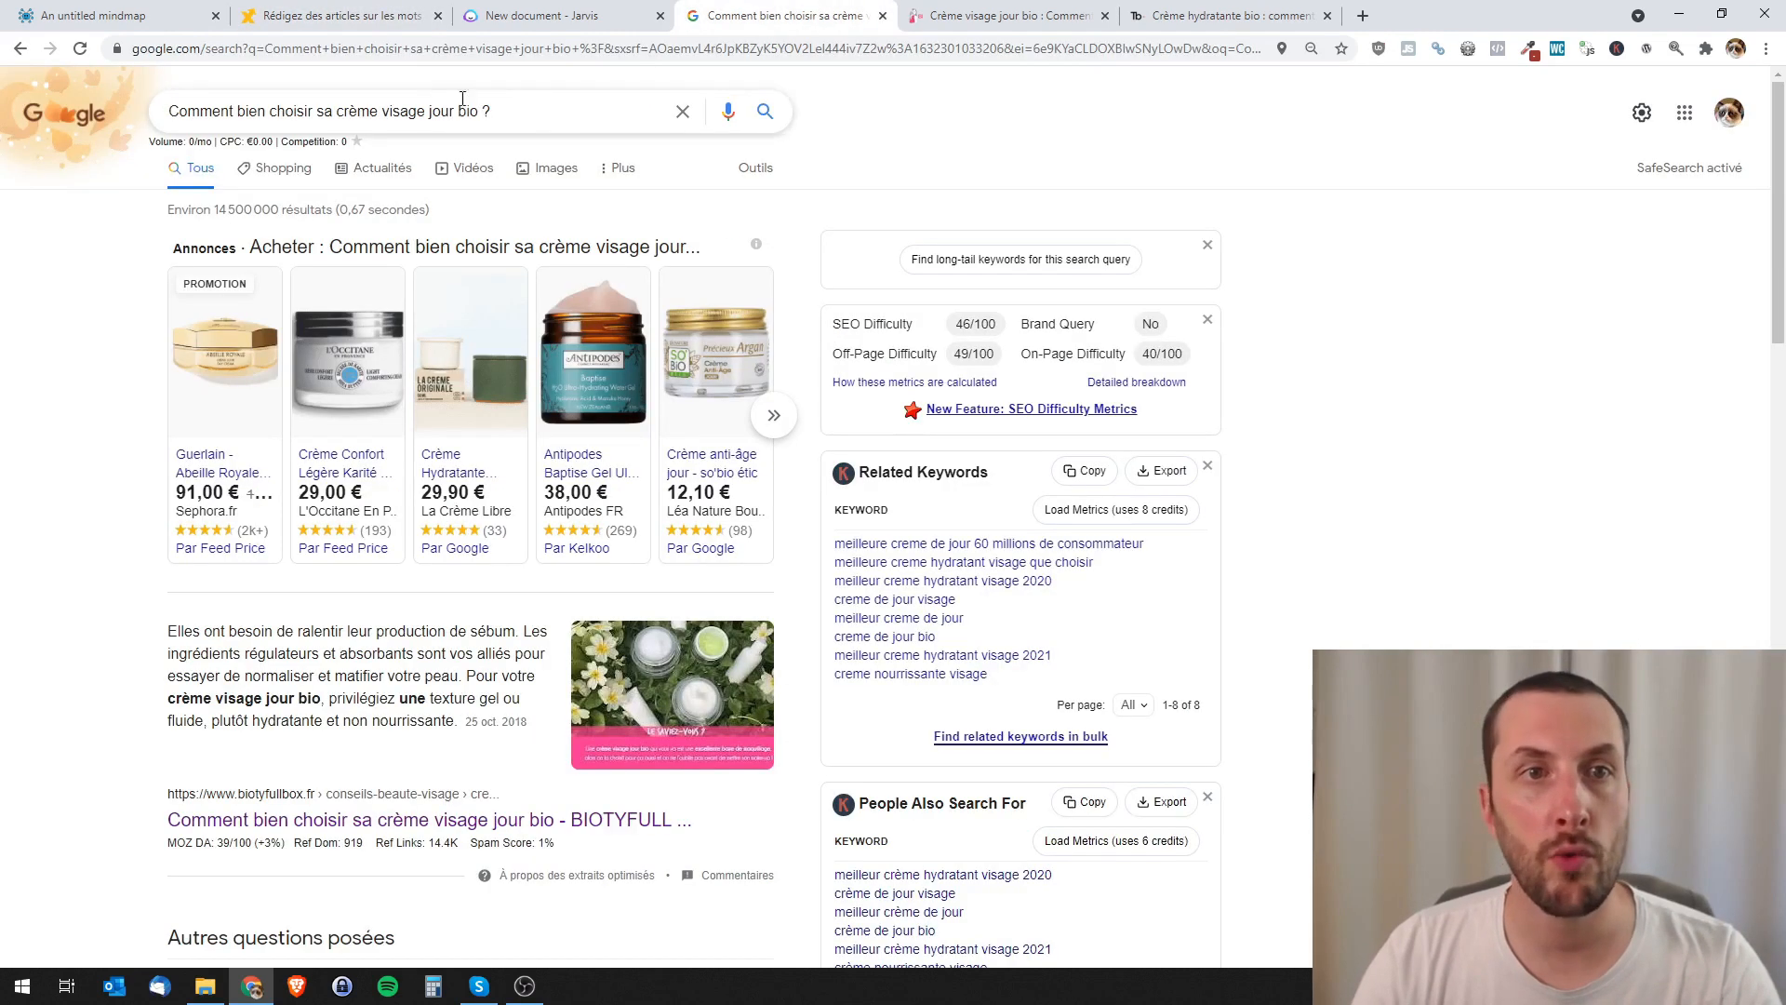
{"action": "left_click_drag", "start_coordinate": [493, 111], "coordinate": [96, 91]}
{"action": "key", "text": "ctrl+v"}
{"action": "key", "text": "Return"}
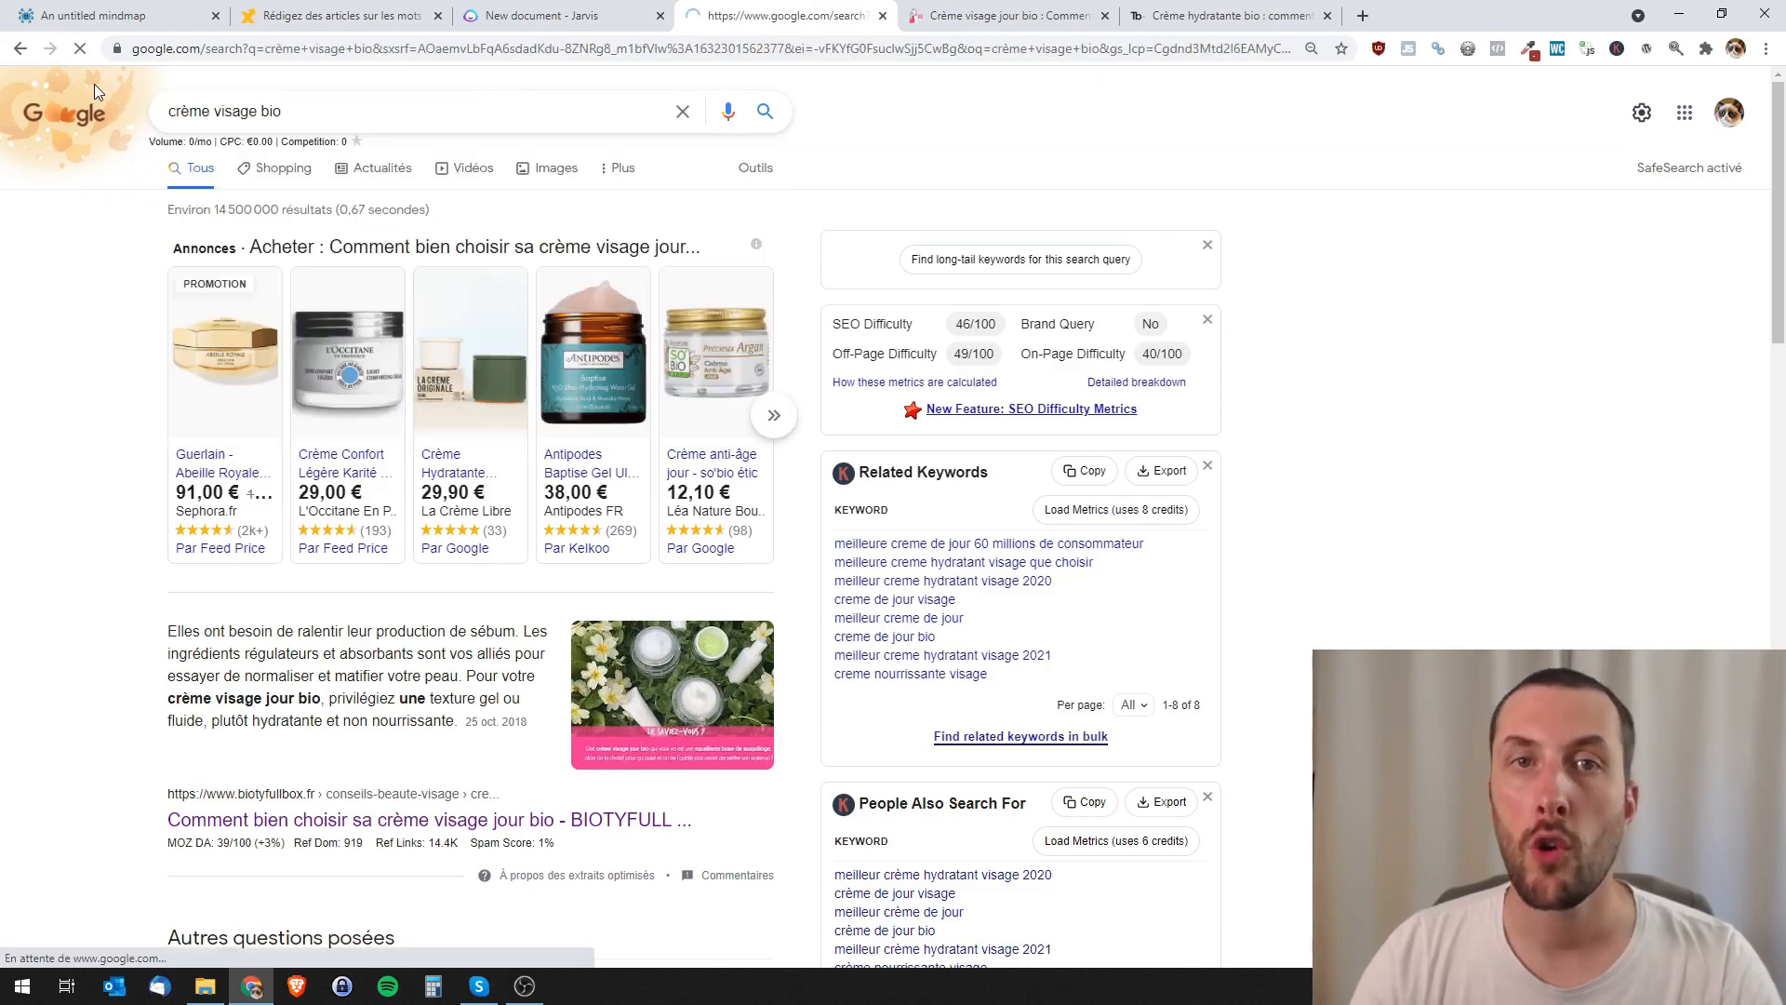
- Extend the Google query to "pourquoi crème visage bio" and review the results and related questions for article ideas
{"action": "left_click", "coordinate": [173, 115]}
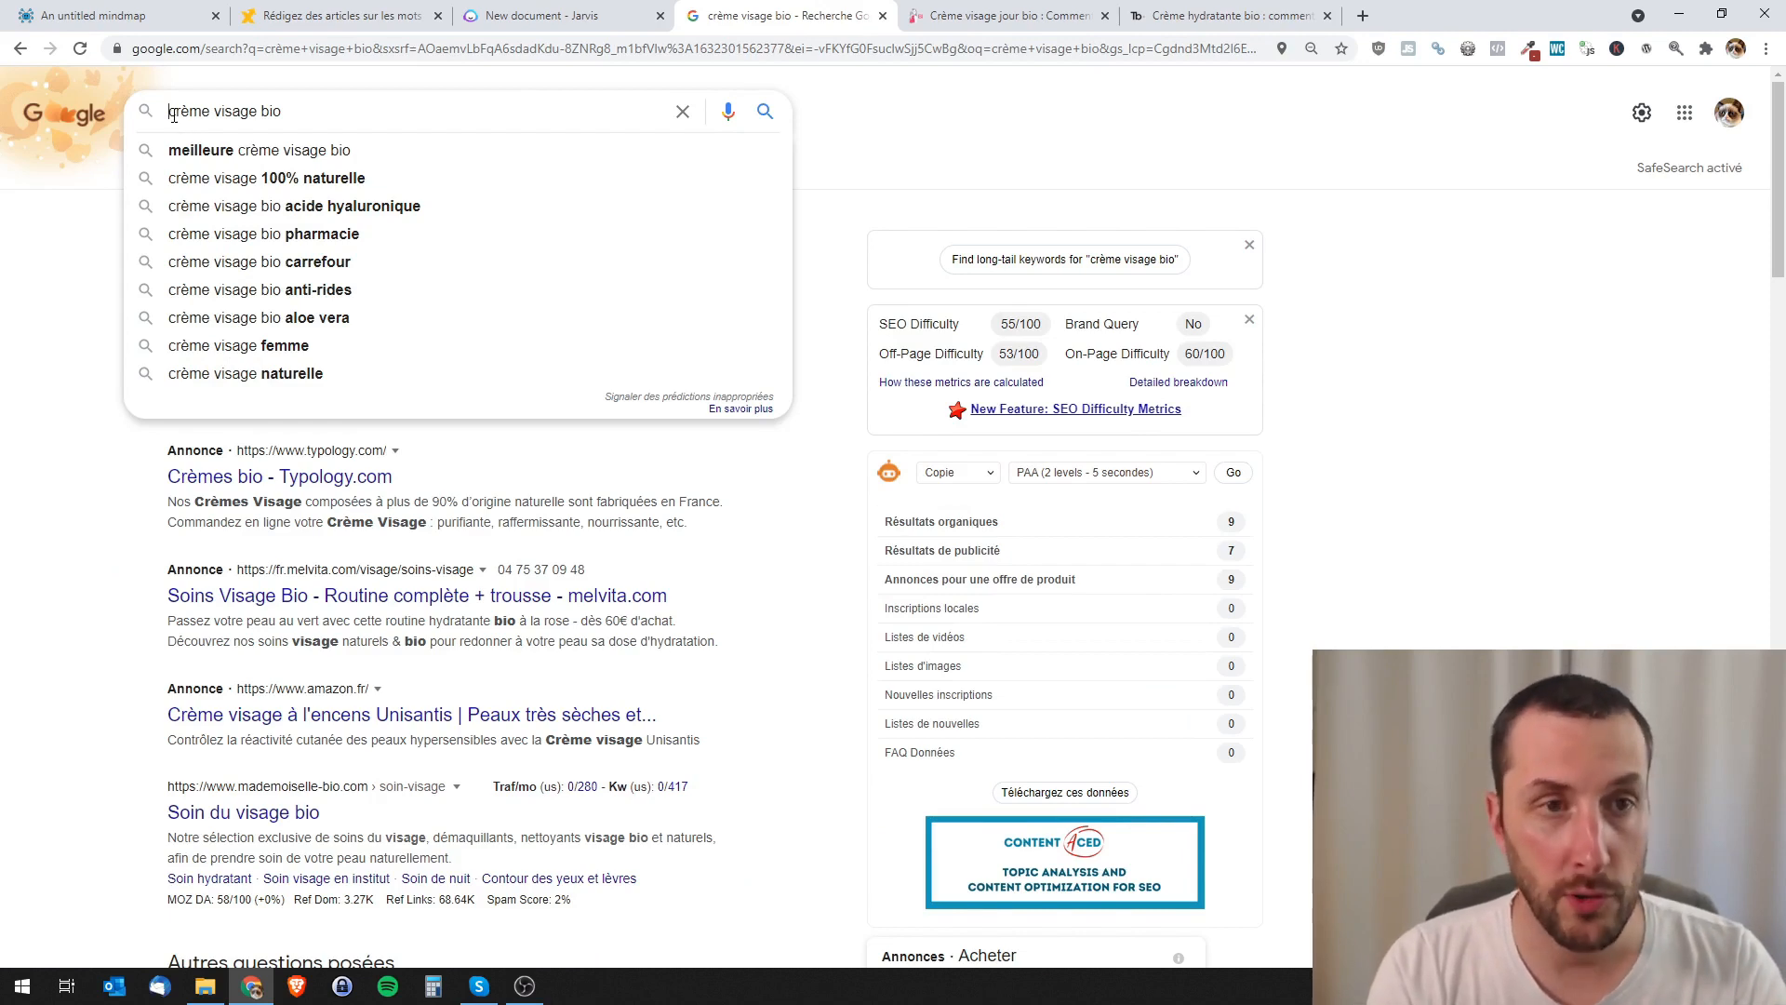
{"action": "type", "text": "pourquoi"}
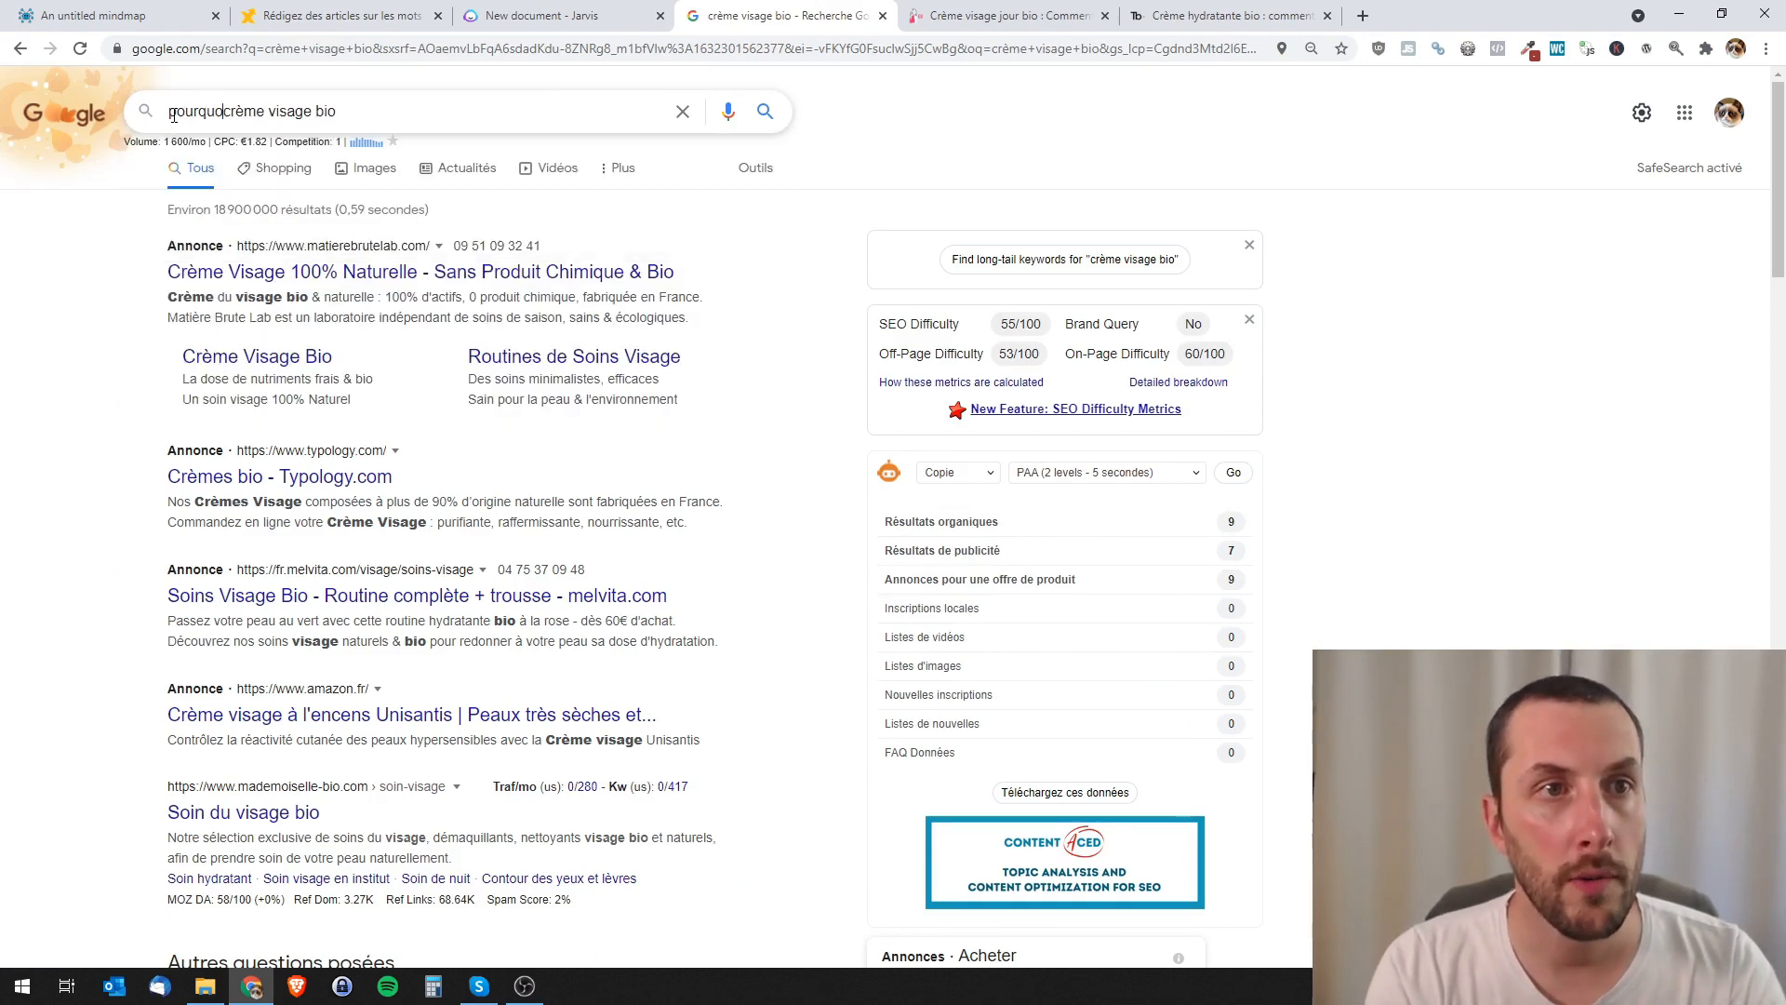
{"action": "key", "text": "Return"}
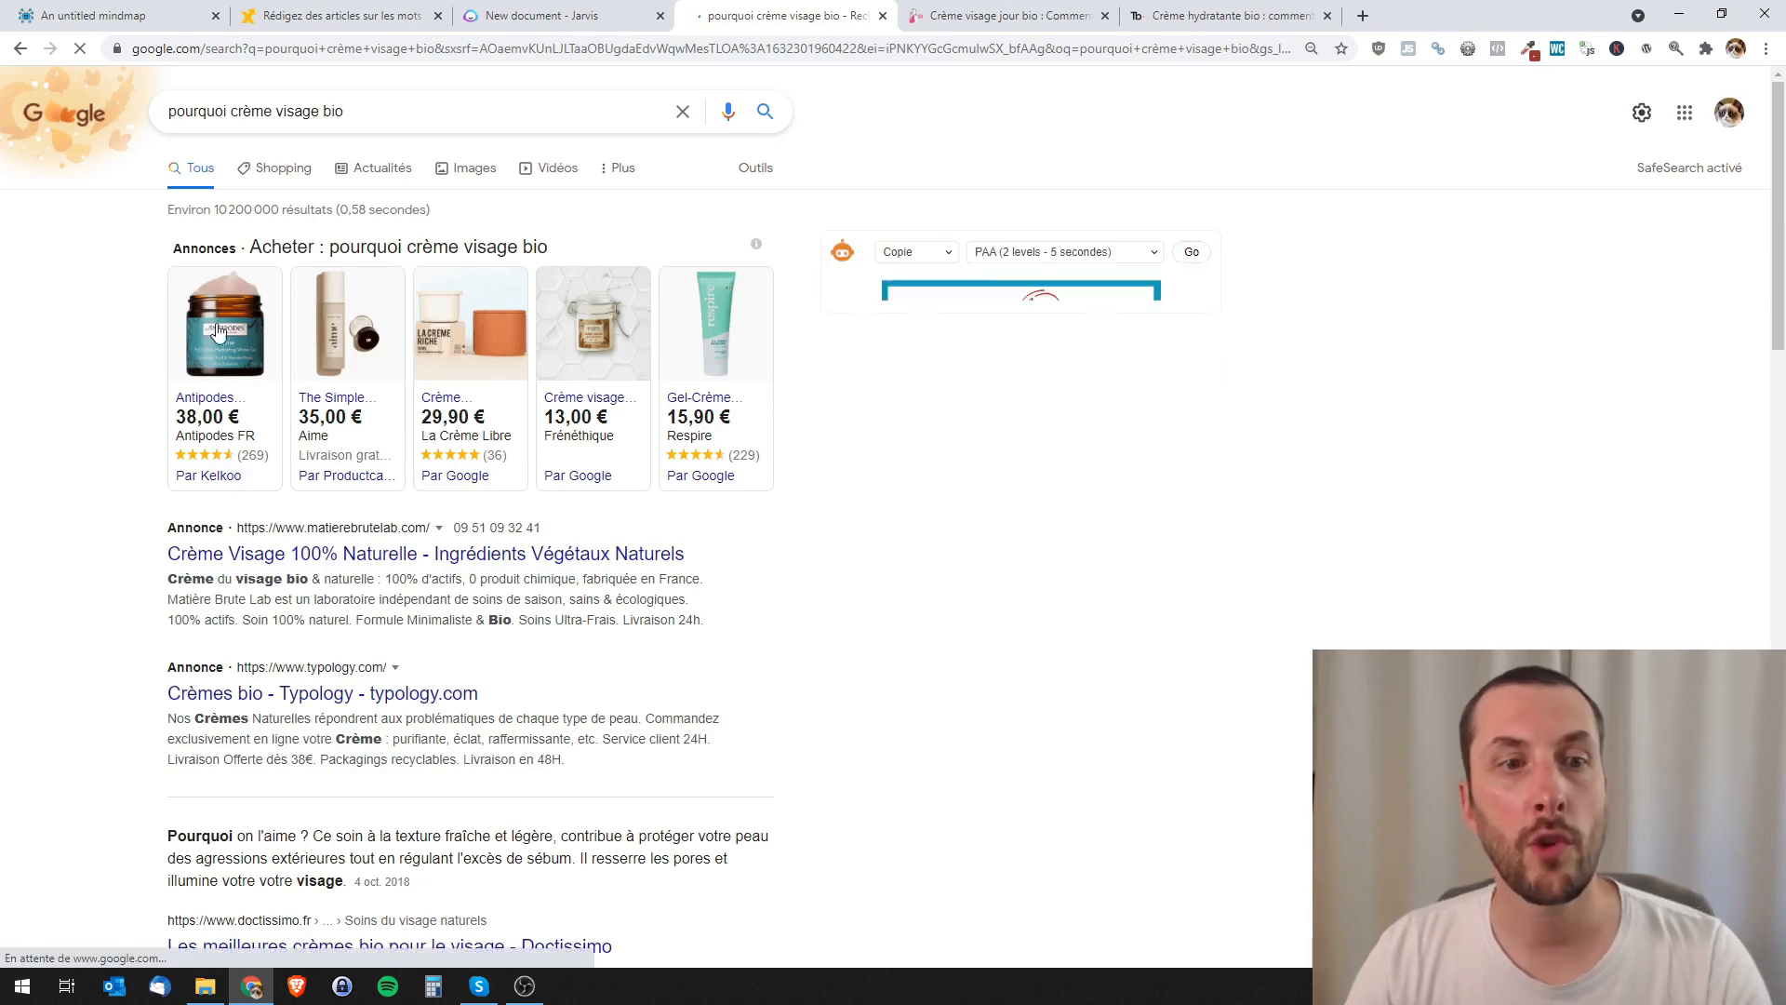
{"action": "scroll", "coordinate": [163, 593], "scroll_direction": "down", "scroll_amount": 4}
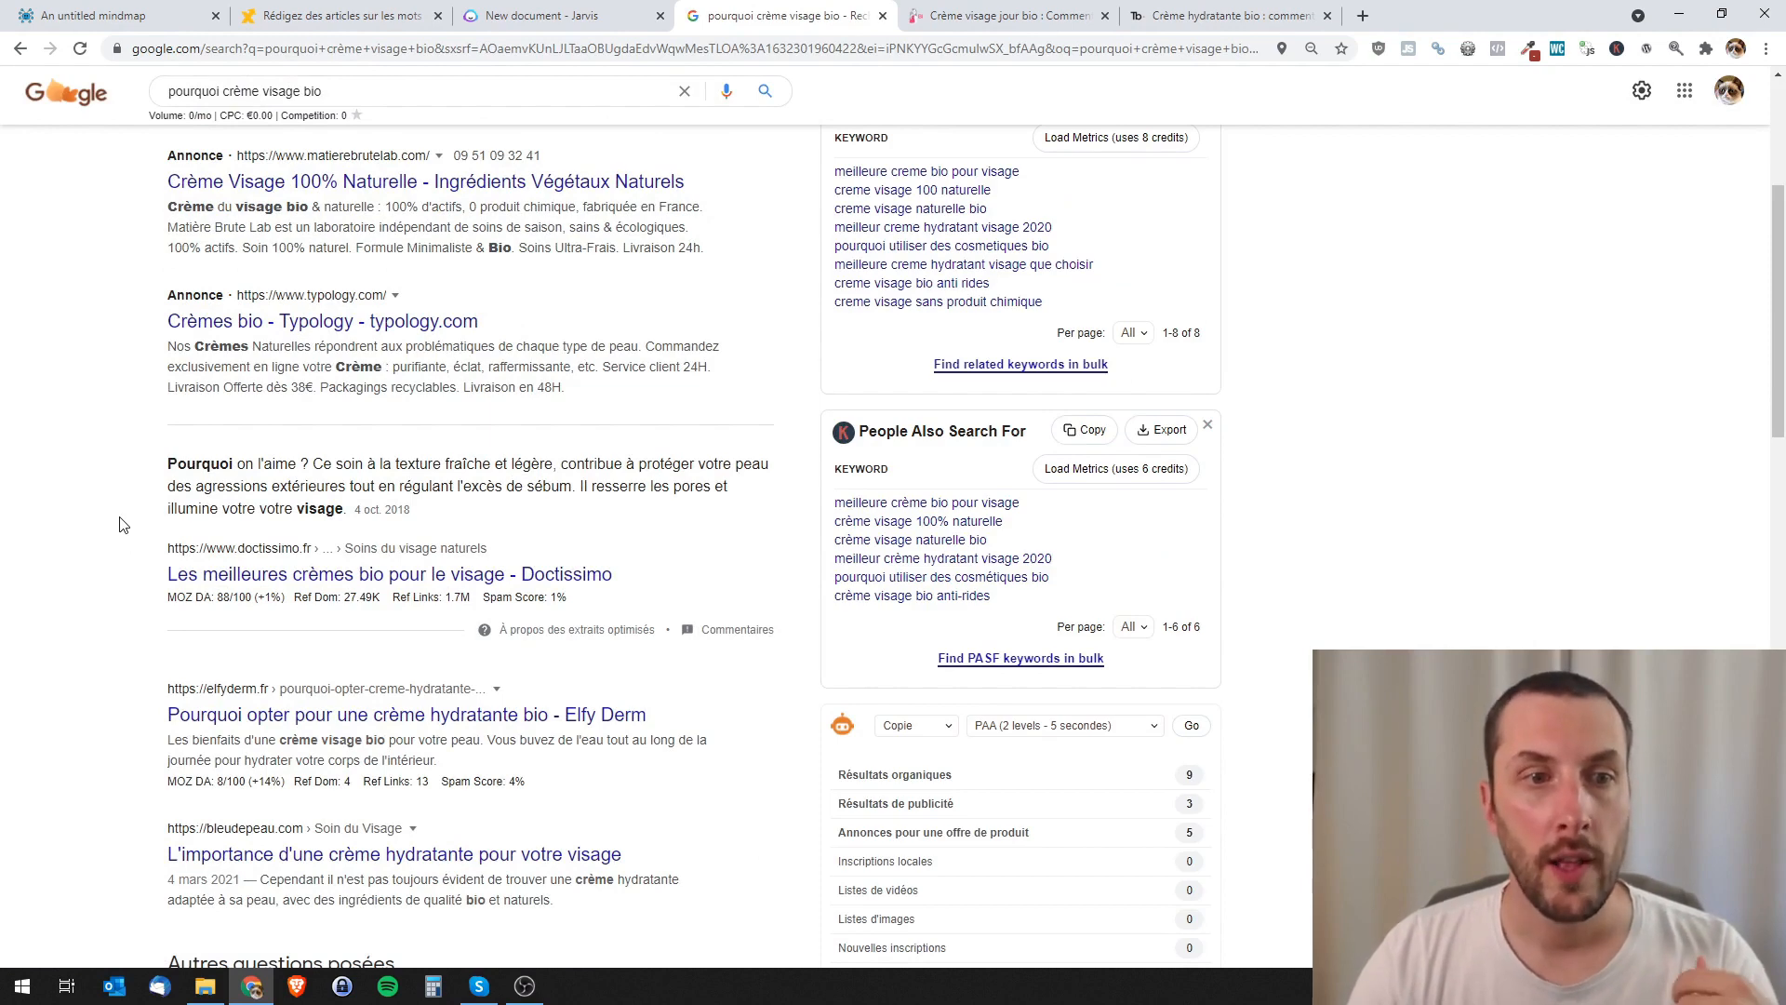
{"action": "scroll", "coordinate": [121, 523], "scroll_direction": "down", "scroll_amount": 4}
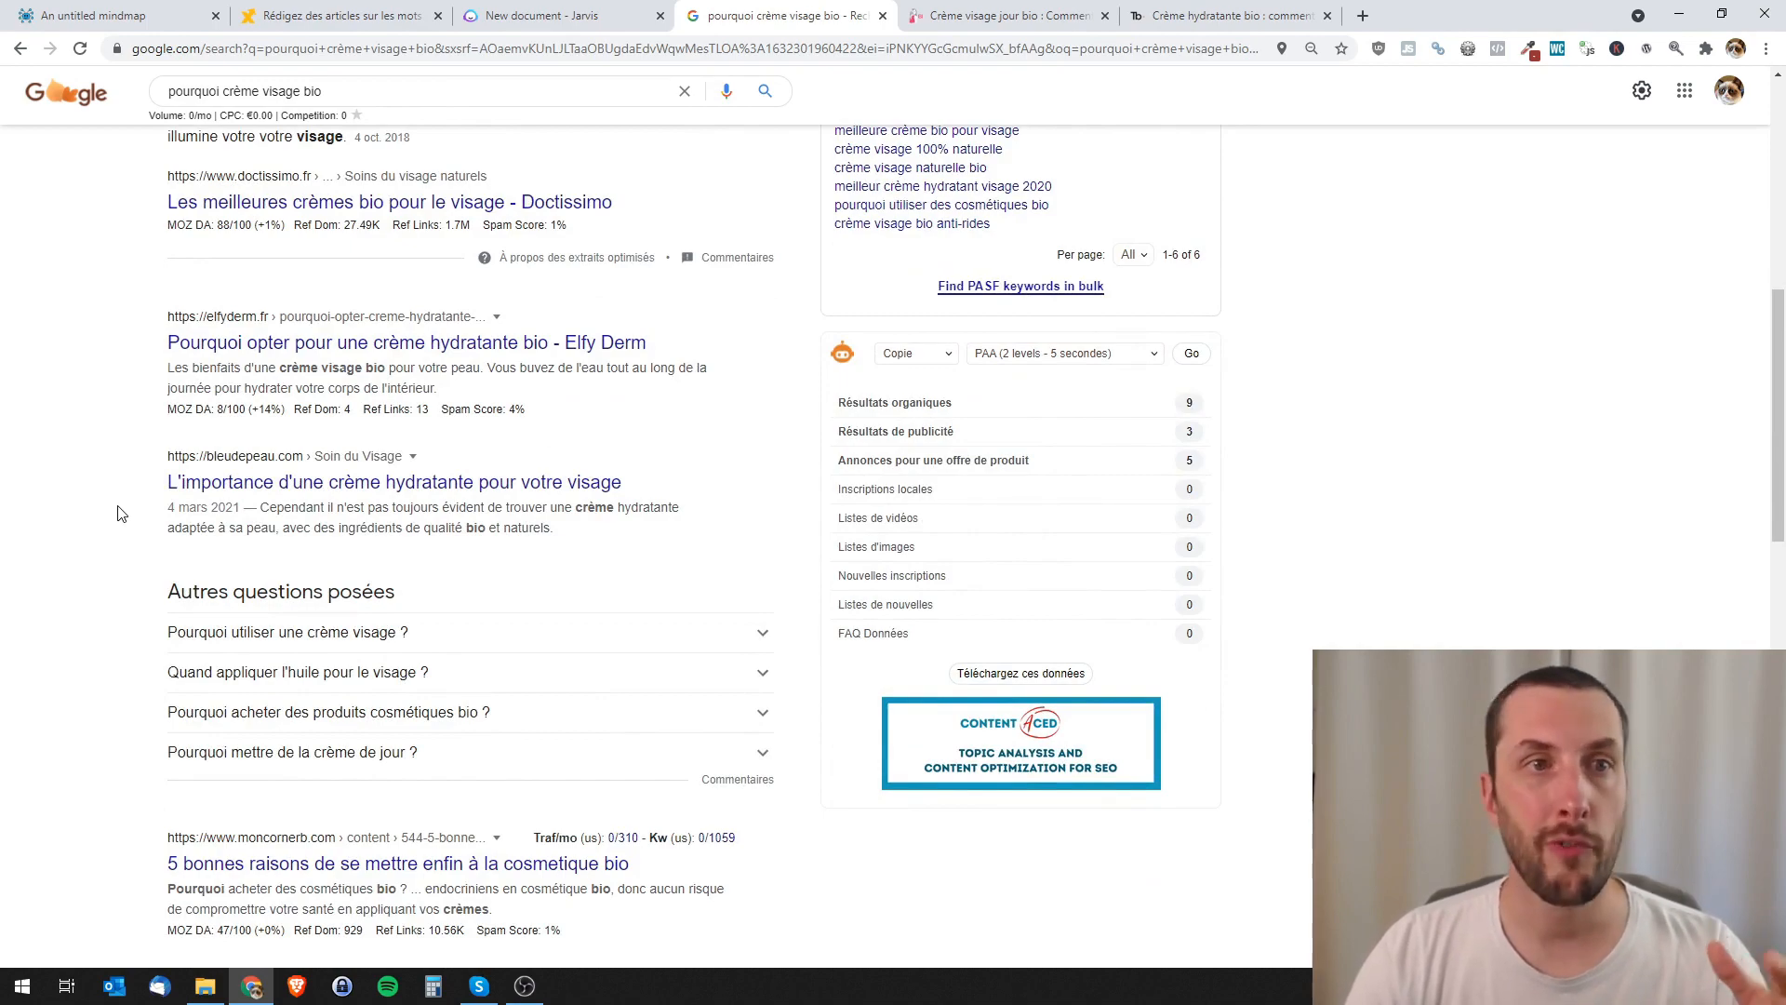
- Return to the Google results for "Comment bien choisir sa crème visage jour bio ?" and review the ranking articles
{"action": "key", "text": "F5"}
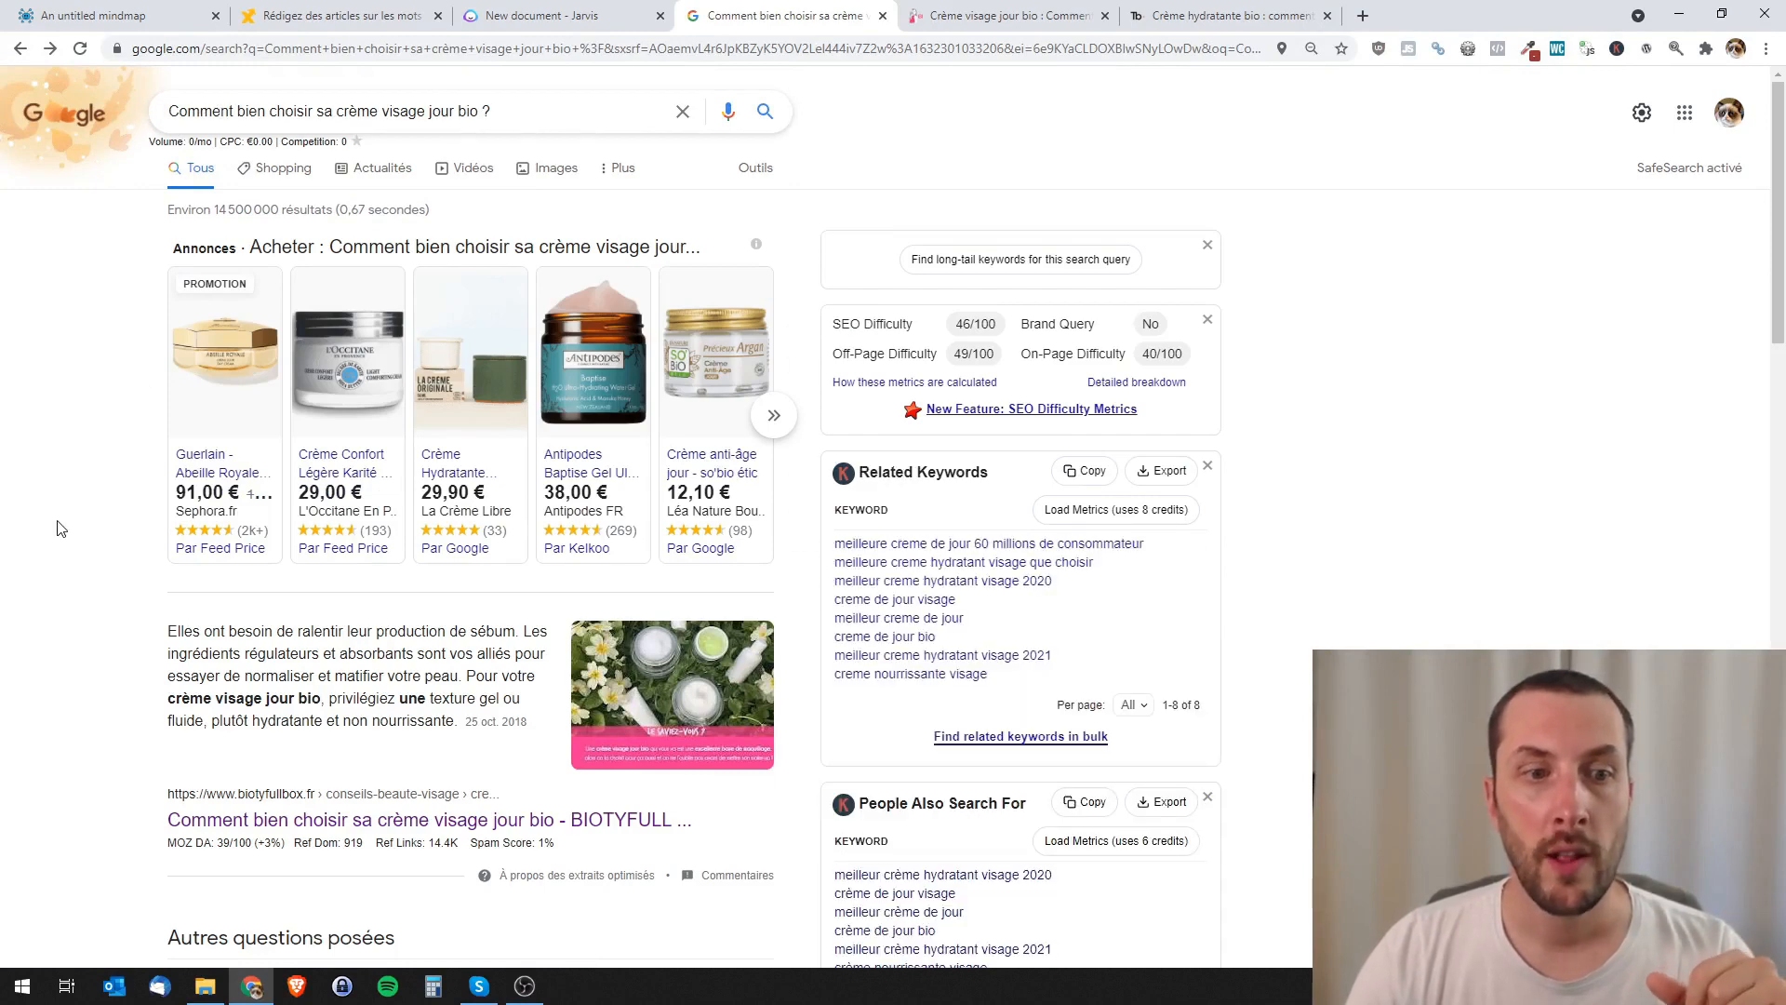
{"action": "scroll", "coordinate": [81, 528], "scroll_direction": "down", "scroll_amount": 4}
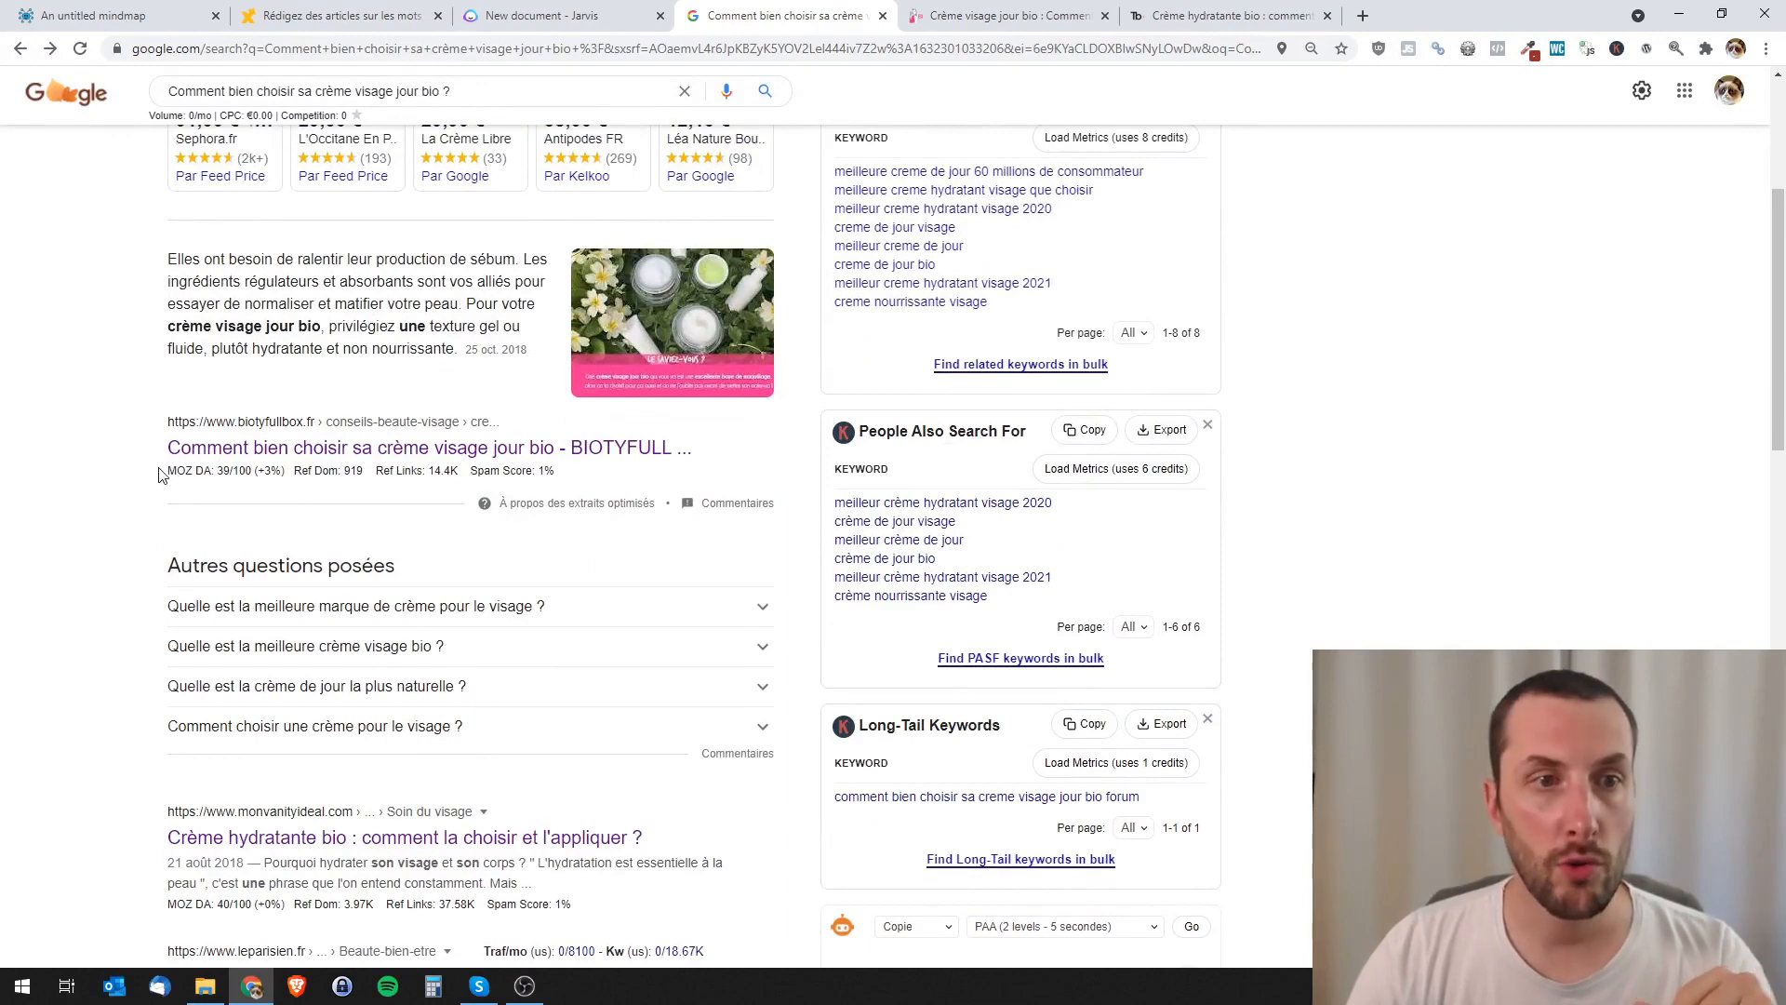
{"action": "scroll", "coordinate": [128, 504], "scroll_direction": "down", "scroll_amount": 3}
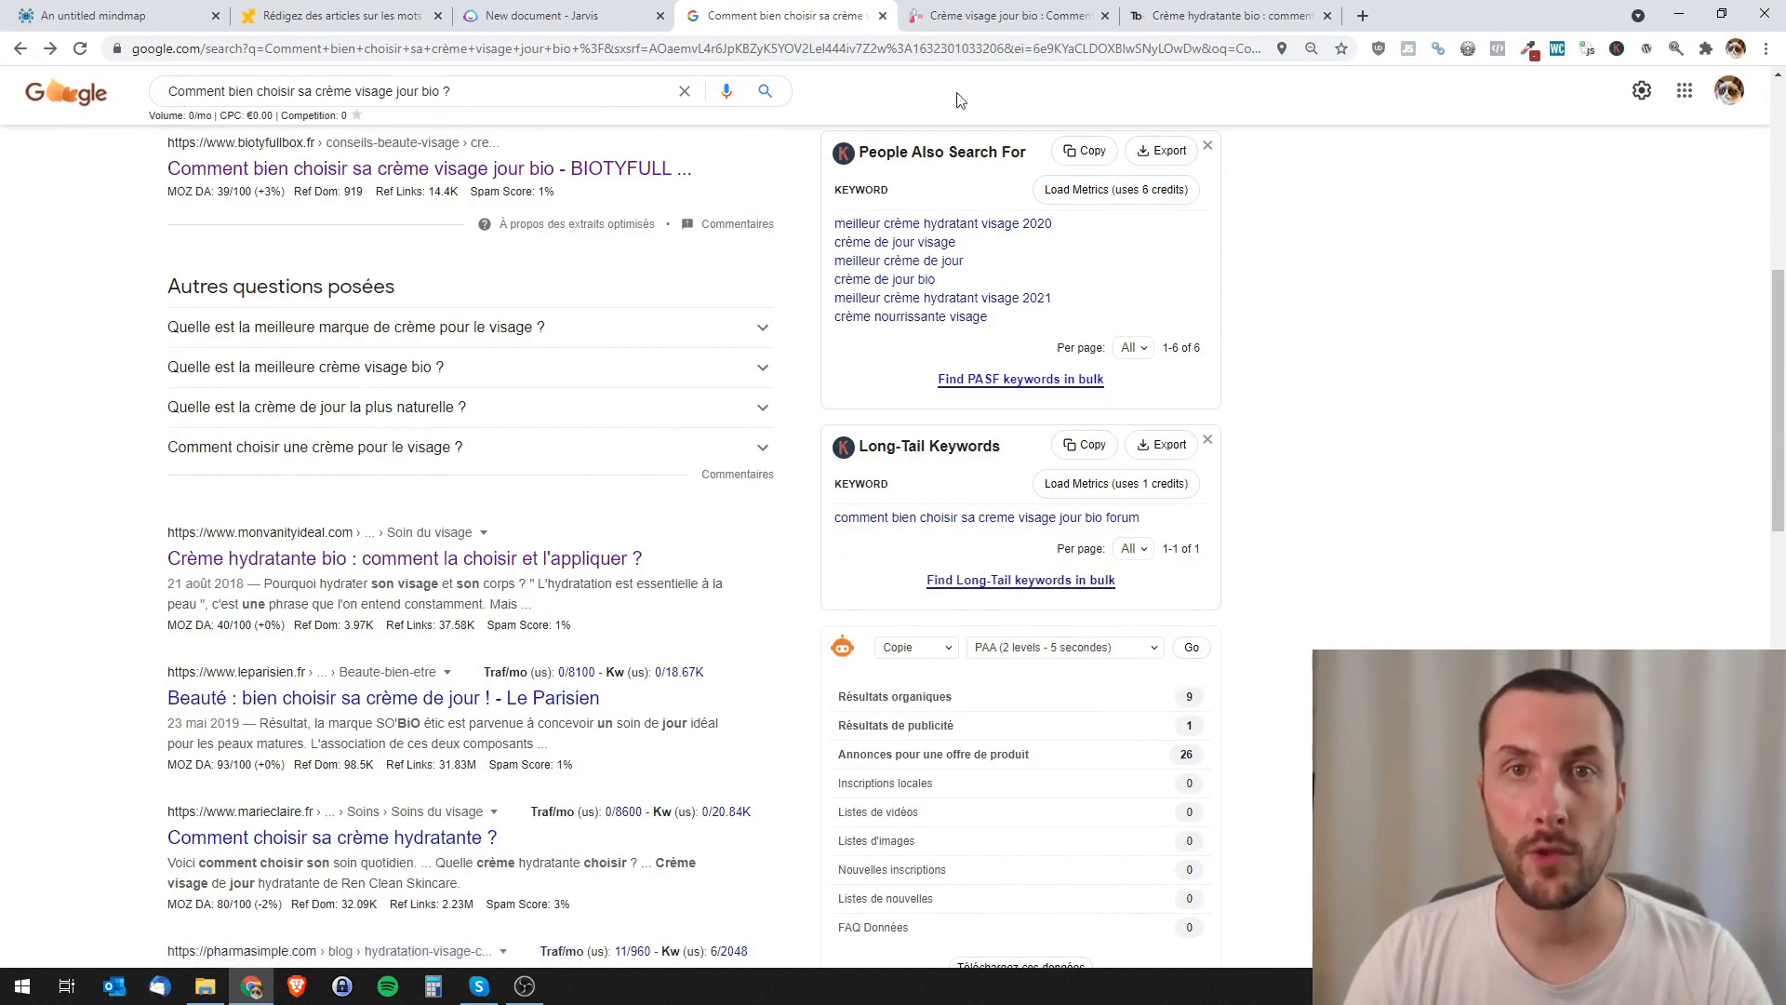
- Open the BIOTYFULL Box article on choosing an organic day face cream and skim its overall content
{"action": "left_click", "coordinate": [957, 22]}
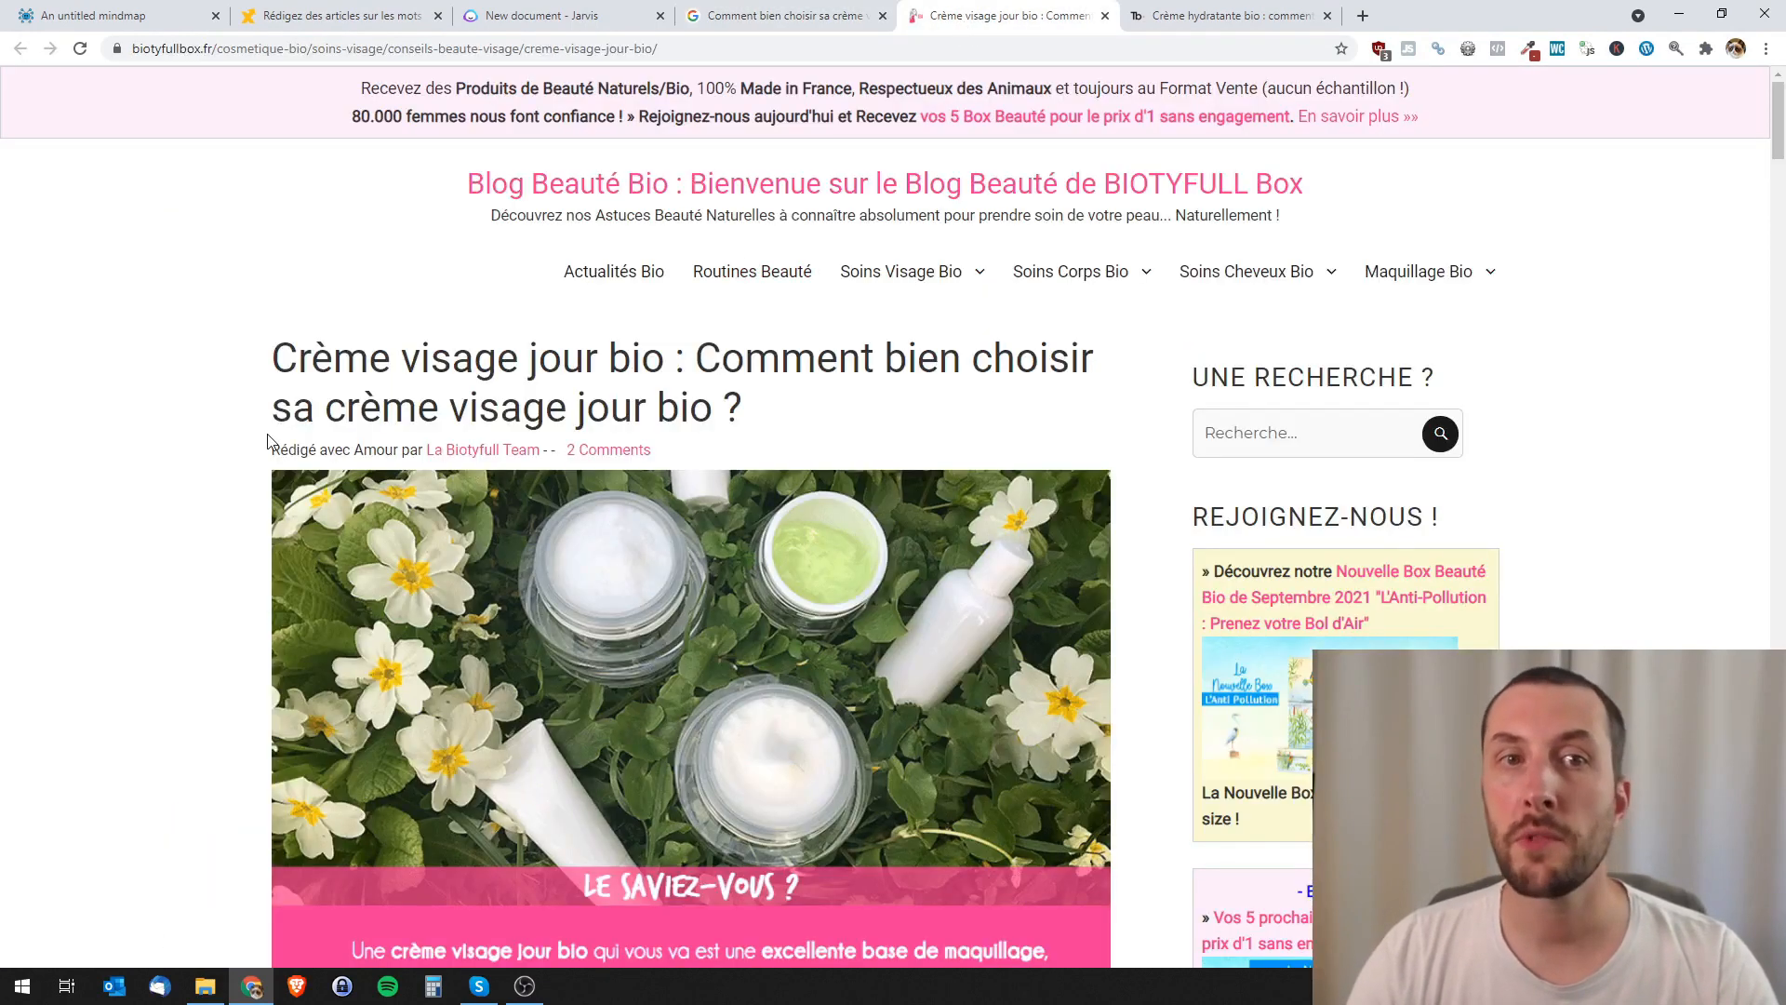
{"action": "scroll", "coordinate": [236, 502], "scroll_direction": "down", "scroll_amount": 1}
{"action": "scroll", "coordinate": [236, 502], "scroll_direction": "down", "scroll_amount": 10}
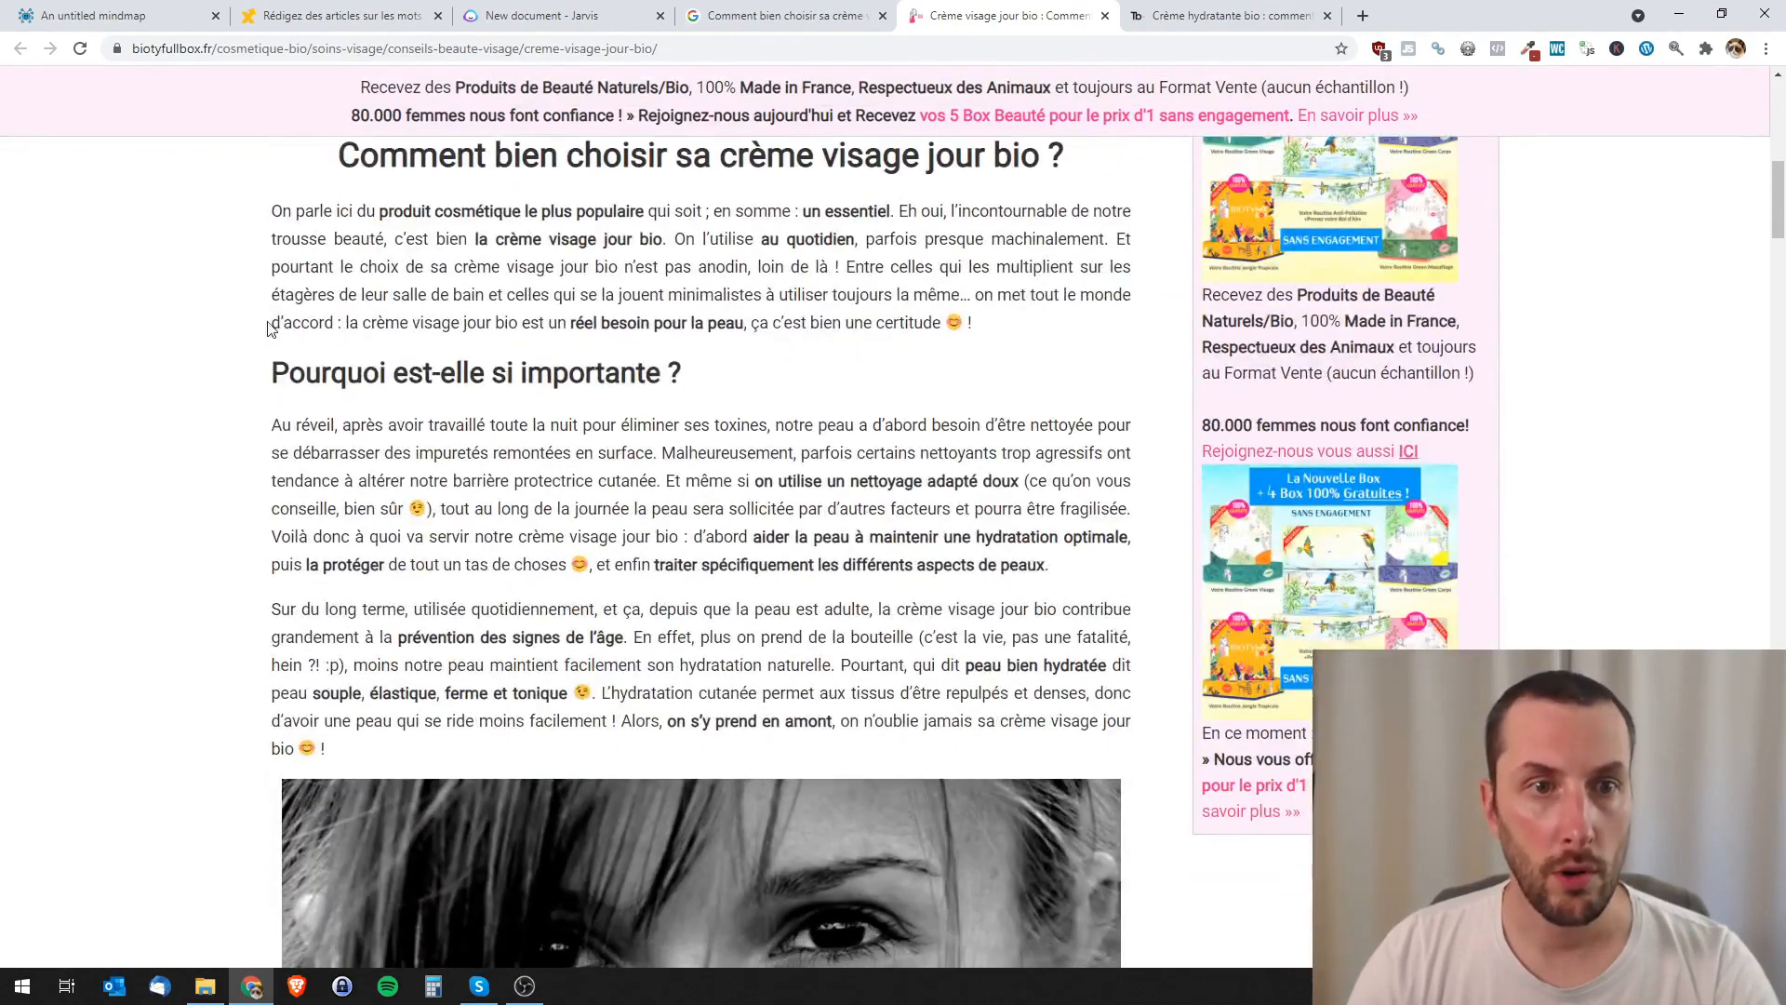
{"action": "scroll", "coordinate": [263, 391], "scroll_direction": "down", "scroll_amount": 20}
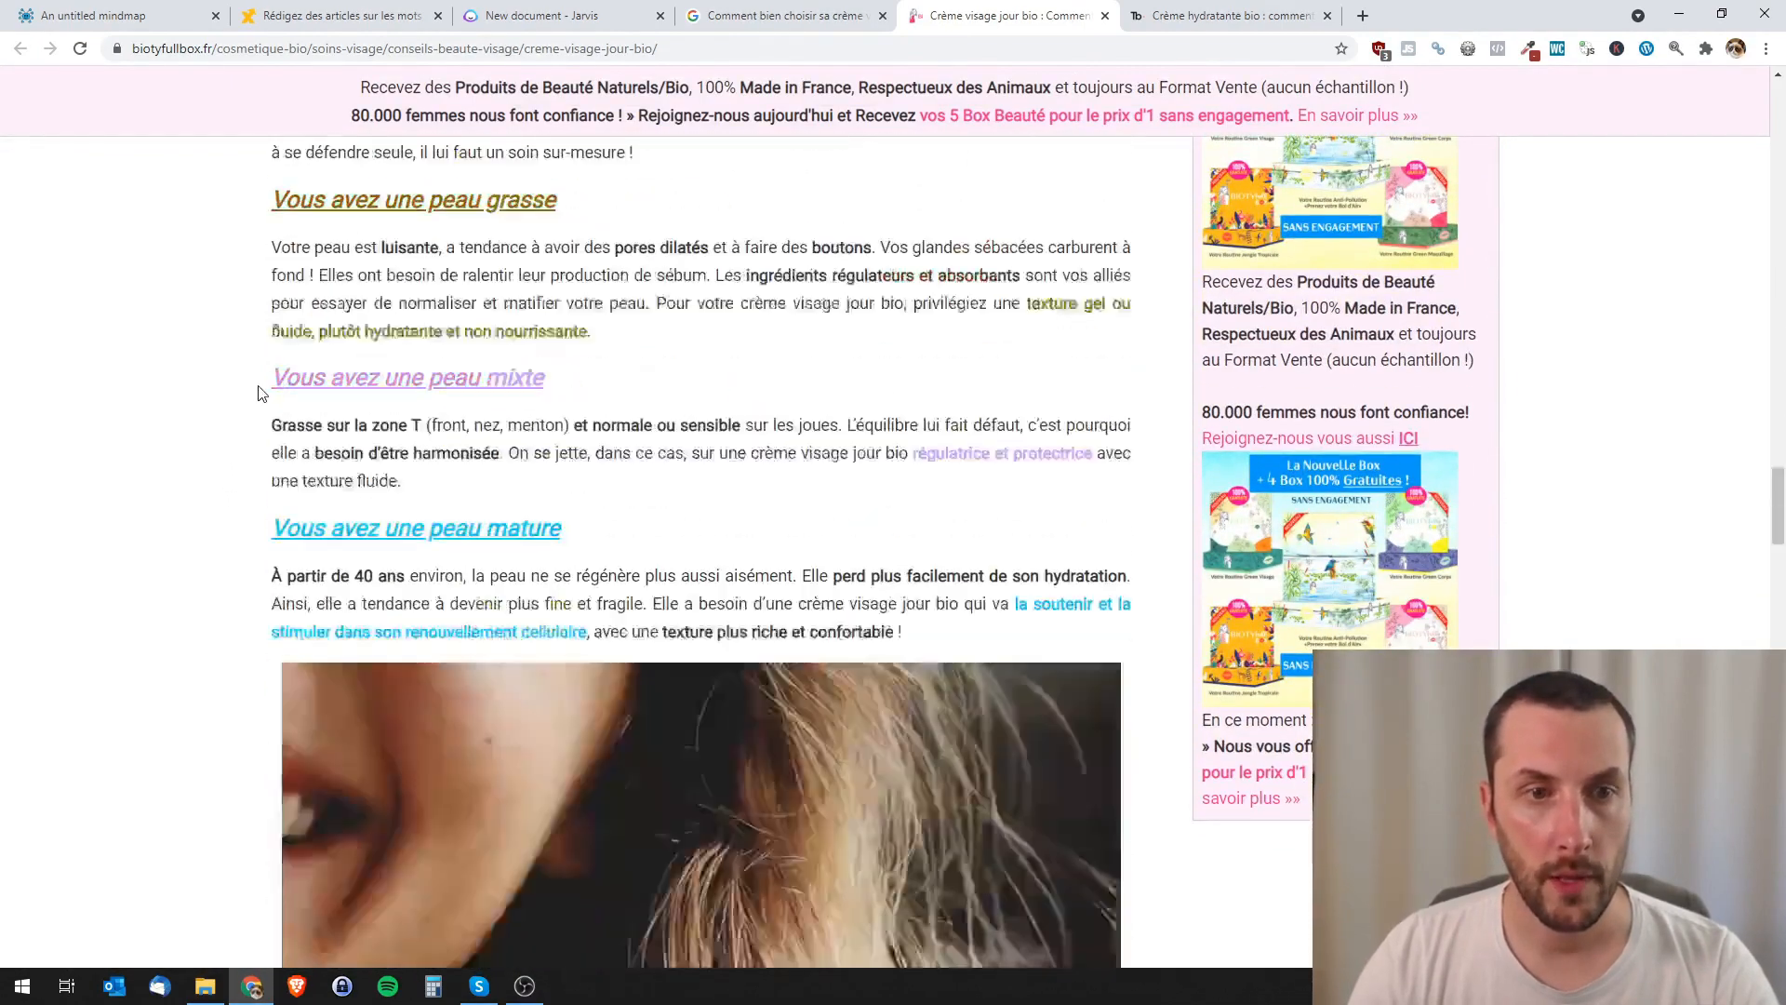
{"action": "scroll", "coordinate": [261, 394], "scroll_direction": "down", "scroll_amount": 20}
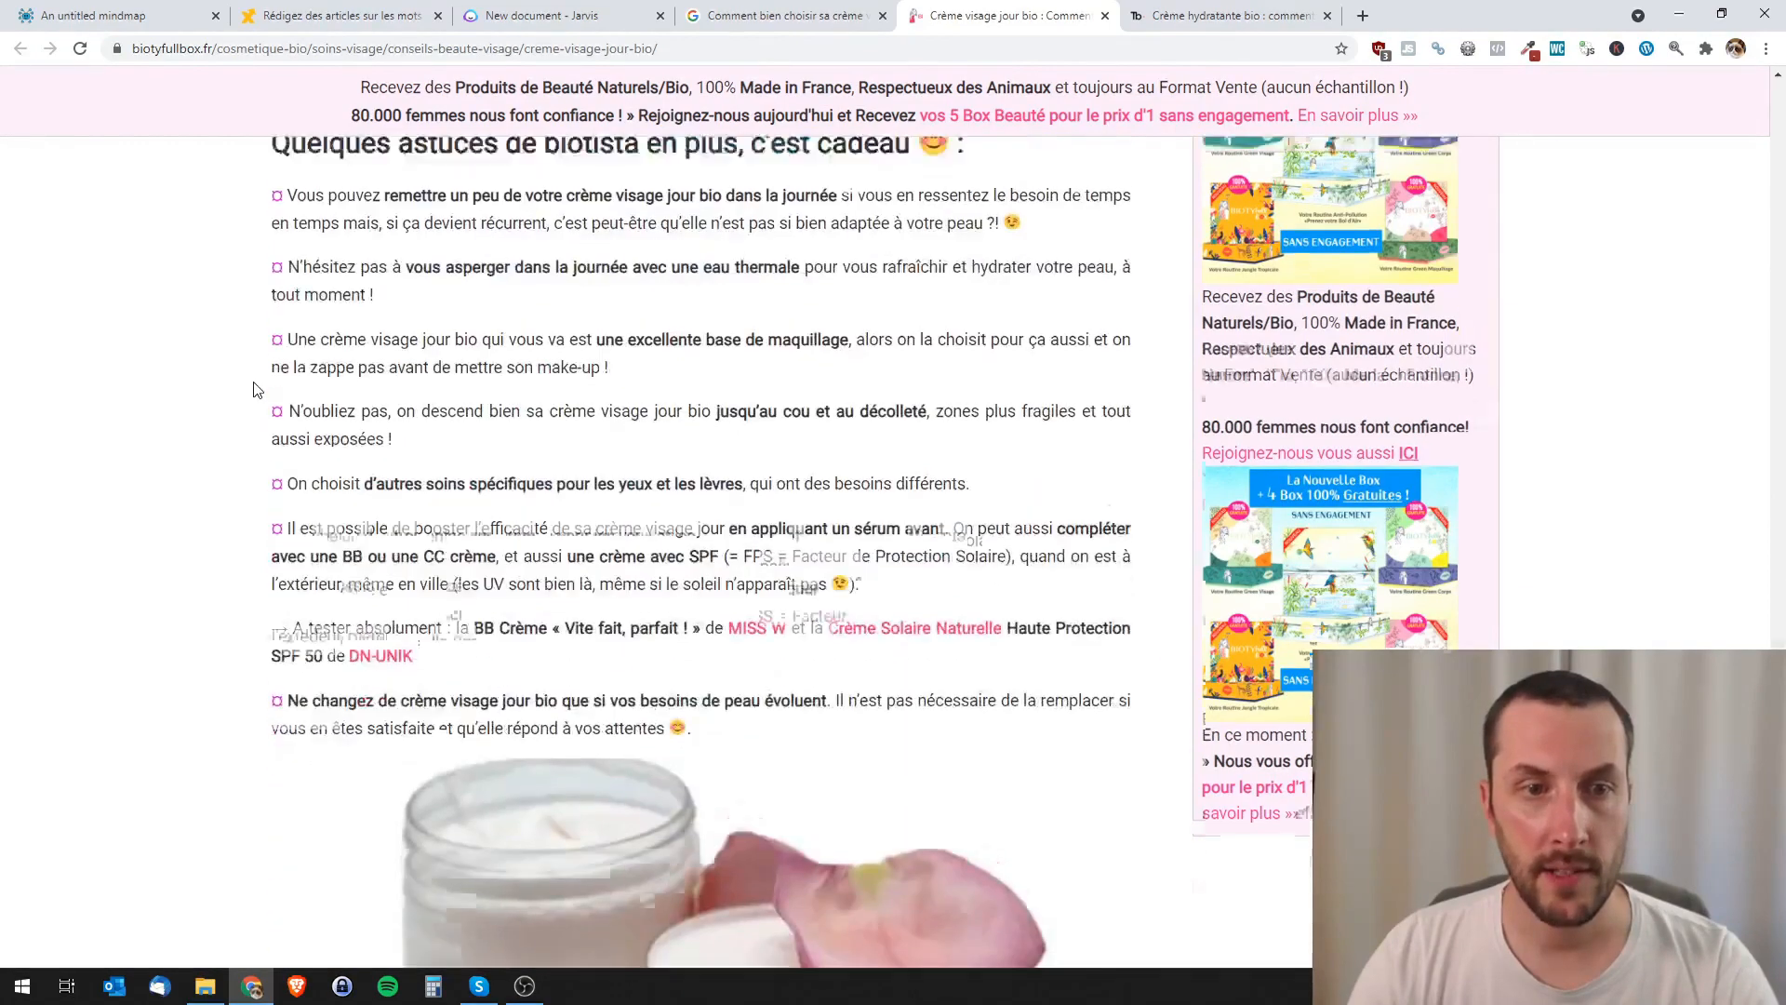
{"action": "scroll", "coordinate": [257, 390], "scroll_direction": "up", "scroll_amount": 20}
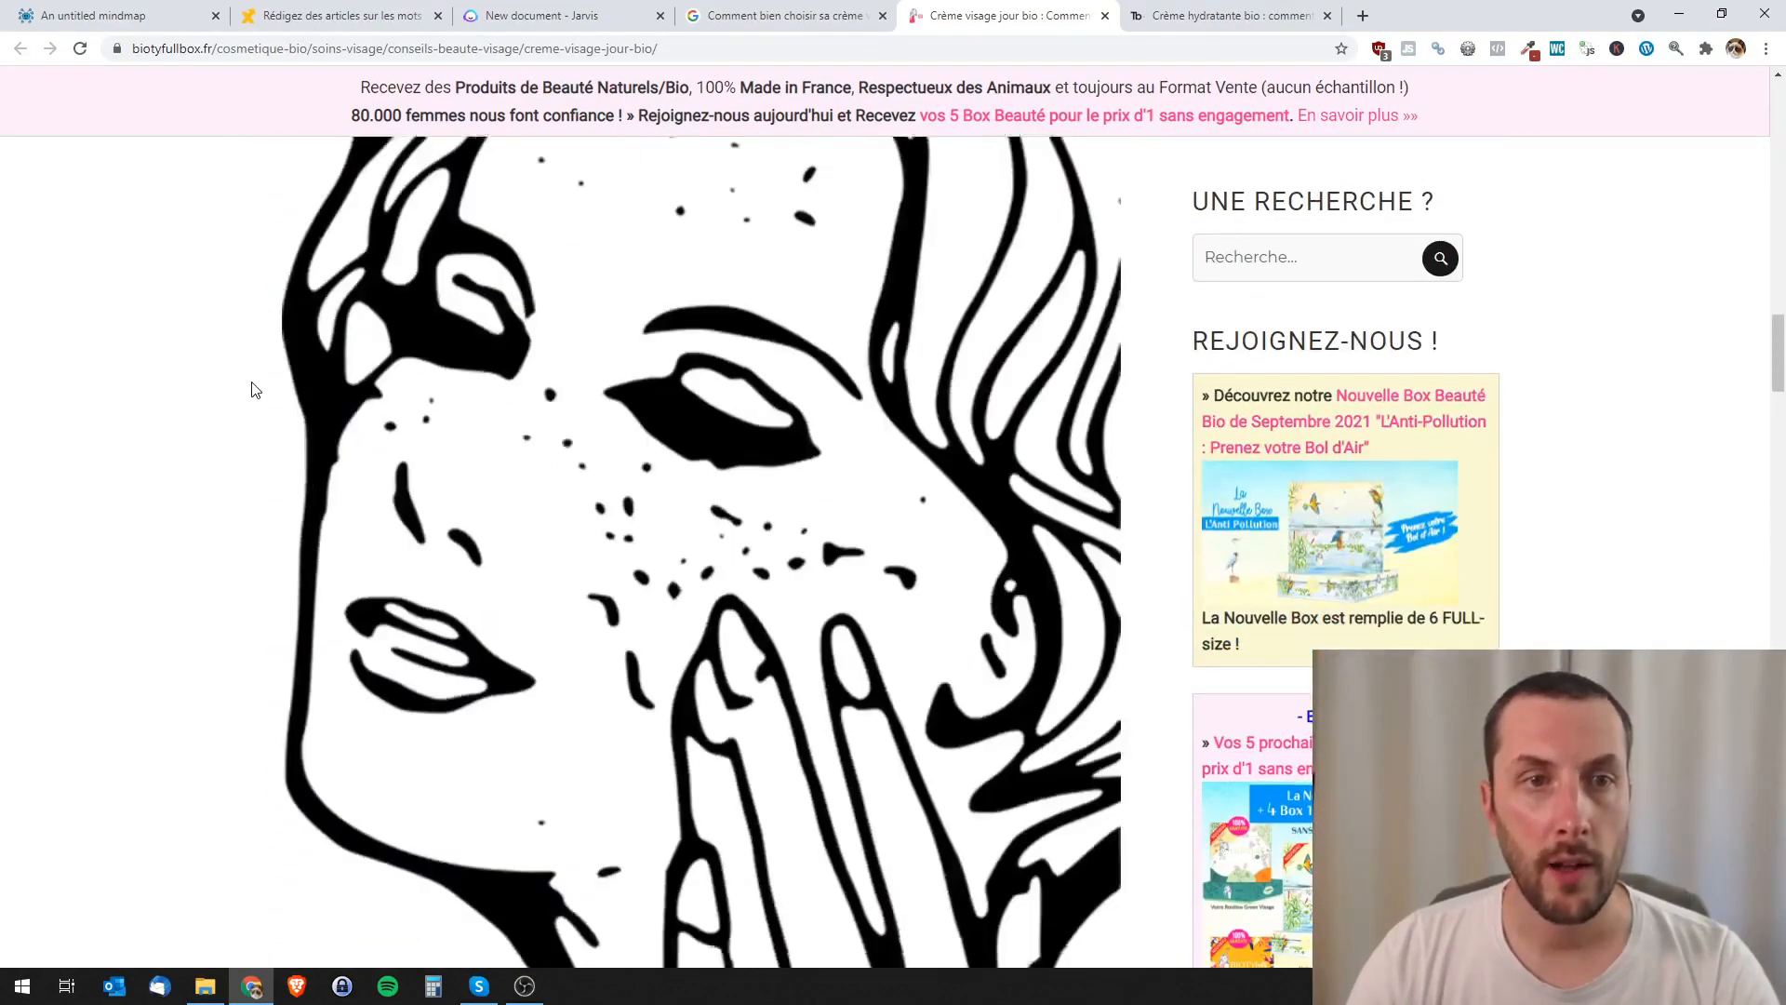
{"action": "scroll", "coordinate": [257, 391], "scroll_direction": "up", "scroll_amount": 15}
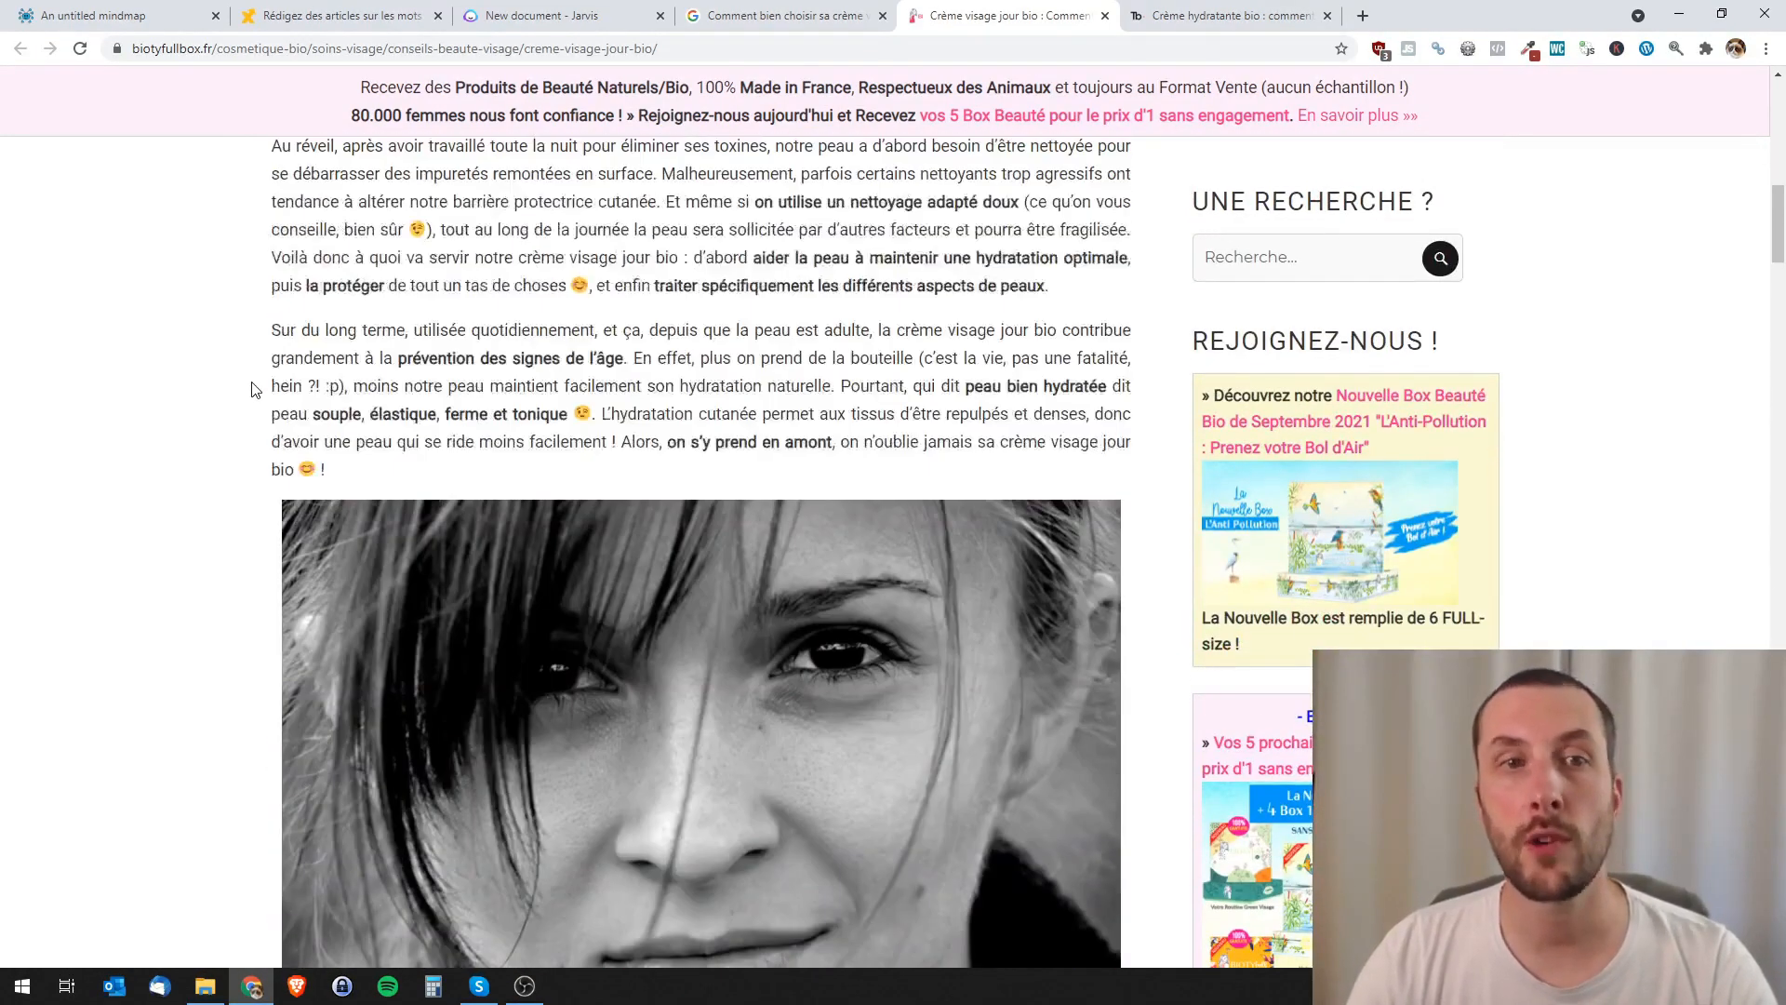
- Examine the article's section headings on the cream's importance, how to choose it and the advice for each skin type
{"action": "scroll", "coordinate": [256, 390], "scroll_direction": "up", "scroll_amount": 2}
{"action": "scroll", "coordinate": [256, 389], "scroll_direction": "up", "scroll_amount": 3}
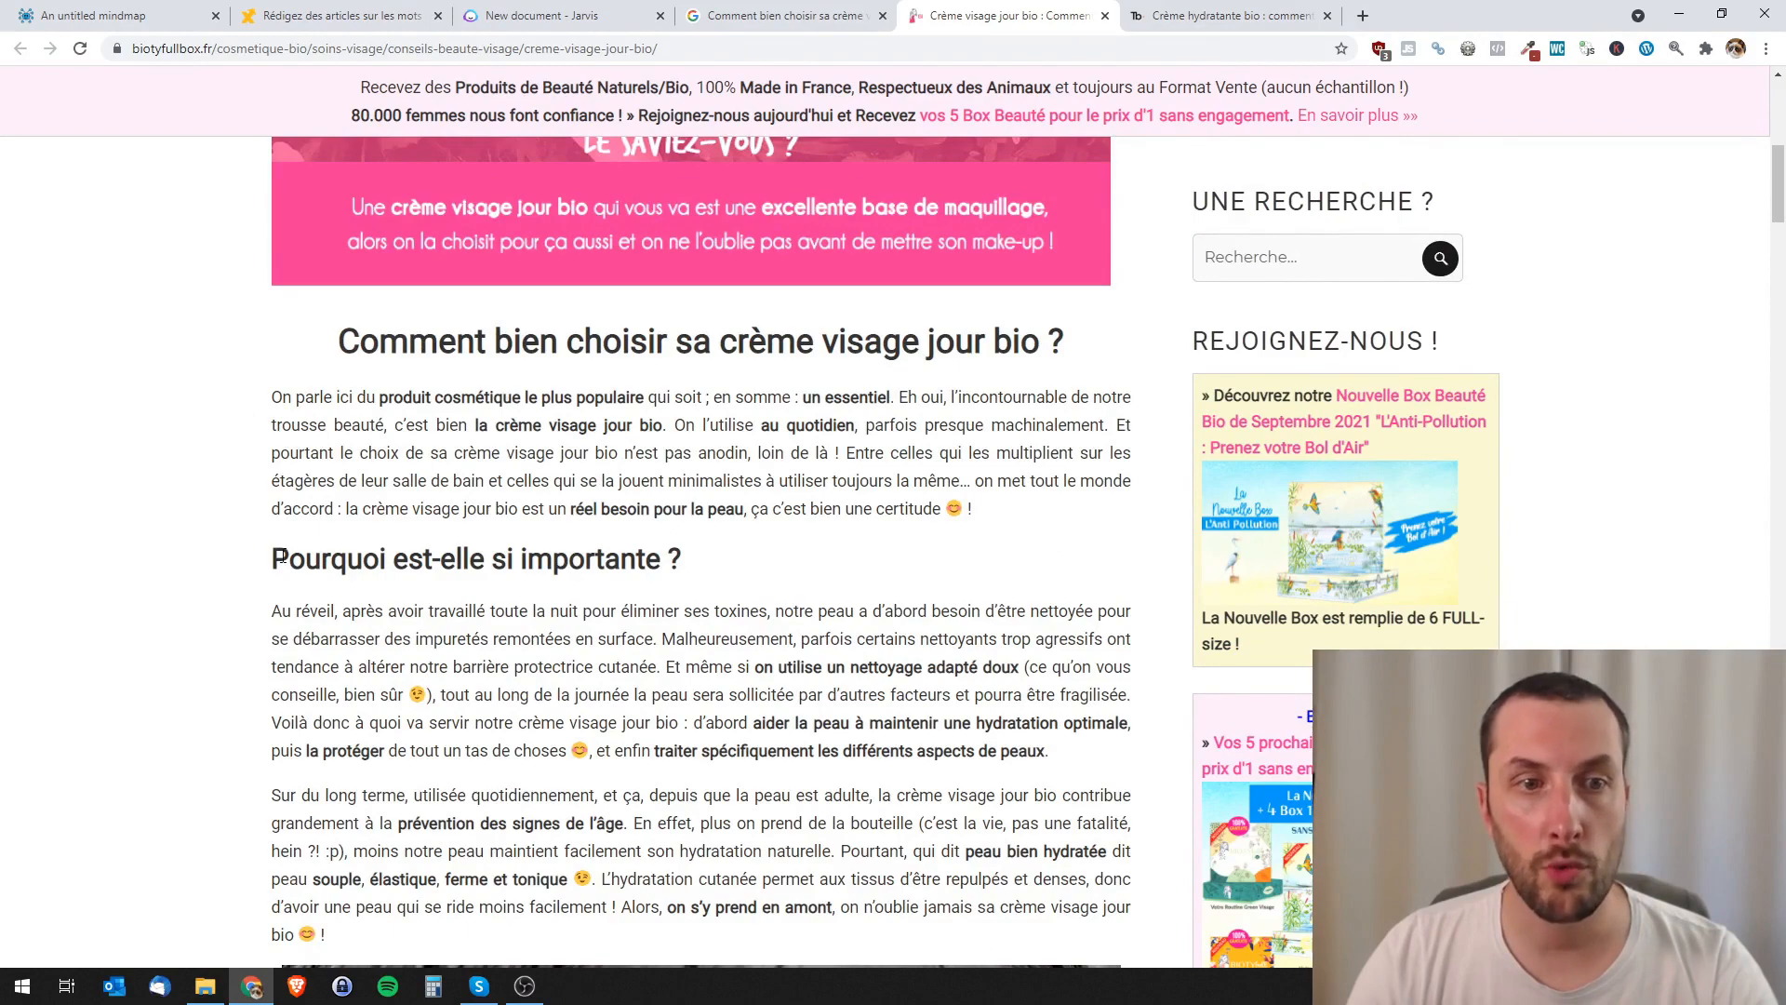
{"action": "scroll", "coordinate": [707, 582], "scroll_direction": "down", "scroll_amount": 15}
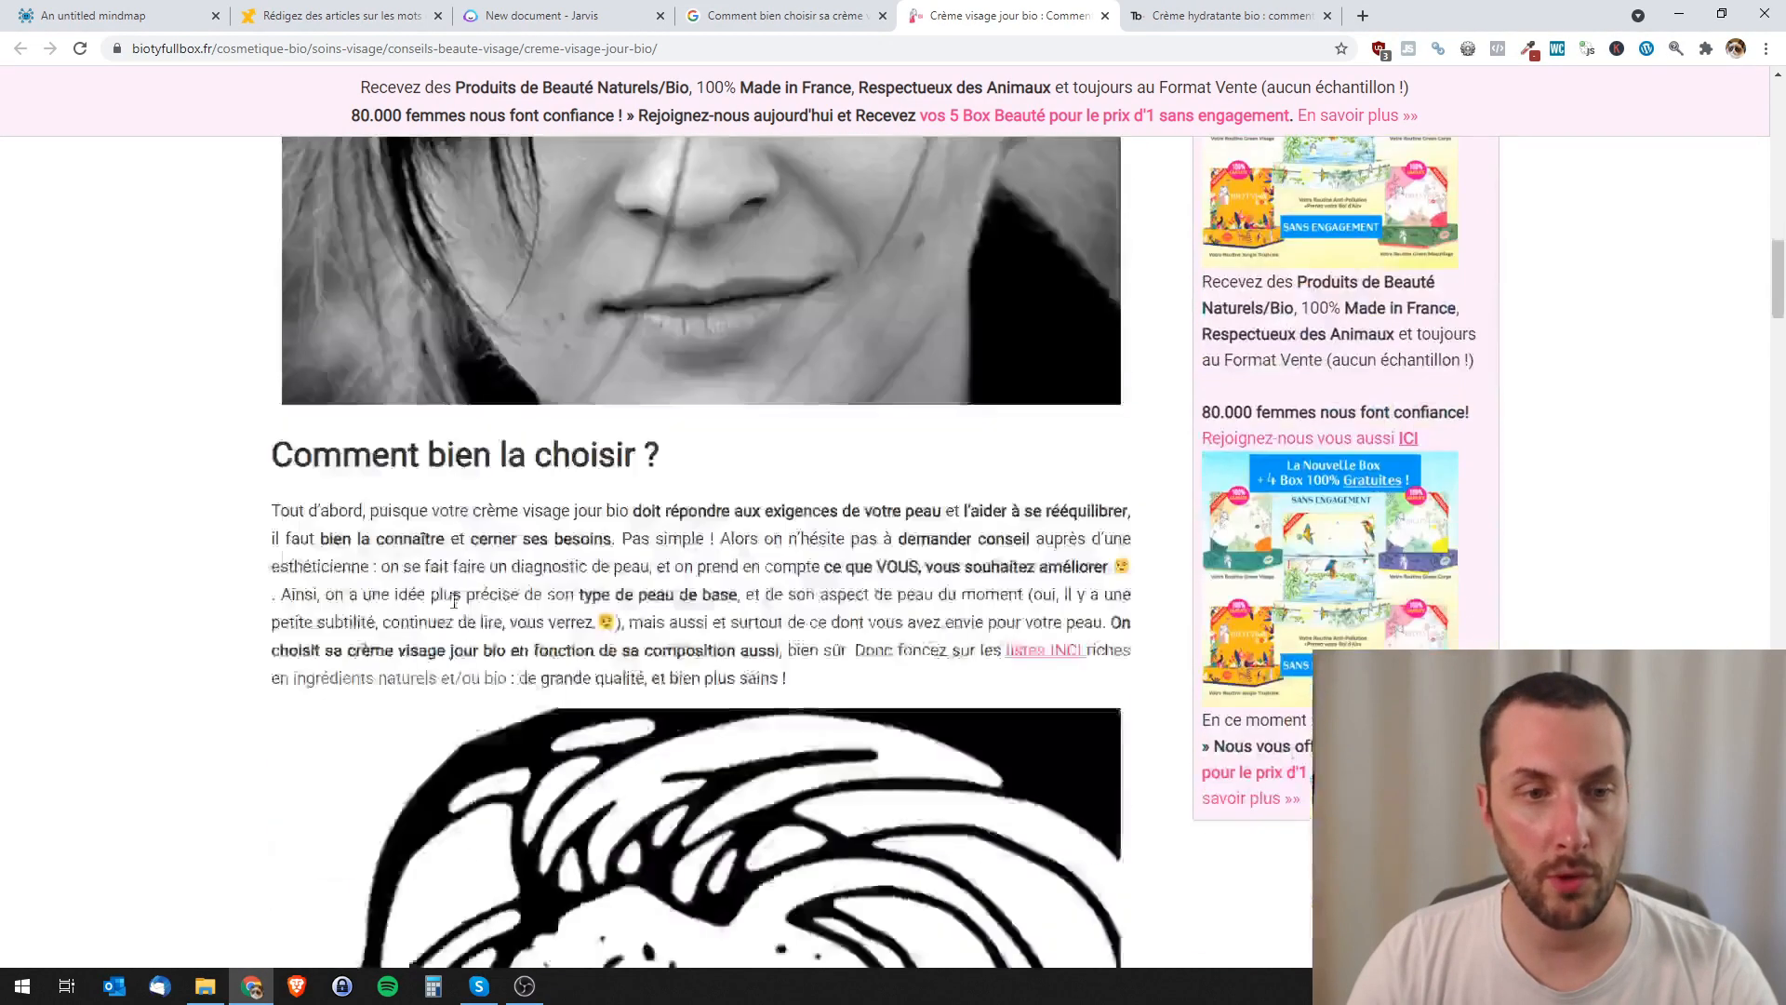
{"action": "scroll", "coordinate": [340, 368], "scroll_direction": "up", "scroll_amount": 4}
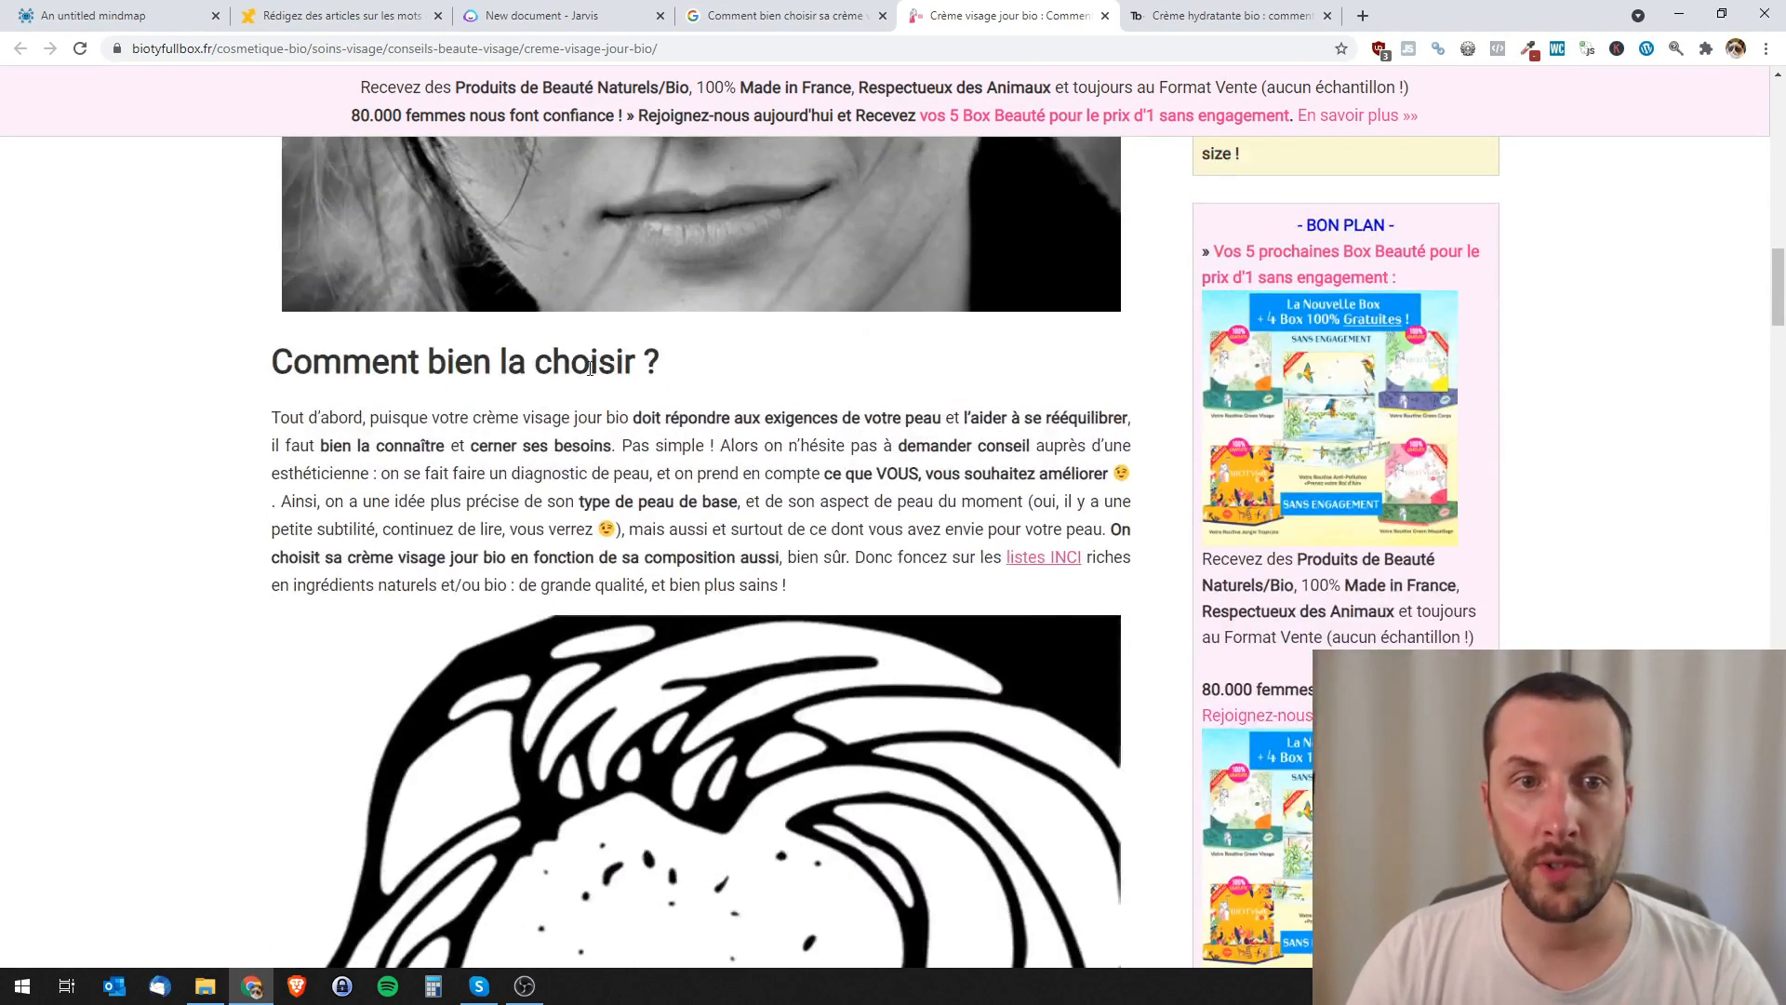
{"action": "scroll", "coordinate": [452, 521], "scroll_direction": "down", "scroll_amount": 15}
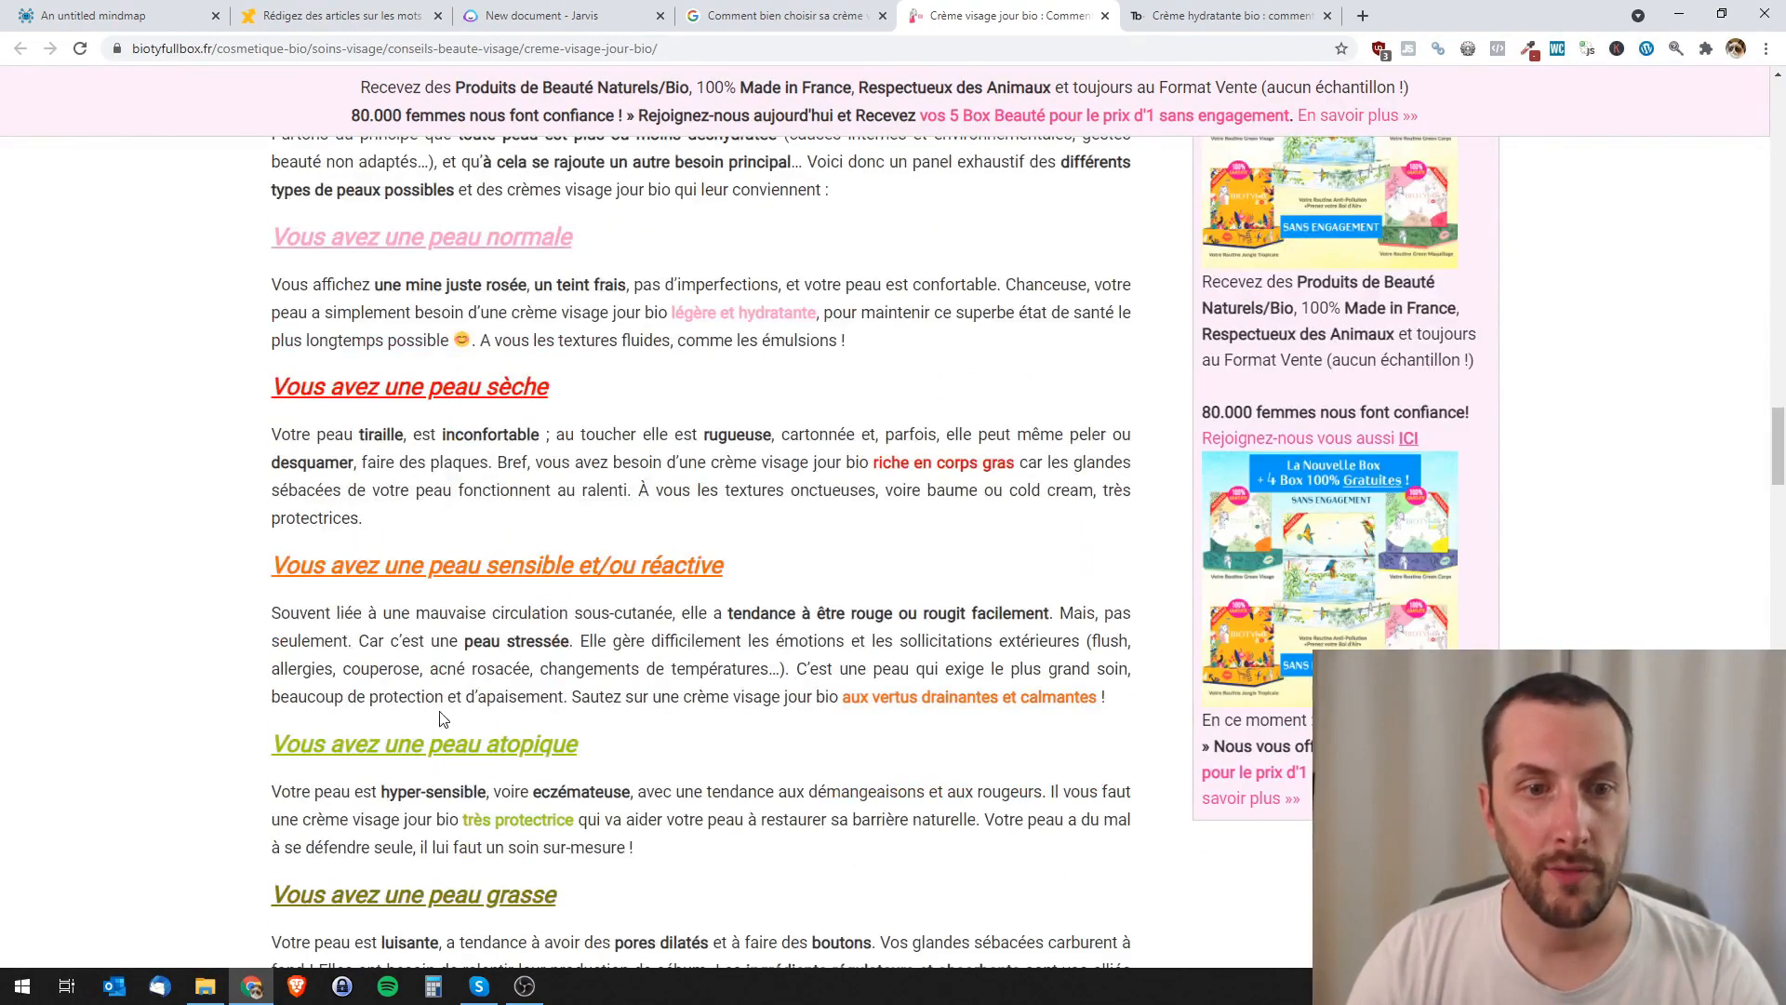
{"action": "scroll", "coordinate": [456, 786], "scroll_direction": "down", "scroll_amount": 4}
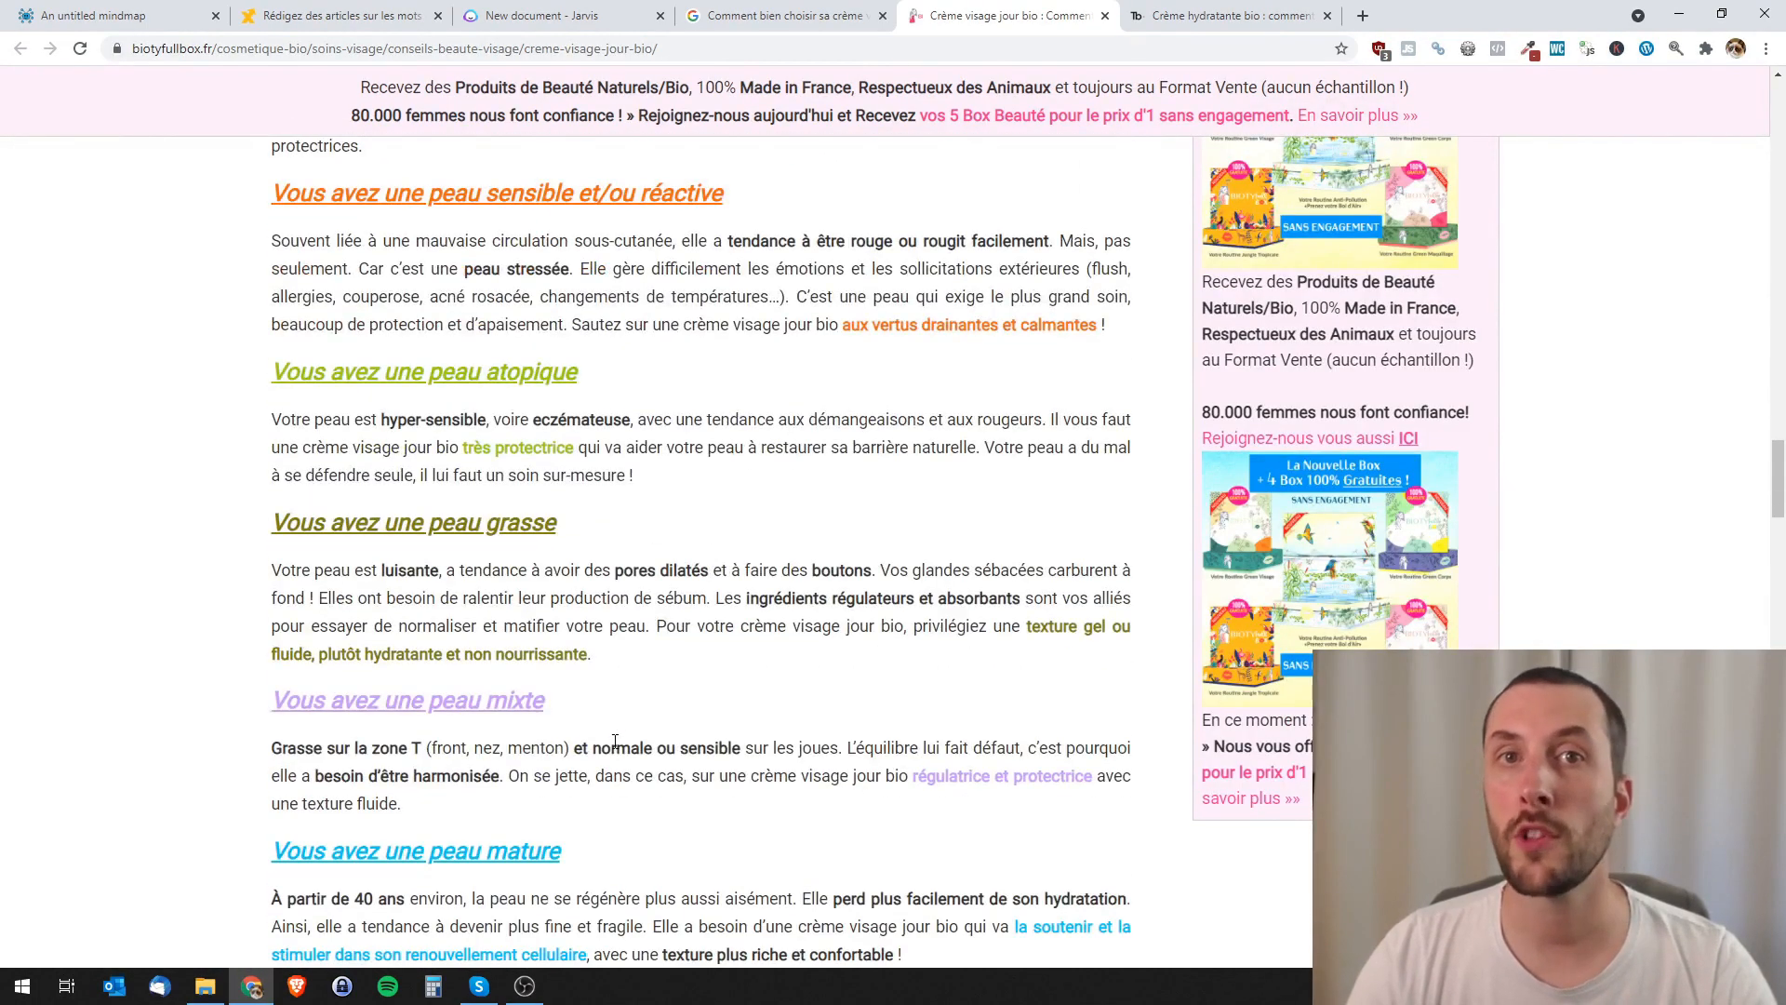
- Open the trustbeauty article on choosing and applying organic moisturizer and examine its sections on hydration, organic products and skin types
{"action": "scroll", "coordinate": [615, 657], "scroll_direction": "up", "scroll_amount": 5}
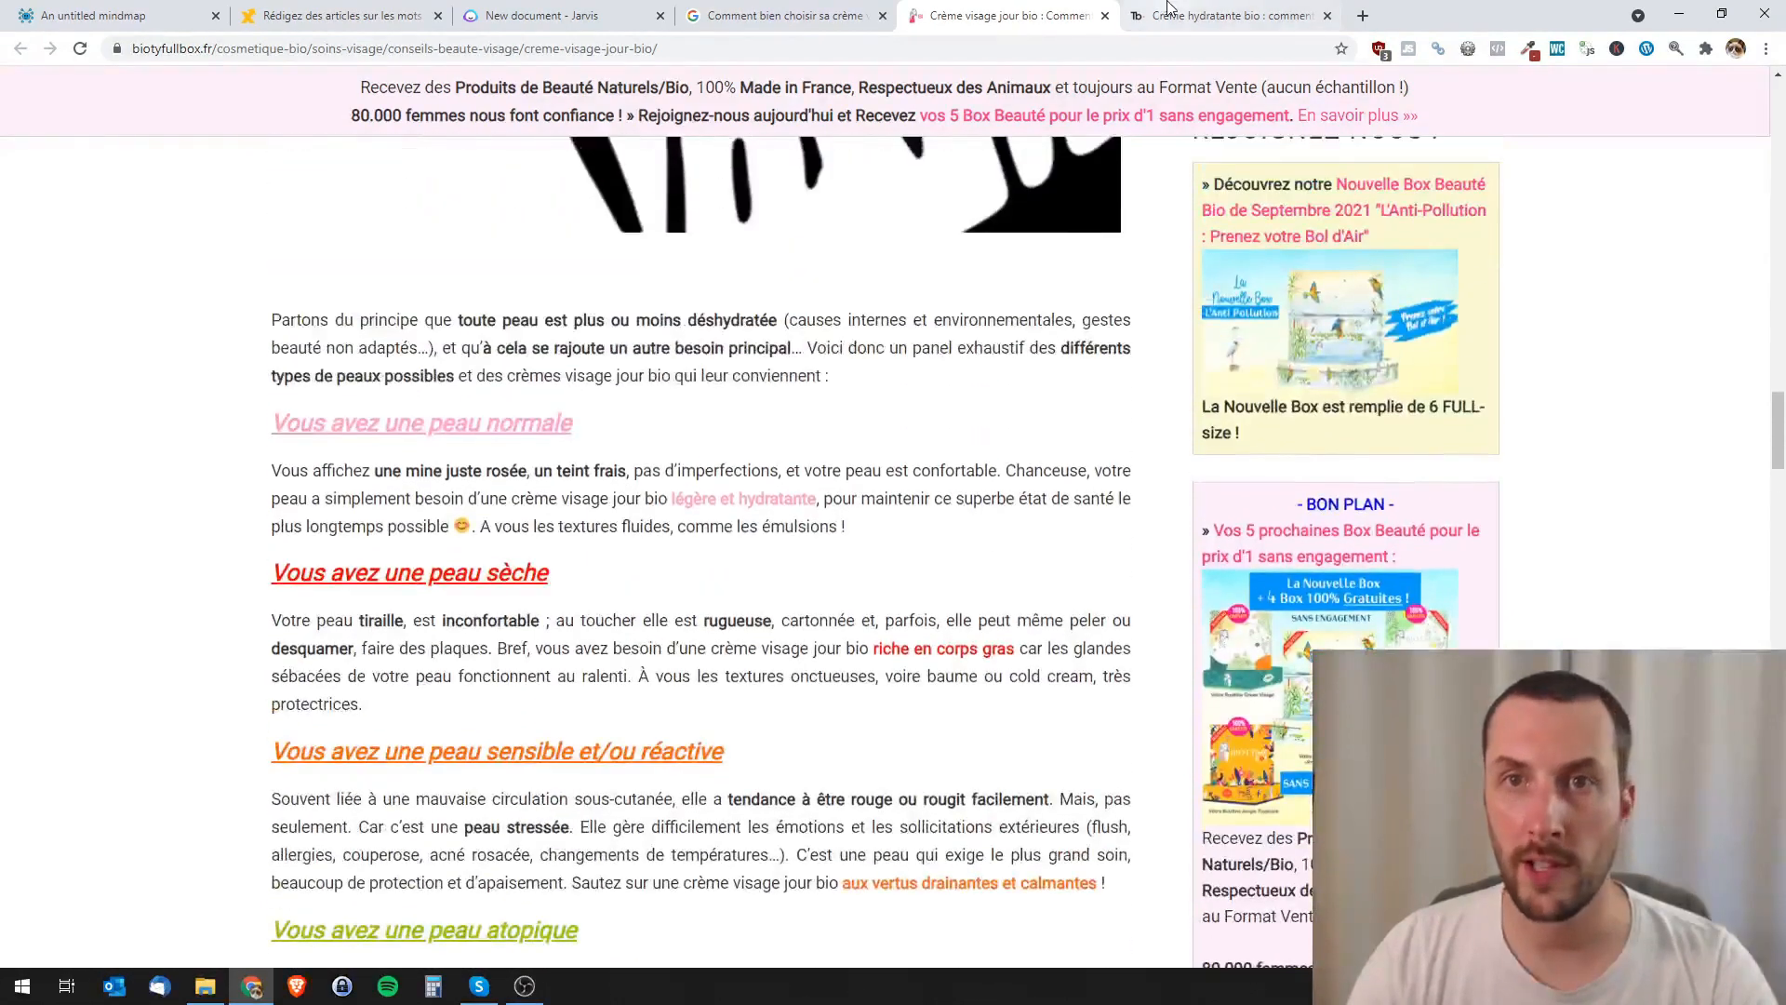
{"action": "left_click", "coordinate": [1223, 15]}
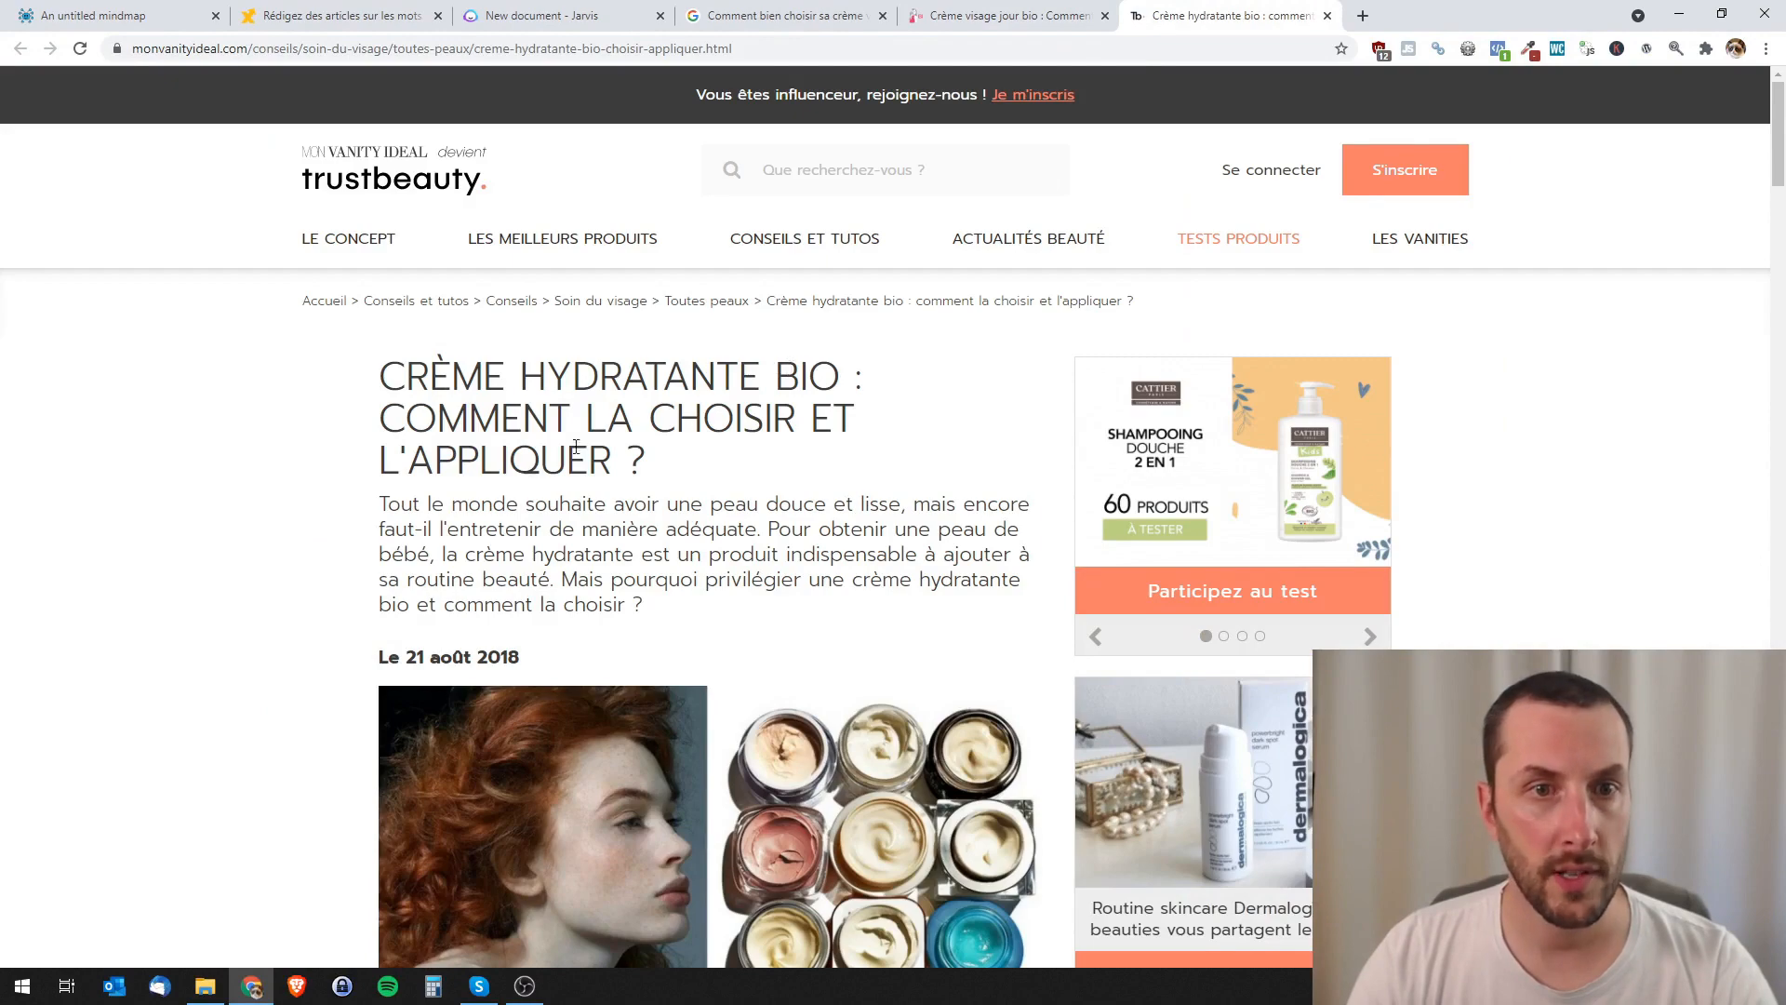
{"action": "scroll", "coordinate": [472, 496], "scroll_direction": "down", "scroll_amount": 10}
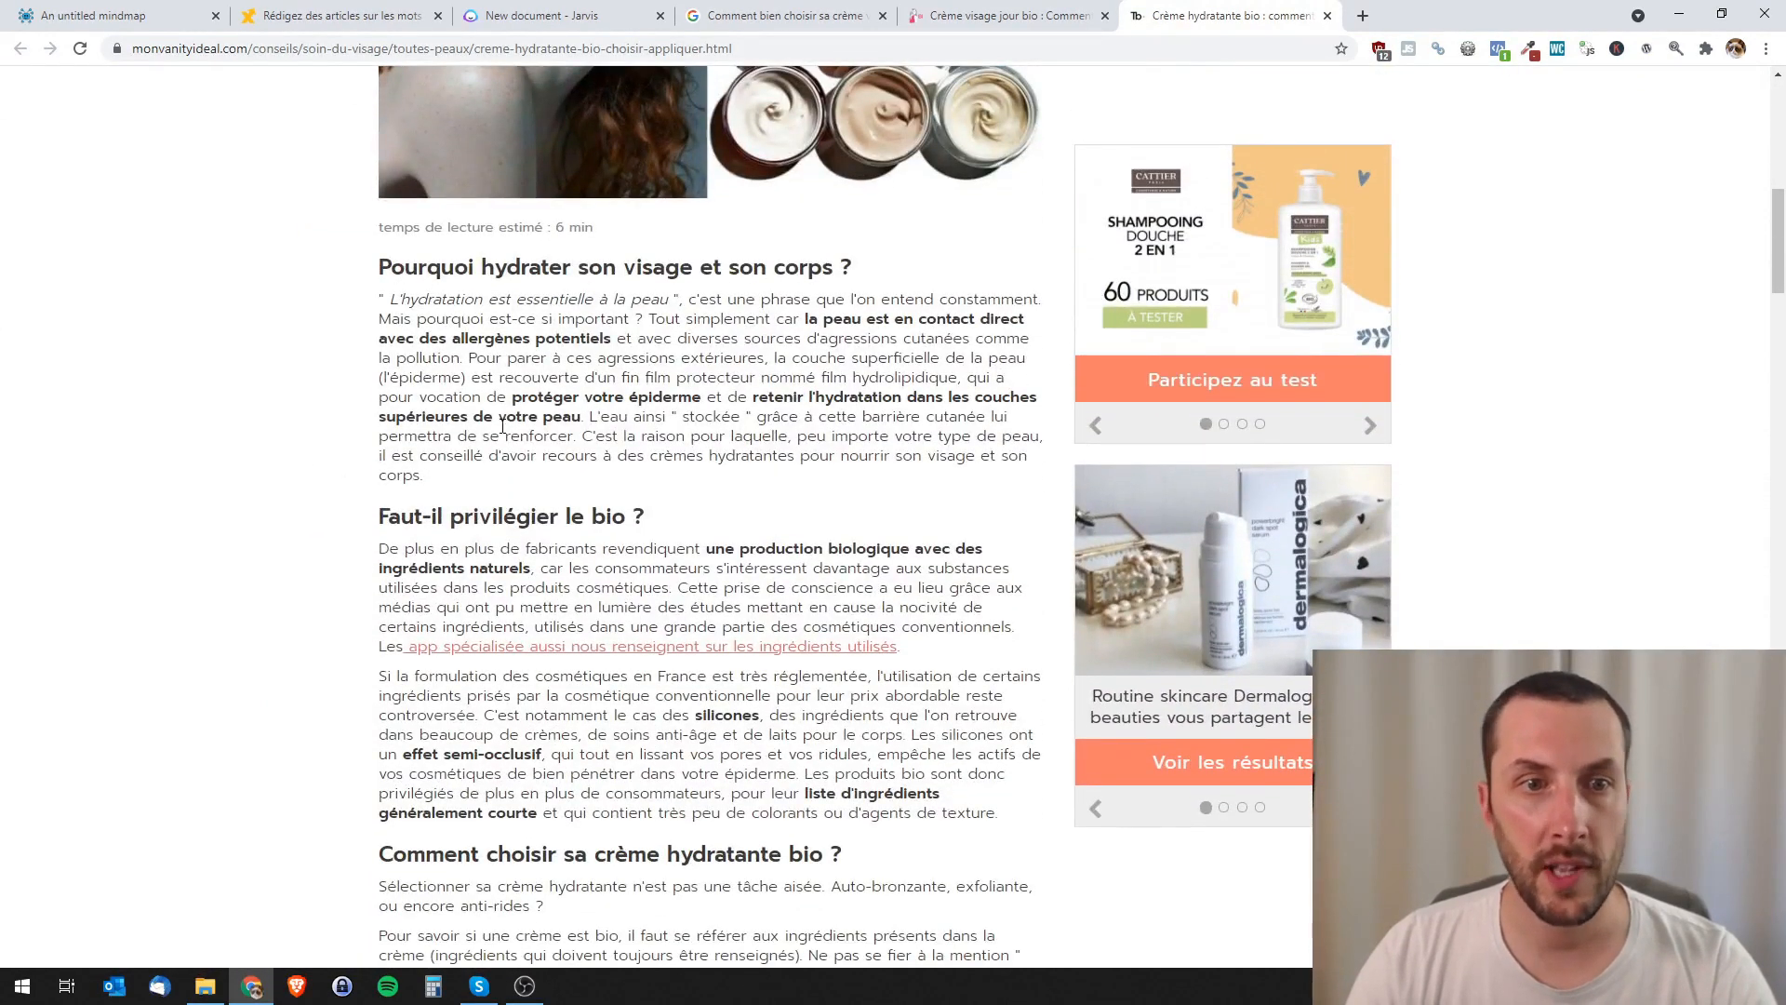
{"action": "scroll", "coordinate": [502, 425], "scroll_direction": "down", "scroll_amount": 2}
{"action": "scroll", "coordinate": [817, 470], "scroll_direction": "down", "scroll_amount": 2}
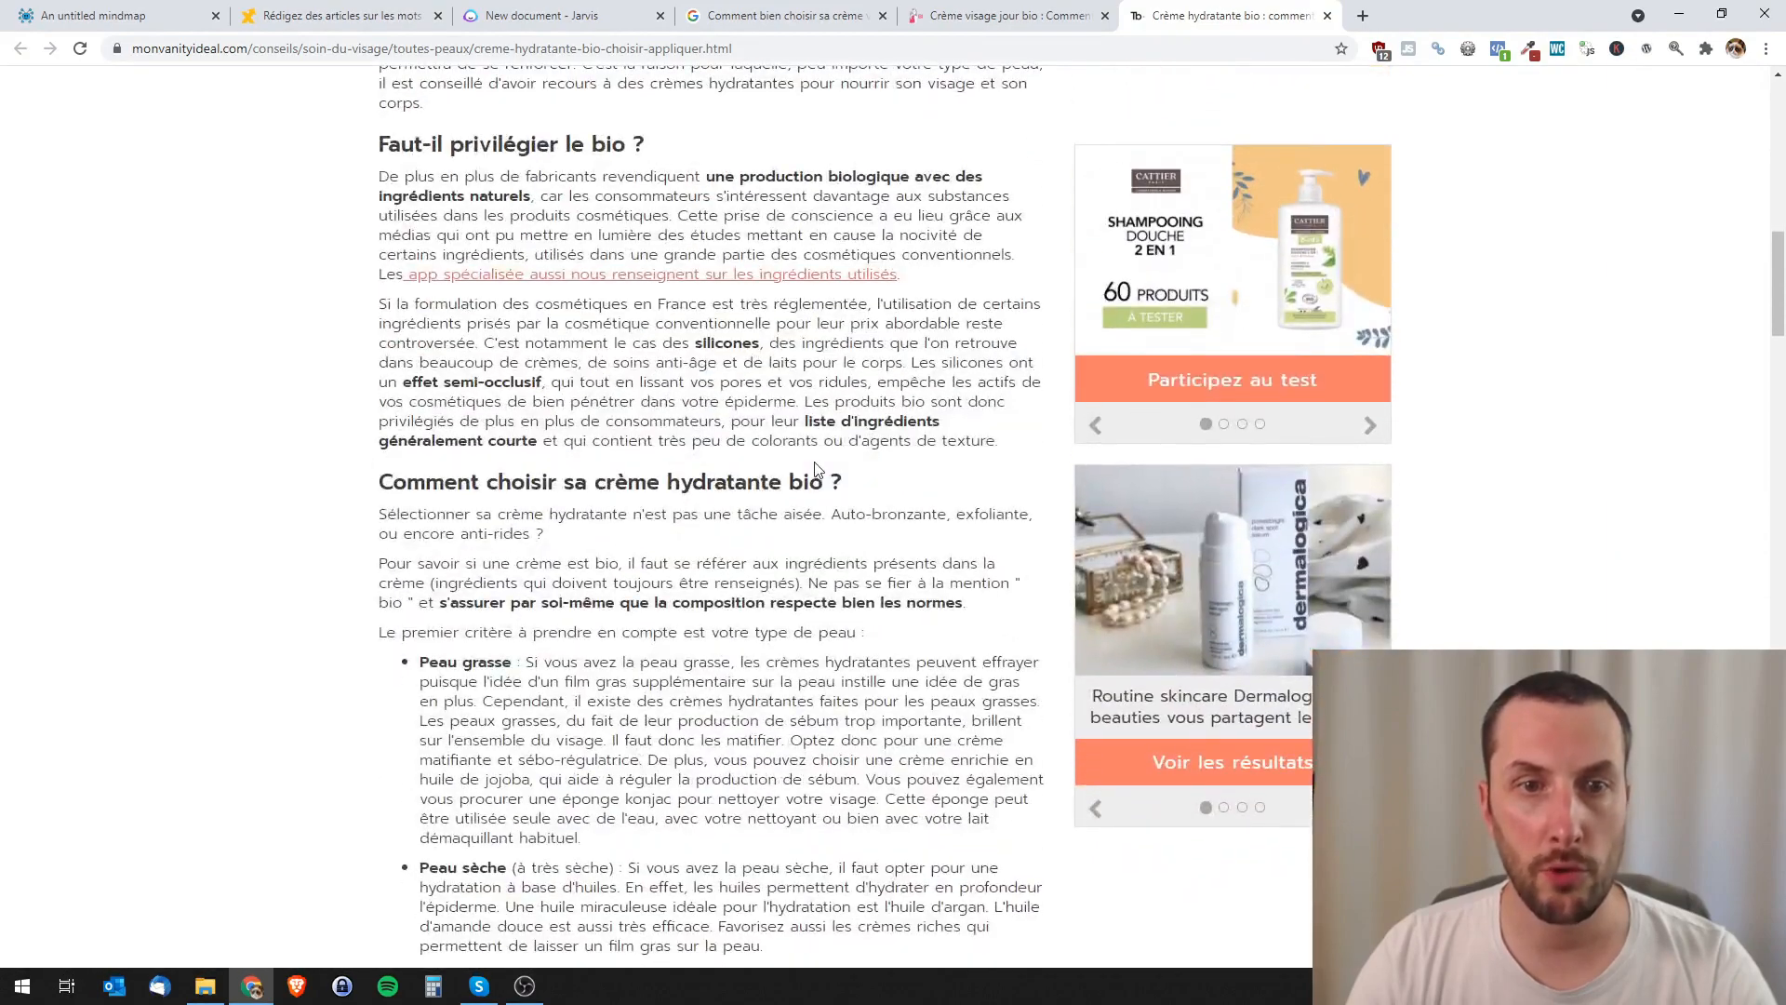
{"action": "scroll", "coordinate": [816, 470], "scroll_direction": "down", "scroll_amount": 7}
{"action": "scroll", "coordinate": [464, 295], "scroll_direction": "up", "scroll_amount": 3}
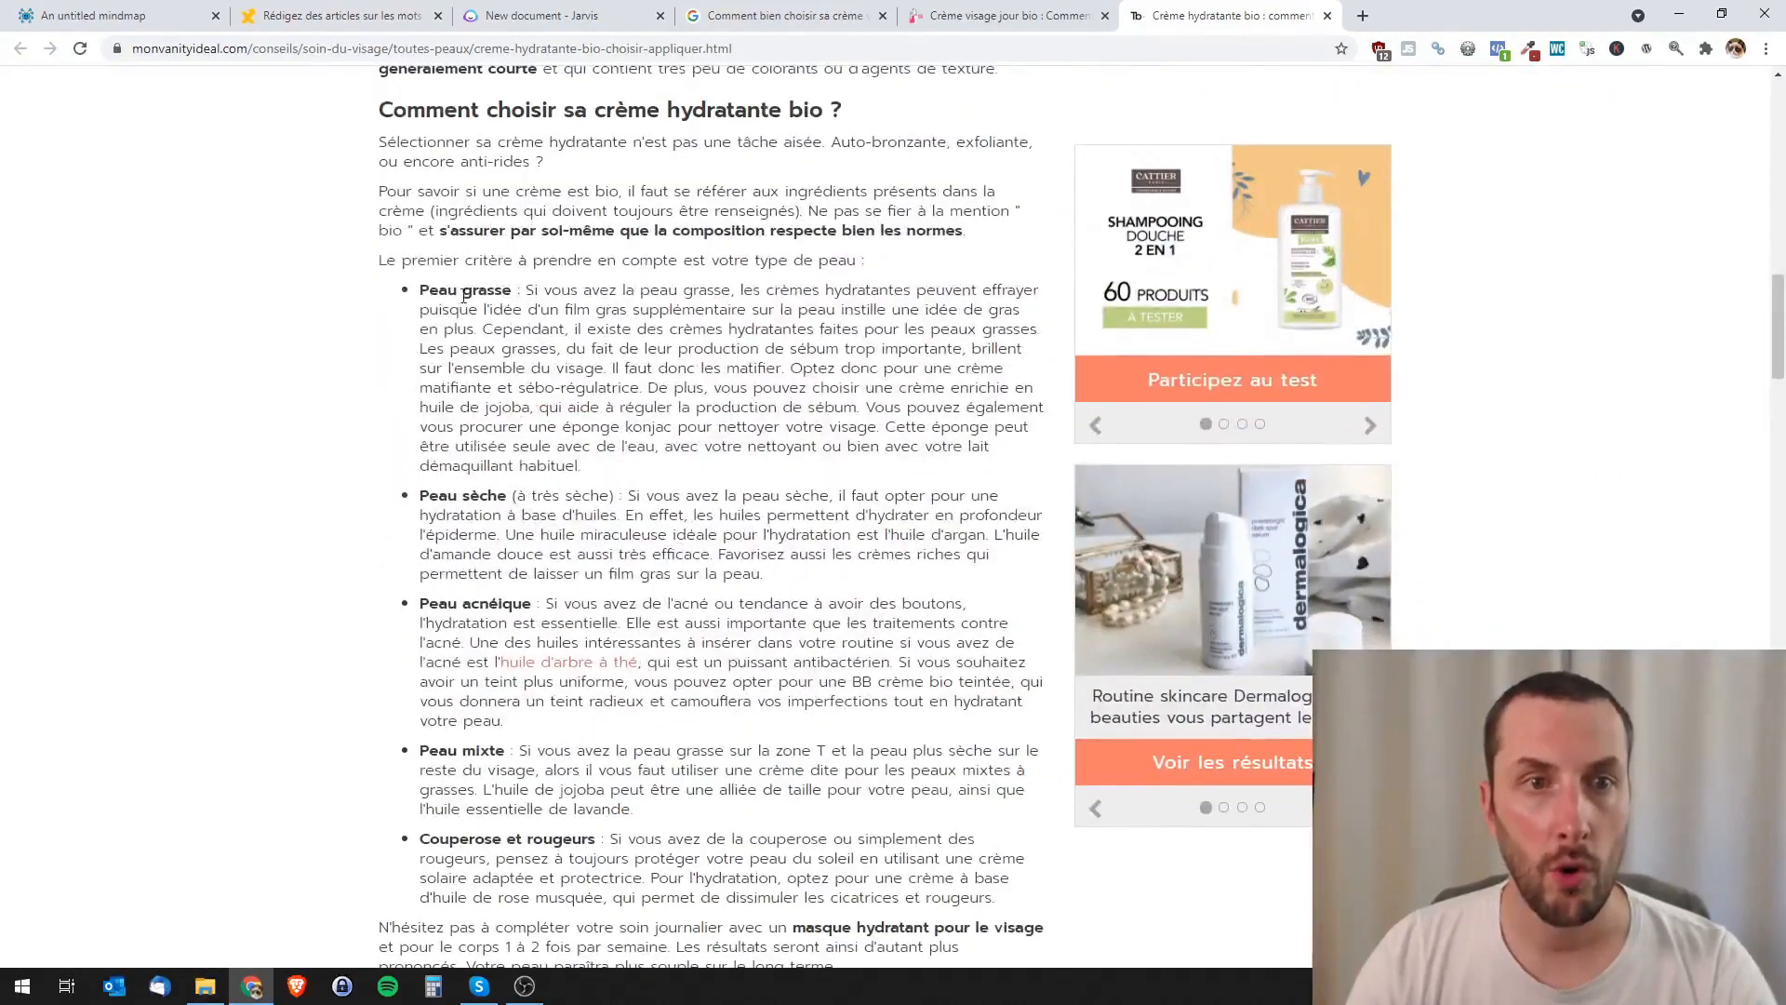
- Review the trustbeauty article's remaining sections on applying the cream, the product selection and the homemade recipe
{"action": "scroll", "coordinate": [464, 741], "scroll_direction": "down", "scroll_amount": 10}
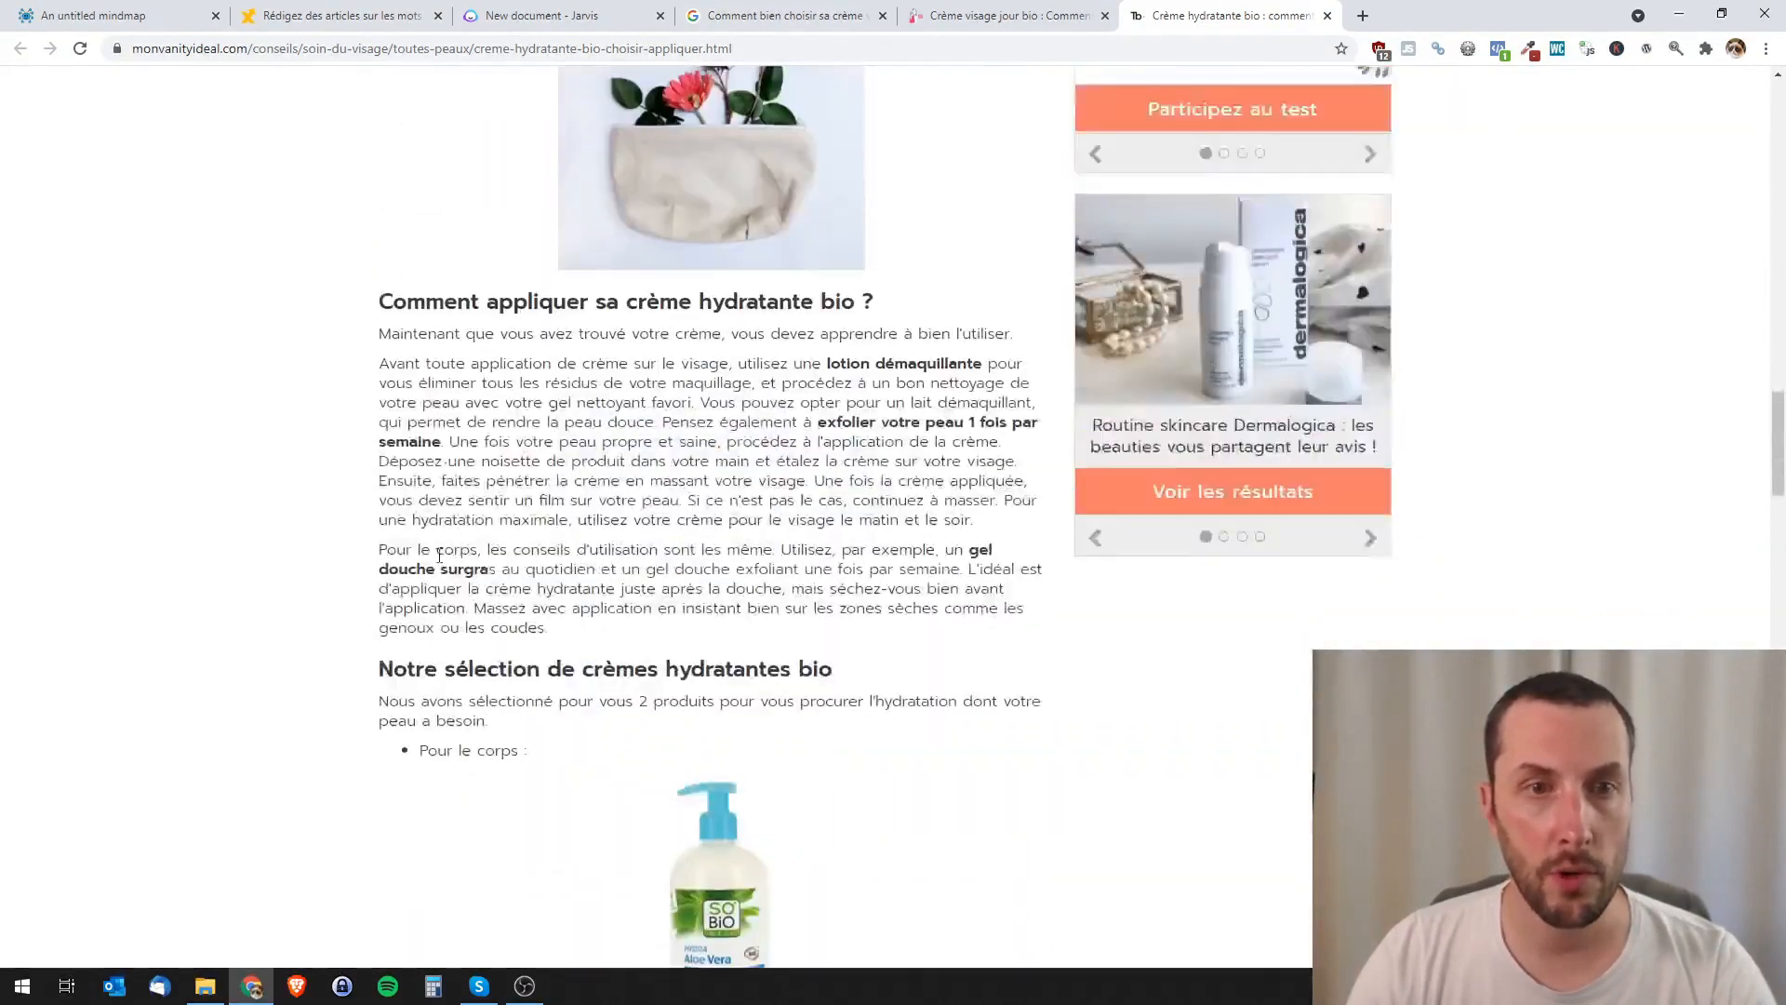
{"action": "scroll", "coordinate": [429, 325], "scroll_direction": "down", "scroll_amount": 3}
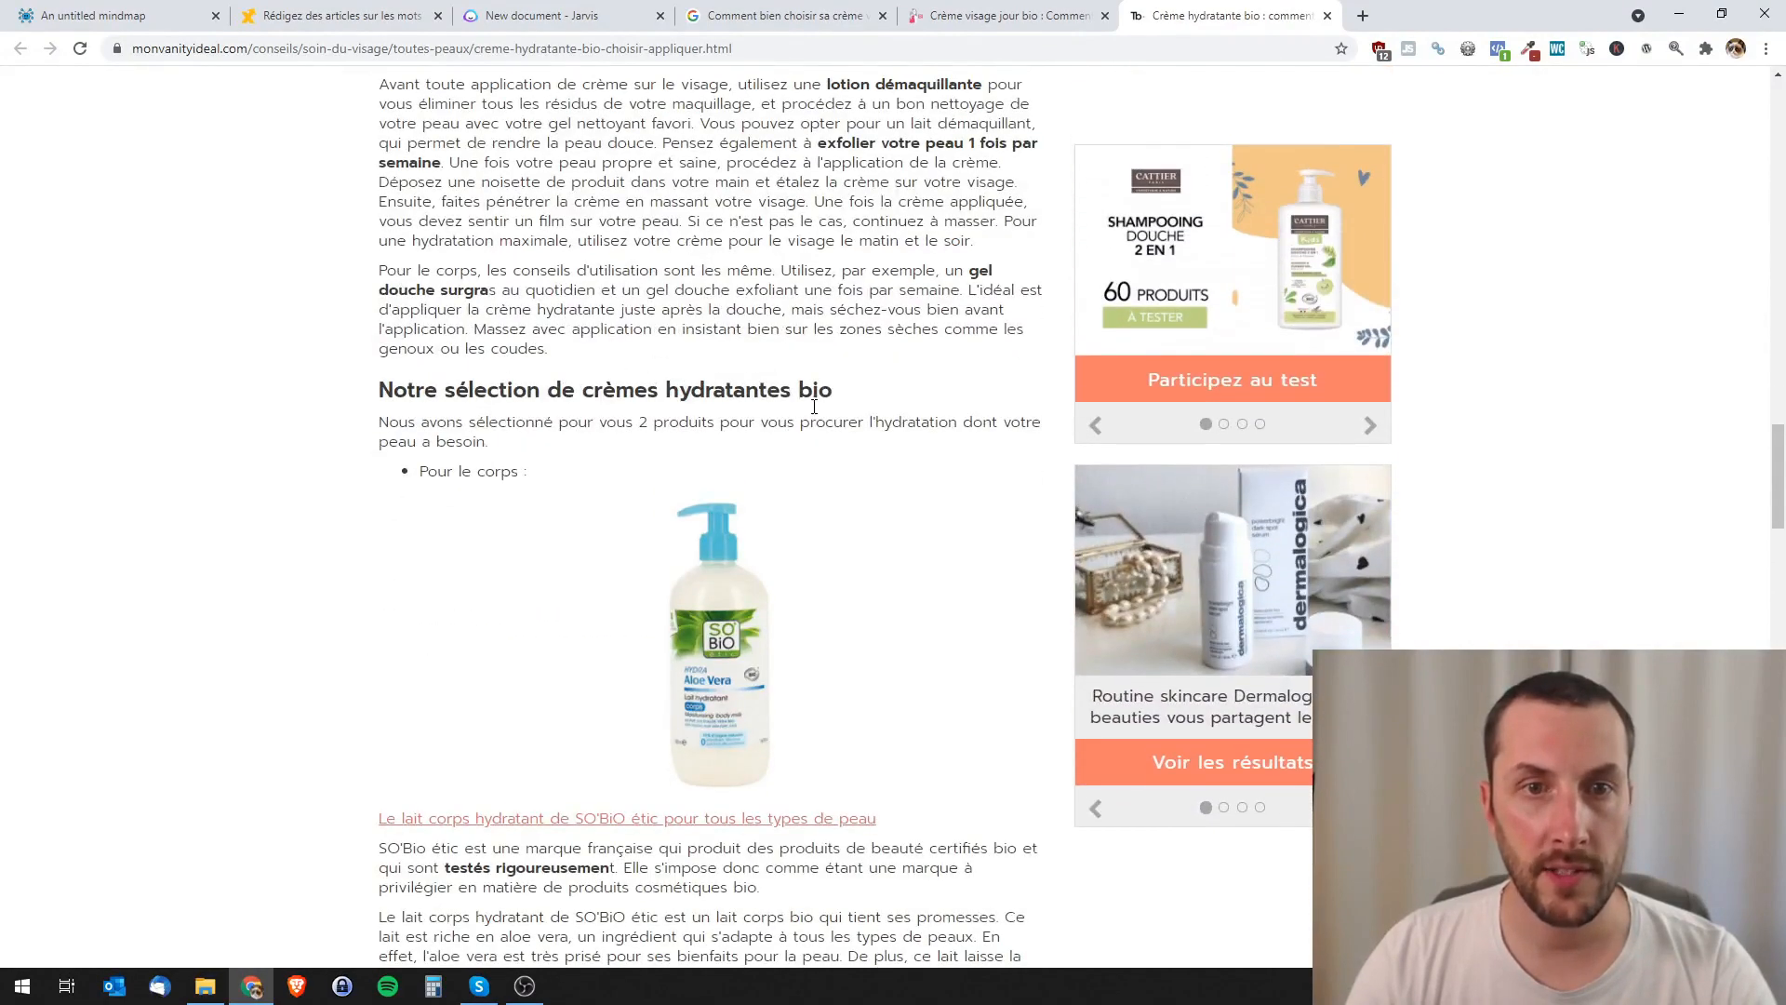
{"action": "scroll", "coordinate": [771, 417], "scroll_direction": "down", "scroll_amount": 6}
{"action": "scroll", "coordinate": [771, 418], "scroll_direction": "down", "scroll_amount": 9}
{"action": "scroll", "coordinate": [837, 326], "scroll_direction": "up", "scroll_amount": 2}
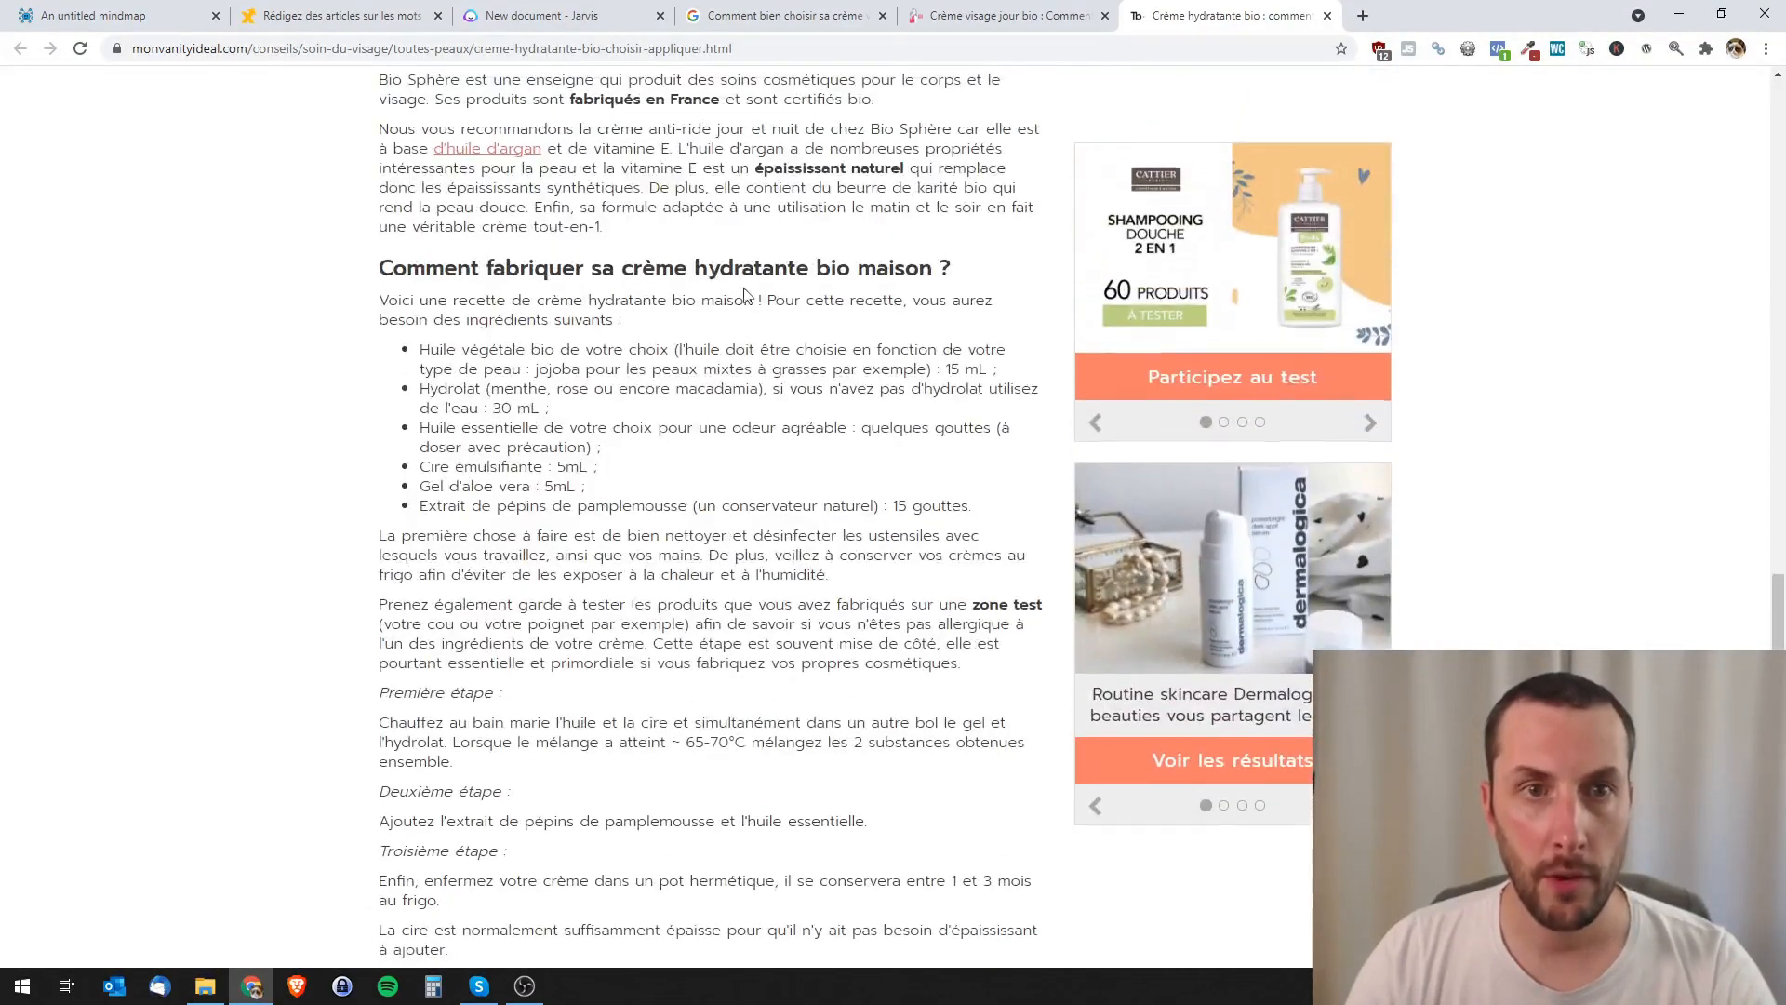
{"action": "scroll", "coordinate": [842, 323], "scroll_direction": "down", "scroll_amount": 4}
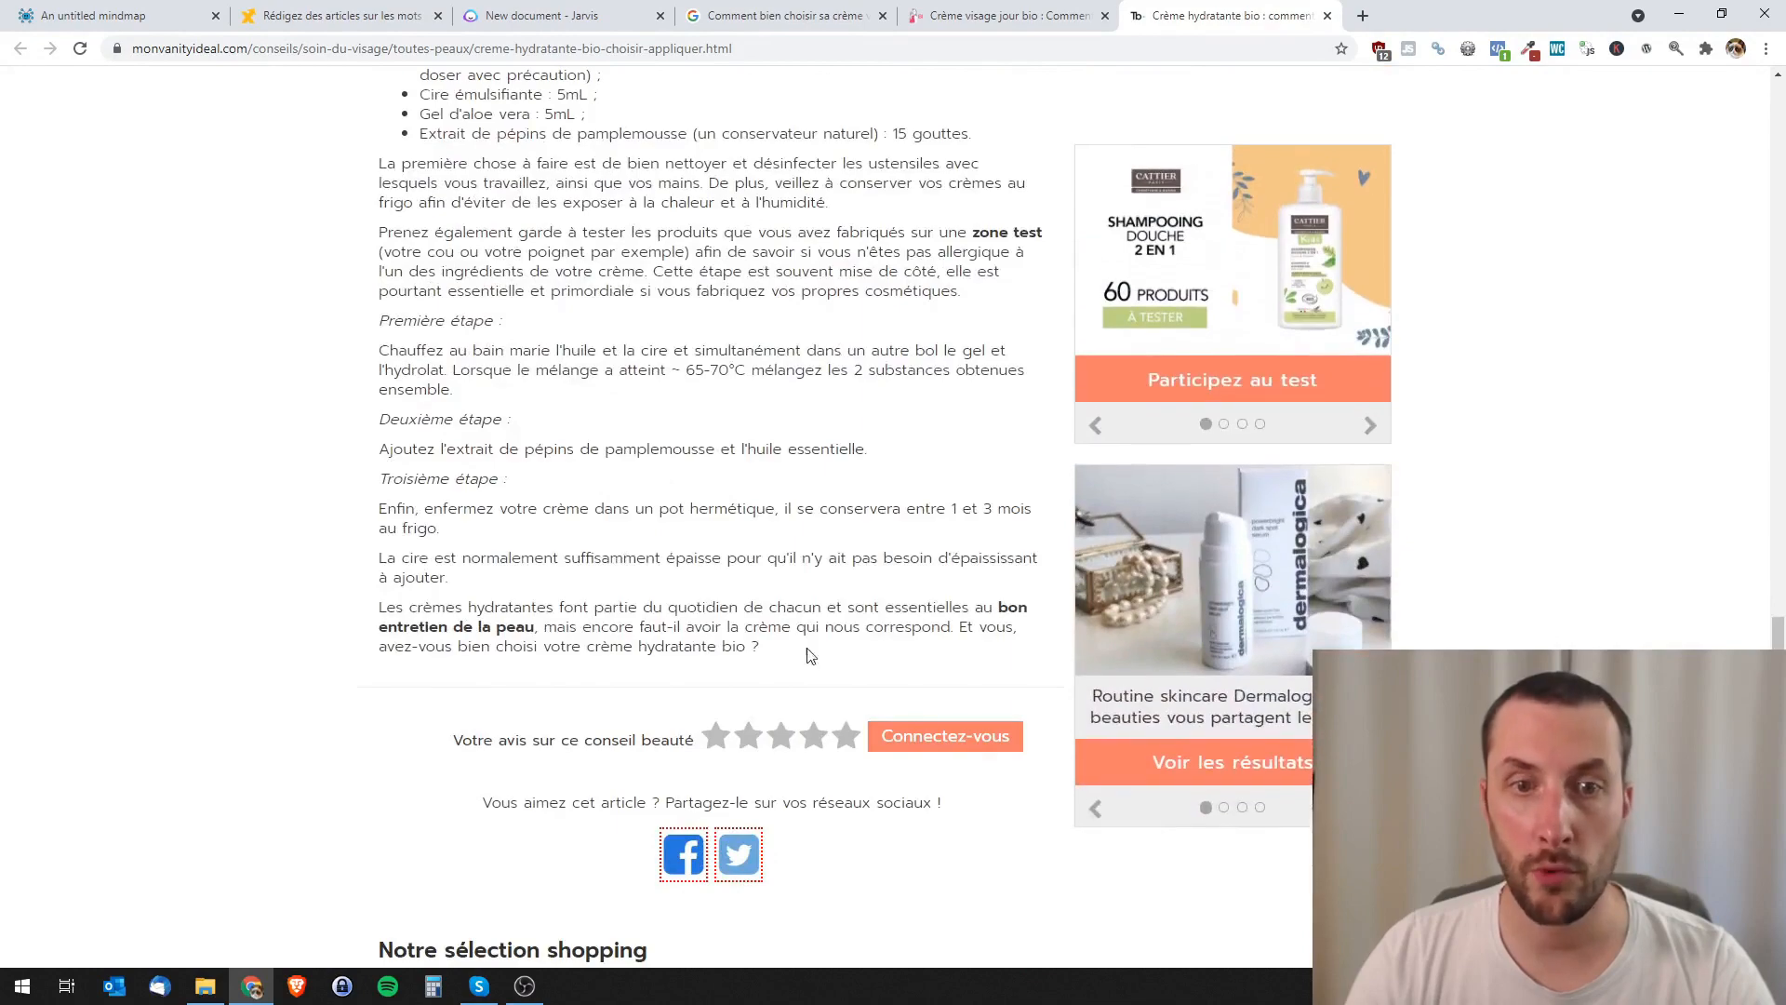
- Count the words of the trustbeauty article from its closing paragraph up to the introduction
{"action": "left_click_drag", "start_coordinate": [809, 657], "coordinate": [735, 579]}
{"action": "scroll", "coordinate": [735, 579], "scroll_direction": "up", "scroll_amount": 1}
{"action": "scroll", "coordinate": [735, 578], "scroll_direction": "up", "scroll_amount": 20}
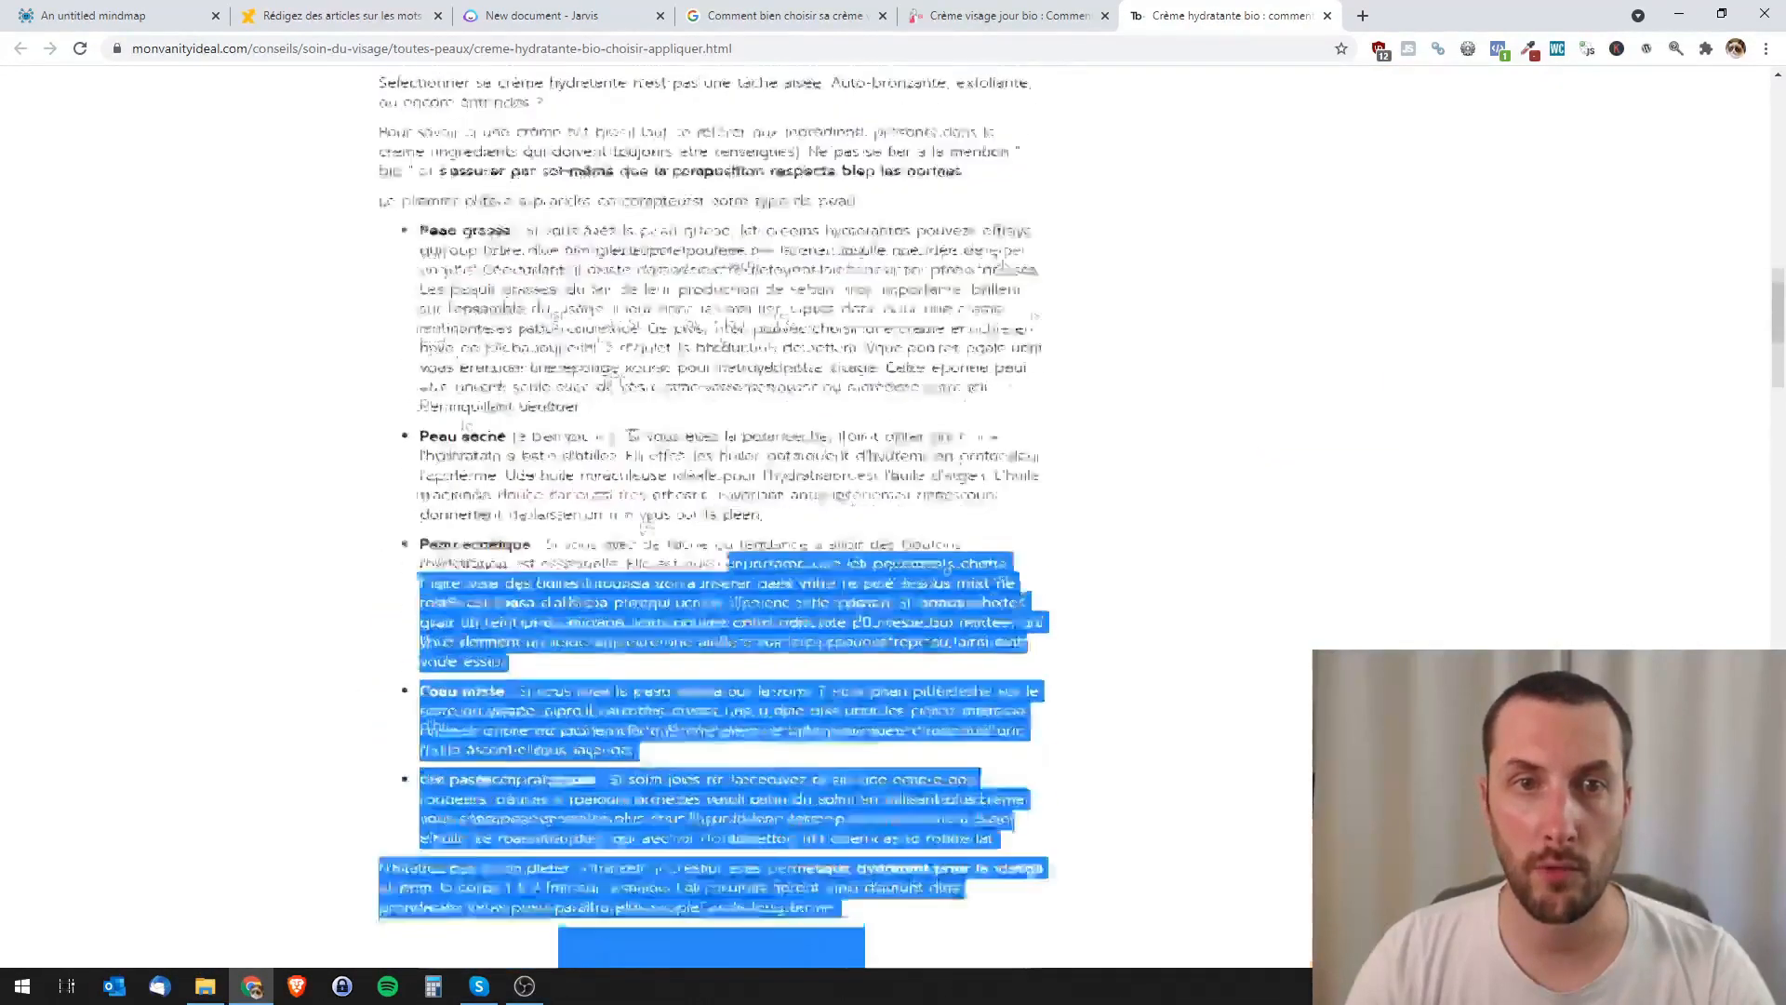
{"action": "scroll", "coordinate": [729, 579], "scroll_direction": "up", "scroll_amount": 5}
{"action": "left_click_drag", "start_coordinate": [729, 579], "coordinate": [376, 417]}
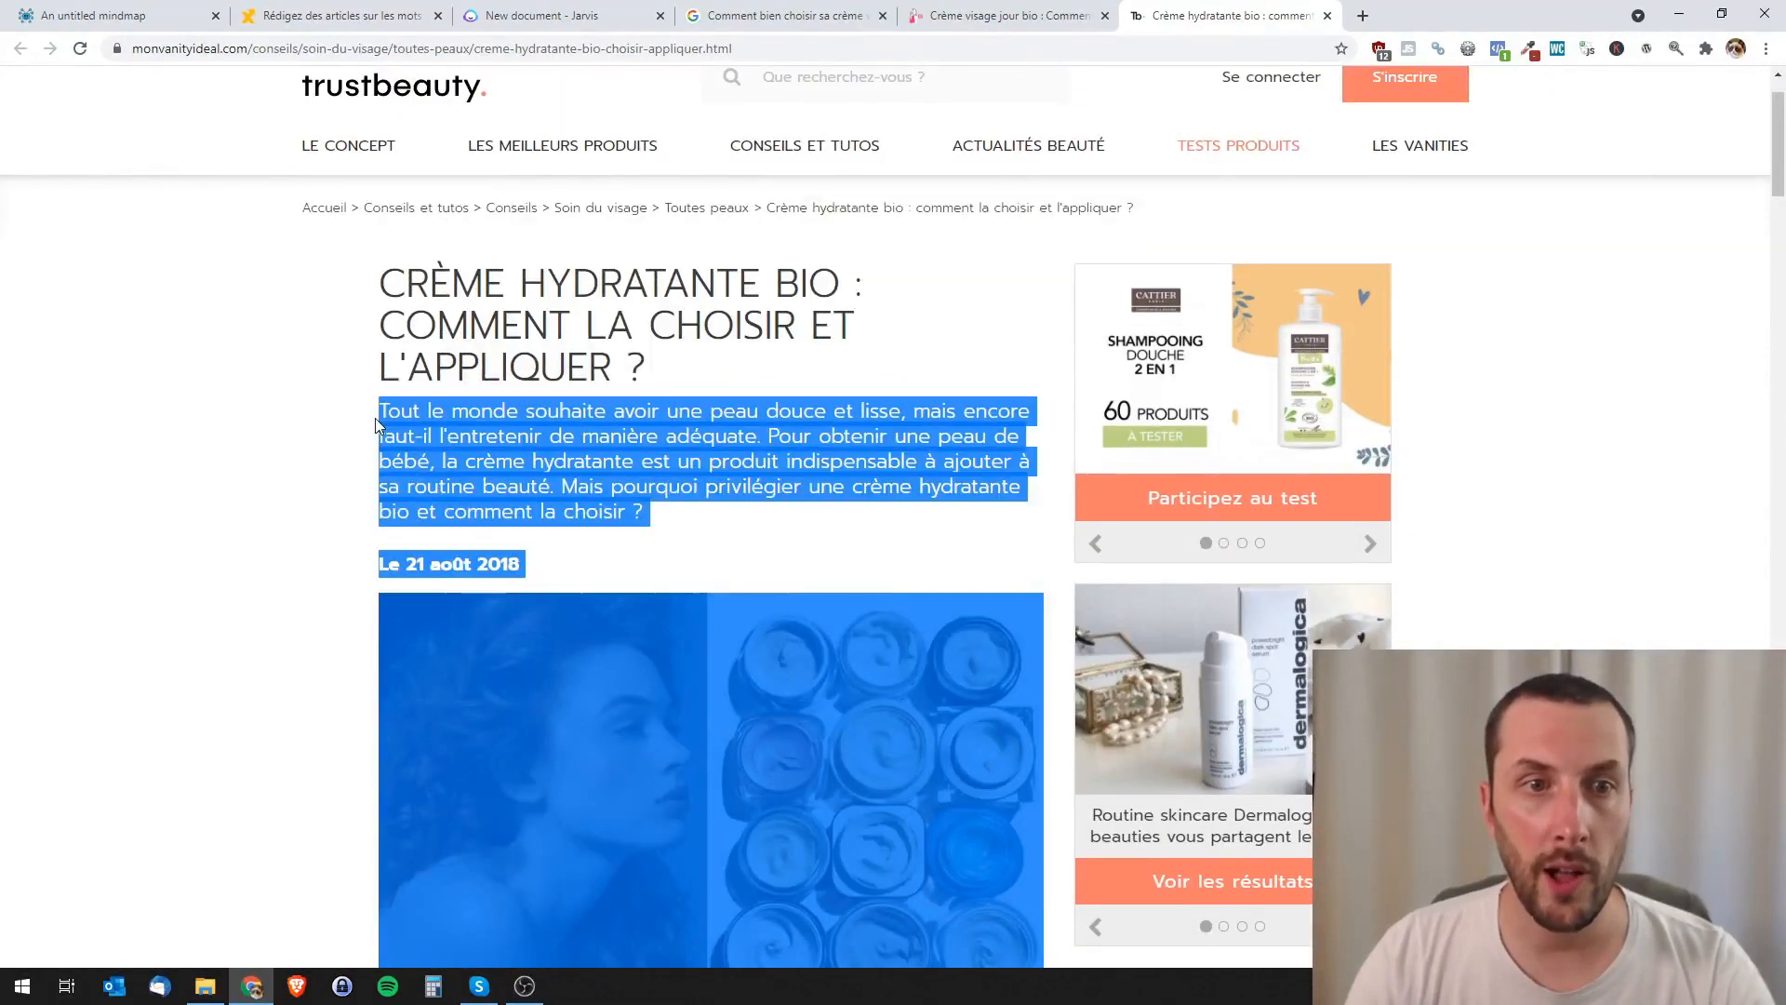
{"action": "right_click", "coordinate": [549, 451]}
{"action": "left_click", "coordinate": [622, 575]}
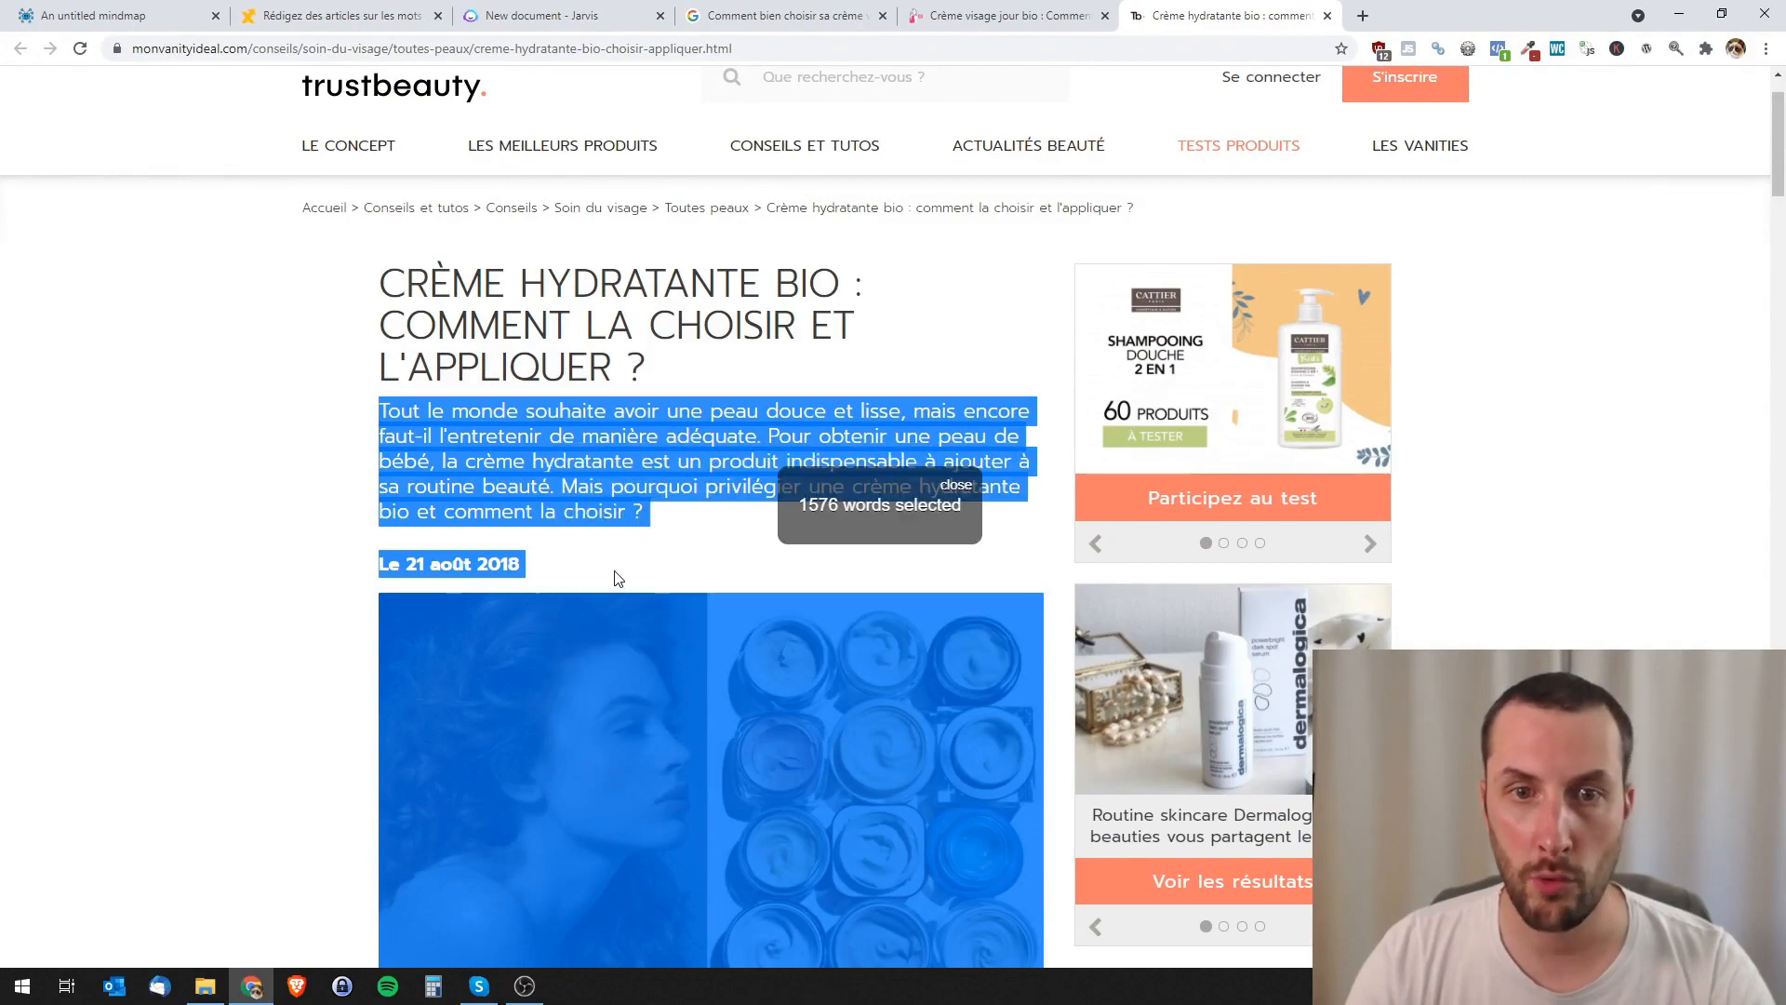
{"action": "left_click", "coordinate": [956, 485]}
- Count the words of the BIOTYFULL Box article from its final tip up to the main heading
{"action": "key", "text": "ctrl+shift+Tab"}
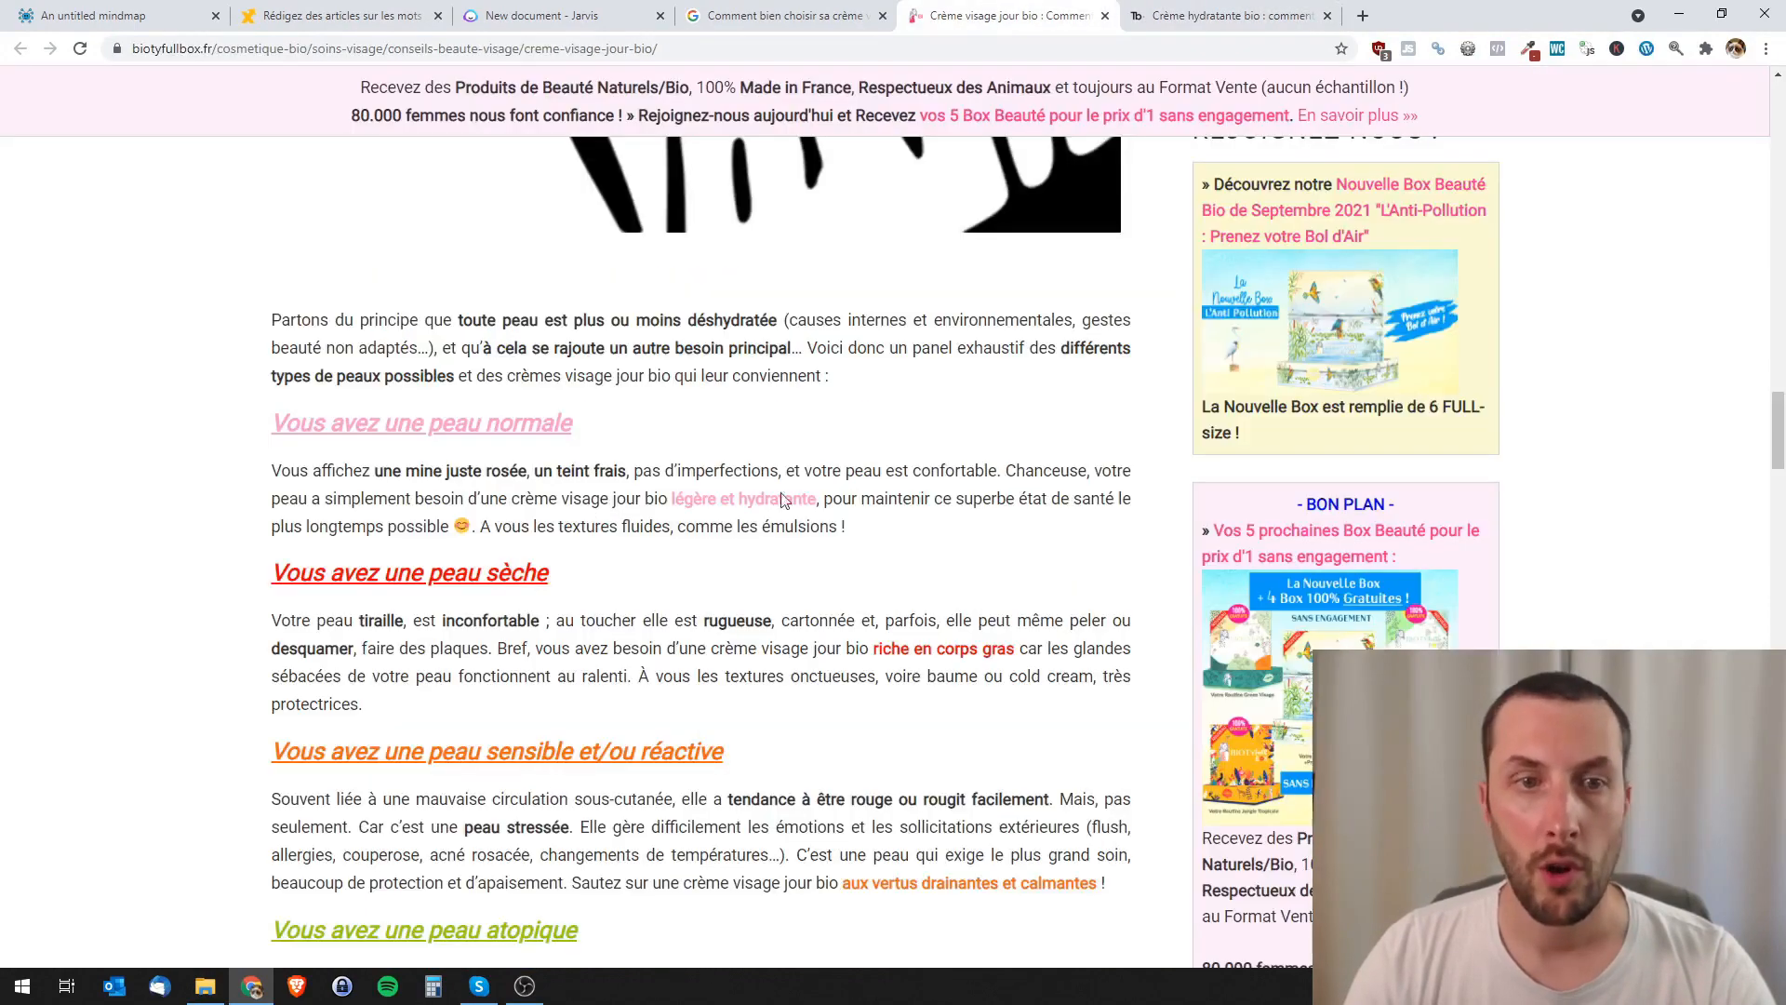
{"action": "scroll", "coordinate": [608, 784], "scroll_direction": "down", "scroll_amount": 20}
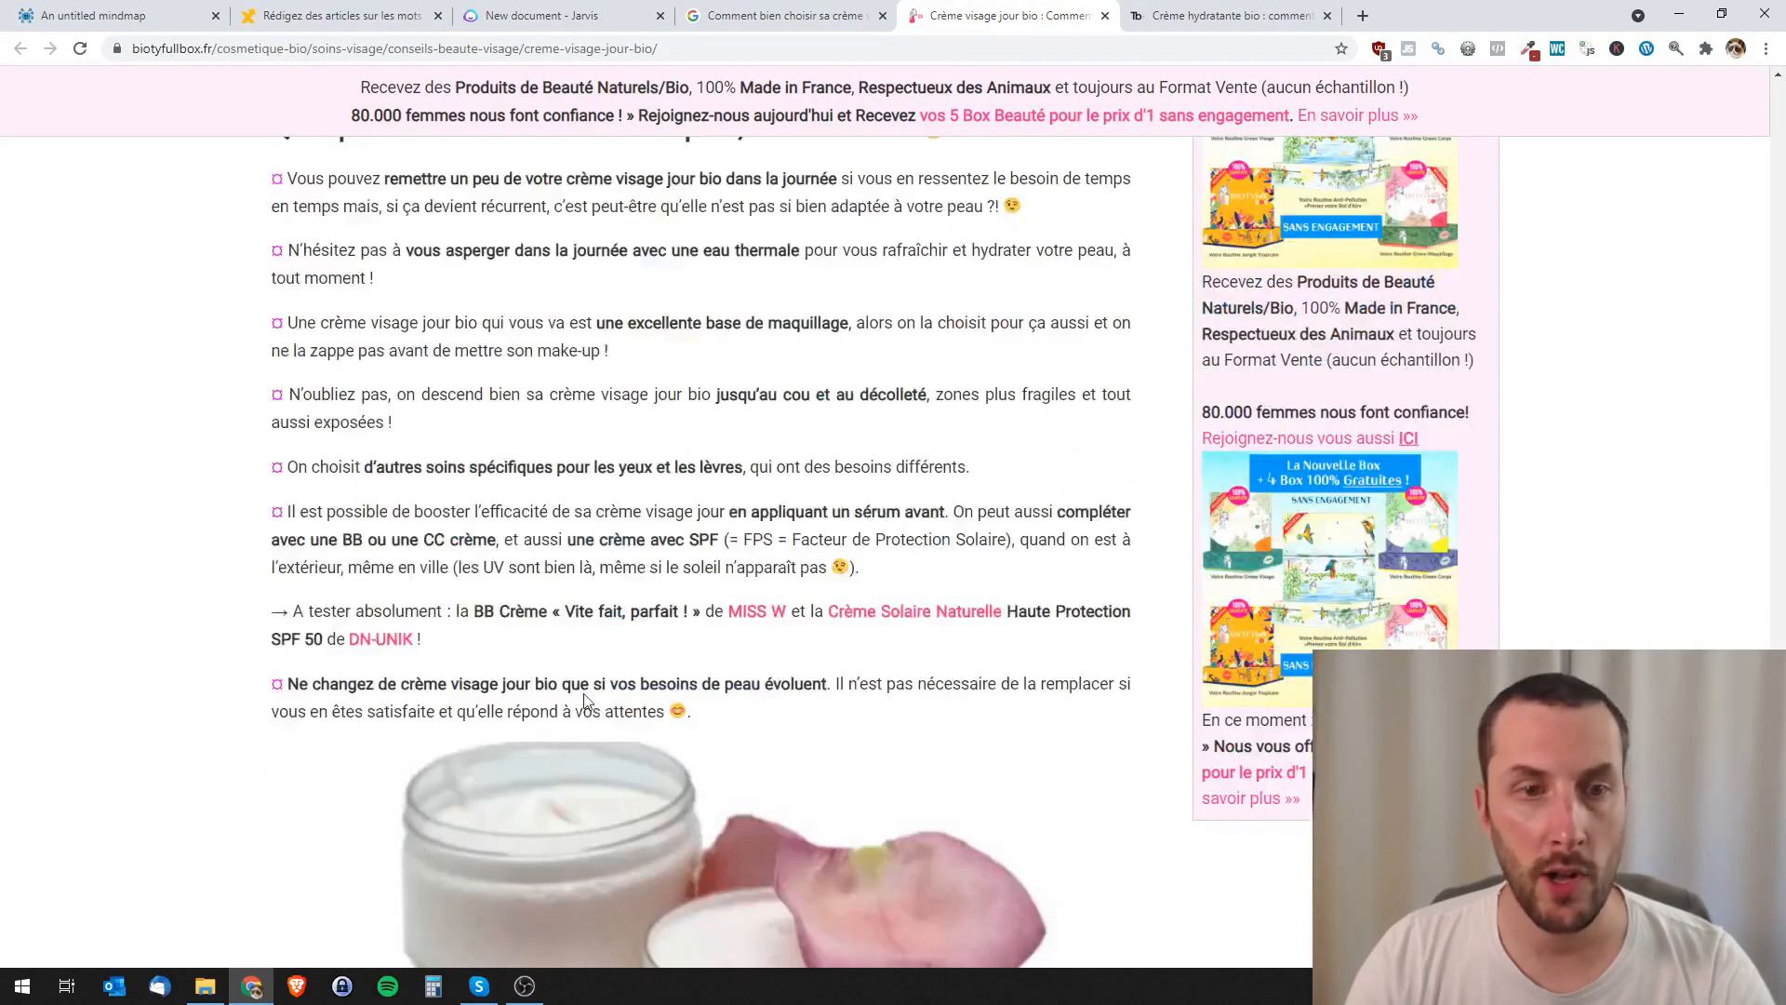
{"action": "left_click_drag", "start_coordinate": [713, 720], "coordinate": [333, 631]}
{"action": "scroll", "coordinate": [539, 576], "scroll_direction": "up", "scroll_amount": 15}
{"action": "scroll", "coordinate": [540, 577], "scroll_direction": "up", "scroll_amount": 15}
{"action": "scroll", "coordinate": [539, 586], "scroll_direction": "up", "scroll_amount": 10}
{"action": "scroll", "coordinate": [539, 594], "scroll_direction": "down", "scroll_amount": 5}
{"action": "right_click", "coordinate": [441, 638]}
{"action": "left_click", "coordinate": [526, 774]}
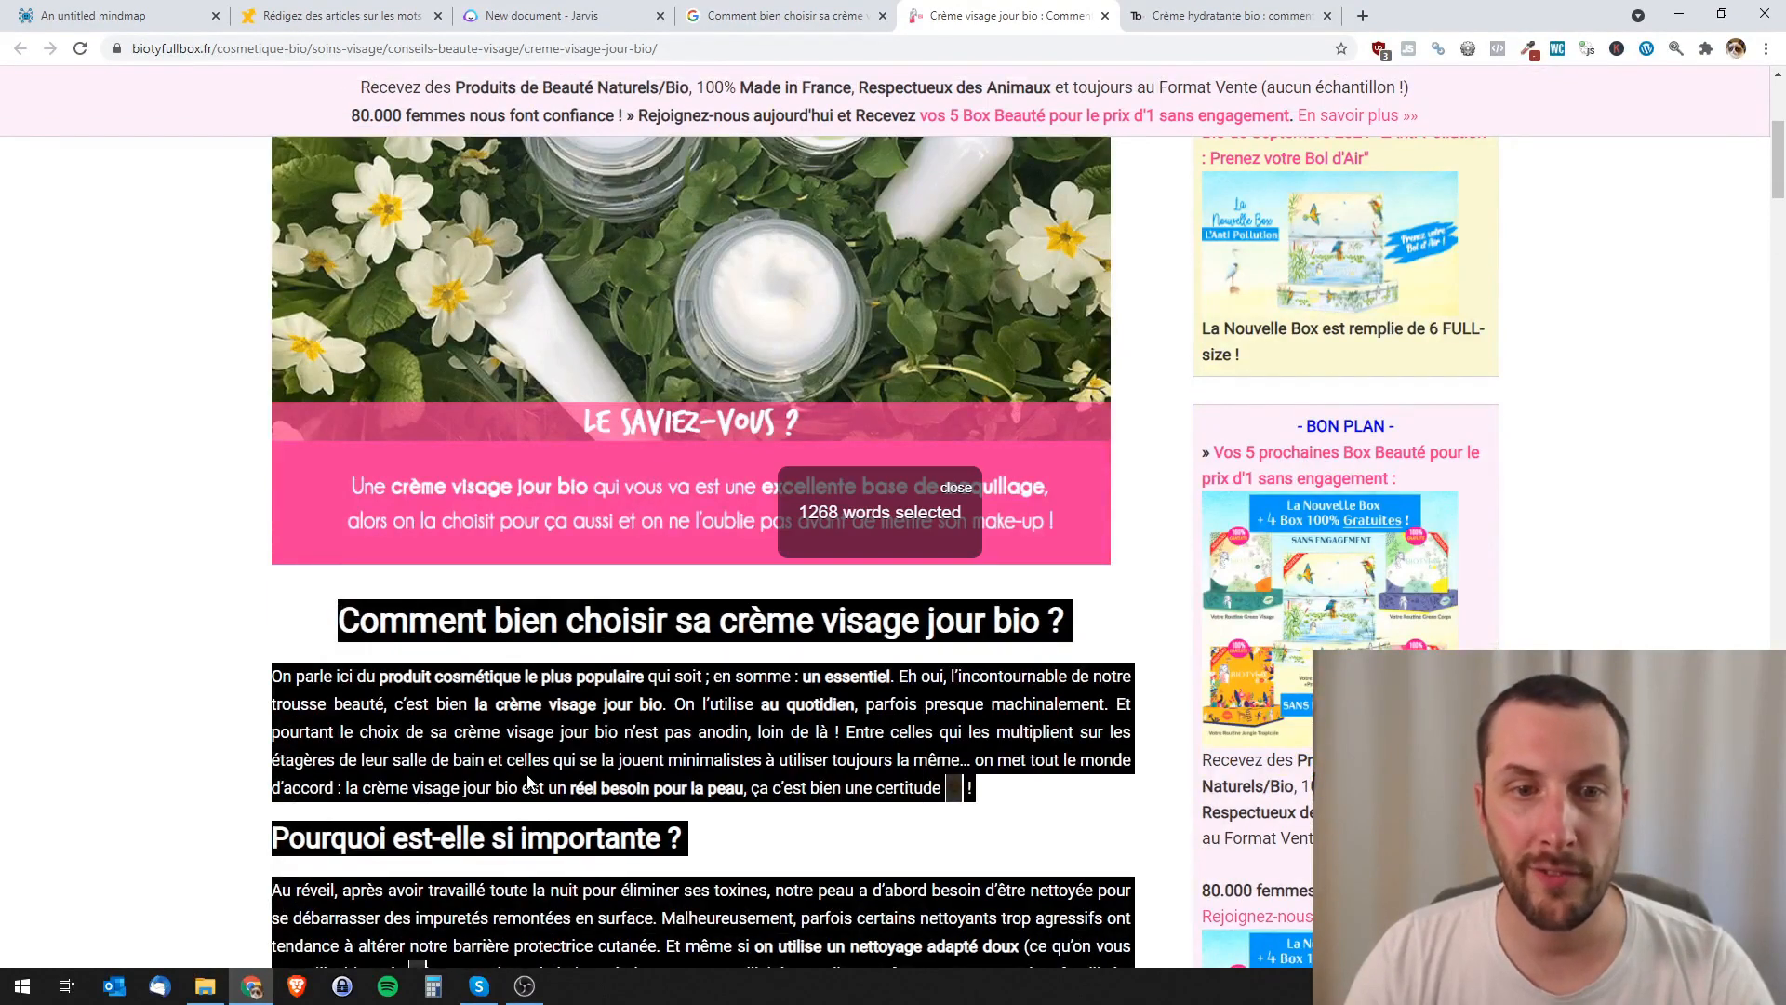
{"action": "left_click", "coordinate": [956, 491]}
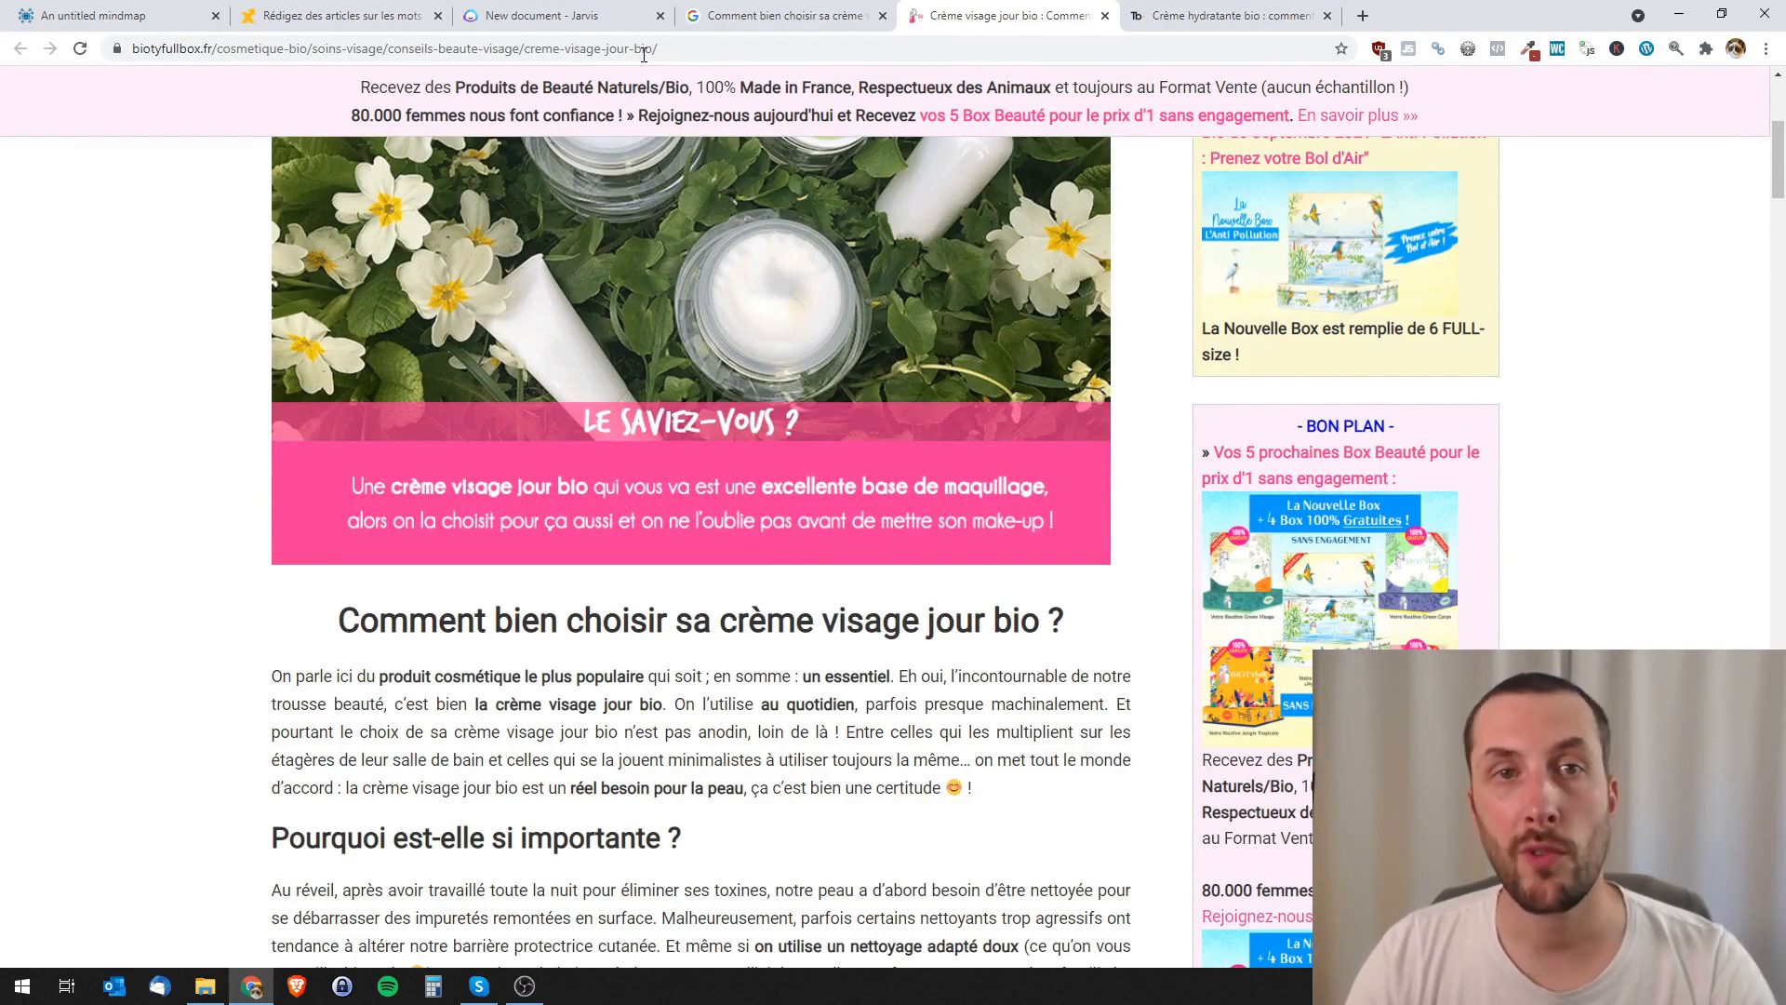
- Create a Jarvis document from scratch and title it with the Google query "Comment bien choisir sa crème visage jour bio ?"
{"action": "left_click", "coordinate": [564, 12]}
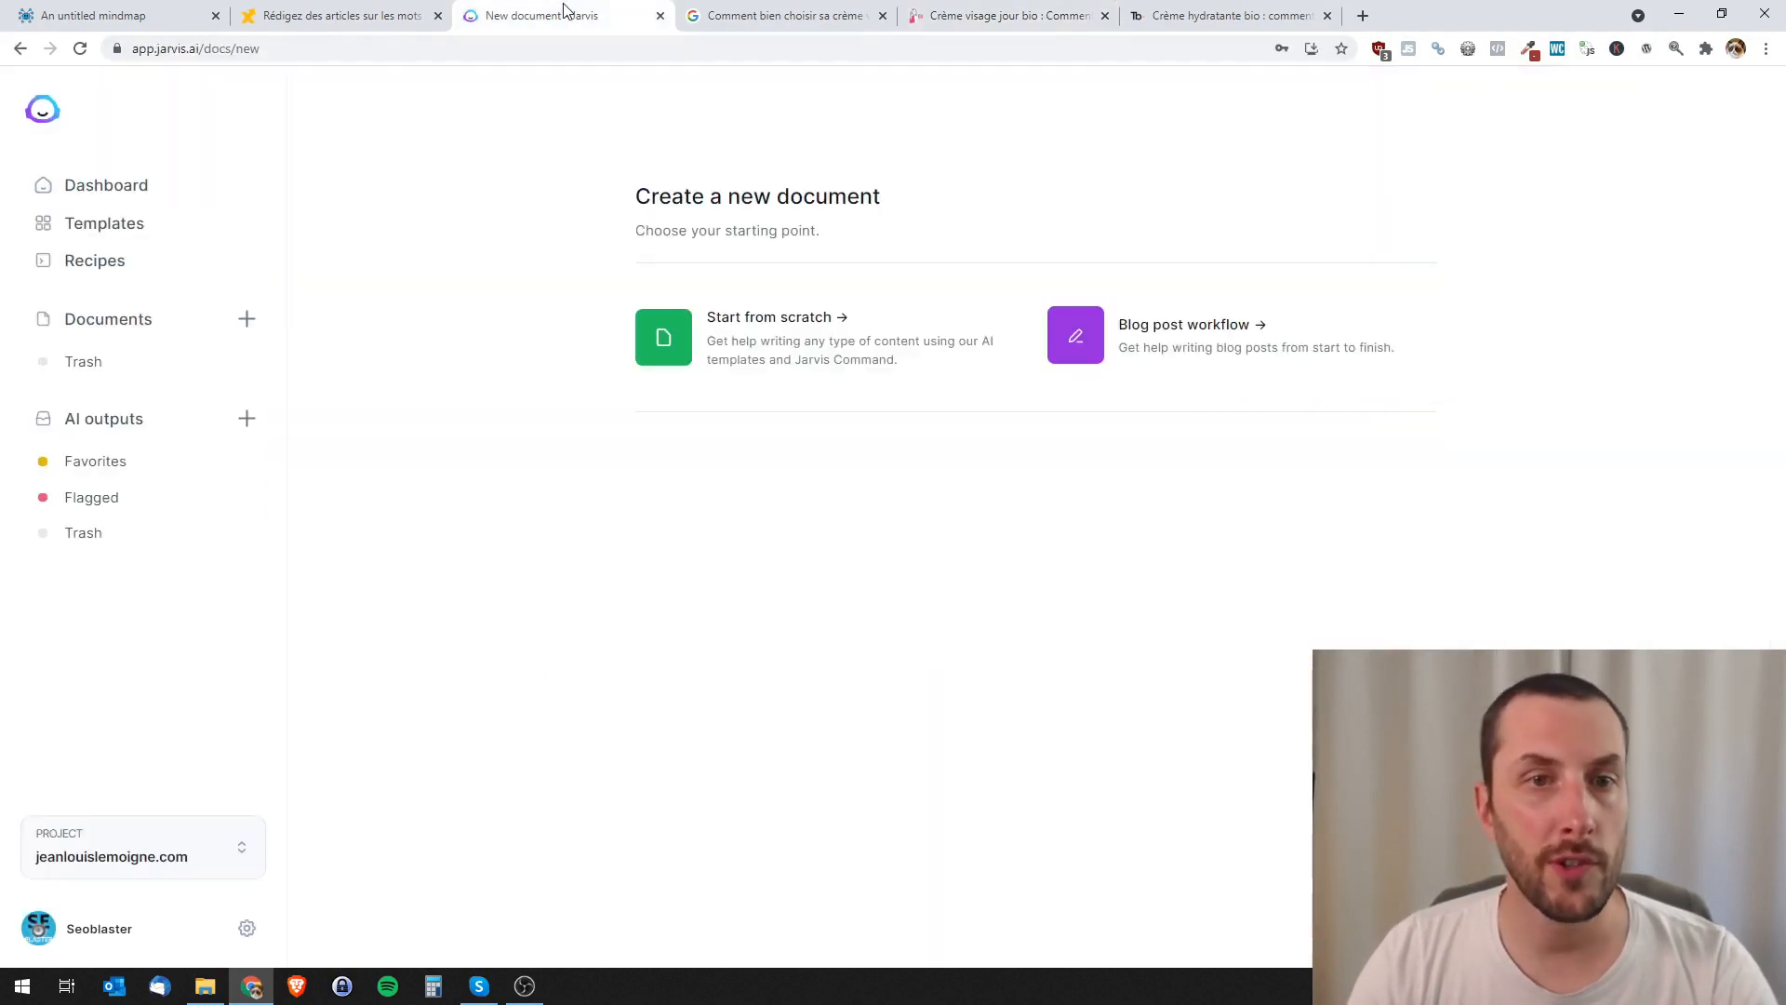
{"action": "left_click", "coordinate": [689, 340]}
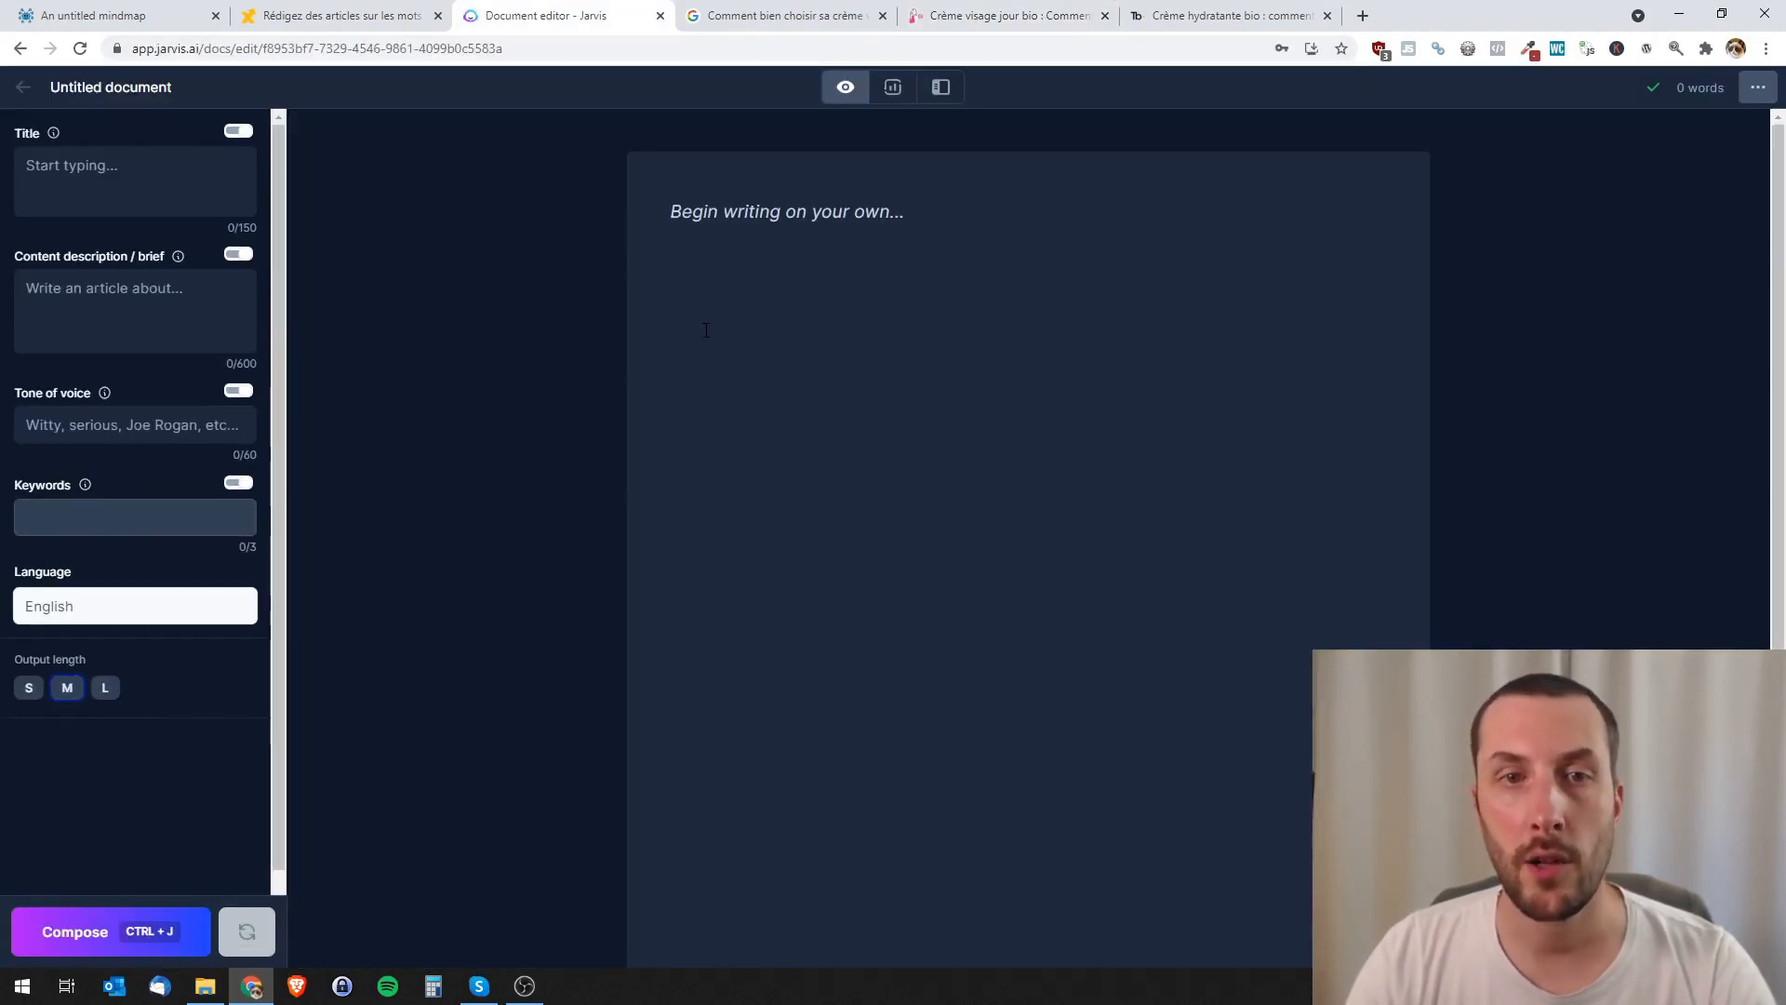
{"action": "left_click", "coordinate": [778, 15]}
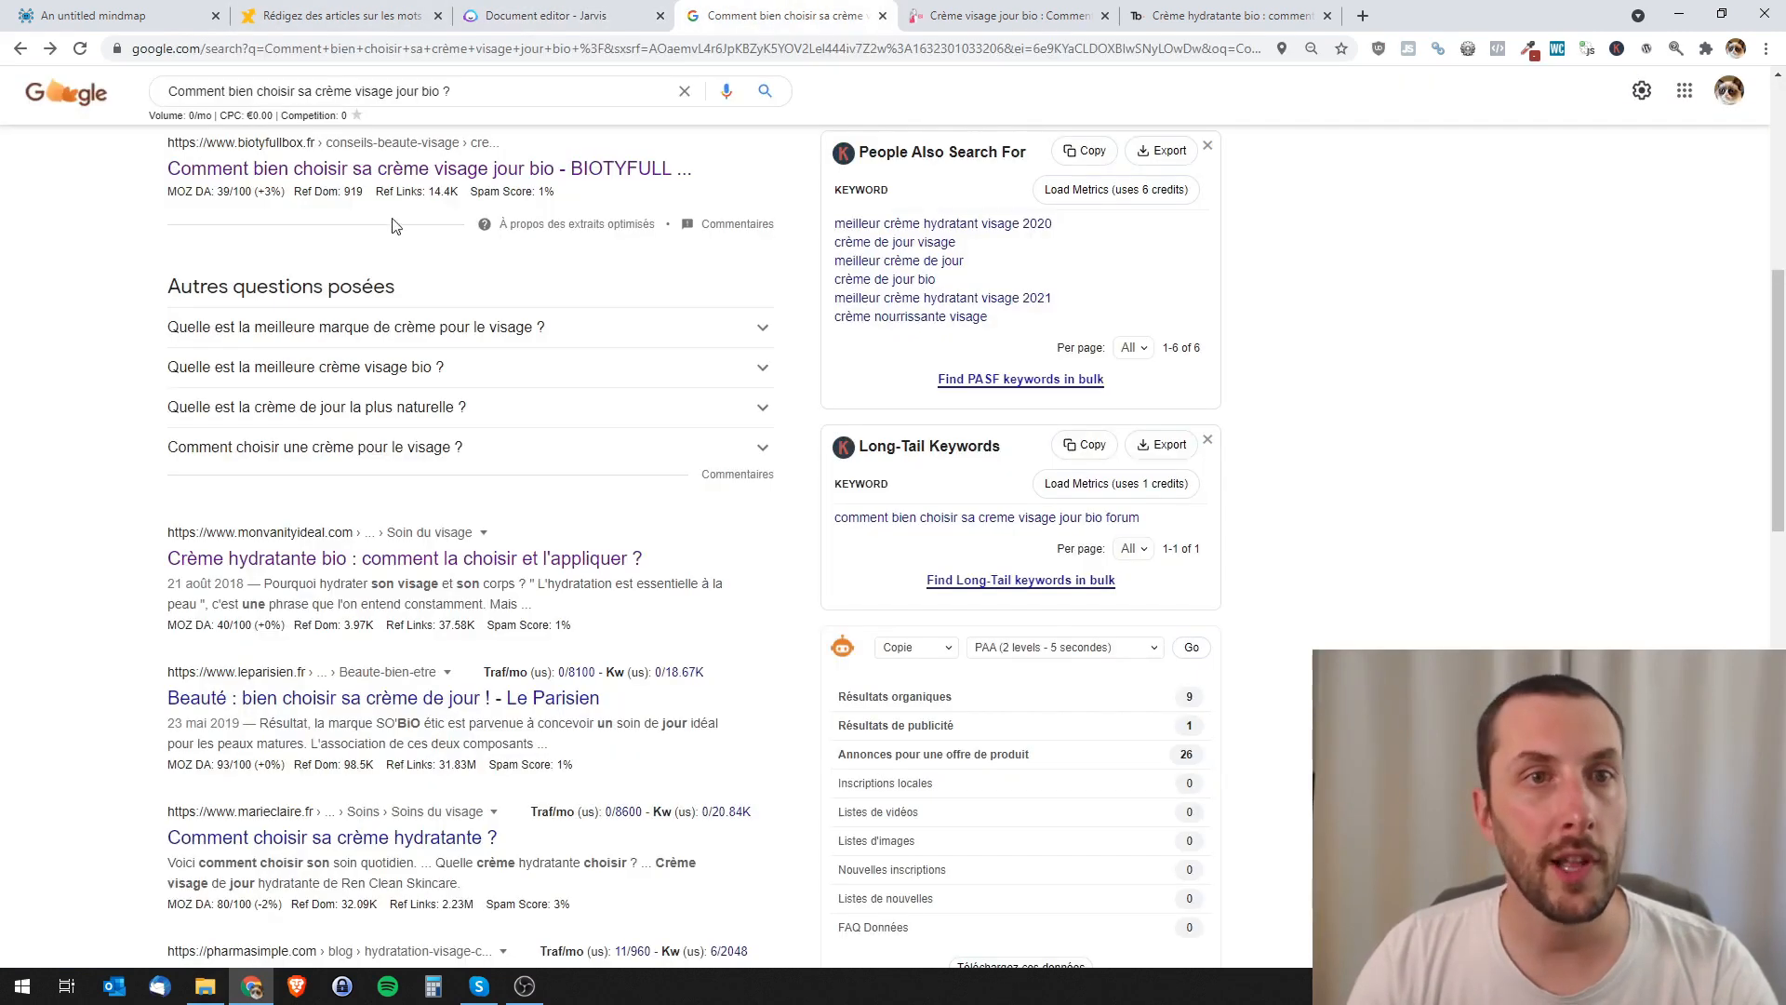
{"action": "left_click_drag", "start_coordinate": [453, 91], "coordinate": [153, 74]}
{"action": "key", "text": "ctrl+c"}
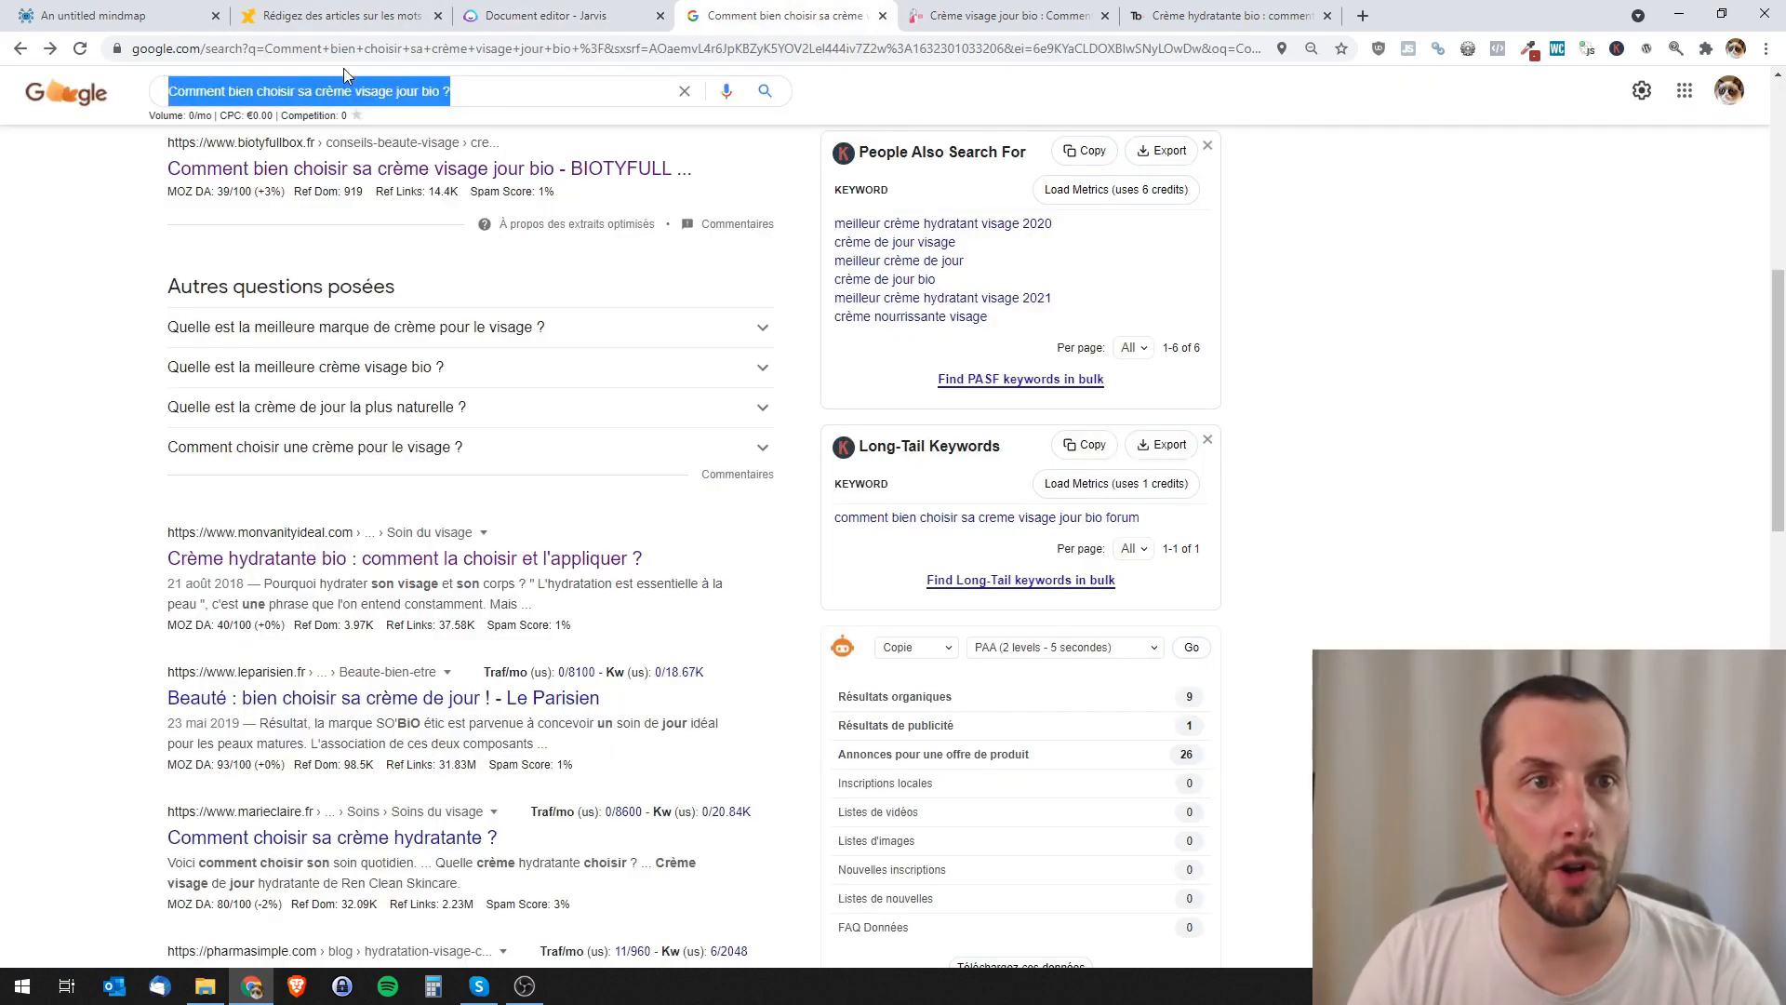
{"action": "left_click", "coordinate": [546, 15]}
{"action": "left_click", "coordinate": [126, 175]}
{"action": "key", "text": "ctrl+v"}
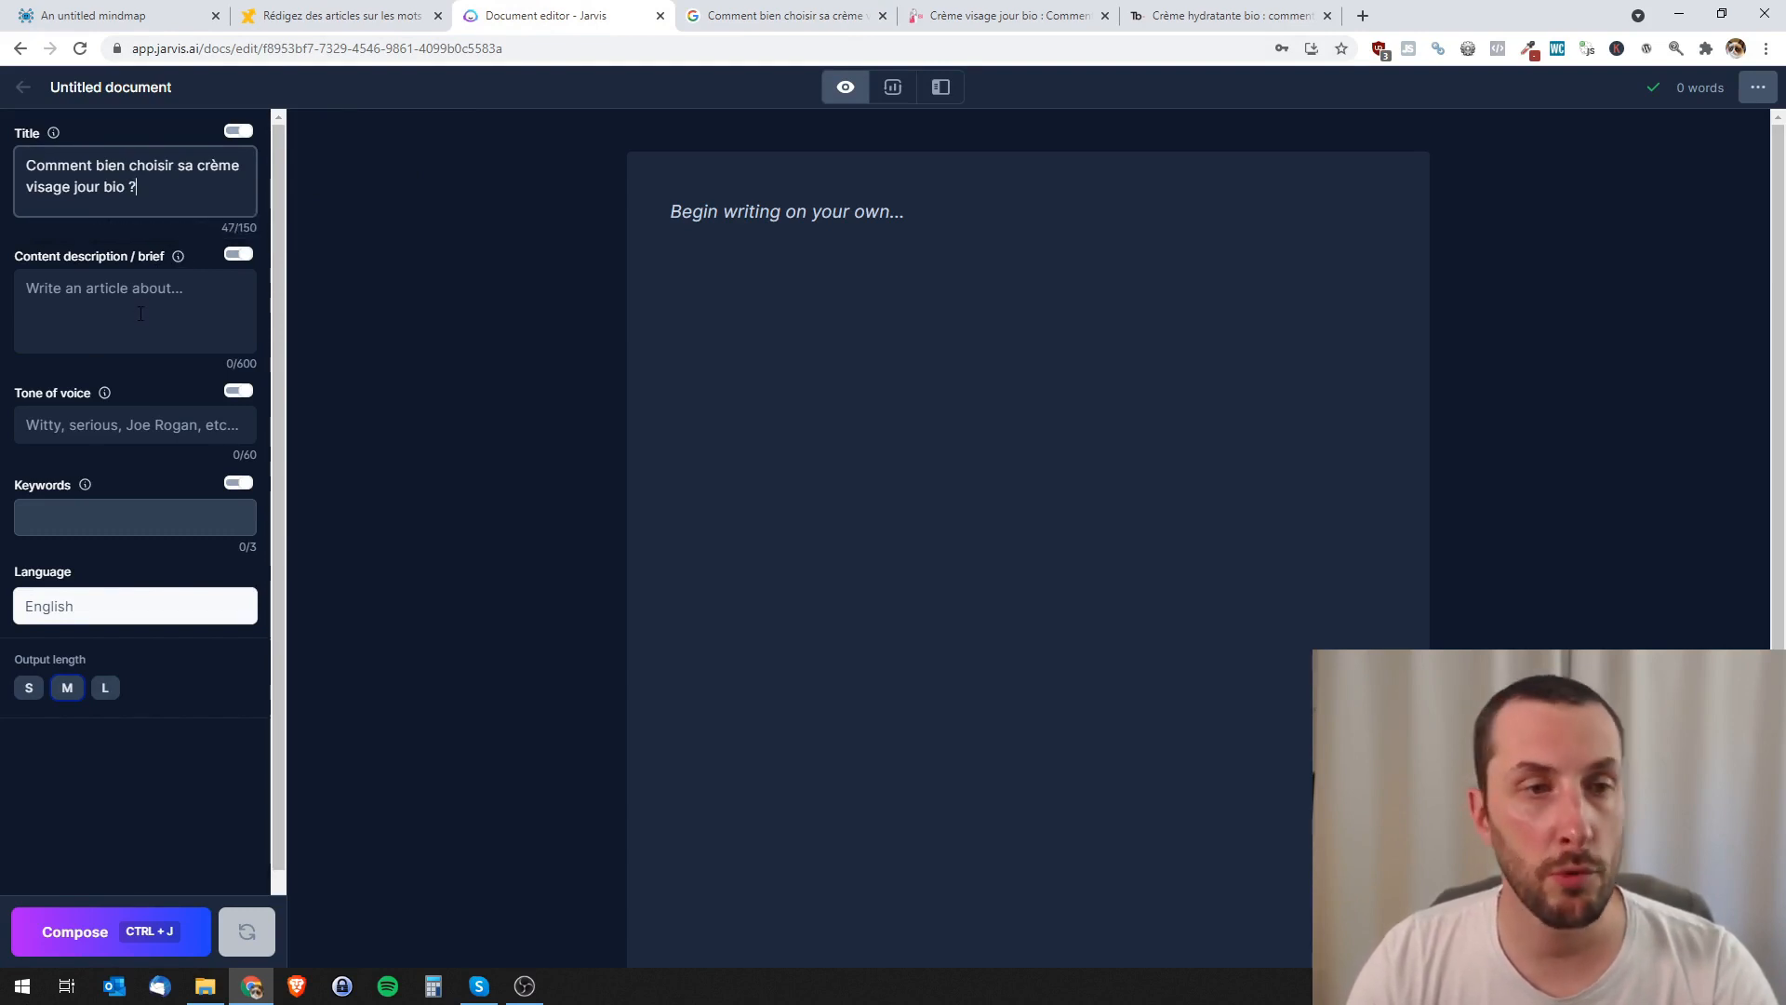
- Write the instruction "rédiger un brief pour l'article : Comment bien choisir sa crème visage jour bio ?" in the document body
{"action": "left_click", "coordinate": [853, 220]}
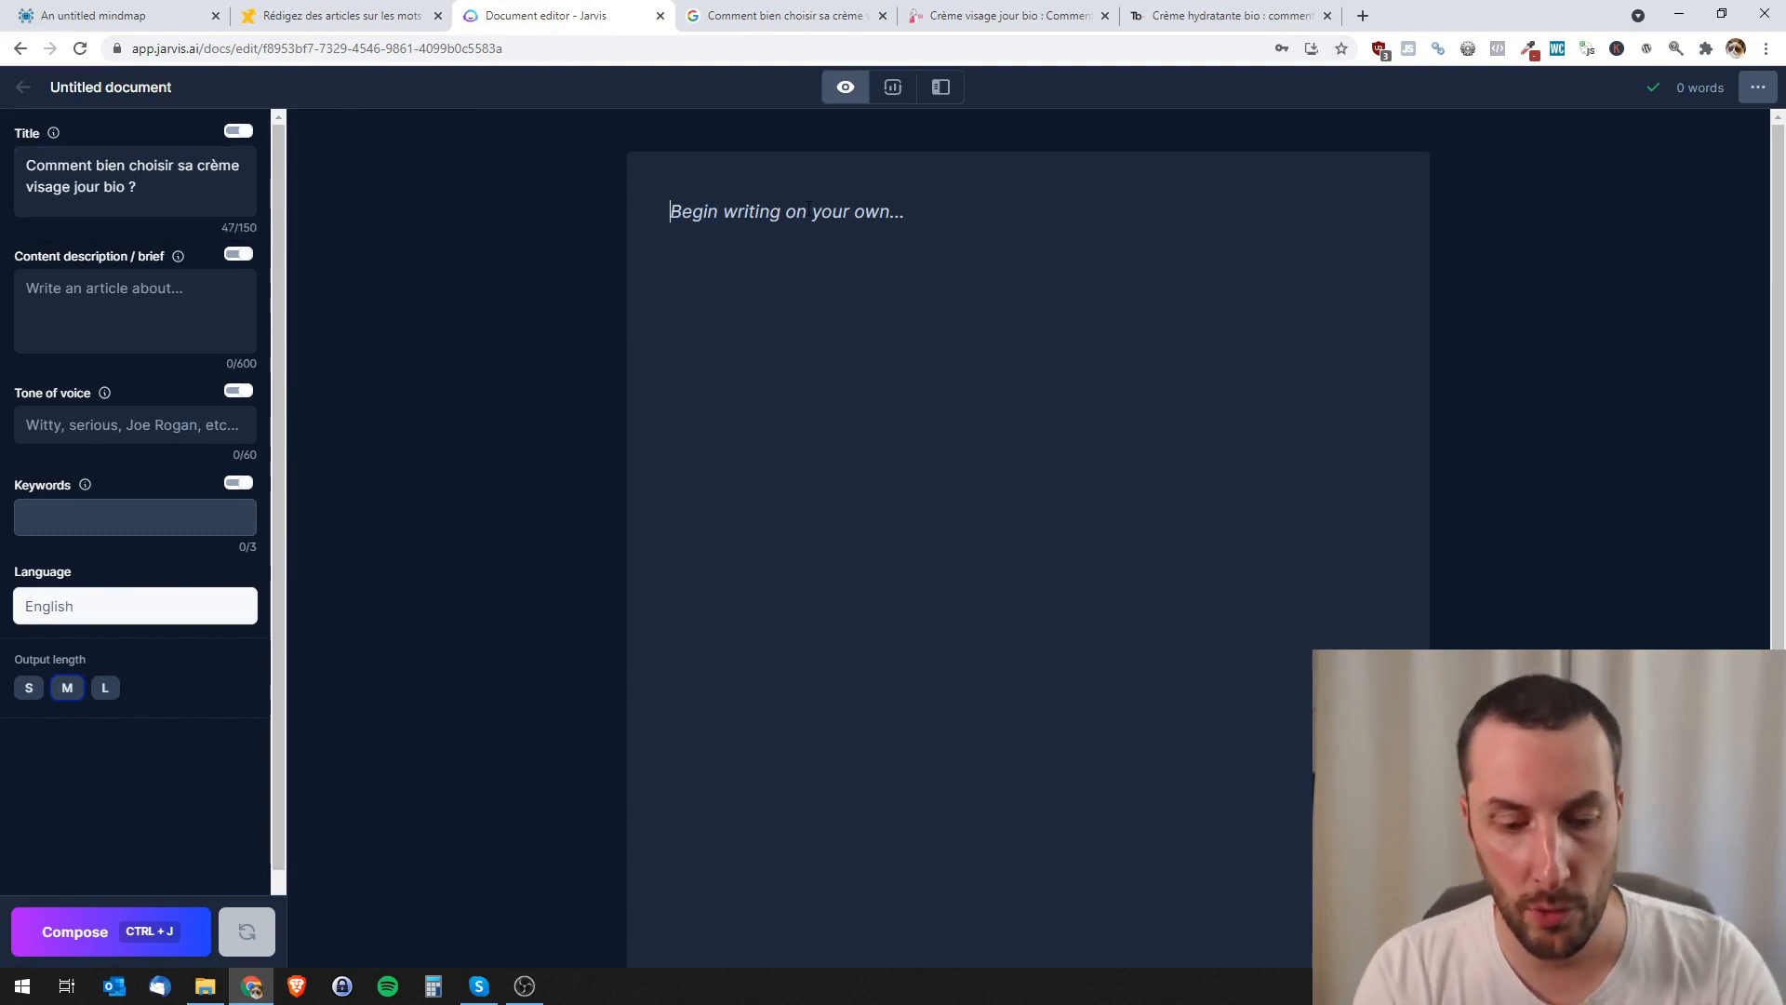
{"action": "type", "text": "rédiger un "}
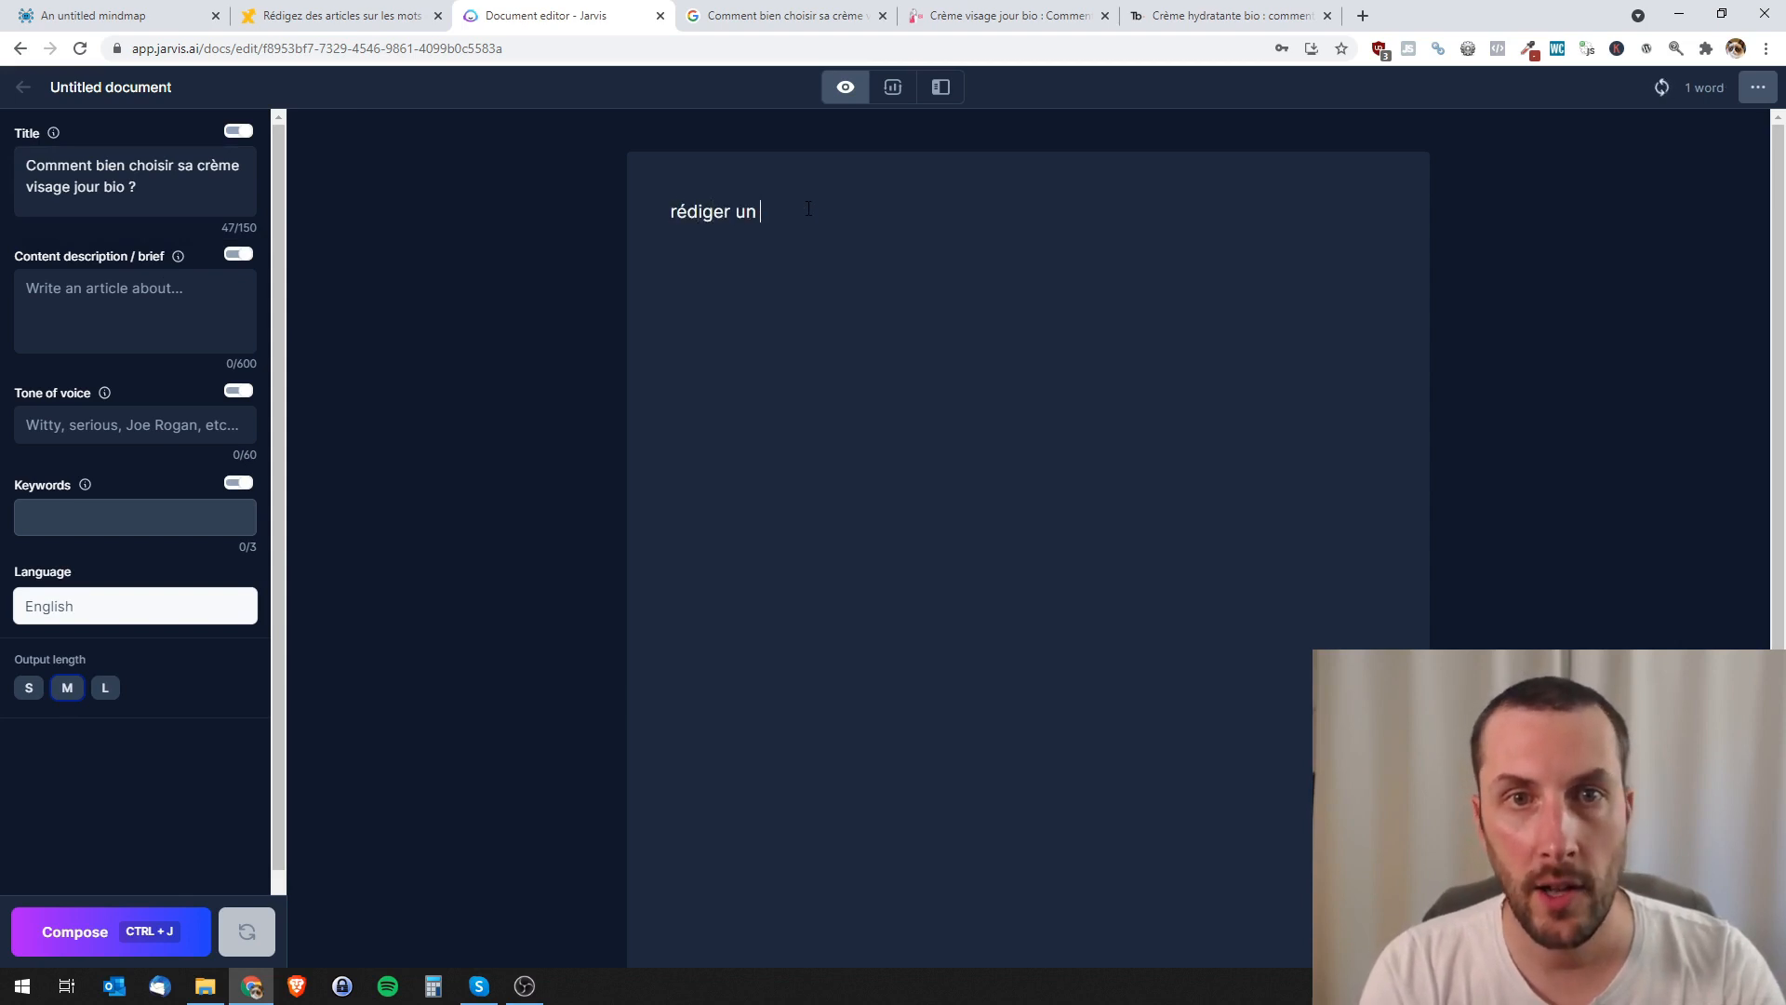
{"action": "type", "text": "brief pour "}
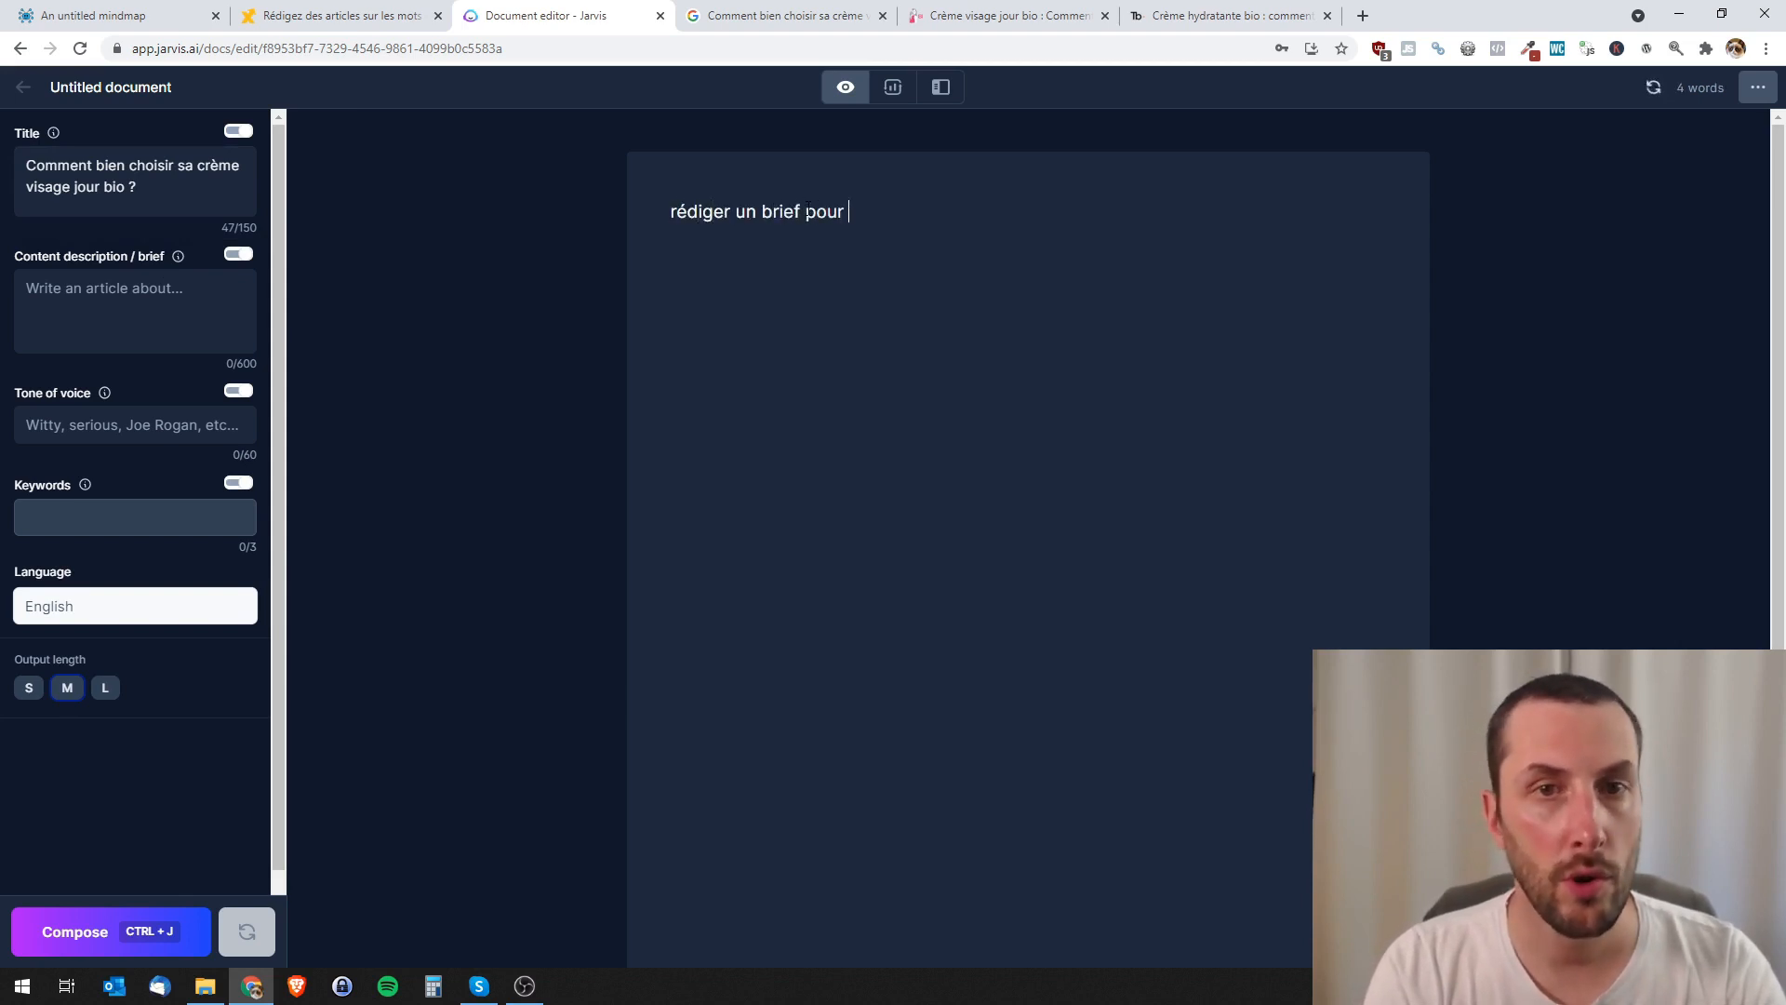
{"action": "type", "text": "l'article :"}
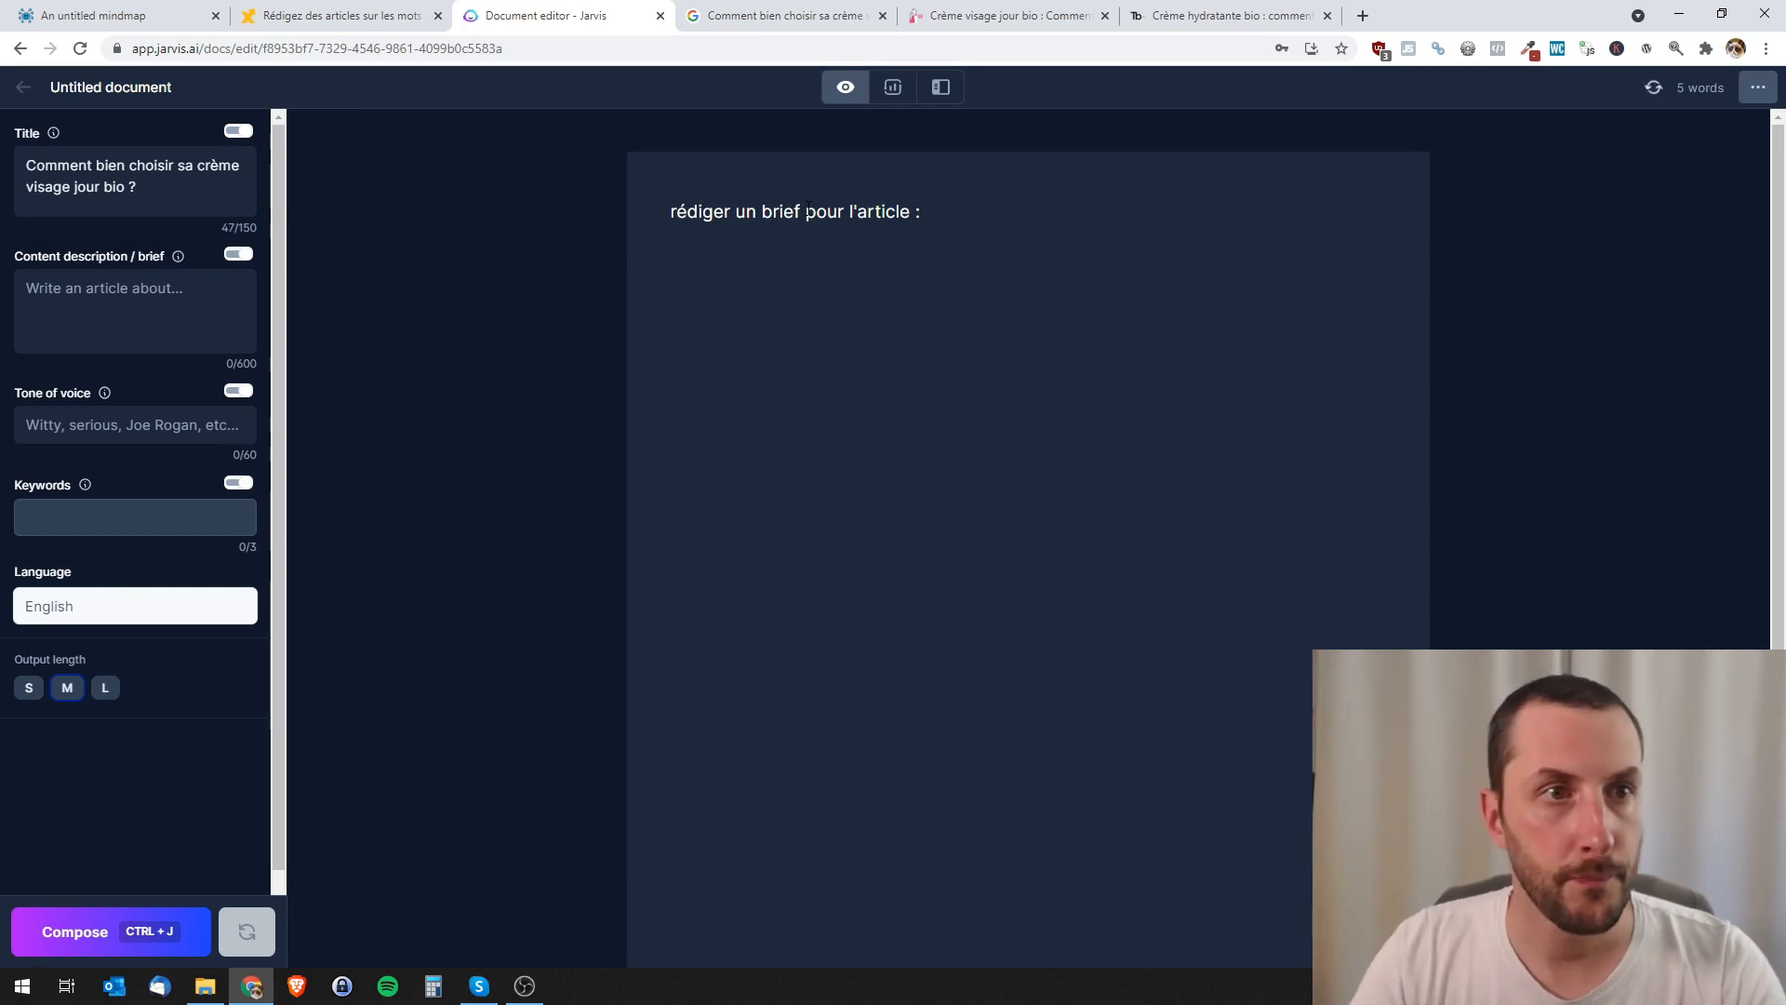
{"action": "left_click_drag", "start_coordinate": [166, 194], "coordinate": [21, 168]}
{"action": "key", "text": "ctrl+c"}
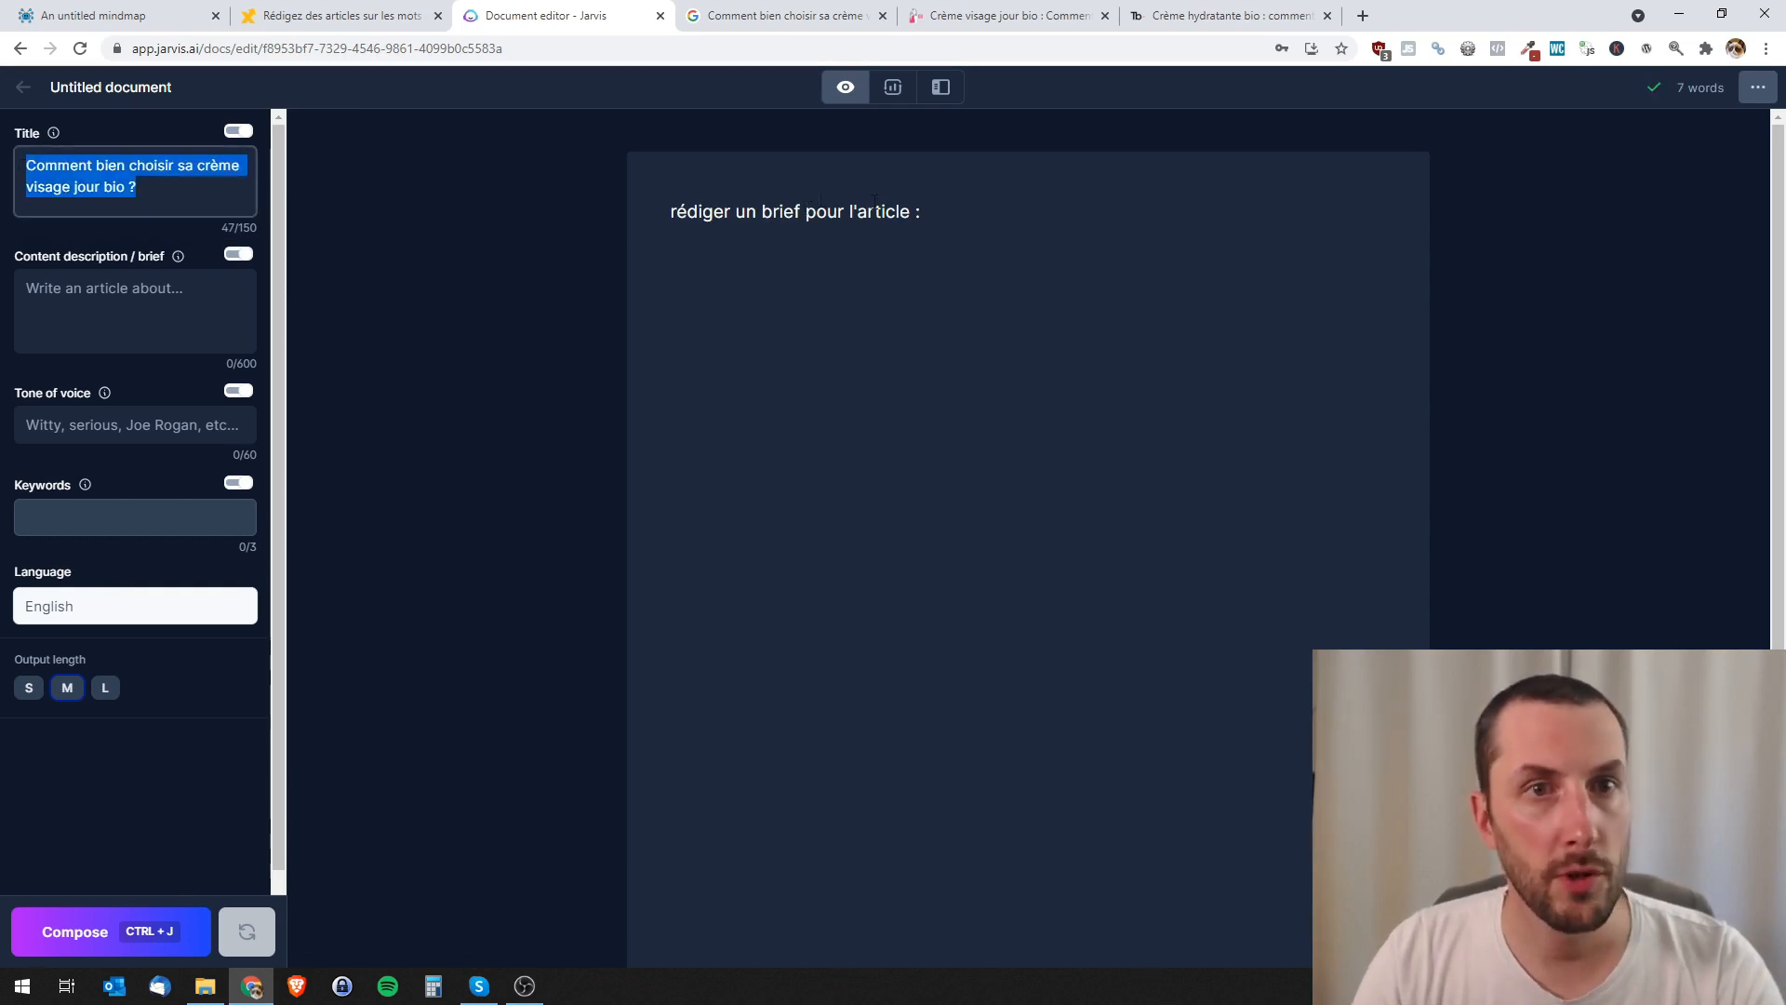
{"action": "left_click", "coordinate": [975, 212]}
{"action": "key", "text": "ctrl+v"}
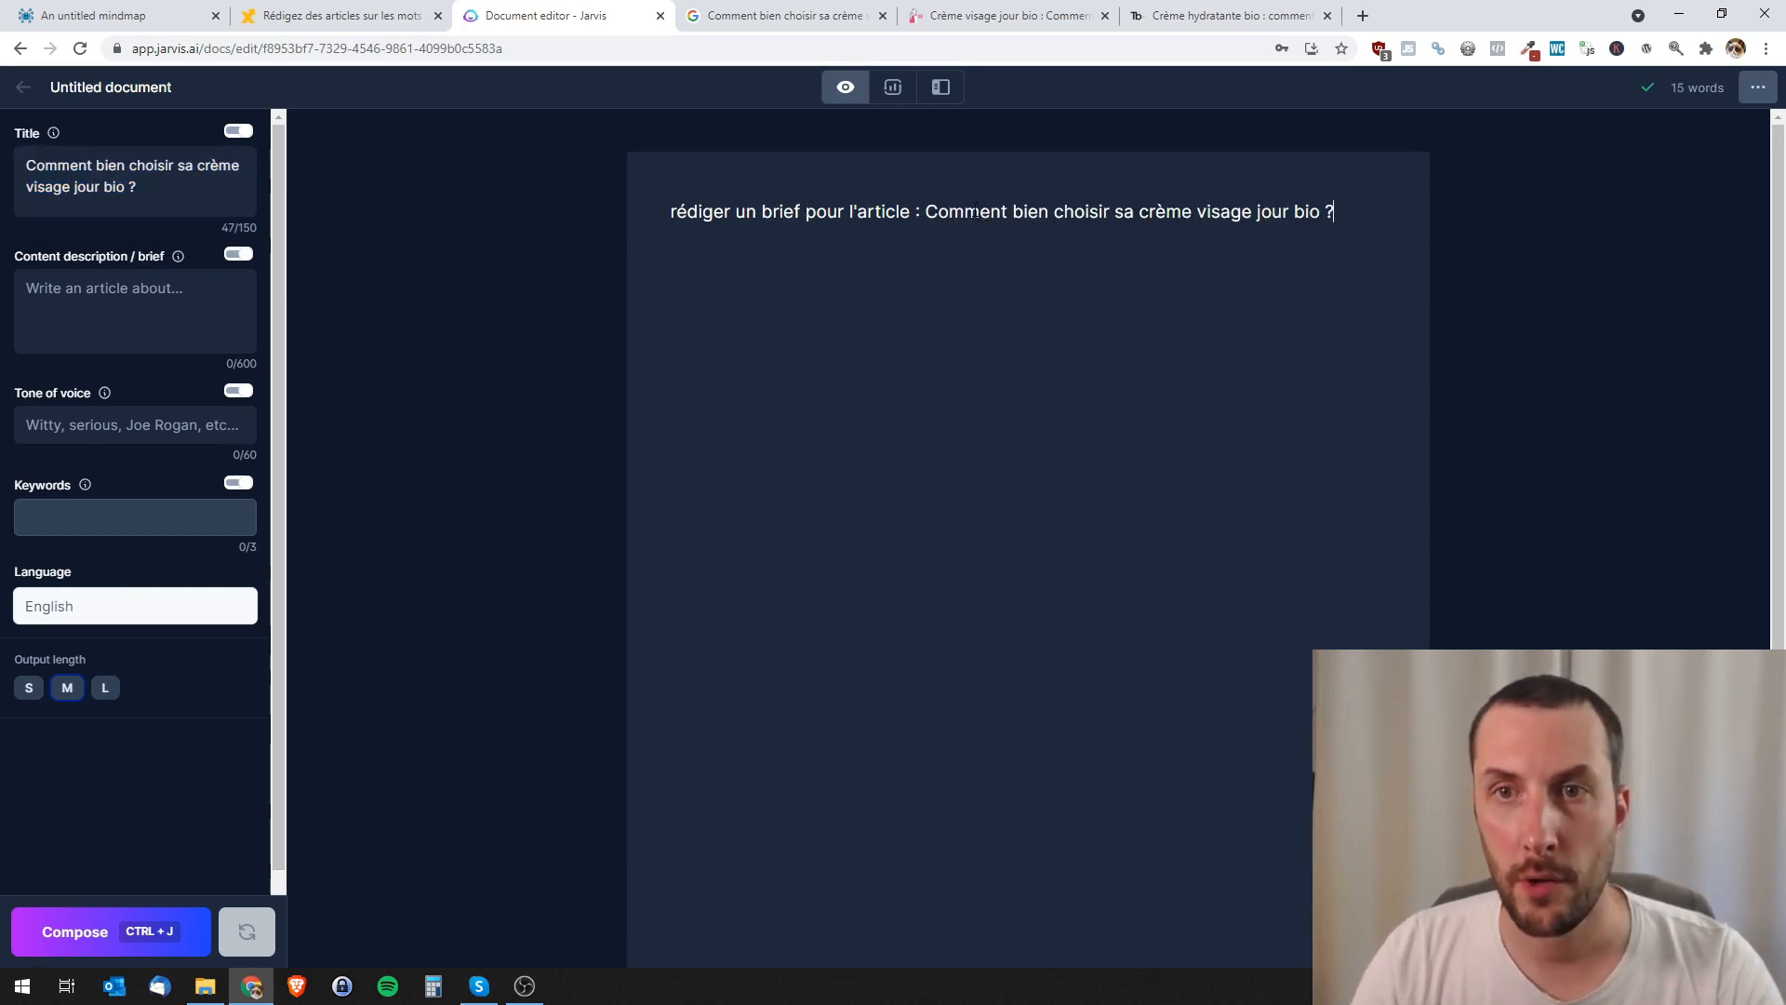
- Try to generate the article brief from the whole instruction and undo the generated text
{"action": "key", "text": "ctrl+a"}
{"action": "key", "text": "ctrl+j"}
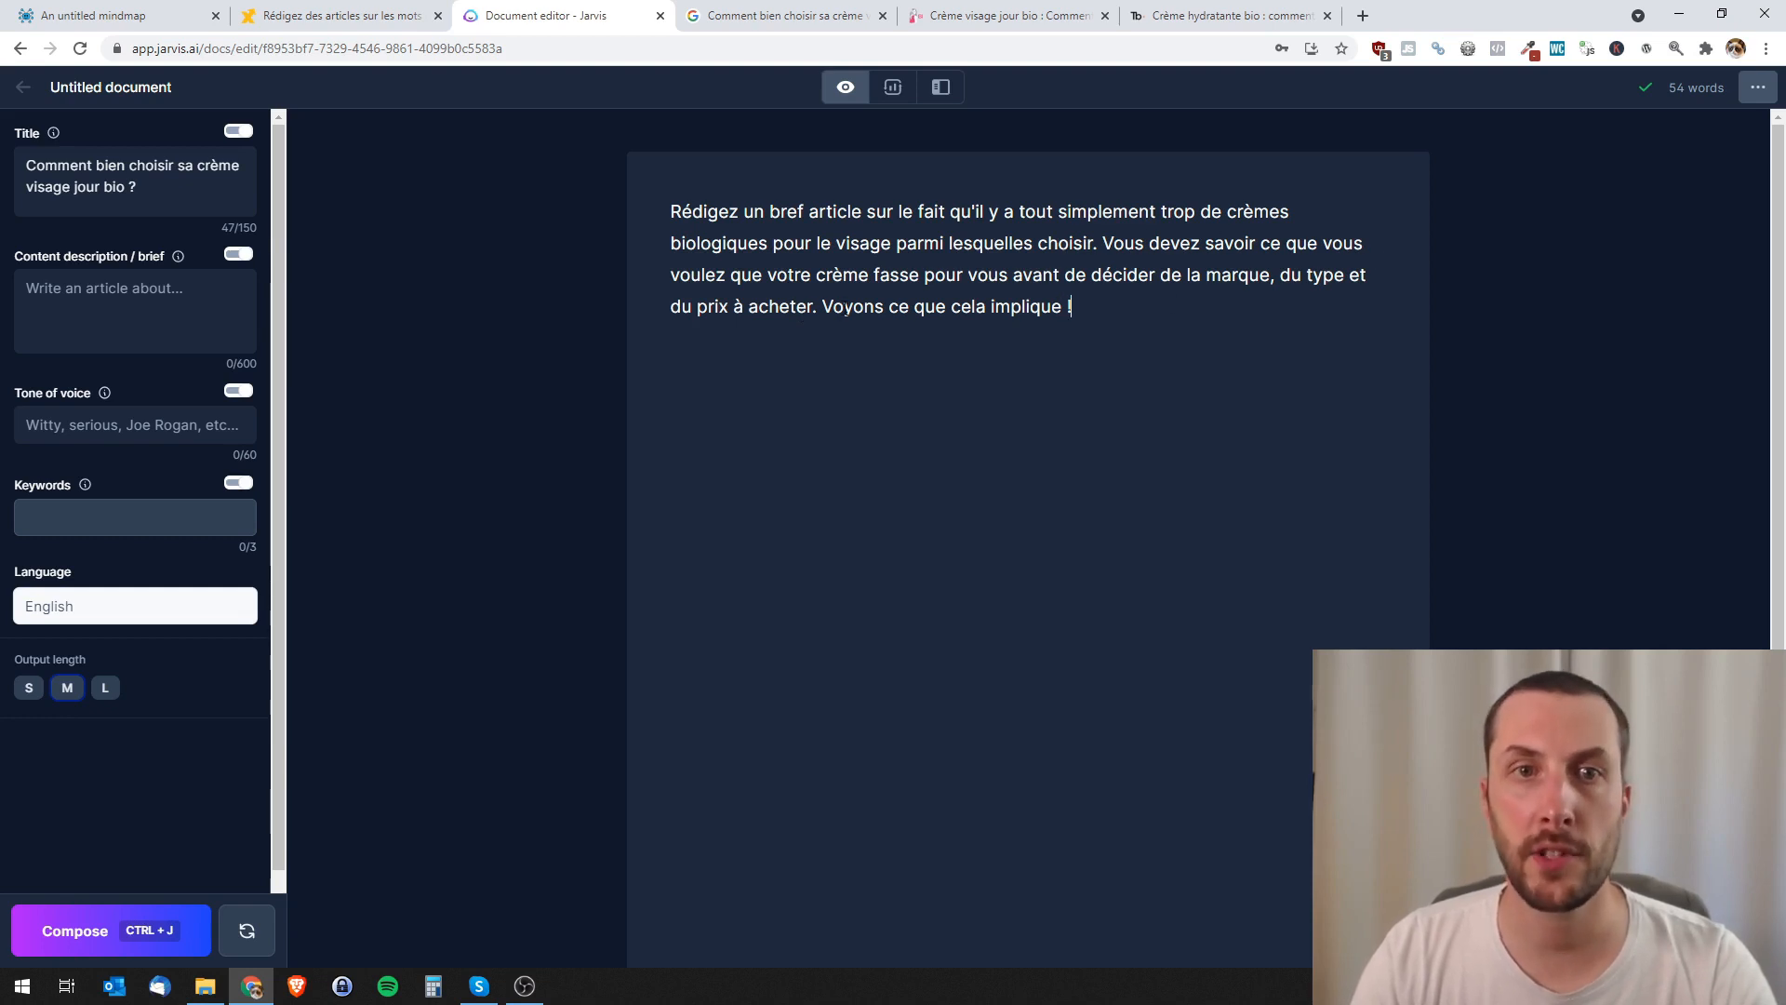
{"action": "key", "text": "ctrl+z"}
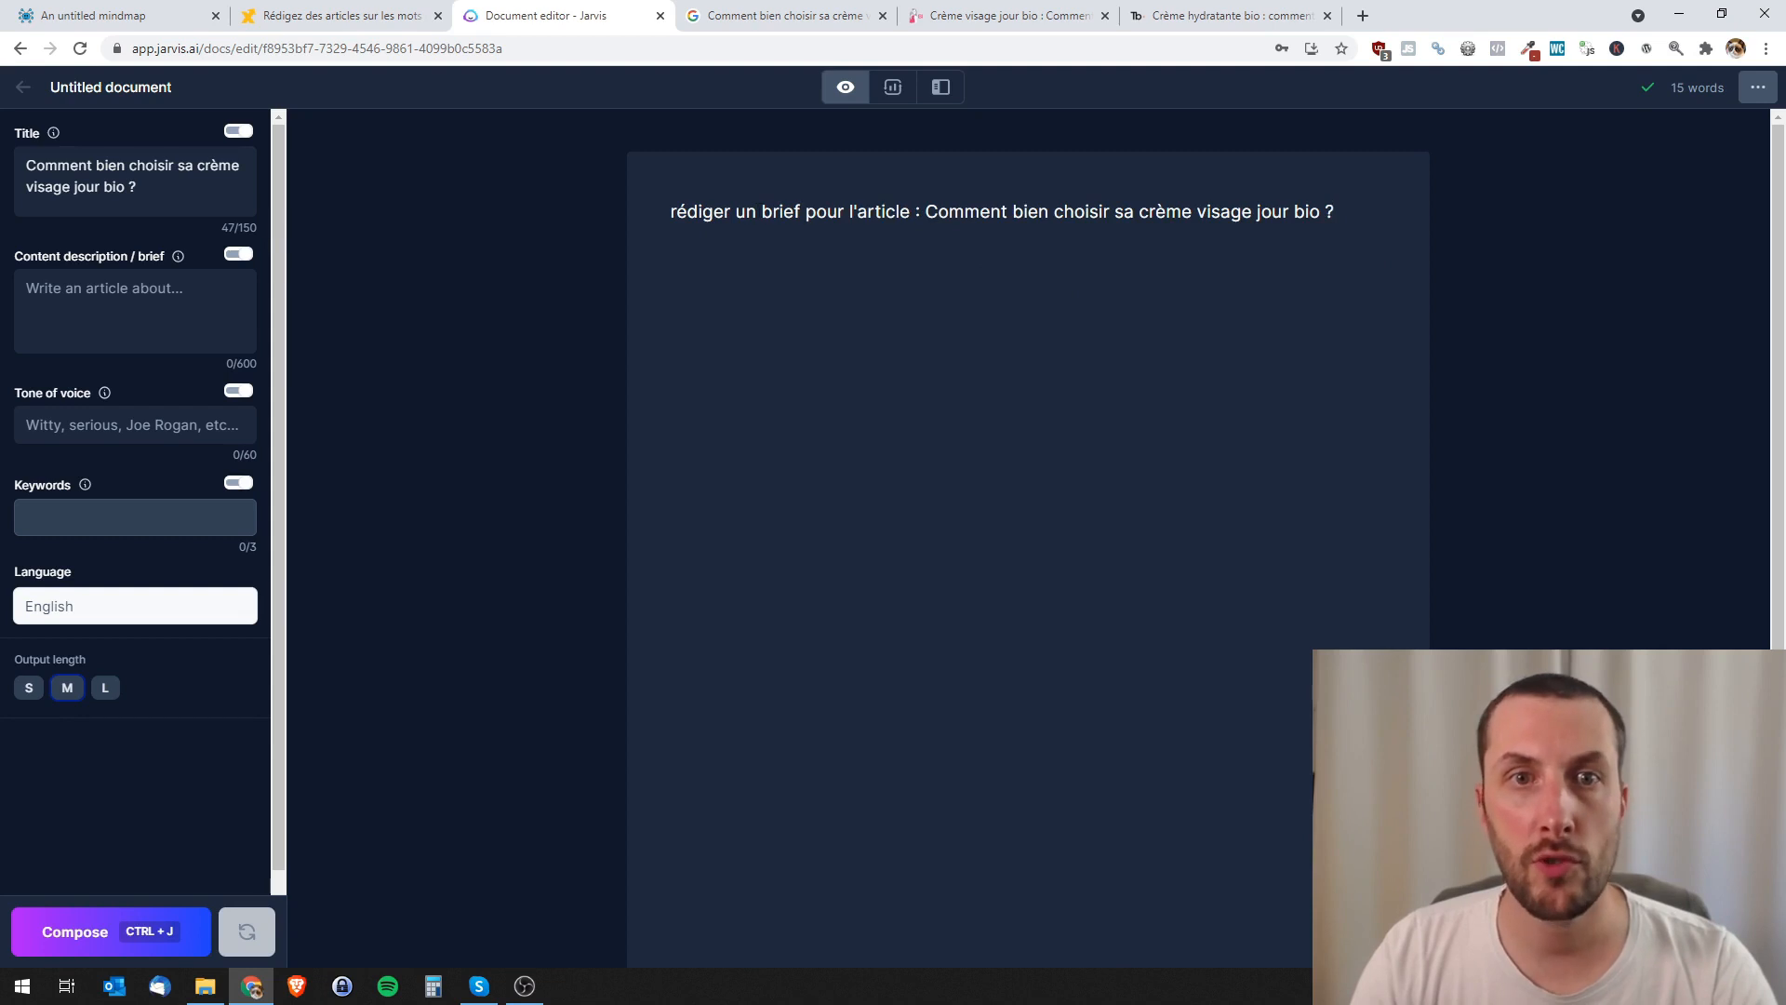
- Change the instruction to "rédiger une introduction" to generate an introduction, and delete the unrelated "Content Title" line from the output
{"action": "left_click_drag", "start_coordinate": [758, 213], "coordinate": [1330, 214]}
{"action": "type", "text": "e "}
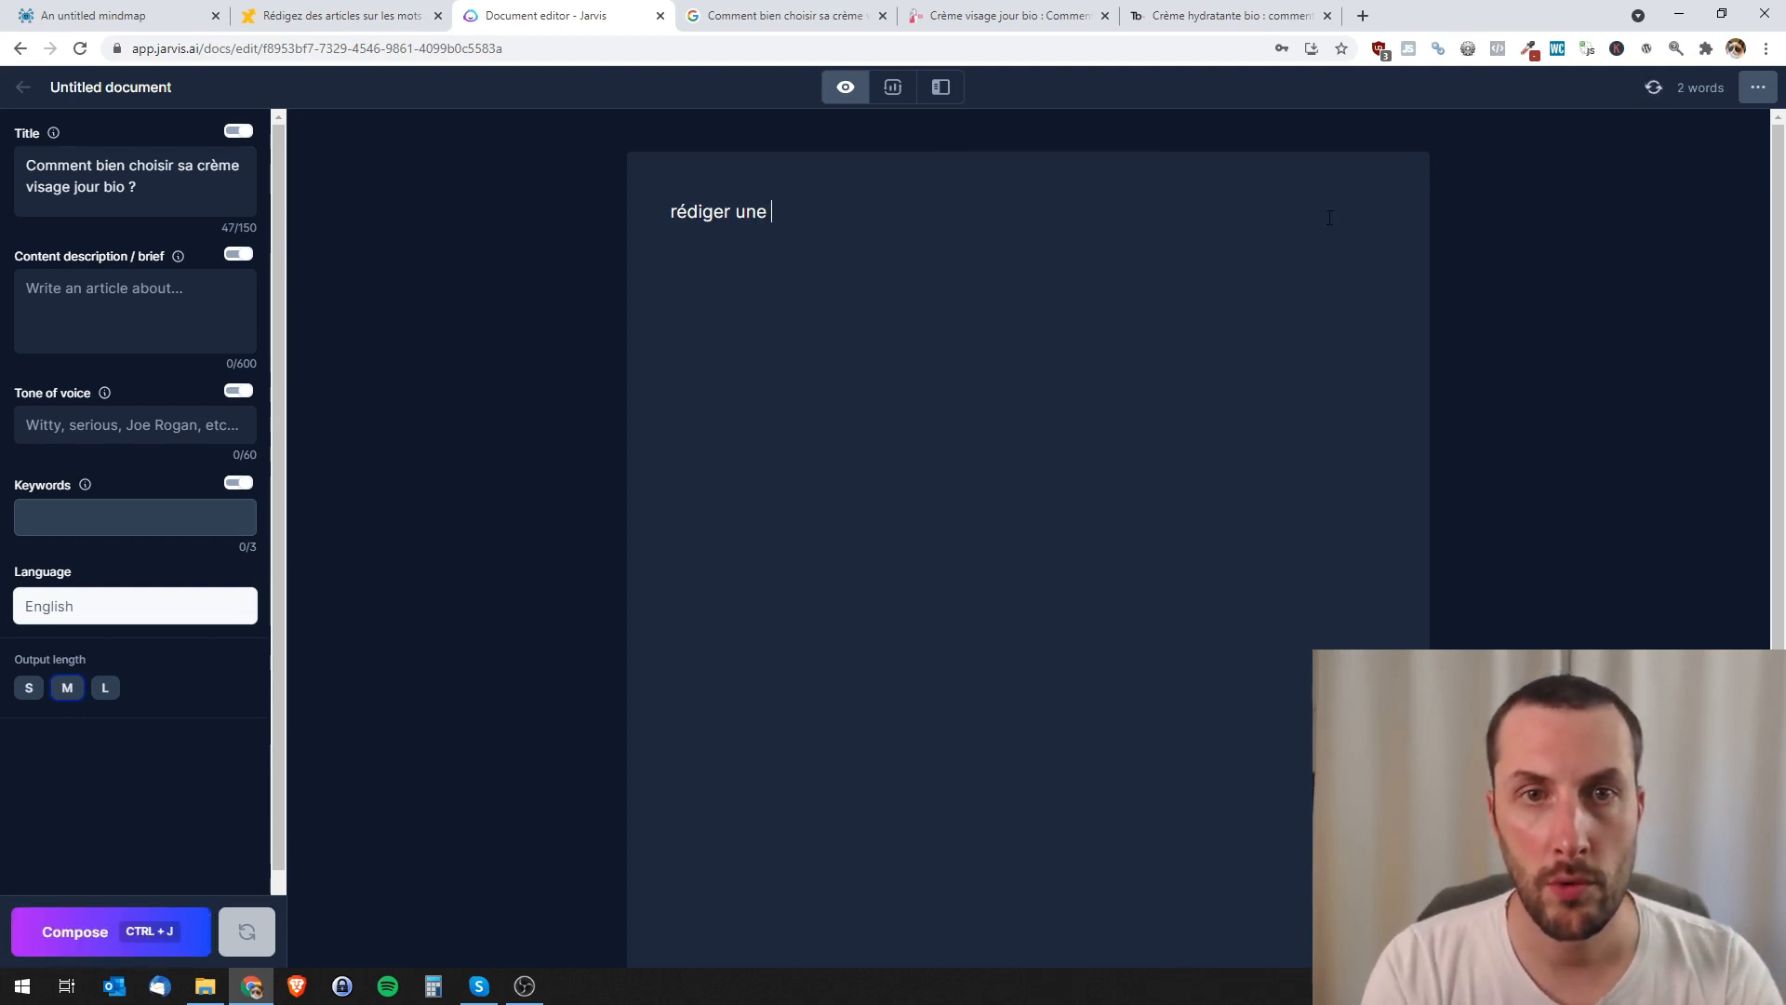
{"action": "type", "text": "introduction"}
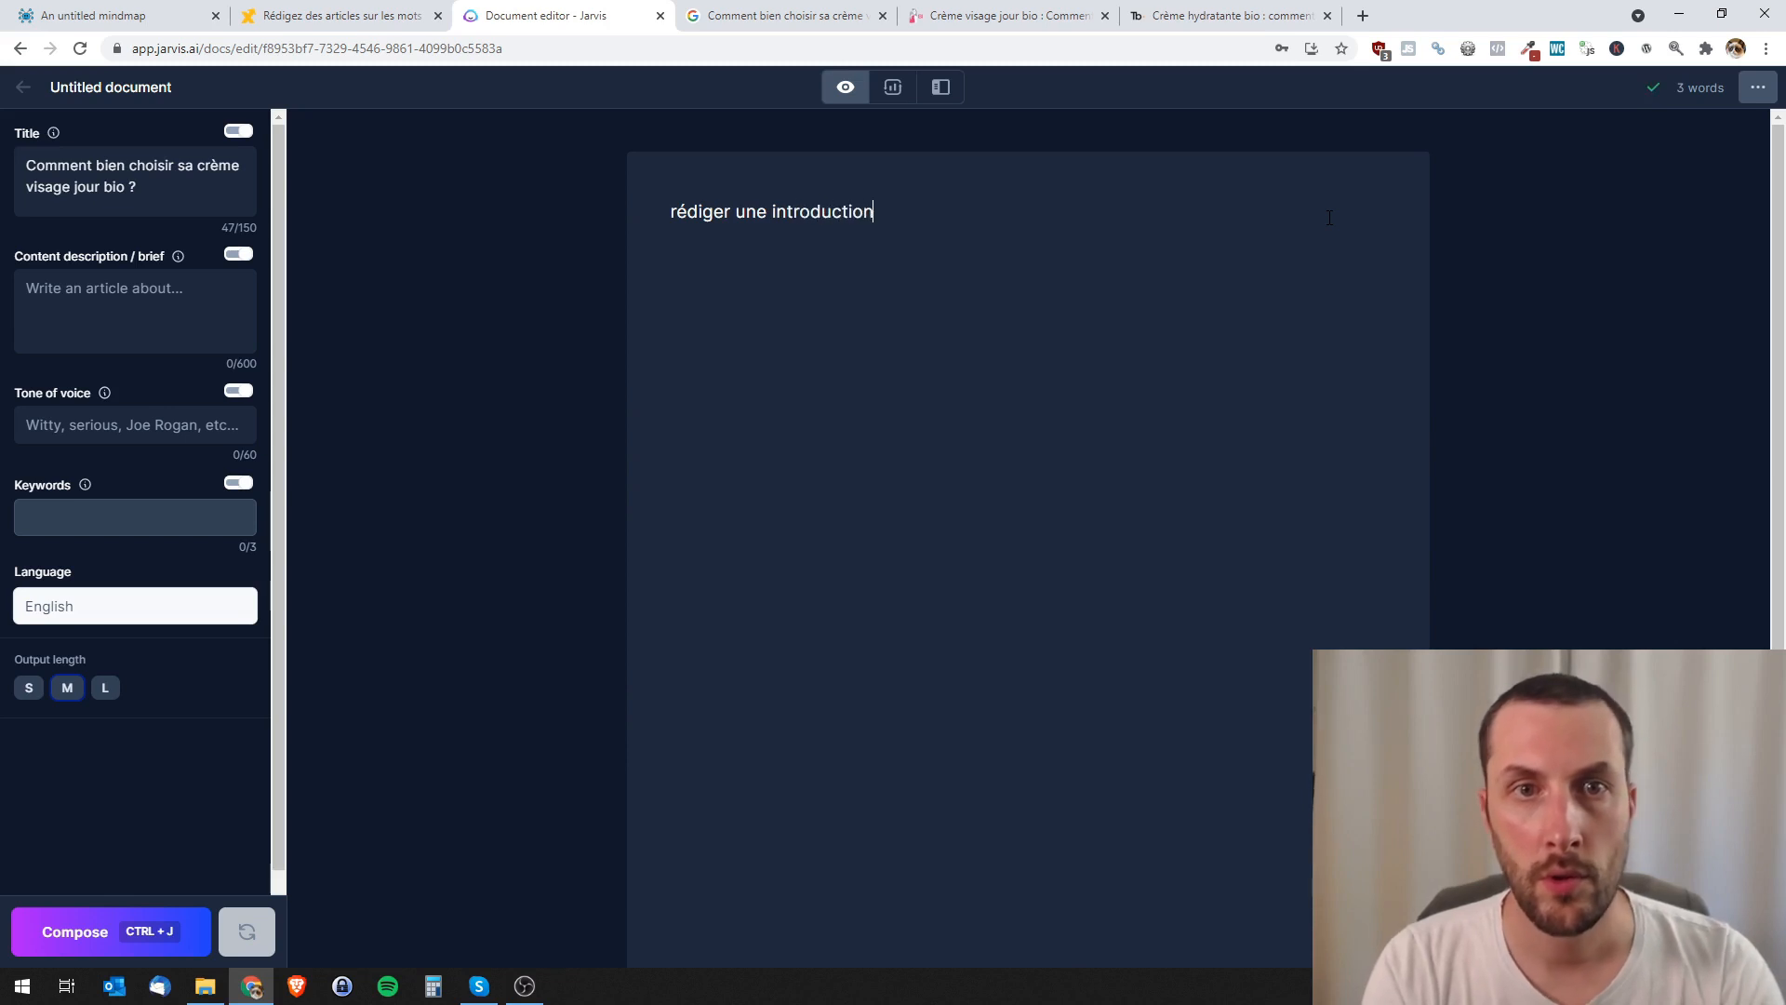
{"action": "key", "text": "ctrl+j"}
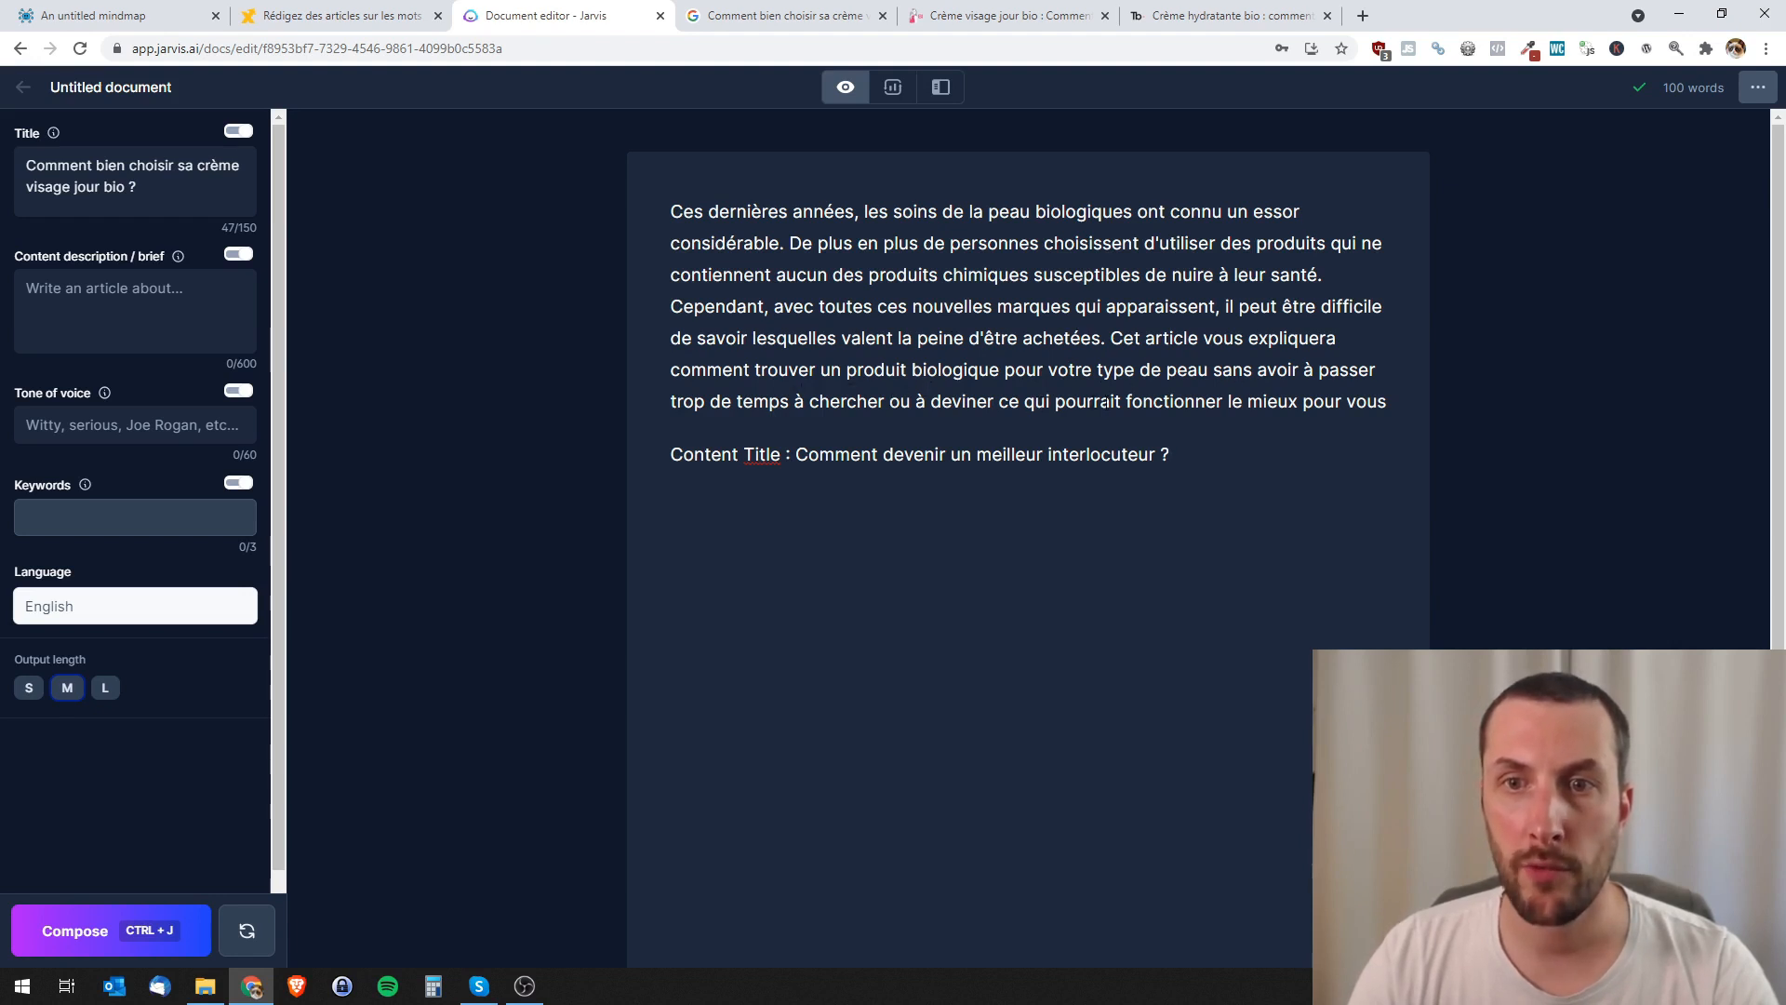
{"action": "left_click_drag", "start_coordinate": [1170, 455], "coordinate": [667, 455]}
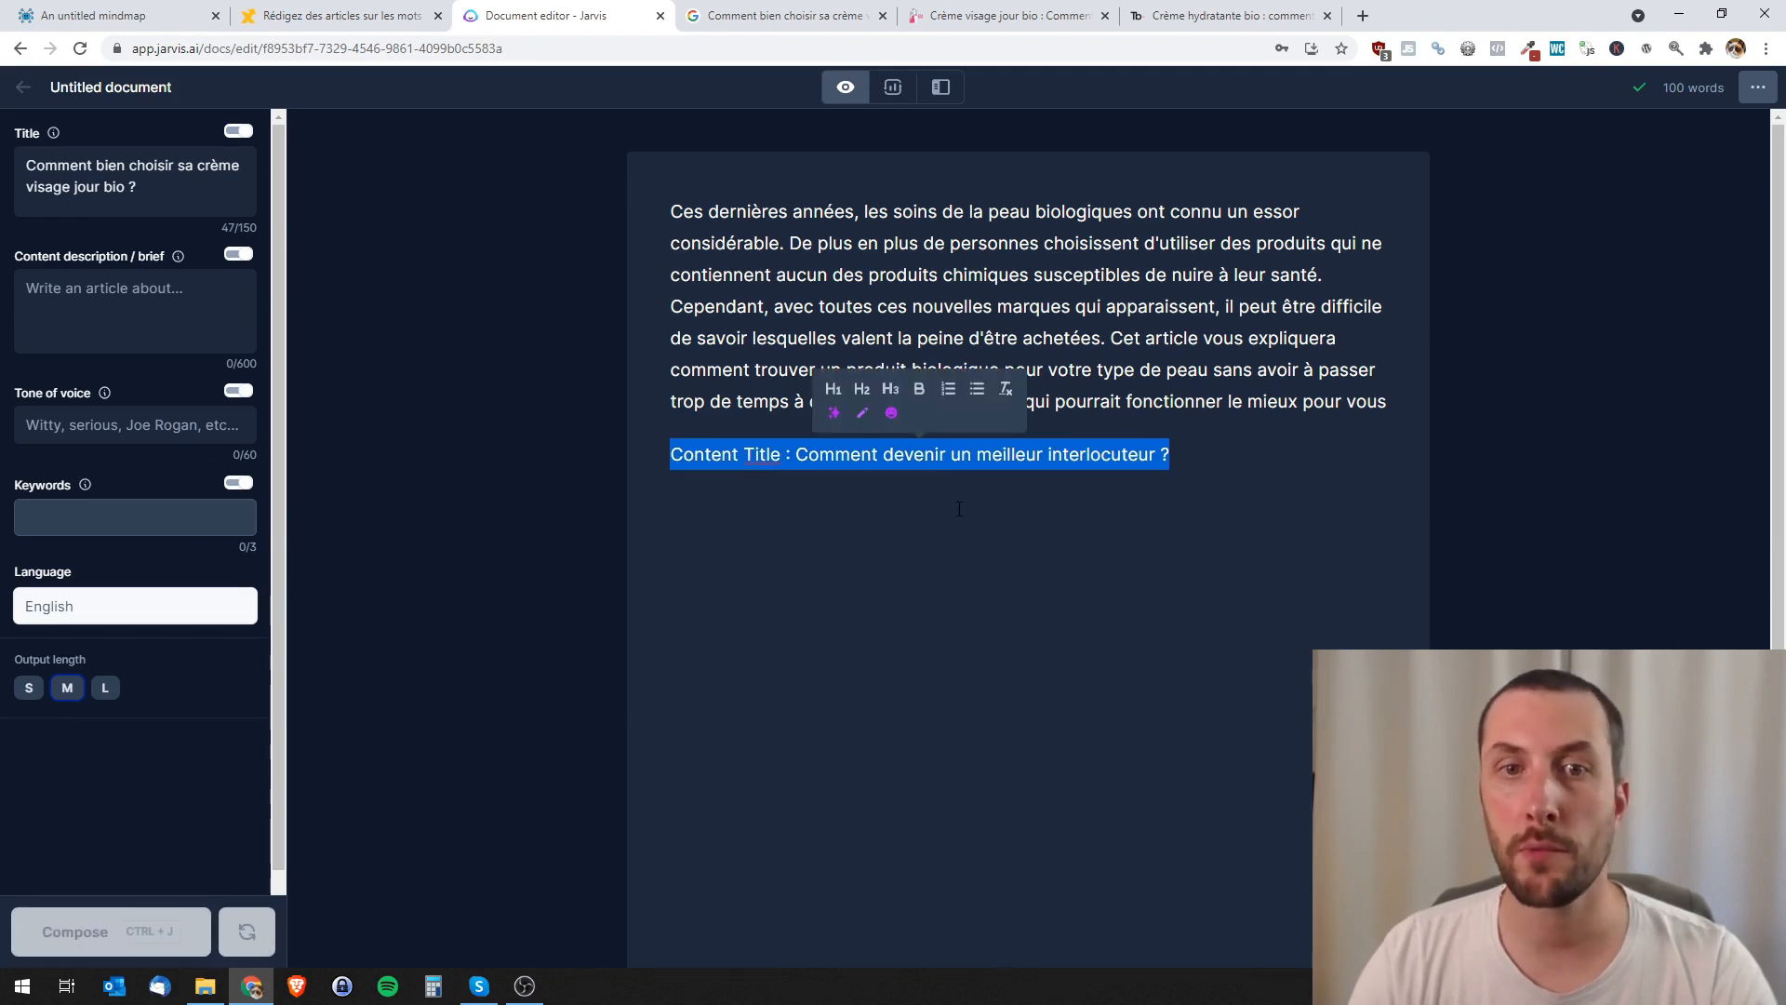
{"action": "key", "text": "BackSpace"}
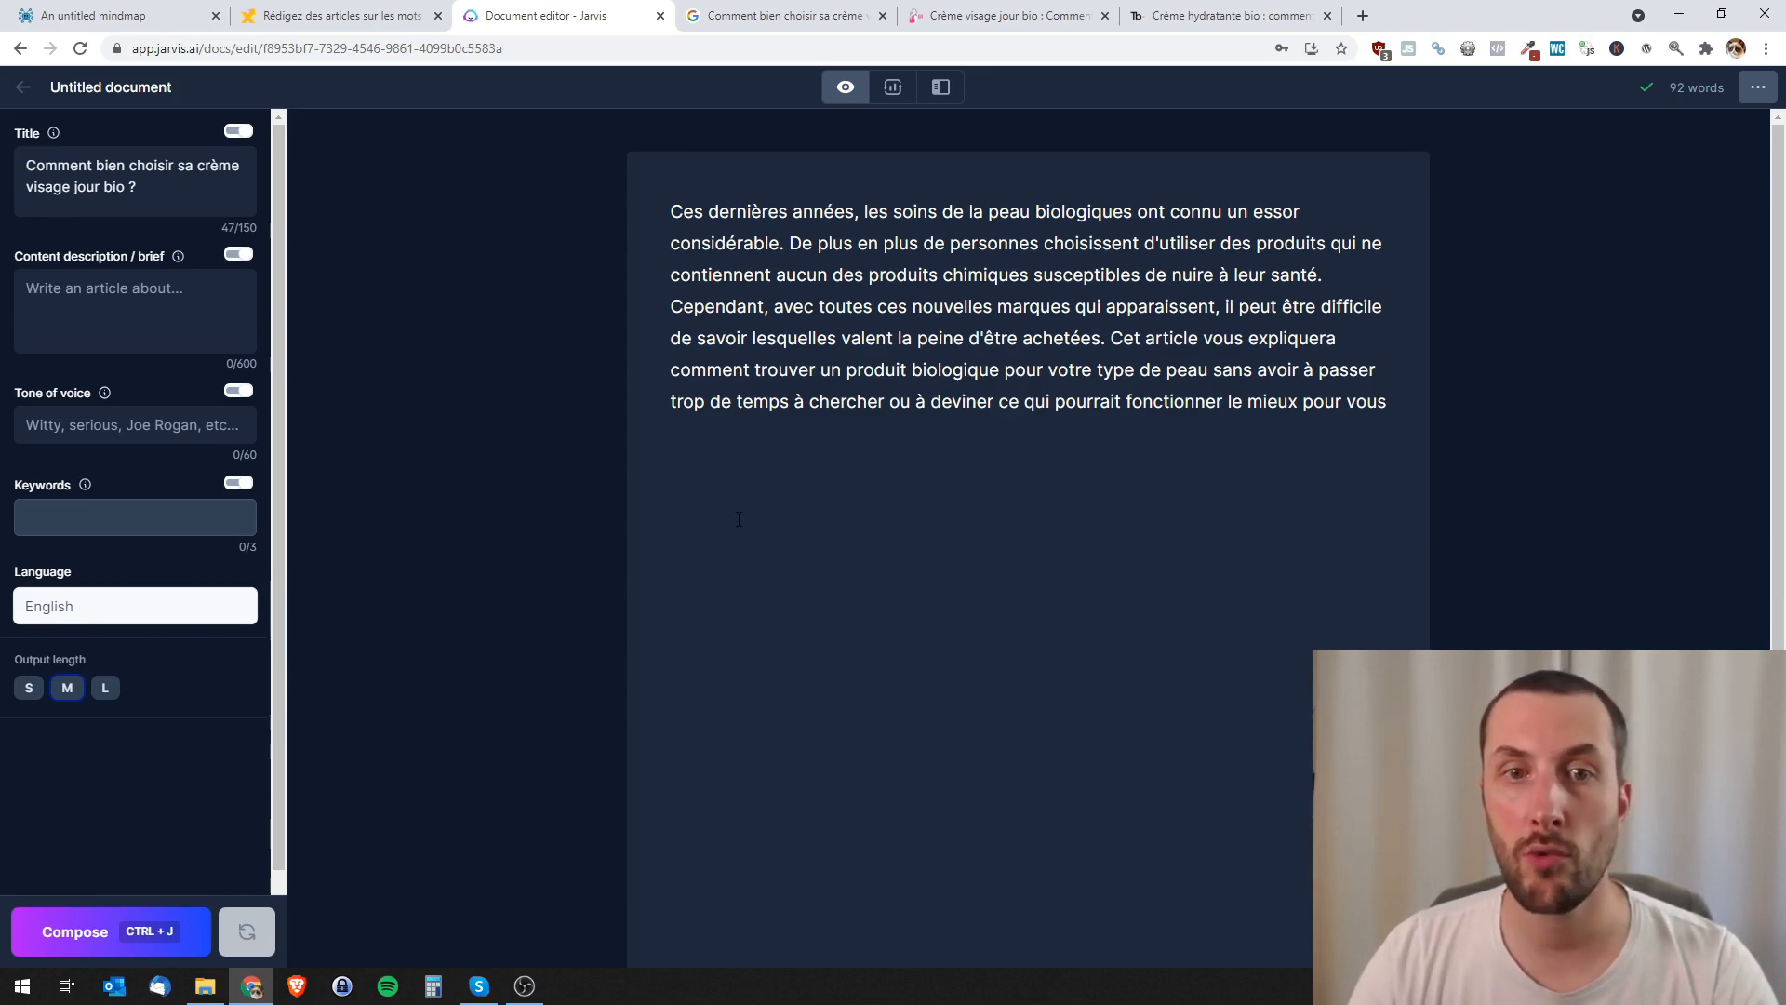
- Examine the introduction and first section of the competing biotyfullbox.fr article, then return to the Jarvis document
{"action": "left_click", "coordinate": [761, 16]}
{"action": "left_click", "coordinate": [1014, 9]}
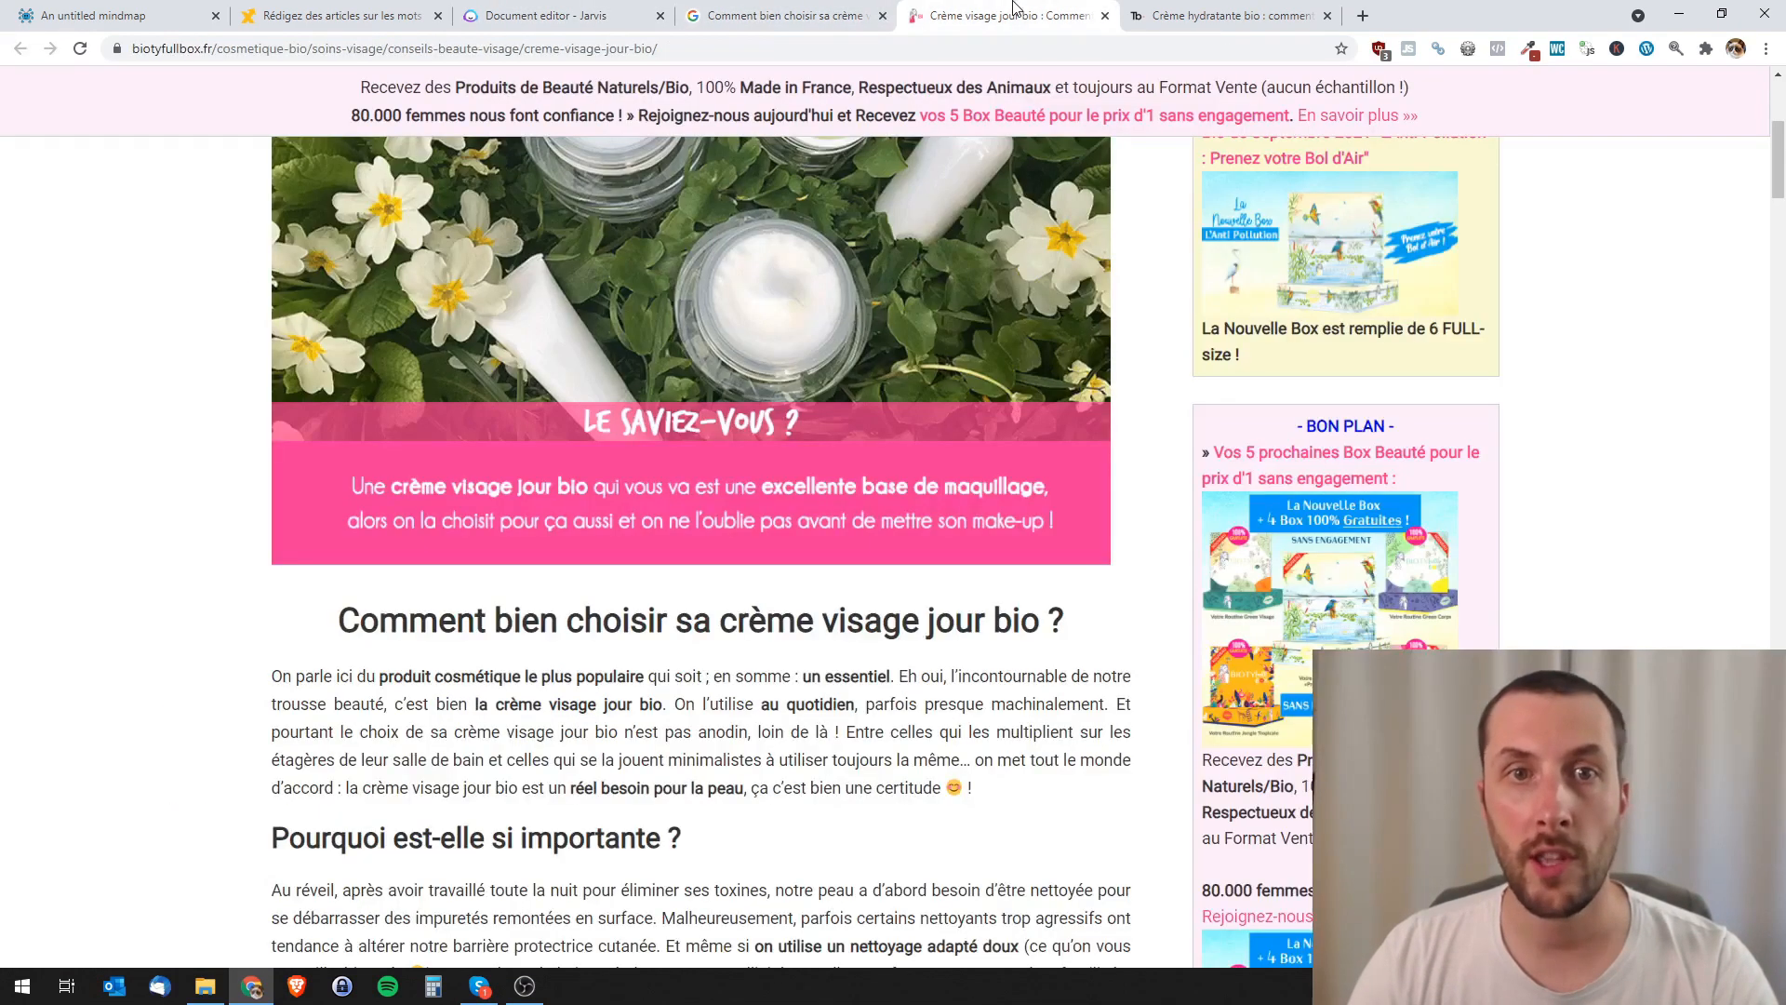
{"action": "left_click_drag", "start_coordinate": [283, 675], "coordinate": [1014, 786]}
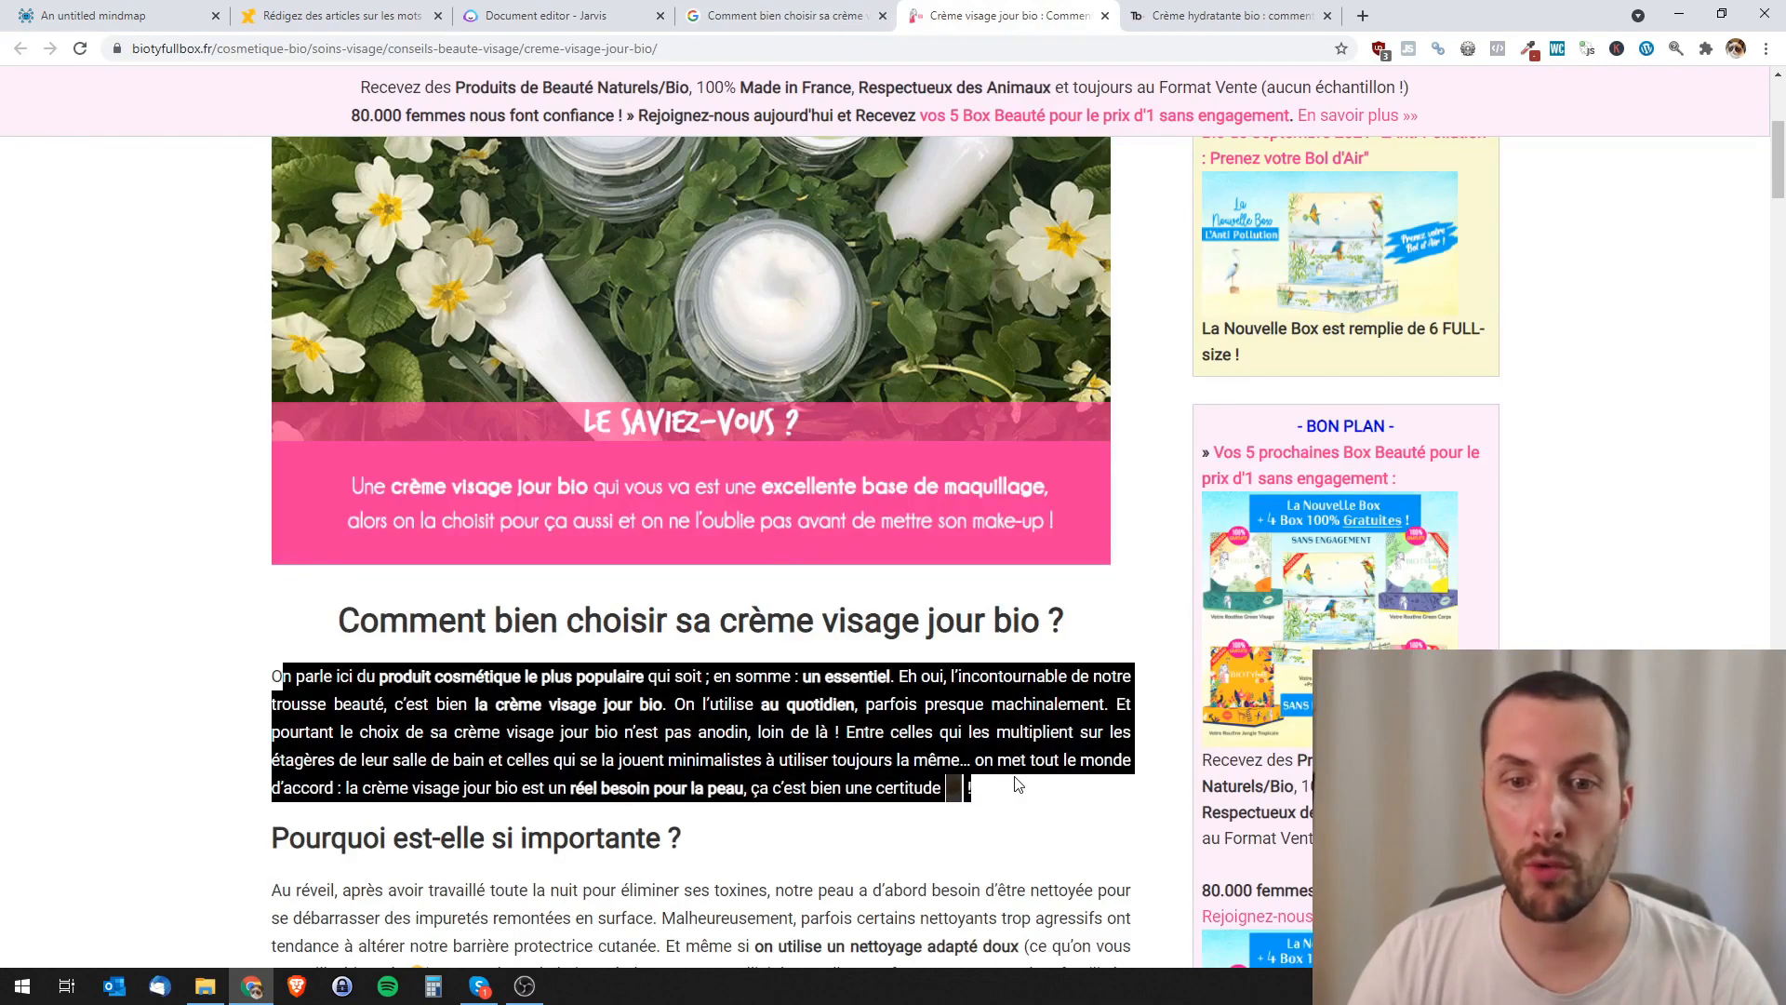
{"action": "left_click", "coordinate": [593, 754]}
{"action": "scroll", "coordinate": [363, 722], "scroll_direction": "down", "scroll_amount": 3}
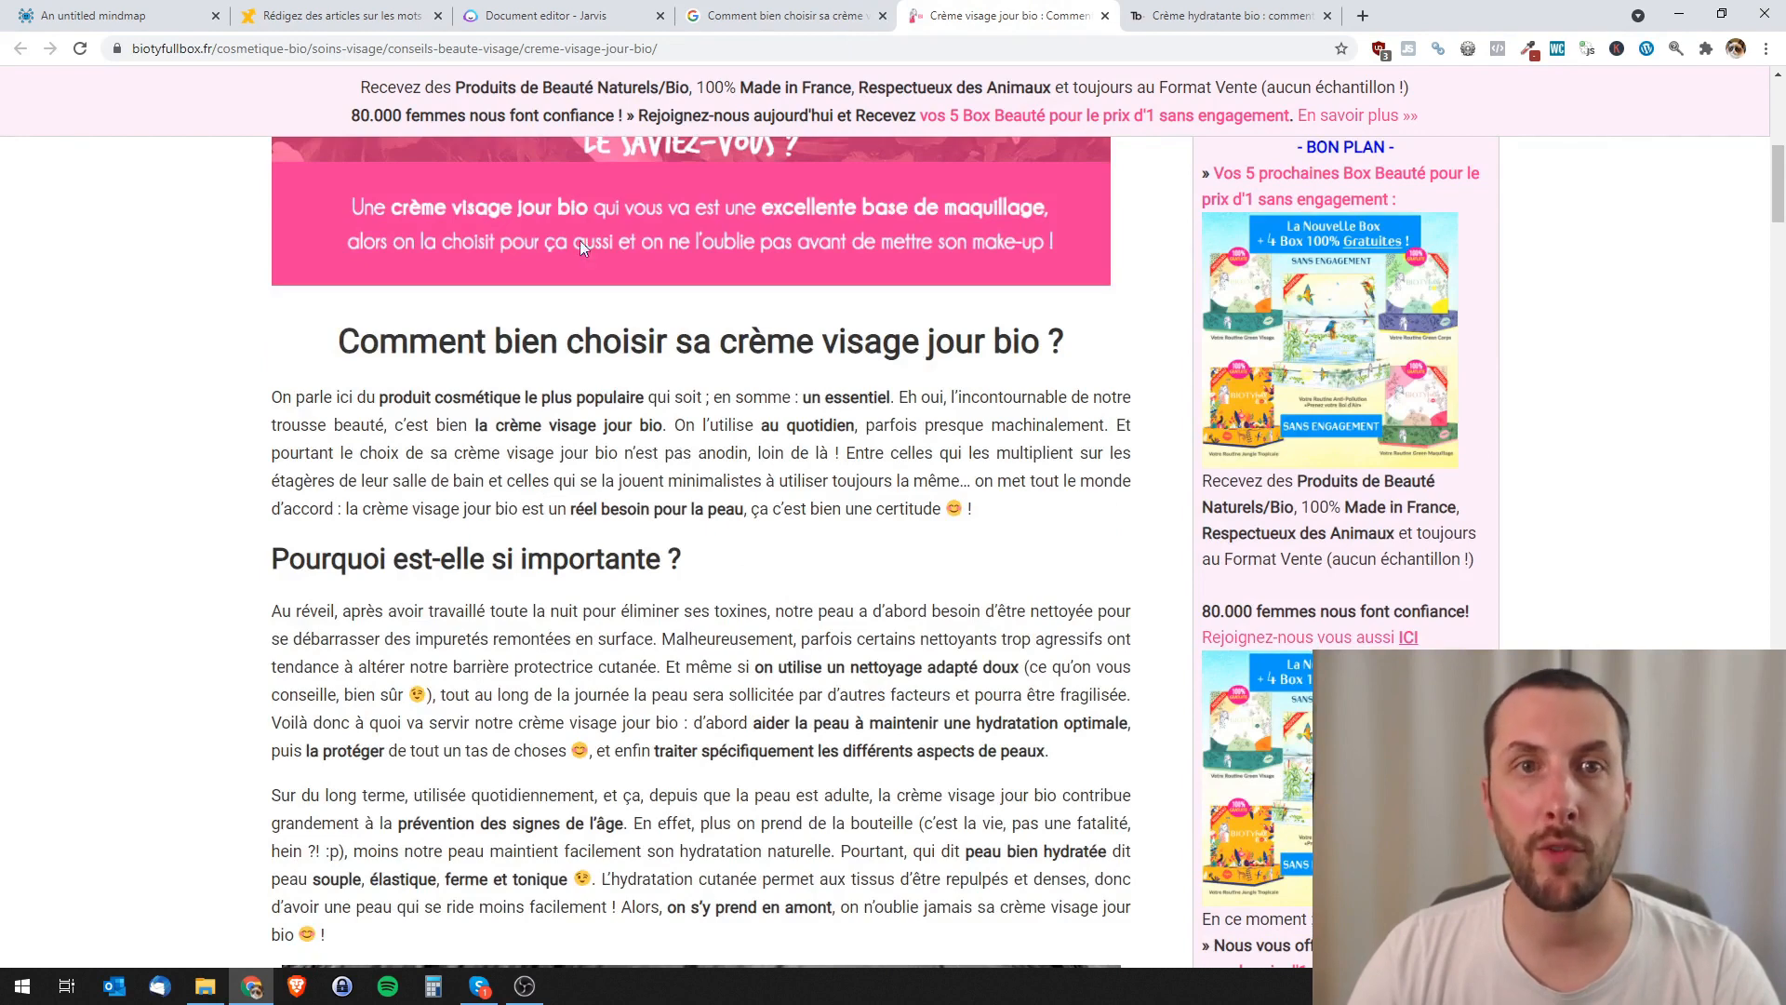
{"action": "left_click", "coordinate": [537, 10]}
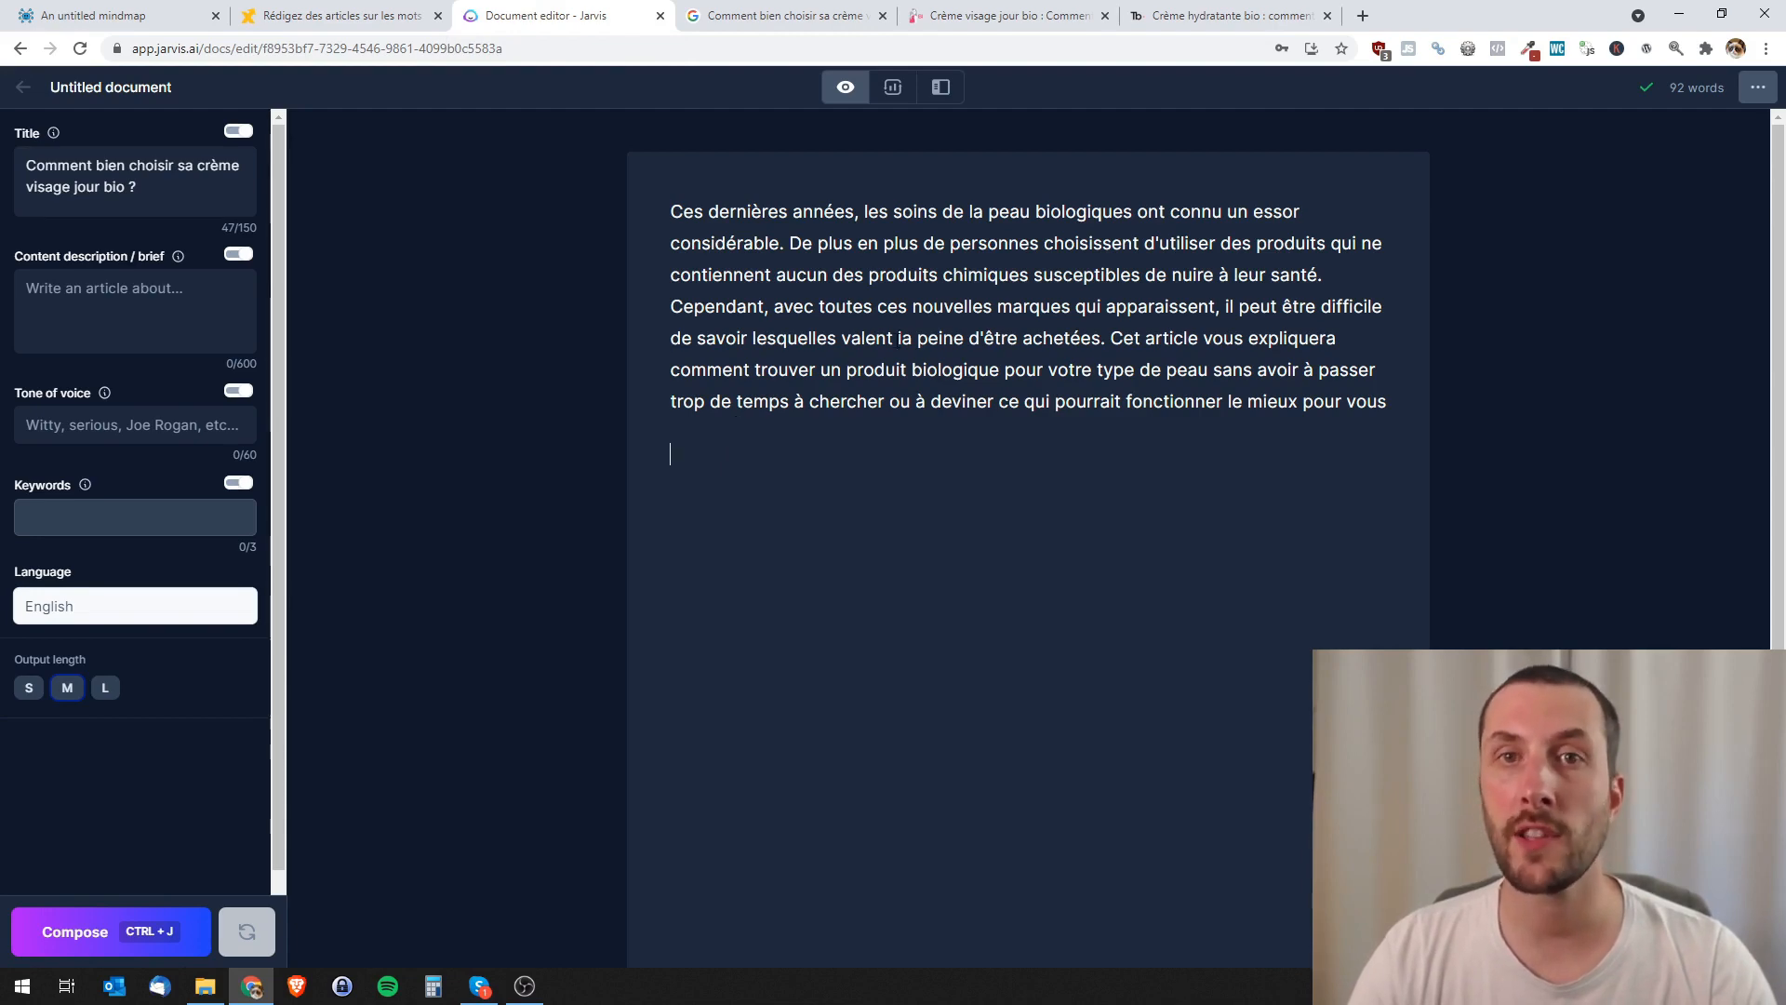
- Copy the heading "Pourquoi est-elle si importante ?" from the biotyfullbox.fr article and paste it unformatted below the introduction in the Jarvis document
{"action": "left_click", "coordinate": [1010, 18]}
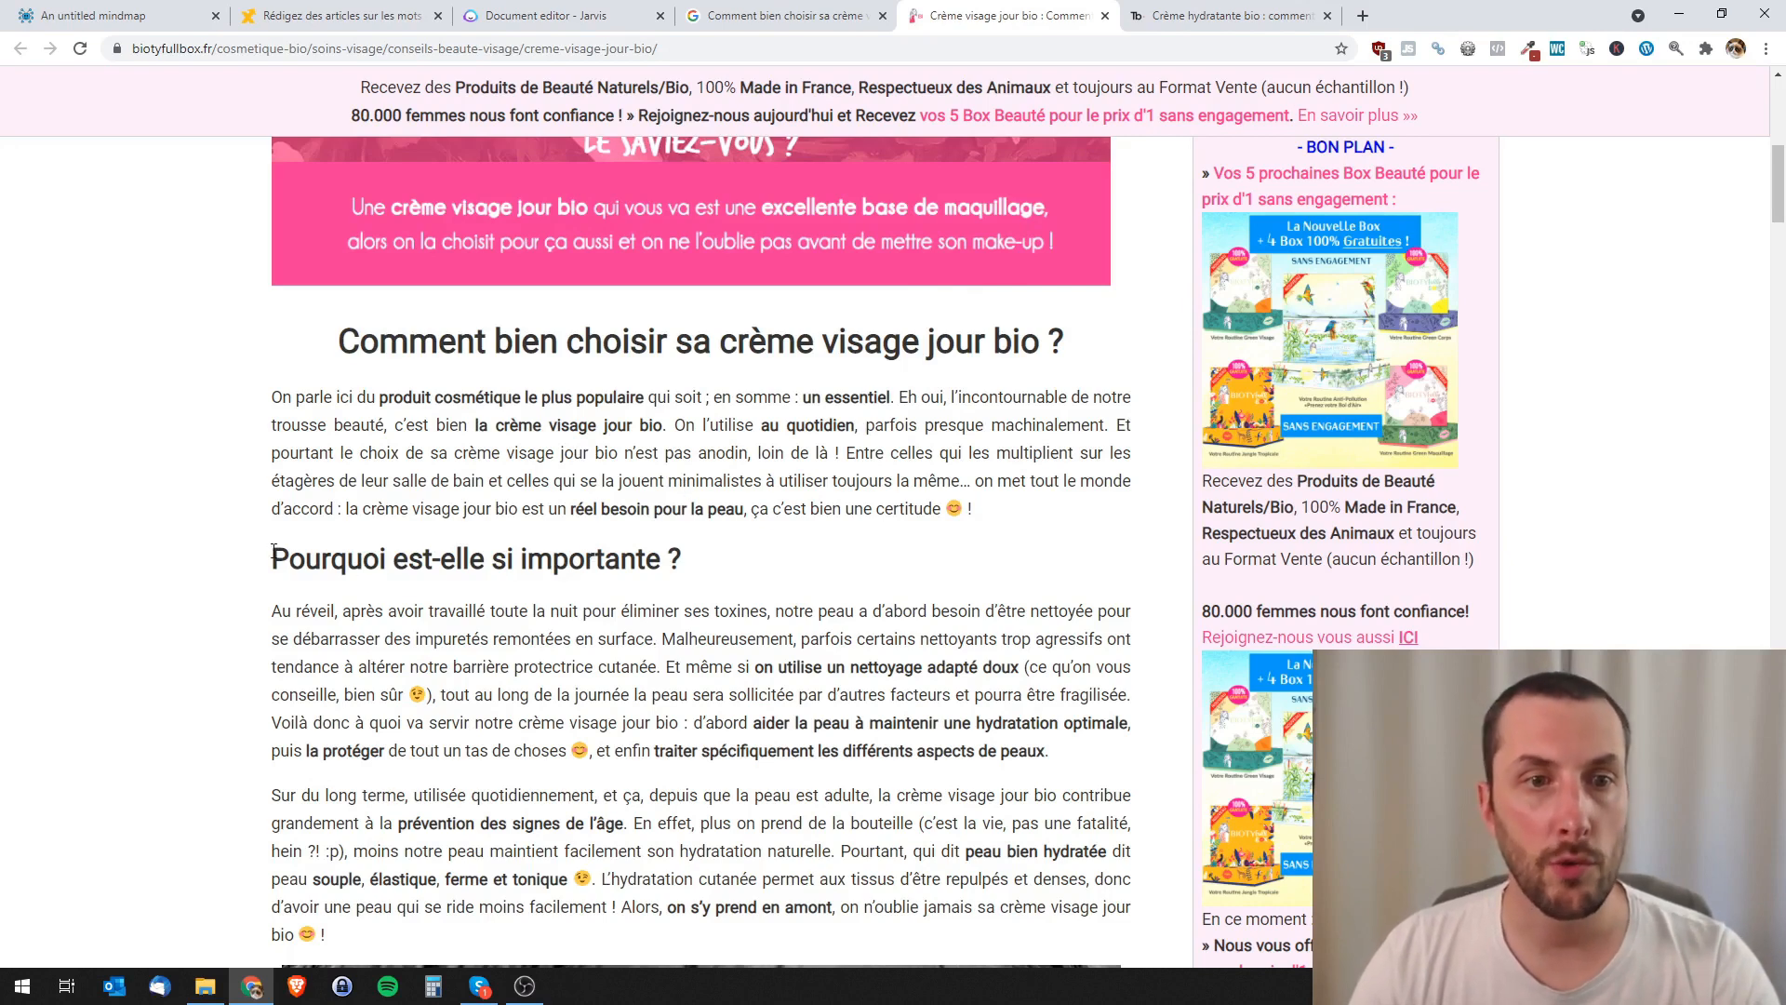
{"action": "left_click_drag", "start_coordinate": [270, 558], "coordinate": [738, 570]}
{"action": "key", "text": "ctrl+c"}
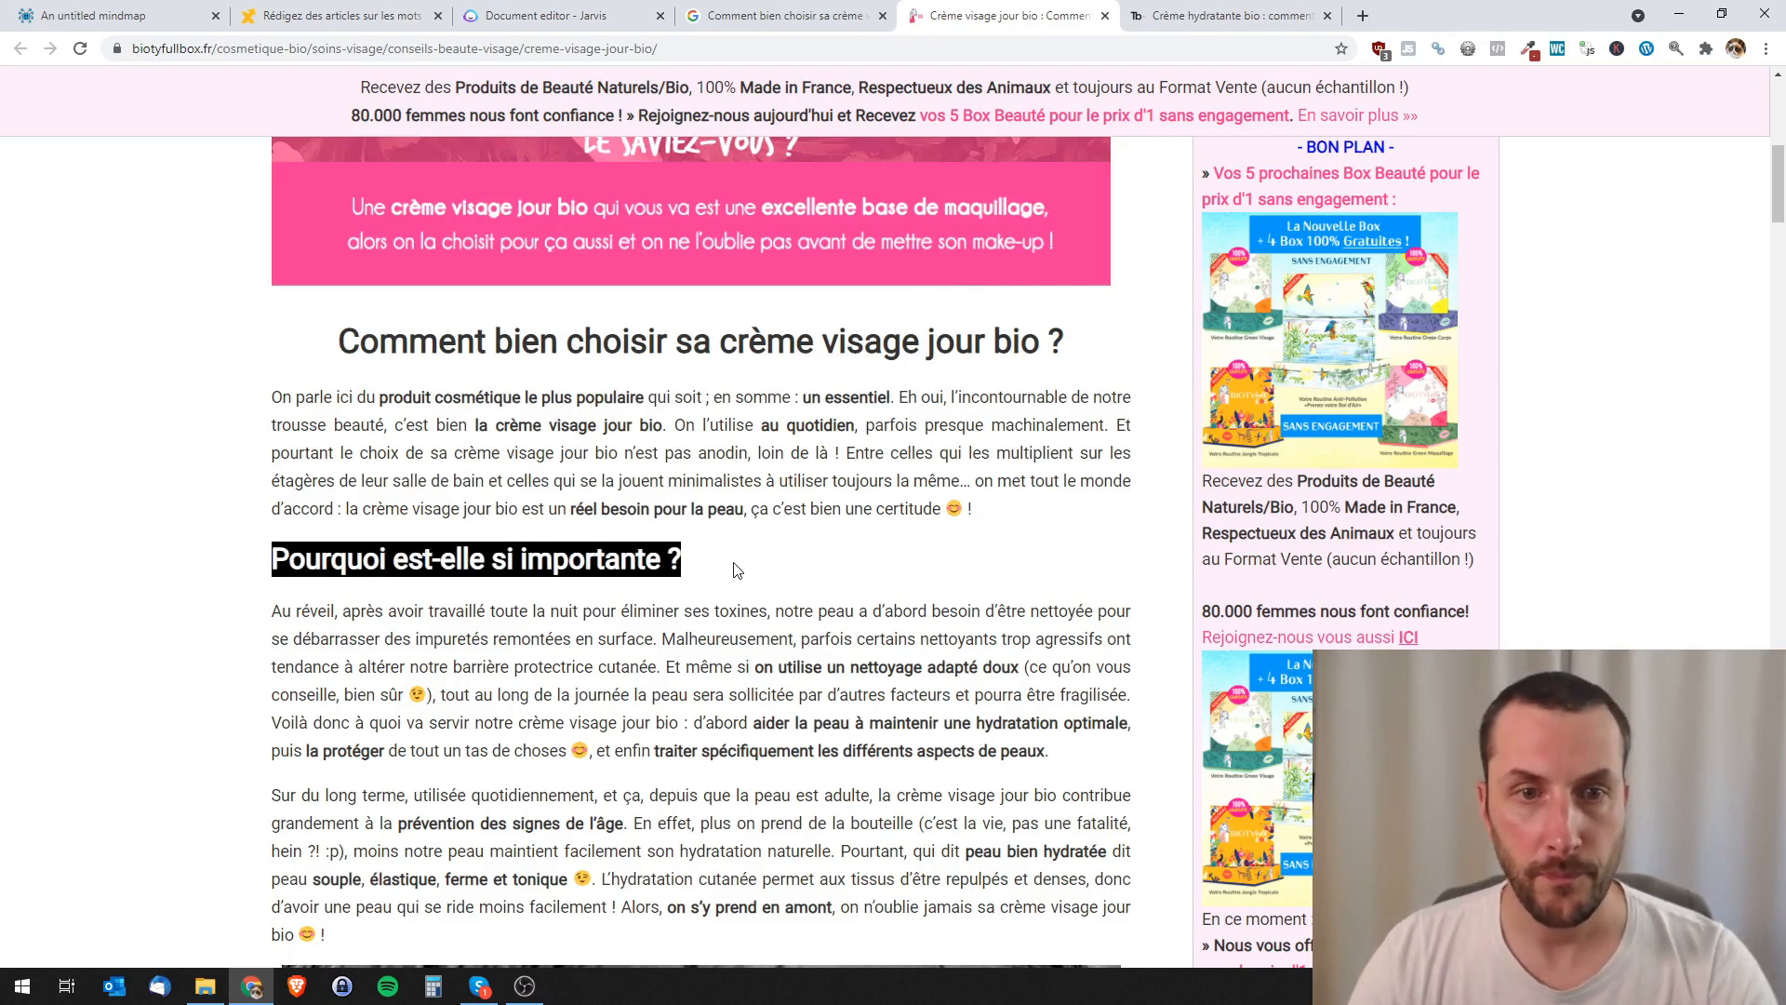
{"action": "left_click", "coordinate": [549, 16]}
{"action": "right_click", "coordinate": [774, 467]}
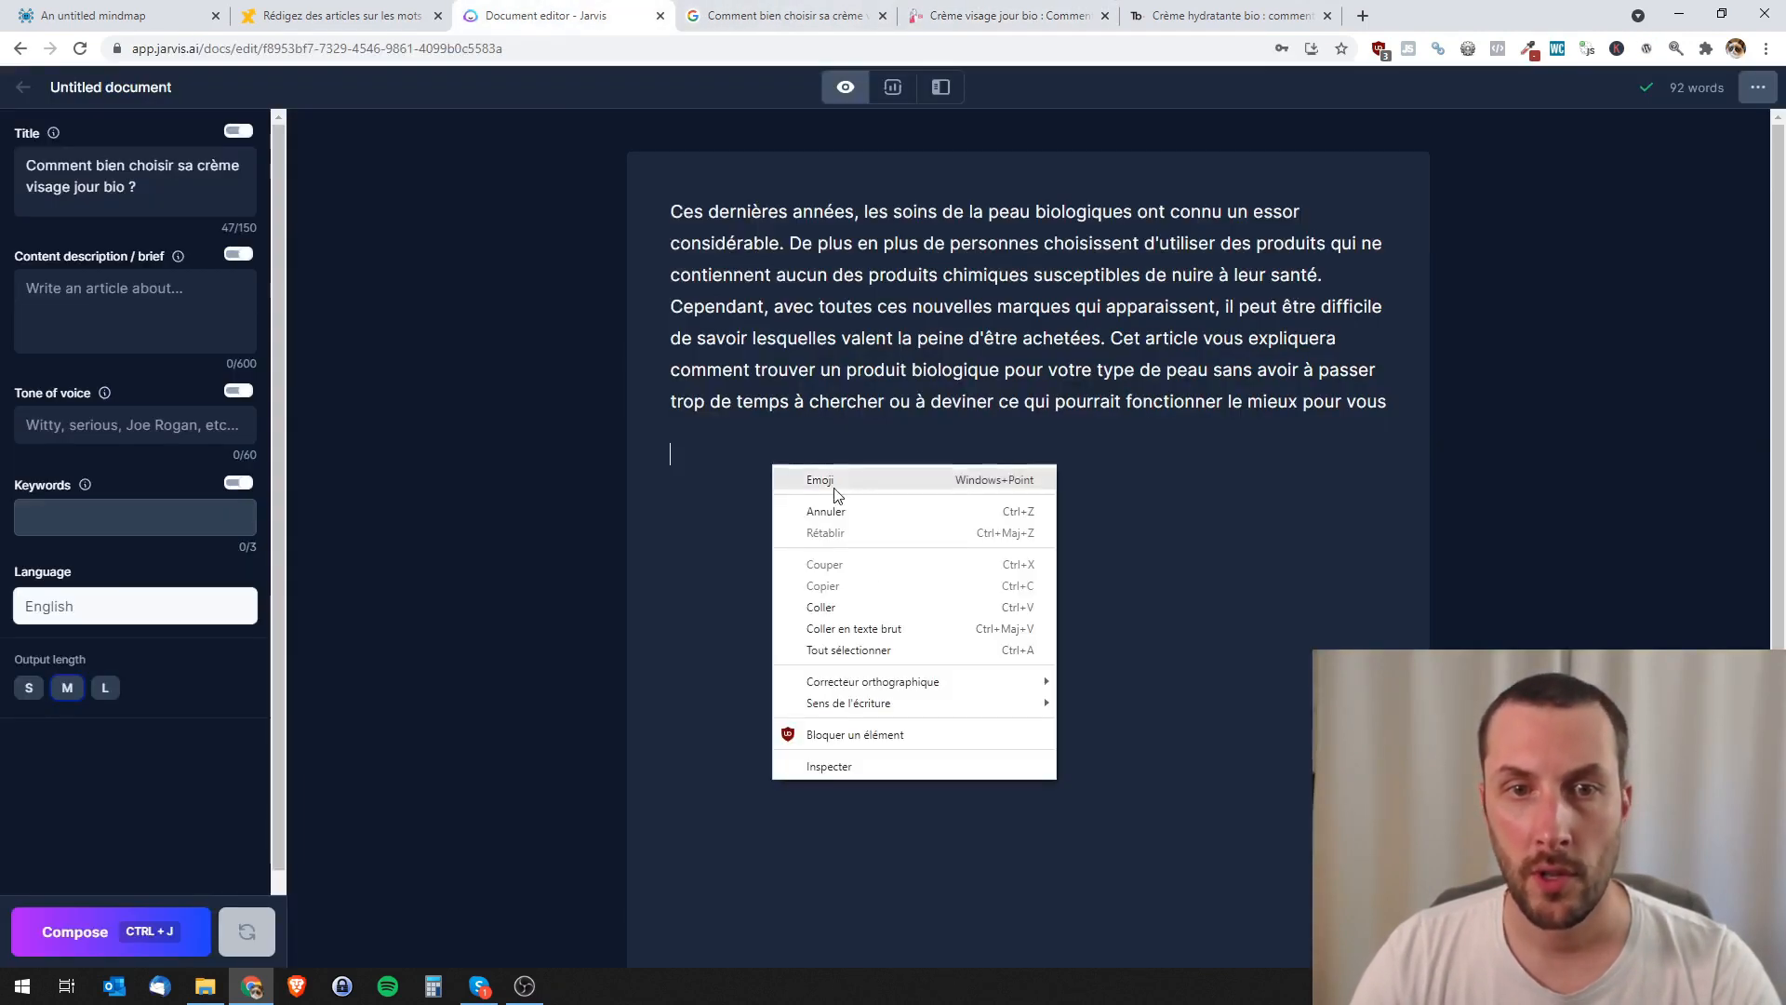
{"action": "left_click", "coordinate": [879, 627]}
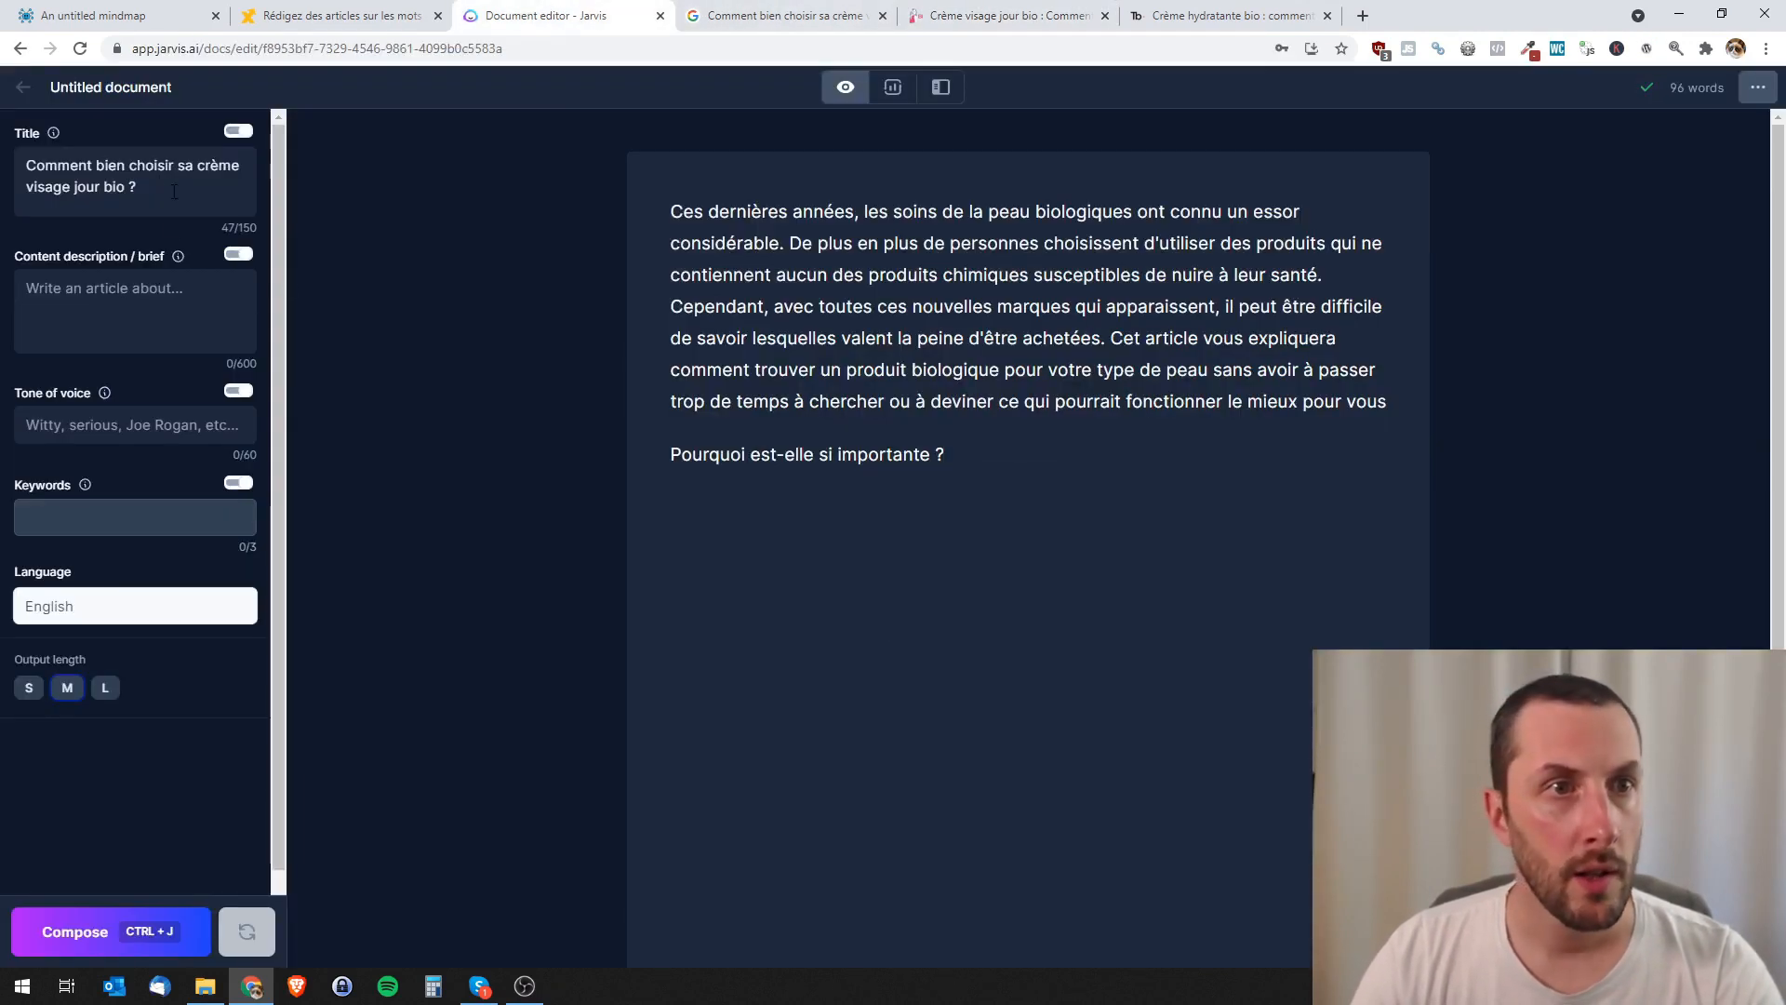
- Reword the pasted line to "Pourquoi une crème visage jour bio est si importante ?", reusing the keyword phrase copied from the title
{"action": "left_click_drag", "start_coordinate": [197, 164], "coordinate": [125, 187]}
{"action": "key", "text": "ctrl+c"}
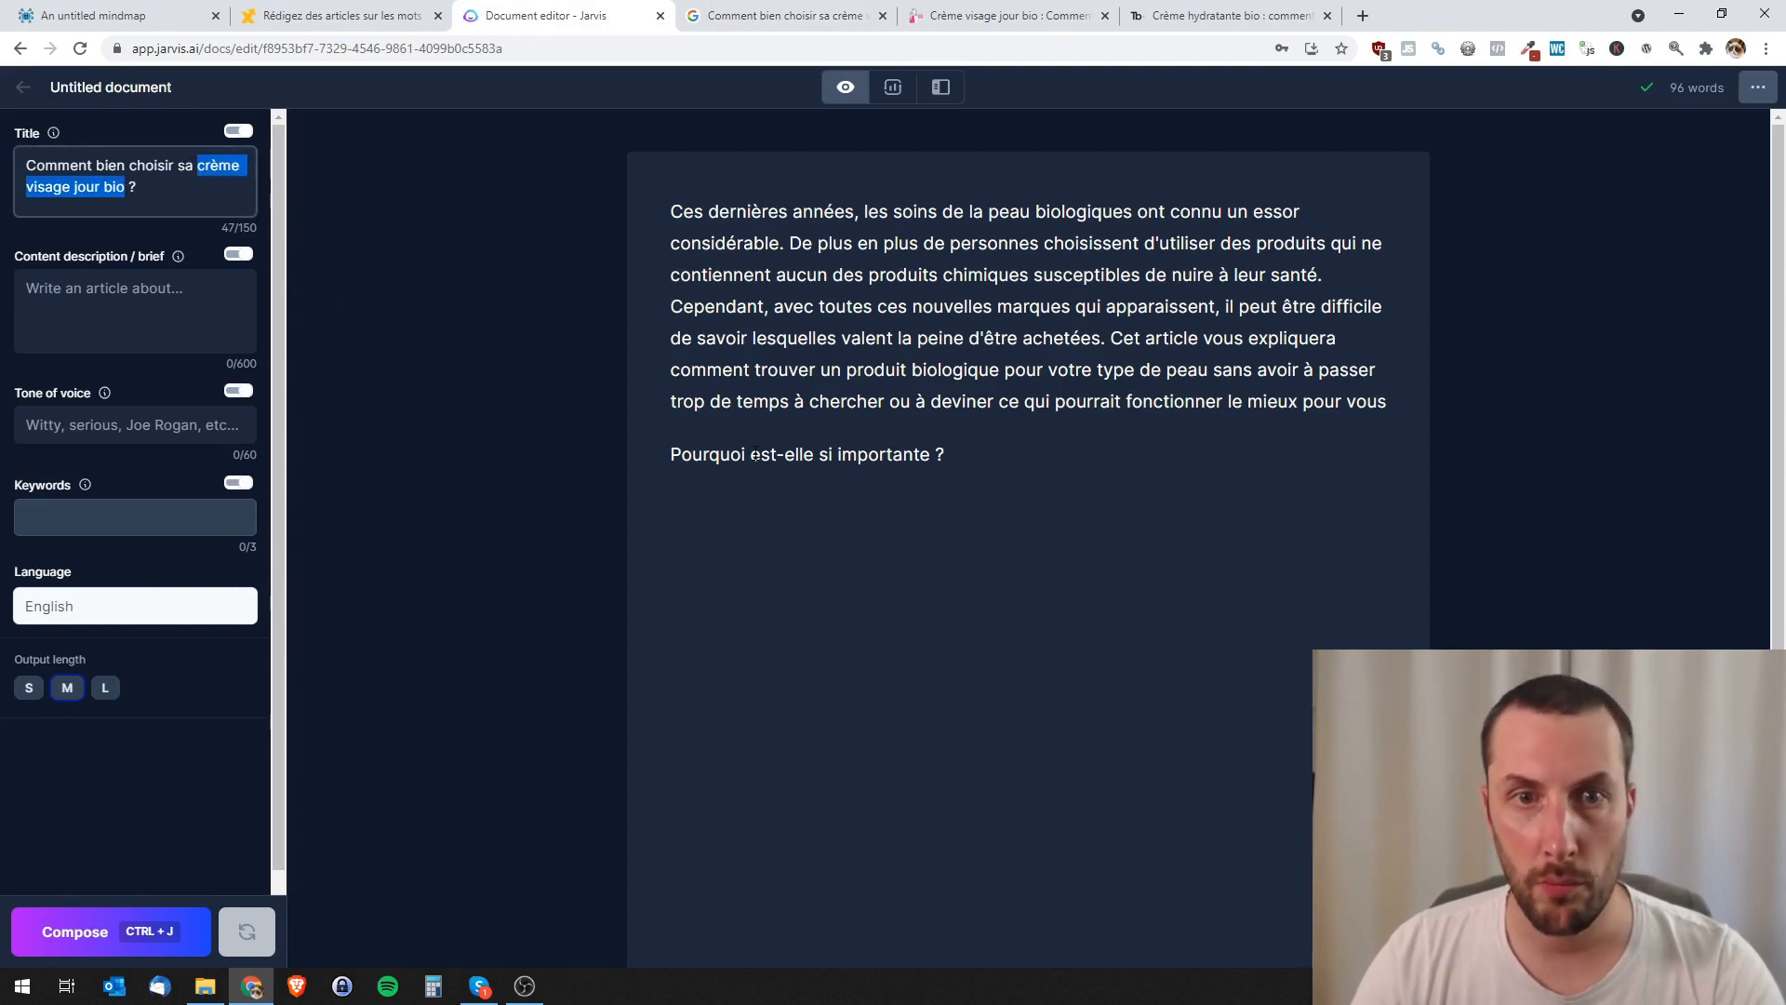
{"action": "left_click_drag", "start_coordinate": [753, 455], "coordinate": [807, 455]}
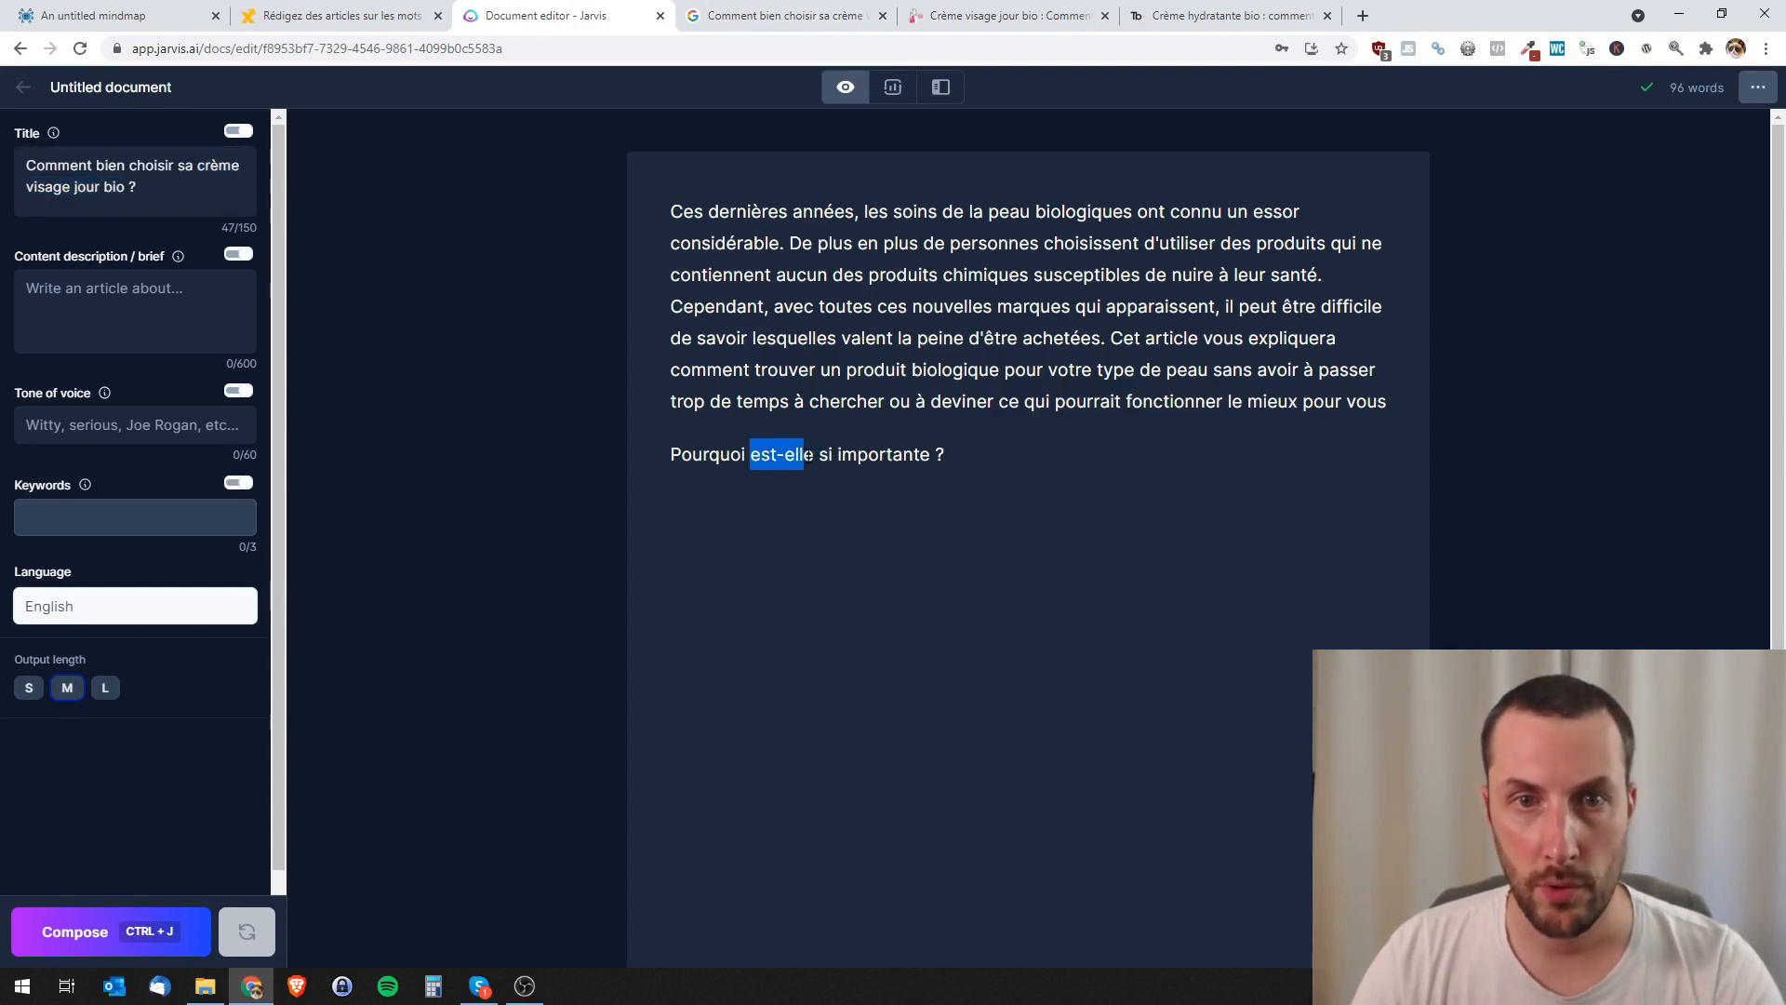
{"action": "right_click", "coordinate": [787, 454]}
{"action": "left_click", "coordinate": [872, 545]}
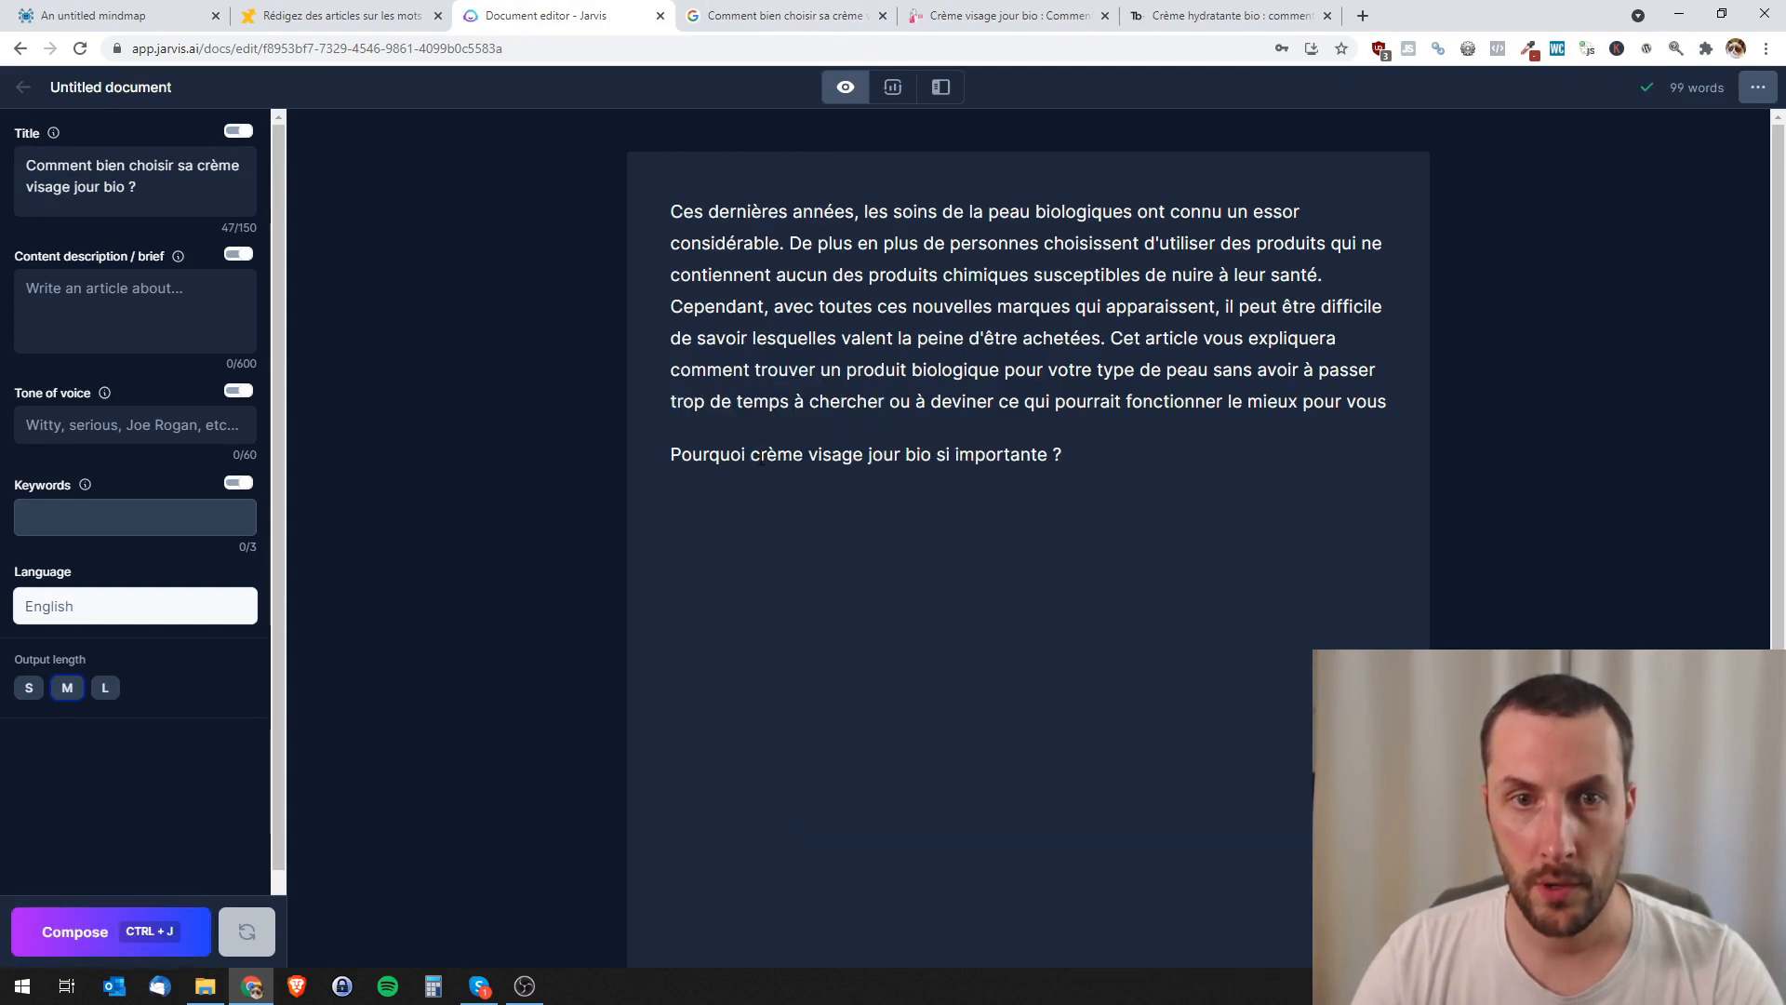
{"action": "left_click", "coordinate": [752, 454]}
{"action": "type", "text": "une "}
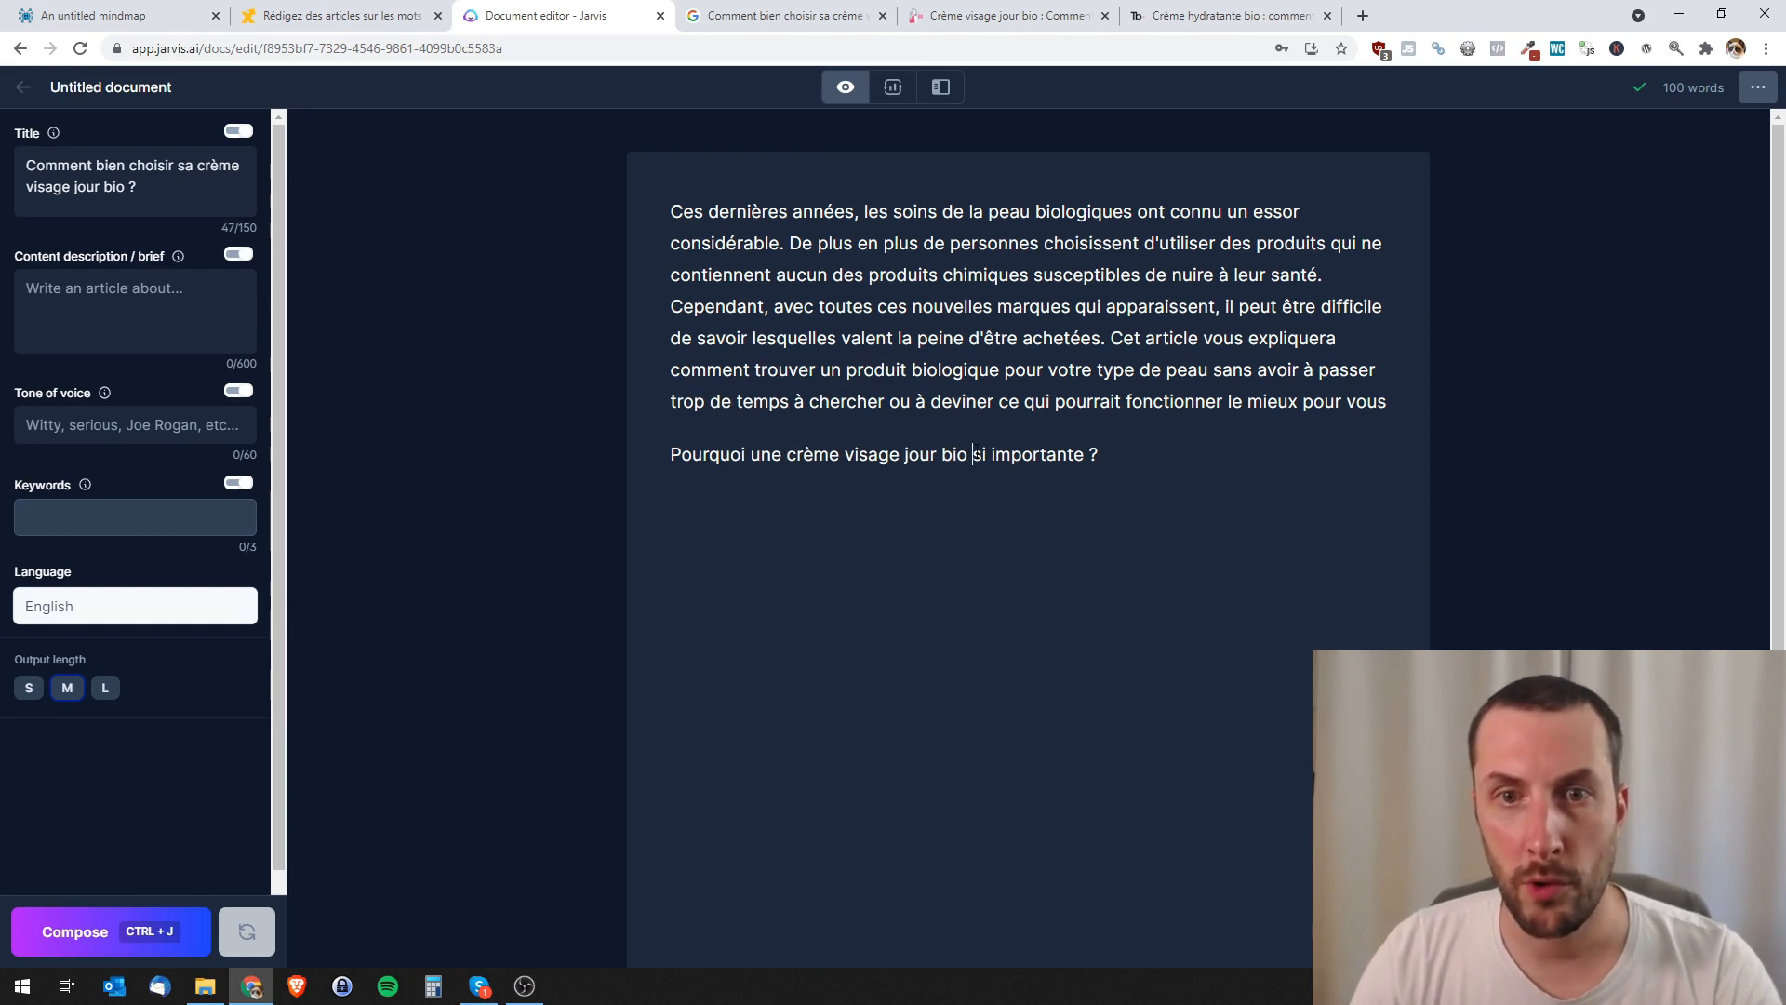
{"action": "type", "text": "est"}
{"action": "left_click", "coordinate": [1152, 450]}
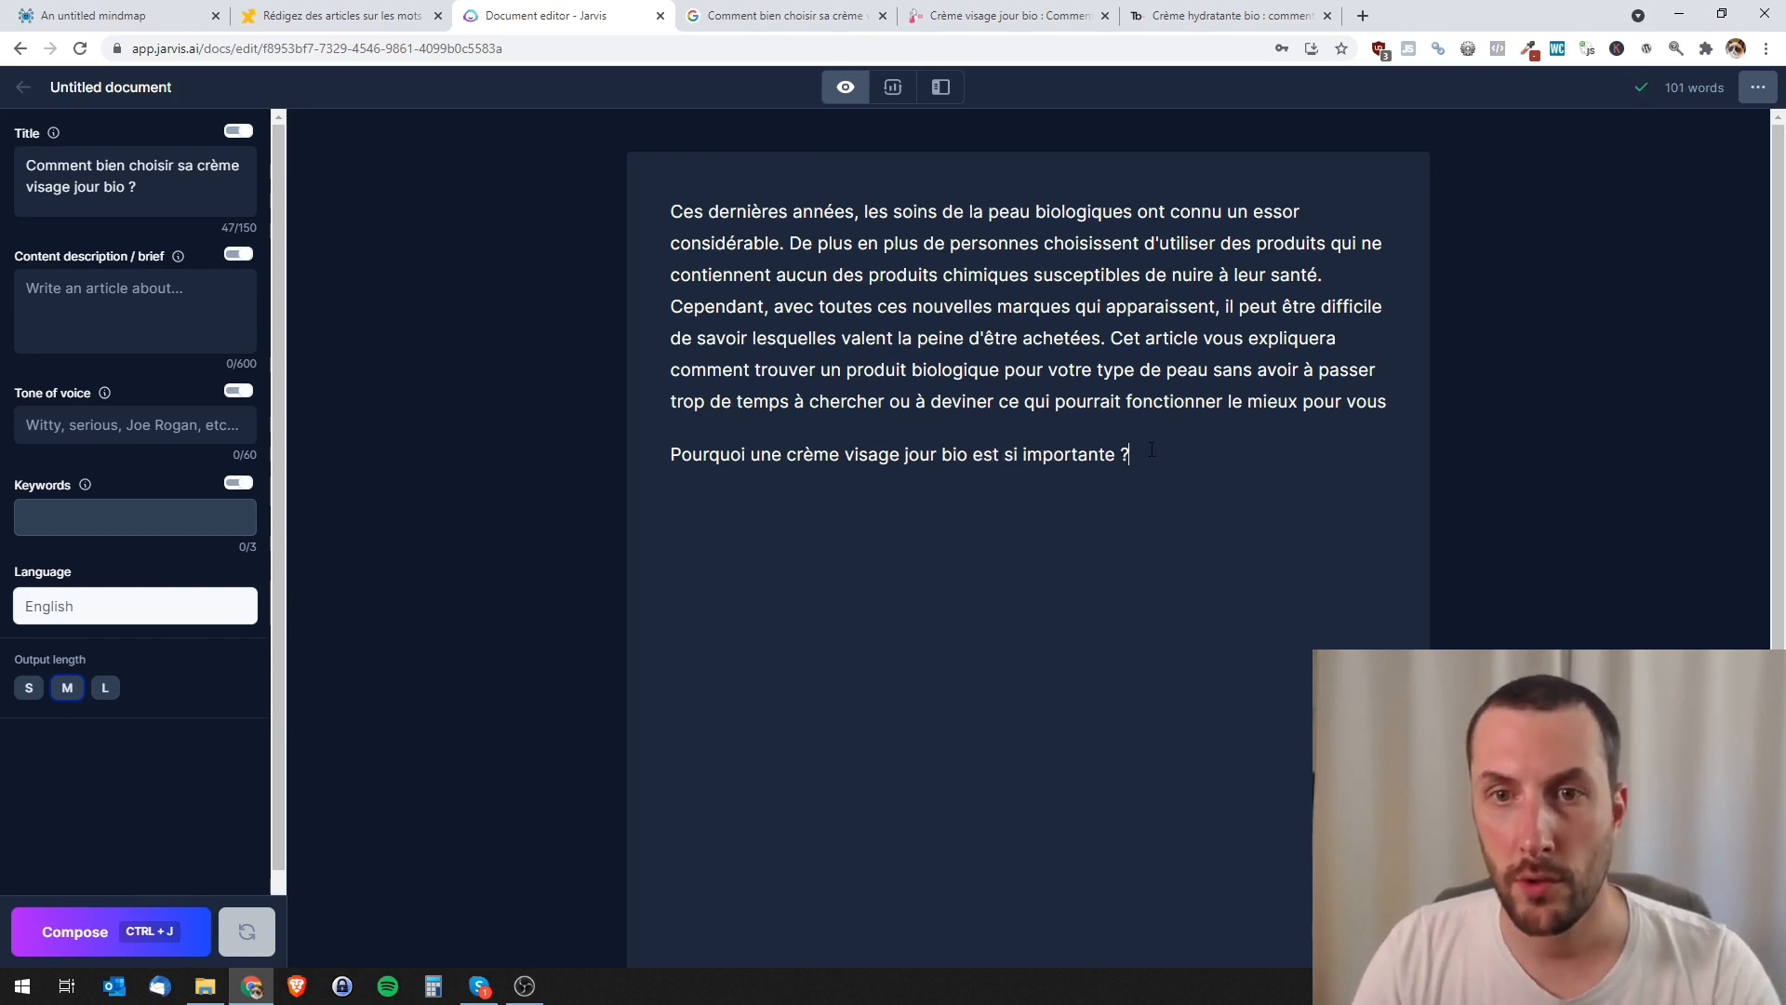
- Format the "Pourquoi une crème visage jour bio est si importante ?" line as an H2 heading and start a new line below it
{"action": "left_click_drag", "start_coordinate": [1151, 449], "coordinate": [664, 456]}
{"action": "left_click", "coordinate": [879, 394]}
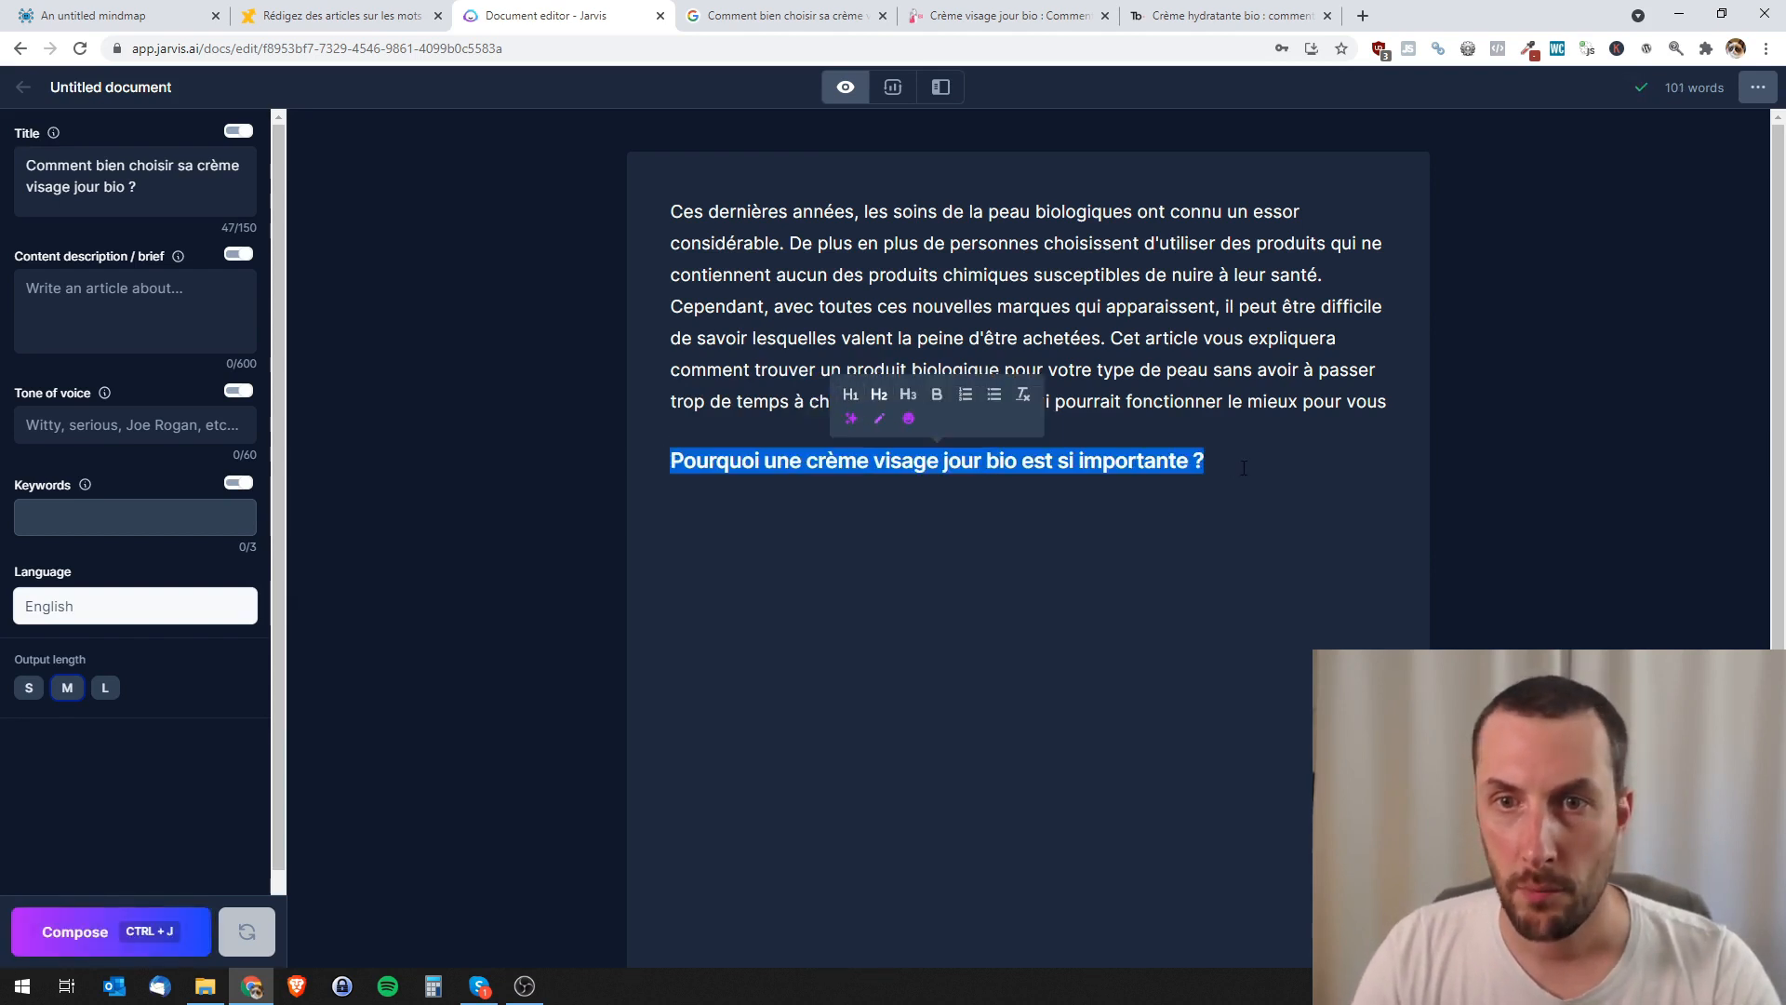
{"action": "left_click", "coordinate": [1230, 464]}
{"action": "key", "text": "Return"}
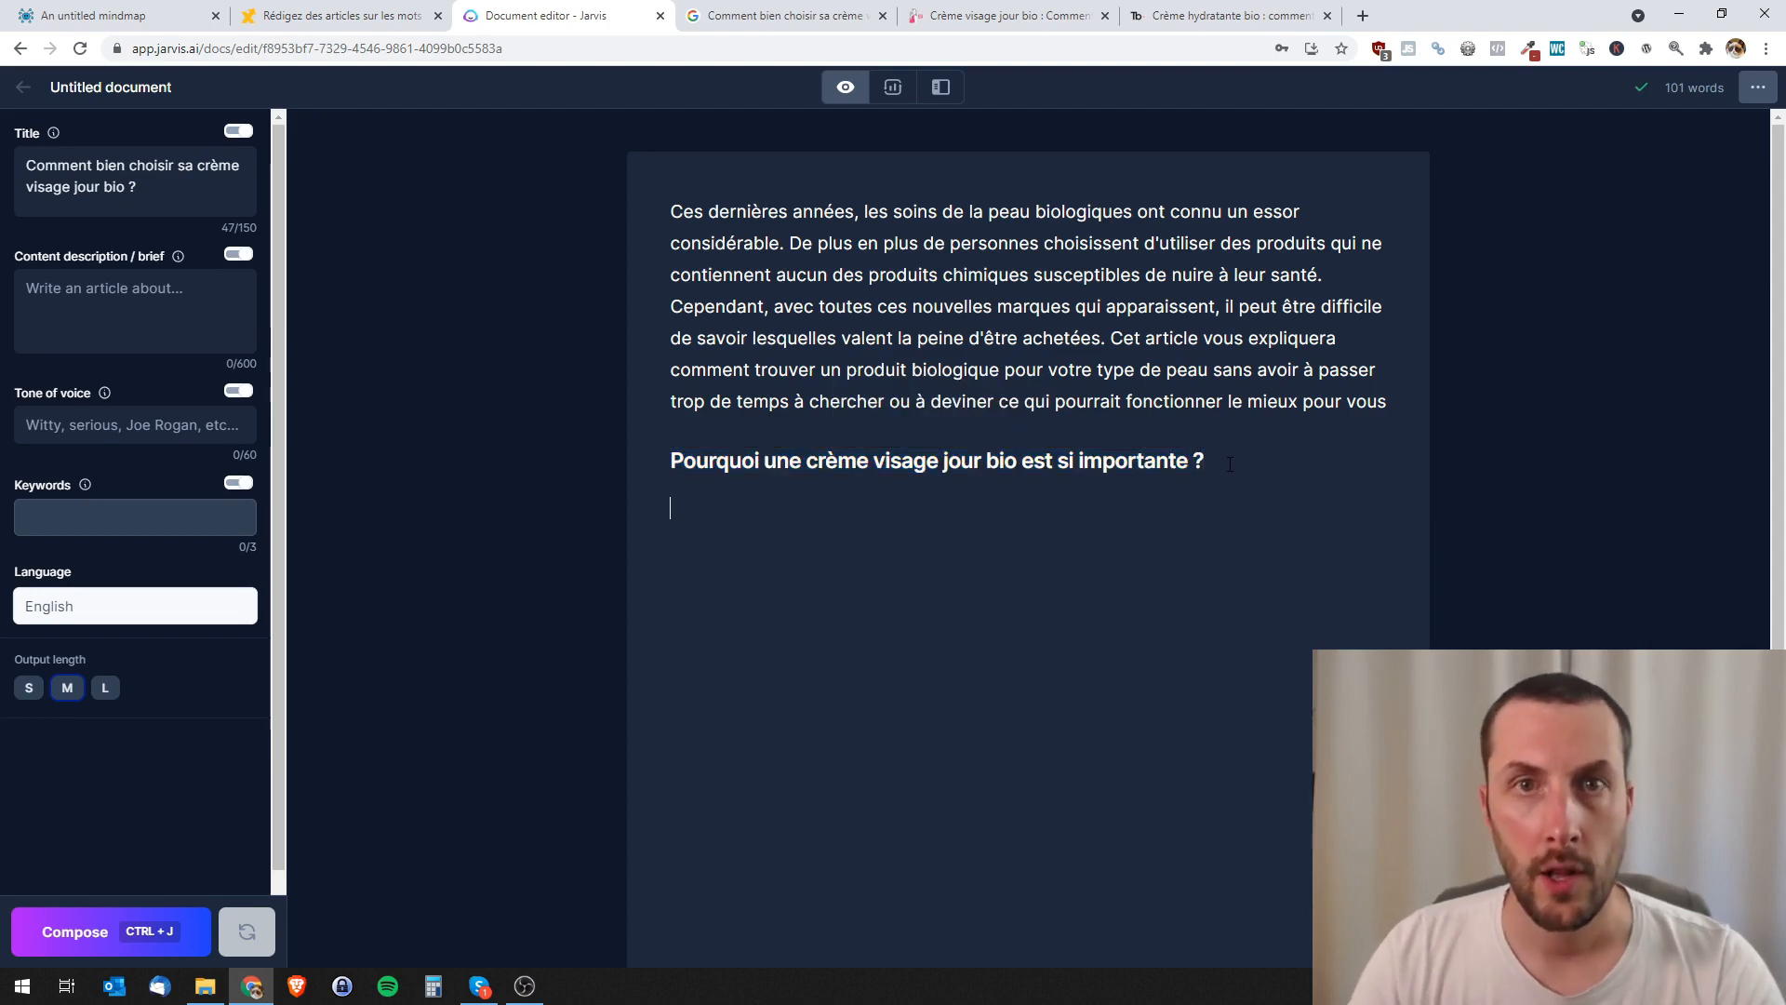
- Copy the heading "Comment bien la choisir ?" from the biotyfullbox.fr article and paste it unformatted below the first heading in the Jarvis document
{"action": "left_click", "coordinate": [1000, 16]}
{"action": "scroll", "coordinate": [817, 672], "scroll_direction": "down", "scroll_amount": 15}
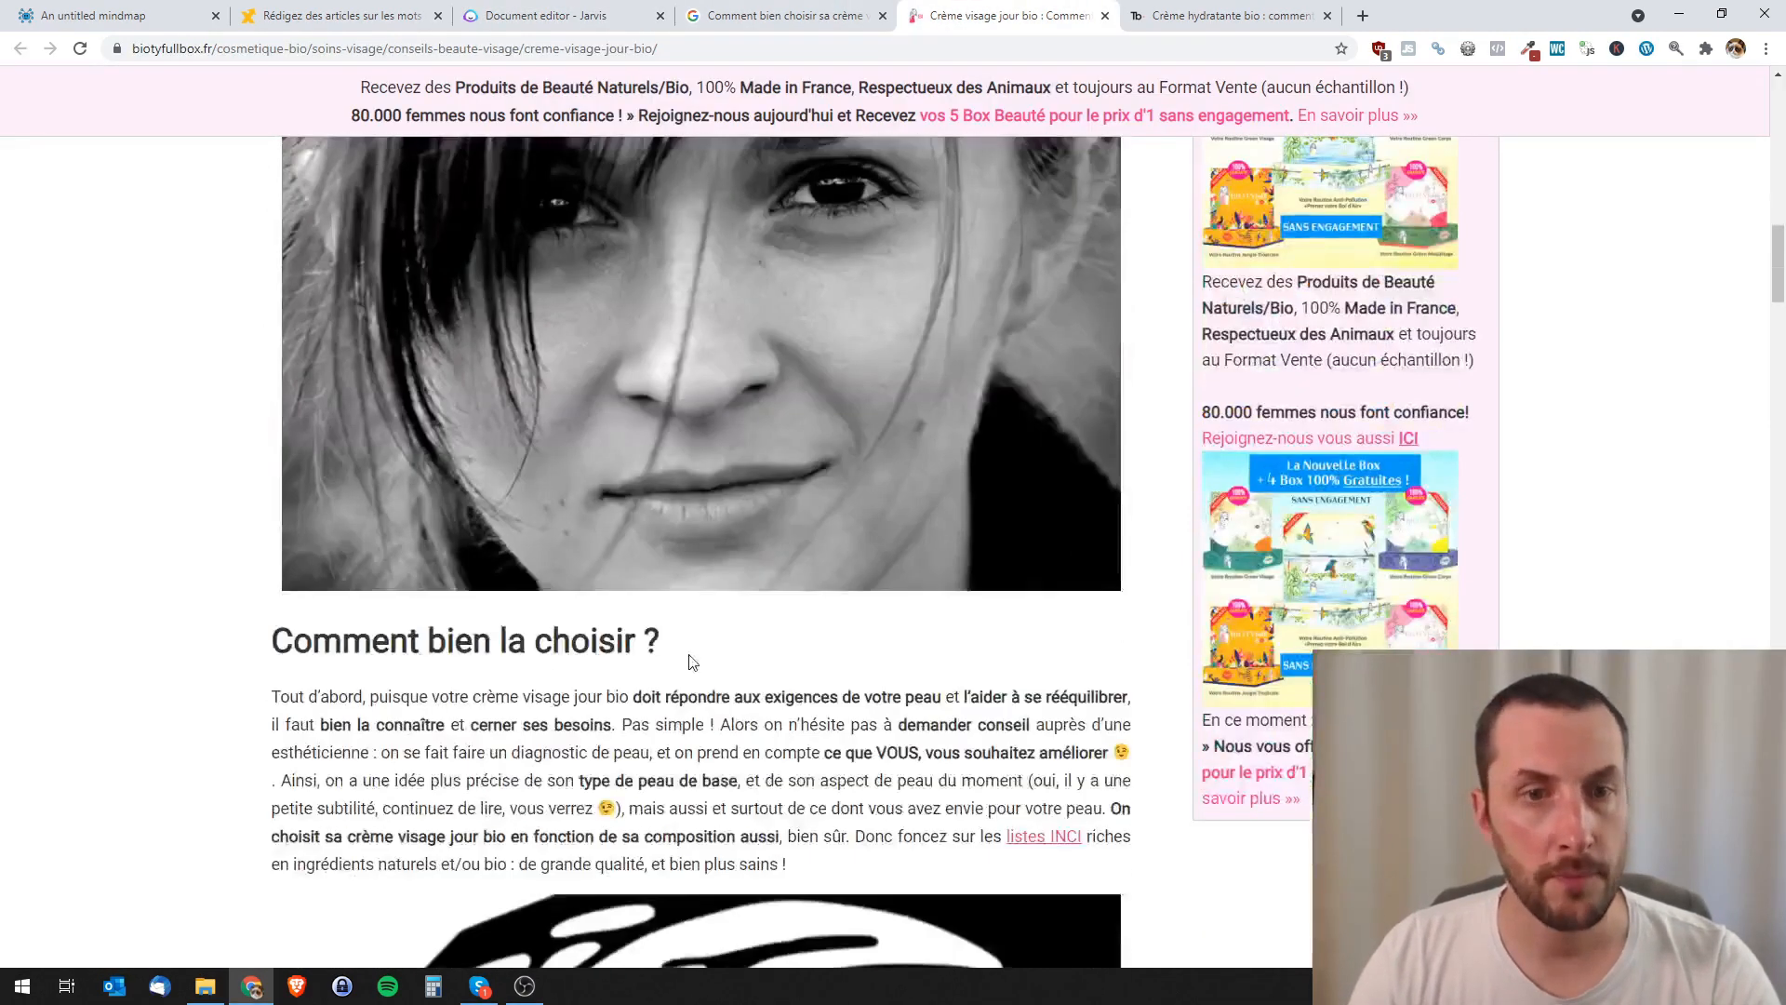
{"action": "scroll", "coordinate": [692, 662], "scroll_direction": "down", "scroll_amount": 1}
{"action": "left_click_drag", "start_coordinate": [683, 549], "coordinate": [235, 556]}
{"action": "key", "text": "ctrl+c"}
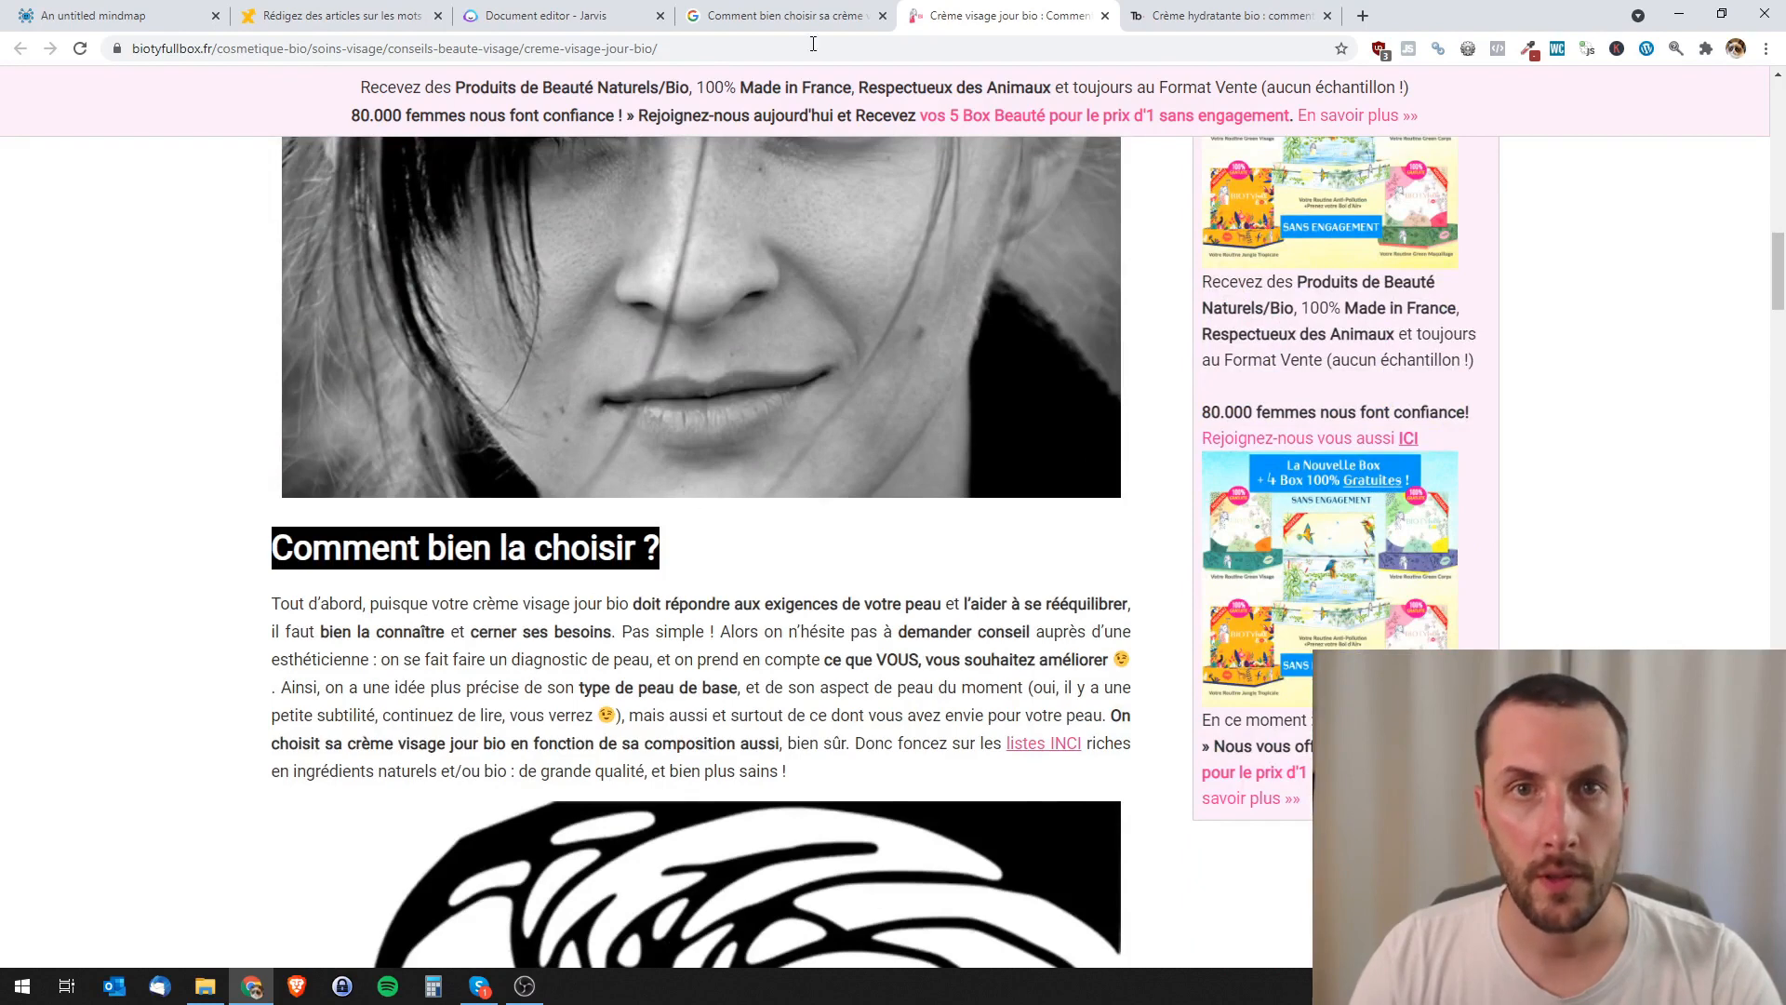
{"action": "left_click", "coordinate": [800, 16]}
{"action": "left_click", "coordinate": [535, 16]}
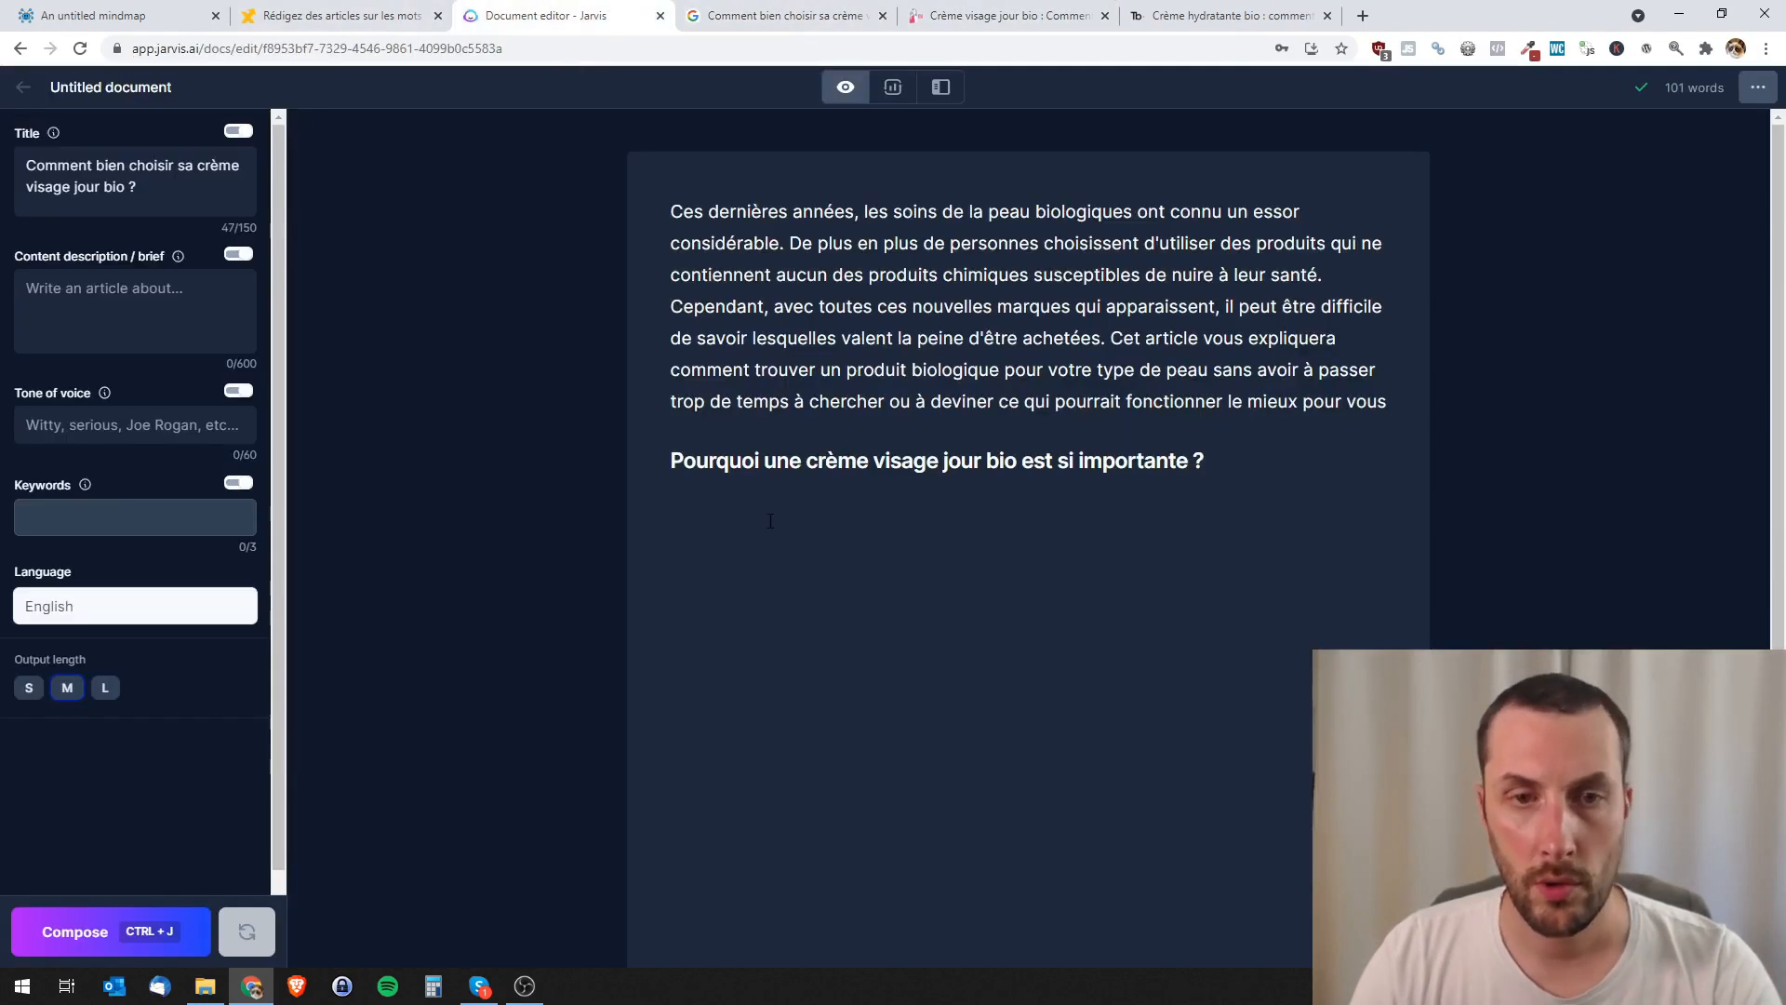
{"action": "right_click", "coordinate": [771, 520]}
{"action": "left_click", "coordinate": [868, 676]}
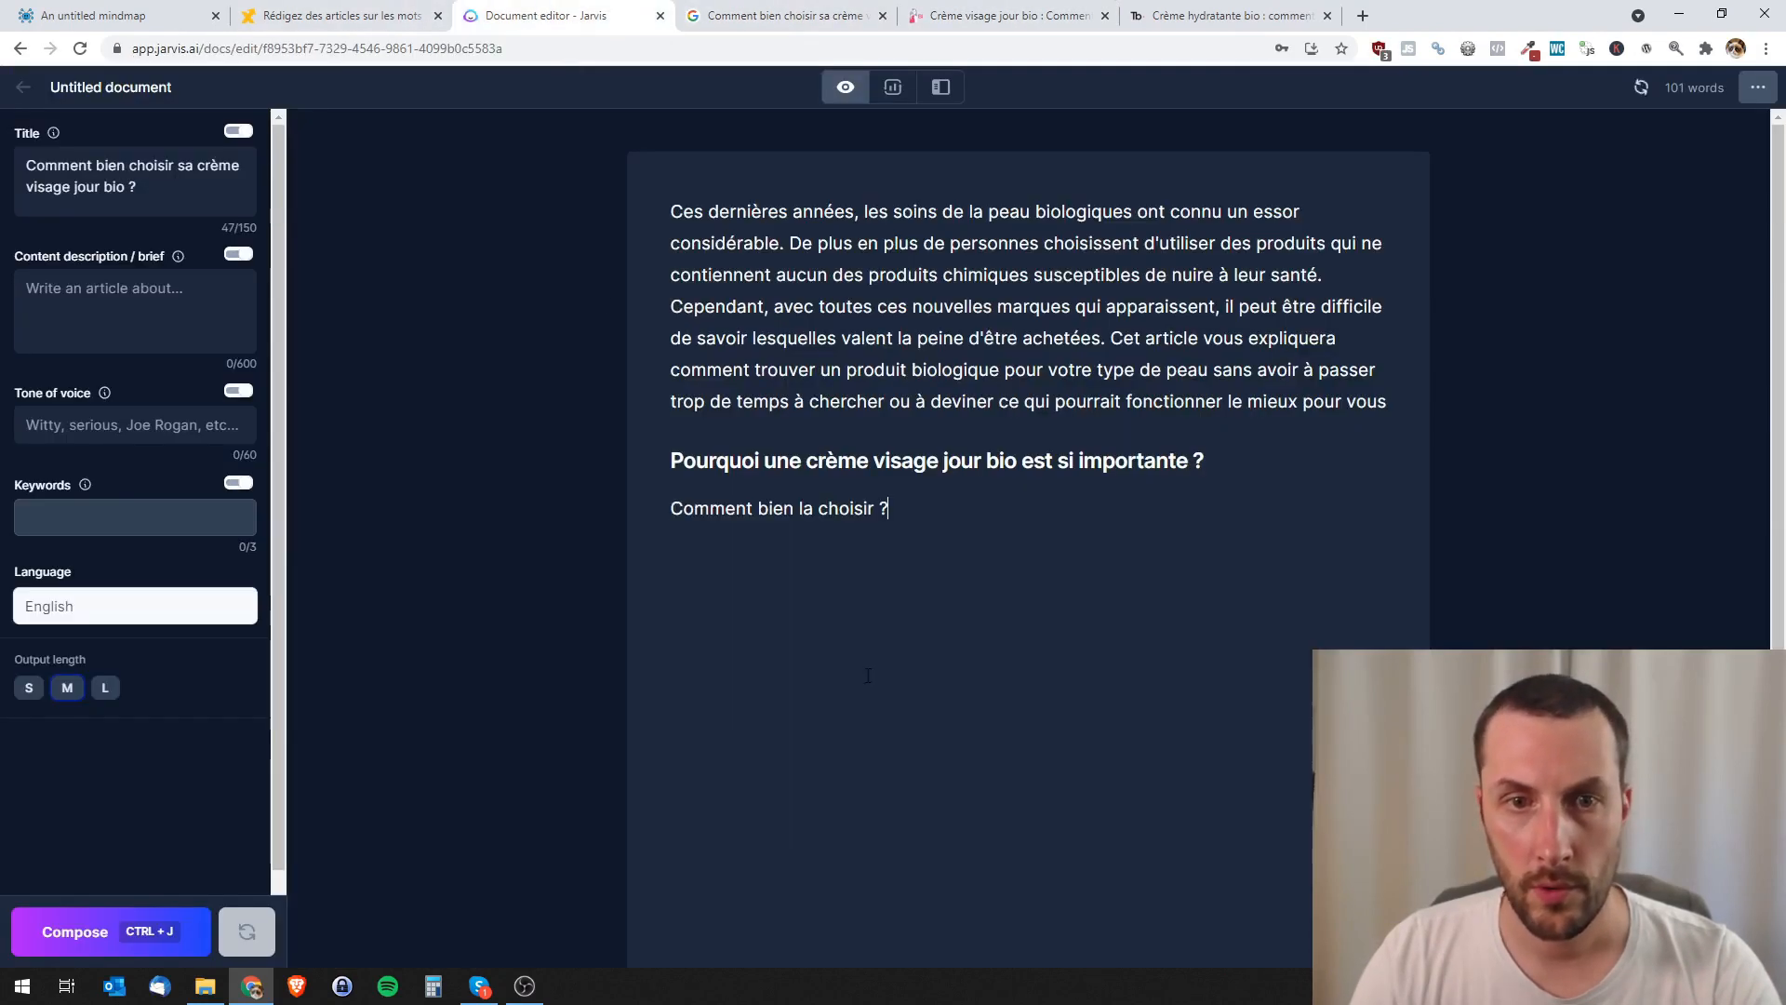
- Reword the second pasted line to "Comment bien choisir une crème visage jour bio ?", reusing the phrase copied from the first heading
{"action": "double_click", "coordinate": [806, 508]}
{"action": "key", "text": "BackSpace"}
{"action": "key", "text": "BackSpace"}
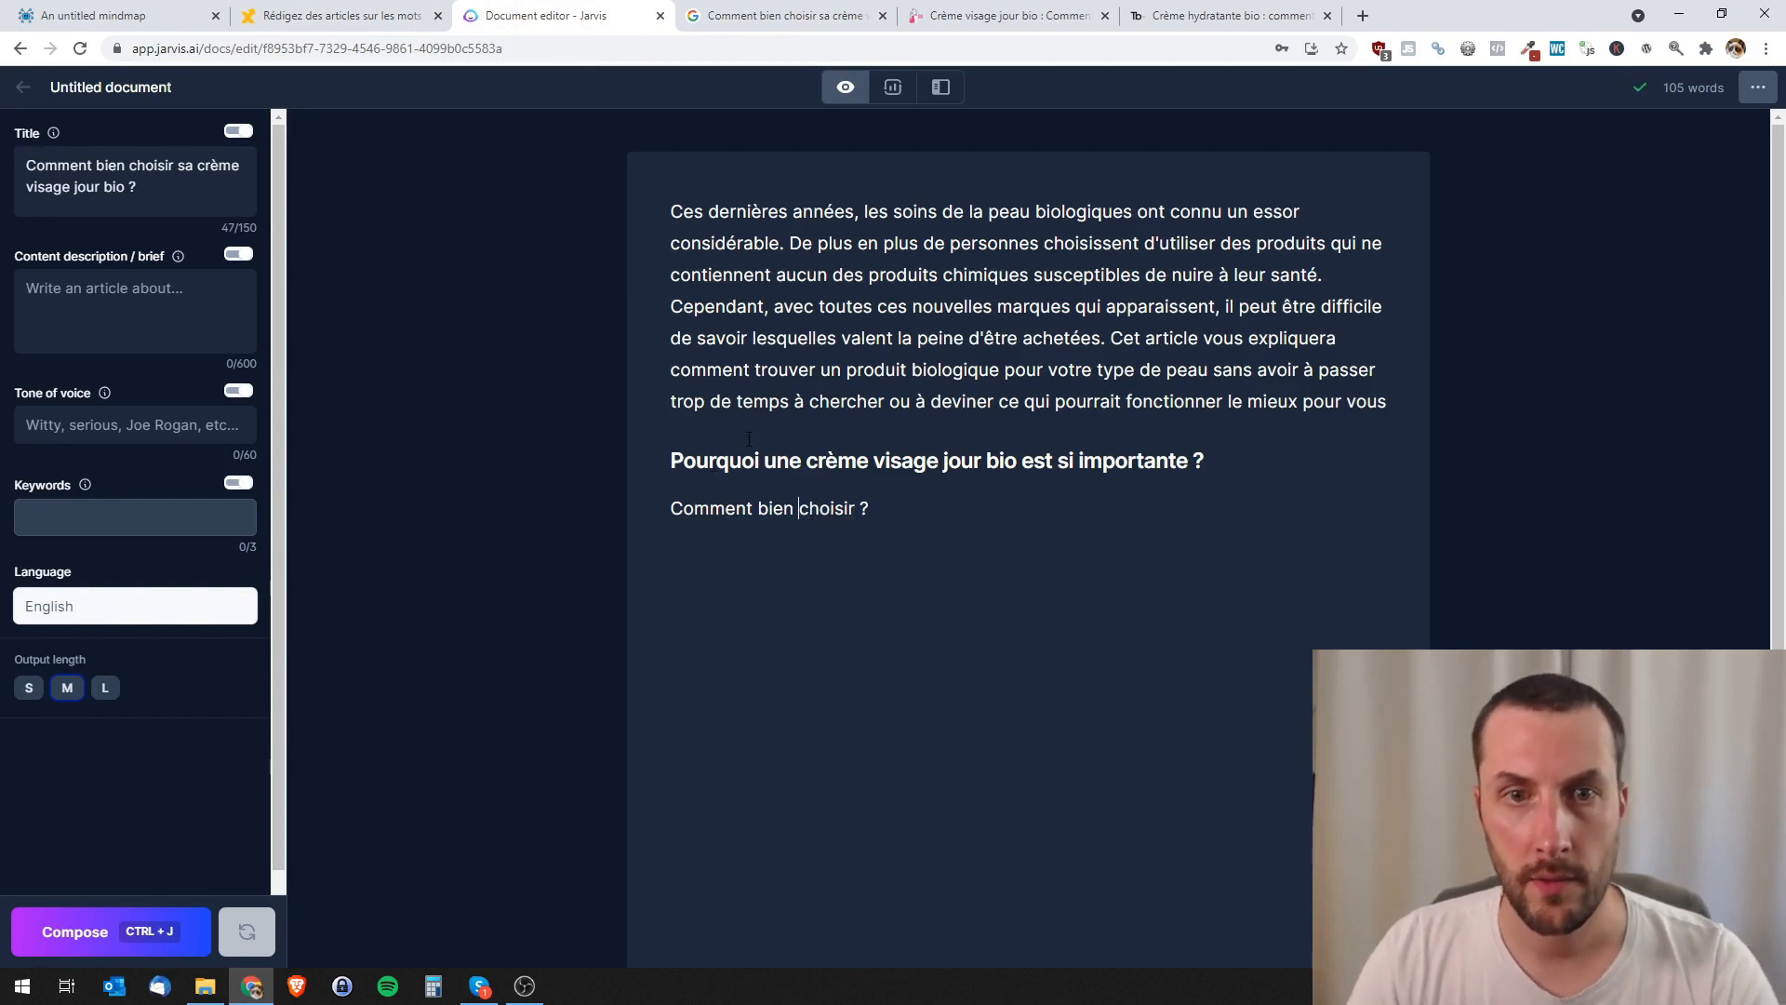
{"action": "left_click_drag", "start_coordinate": [765, 462], "coordinate": [1016, 461]}
{"action": "key", "text": "ctrl+c"}
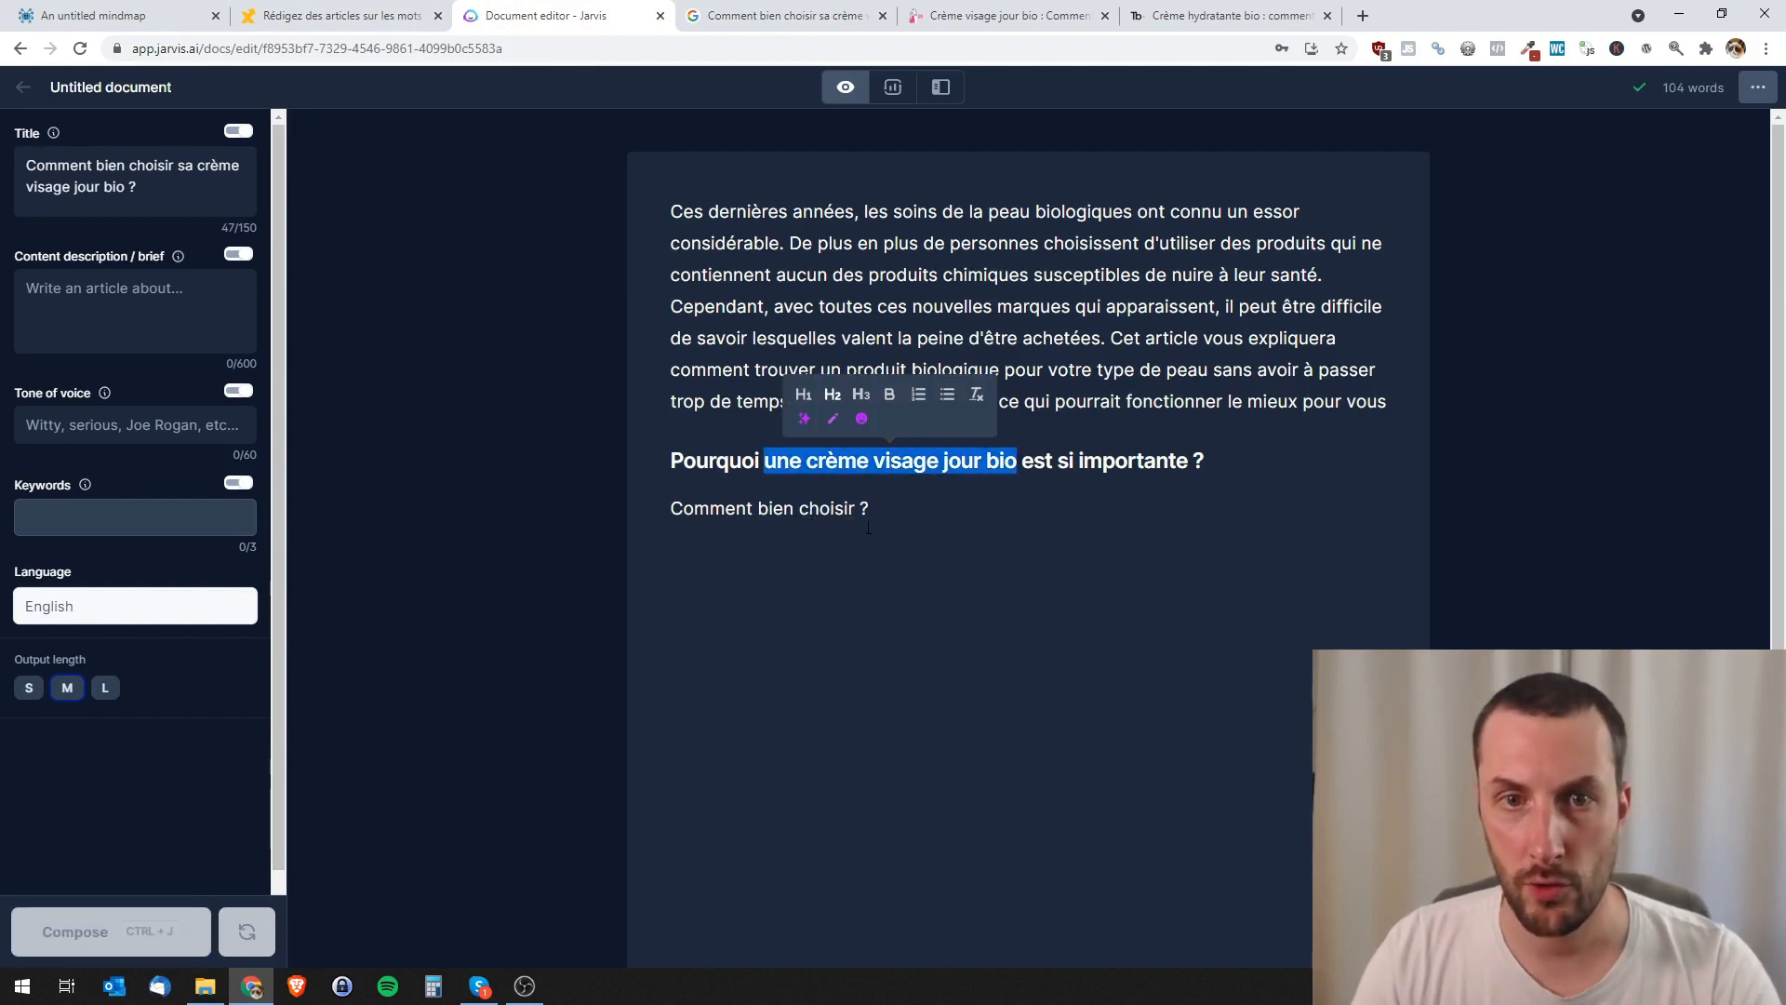
{"action": "left_click", "coordinate": [868, 527]}
{"action": "right_click", "coordinate": [862, 509]}
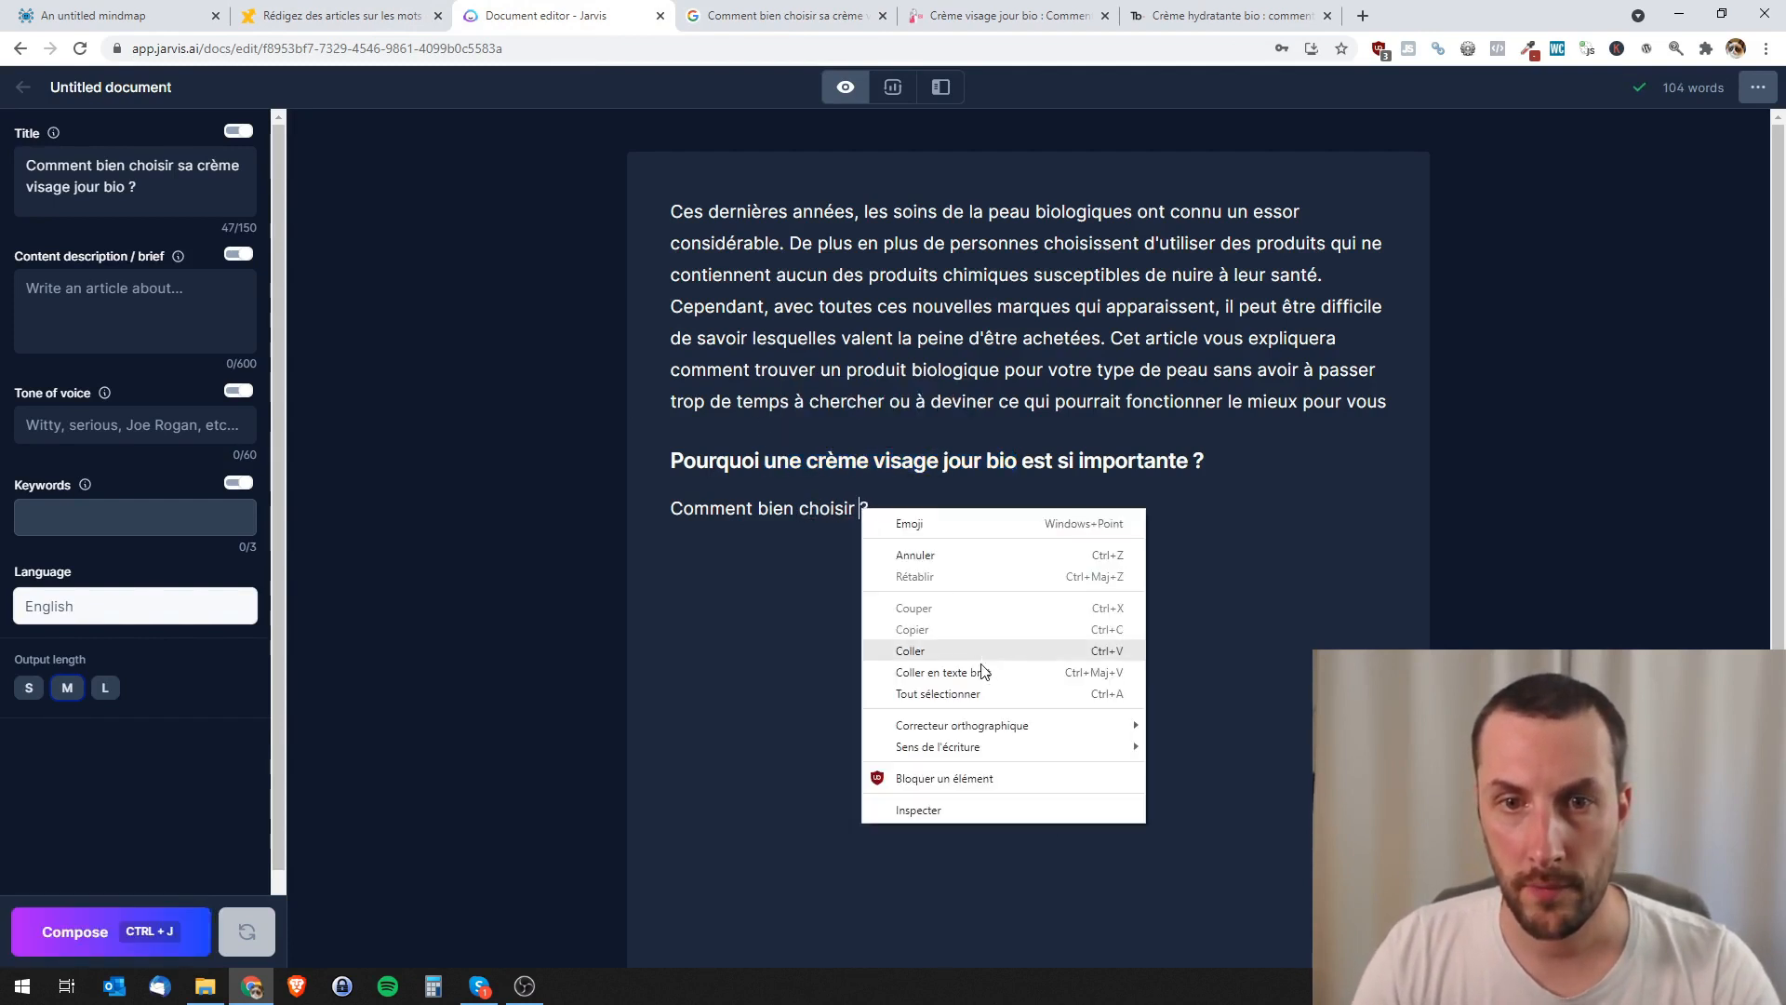
{"action": "left_click", "coordinate": [983, 672]}
- Format the "Comment bien choisir une crème visage jour bio ?" line as an H2 heading
{"action": "left_click_drag", "start_coordinate": [1093, 508], "coordinate": [698, 493]}
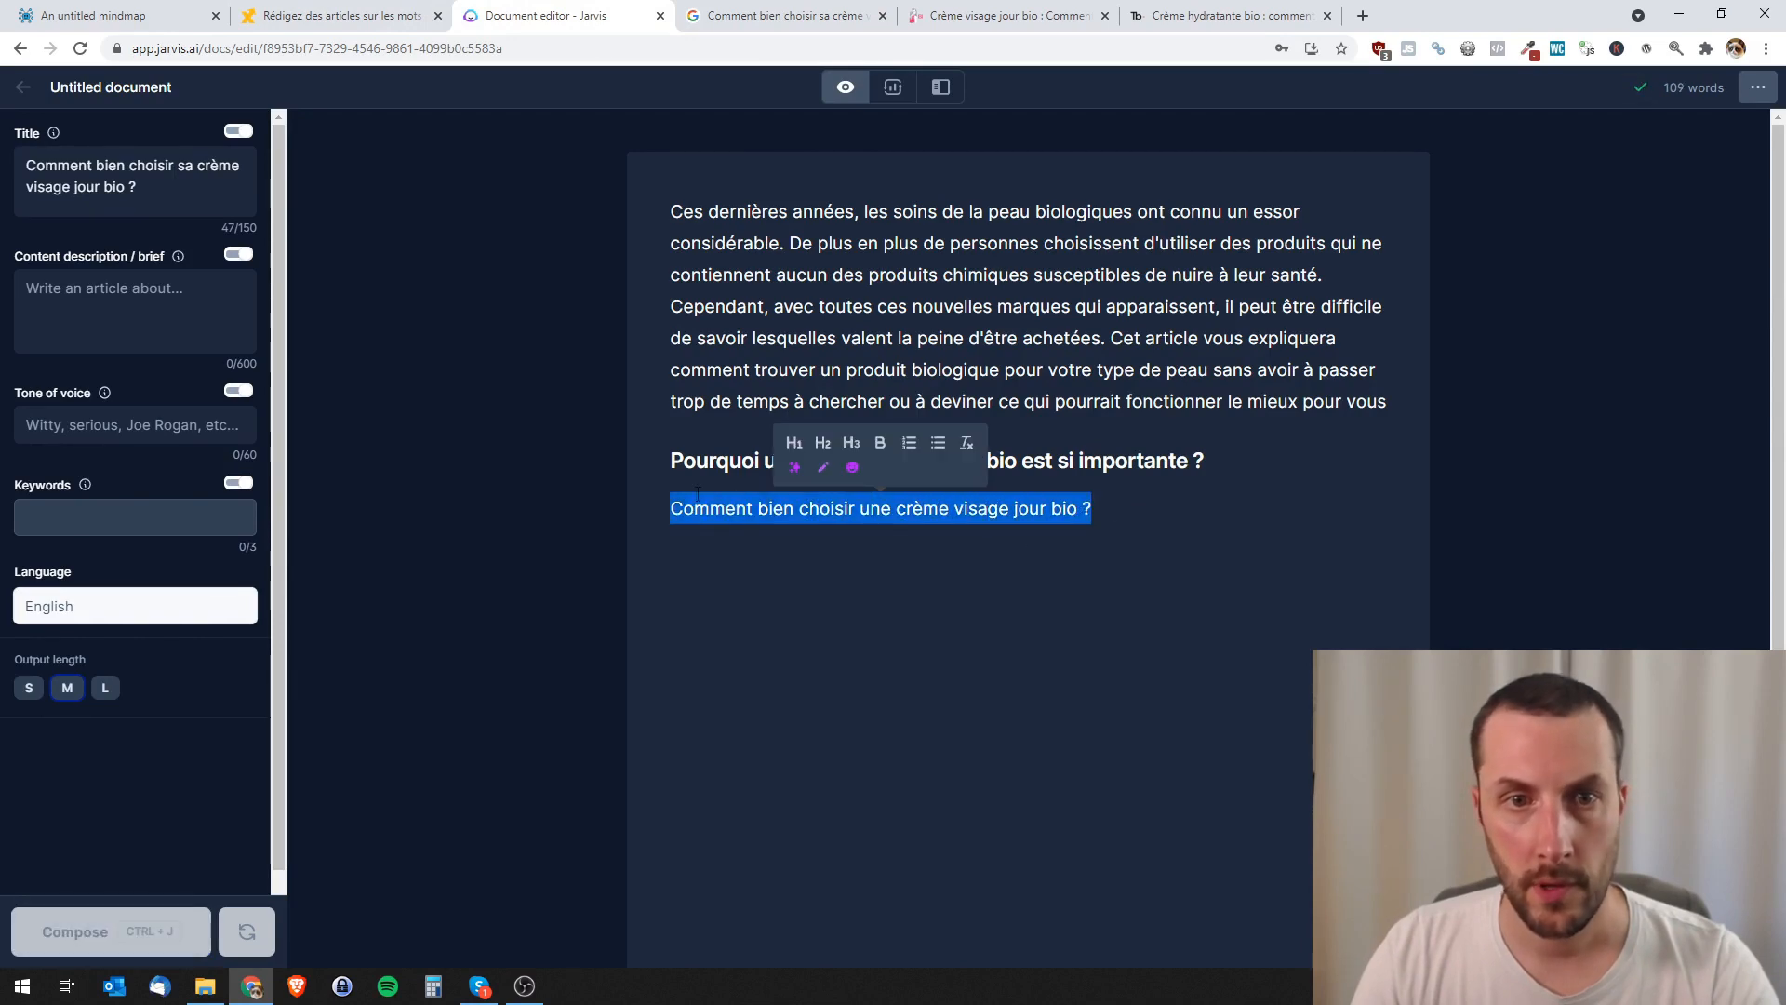
{"action": "left_click", "coordinate": [822, 443]}
{"action": "left_click", "coordinate": [1167, 507]}
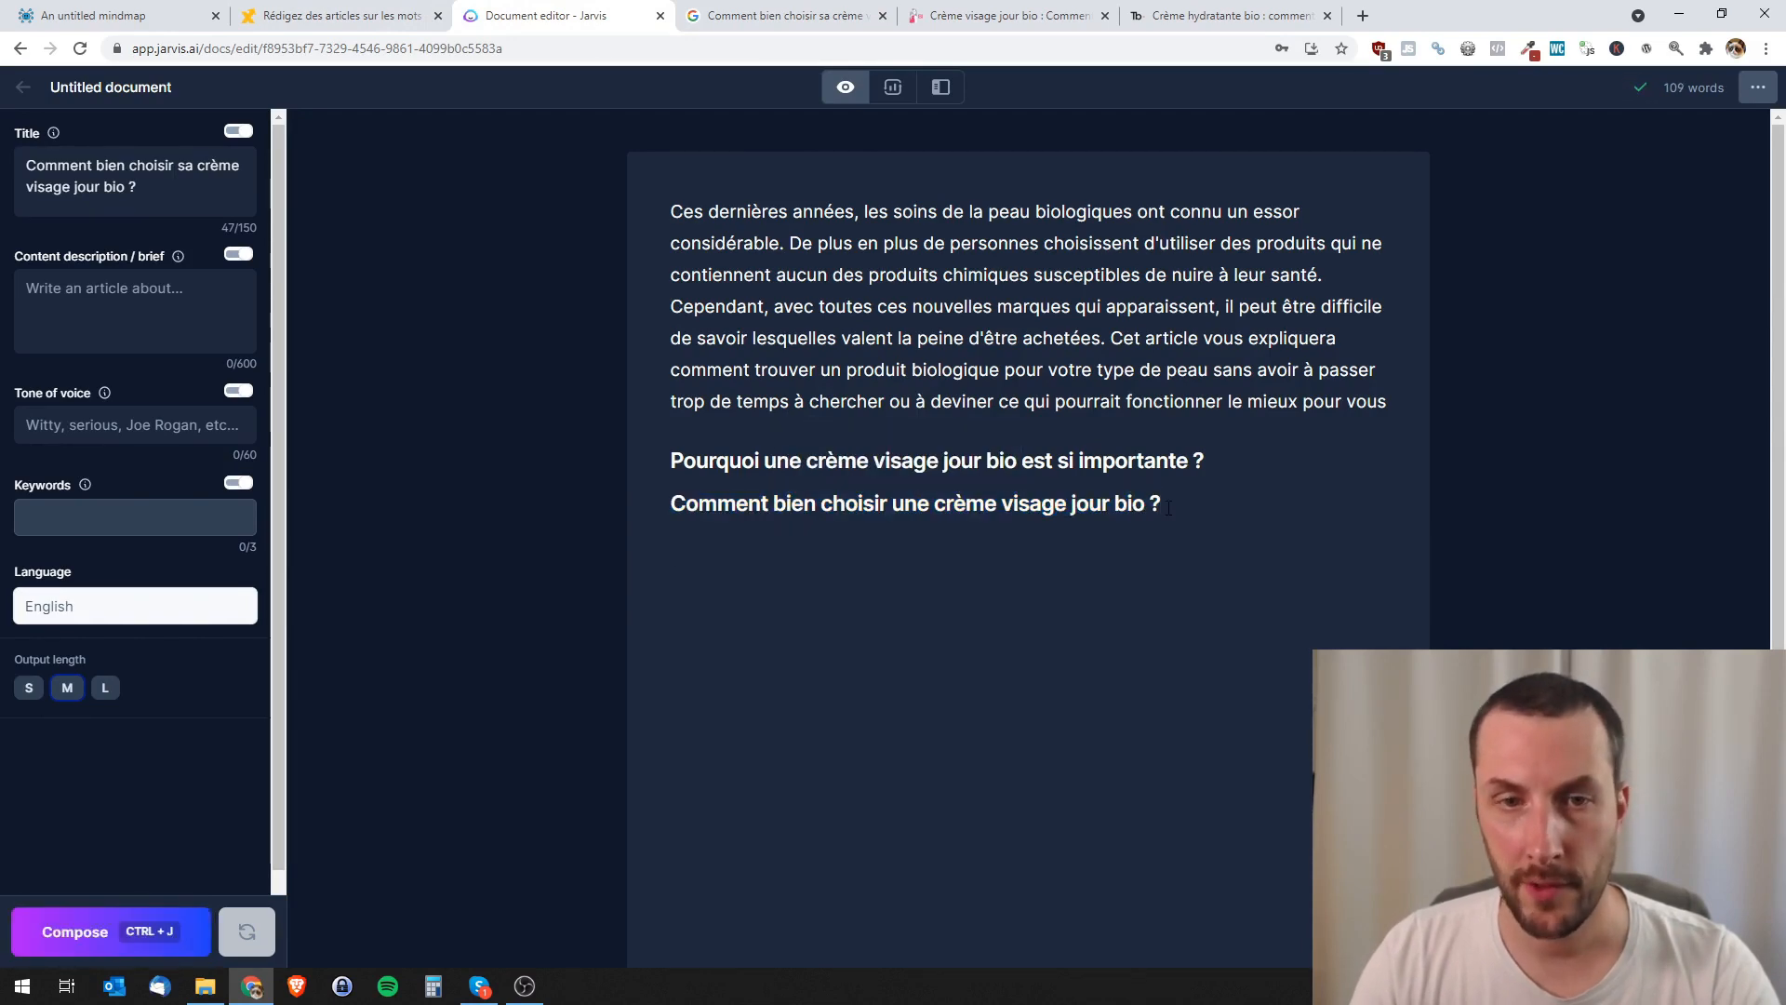
- Examine how the biotyfullbox.fr and monvanityideal.com articles structure their sections on skin types
{"action": "left_click", "coordinate": [772, 16]}
{"action": "left_click", "coordinate": [1014, 16]}
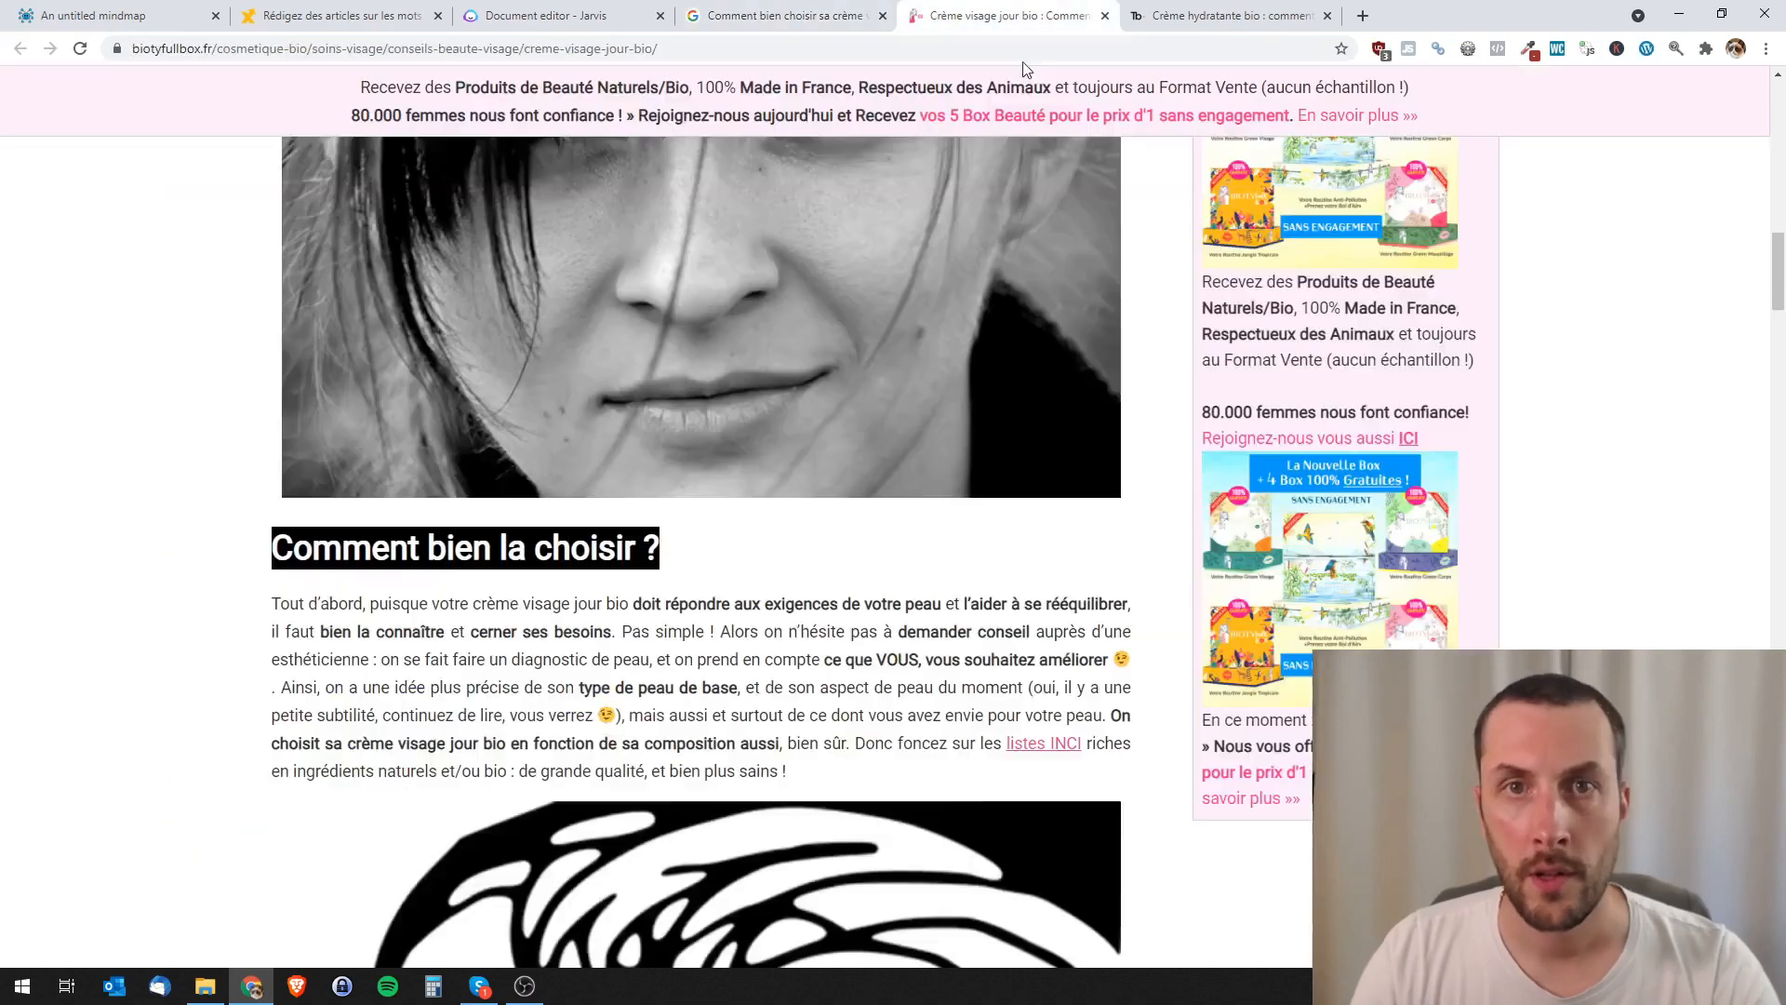
{"action": "scroll", "coordinate": [740, 662], "scroll_direction": "down", "scroll_amount": 20}
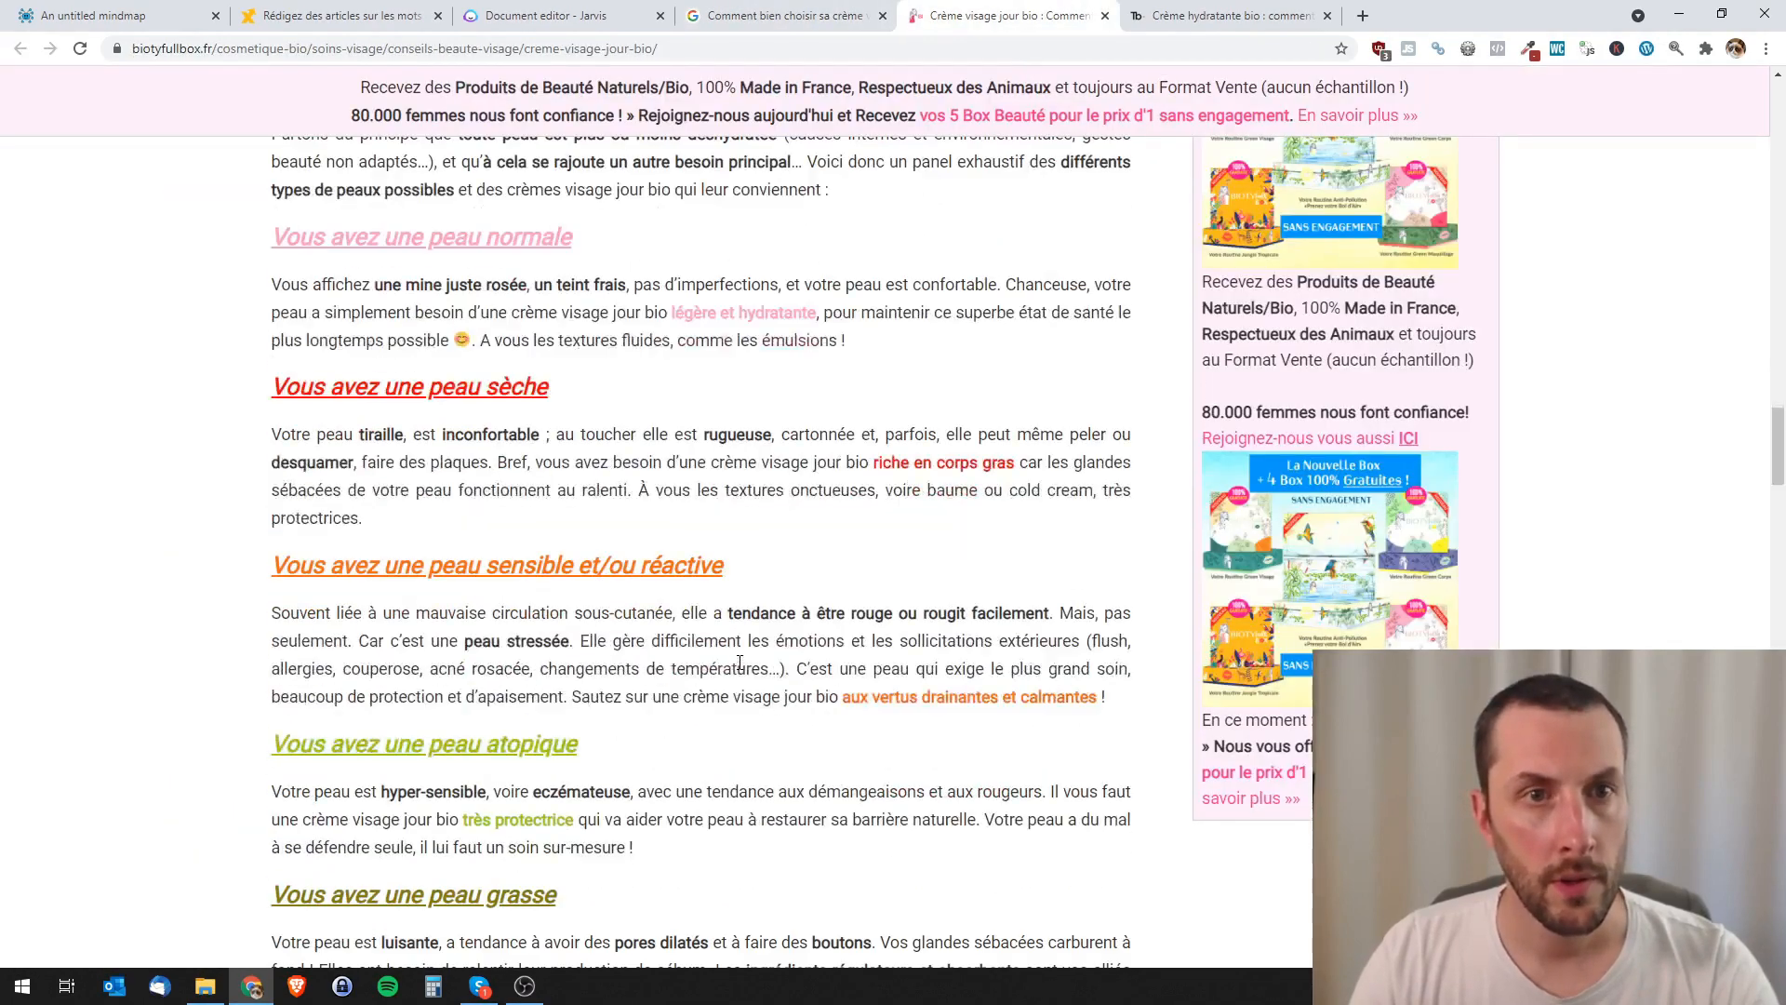
{"action": "scroll", "coordinate": [739, 662], "scroll_direction": "down", "scroll_amount": 5}
{"action": "scroll", "coordinate": [731, 597], "scroll_direction": "up", "scroll_amount": 7}
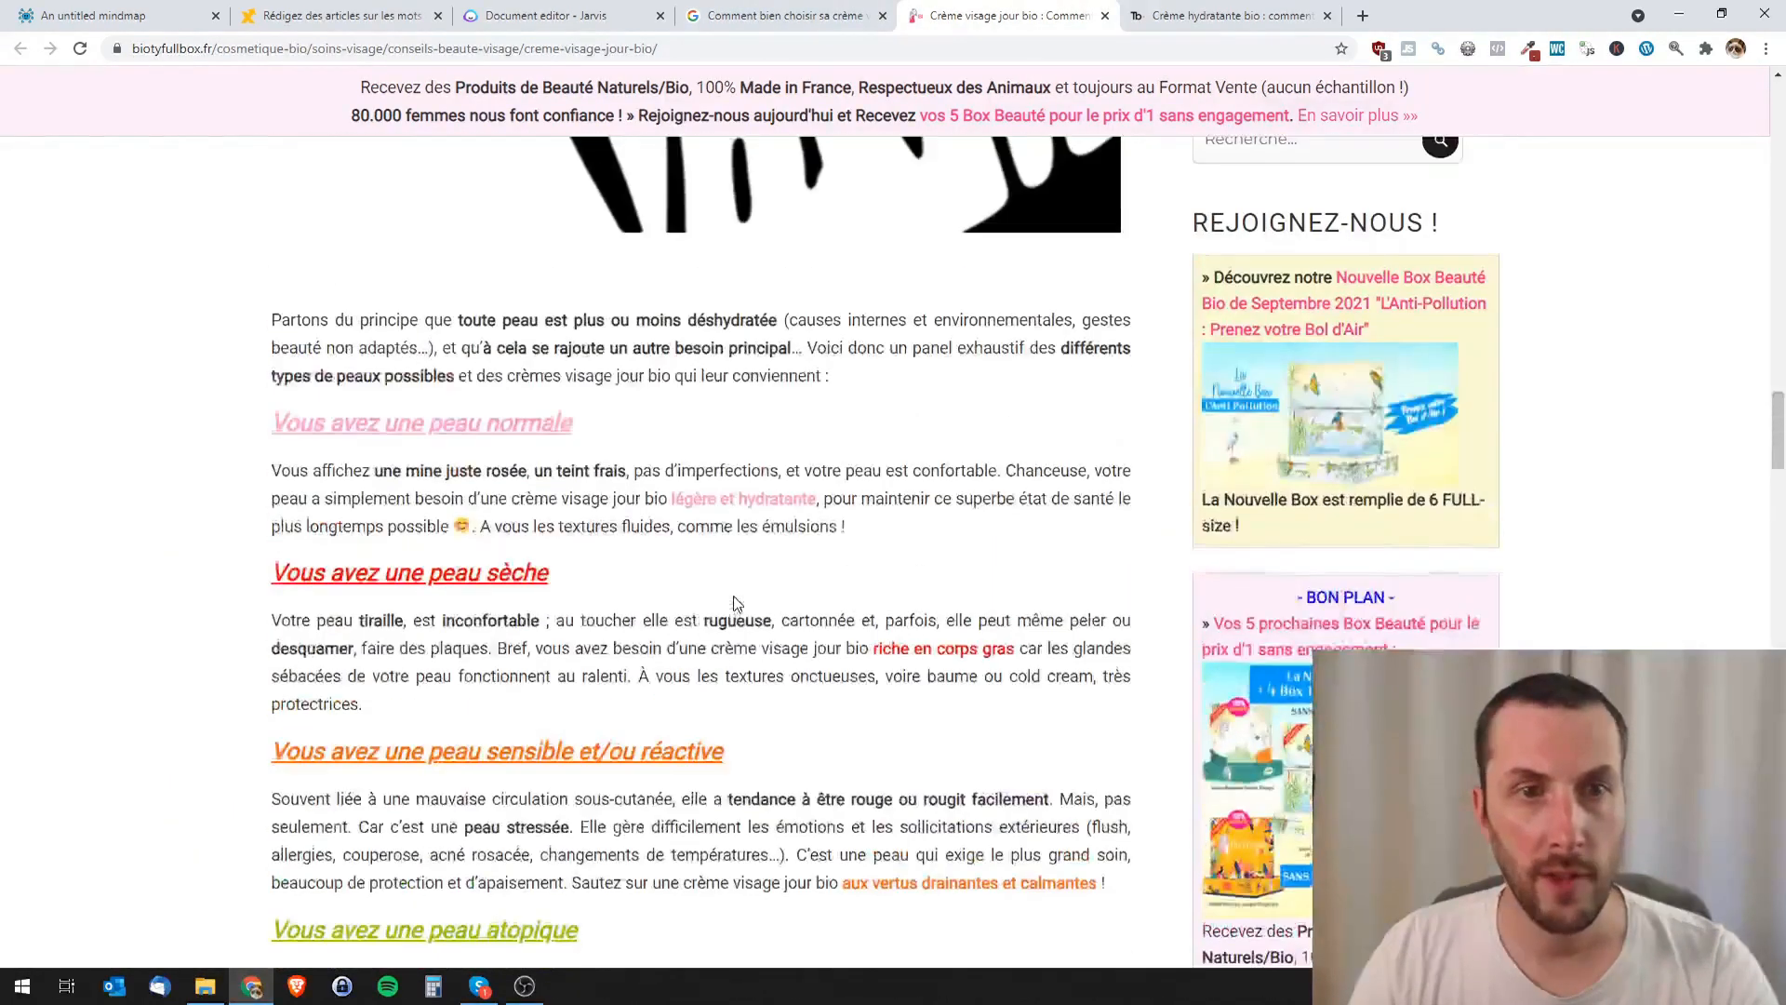
{"action": "scroll", "coordinate": [735, 600], "scroll_direction": "down", "scroll_amount": 7}
{"action": "scroll", "coordinate": [729, 589], "scroll_direction": "up", "scroll_amount": 1}
{"action": "left_click", "coordinate": [1219, 16]}
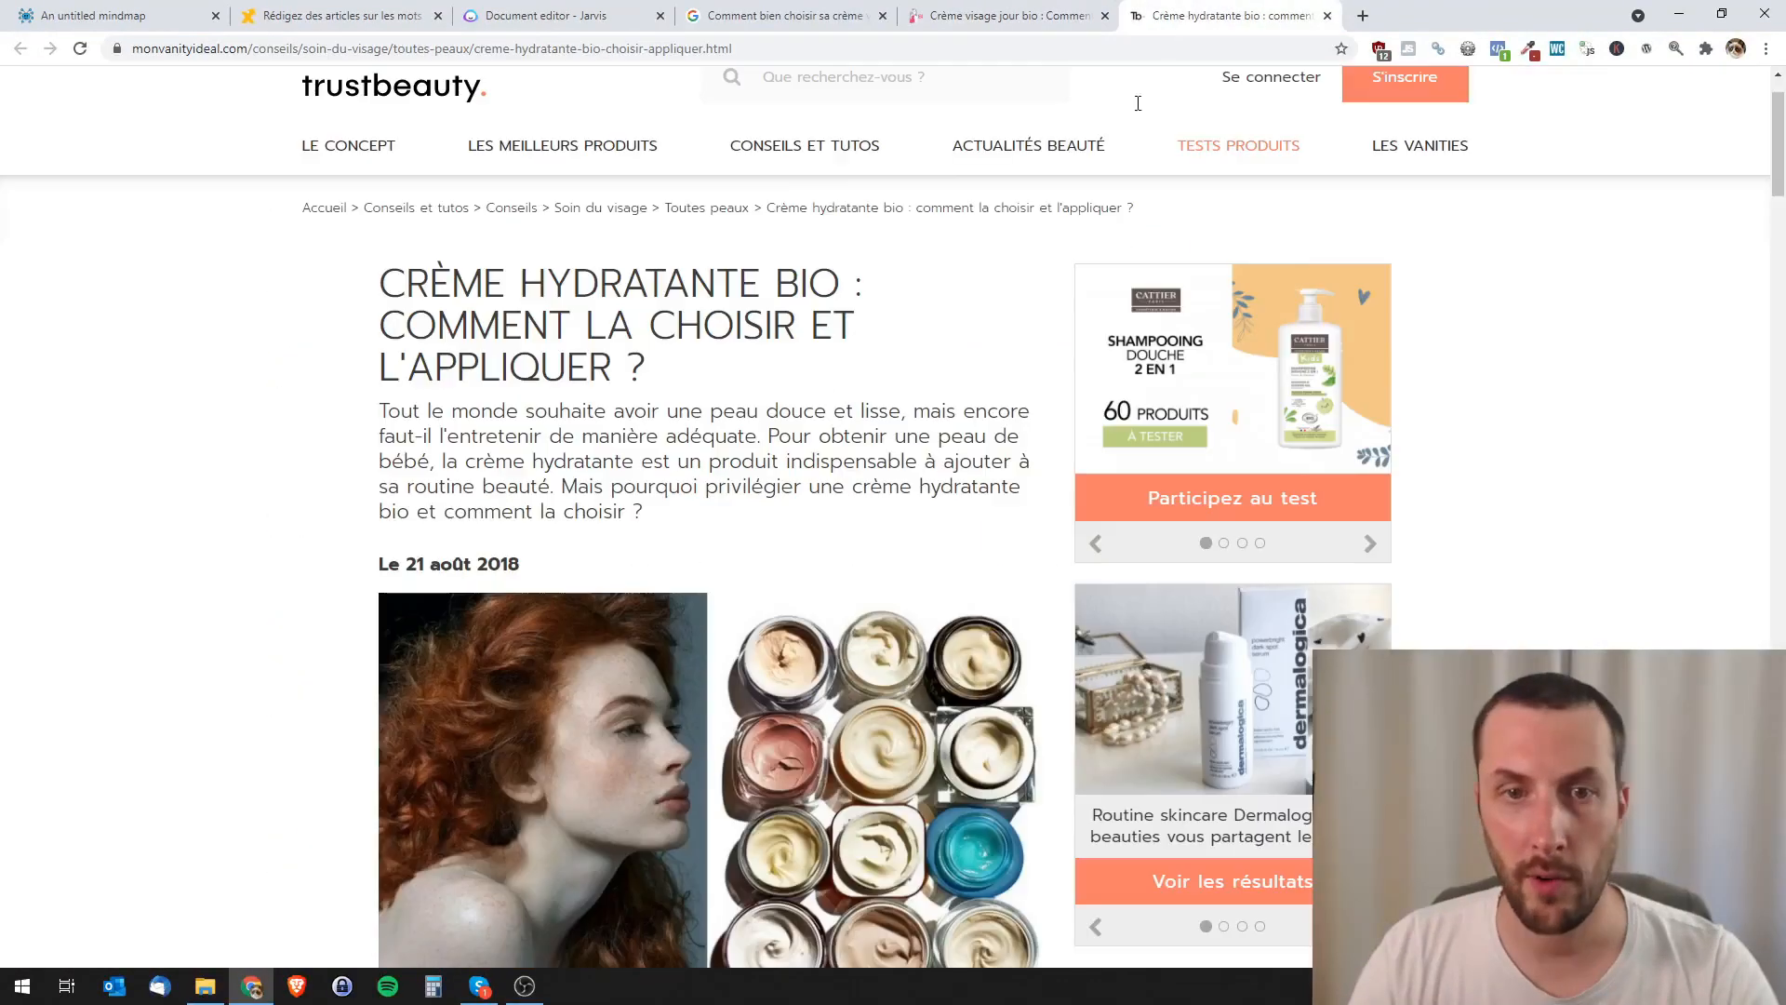
{"action": "scroll", "coordinate": [718, 655], "scroll_direction": "down", "scroll_amount": 13}
{"action": "scroll", "coordinate": [712, 628], "scroll_direction": "up", "scroll_amount": 4}
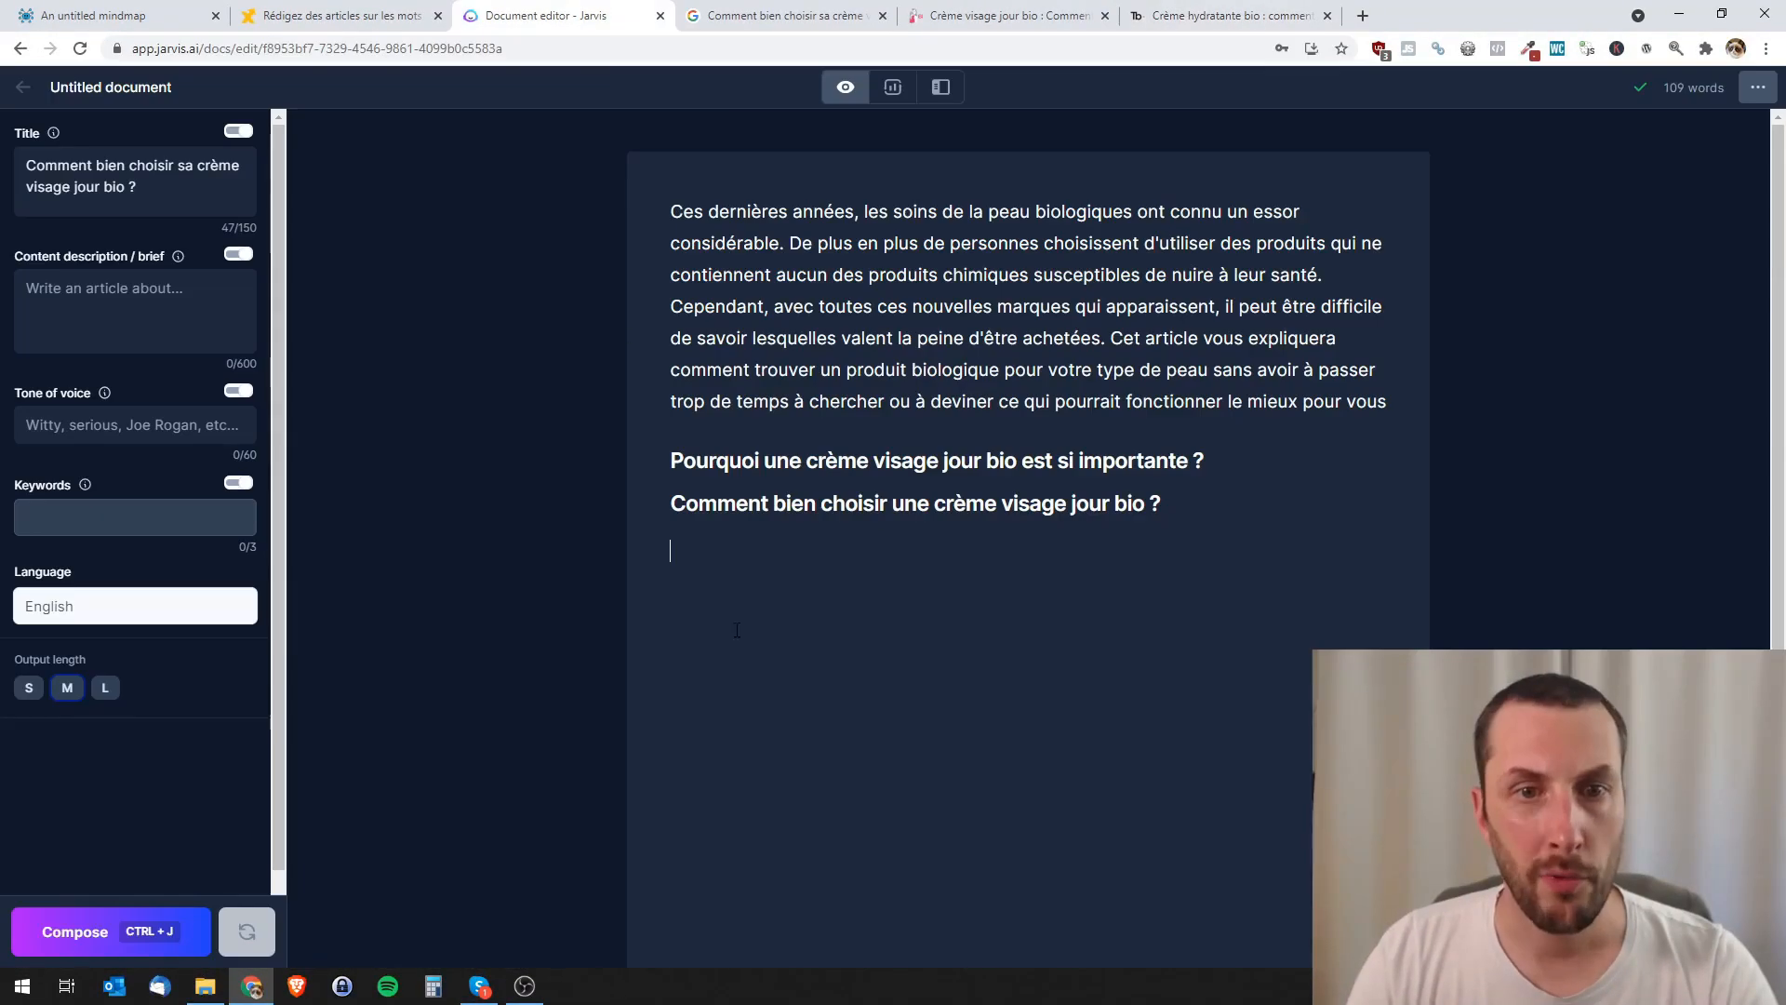
- Add the H2 heading "Les différents types de peau :" below the second heading in the Jarvis document and start a new line under it
{"action": "type", "text": "Les d"}
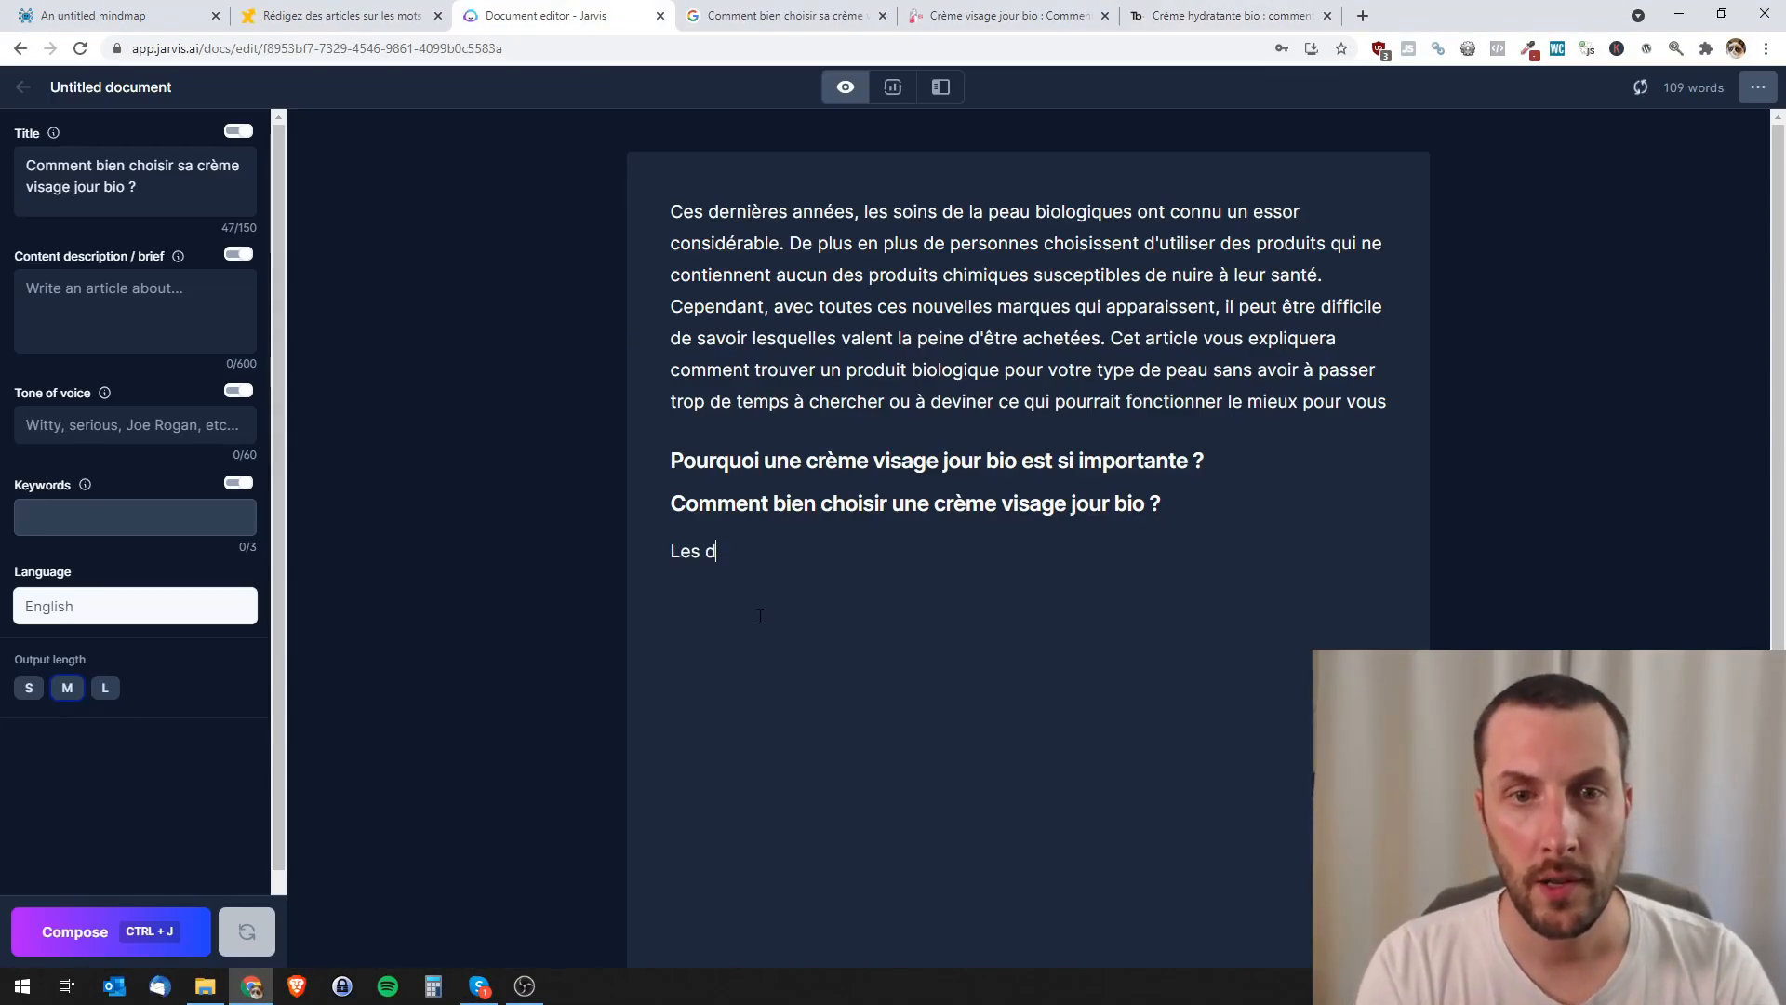
{"action": "type", "text": "ifféren"}
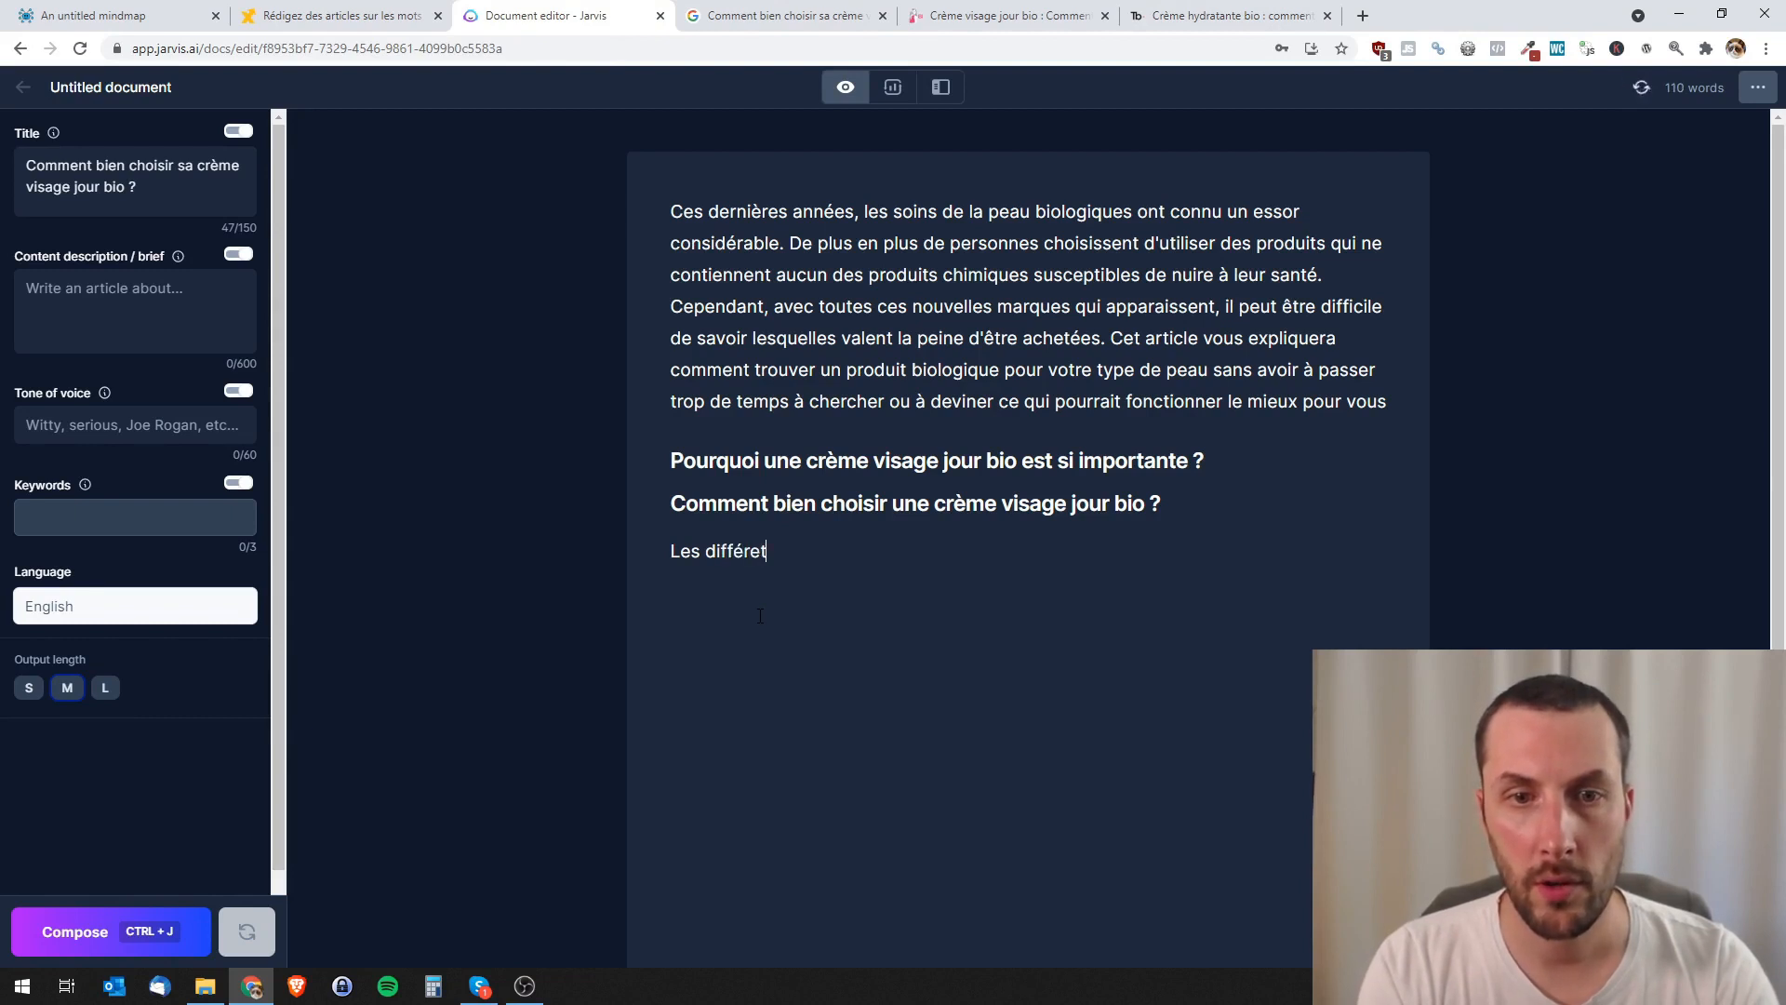
{"action": "type", "text": "ts types"}
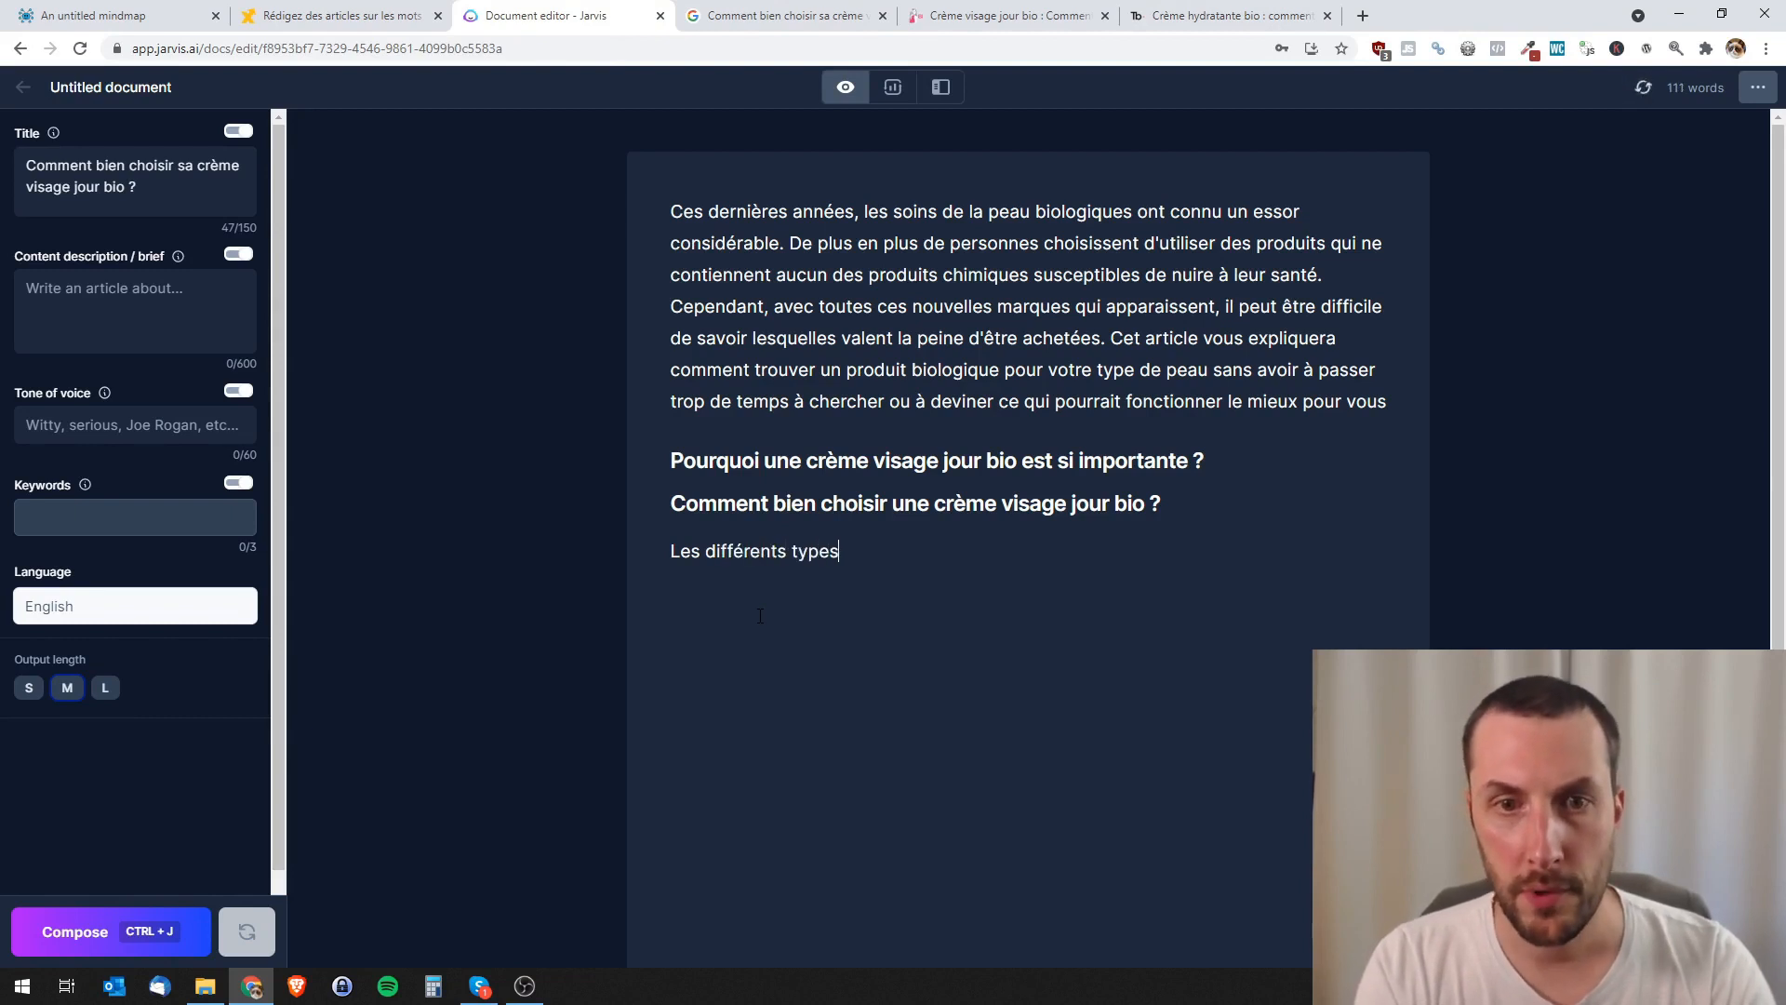
{"action": "type", "text": " de peau :"}
{"action": "key", "text": "shift+Home"}
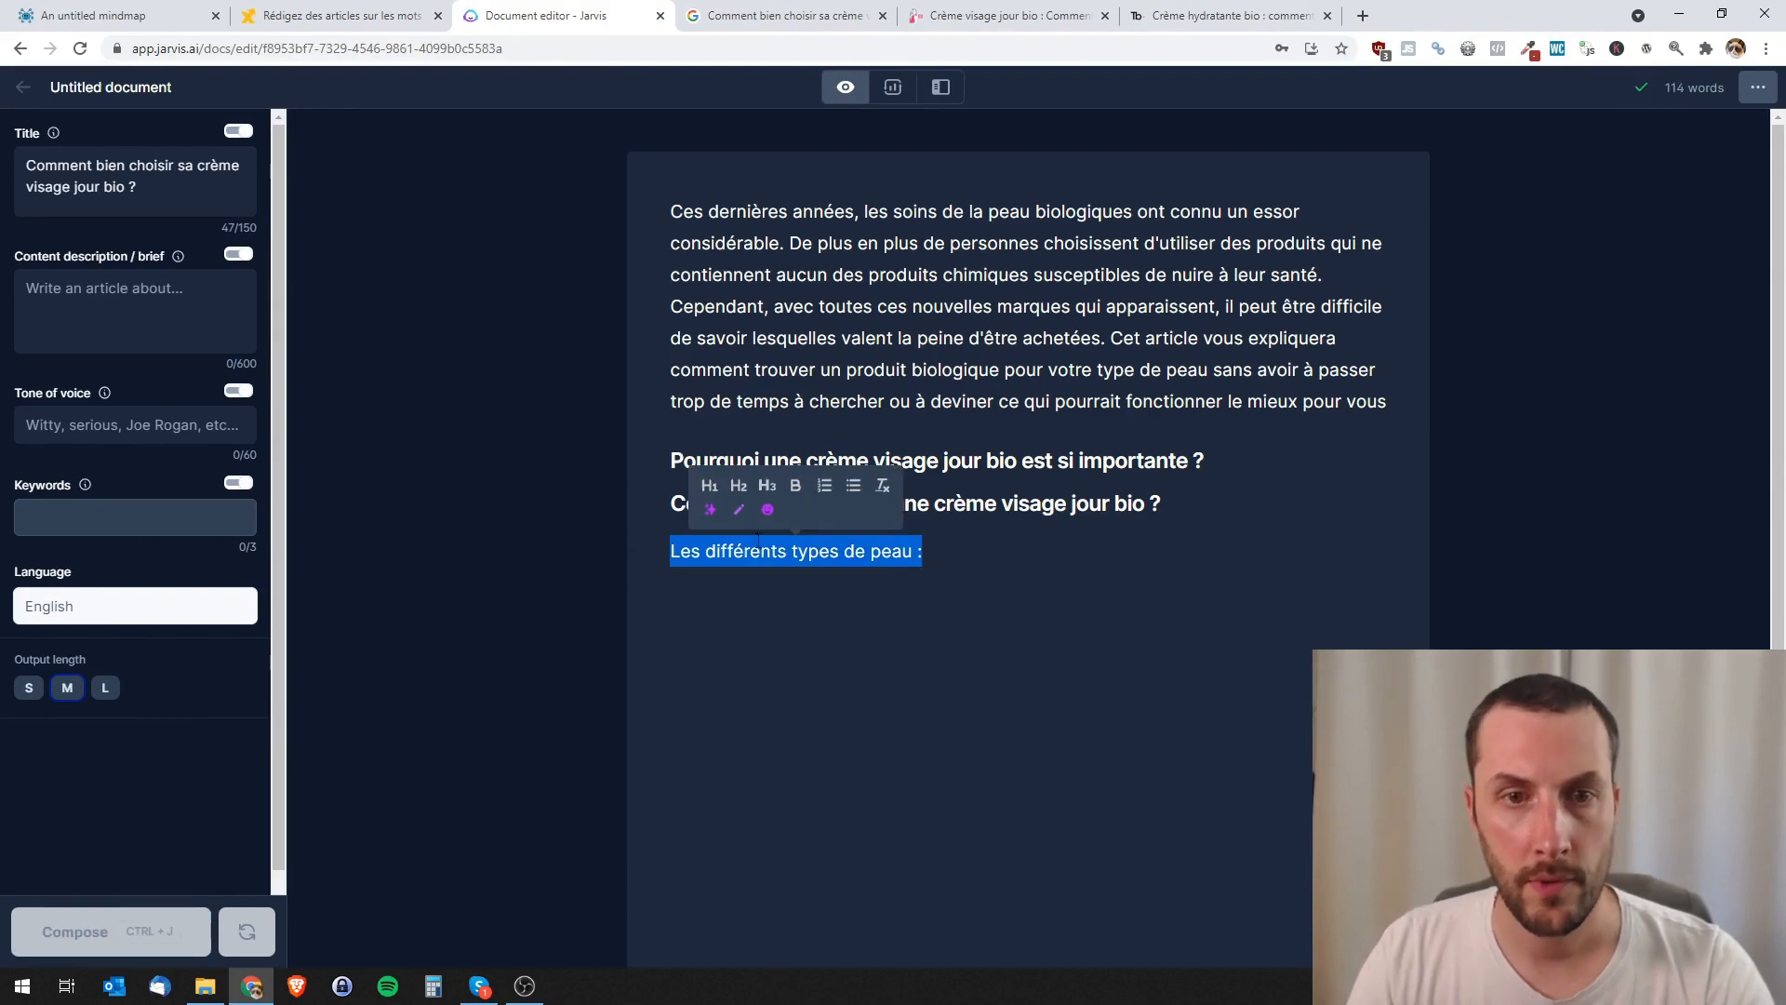
{"action": "left_click", "coordinate": [738, 486]}
{"action": "left_click", "coordinate": [988, 550]}
{"action": "key", "text": "Return"}
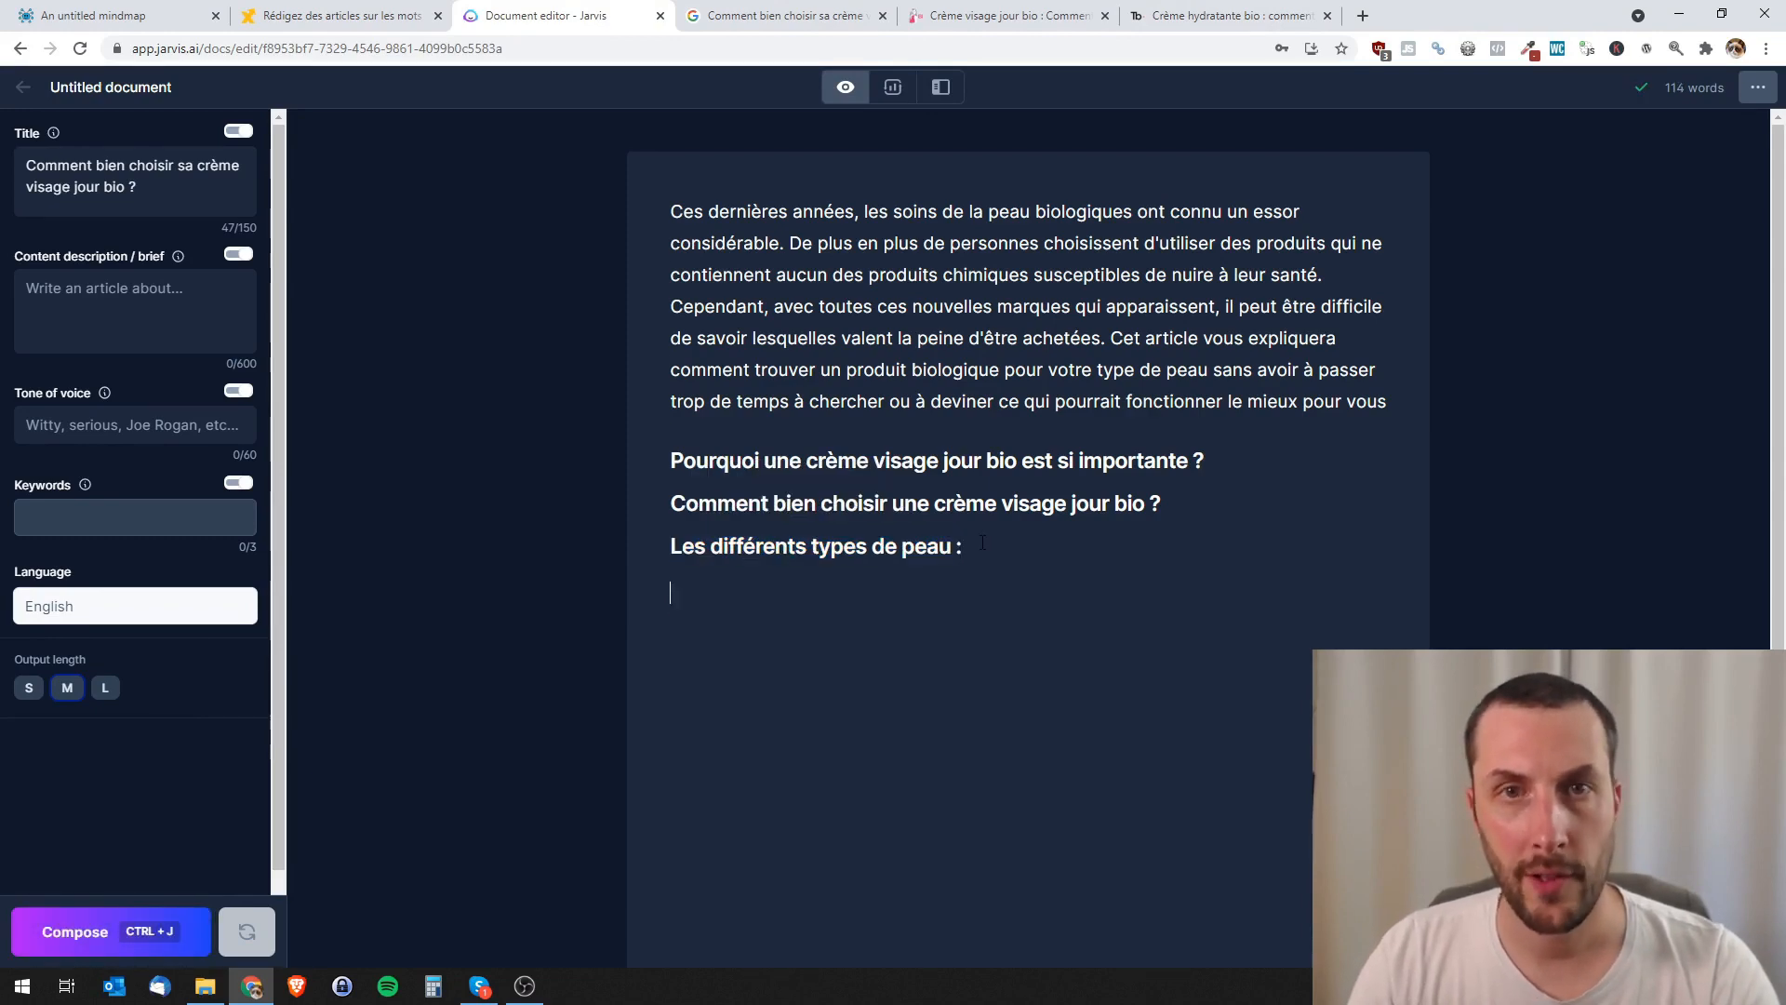
- Copy "Peau grasse" from the monvanityideal.com article and paste it as plain text under "Les différents types de peau :" in the Jarvis document
{"action": "left_click", "coordinate": [1188, 15]}
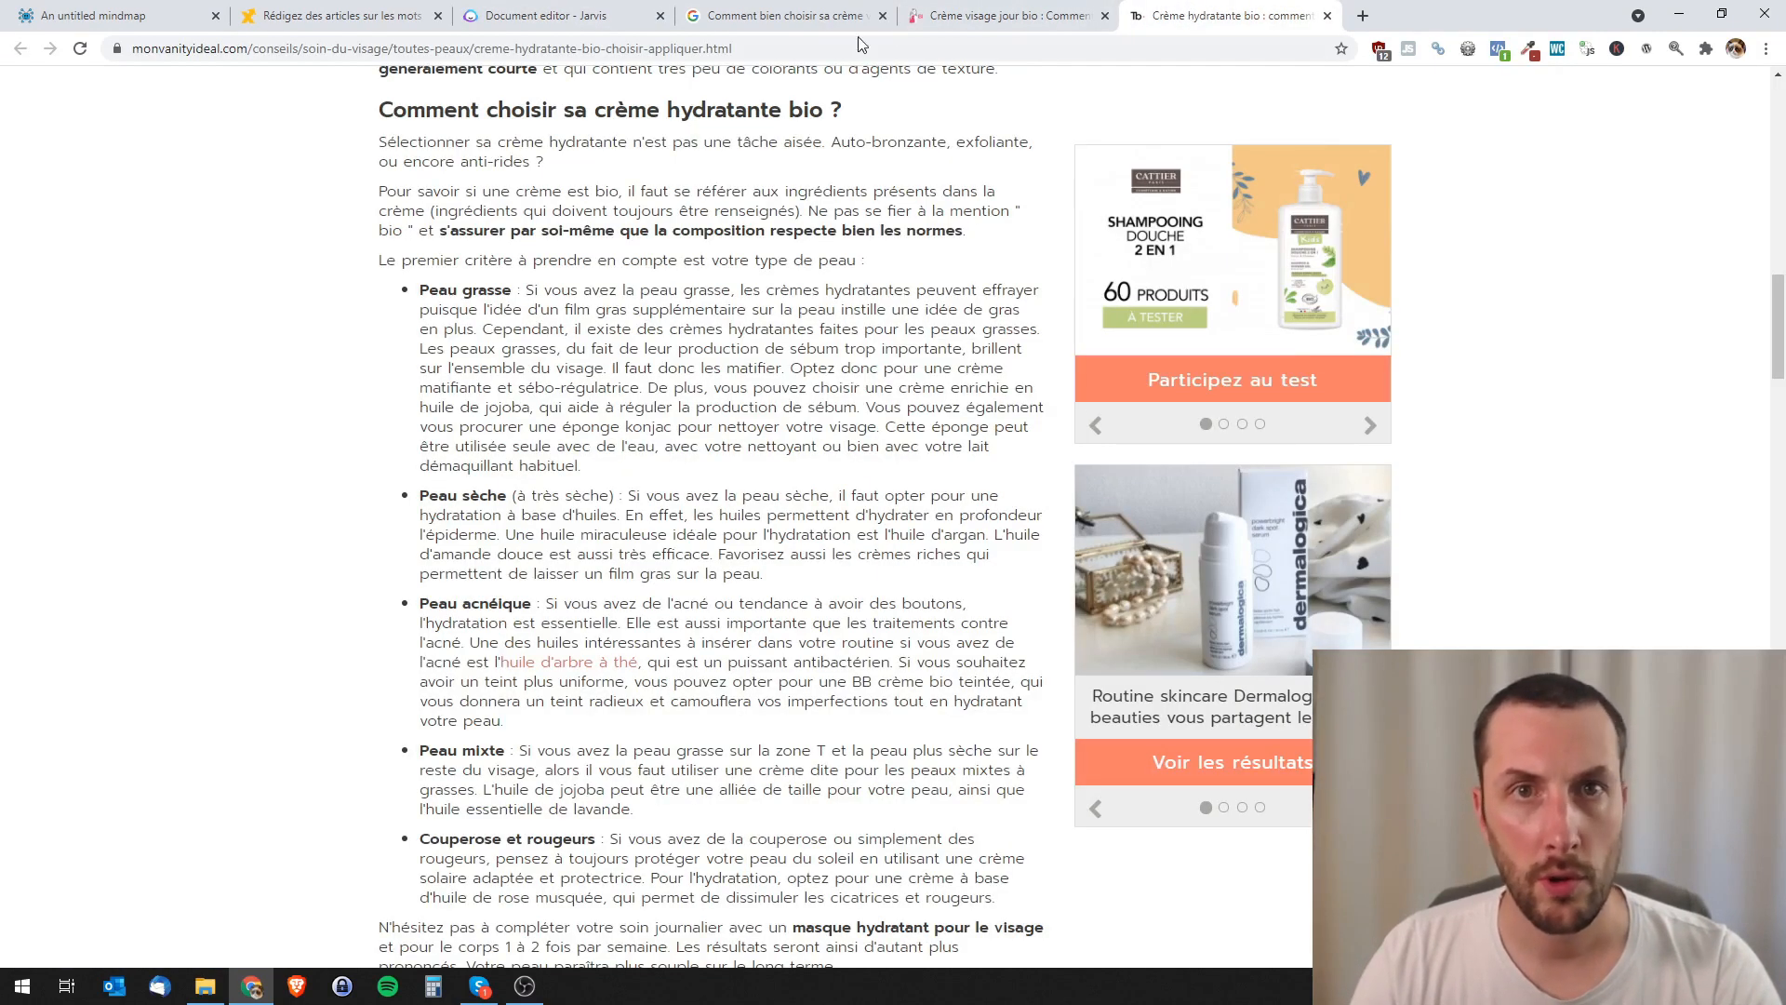
{"action": "left_click_drag", "start_coordinate": [421, 293], "coordinate": [511, 293]}
{"action": "key", "text": "ctrl+c"}
{"action": "left_click", "coordinate": [626, 11]}
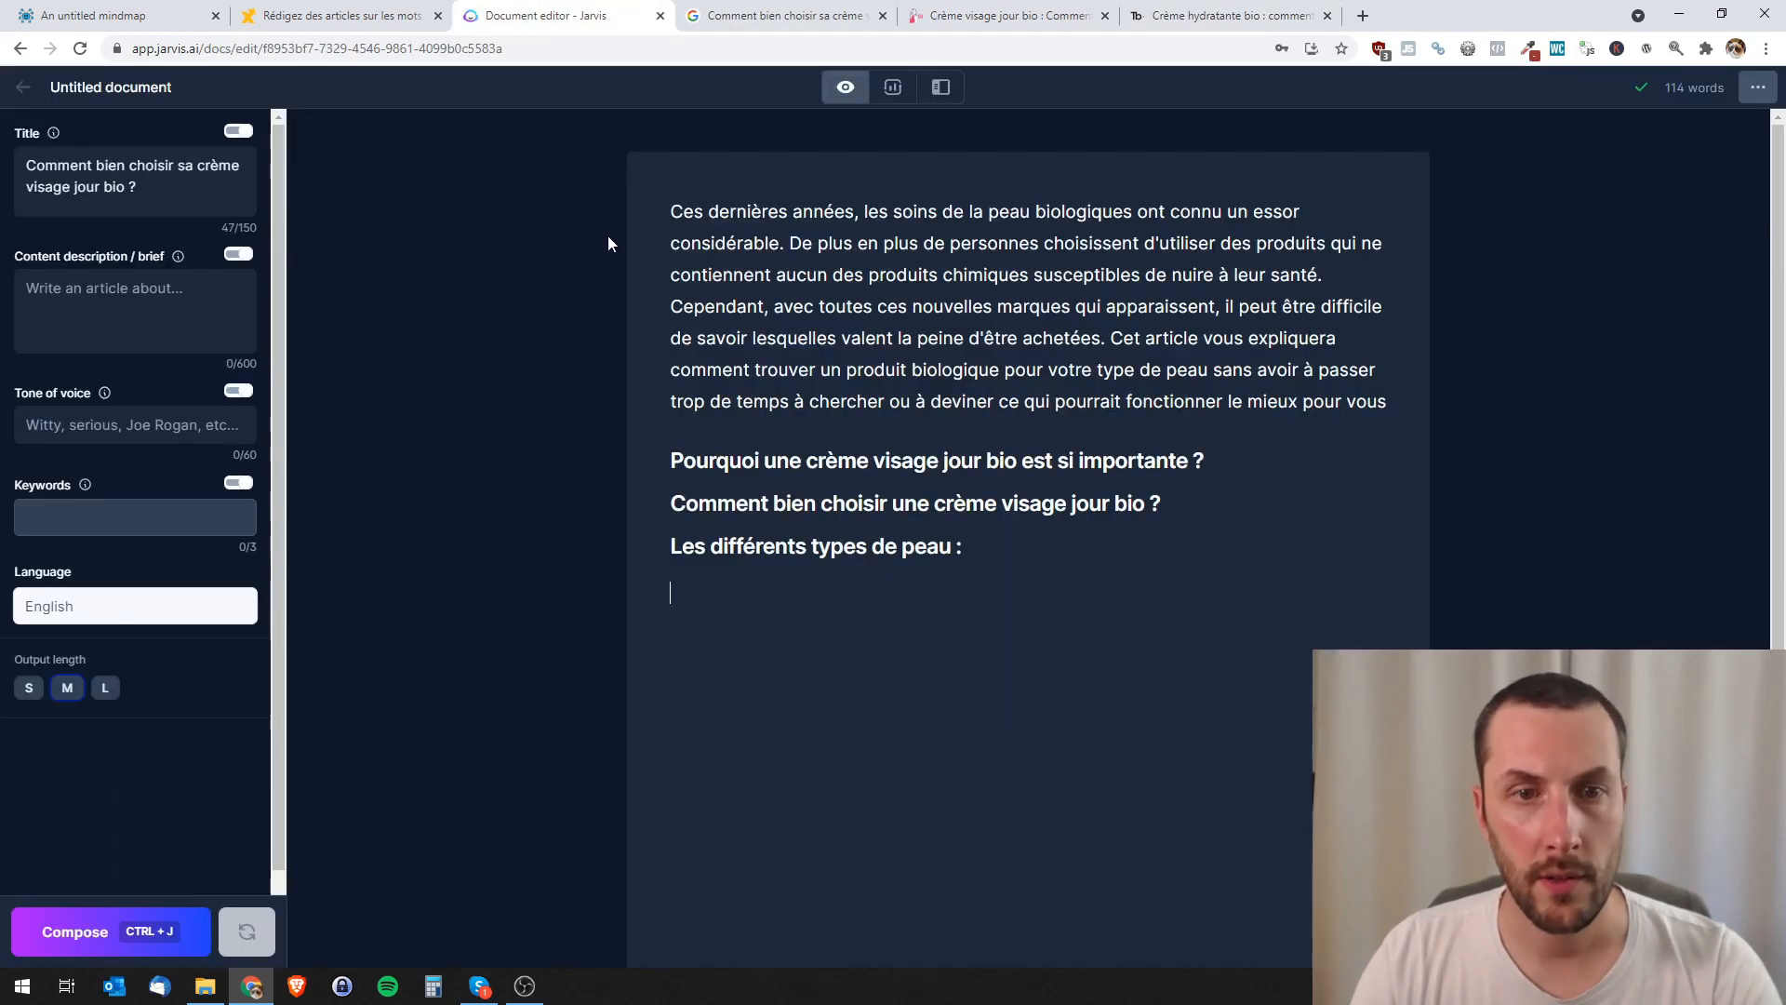
{"action": "key", "text": "ctrl+v"}
{"action": "key", "text": "ctrl+z"}
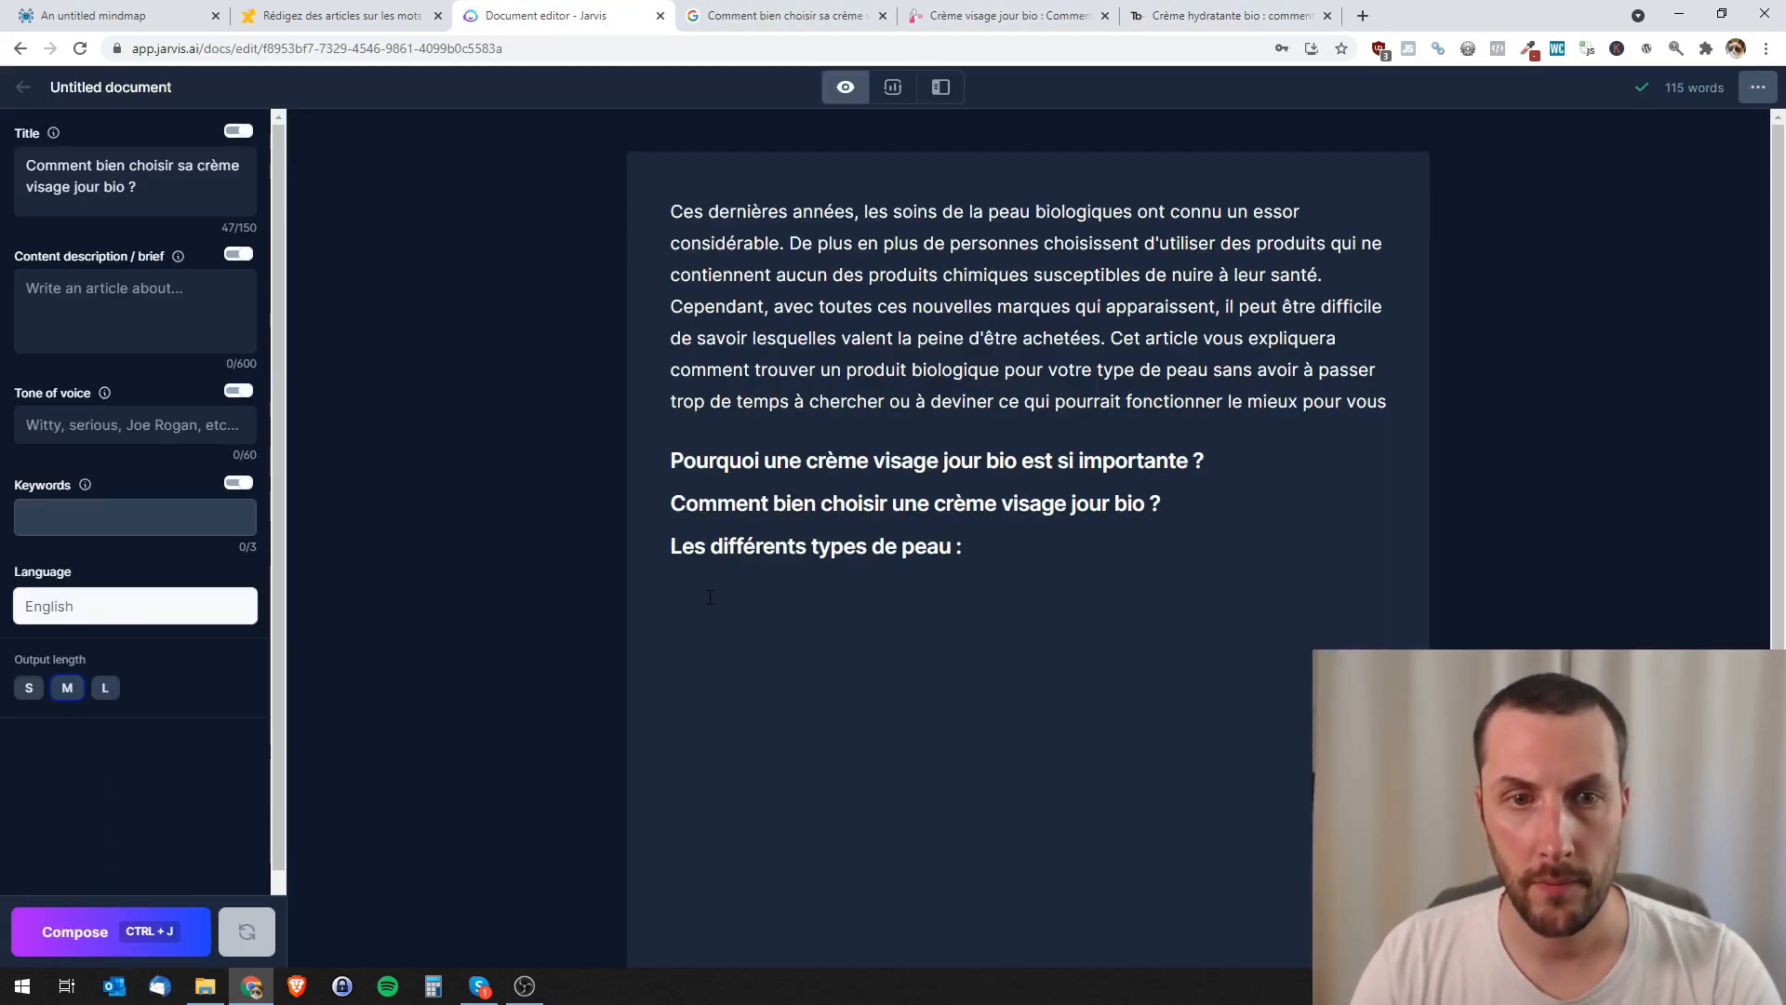
{"action": "right_click", "coordinate": [707, 591]}
{"action": "left_click", "coordinate": [798, 755]}
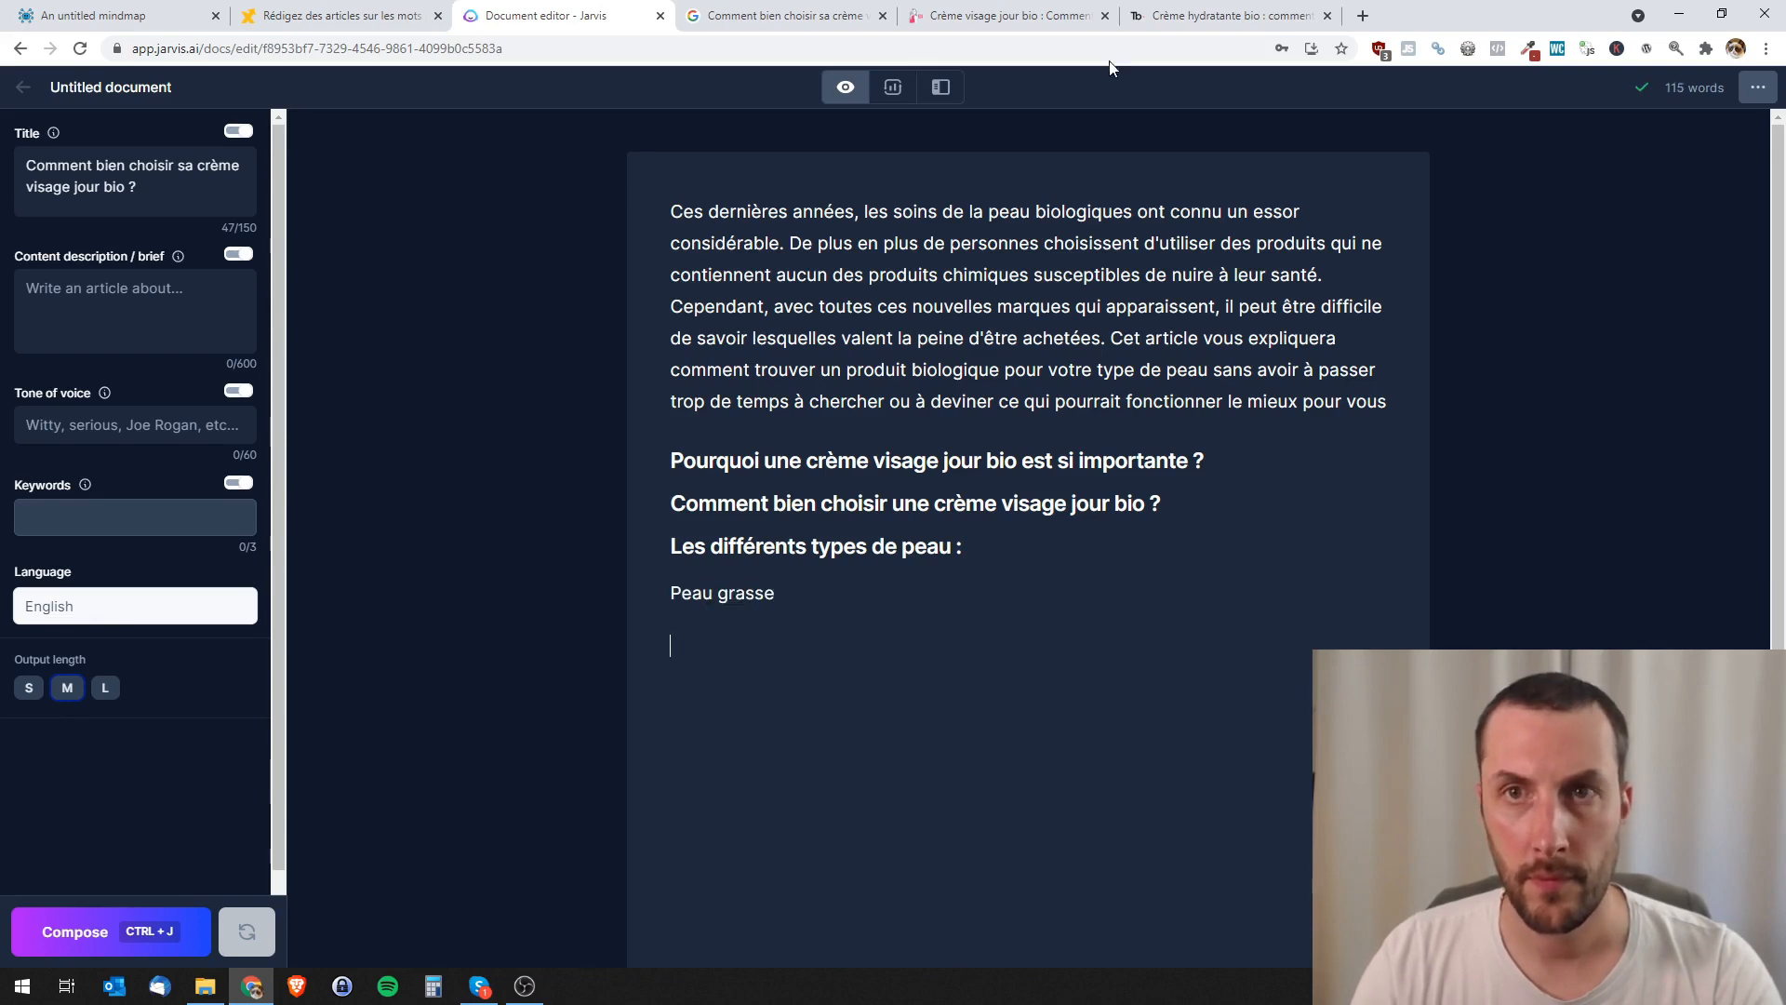
- Examine the skin type sections of the biotyfullbox.fr article and compare them with the monvanityideal.com article for further outline topics
{"action": "left_click", "coordinate": [1219, 14]}
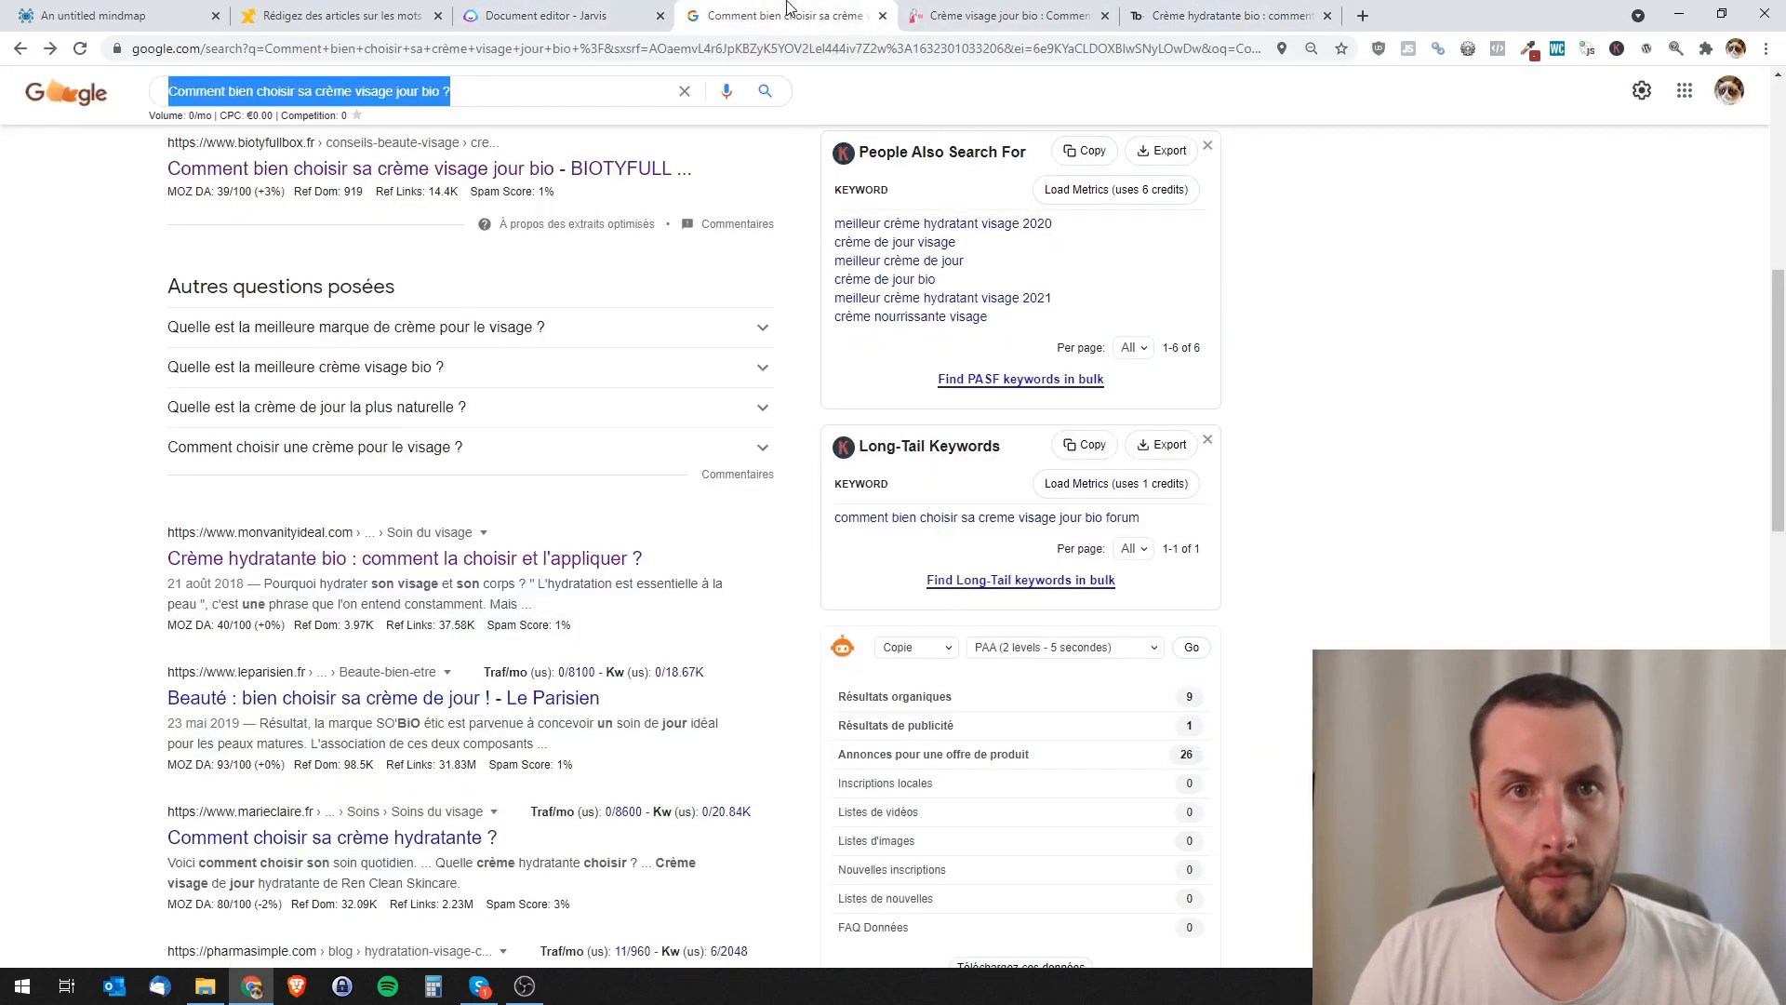
{"action": "left_click", "coordinate": [935, 9]}
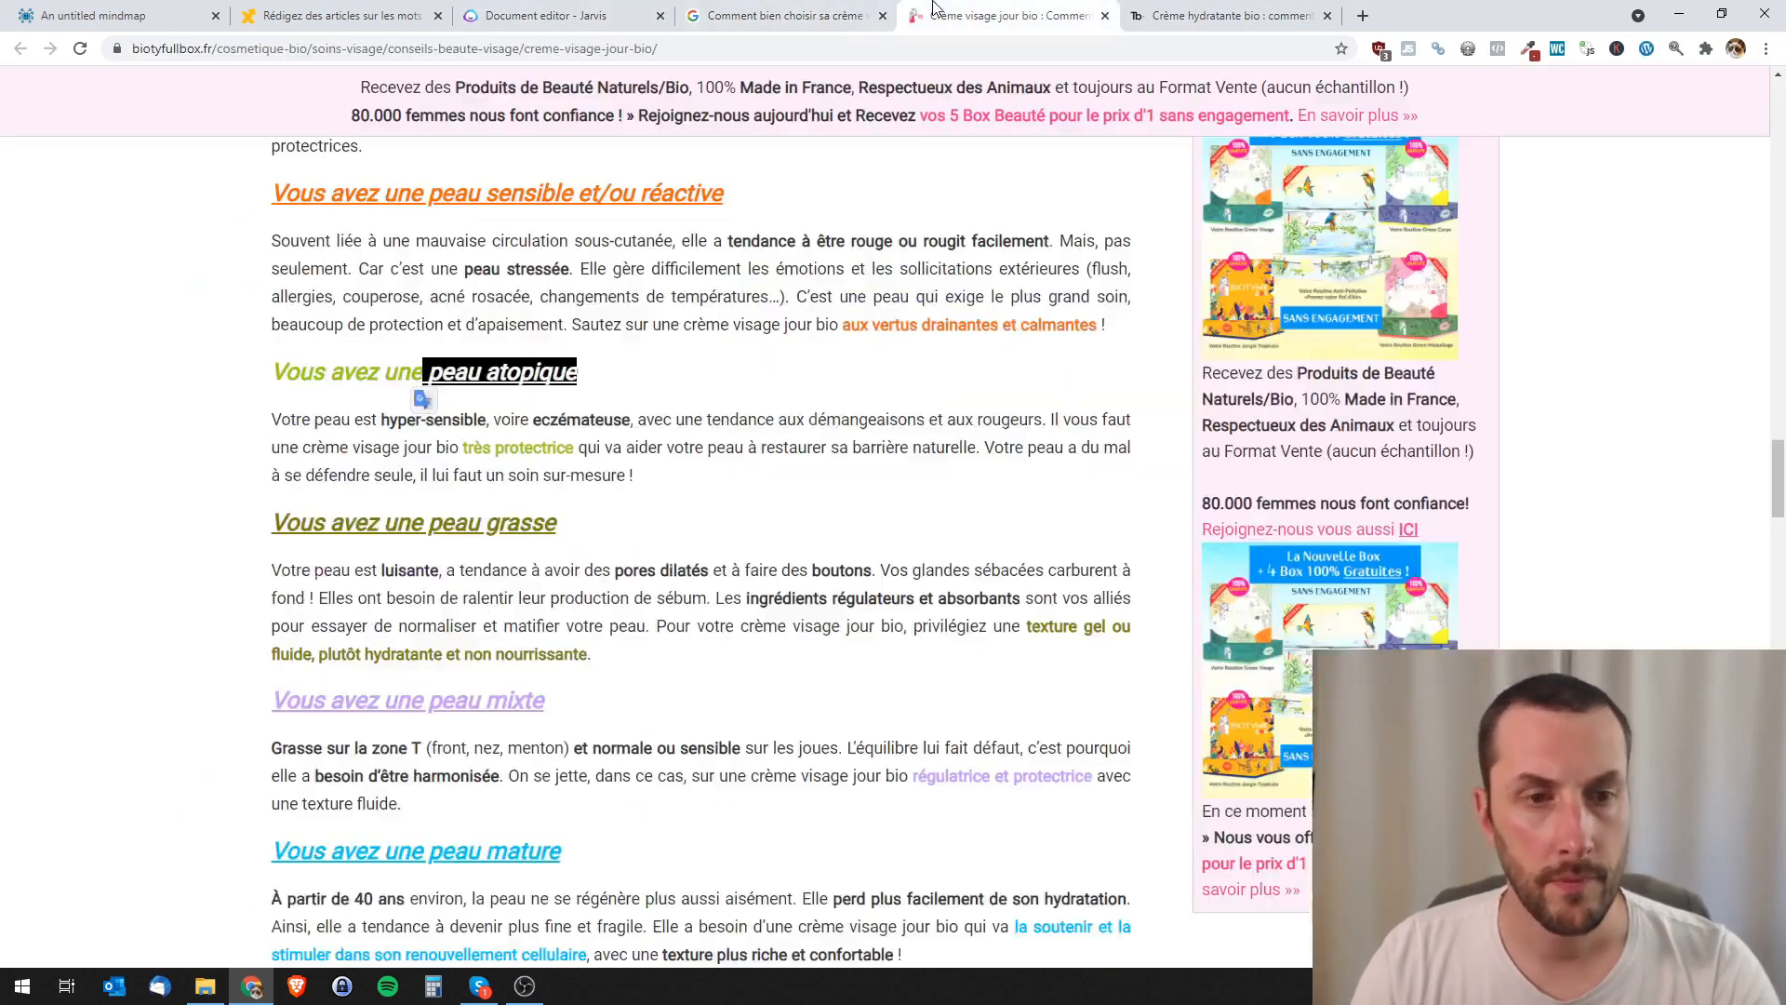
{"action": "scroll", "coordinate": [618, 642], "scroll_direction": "down", "scroll_amount": 3}
{"action": "scroll", "coordinate": [618, 634], "scroll_direction": "up", "scroll_amount": 5}
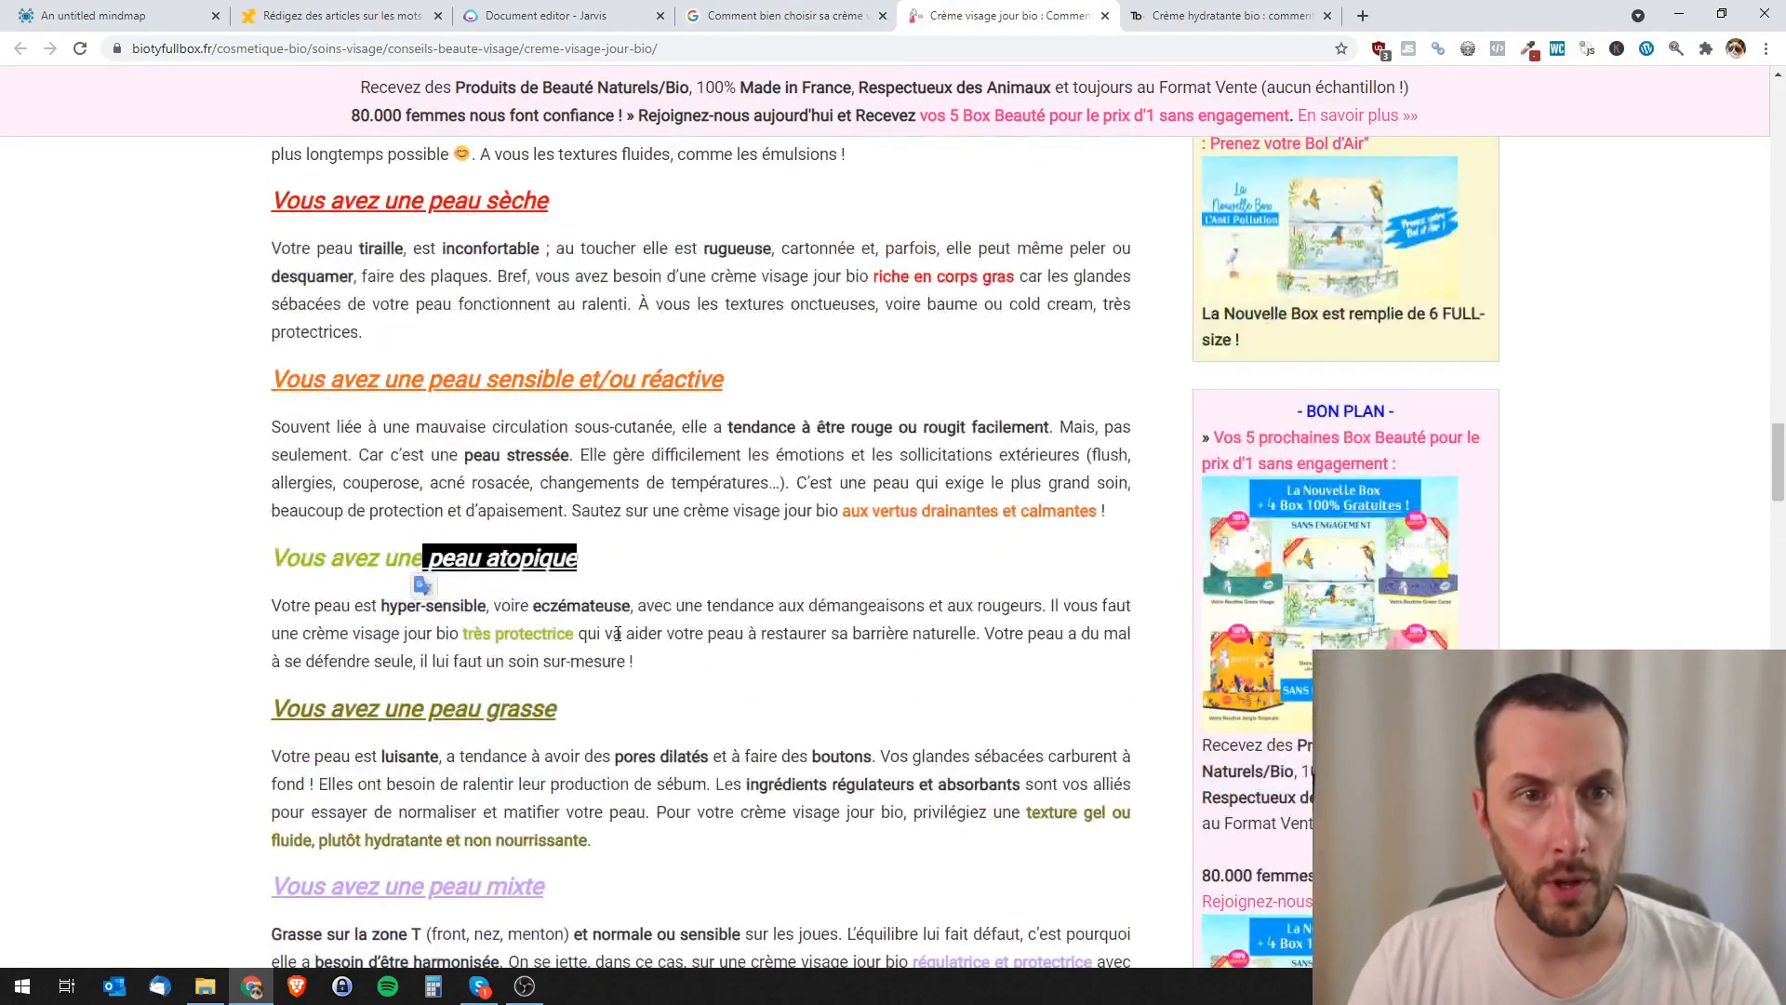
{"action": "scroll", "coordinate": [618, 633], "scroll_direction": "up", "scroll_amount": 2}
{"action": "scroll", "coordinate": [814, 463], "scroll_direction": "down", "scroll_amount": 15}
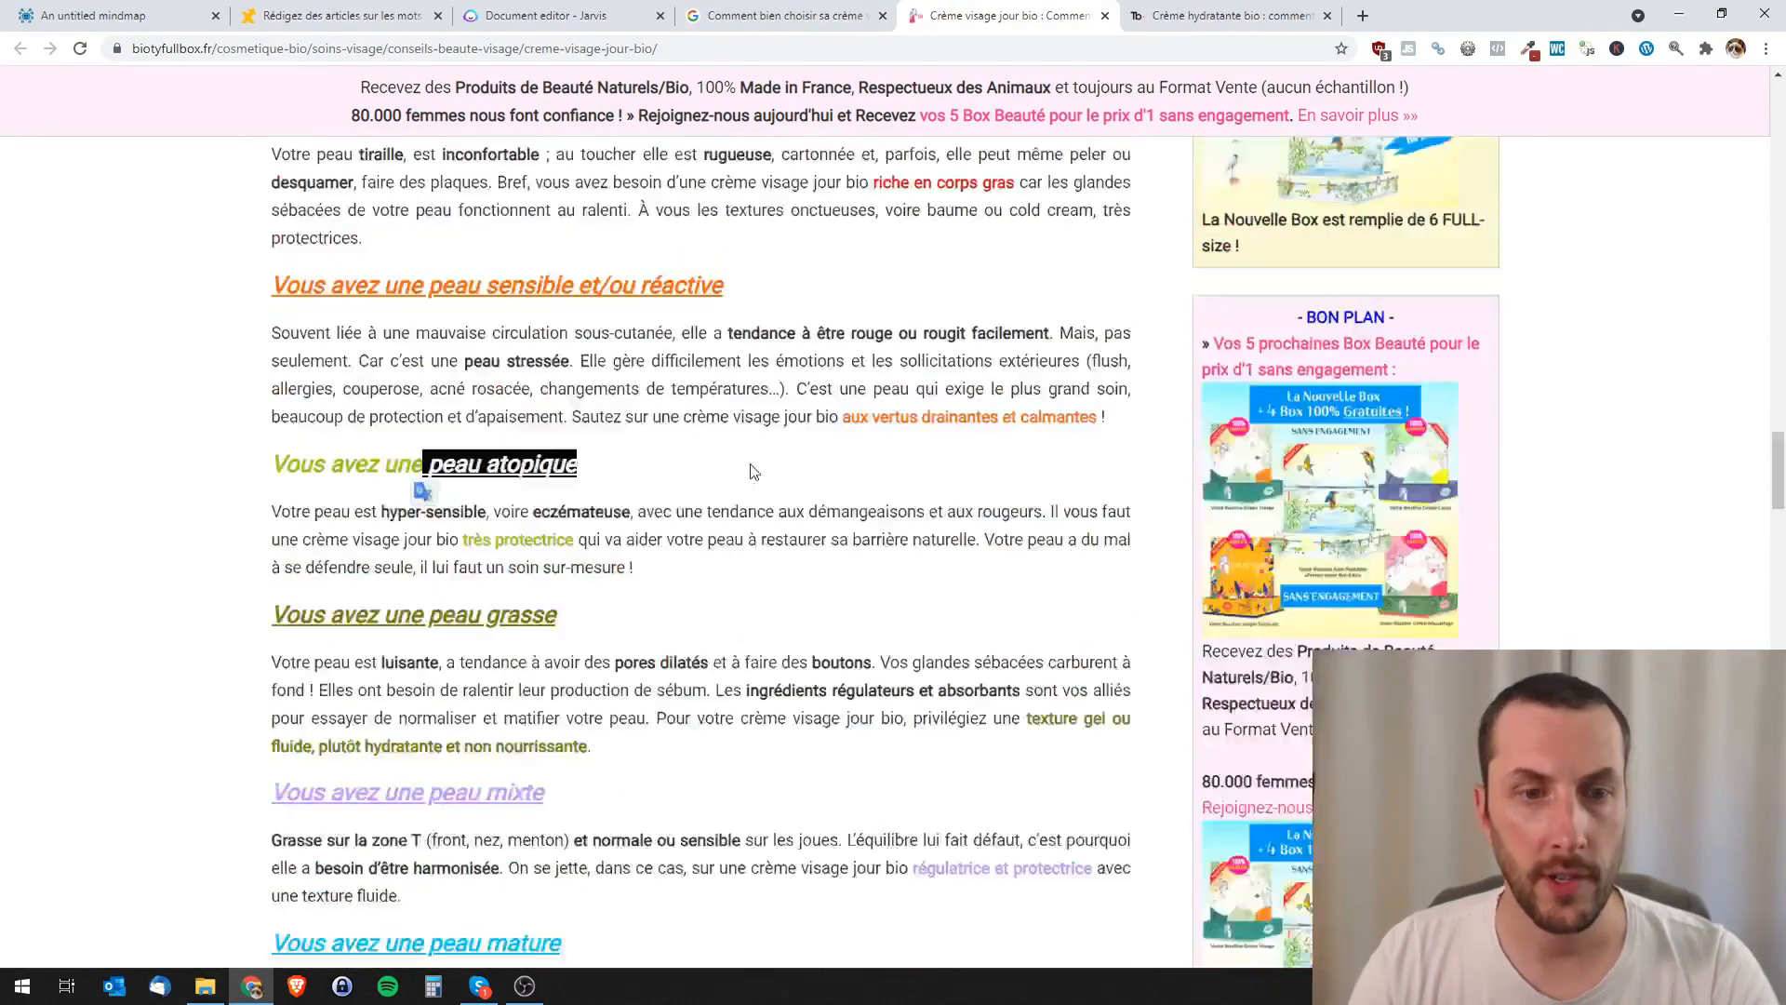
{"action": "key", "text": "ctrl+Tab"}
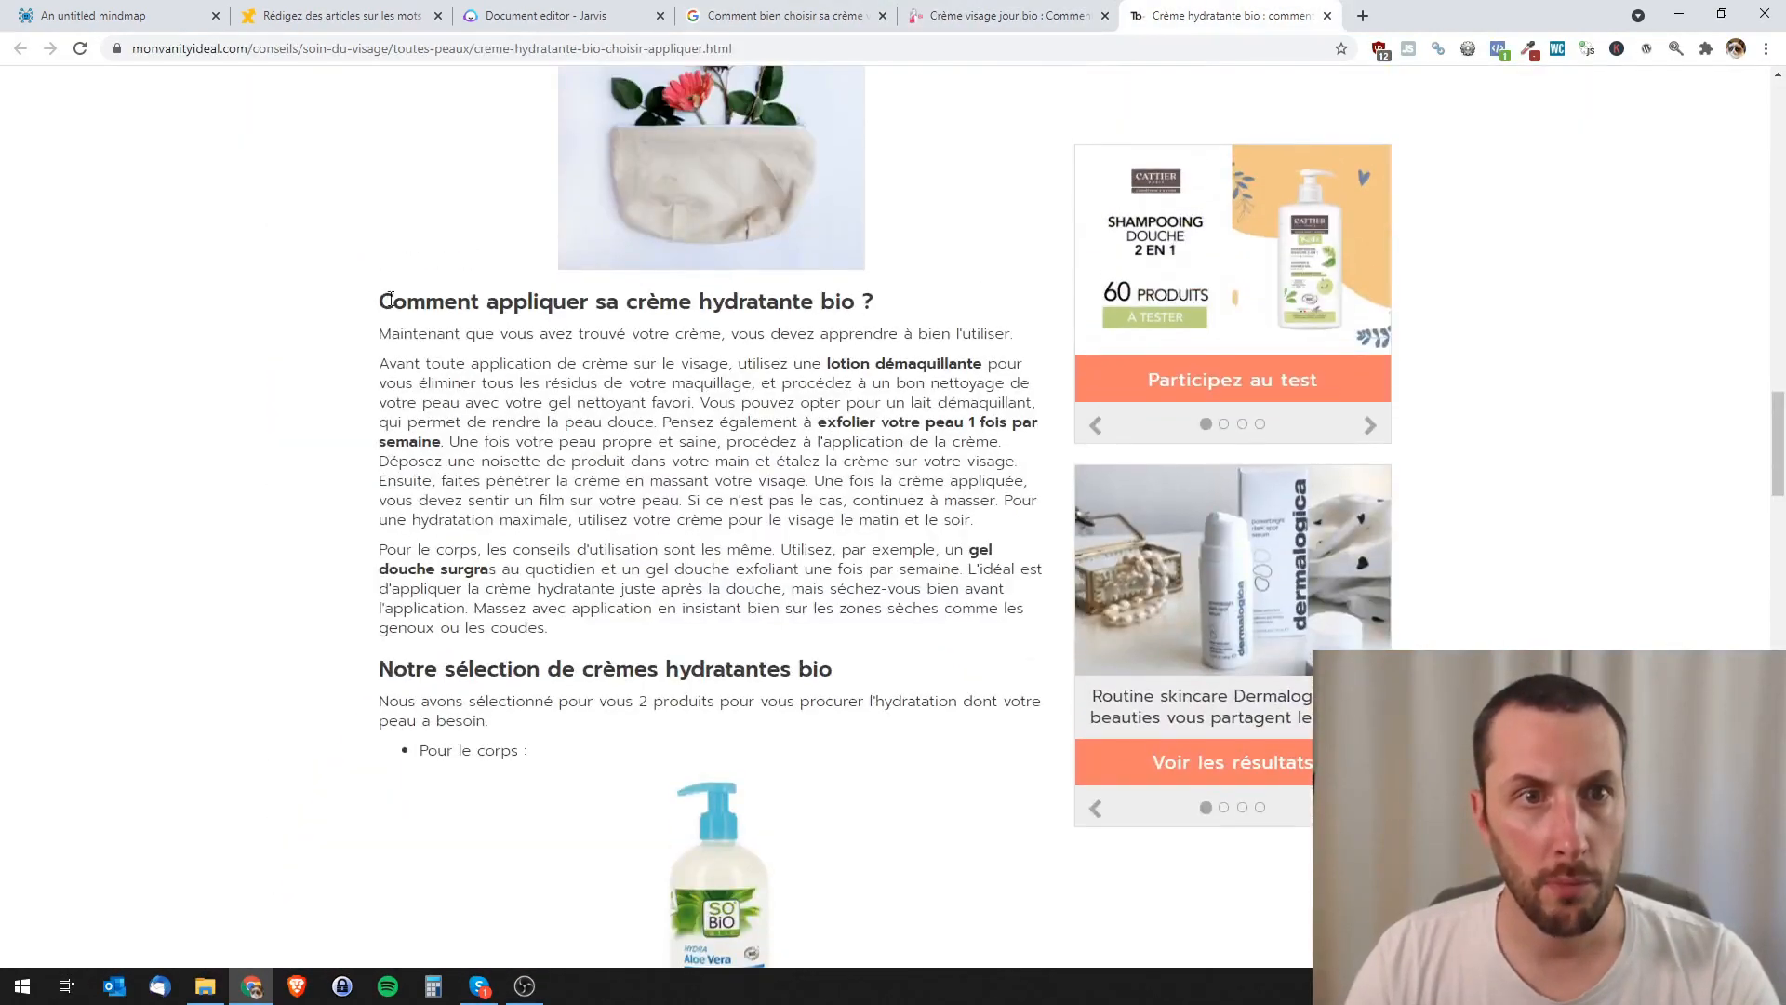
- Copy the heading "Comment appliquer sa crème hydratante bio ?" from monvanityideal.com and paste it as plain text below "Peau atopique" in the Jarvis document
{"action": "left_click_drag", "start_coordinate": [379, 305], "coordinate": [900, 313]}
{"action": "key", "text": "ctrl+c"}
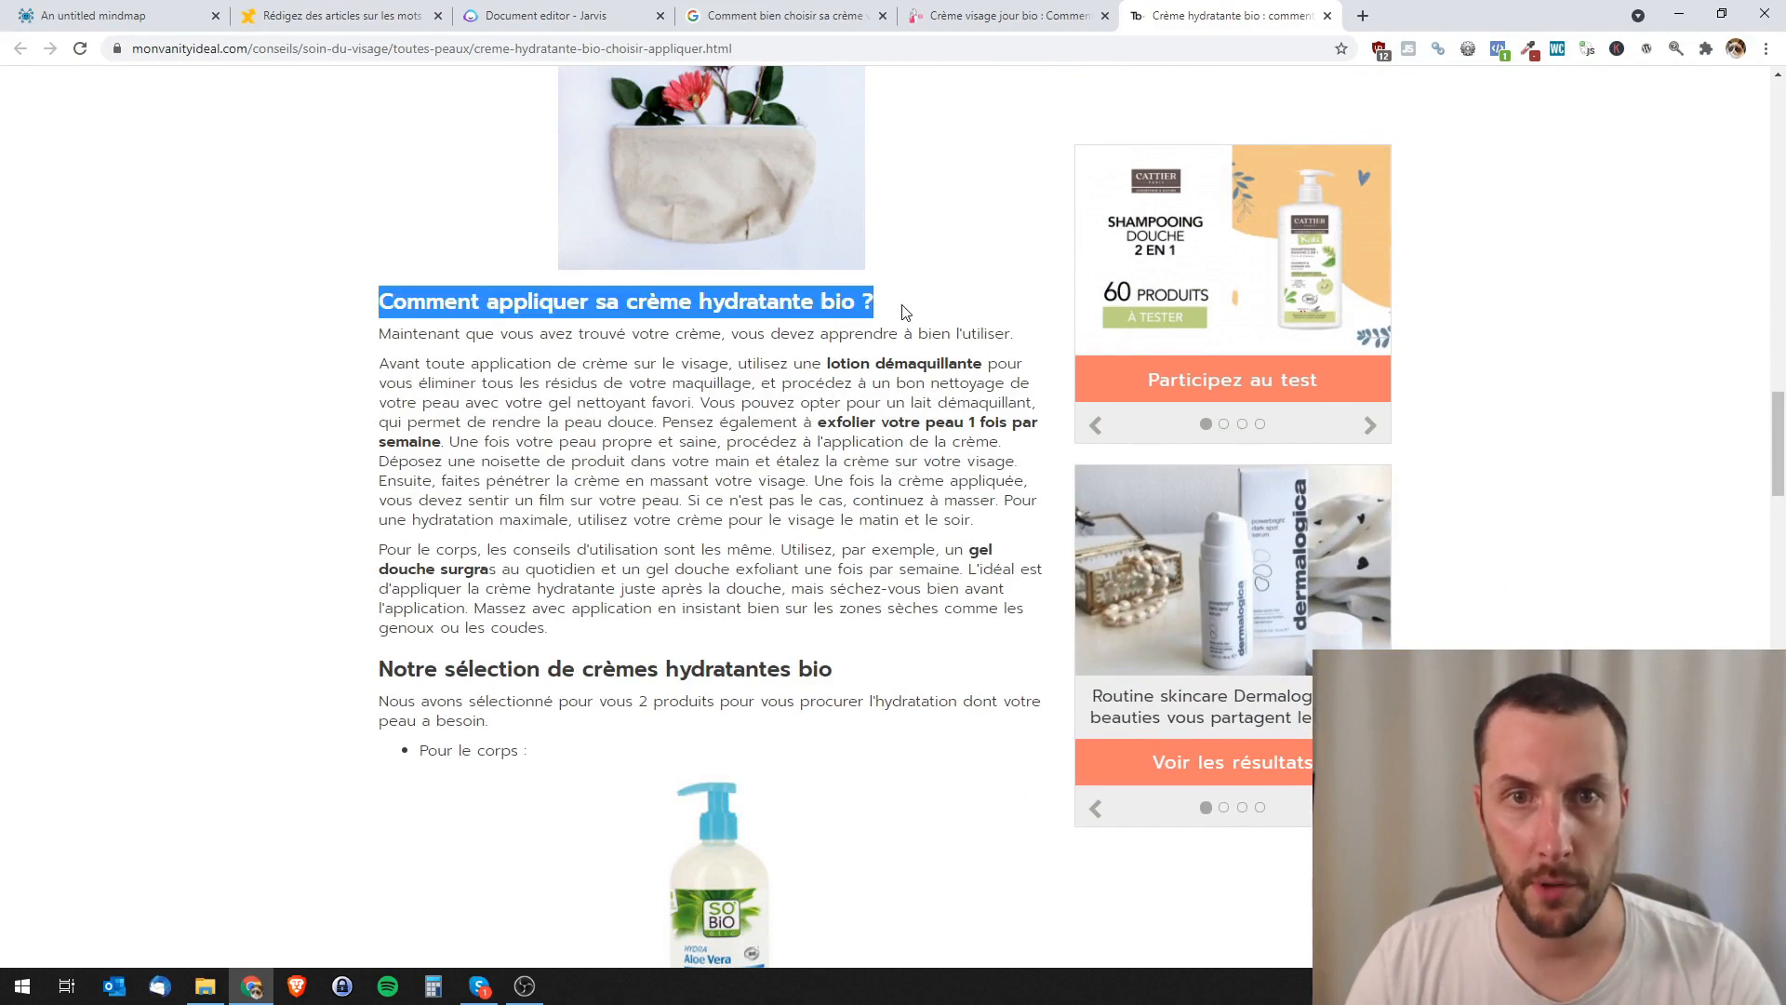
{"action": "left_click", "coordinate": [563, 16]}
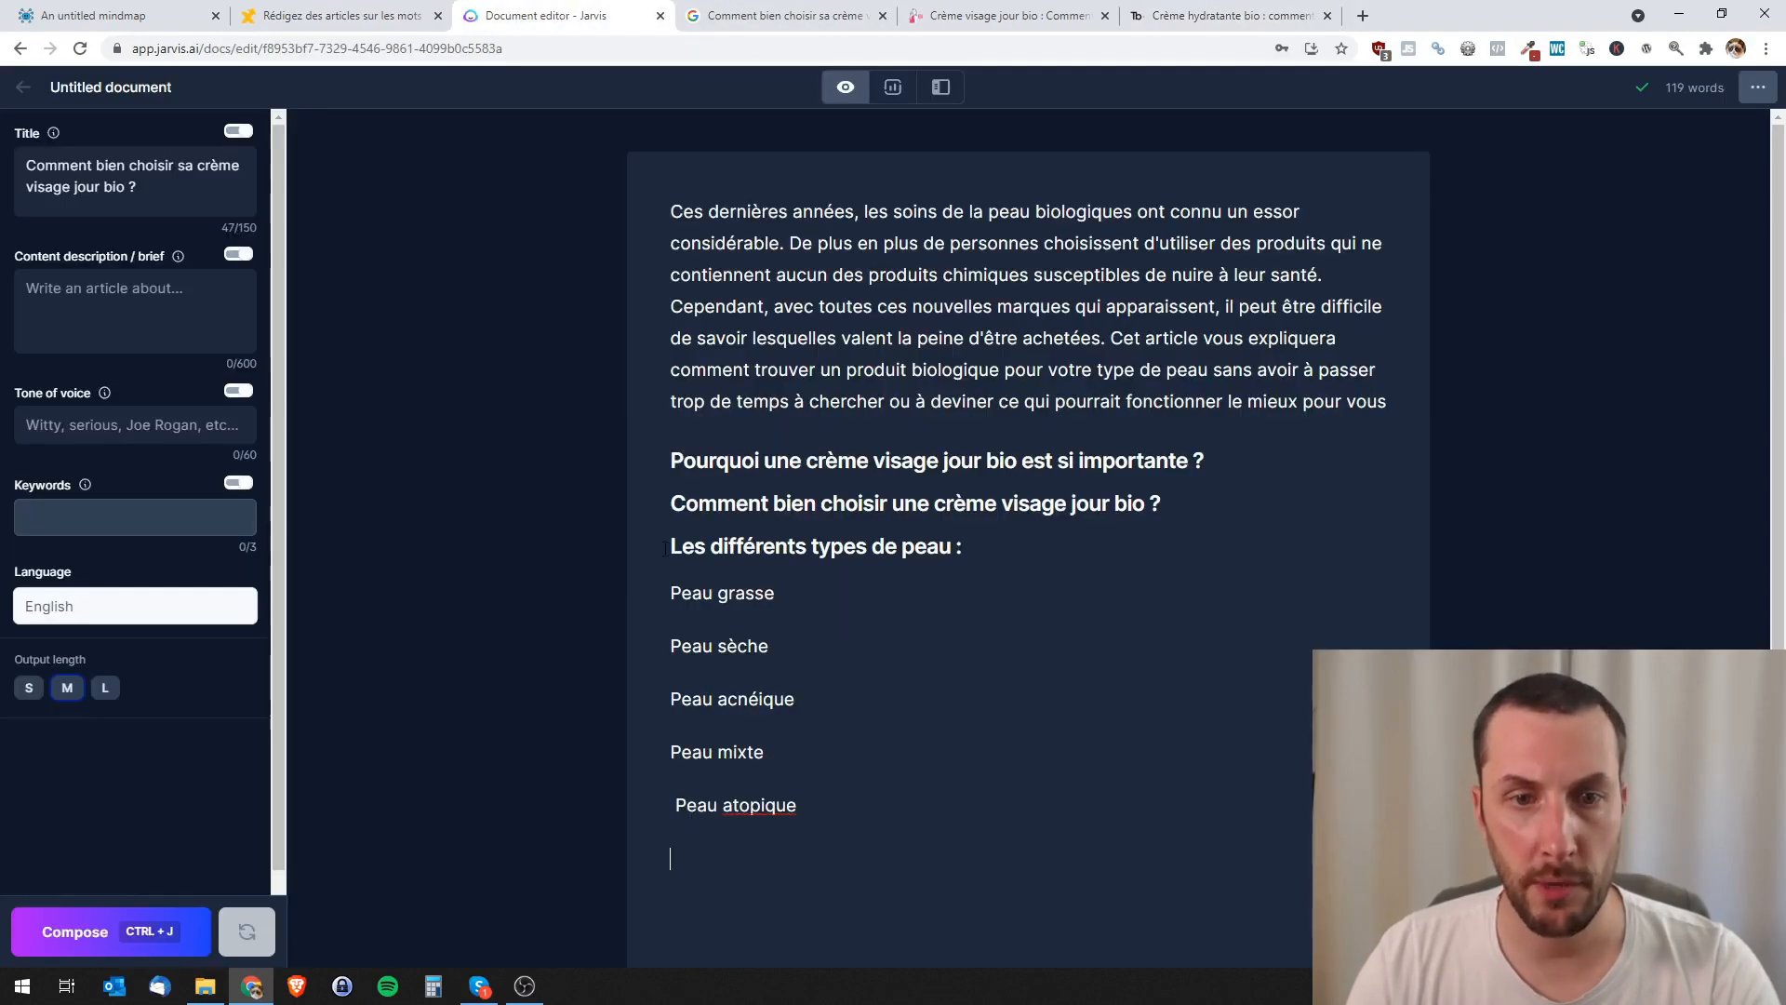
{"action": "right_click", "coordinate": [715, 861]}
{"action": "left_click", "coordinate": [765, 711]}
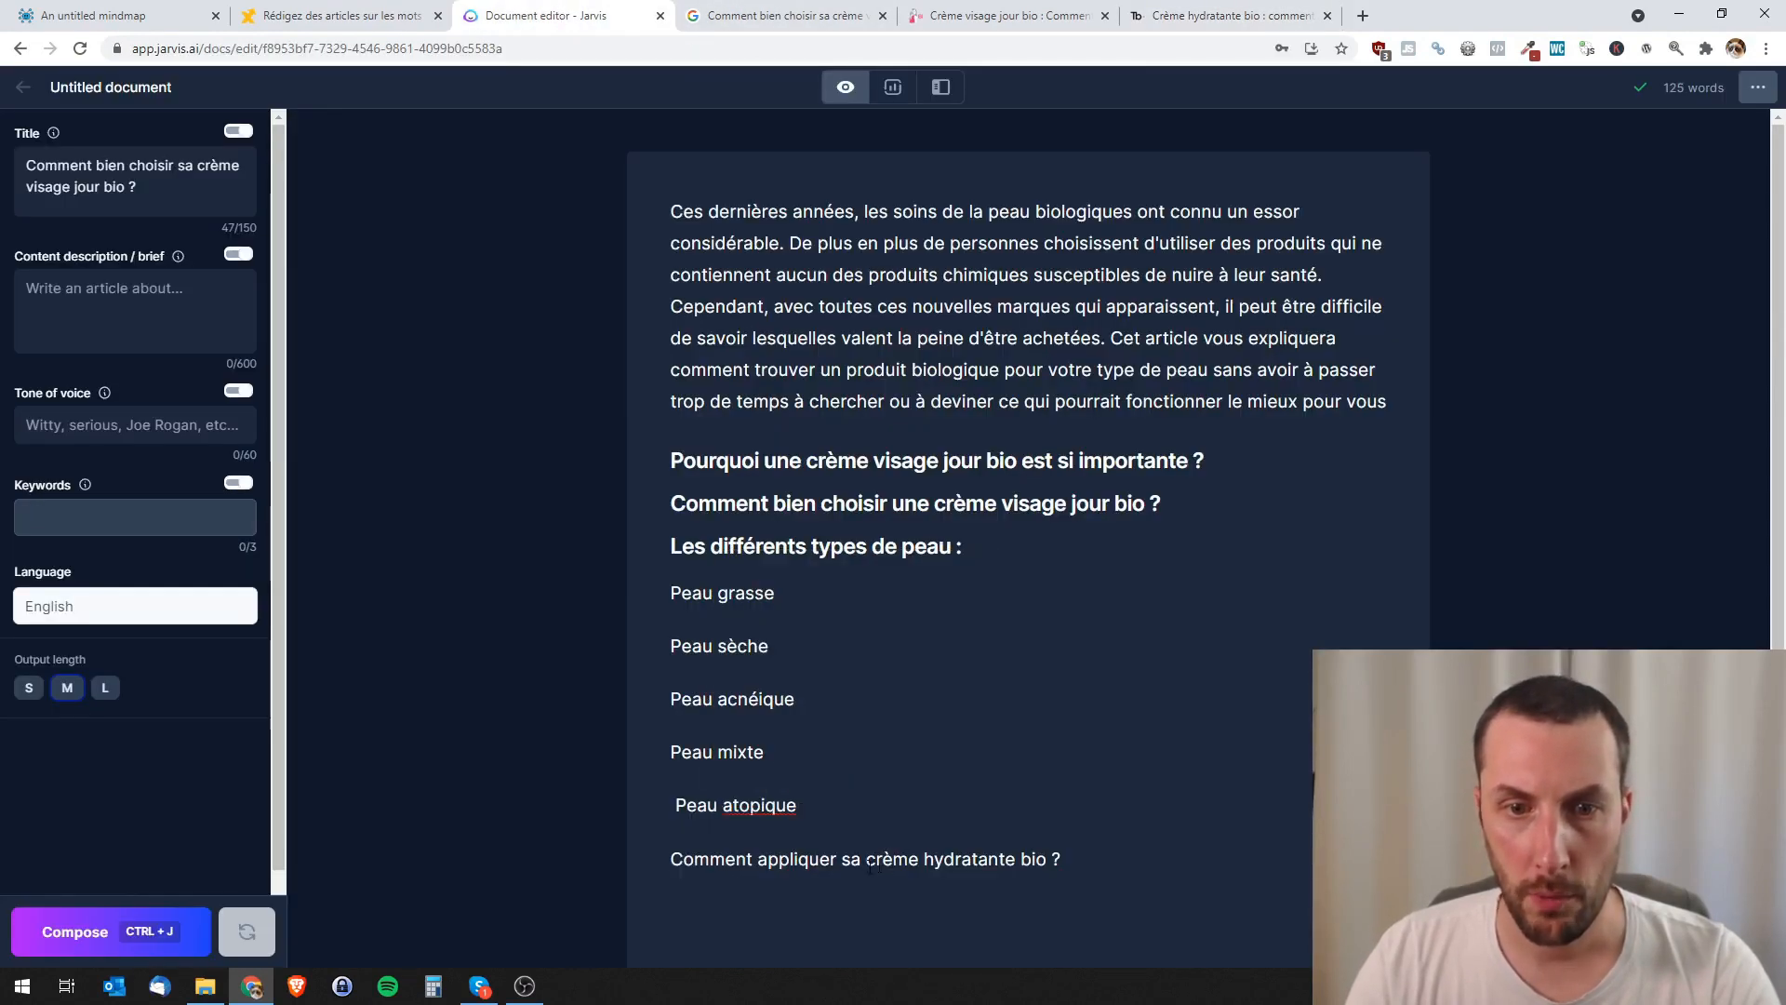
- Reword the pasted line to "Comment appliquer sa crème hydratante pour le visage bio ?" and format it as an H2 heading
{"action": "left_click", "coordinate": [1024, 858]}
{"action": "type", "text": "pour le v"}
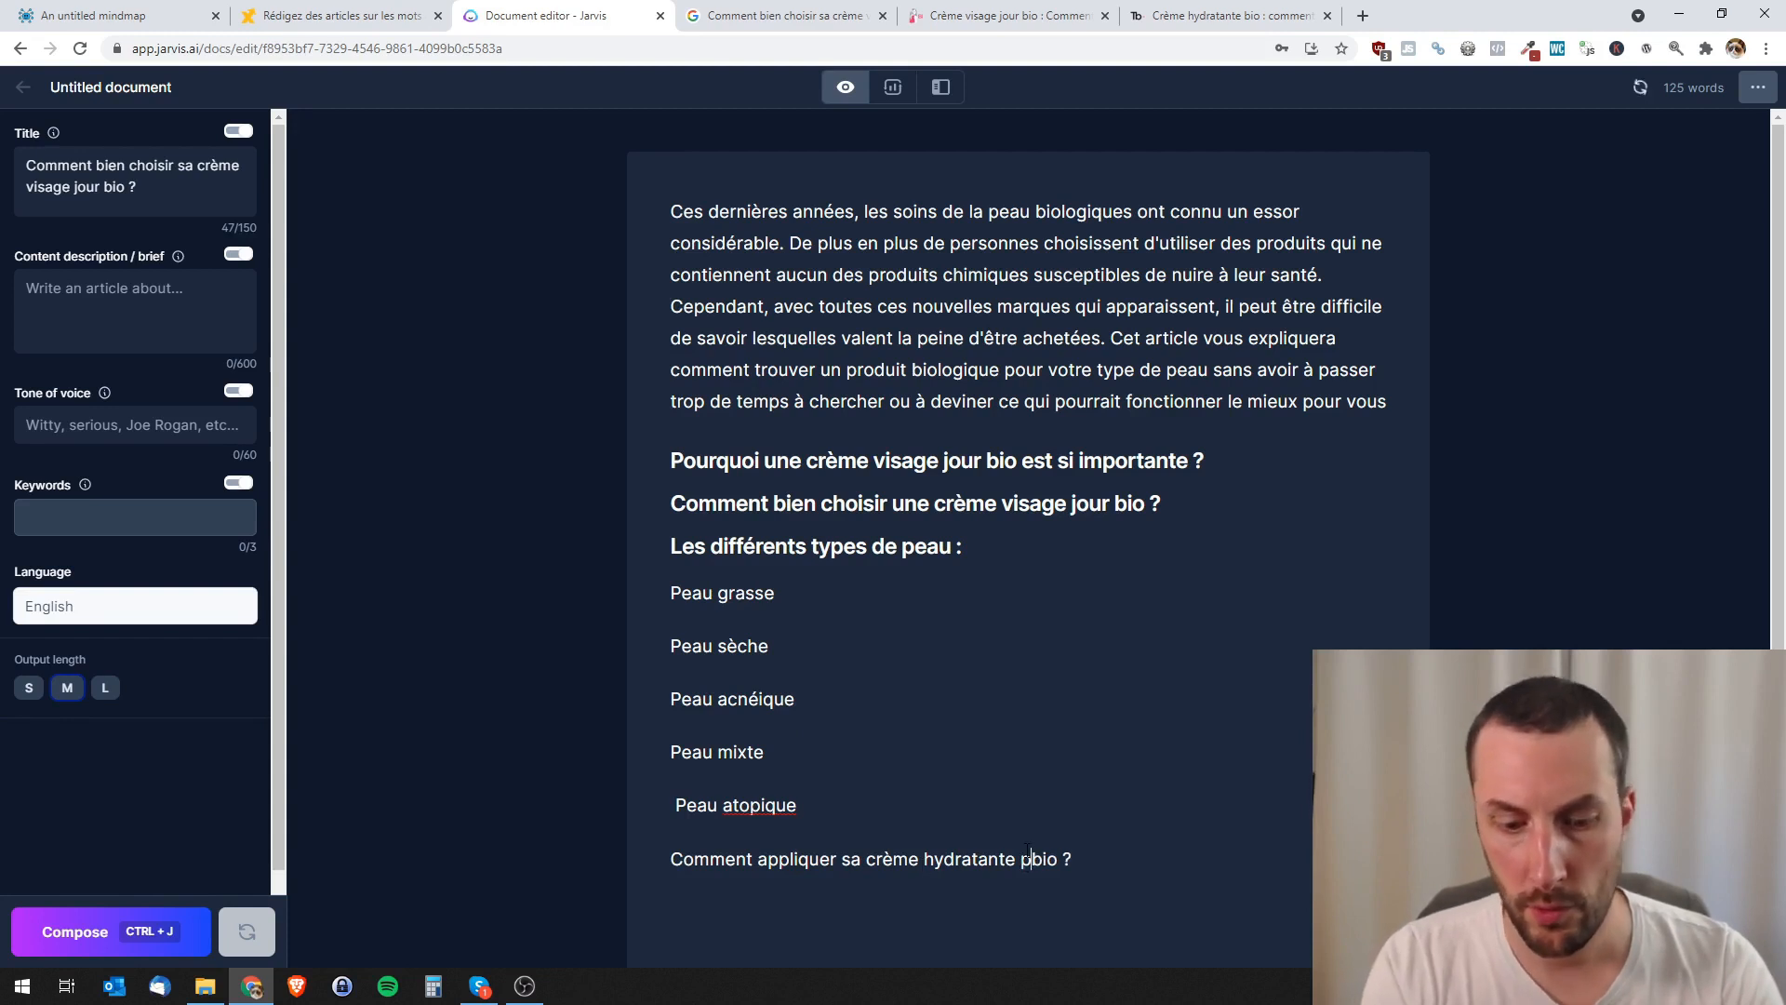
{"action": "type", "text": "isage"}
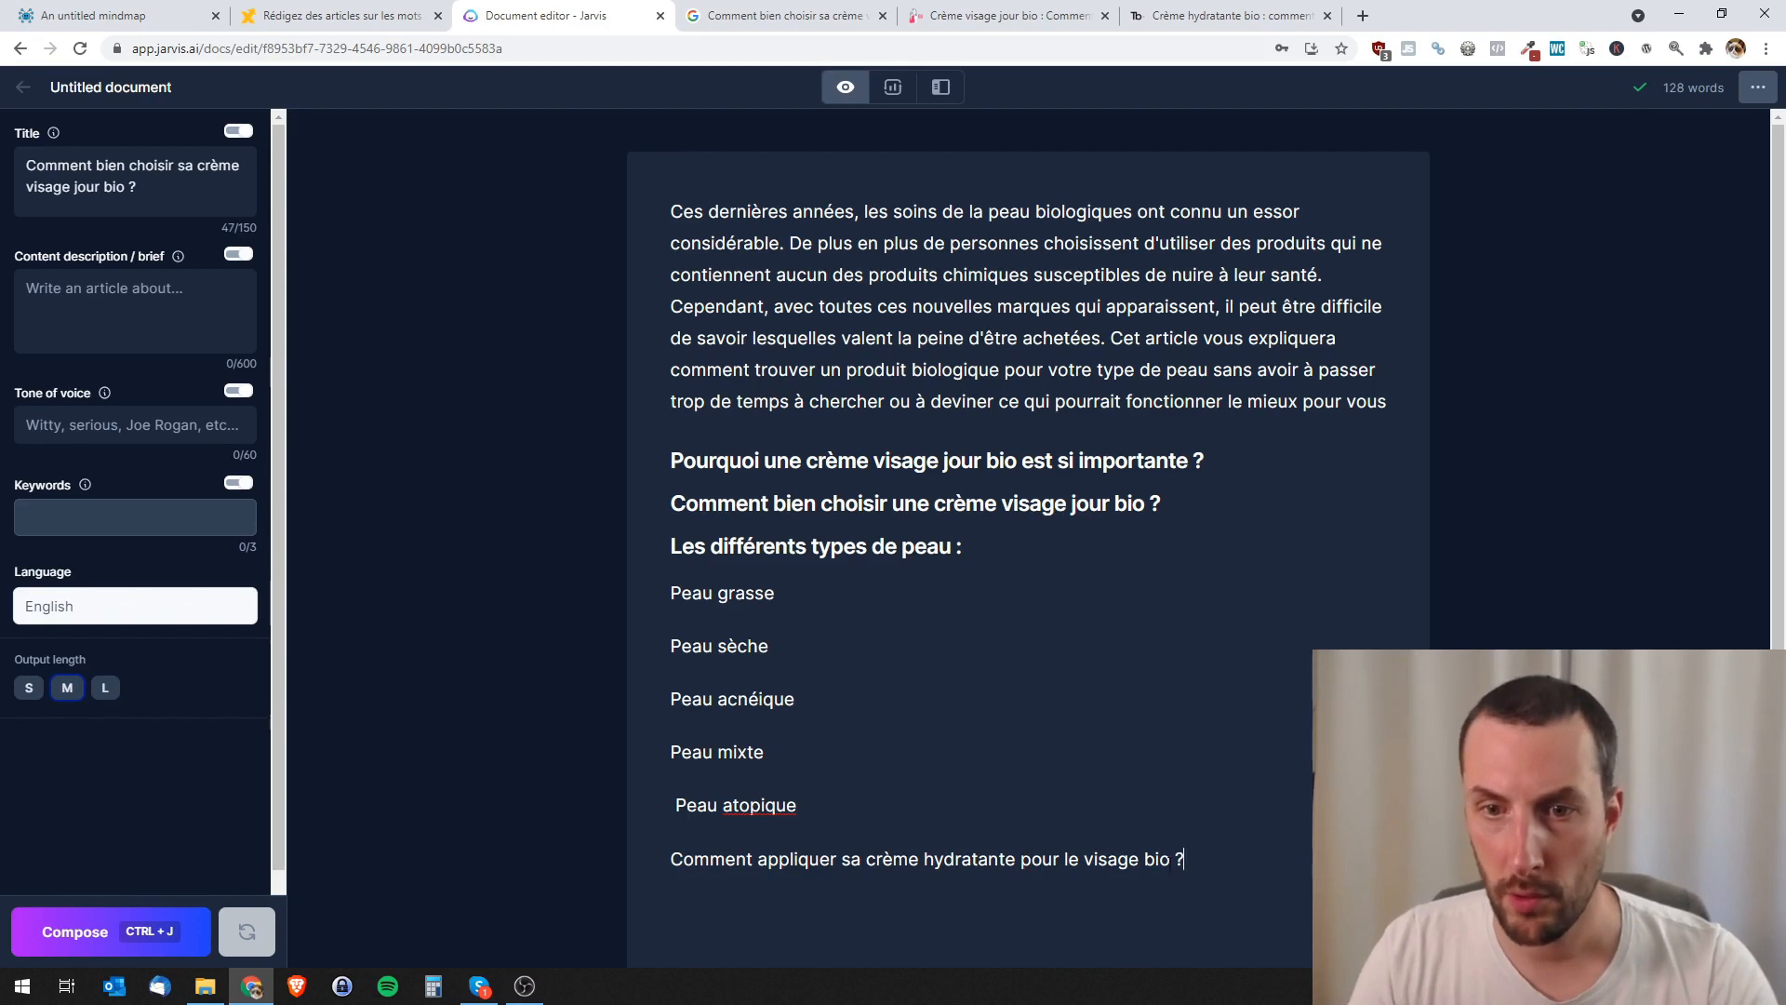
{"action": "left_click_drag", "start_coordinate": [1186, 858], "coordinate": [670, 879]}
{"action": "left_click", "coordinate": [867, 793]}
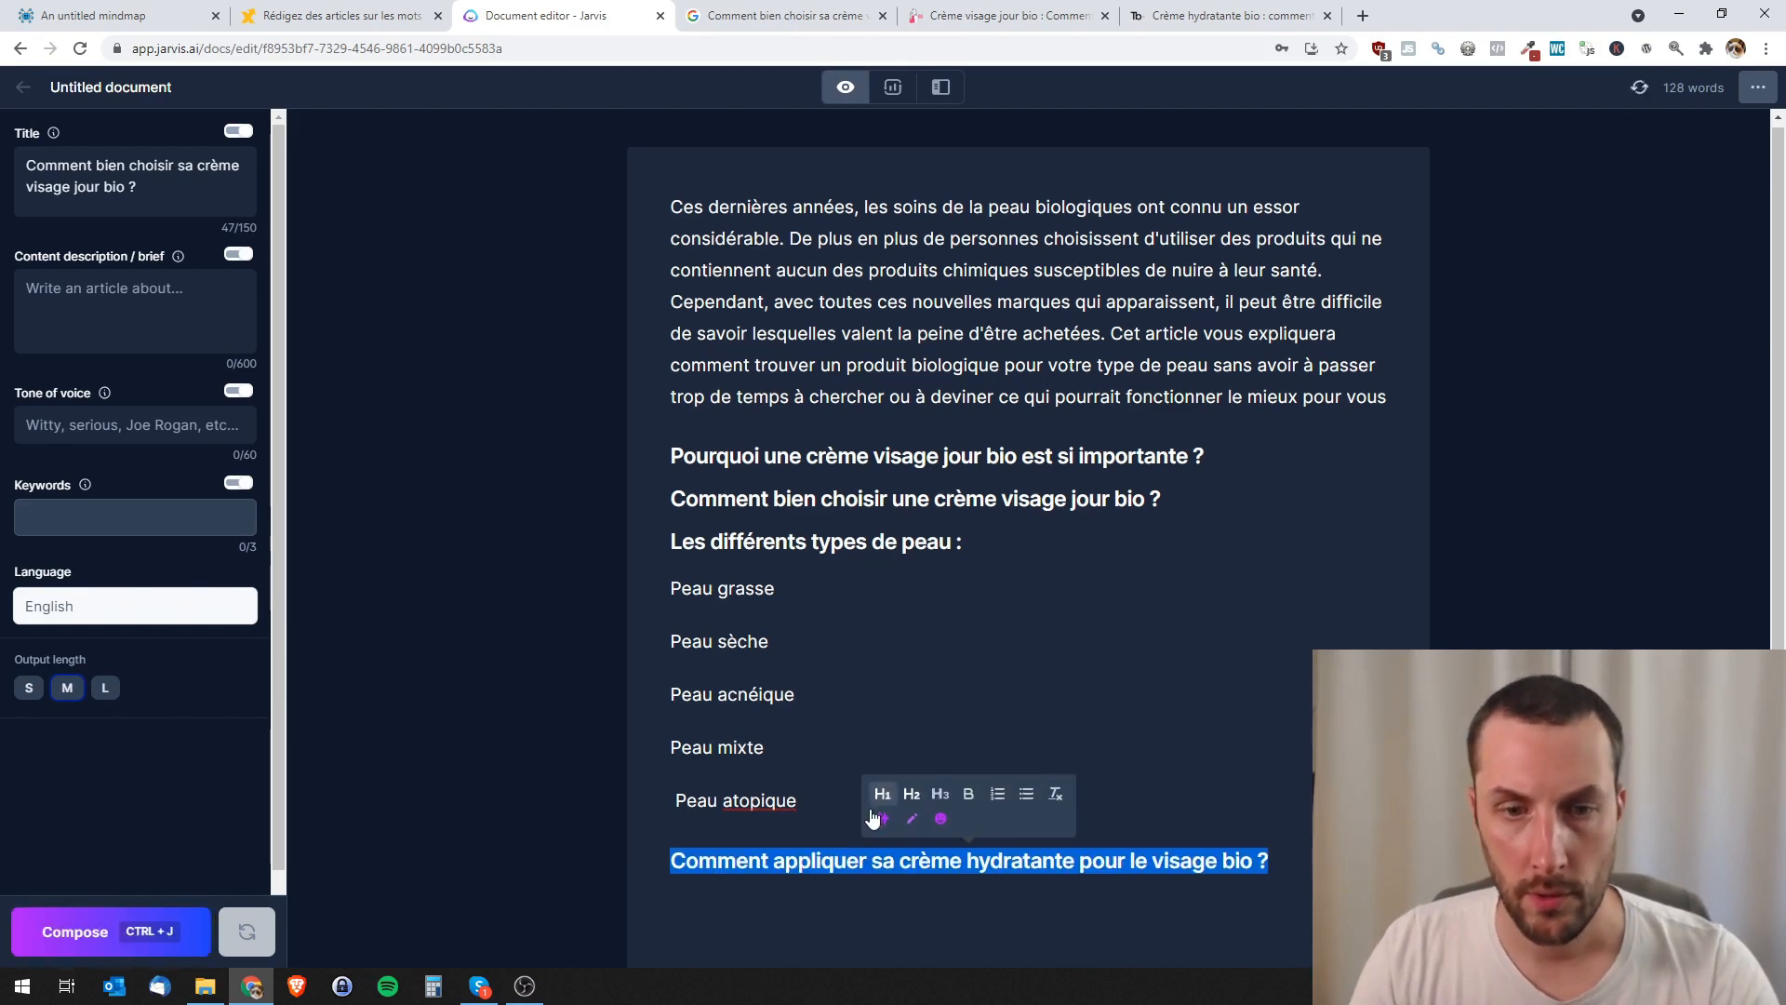
- Remove the leading space before "Peau atopique" and format the skin type lines from "Peau grasse" to "Peau atopique" as H3 headings
{"action": "scroll", "coordinate": [865, 796], "scroll_direction": "down", "scroll_amount": 1}
{"action": "left_click", "coordinate": [680, 716]}
{"action": "key", "text": "BackSpace"}
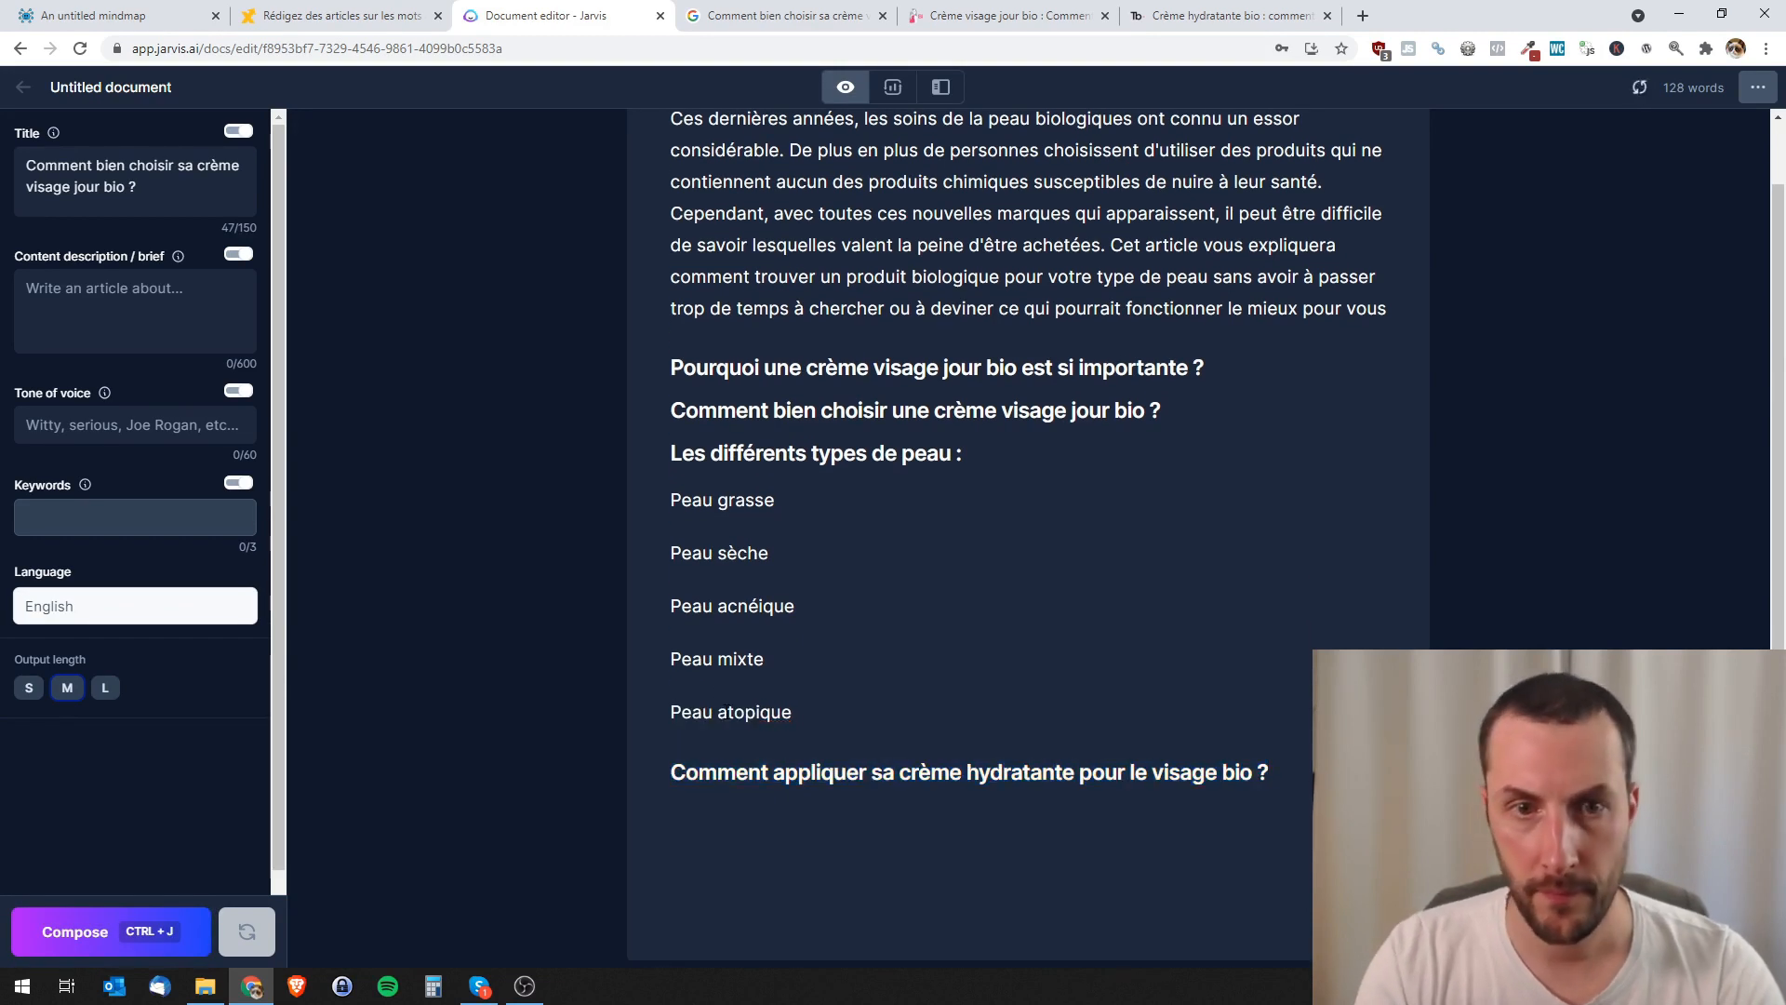
{"action": "left_click_drag", "start_coordinate": [790, 507], "coordinate": [668, 500]}
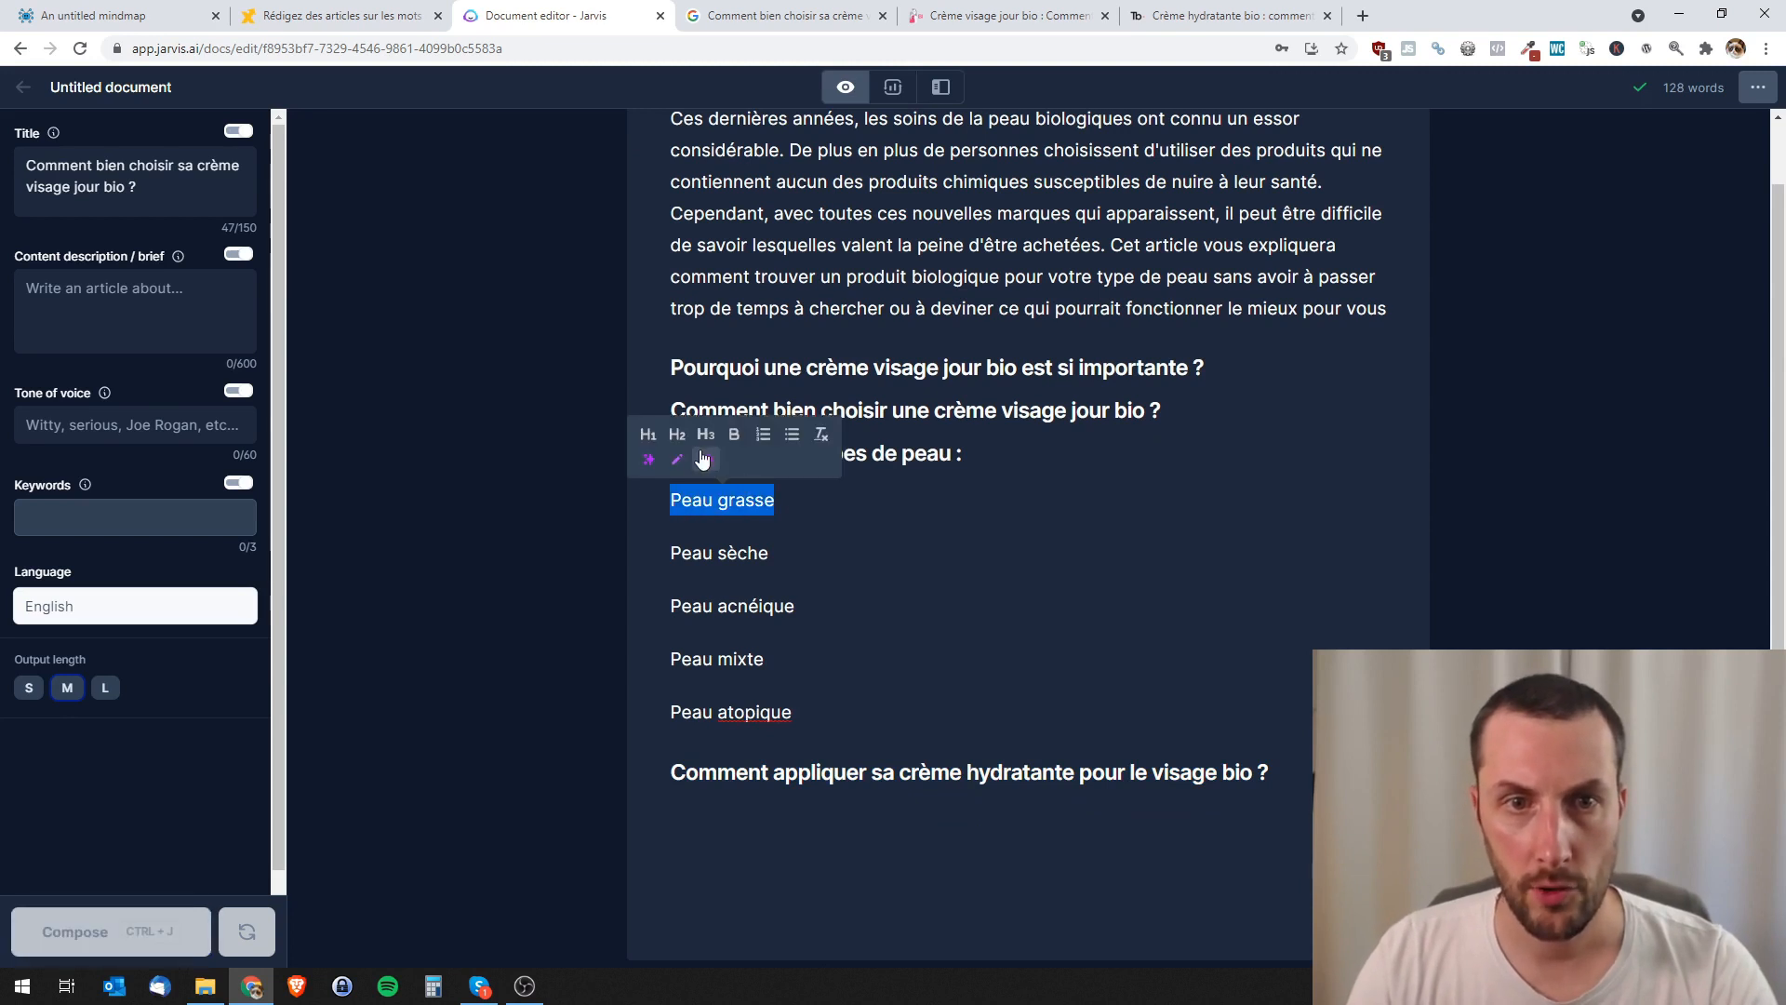
{"action": "left_click_drag", "start_coordinate": [776, 532], "coordinate": [670, 531]}
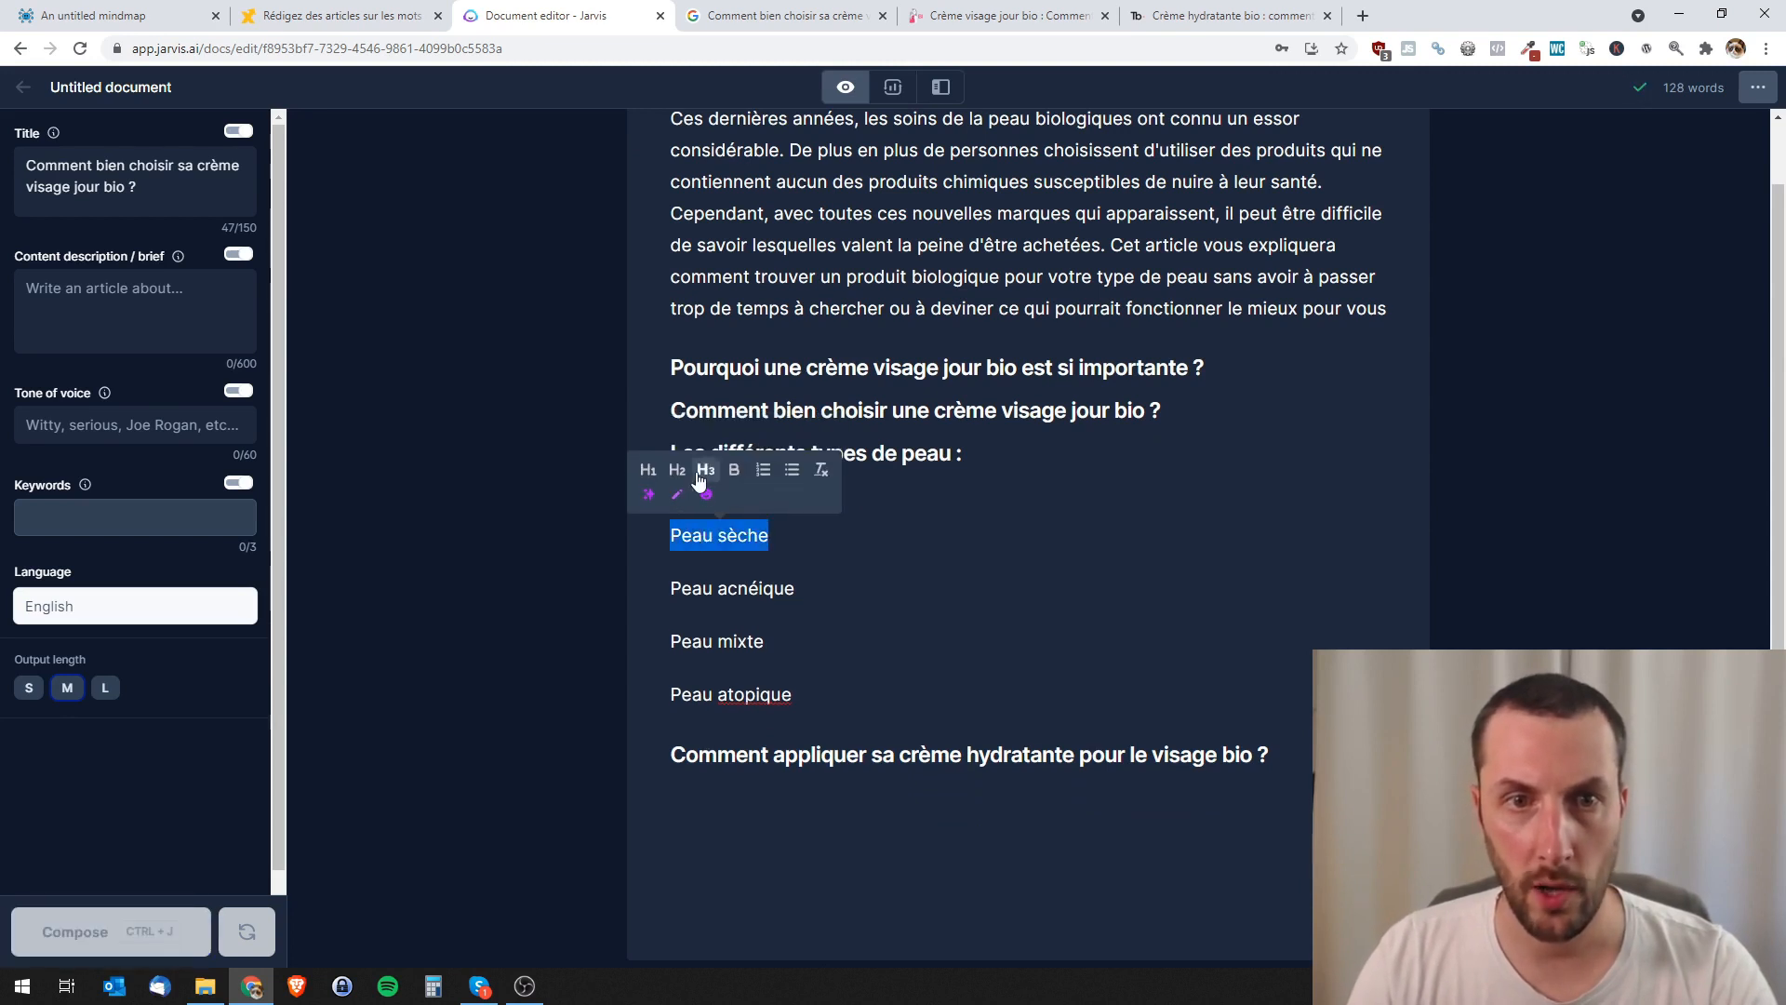
{"action": "left_click", "coordinate": [704, 472]}
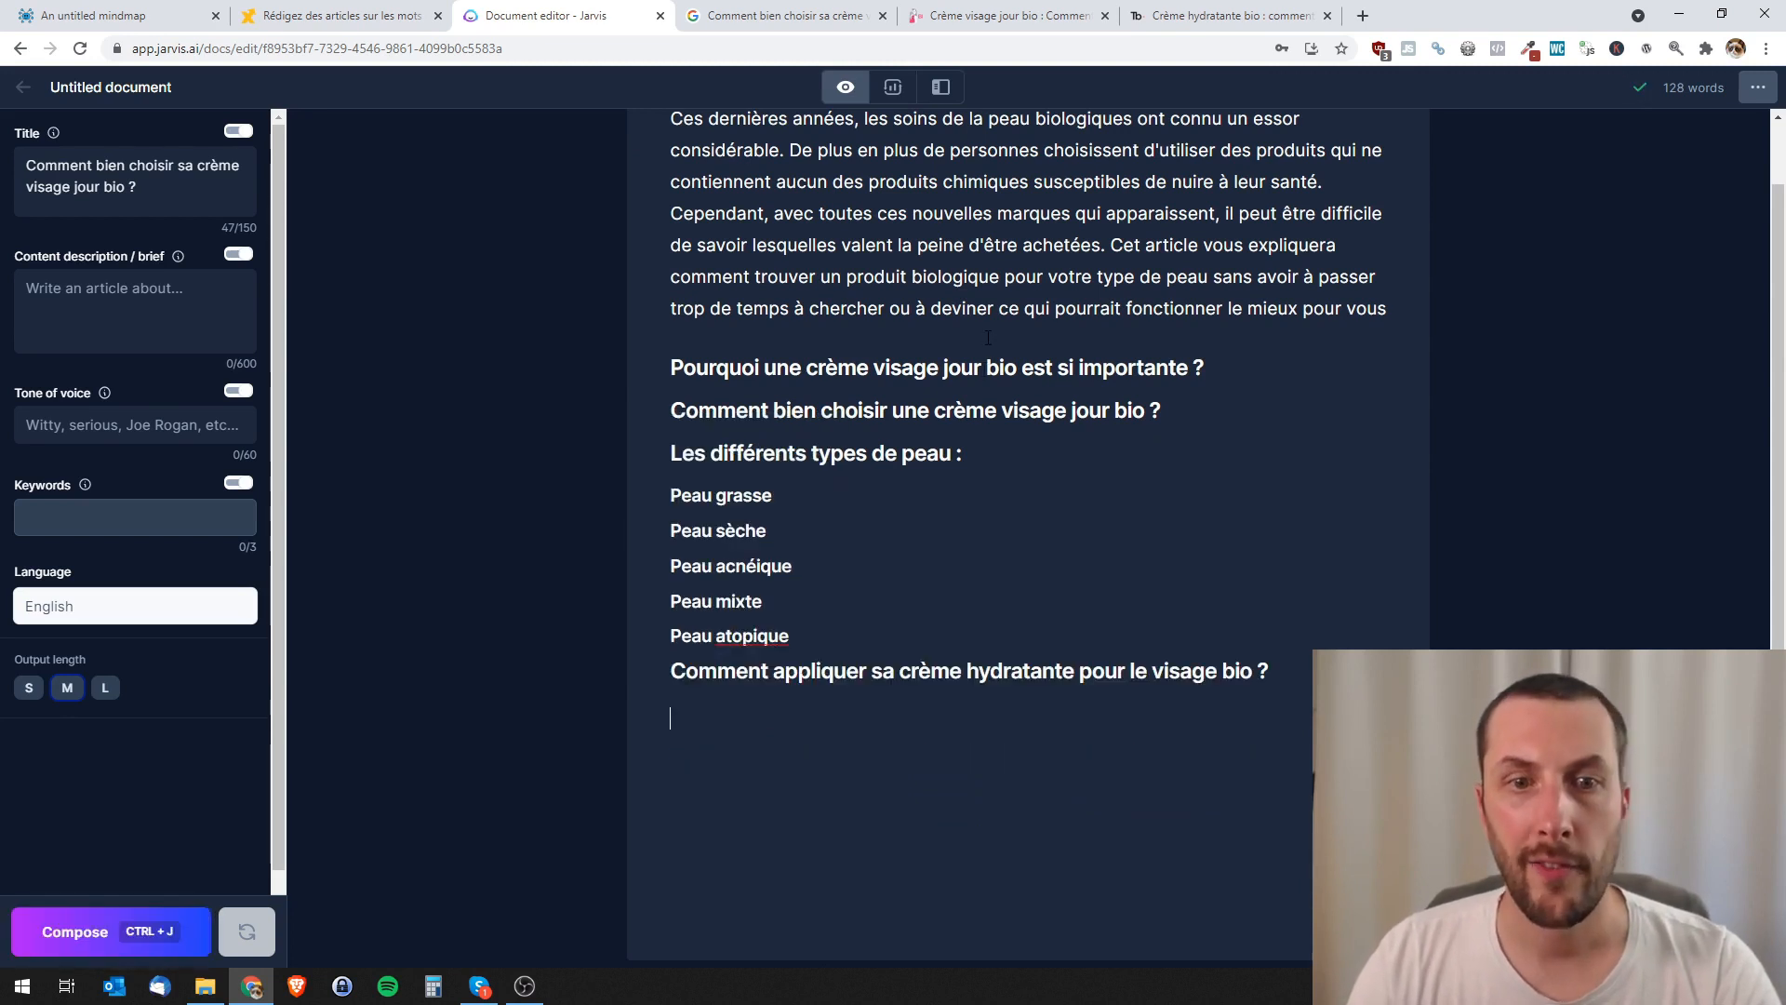
- Copy "sélection de crèmes hydratantes bio" from the monvanityideal.com article and paste it as plain text at the end of the Jarvis outline
{"action": "left_click", "coordinate": [1206, 10]}
{"action": "scroll", "coordinate": [831, 554], "scroll_direction": "down", "scroll_amount": 9}
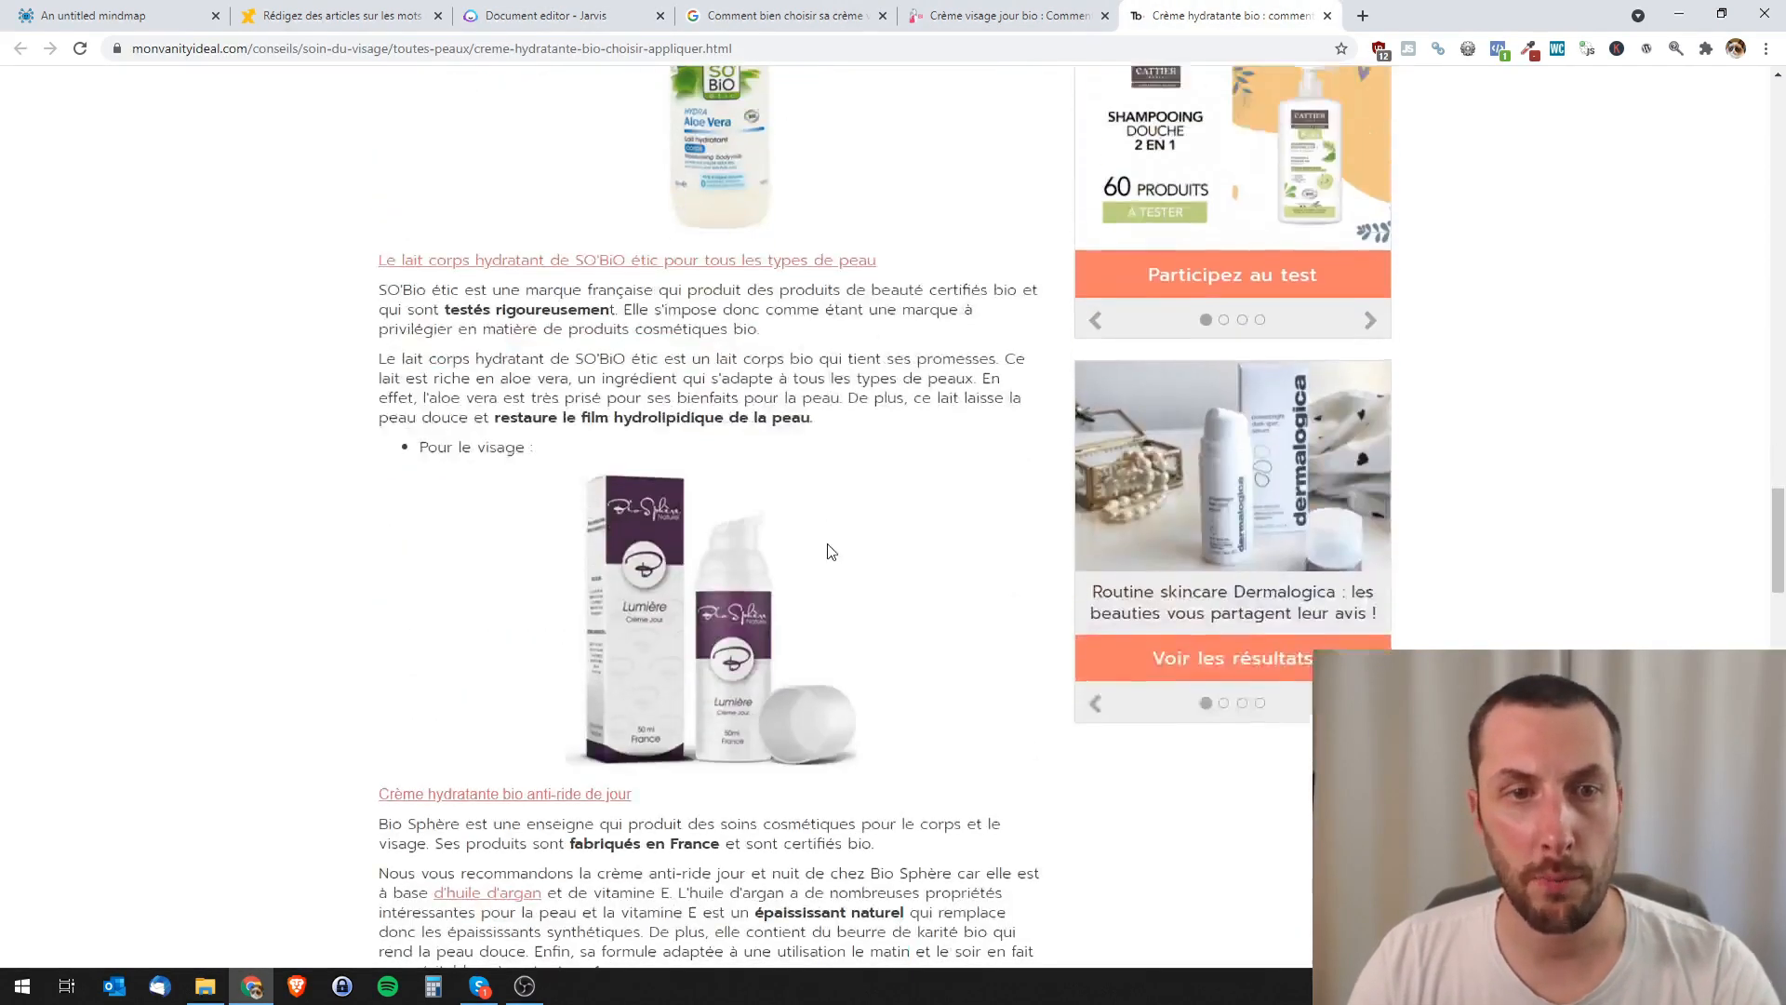
{"action": "scroll", "coordinate": [828, 549], "scroll_direction": "up", "scroll_amount": 4}
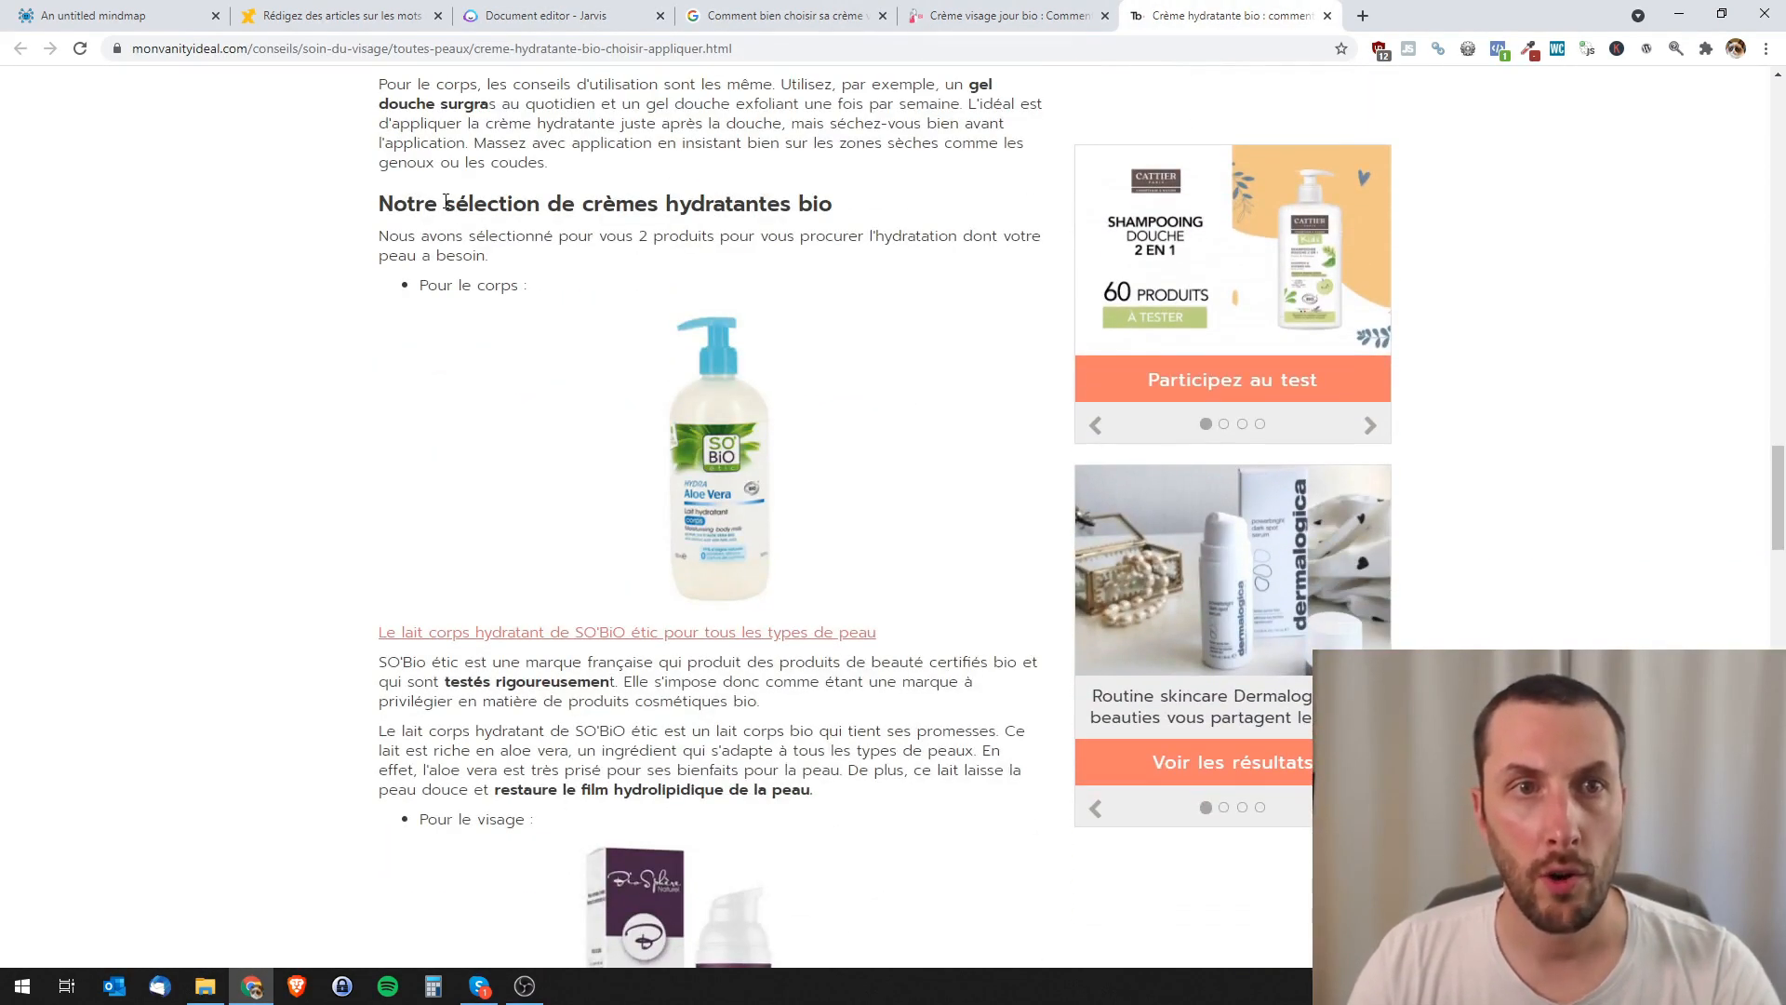
{"action": "left_click_drag", "start_coordinate": [445, 202], "coordinate": [899, 213]}
{"action": "key", "text": "ctrl+c"}
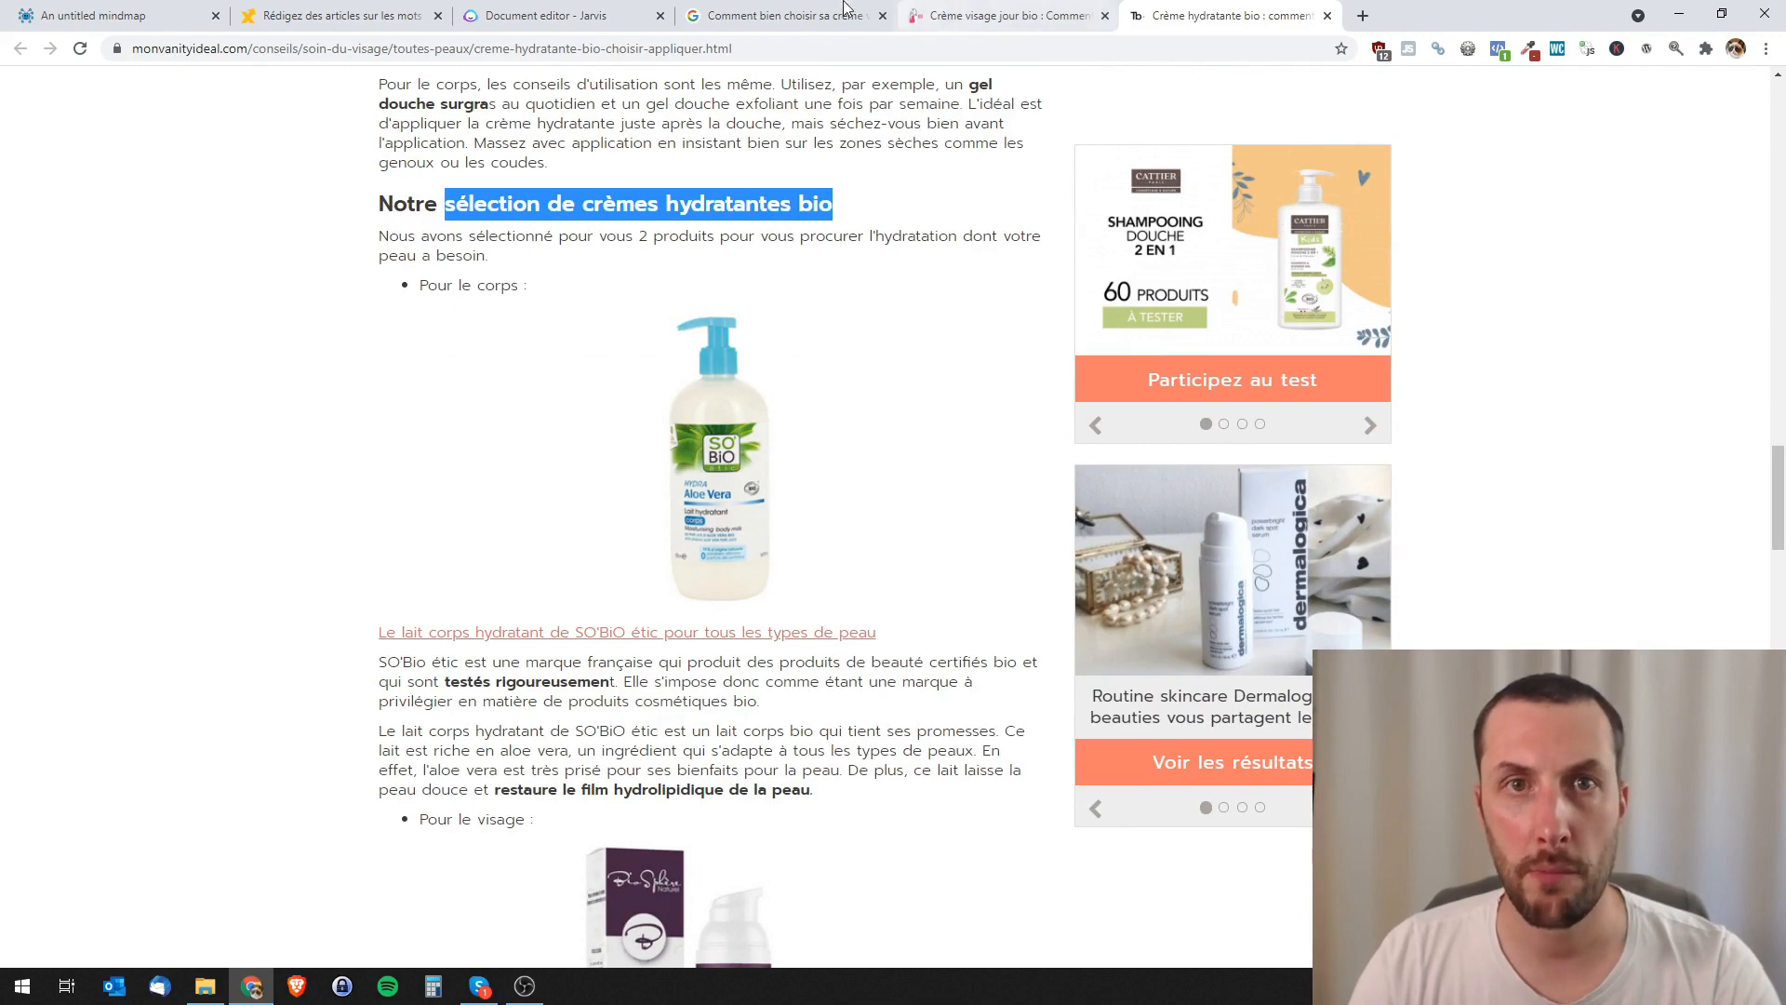
{"action": "left_click", "coordinate": [795, 13]}
{"action": "left_click", "coordinate": [947, 13]}
{"action": "left_click", "coordinate": [554, 11]}
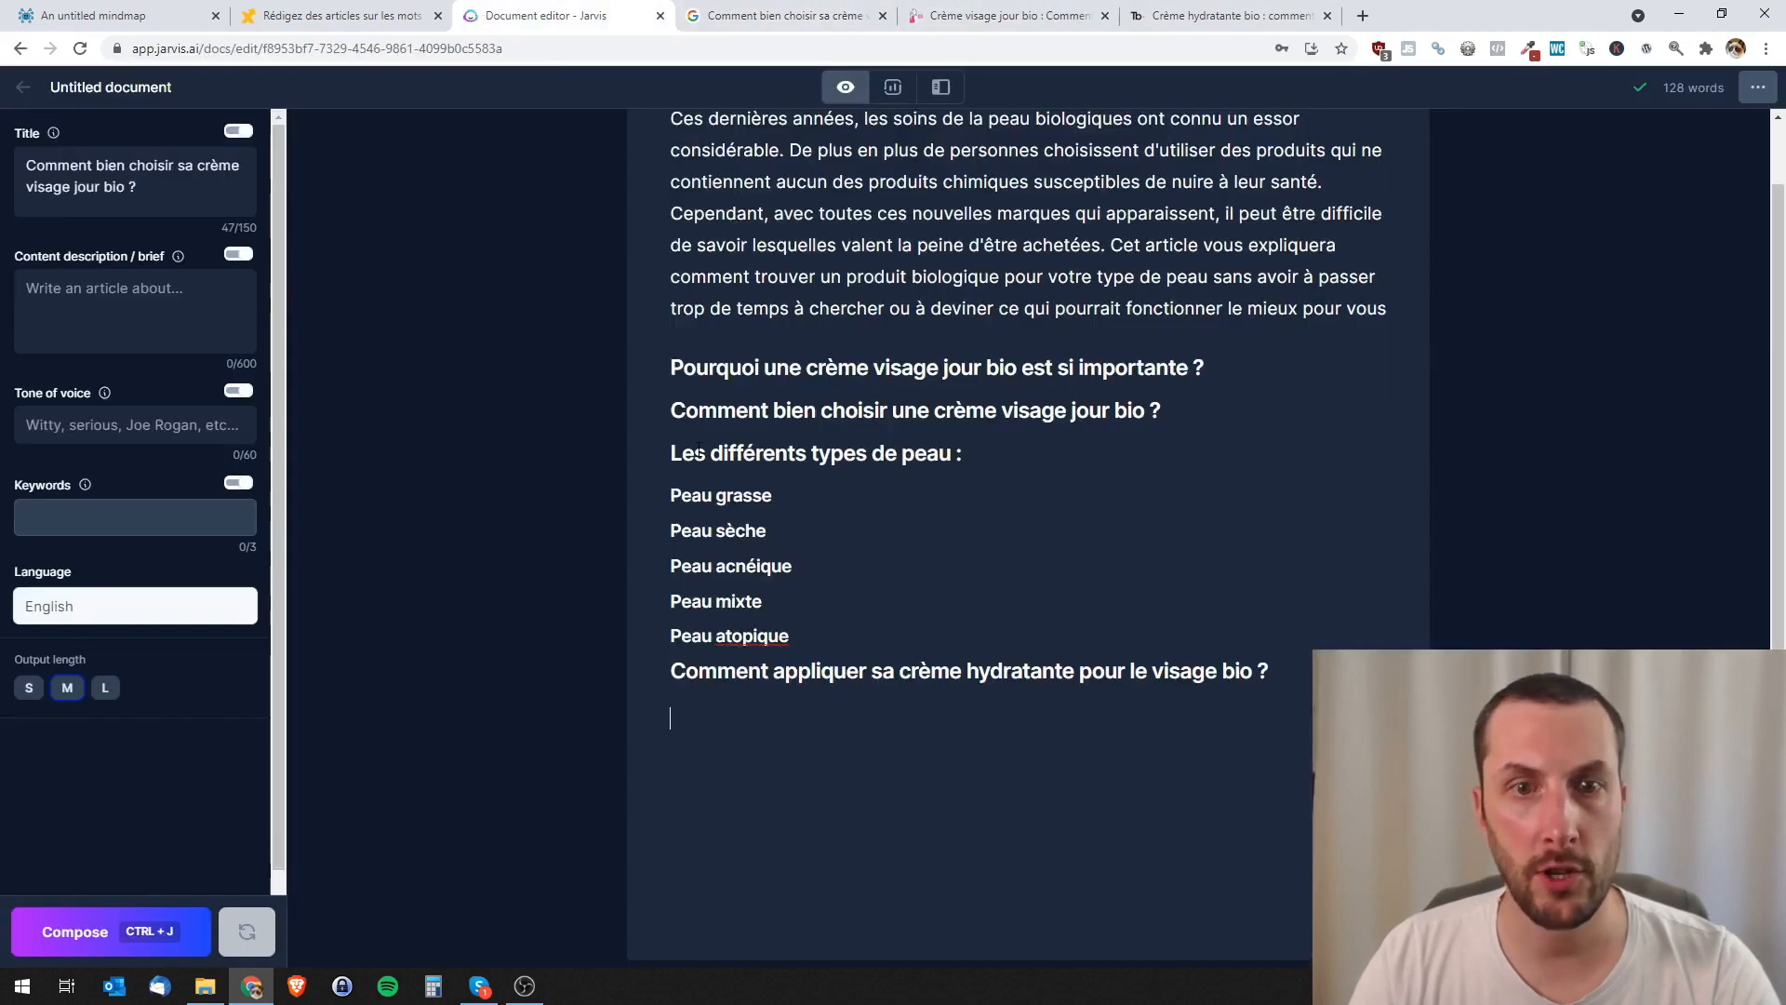
{"action": "right_click", "coordinate": [748, 736]}
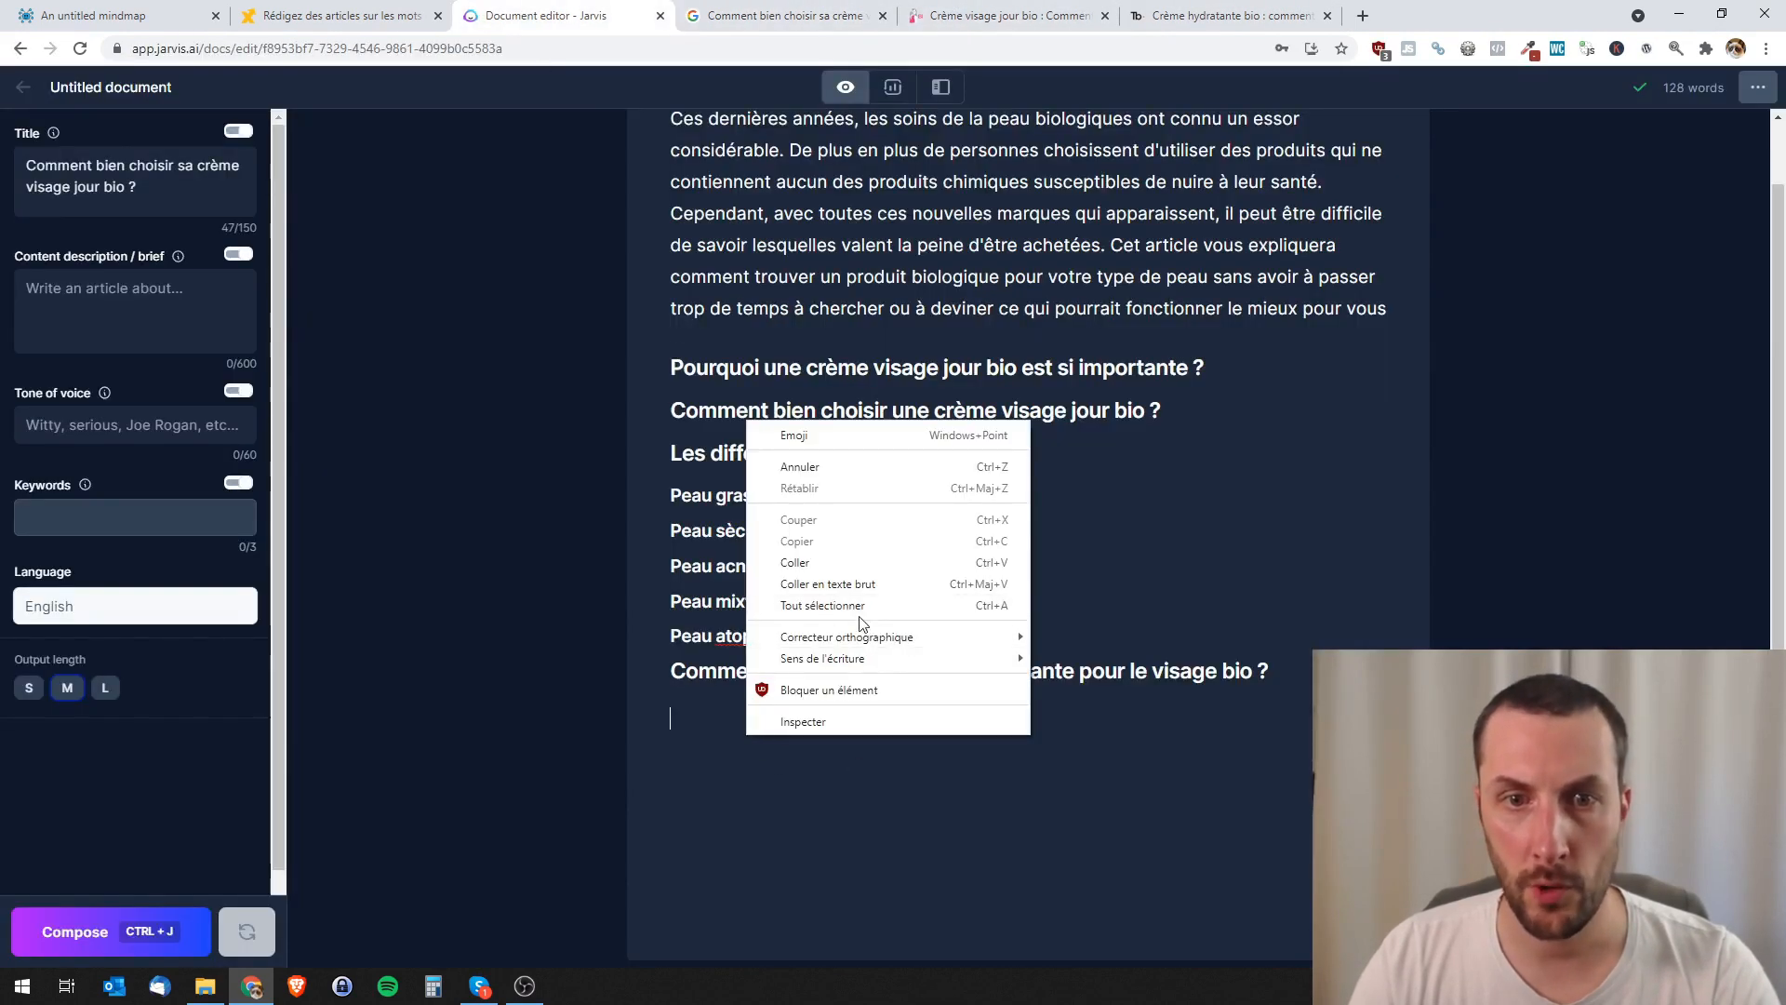
{"action": "left_click", "coordinate": [856, 593]}
- Format the pasted selection line as an H2 heading and reword it to "Sélection de crèmes hydratantes bio pour le visage"
{"action": "left_click_drag", "start_coordinate": [979, 718], "coordinate": [689, 685]}
{"action": "left_click", "coordinate": [766, 655]}
{"action": "left_click", "coordinate": [682, 714]}
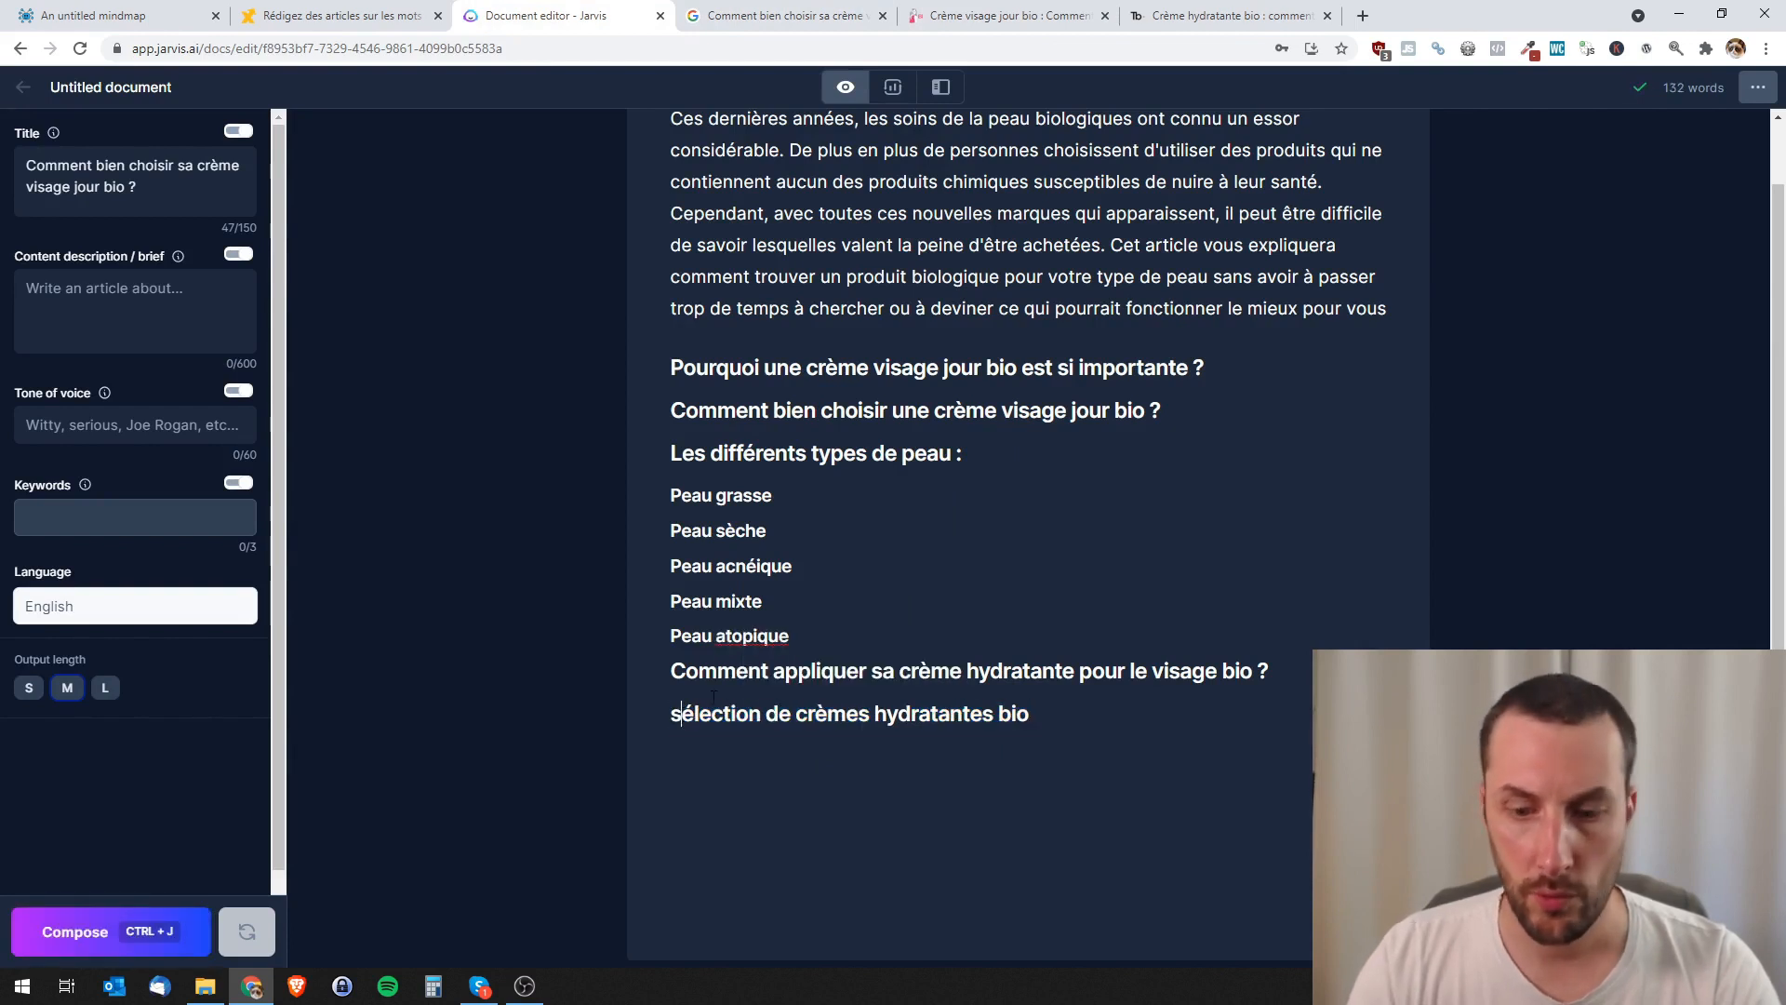
{"action": "key", "text": "BackSpace"}
{"action": "type", "text": "S"}
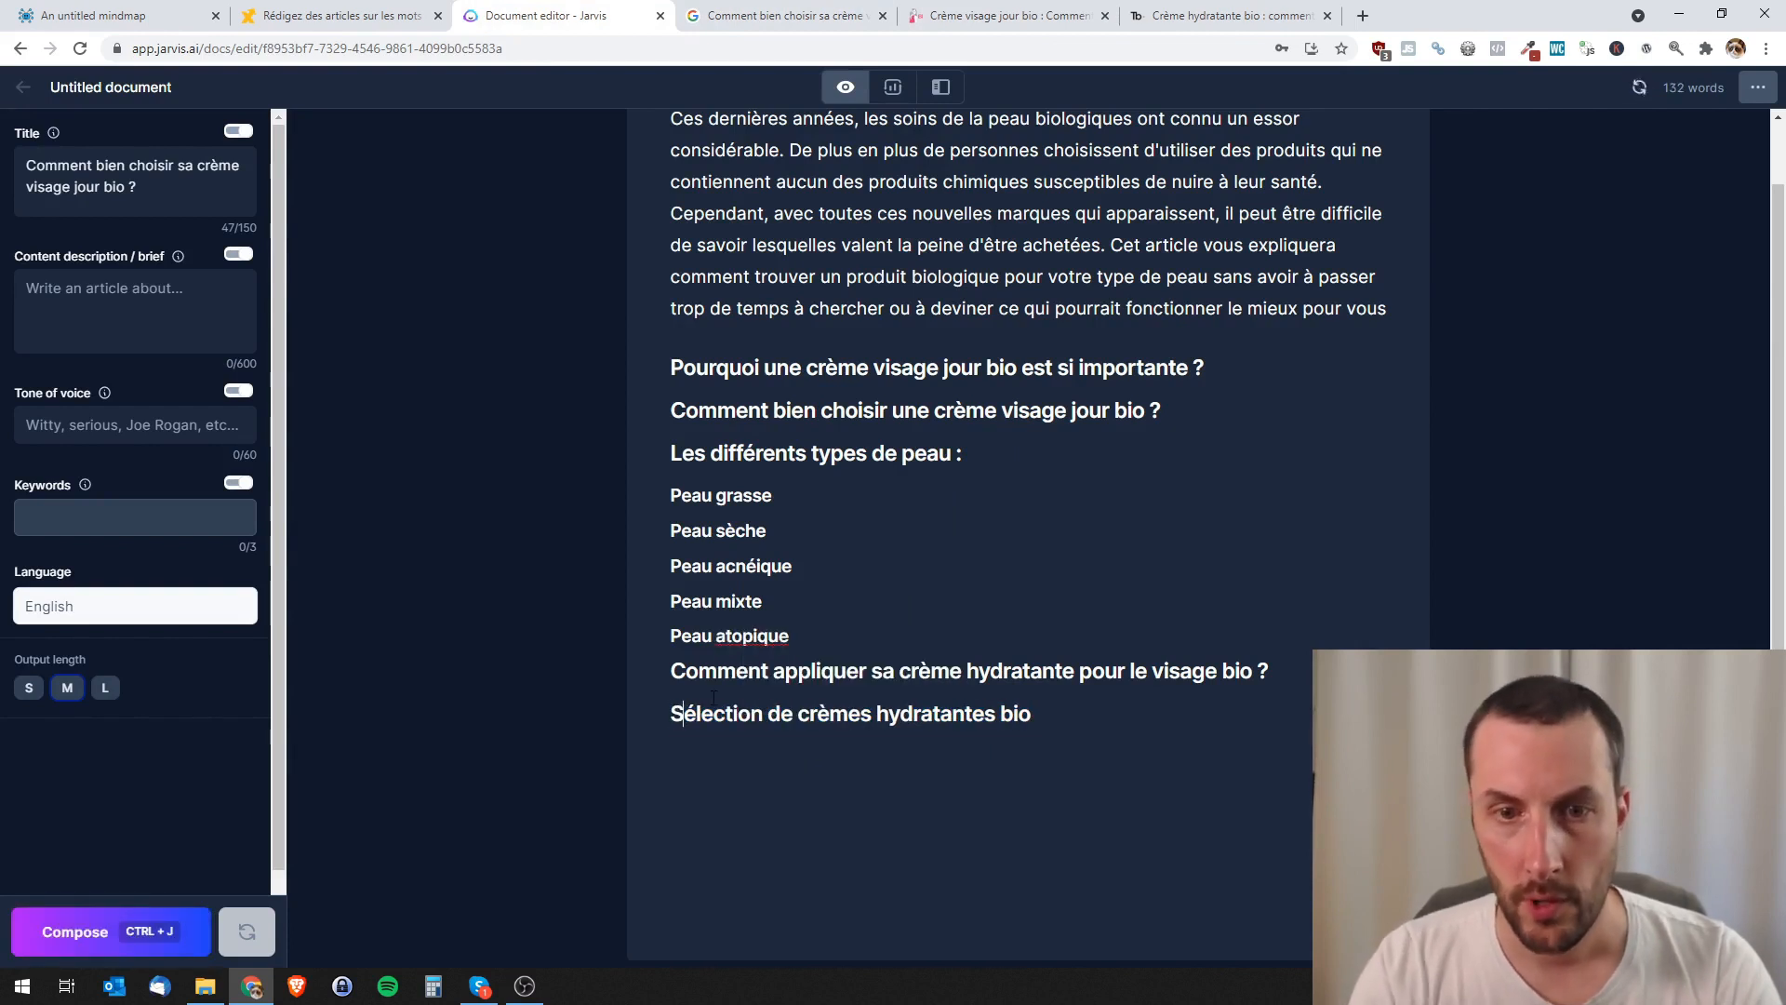
{"action": "left_click", "coordinate": [1052, 718]}
{"action": "type", "text": "pour le"}
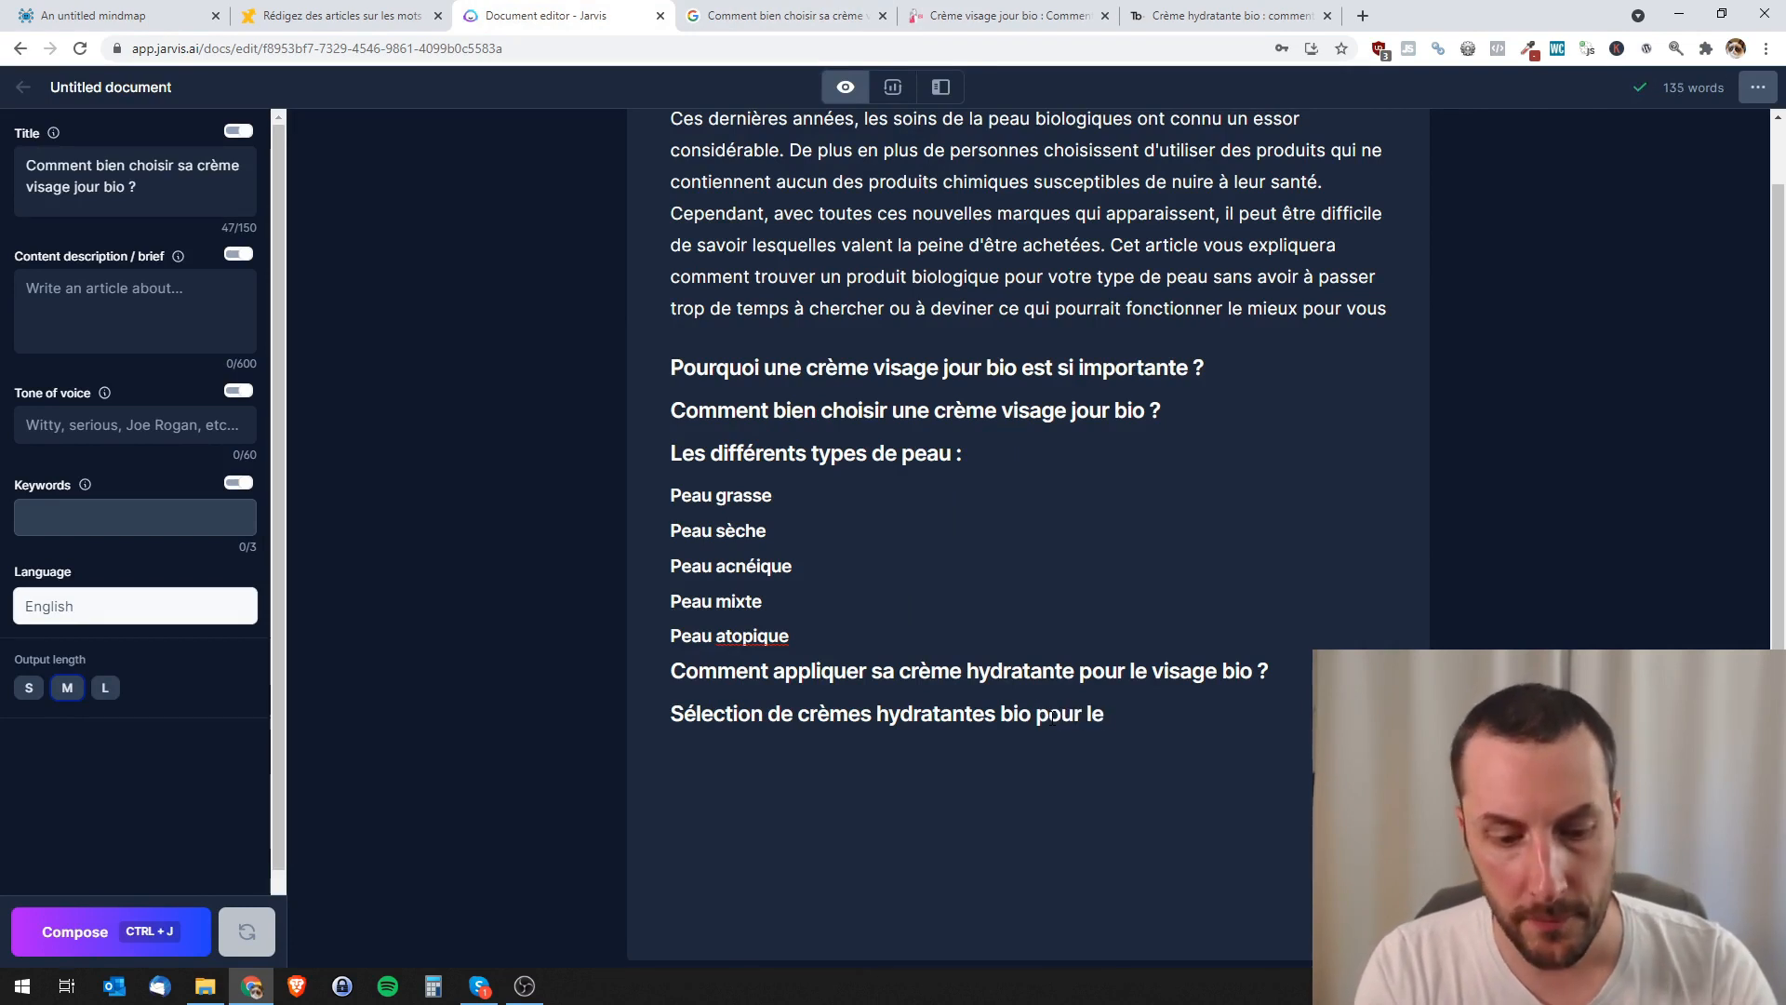
{"action": "type", "text": " visage"}
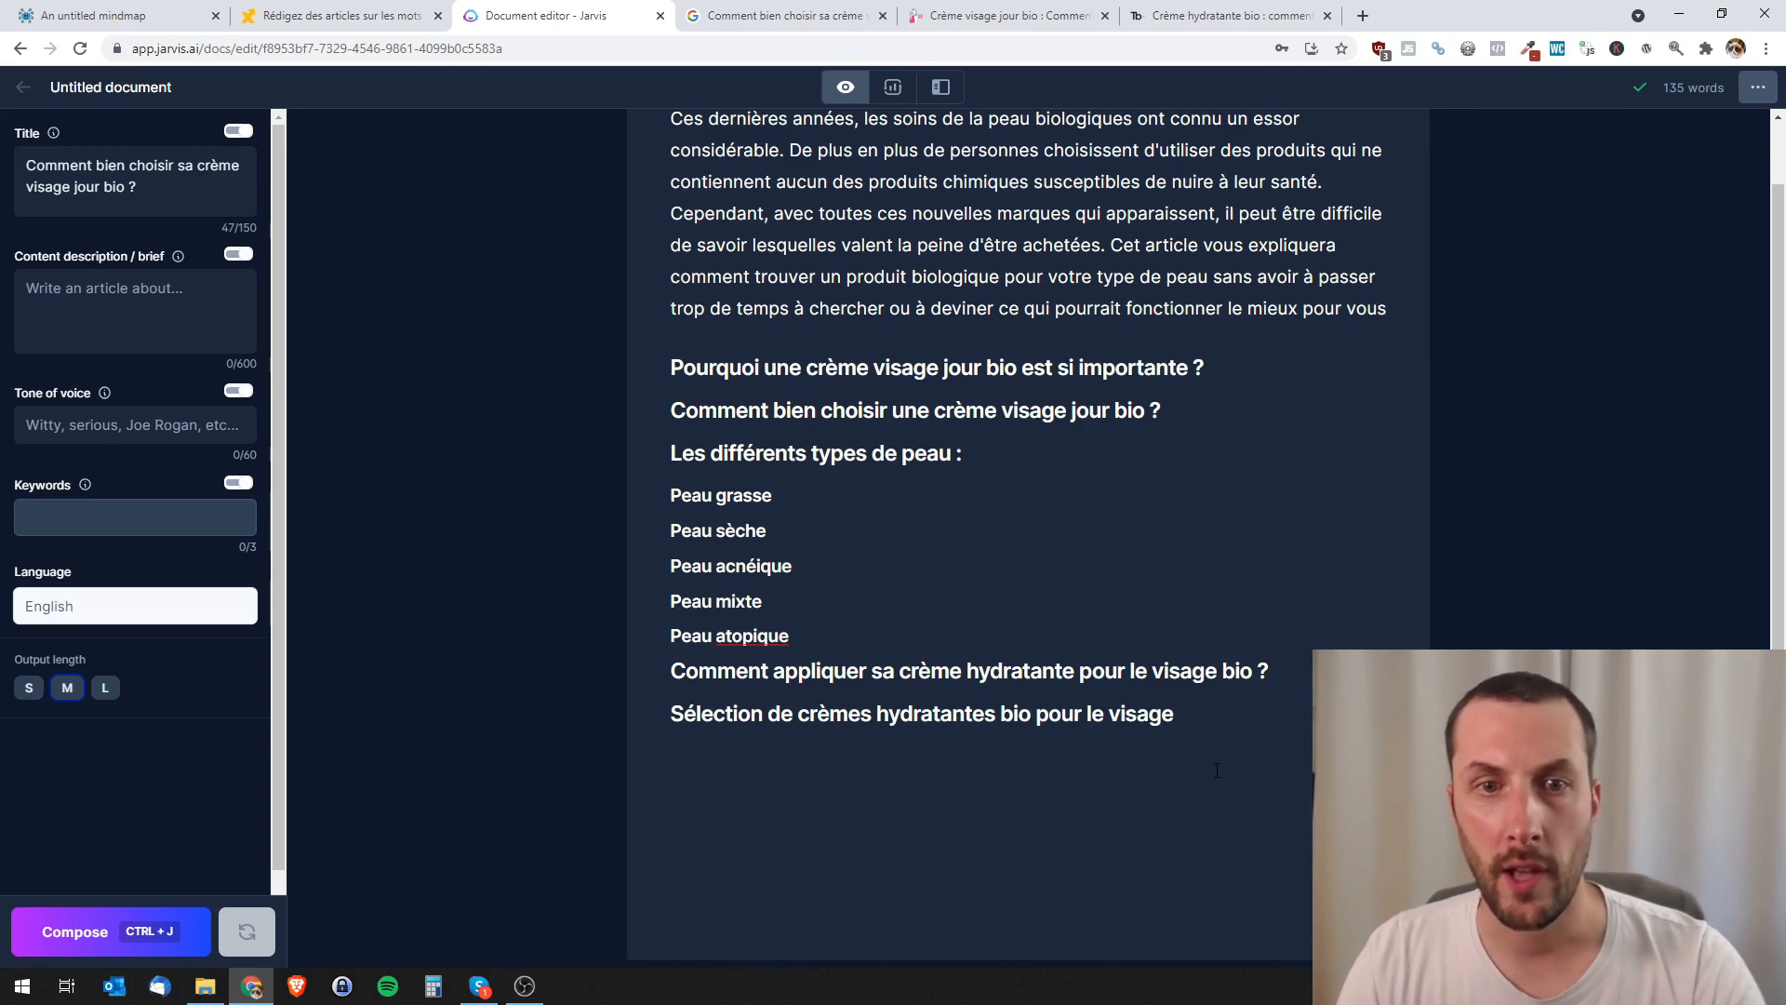
- Add the H2 heading "Conclusion" at the end of the outline and a "***" separator line below the introduction
{"action": "scroll", "coordinate": [1051, 716], "scroll_direction": "up", "scroll_amount": 1}
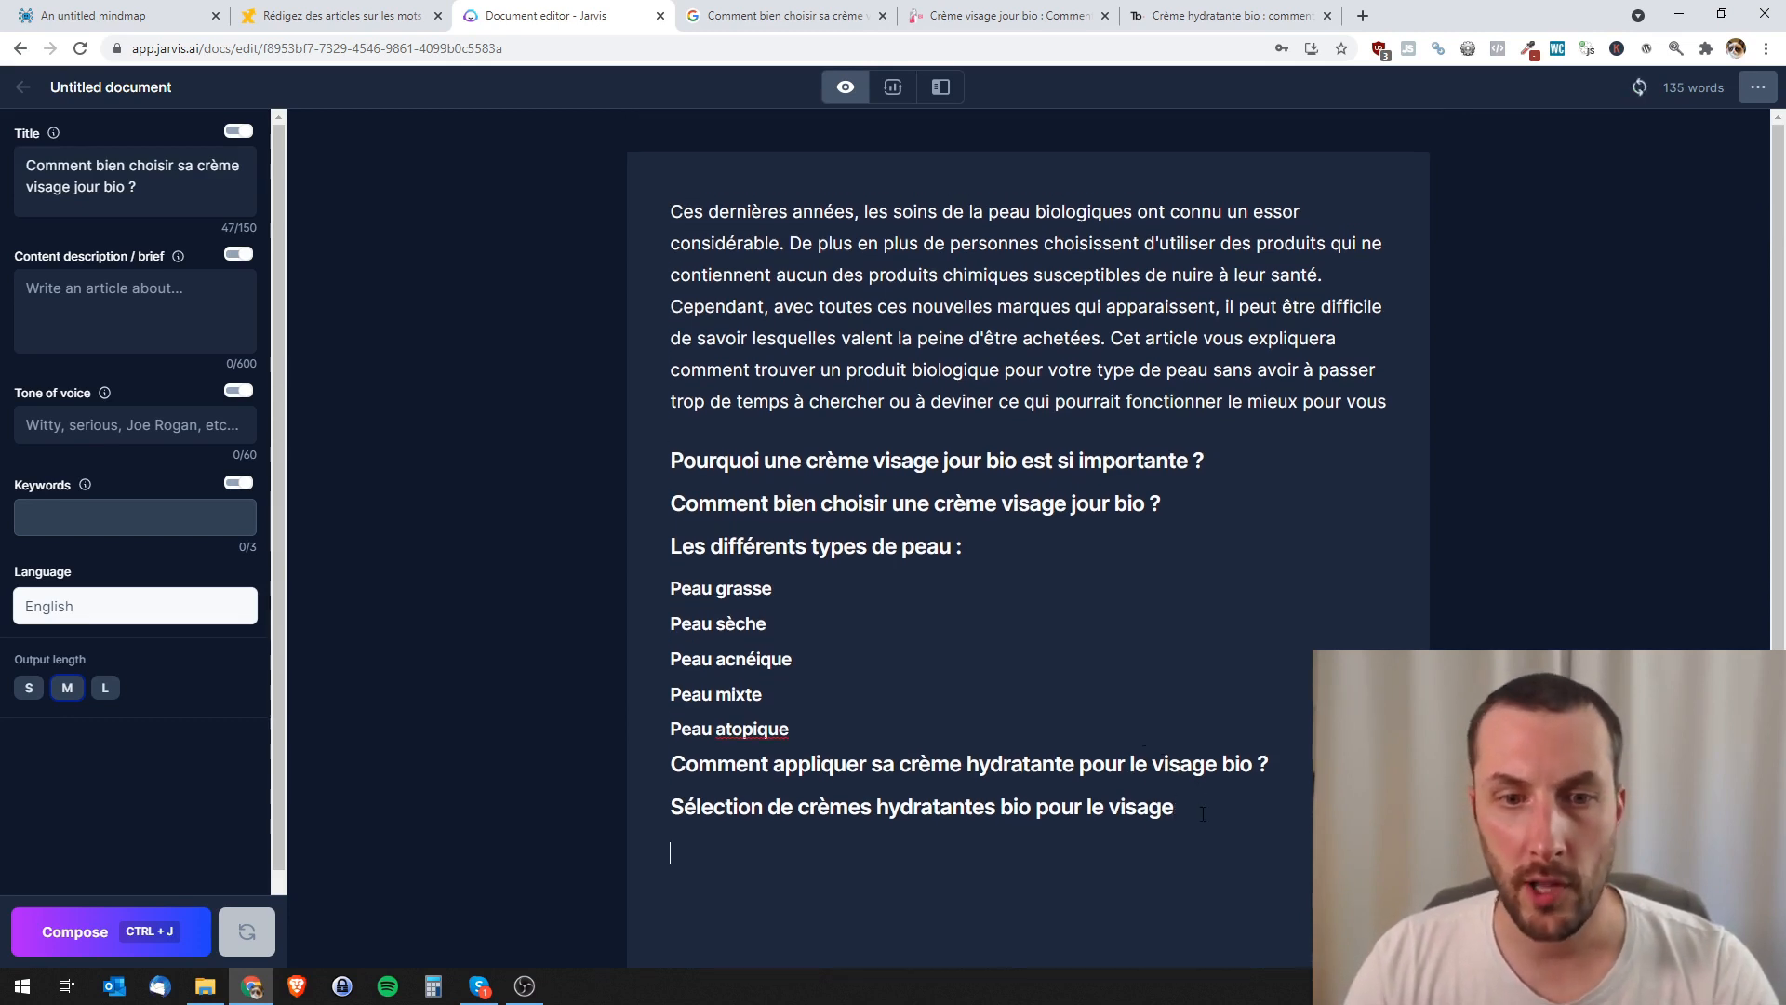
{"action": "type", "text": "Conclusion"}
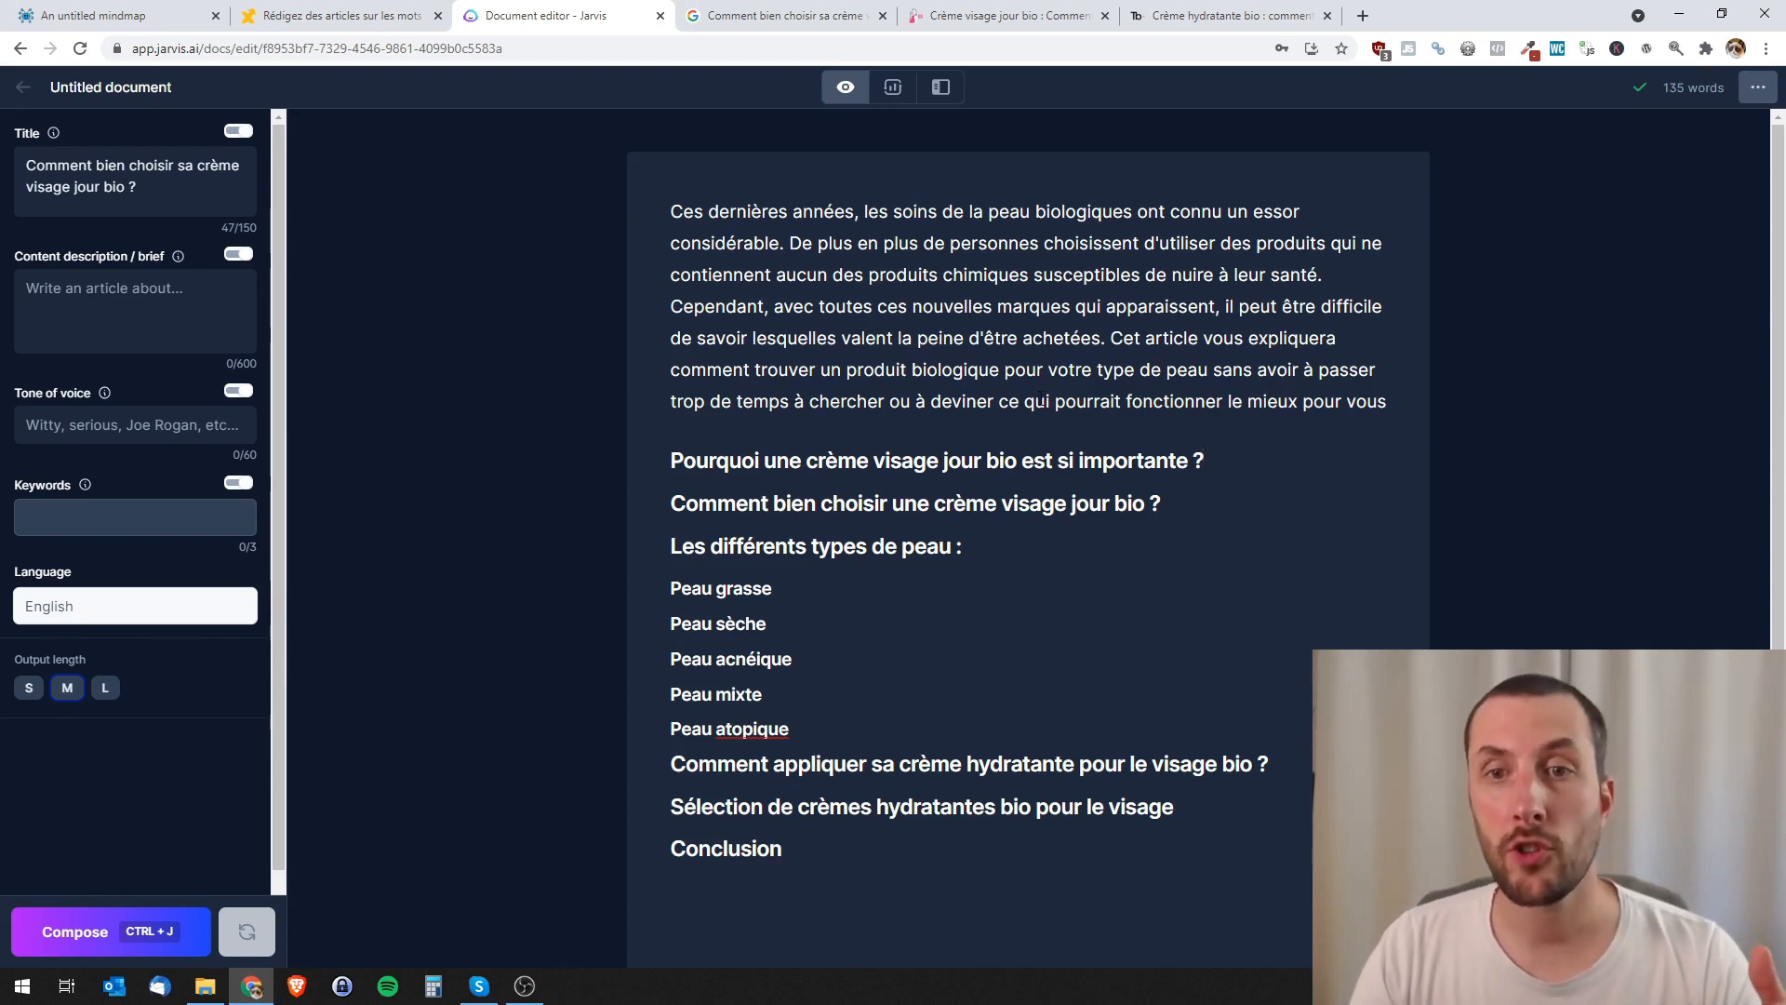
{"action": "left_click", "coordinate": [1393, 401]}
{"action": "key", "text": "Return"}
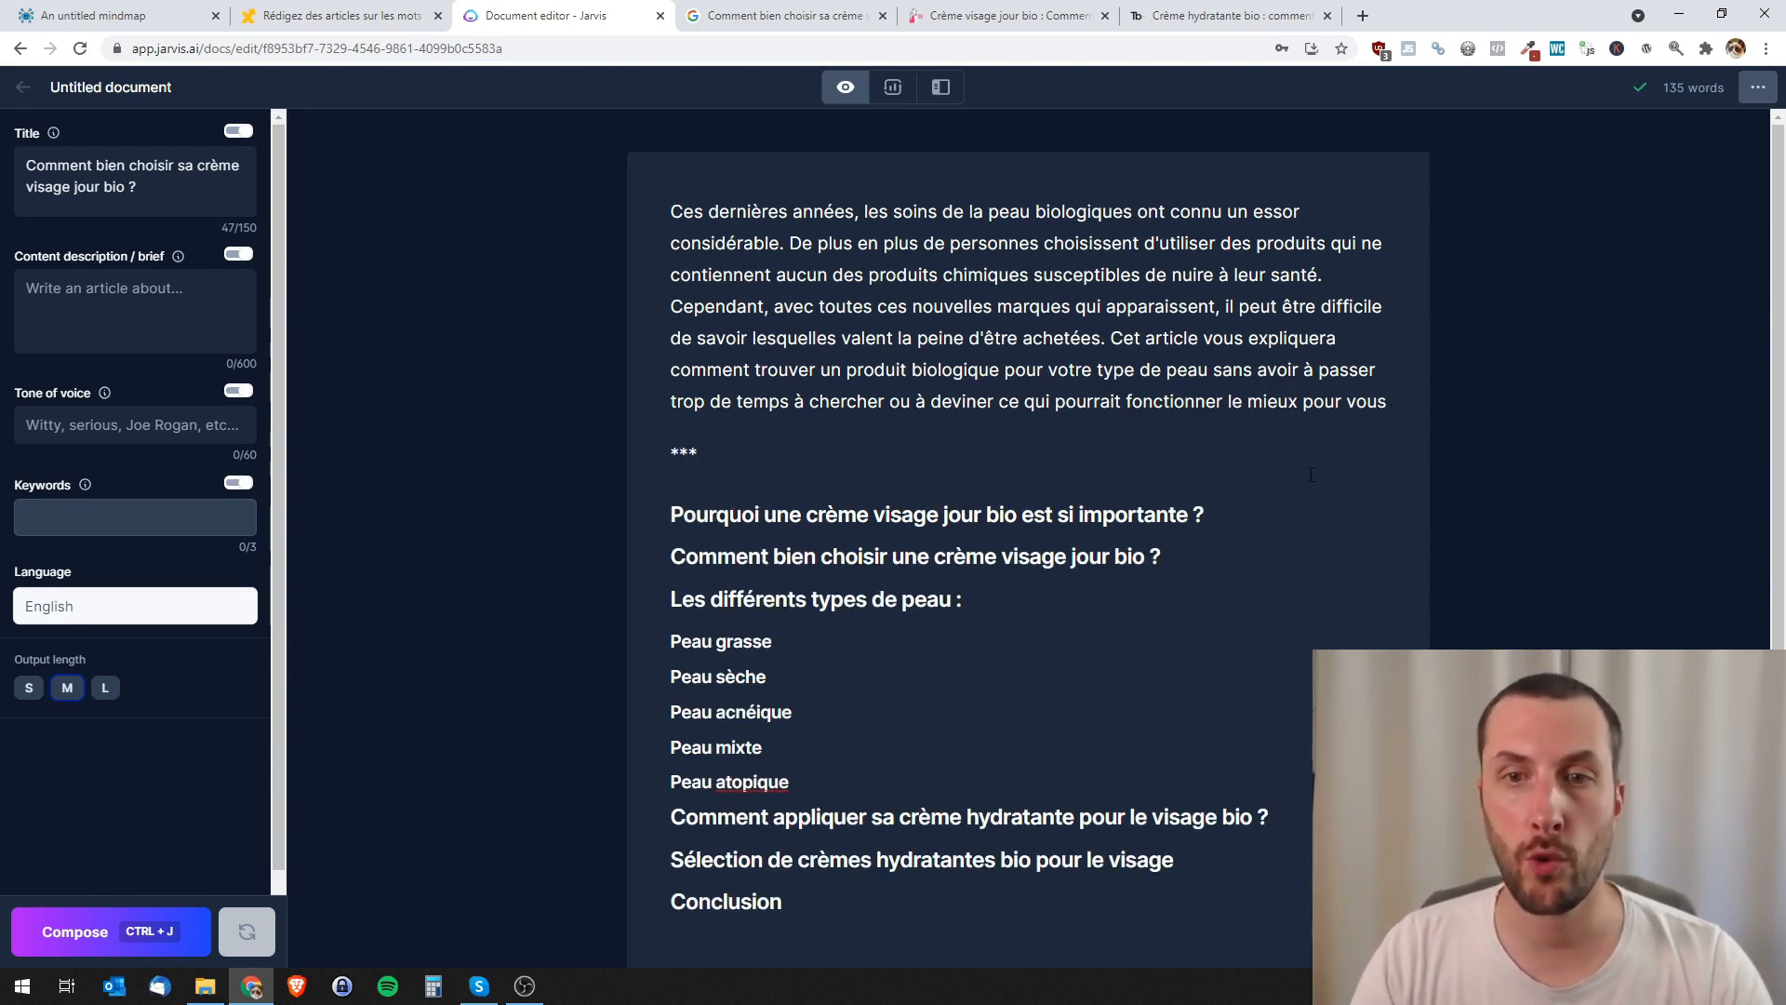
- Start a command line "rédiger un paragraphe pour" below the heading "Pourquoi une crème visage jour bio est si importante ?"
{"action": "left_click", "coordinate": [1242, 515]}
{"action": "key", "text": "Return"}
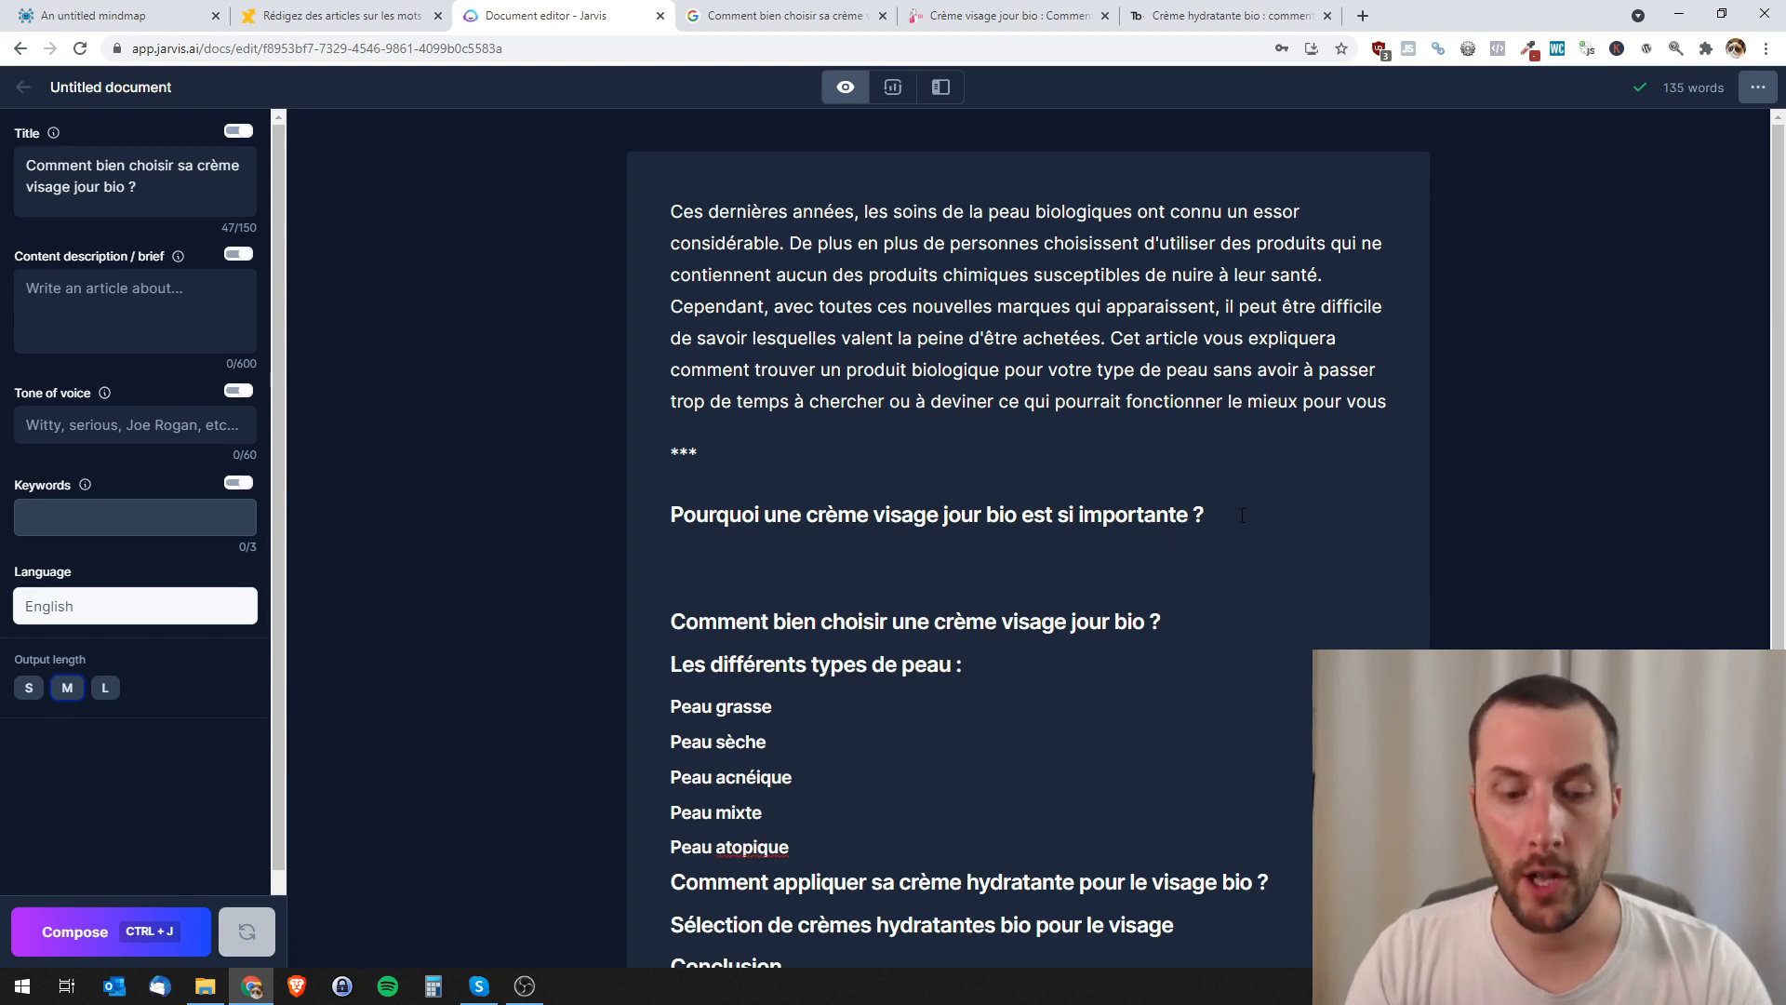
{"action": "type", "text": "rédiger u"}
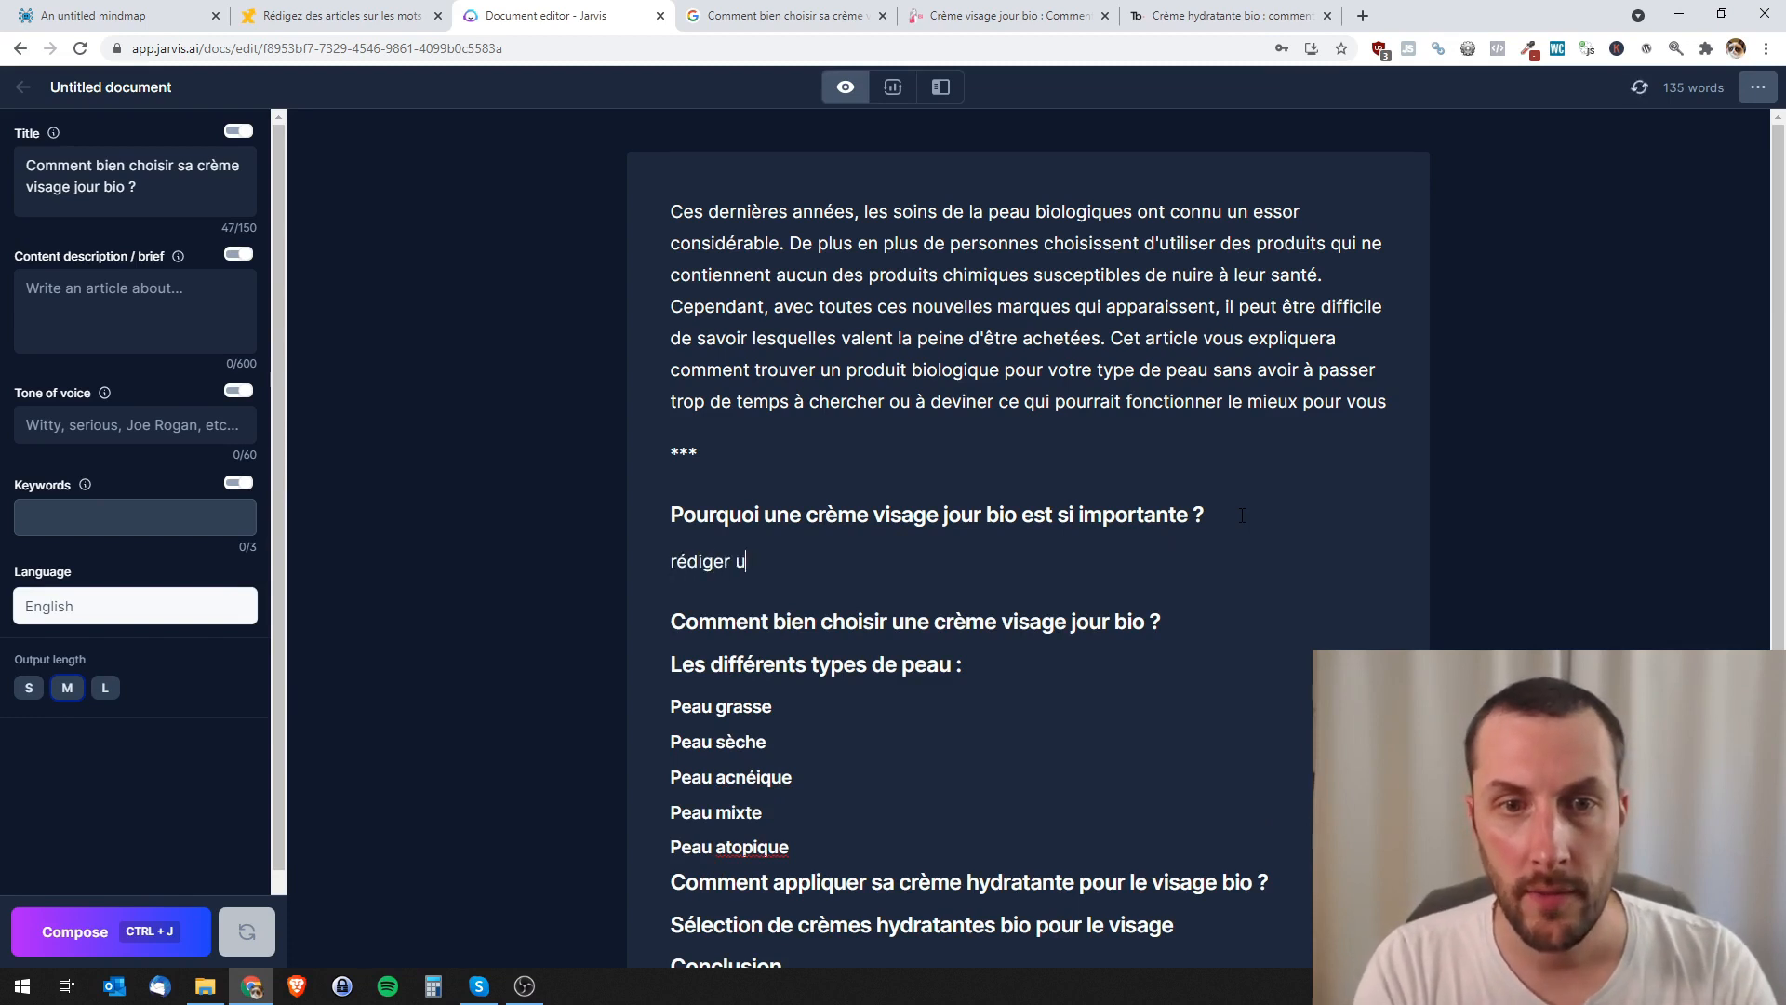
{"action": "type", "text": "n paragrapgh"}
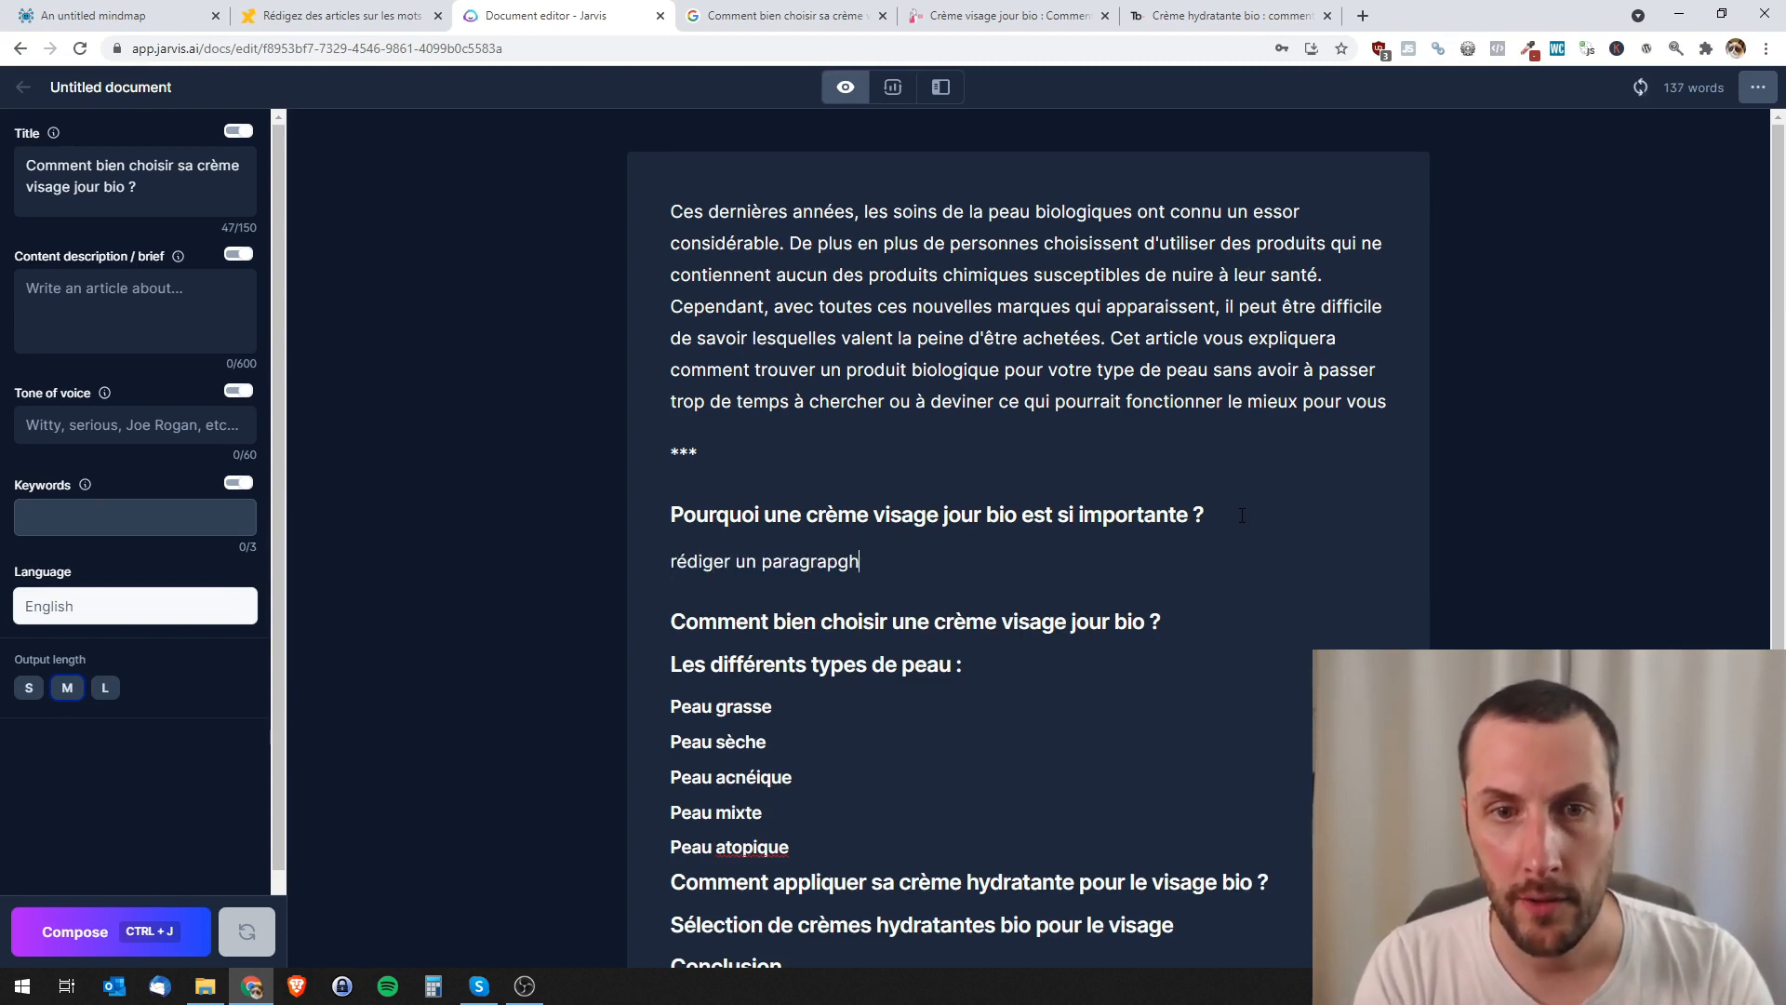
{"action": "key", "text": "BackSpace"}
{"action": "key", "text": "BackSpace"}
{"action": "type", "text": "he pour"}
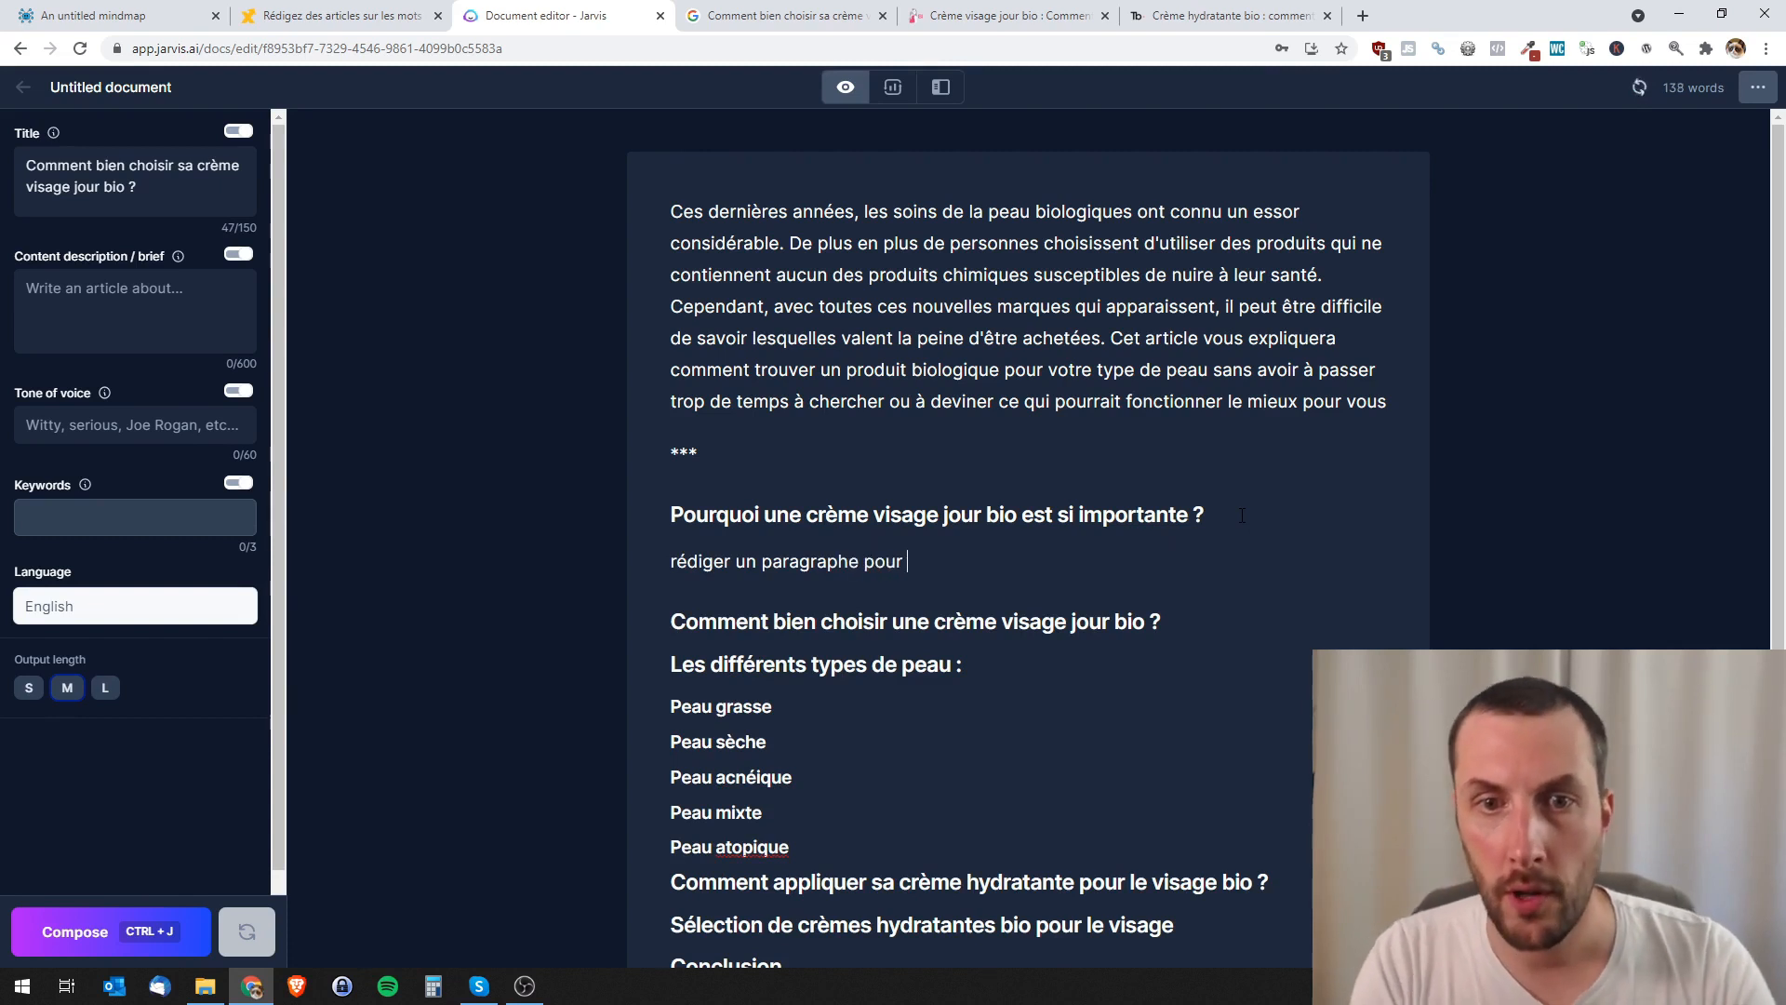
- Complete the command with the heading's text "Pourquoi une crème visage jour bio est si importante" as plain text and run it
{"action": "left_click_drag", "start_coordinate": [671, 515], "coordinate": [1191, 515]}
{"action": "key", "text": "ctrl+c"}
{"action": "left_click", "coordinate": [919, 558]}
{"action": "key", "text": "ctrl+v"}
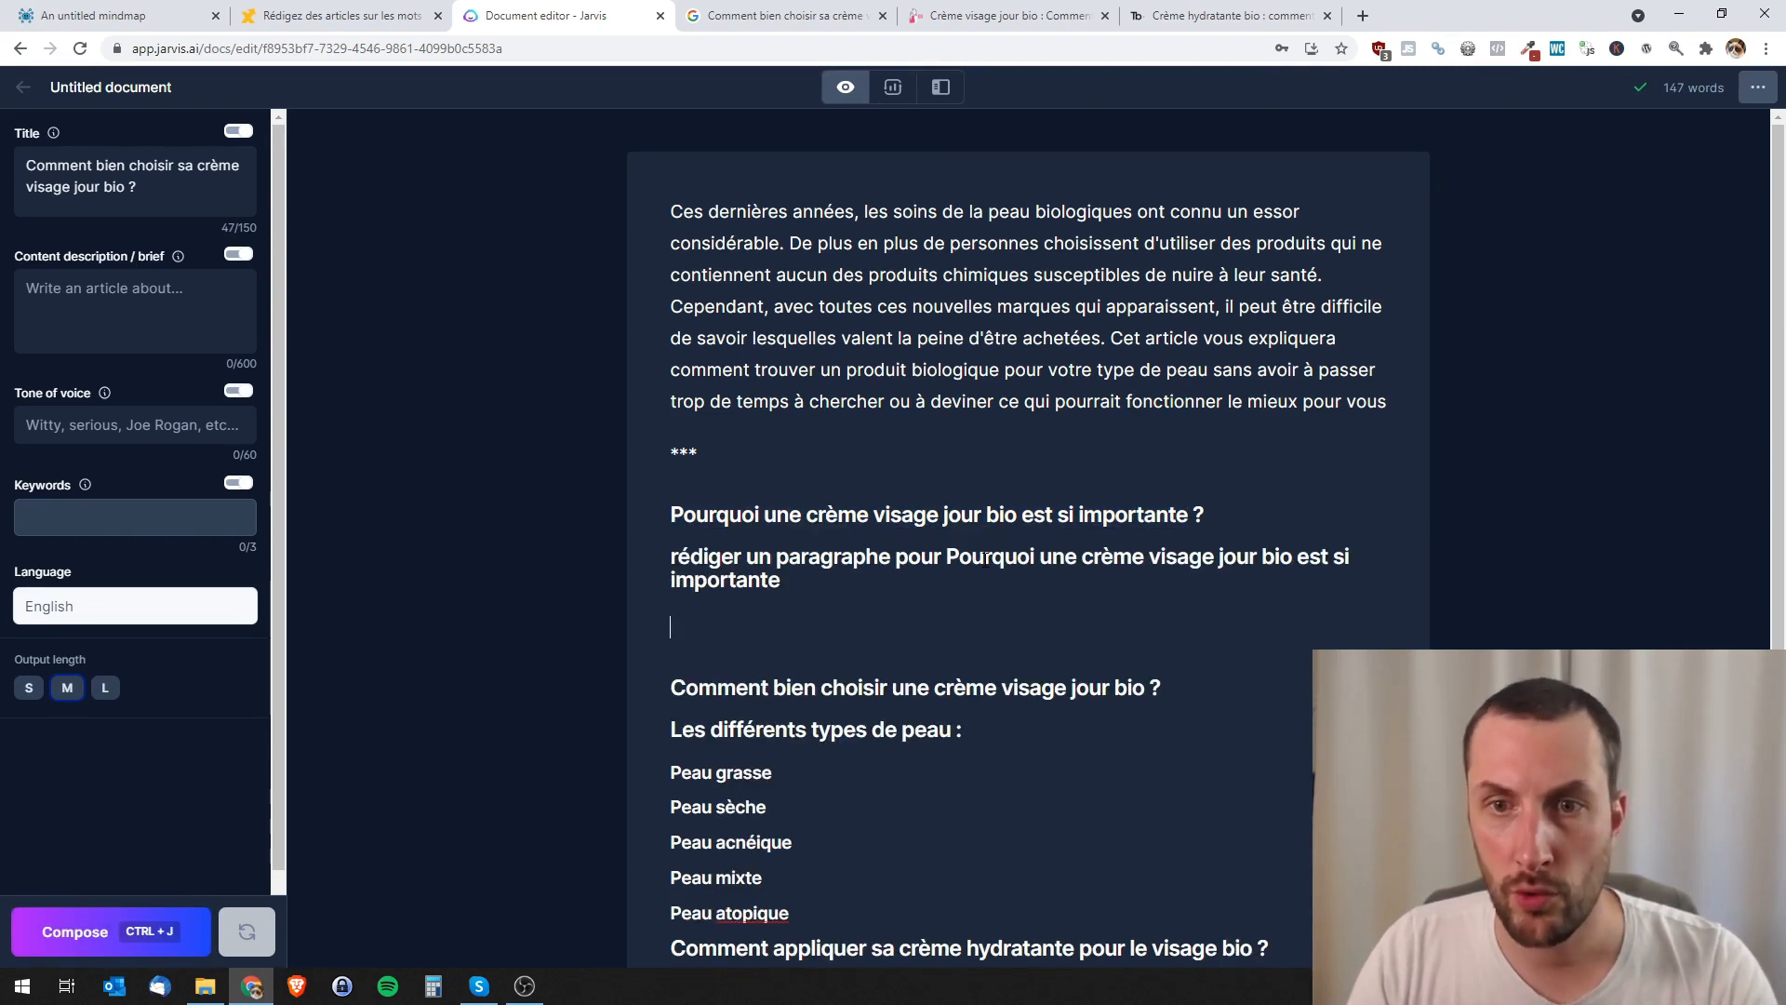
{"action": "key", "text": "ctrl+z"}
{"action": "right_click", "coordinate": [938, 561]}
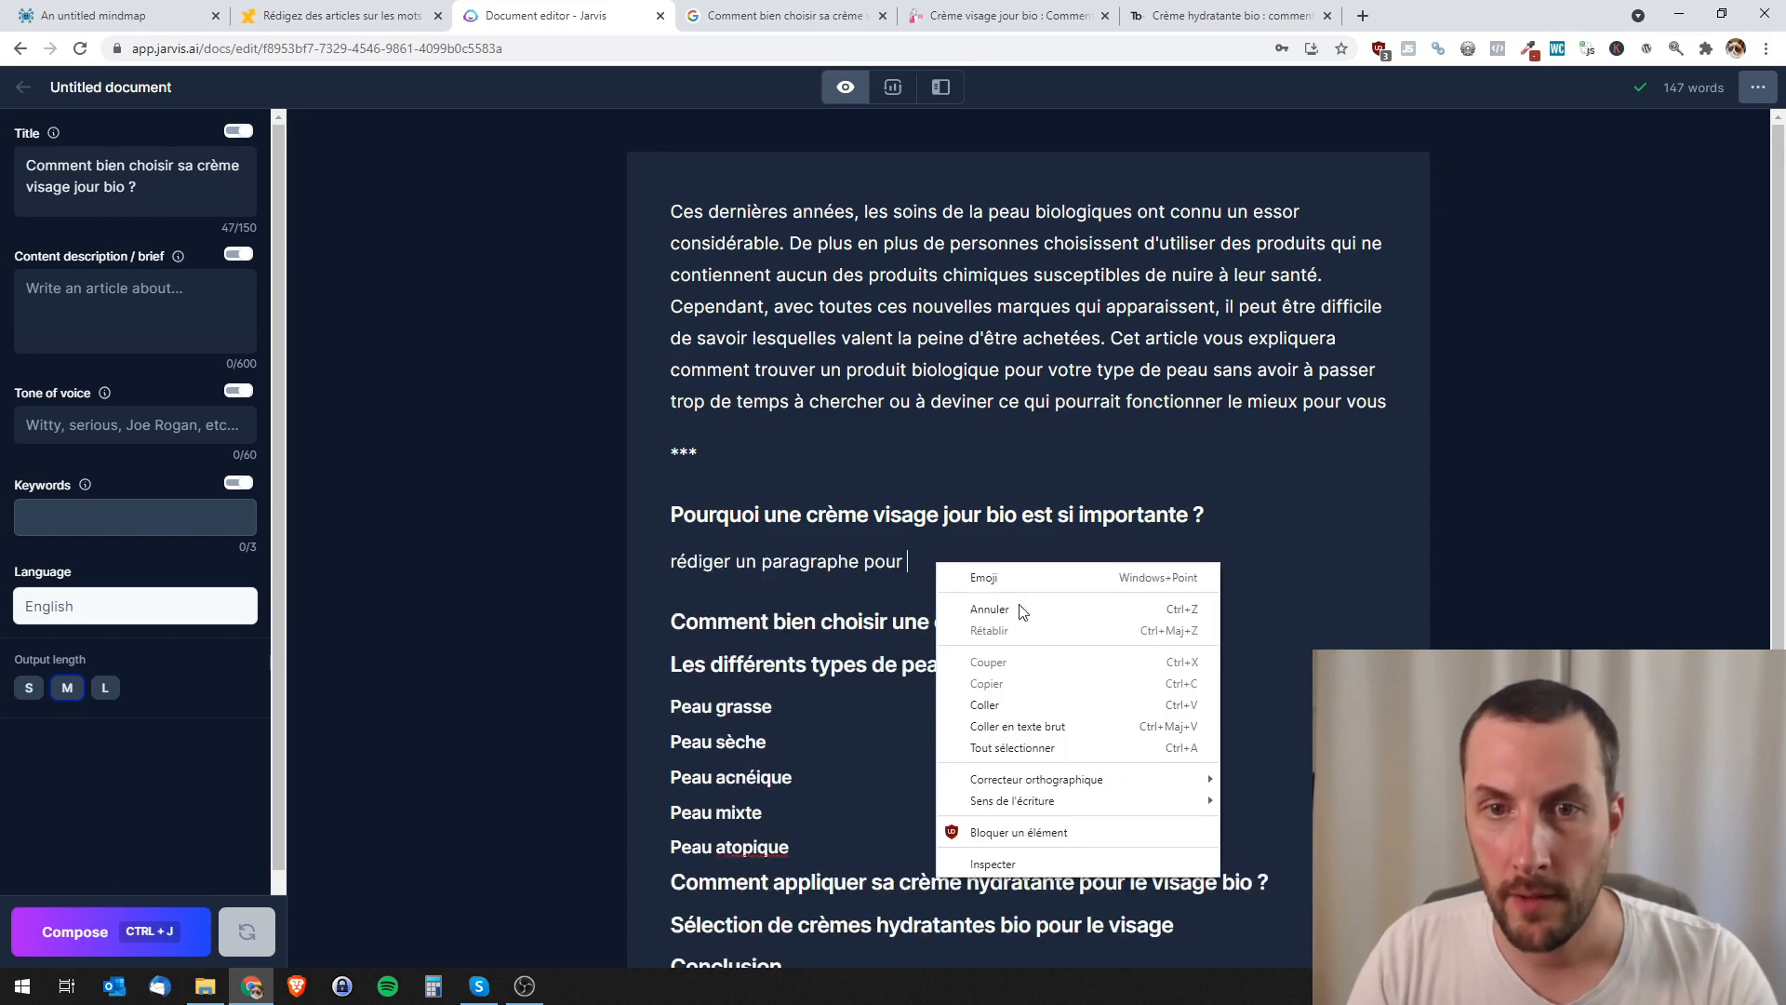
{"action": "left_click", "coordinate": [1042, 728]}
{"action": "key", "text": "shift+Home"}
{"action": "key", "text": "ctrl+Return"}
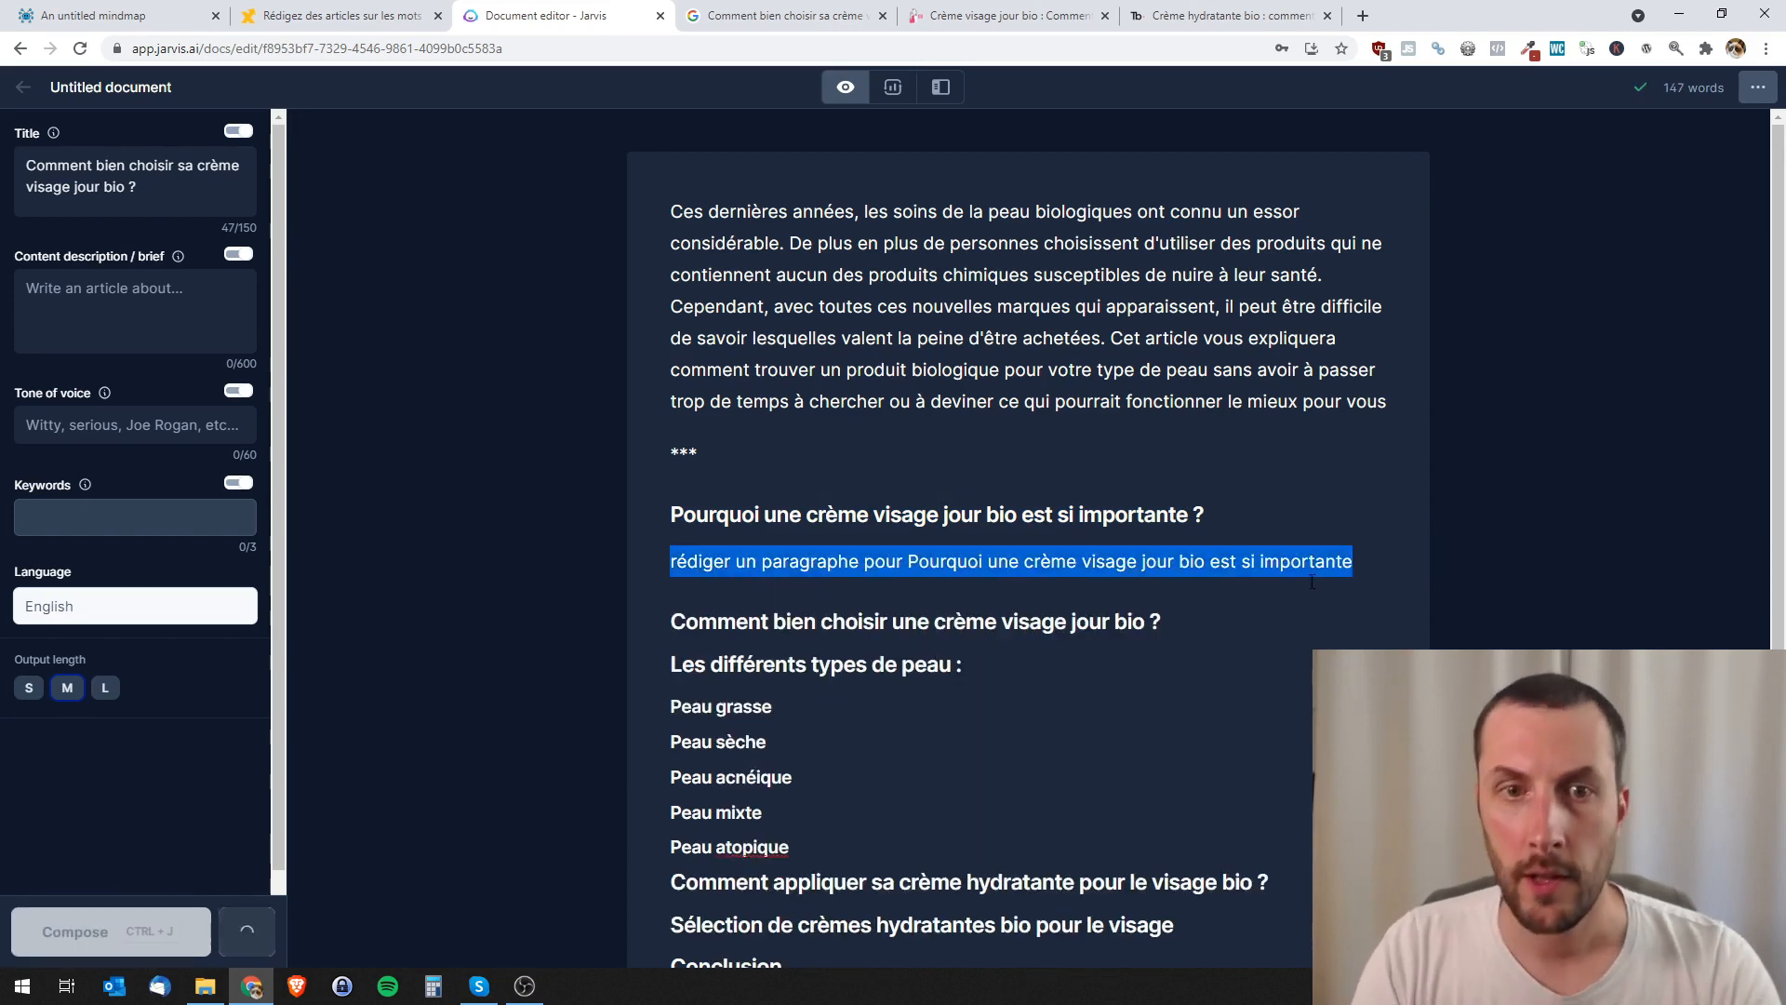
- Review the paragraphs generated under the article's headings, from the introduction through "Comment appliquer sa crème hydratante pour le visage bio ?"
{"action": "scroll", "coordinate": [1247, 578], "scroll_direction": "down", "scroll_amount": 1}
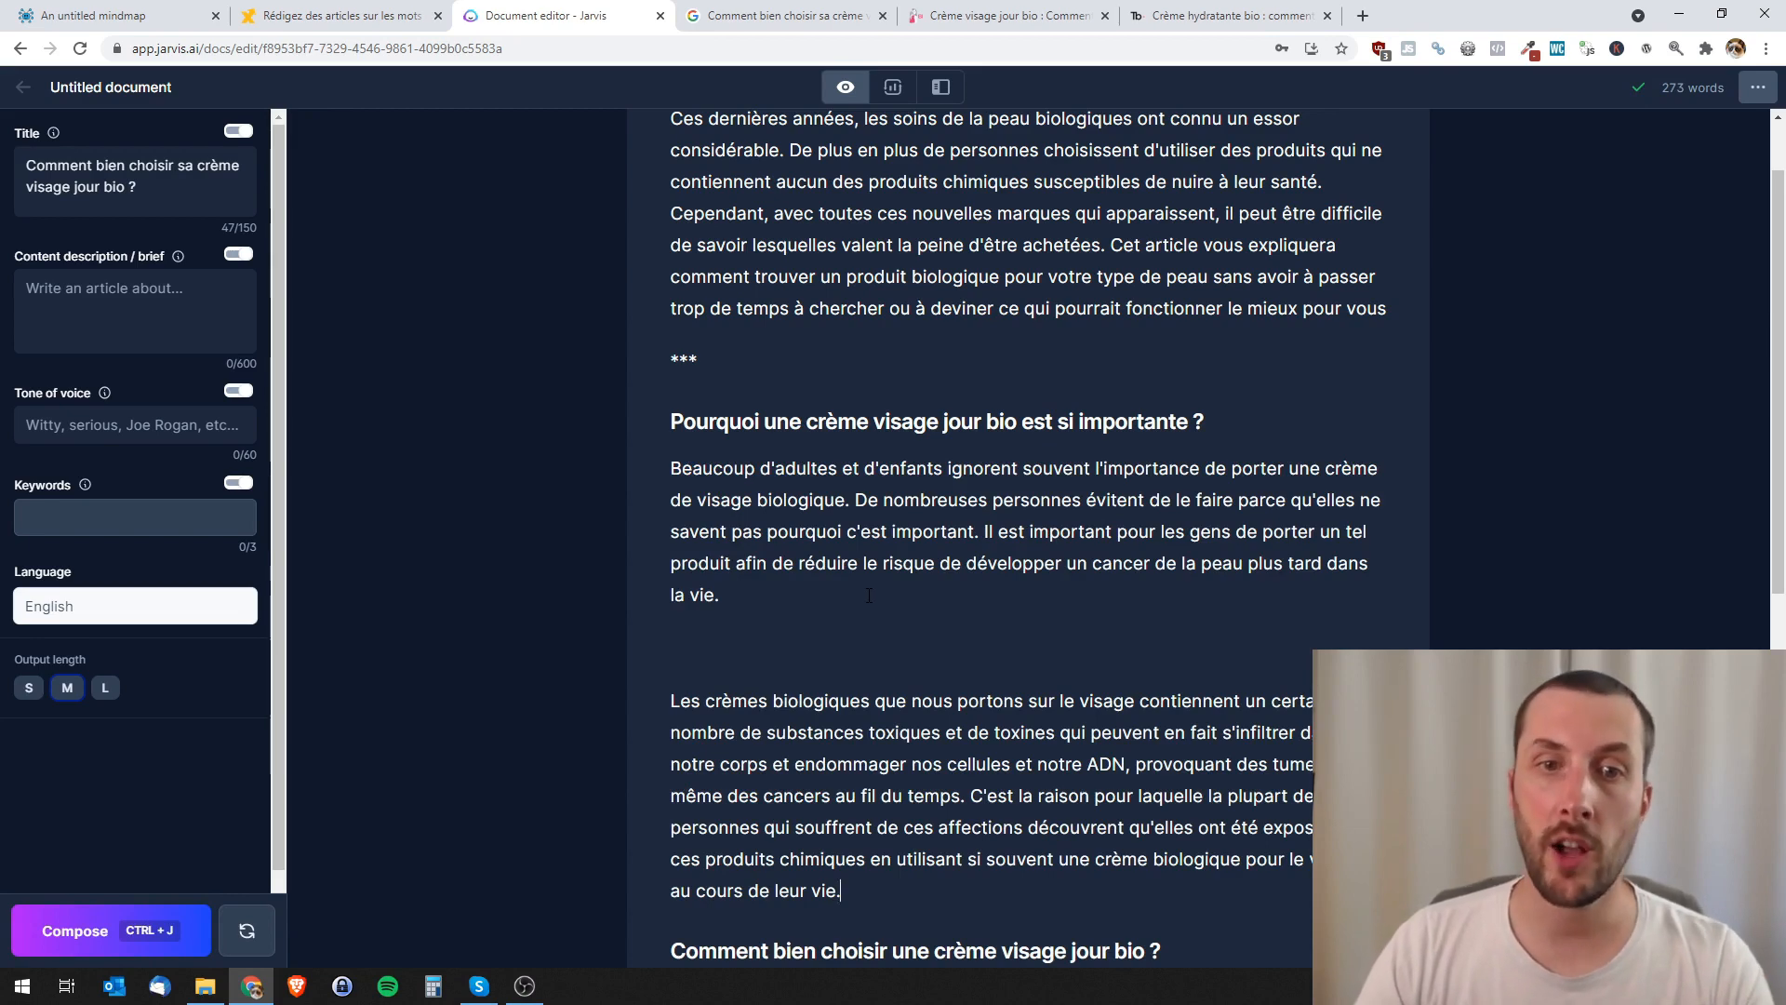
{"action": "scroll", "coordinate": [811, 653], "scroll_direction": "down", "scroll_amount": 1}
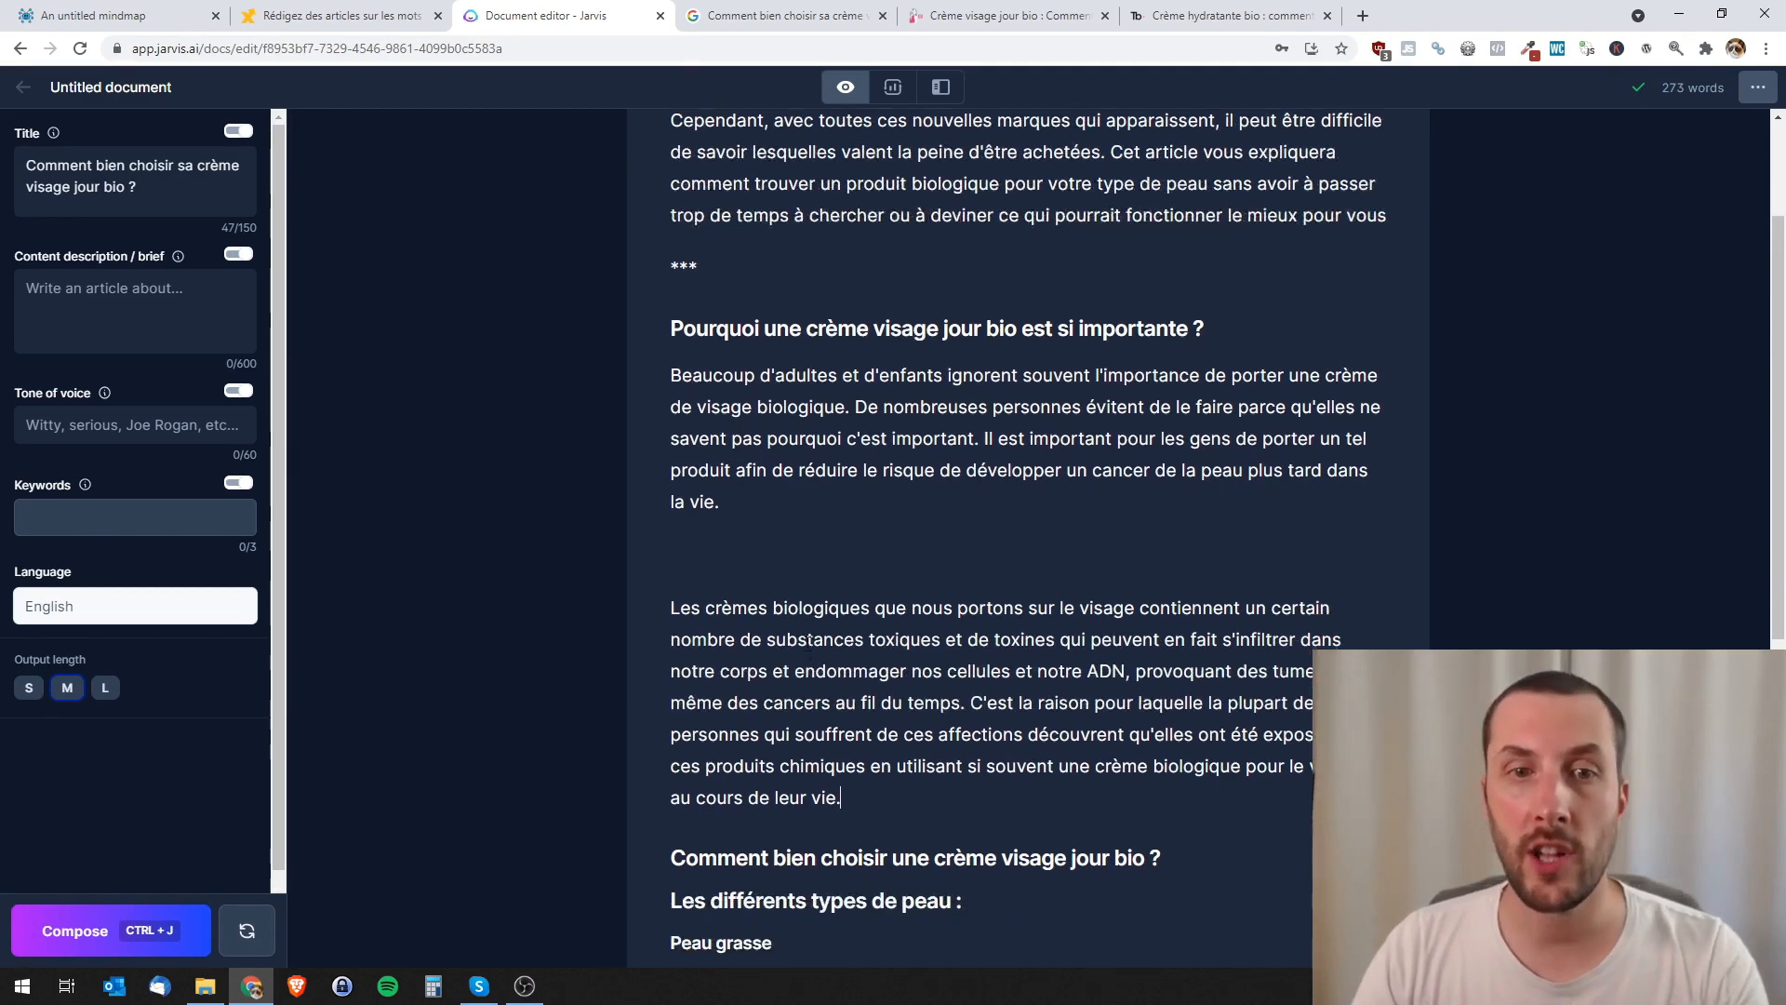
{"action": "left_click", "coordinate": [766, 587]}
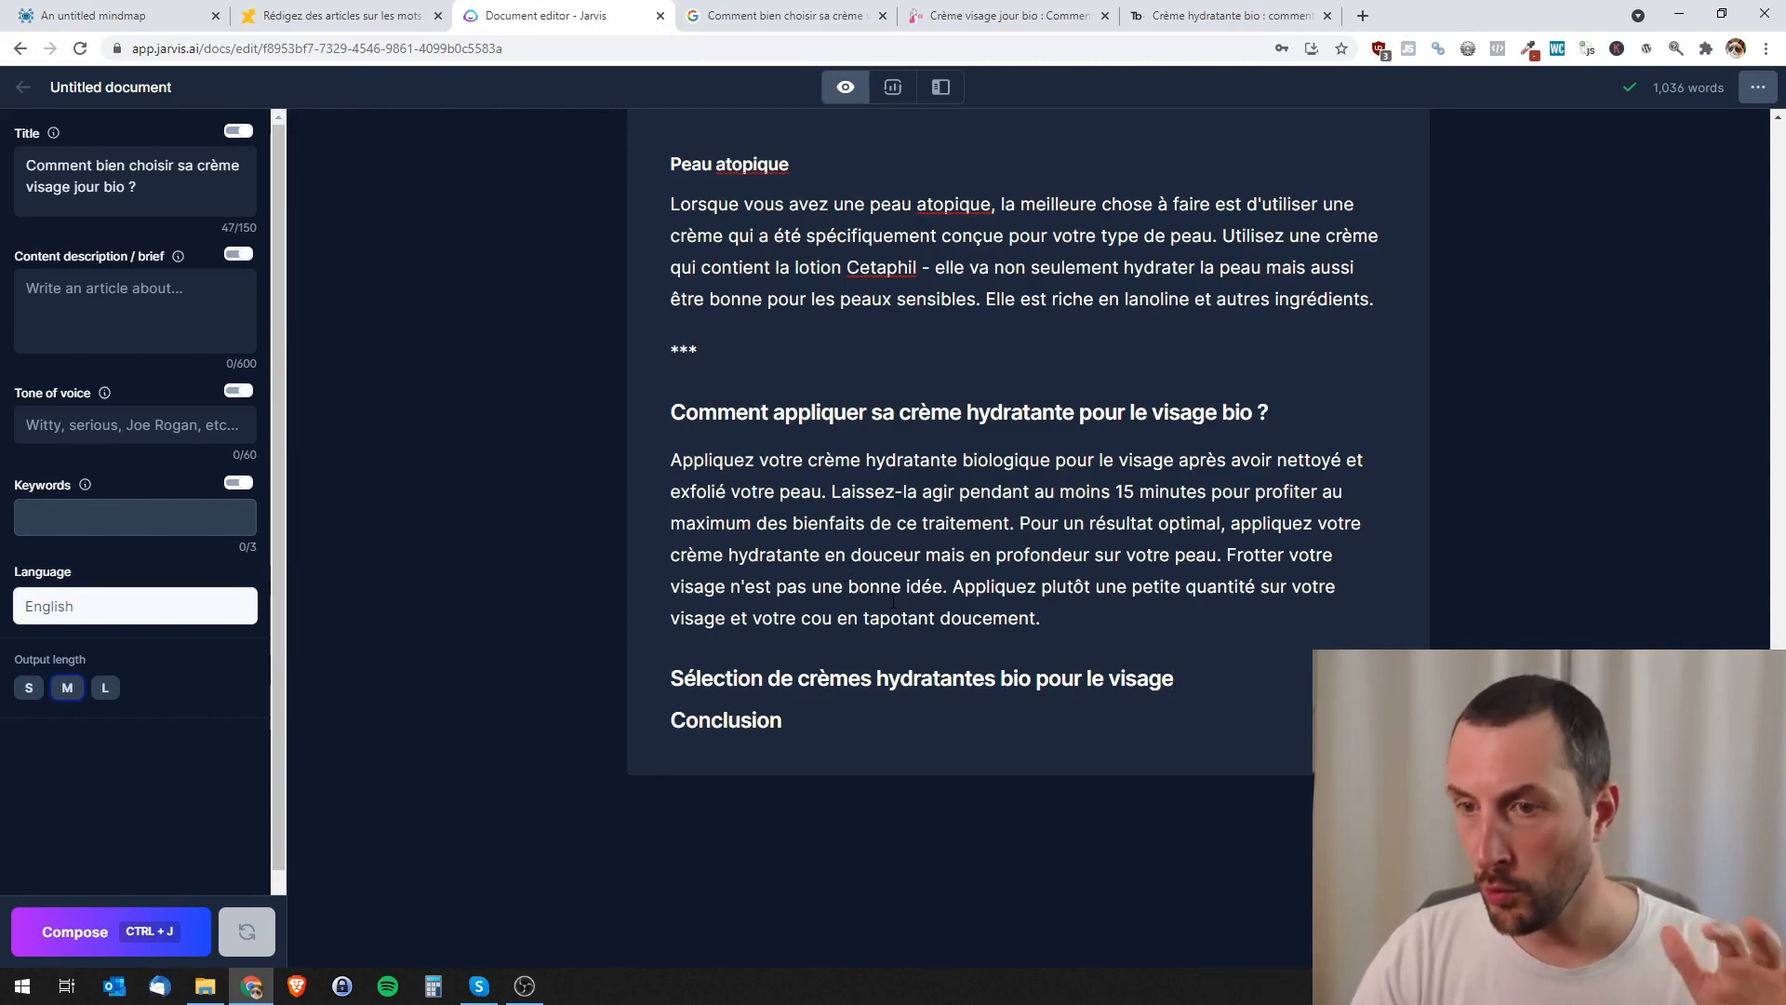
{"action": "scroll", "coordinate": [892, 655], "scroll_direction": "up", "scroll_amount": 20}
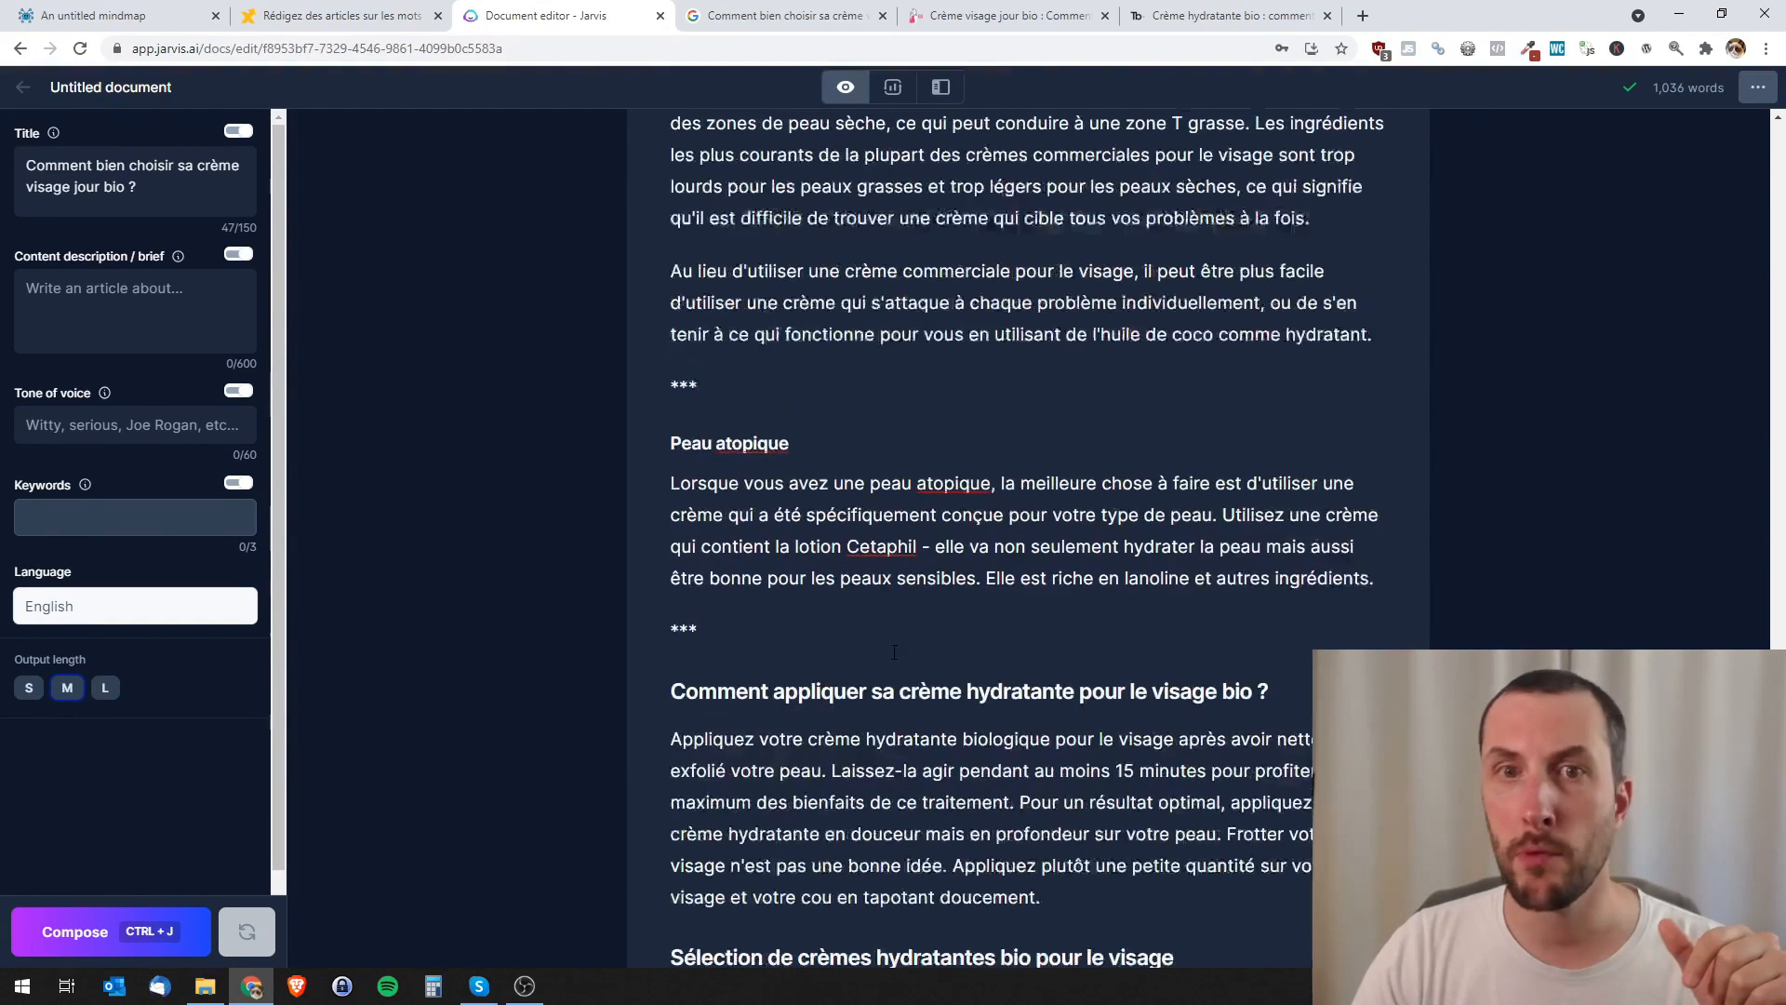
{"action": "scroll", "coordinate": [1028, 538], "scroll_direction": "up", "scroll_amount": 20}
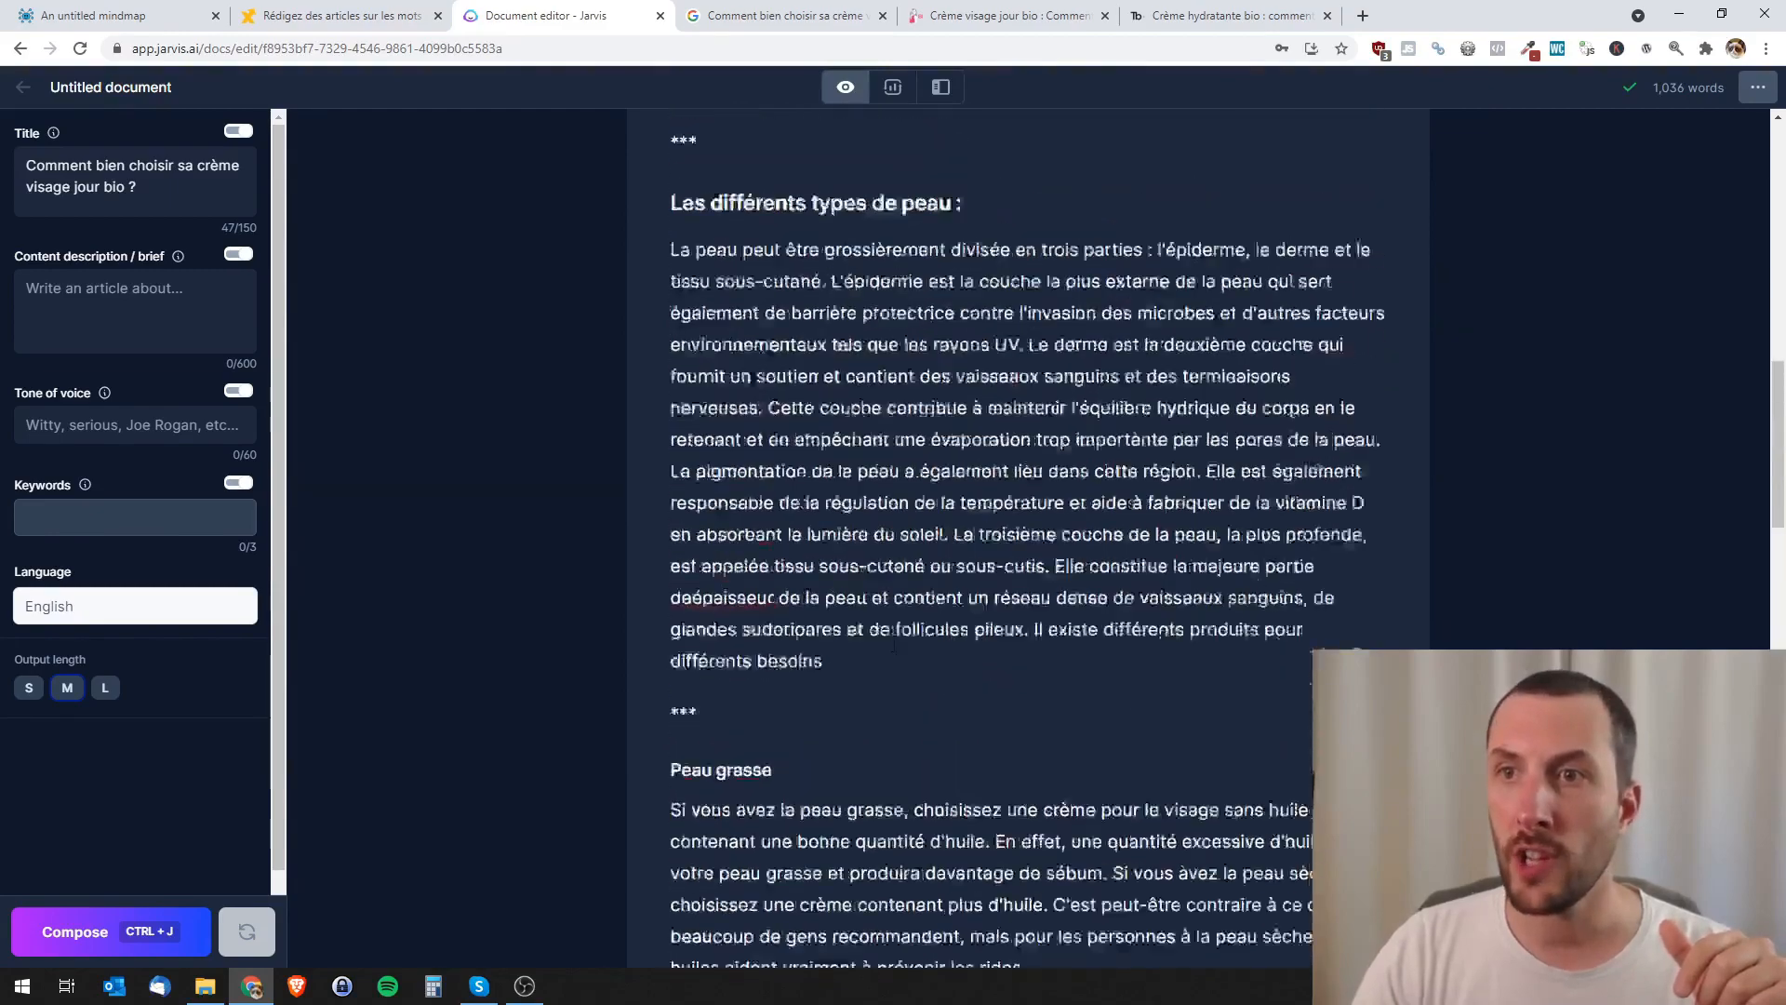
{"action": "scroll", "coordinate": [894, 642], "scroll_direction": "down", "scroll_amount": 15}
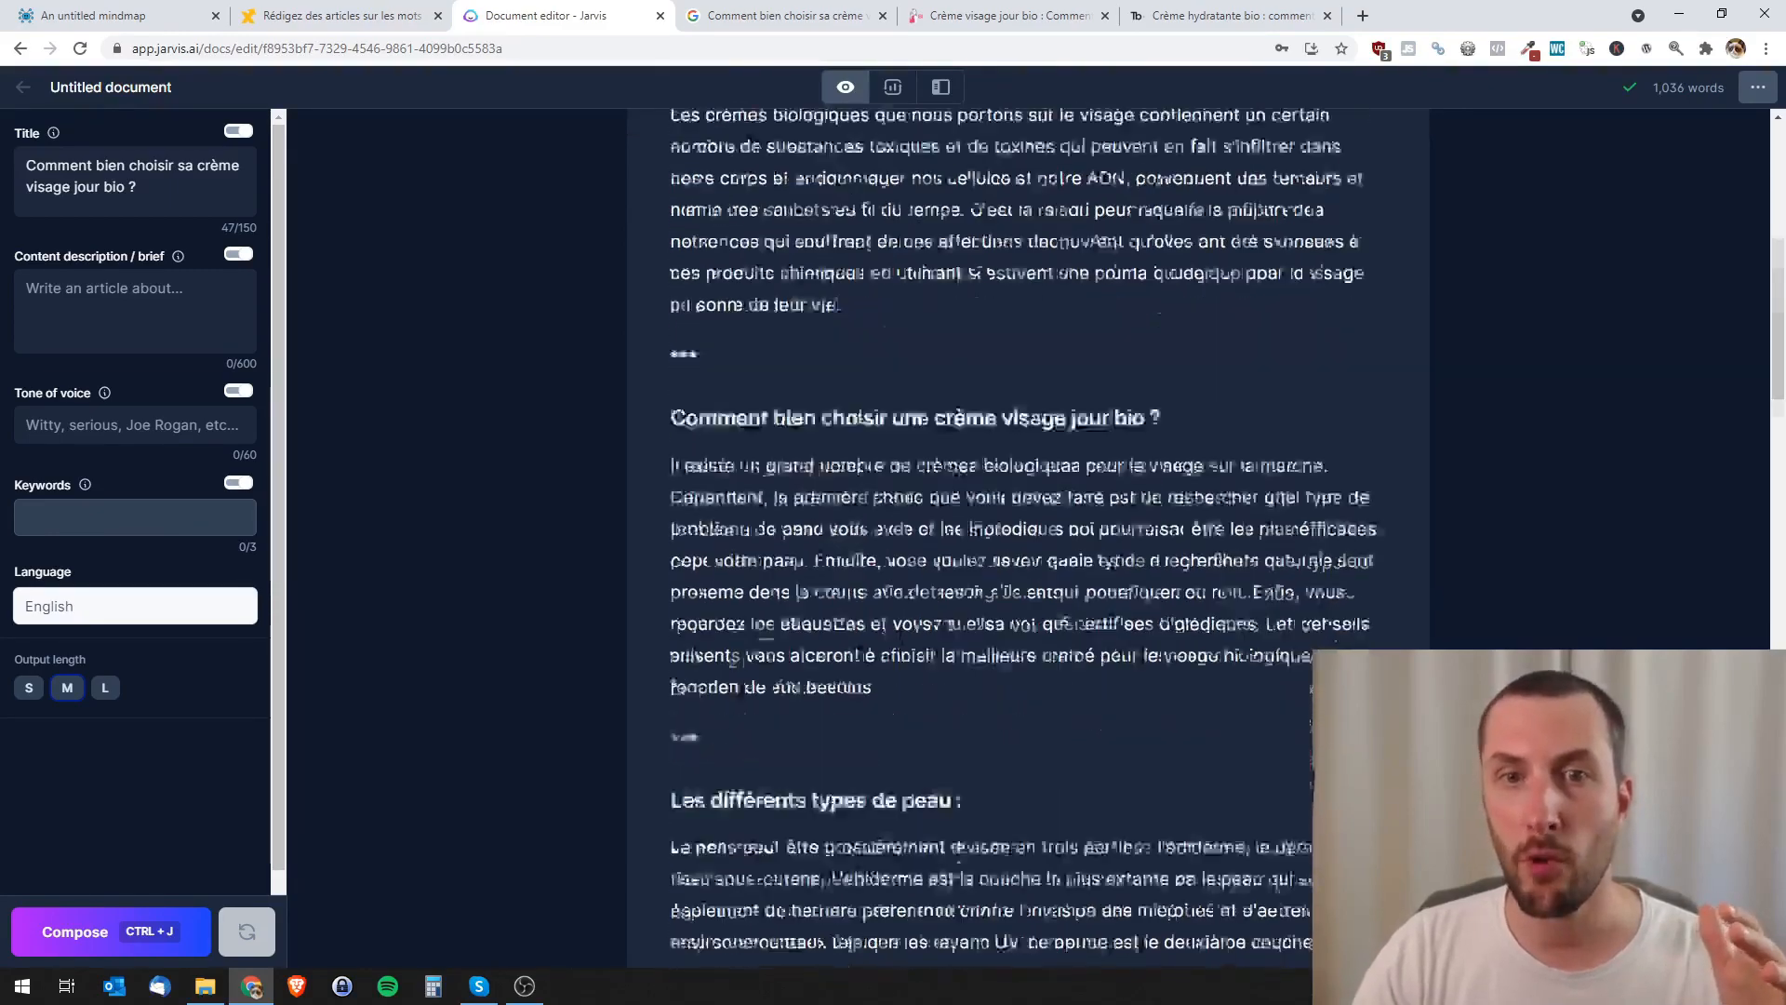
{"action": "scroll", "coordinate": [894, 641], "scroll_direction": "down", "scroll_amount": 15}
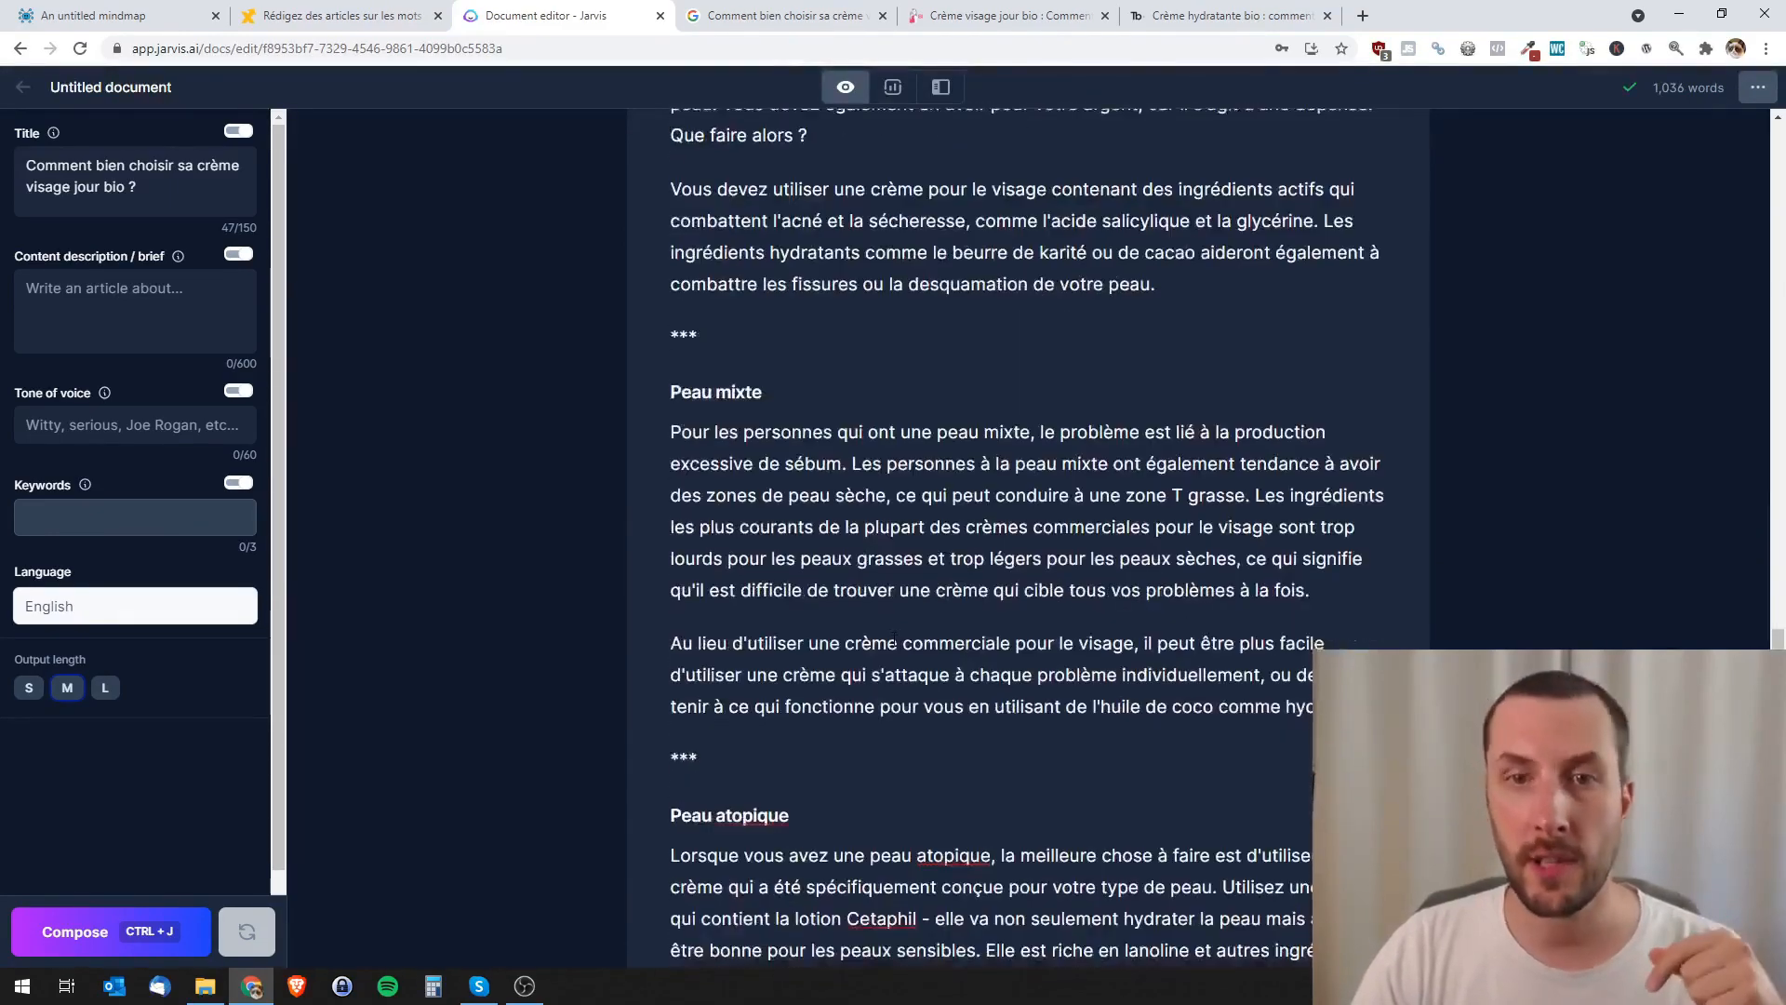
{"action": "scroll", "coordinate": [891, 567], "scroll_direction": "up", "scroll_amount": 1}
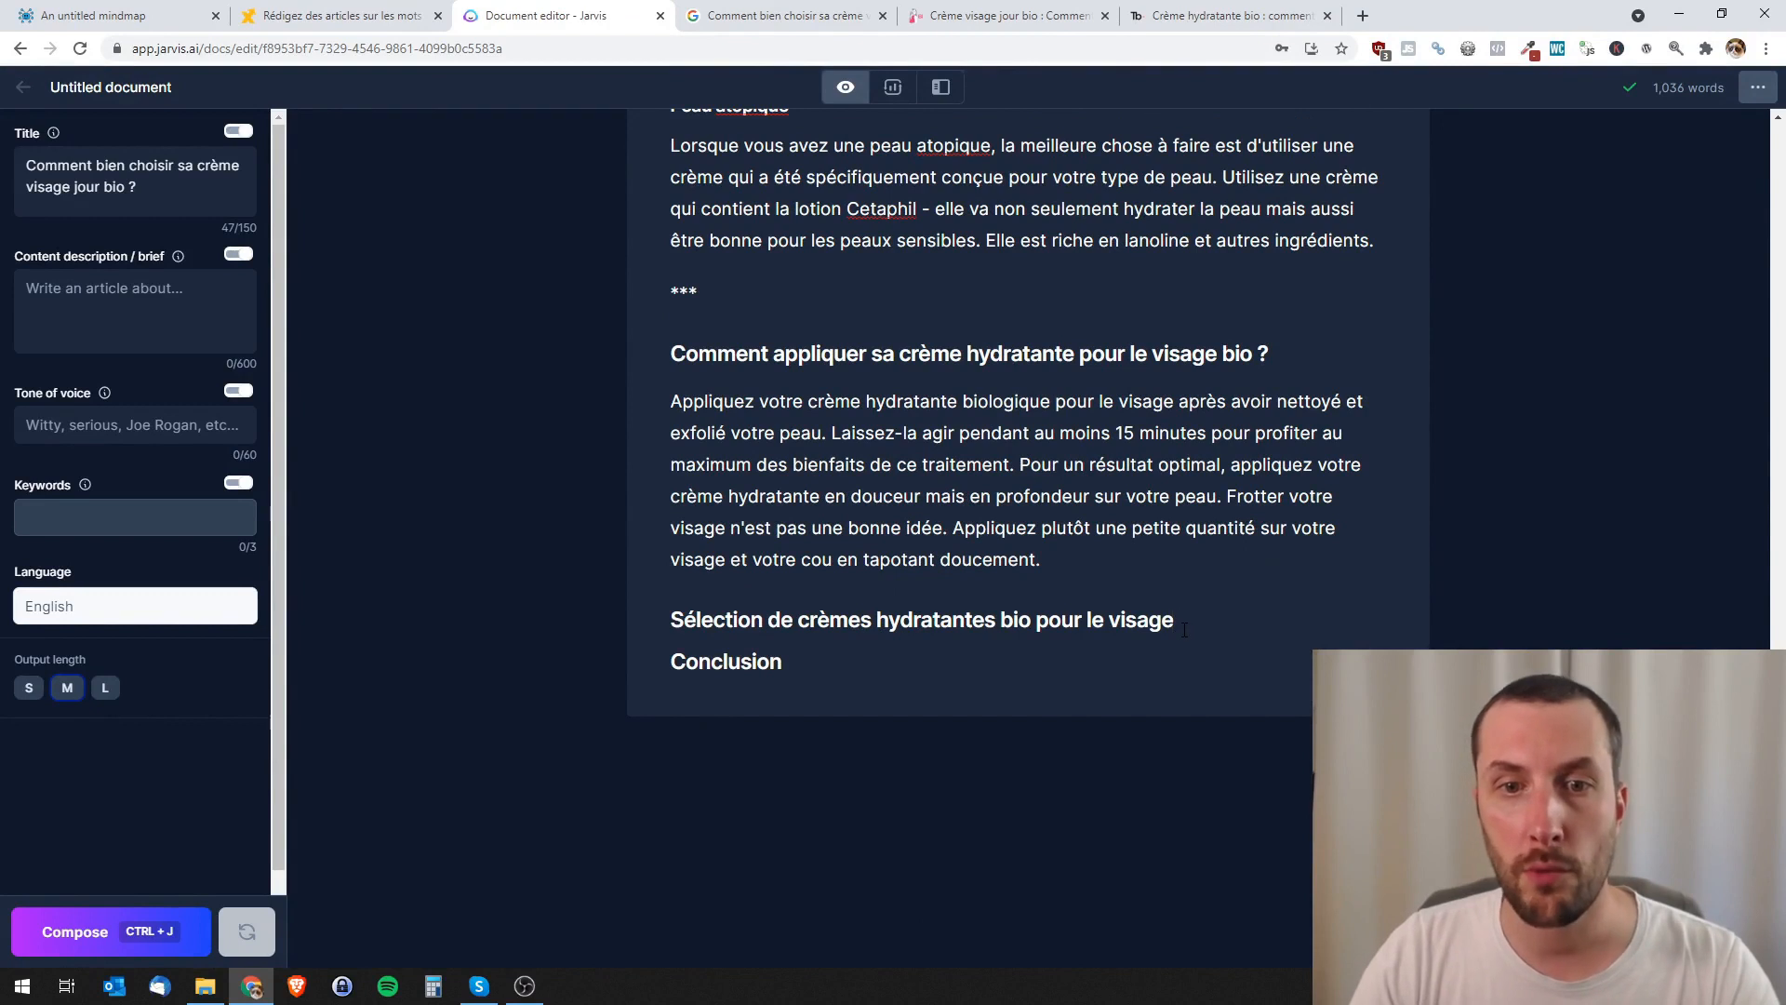
- Copy "crèmes hydratantes bio" from the selection heading and search for it on amazon.fr in a new tab
{"action": "left_click_drag", "start_coordinate": [797, 619], "coordinate": [1031, 620]}
{"action": "key", "text": "ctrl+c"}
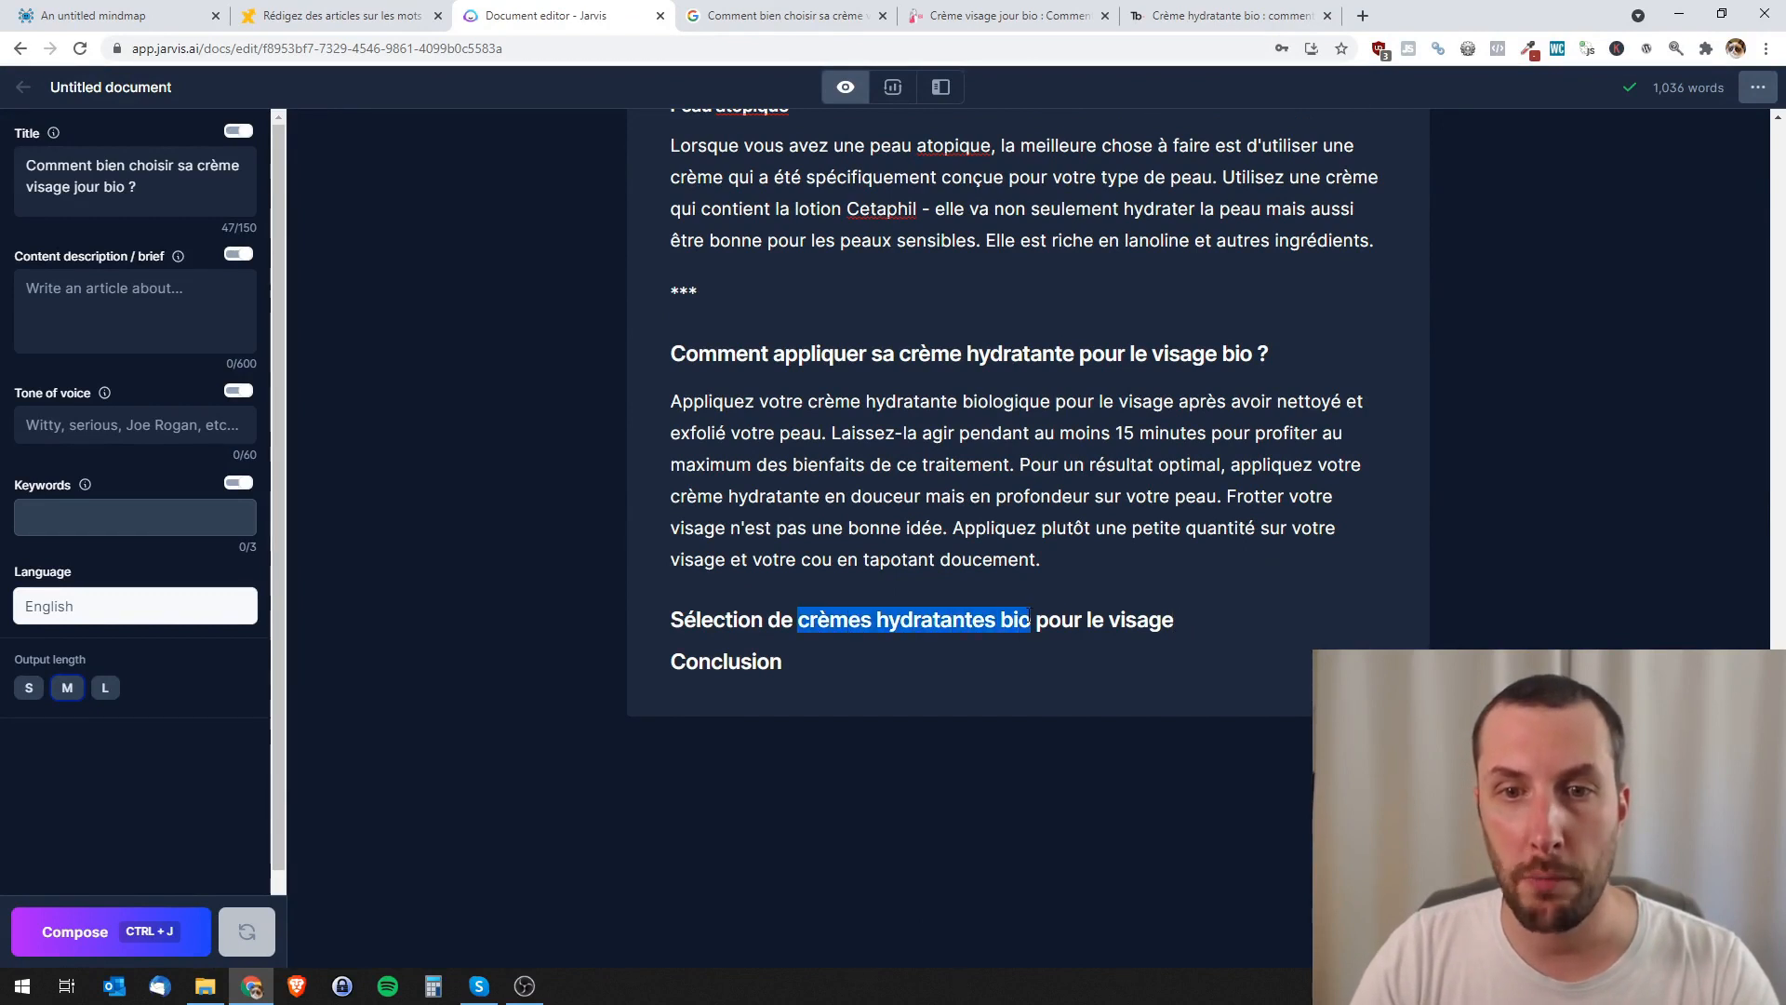
{"action": "left_click", "coordinate": [1231, 617]}
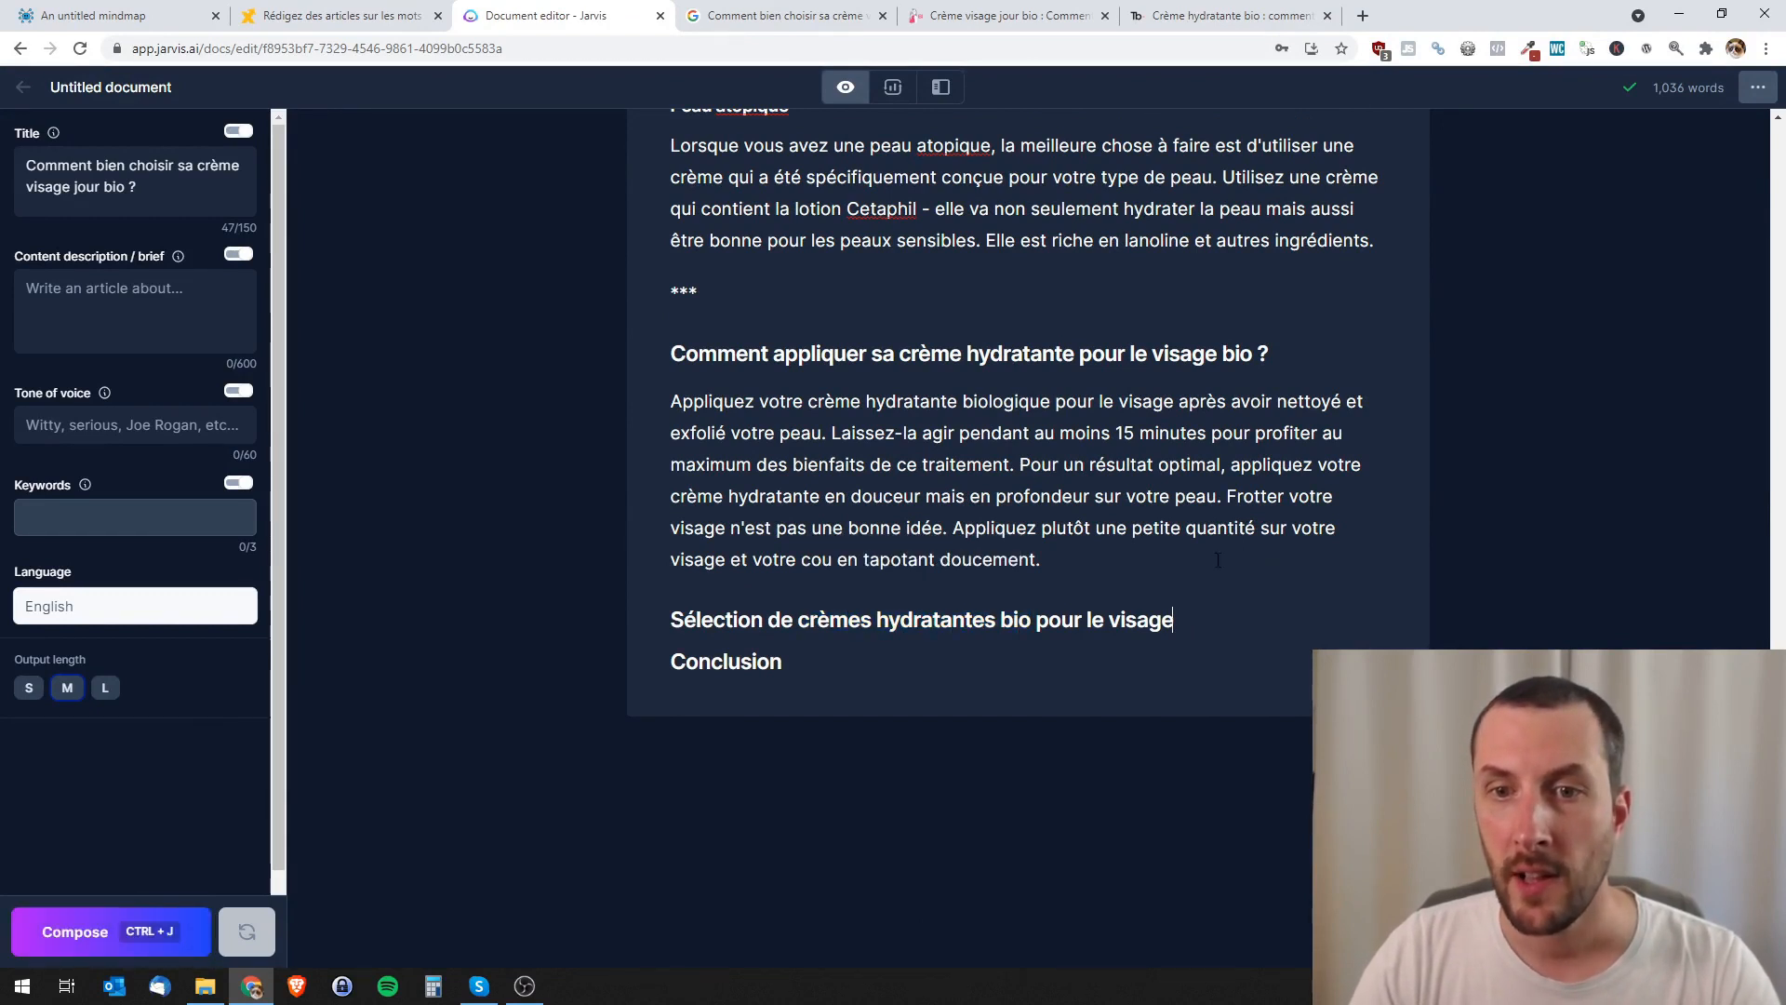
{"action": "left_click", "coordinate": [1363, 16]}
{"action": "type", "text": "amaz"}
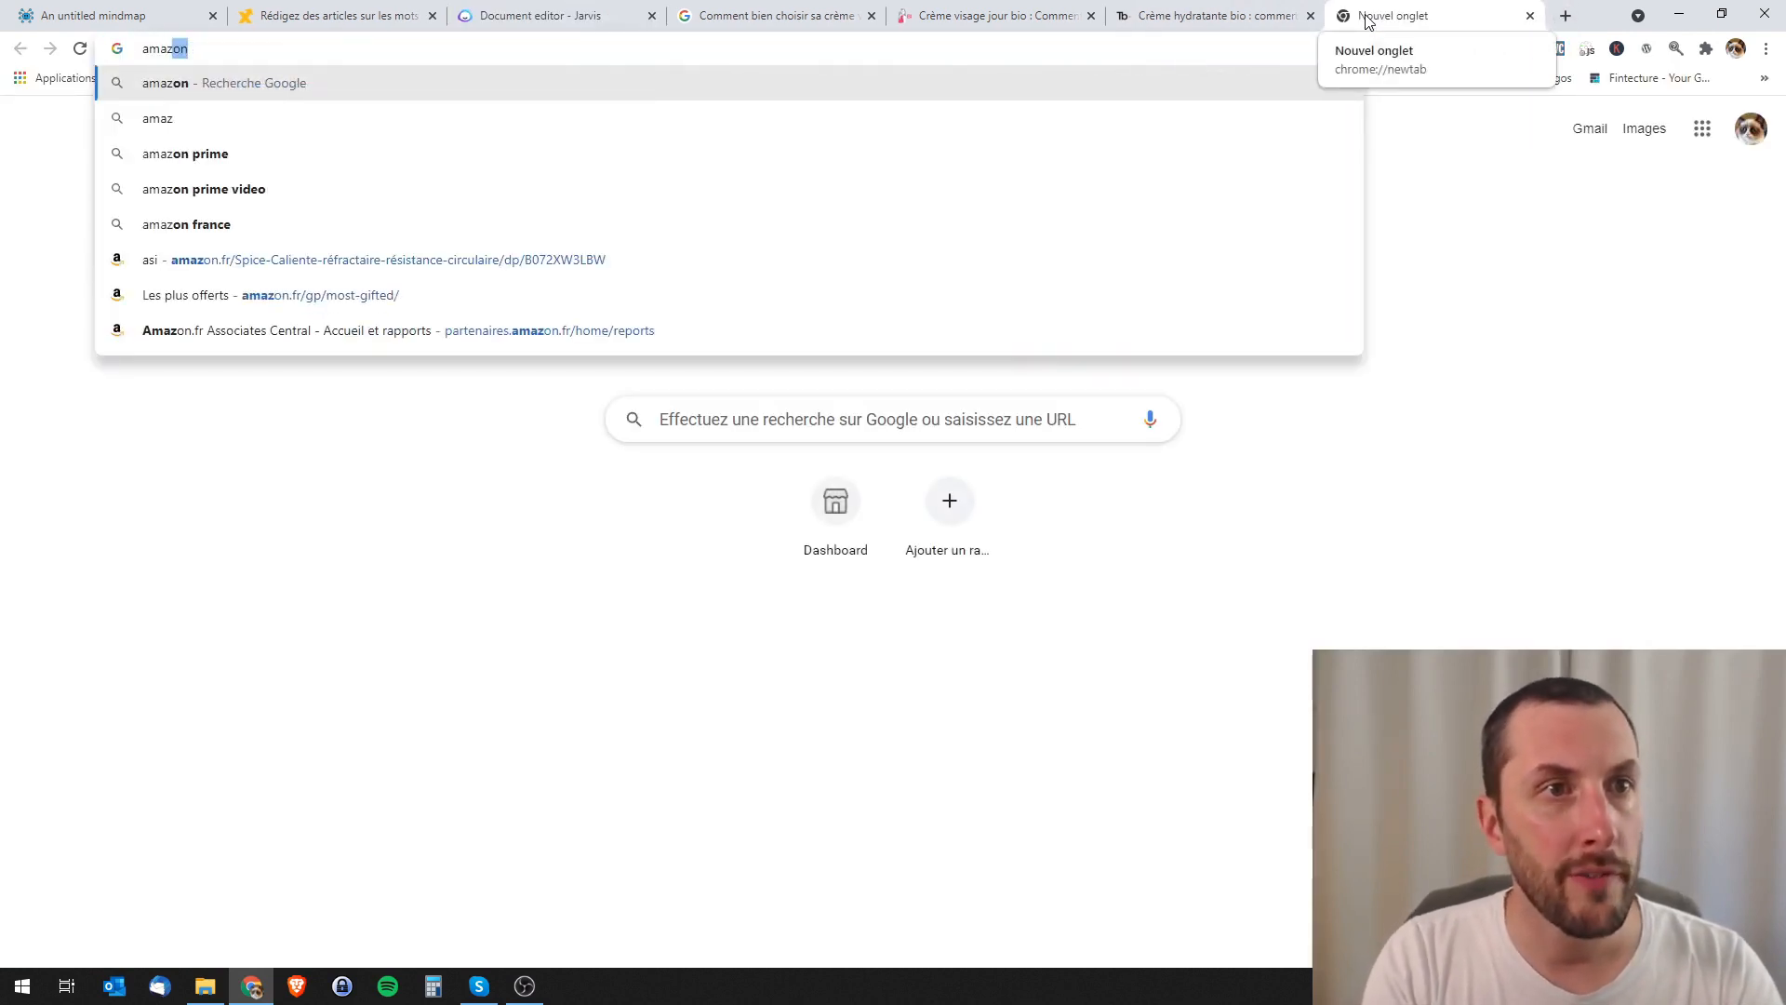
{"action": "type", "text": "on.fr"}
{"action": "key", "text": "Return"}
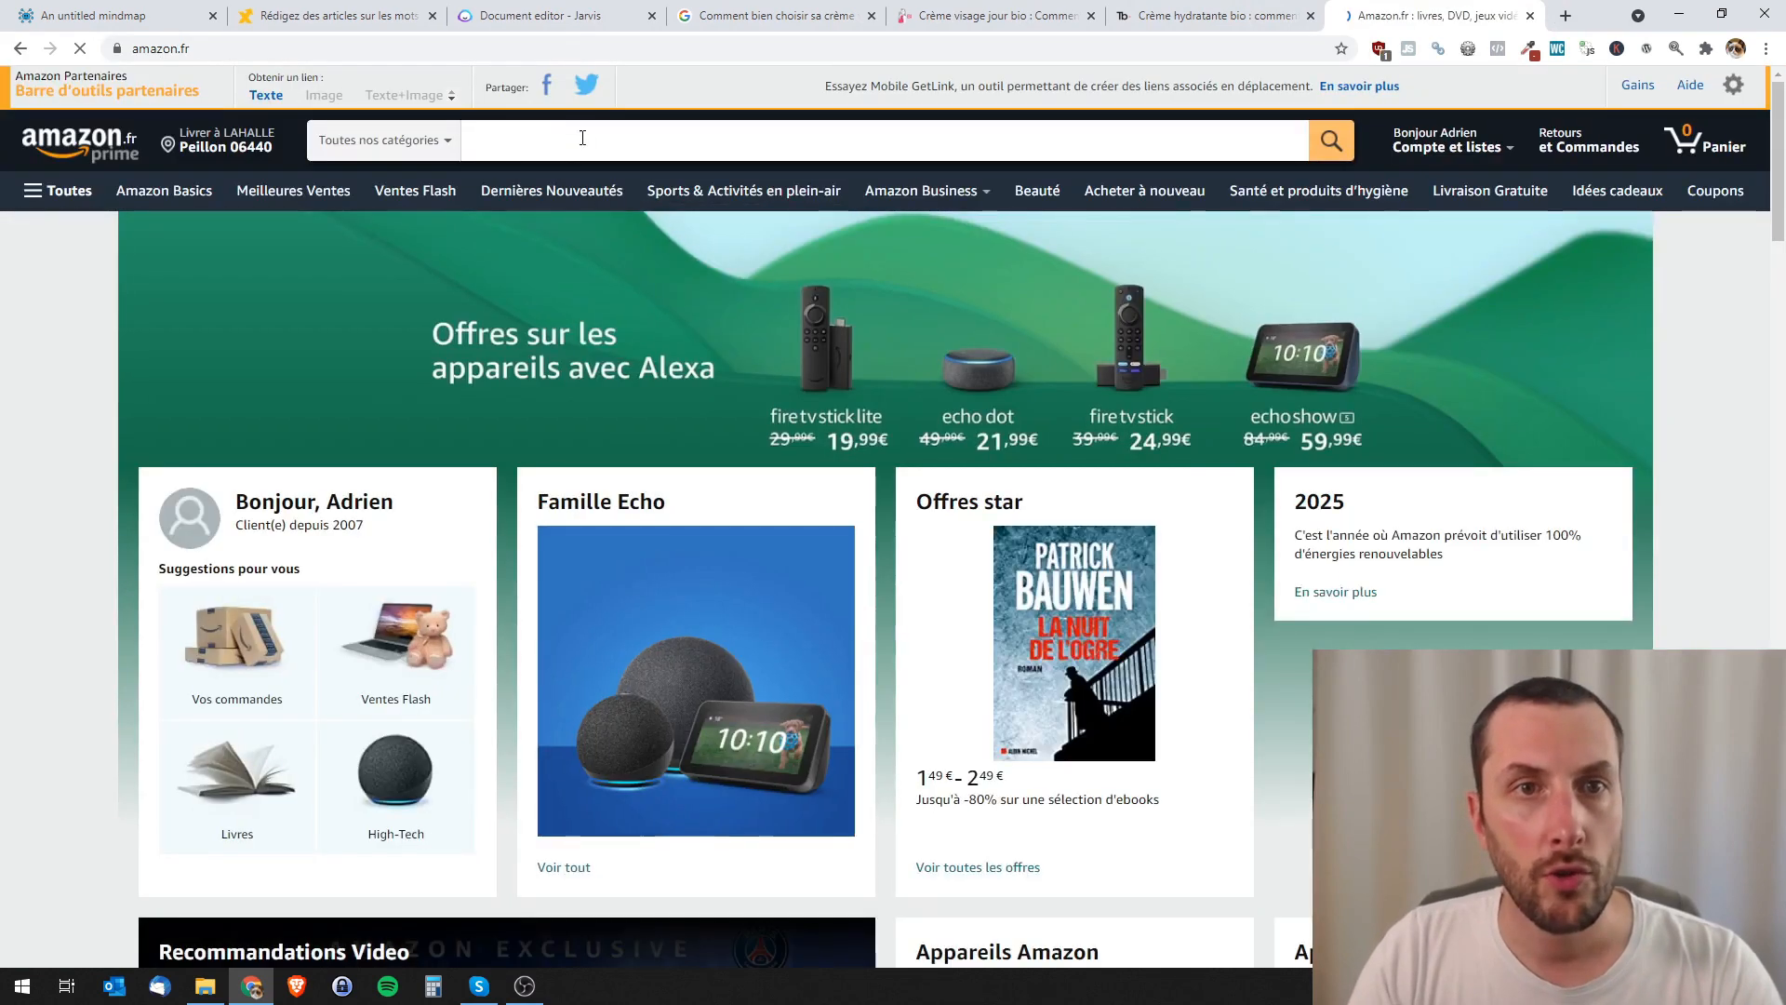
{"action": "left_click", "coordinate": [583, 137]}
{"action": "key", "text": "ctrl+v"}
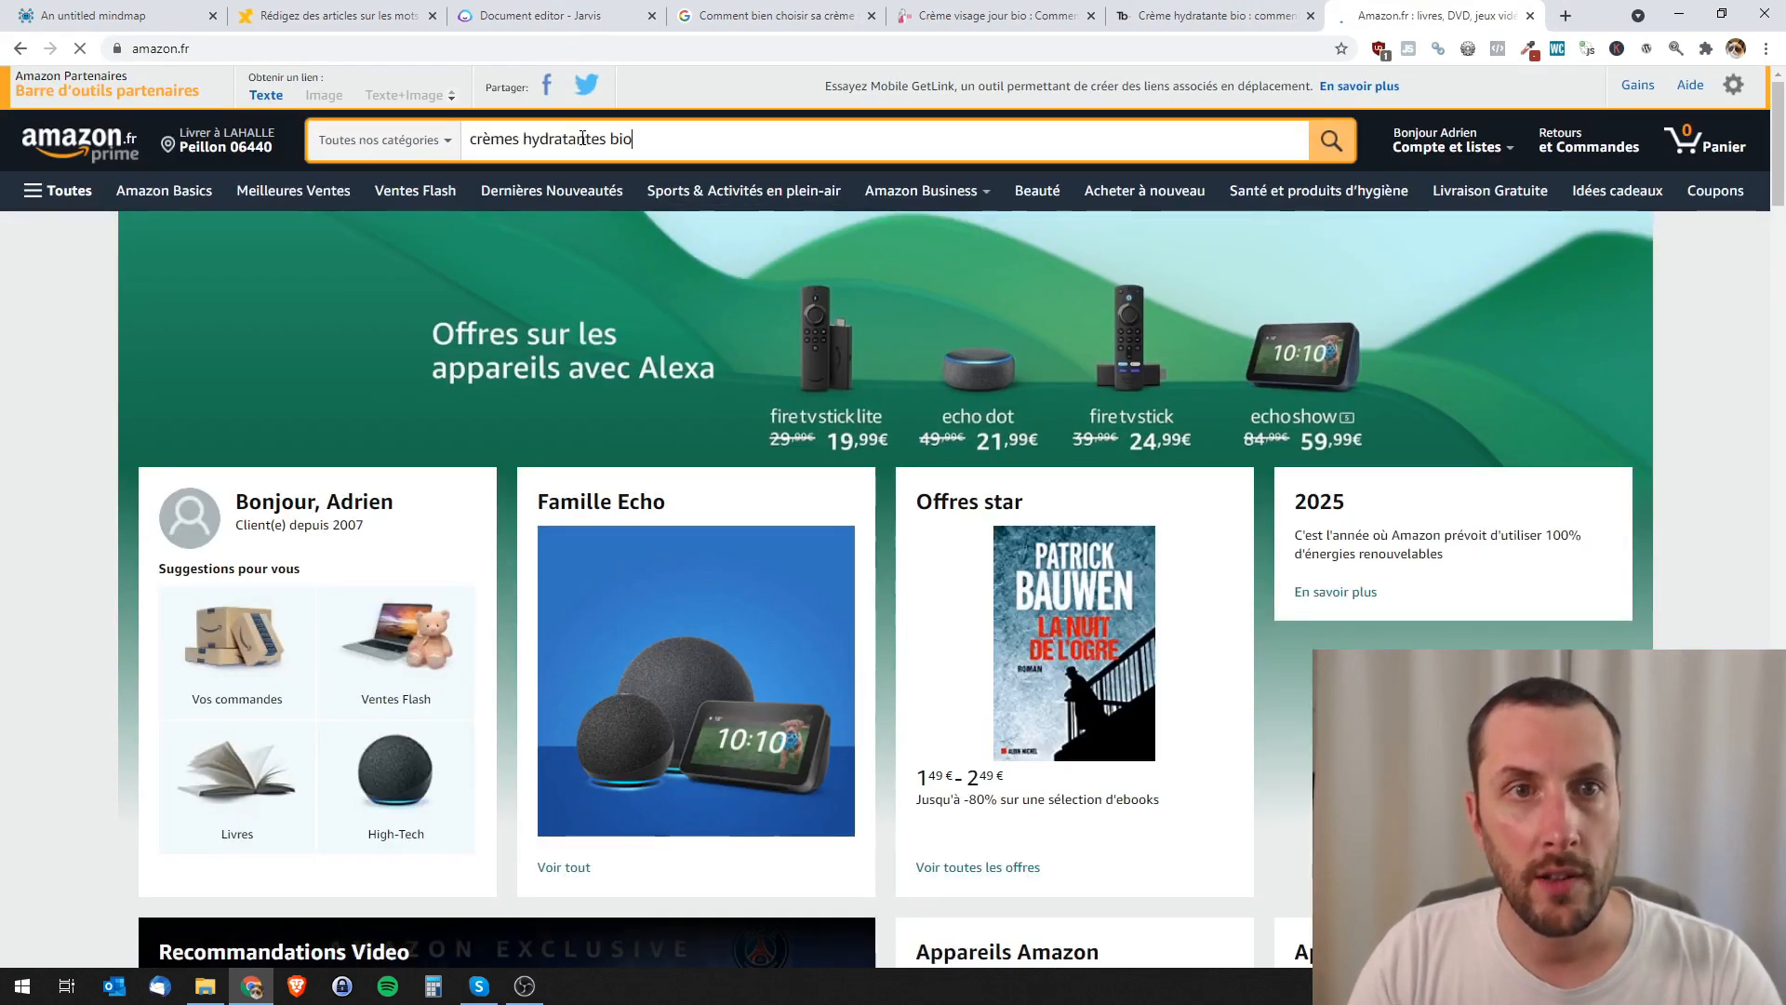
{"action": "key", "text": "Return"}
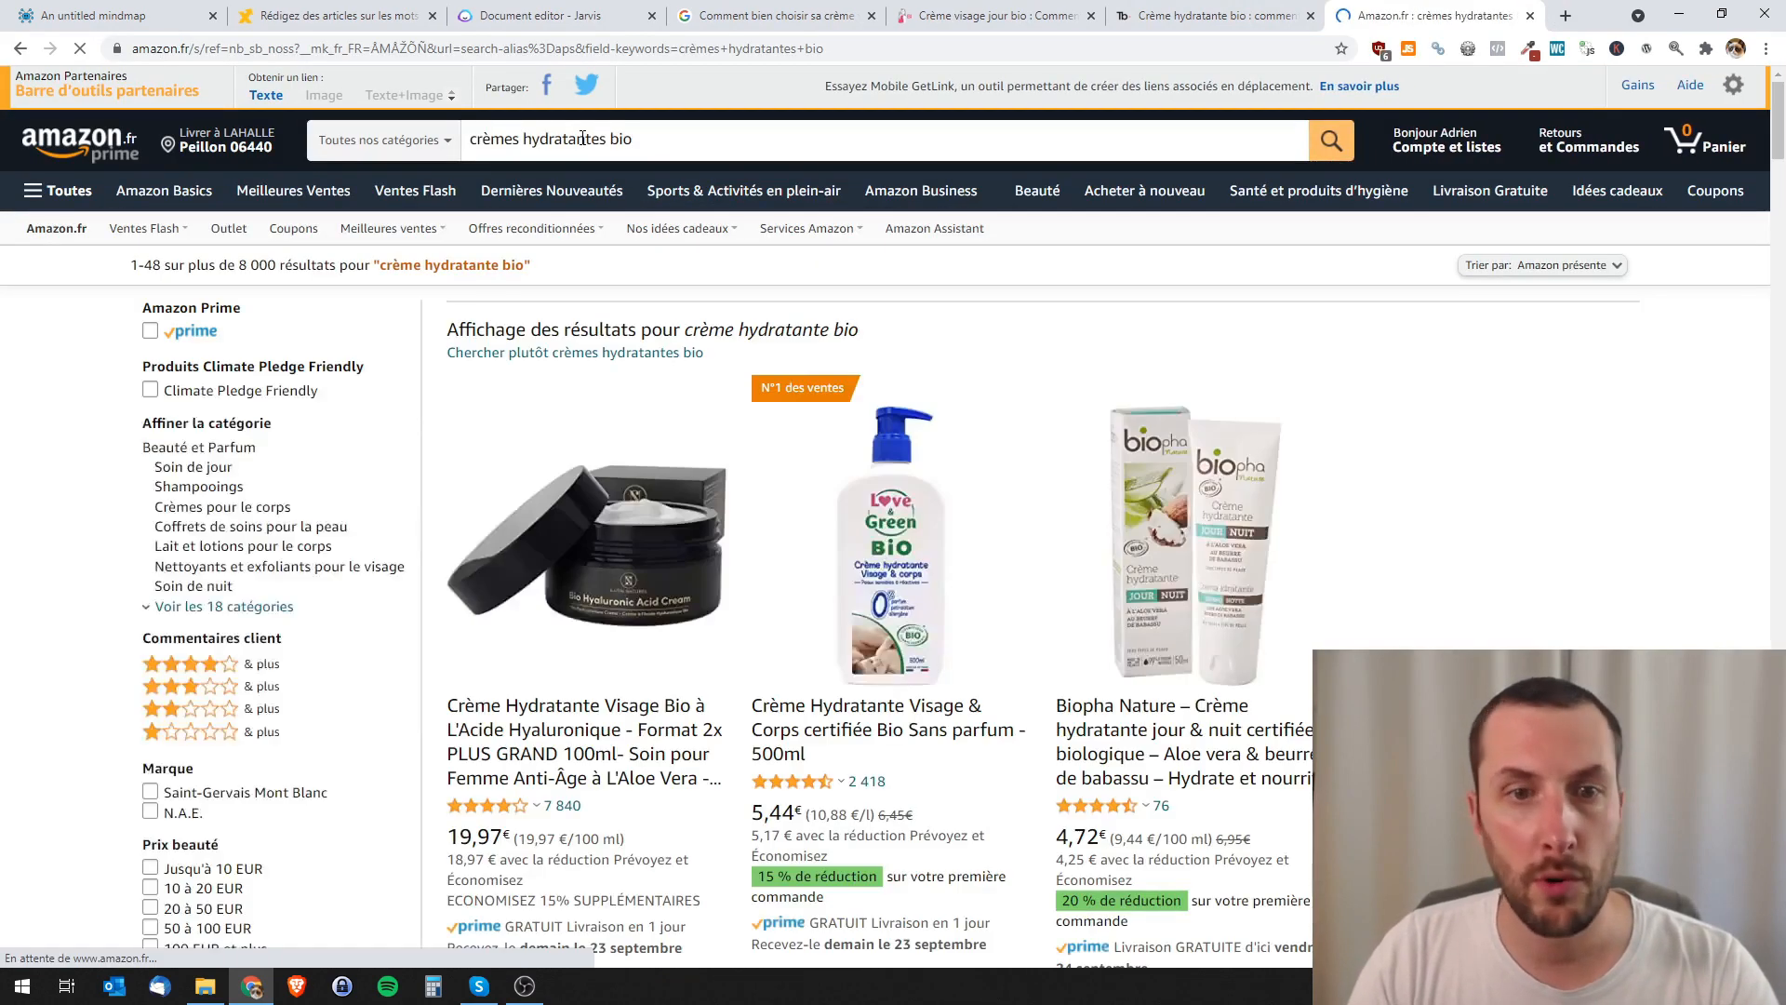
- Open the Love & Green, Biopha Nature and N.A.E. cream product pages from the search results in separate tabs
{"action": "scroll", "coordinate": [771, 470], "scroll_direction": "down", "scroll_amount": 1}
{"action": "scroll", "coordinate": [770, 470], "scroll_direction": "down", "scroll_amount": 3}
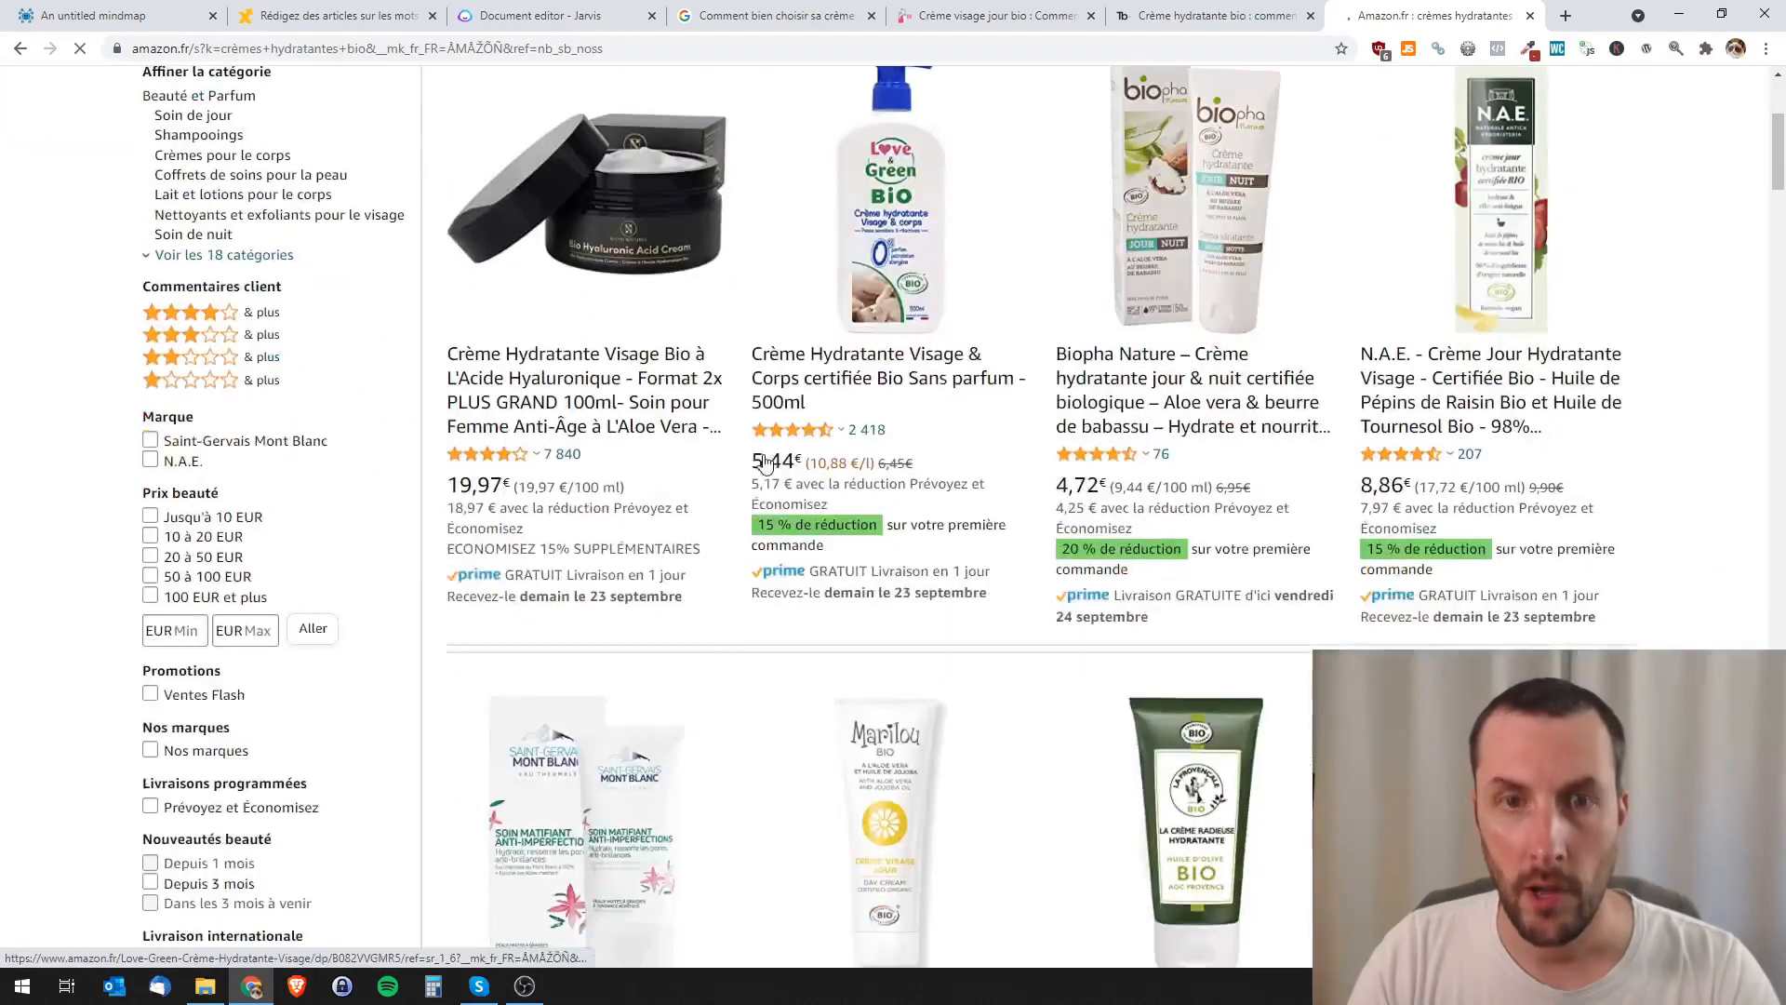
{"action": "scroll", "coordinate": [1005, 502], "scroll_direction": "up", "scroll_amount": 2}
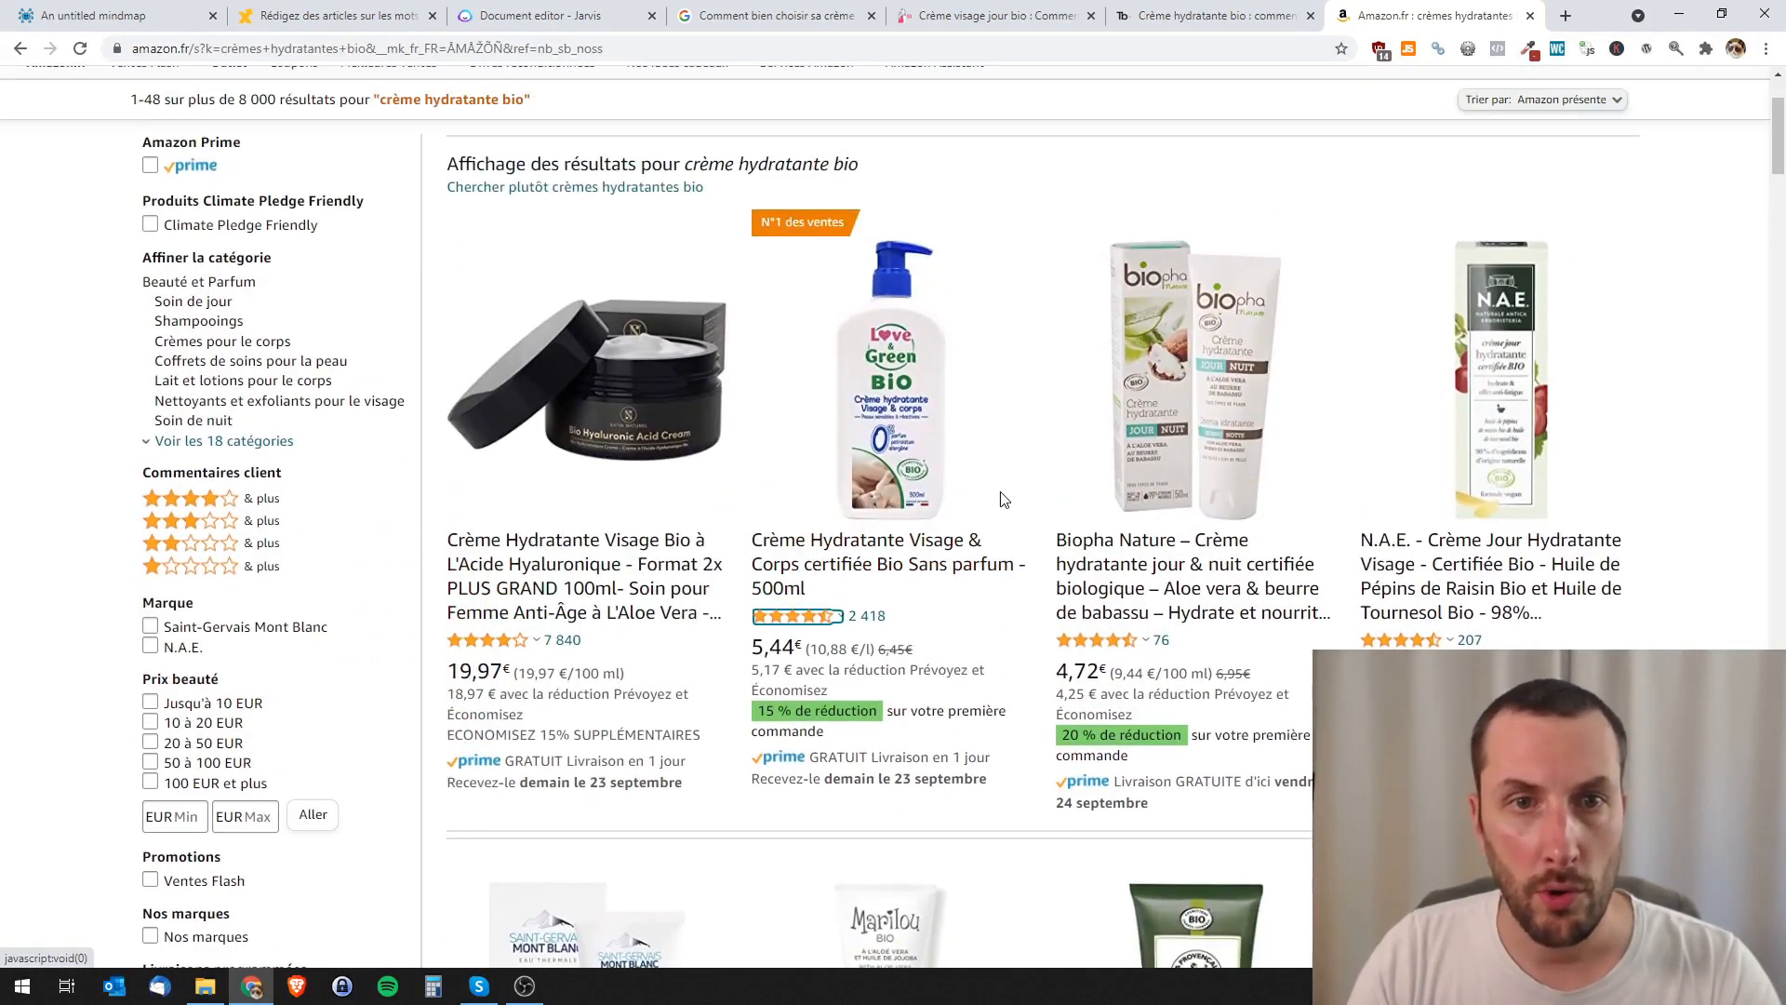
{"action": "scroll", "coordinate": [1027, 512], "scroll_direction": "up", "scroll_amount": 1}
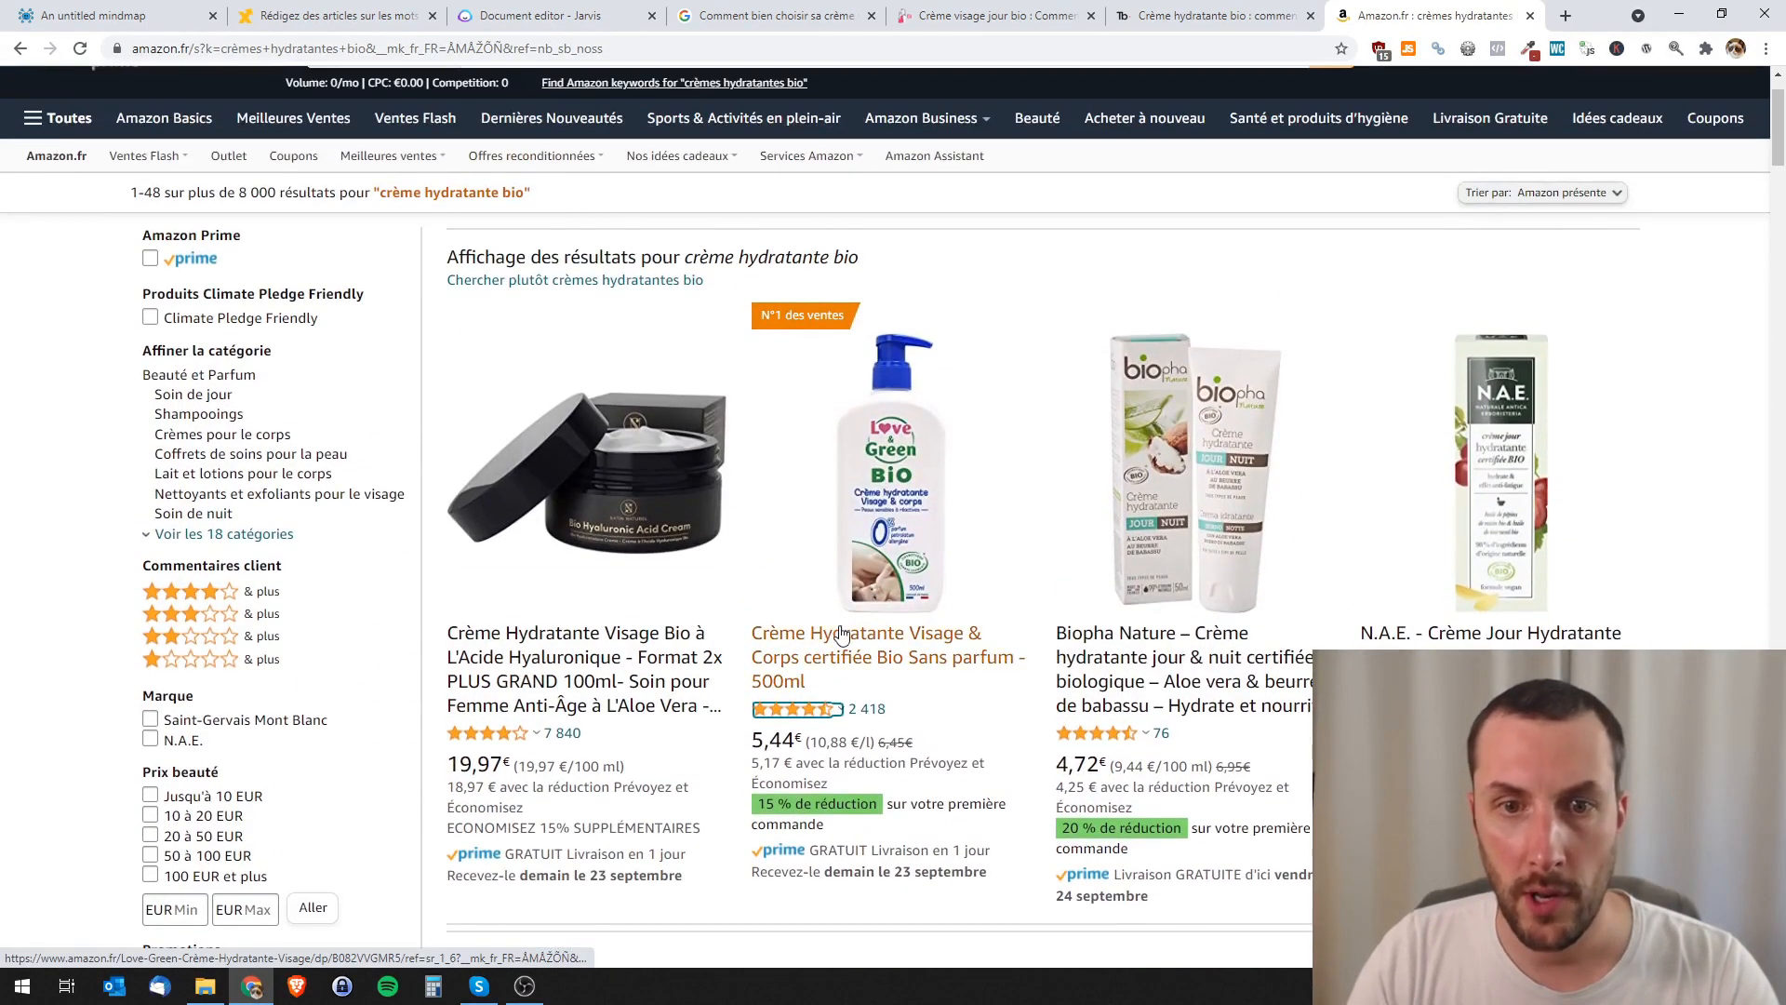
{"action": "middle_click", "coordinate": [836, 641]}
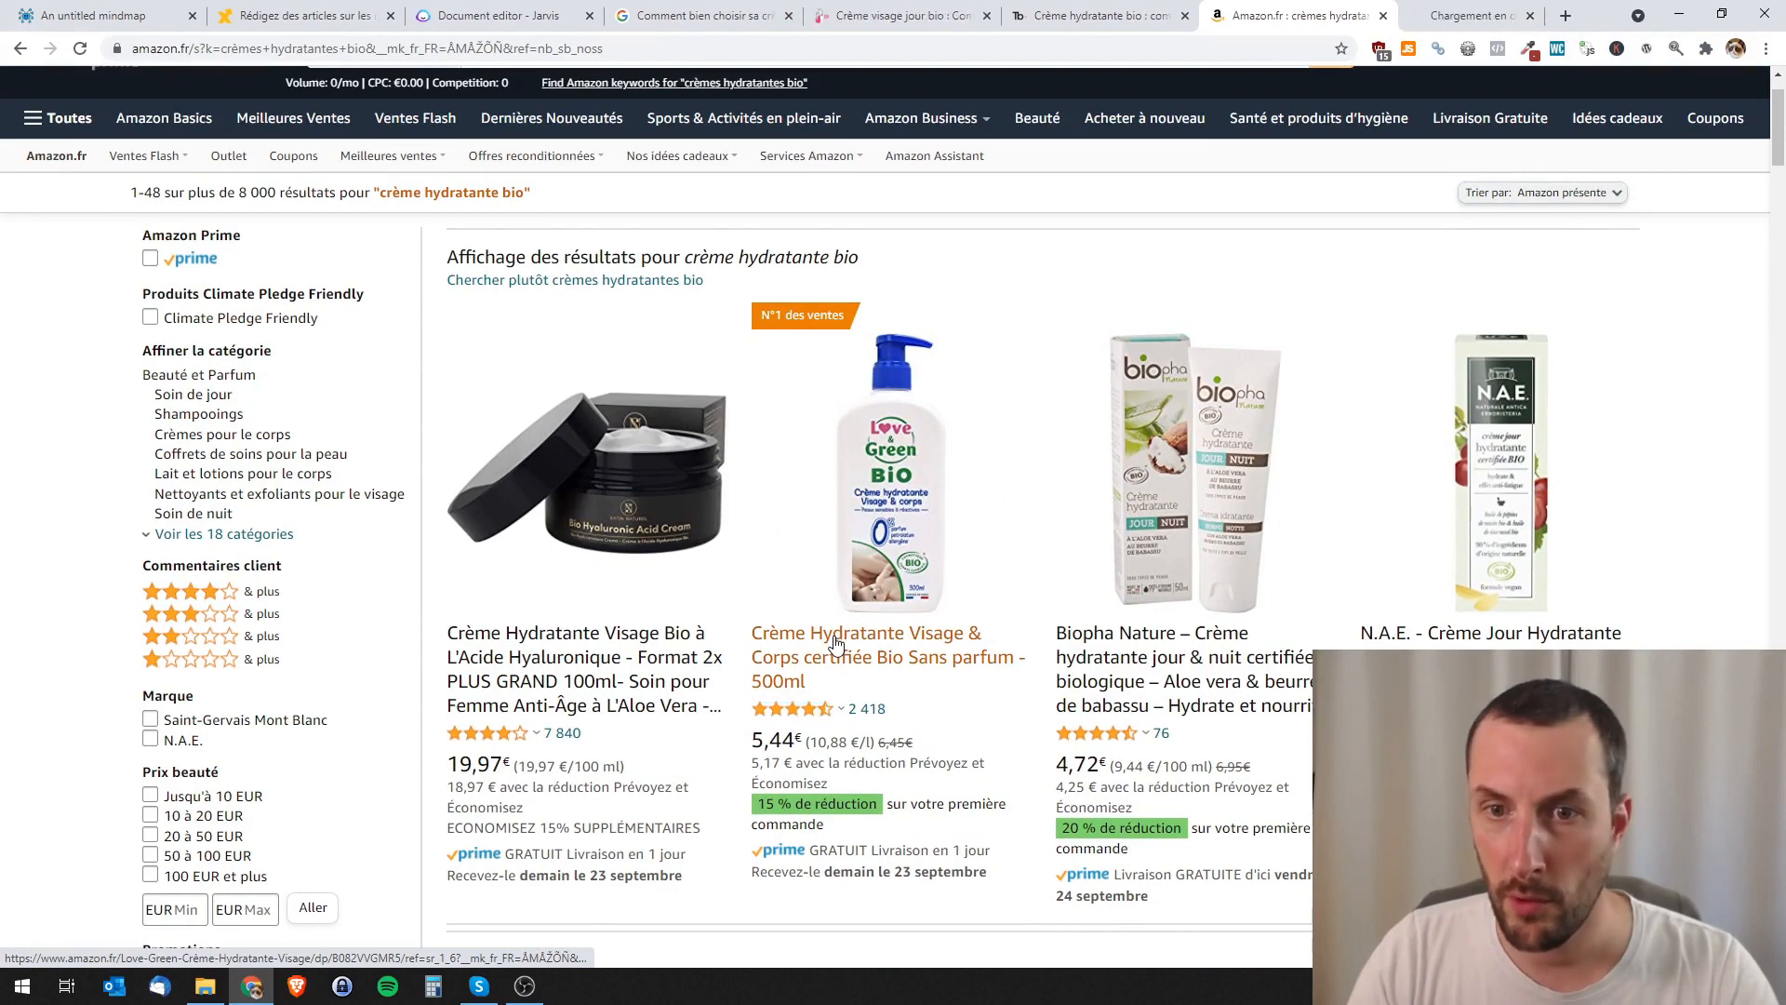
{"action": "middle_click", "coordinate": [1069, 636]}
{"action": "middle_click", "coordinate": [1374, 636]}
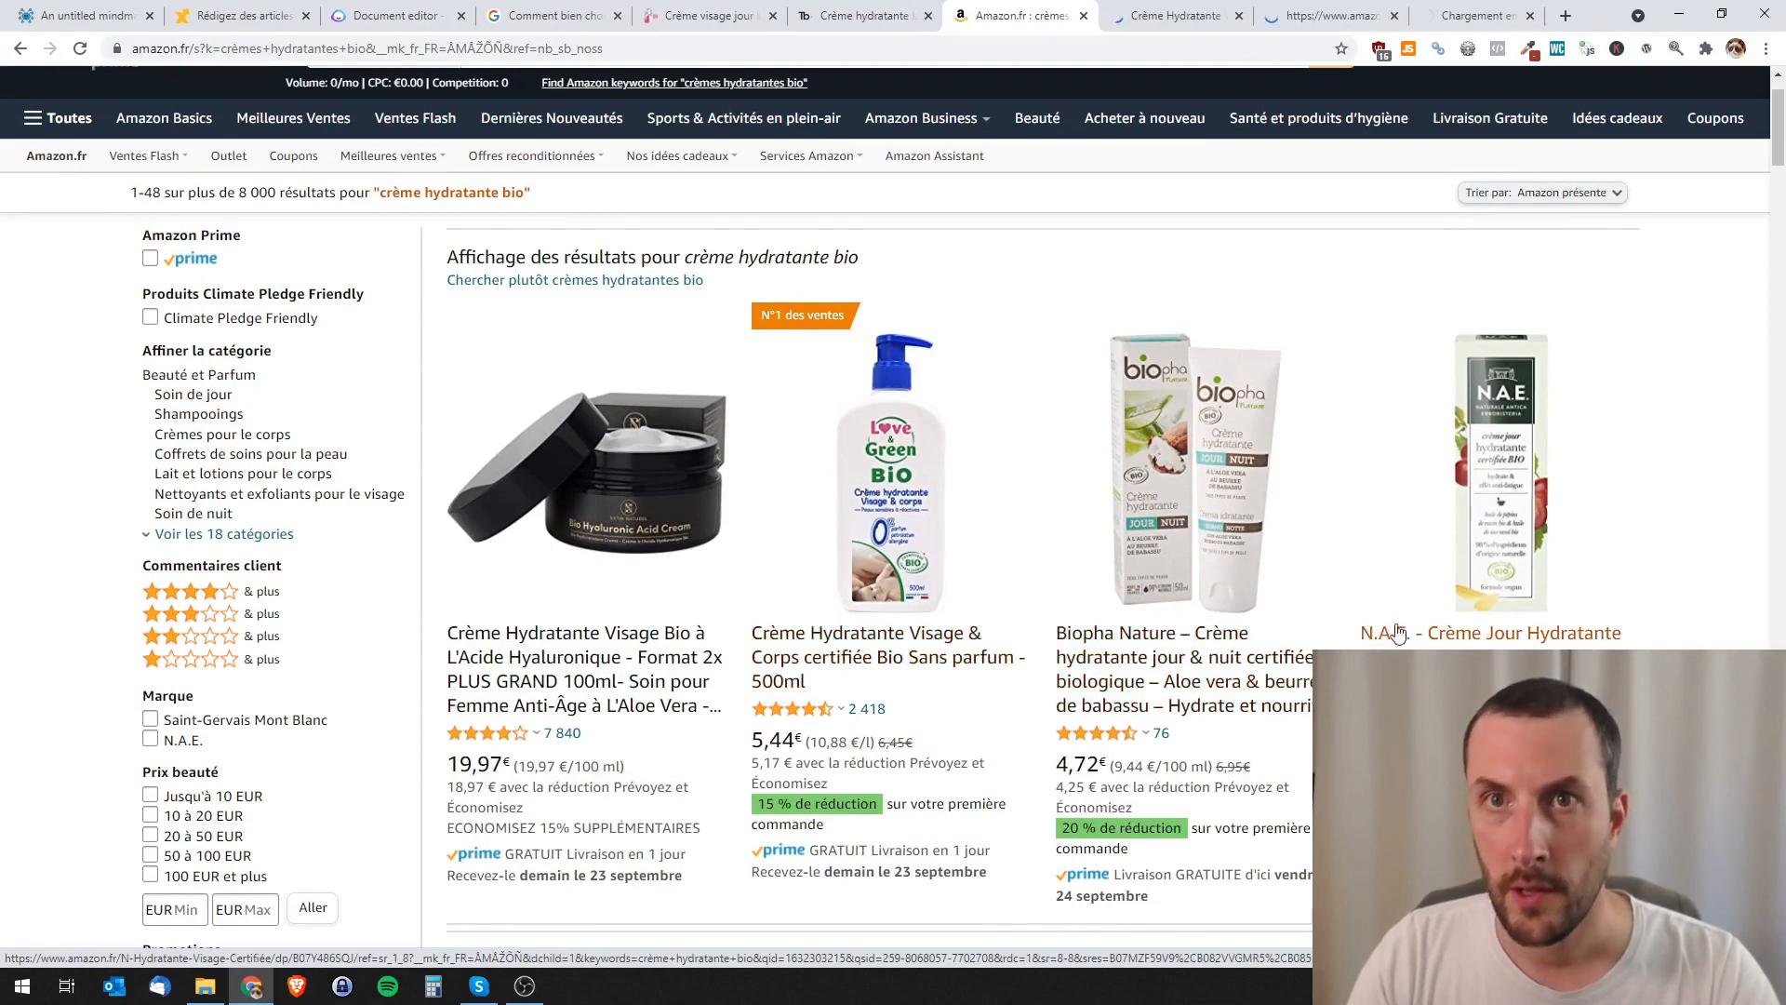
{"action": "left_click", "coordinate": [1143, 19]}
- Back in Jarvis, add an empty line under "Sélection de crèmes hydratantes bio pour le visage" and open the Amazon Product Description template in Power mode
{"action": "left_click", "coordinate": [363, 11]}
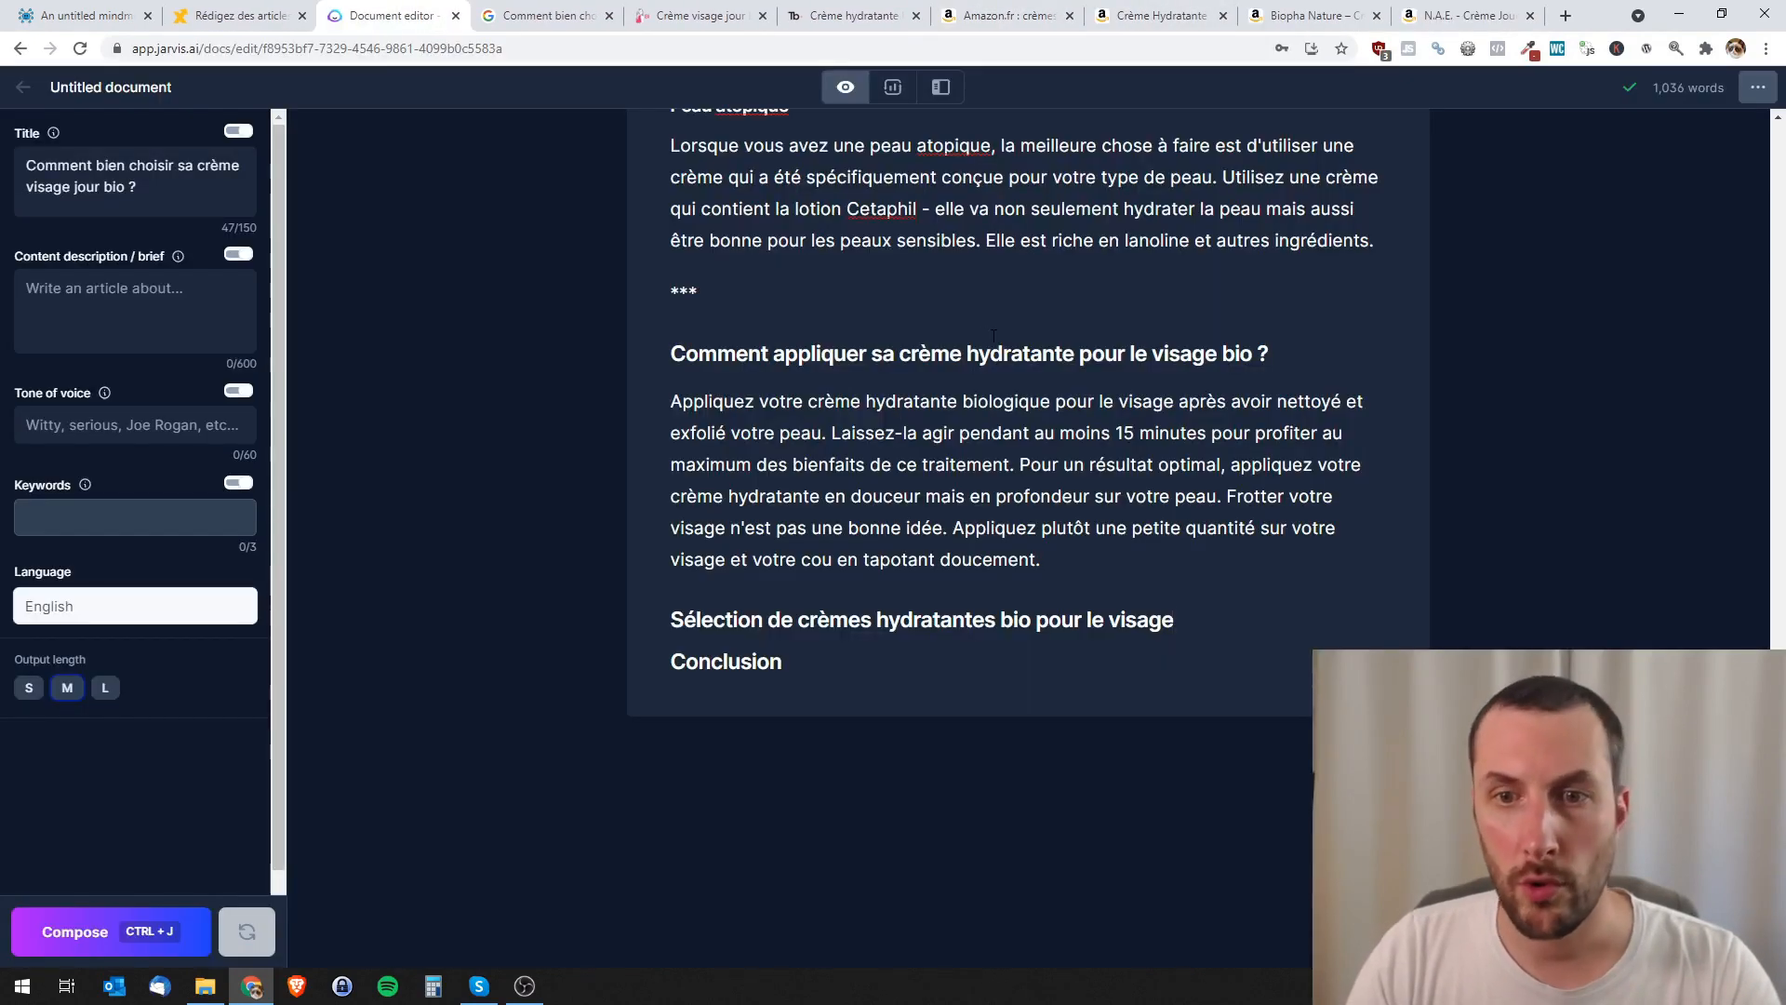
{"action": "key", "text": "Return"}
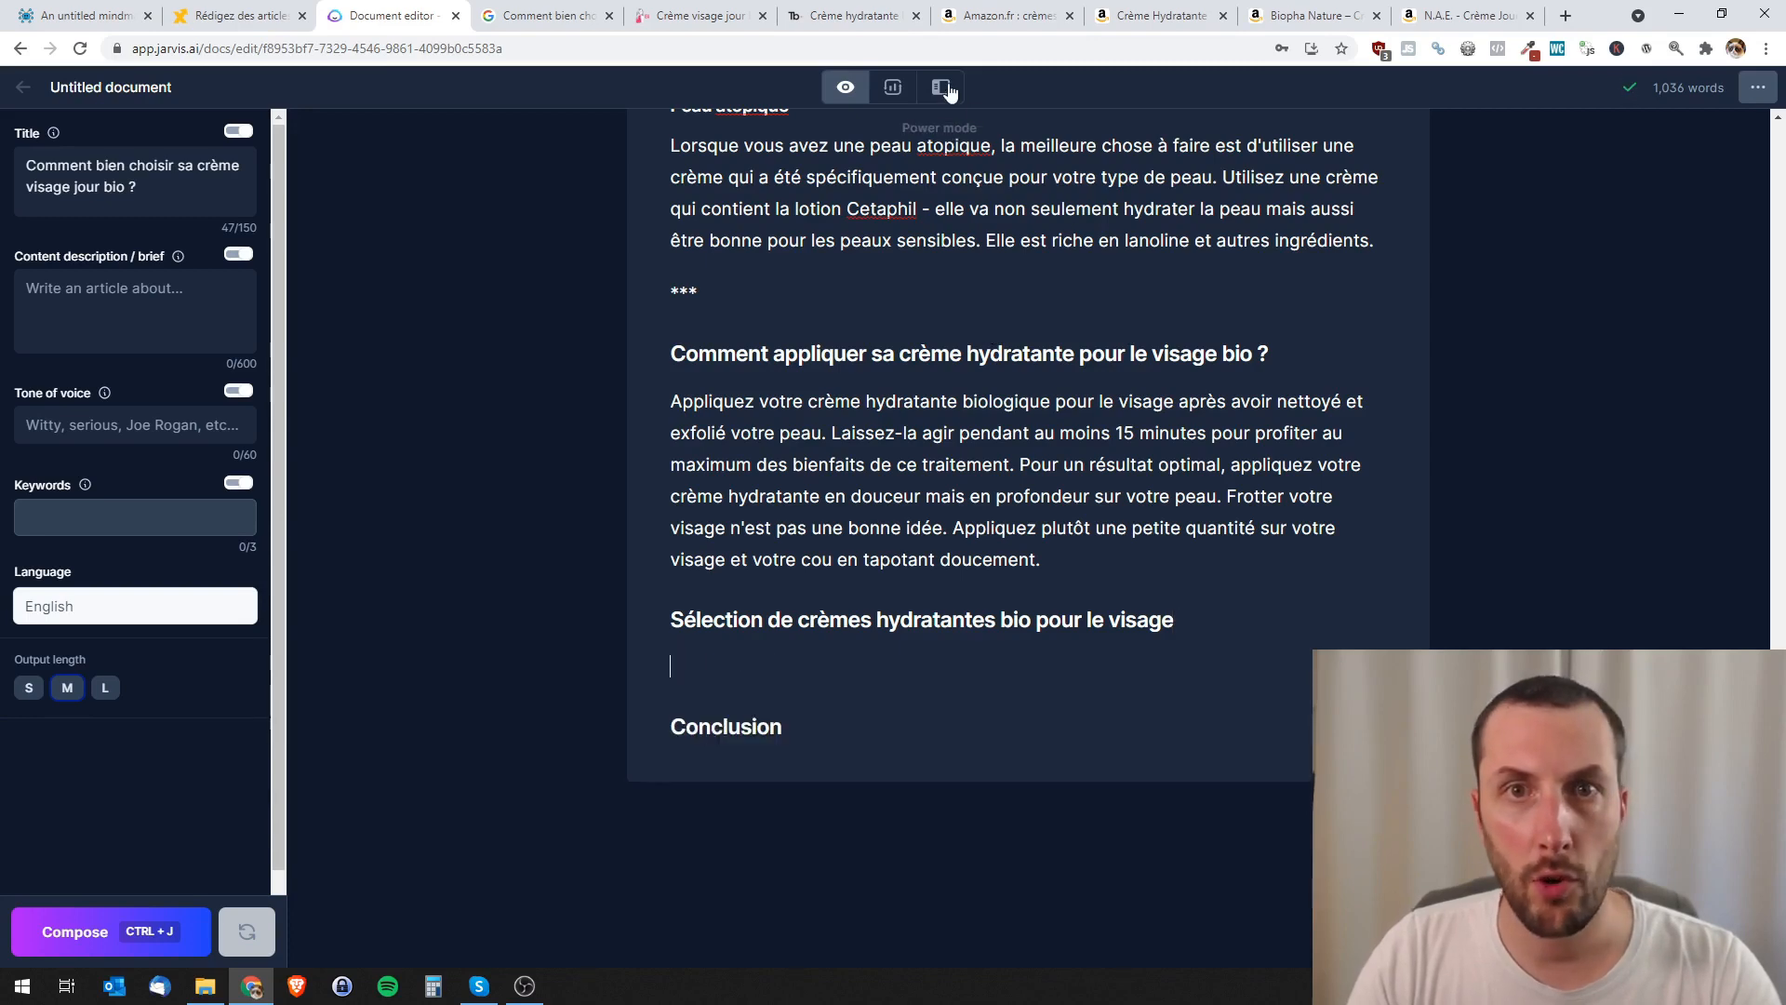
{"action": "left_click", "coordinate": [946, 88]}
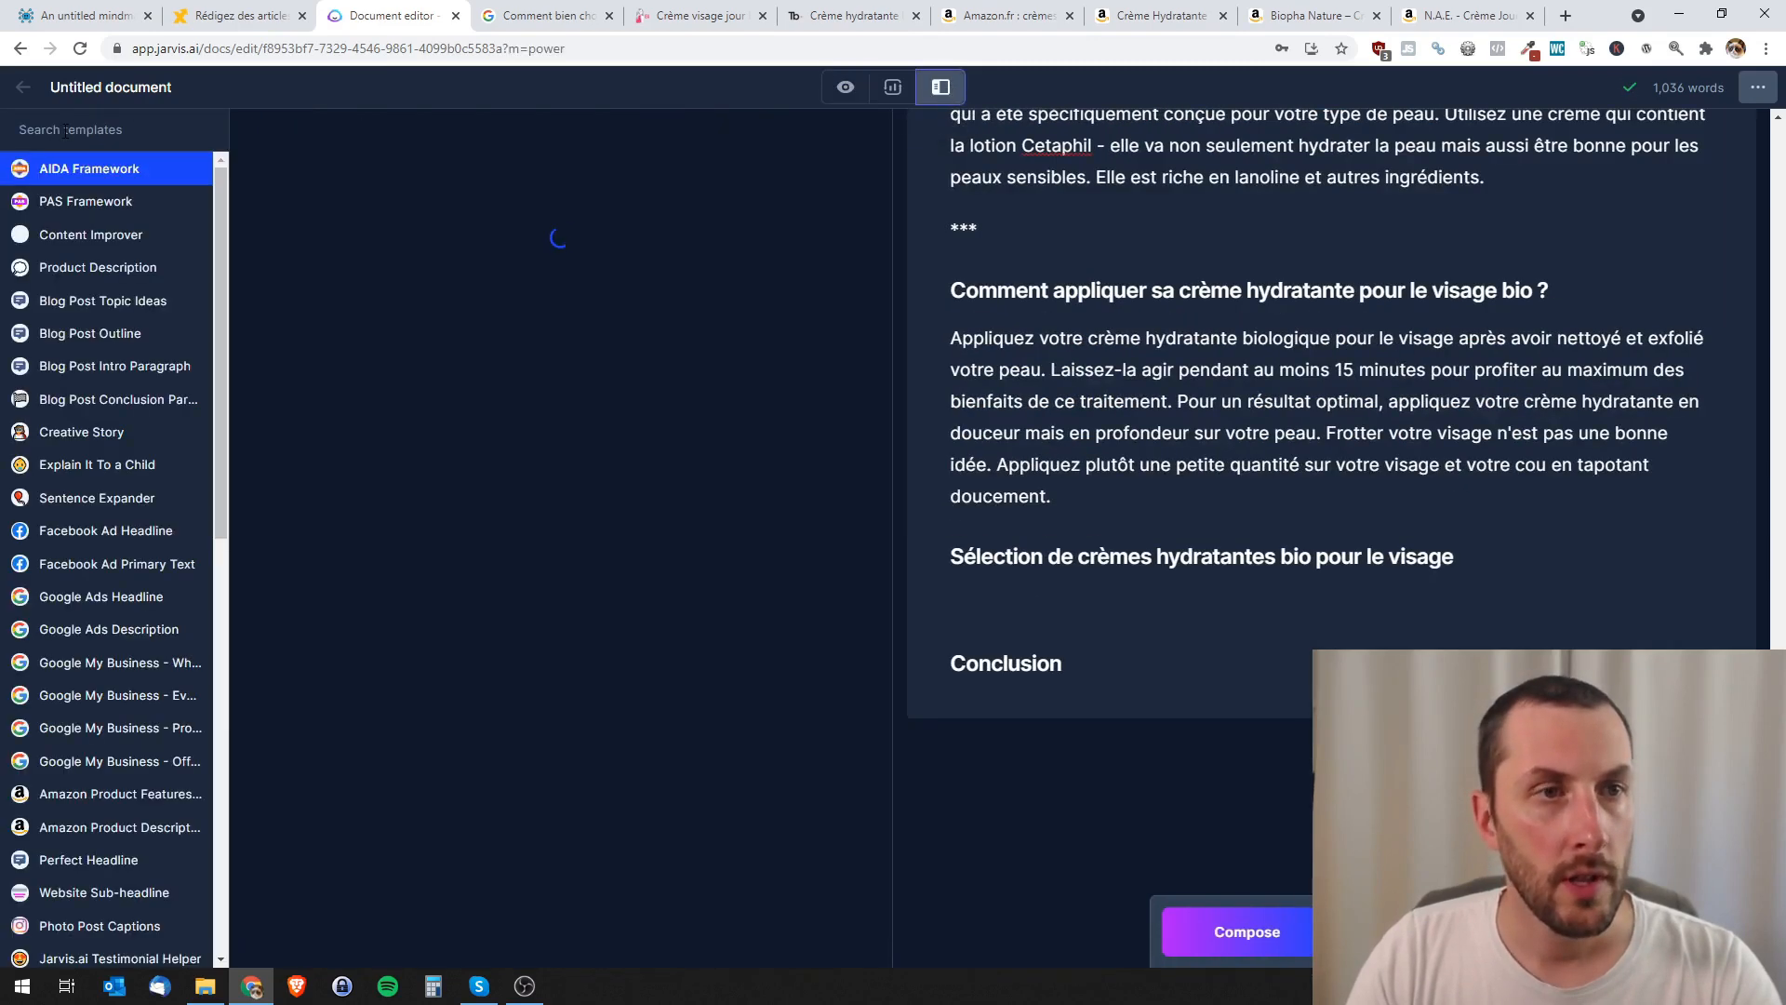
{"action": "left_click", "coordinate": [65, 129]}
{"action": "type", "text": "amaz"}
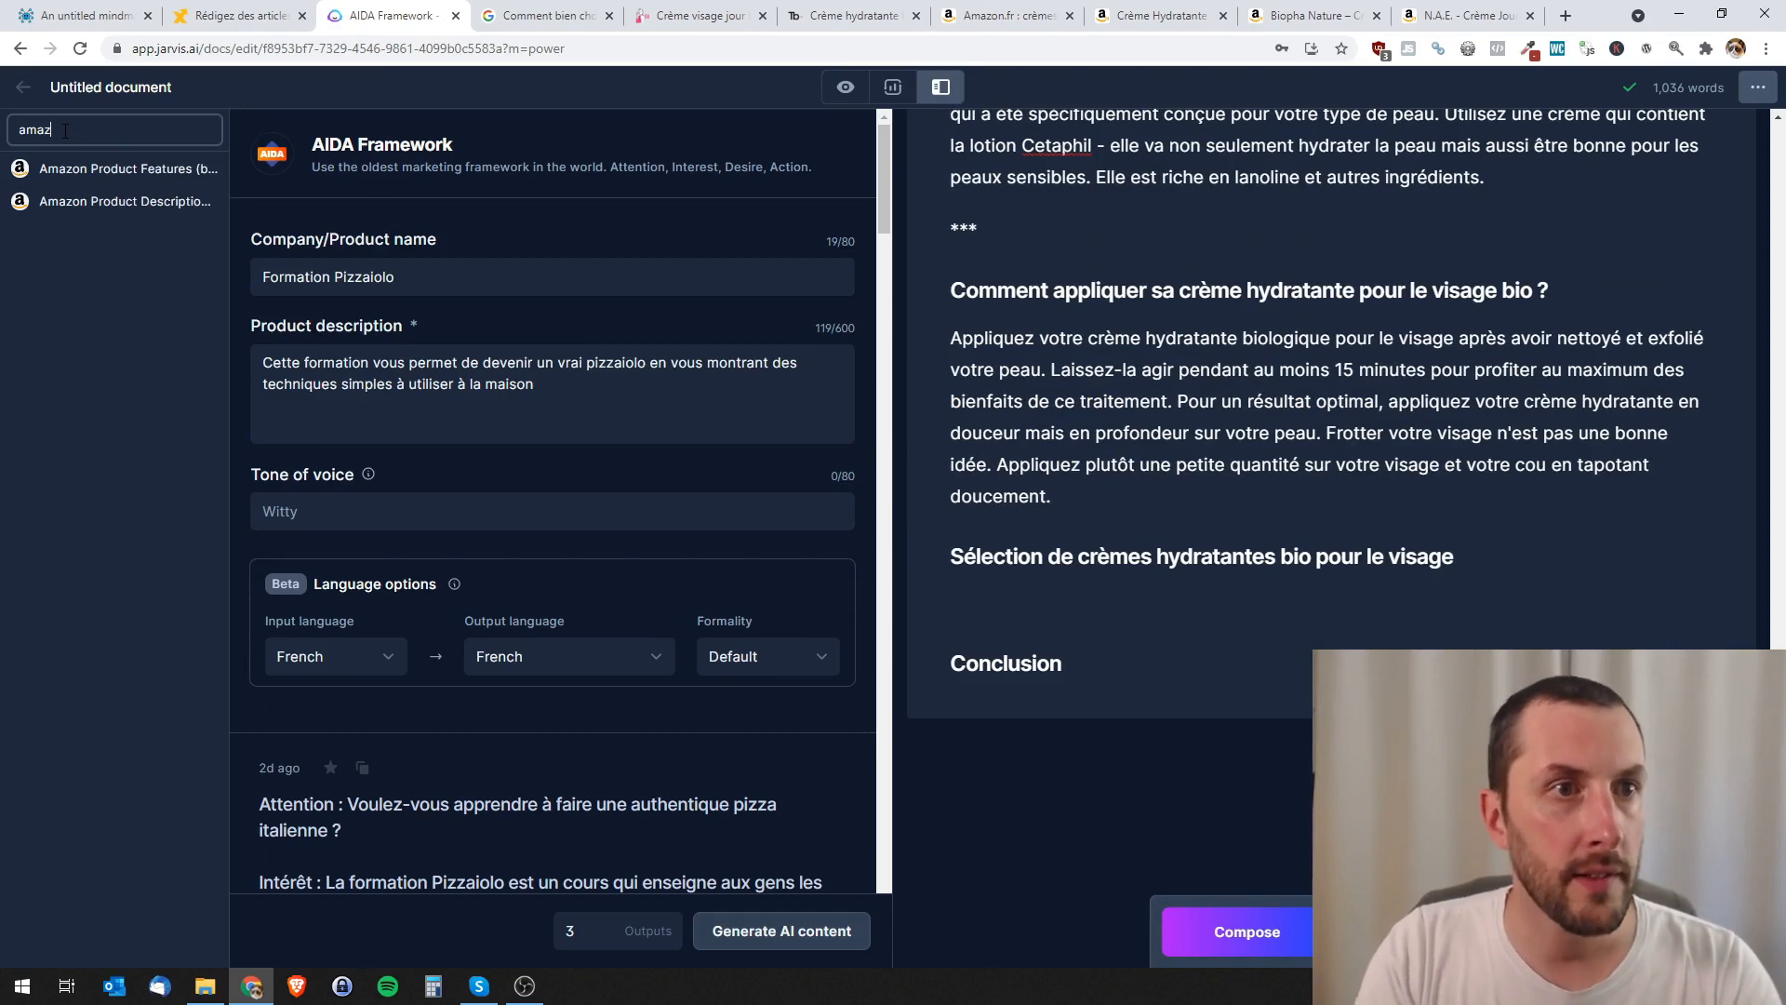
{"action": "left_click", "coordinate": [117, 205]}
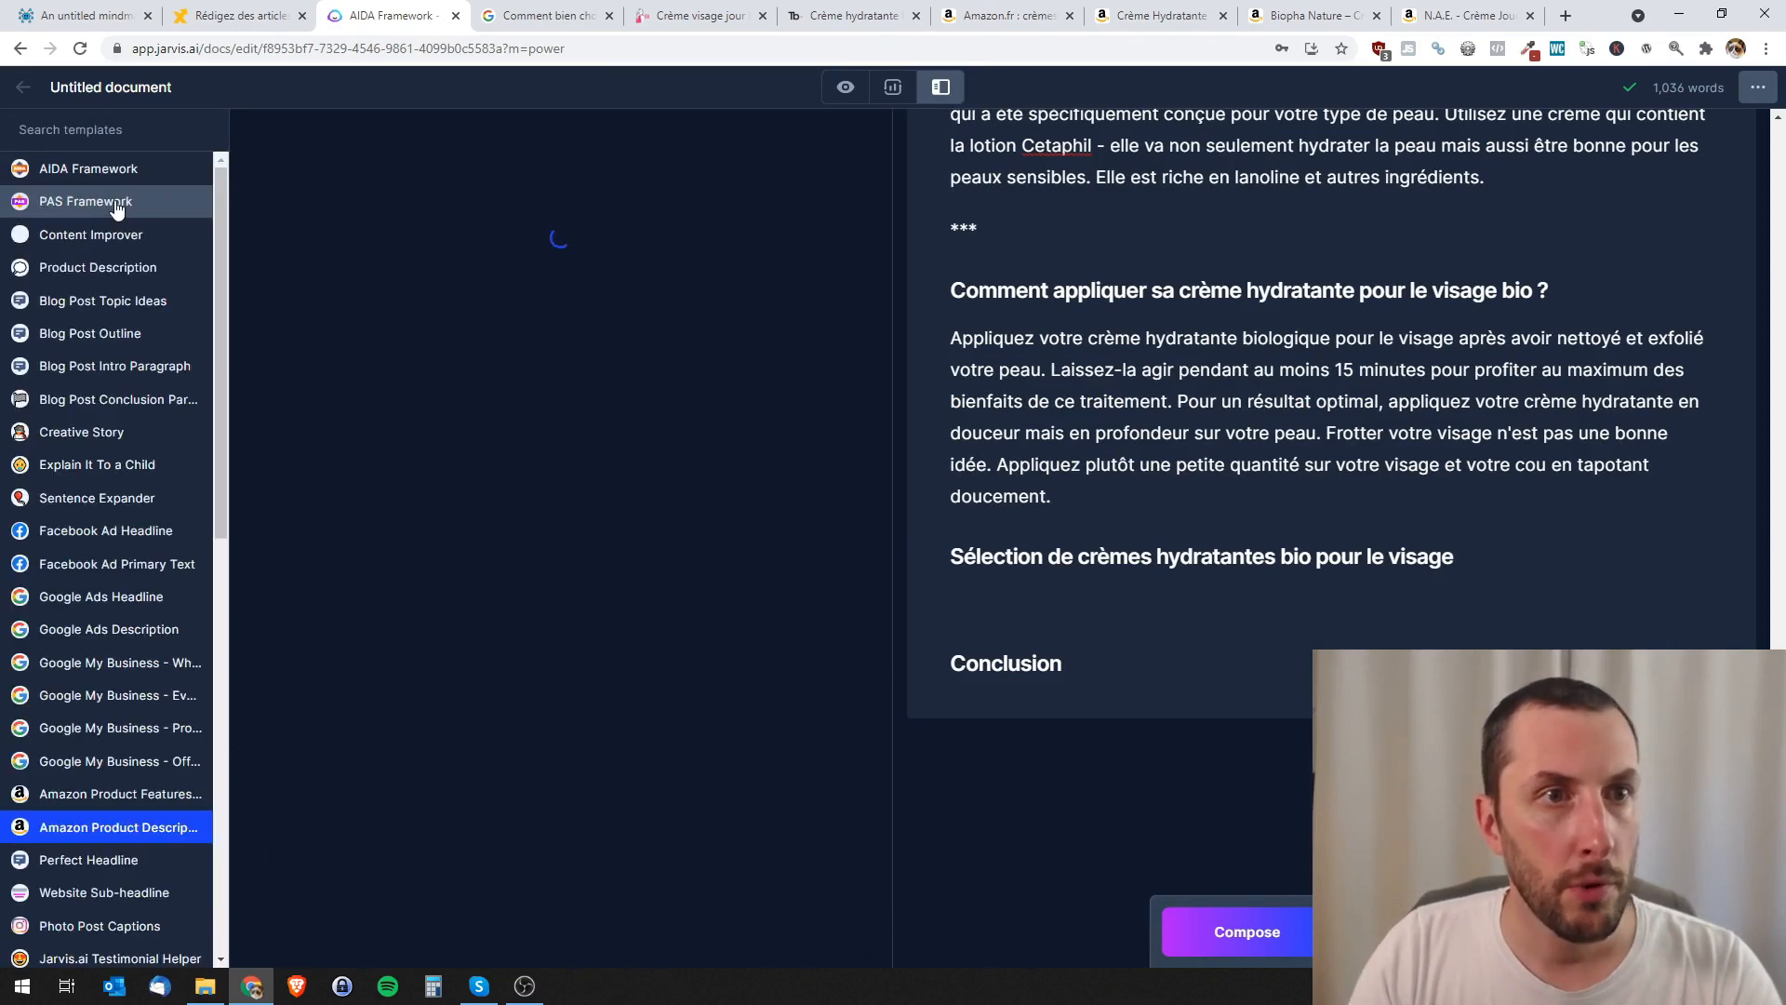
- Set the product name to "Crème Hydratante Visage & Corps certifiée Bio Sans parfum - Love & Green", taking the brand from its Amazon page
{"action": "triple_click", "coordinate": [660, 307]}
{"action": "type", "text": "Crème Hydratante Visage & Corps certifiée Bio Sans parfum - 500ml"}
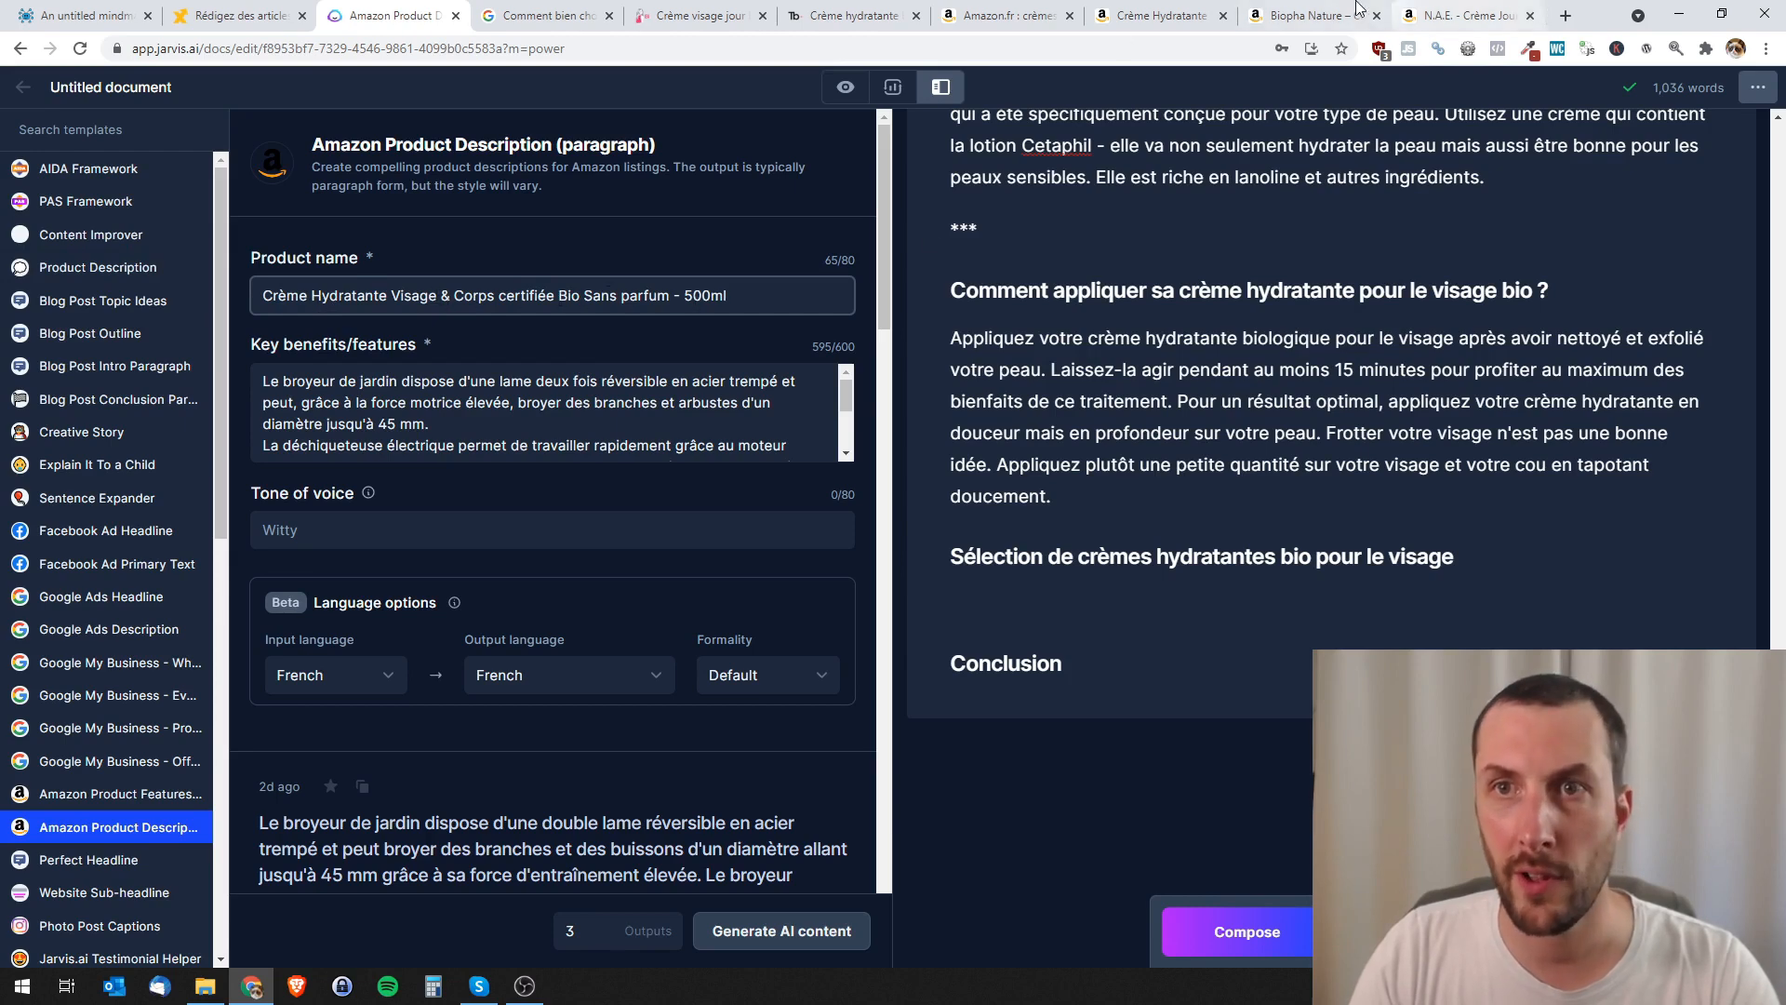
{"action": "left_click", "coordinate": [1159, 11]}
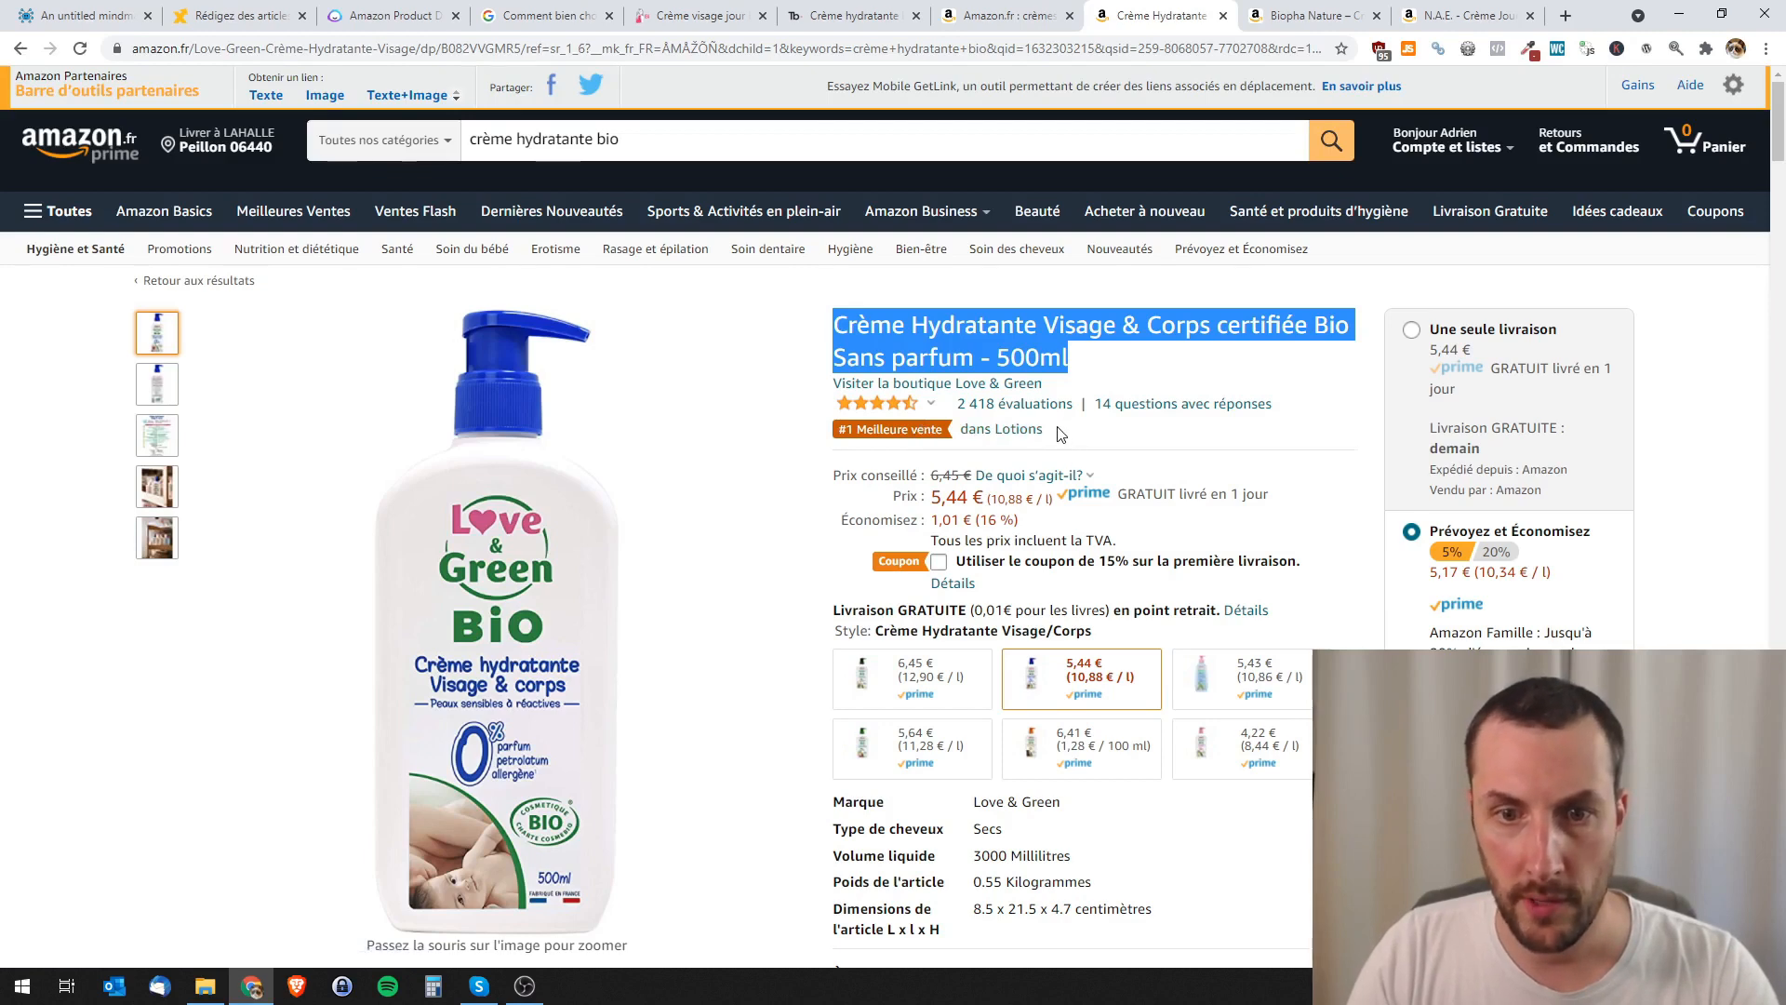
{"action": "scroll", "coordinate": [1061, 434], "scroll_direction": "down", "scroll_amount": 3}
{"action": "left_click_drag", "start_coordinate": [973, 523], "coordinate": [1070, 525]}
{"action": "key", "text": "ctrl+c"}
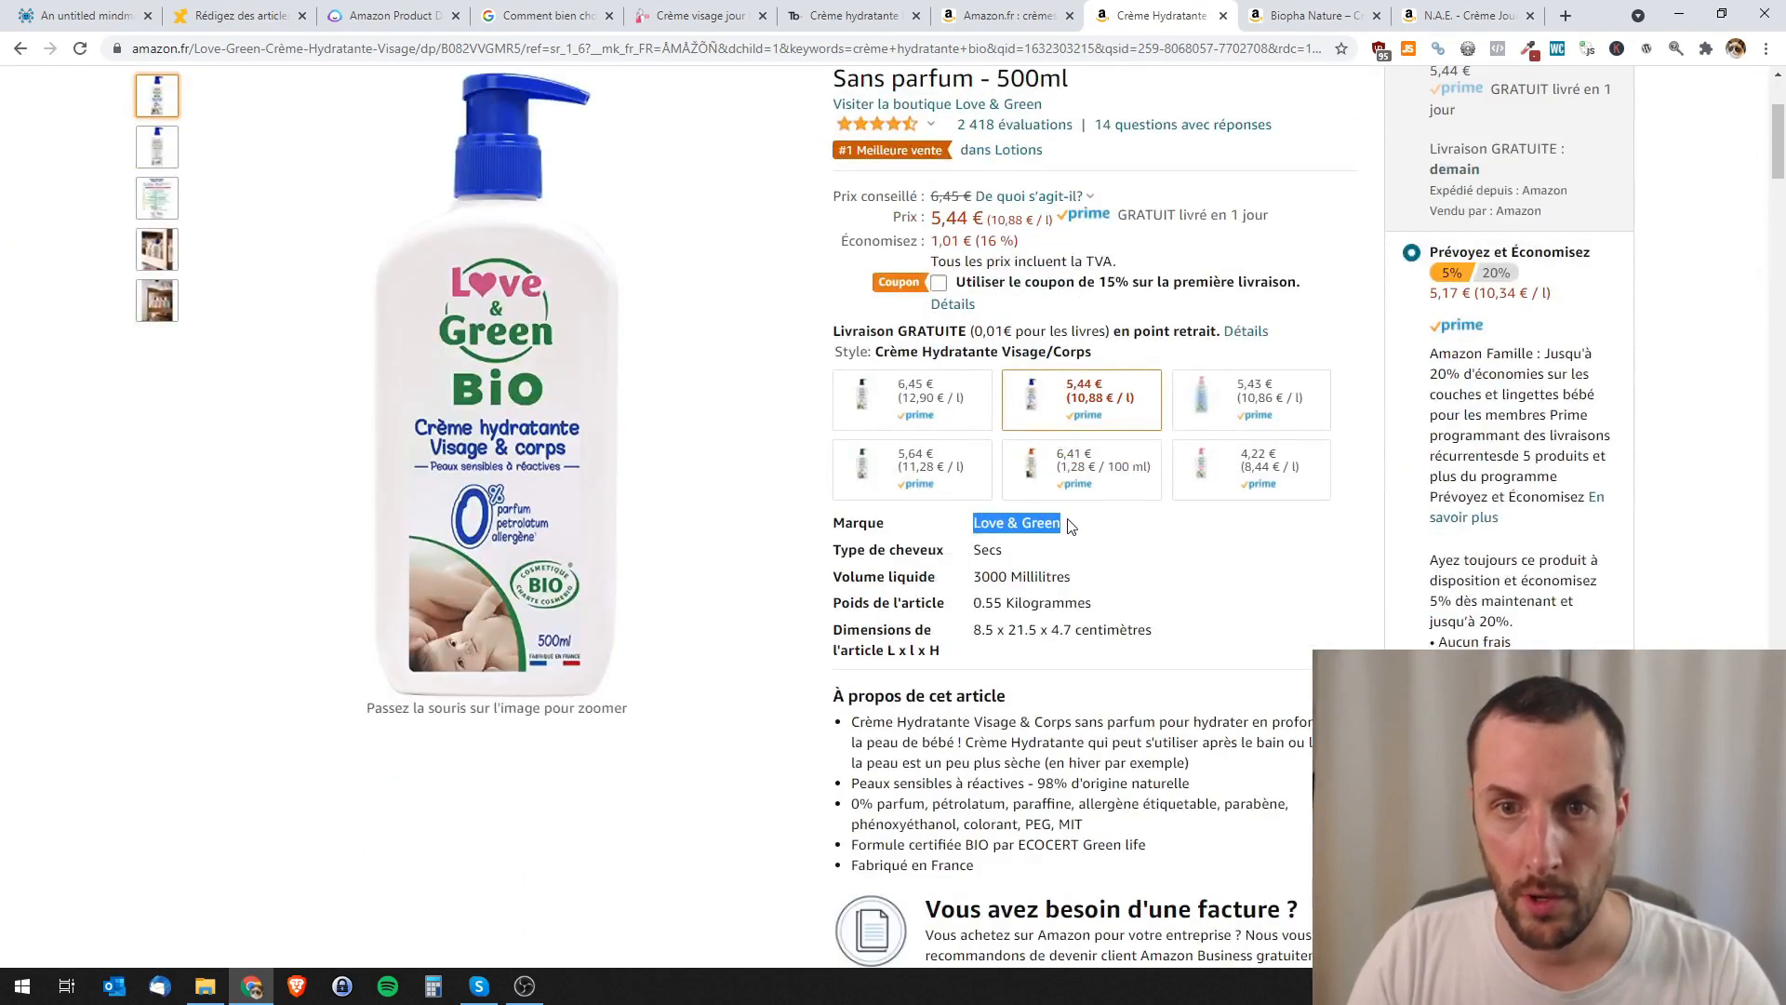
{"action": "left_click", "coordinate": [980, 11]}
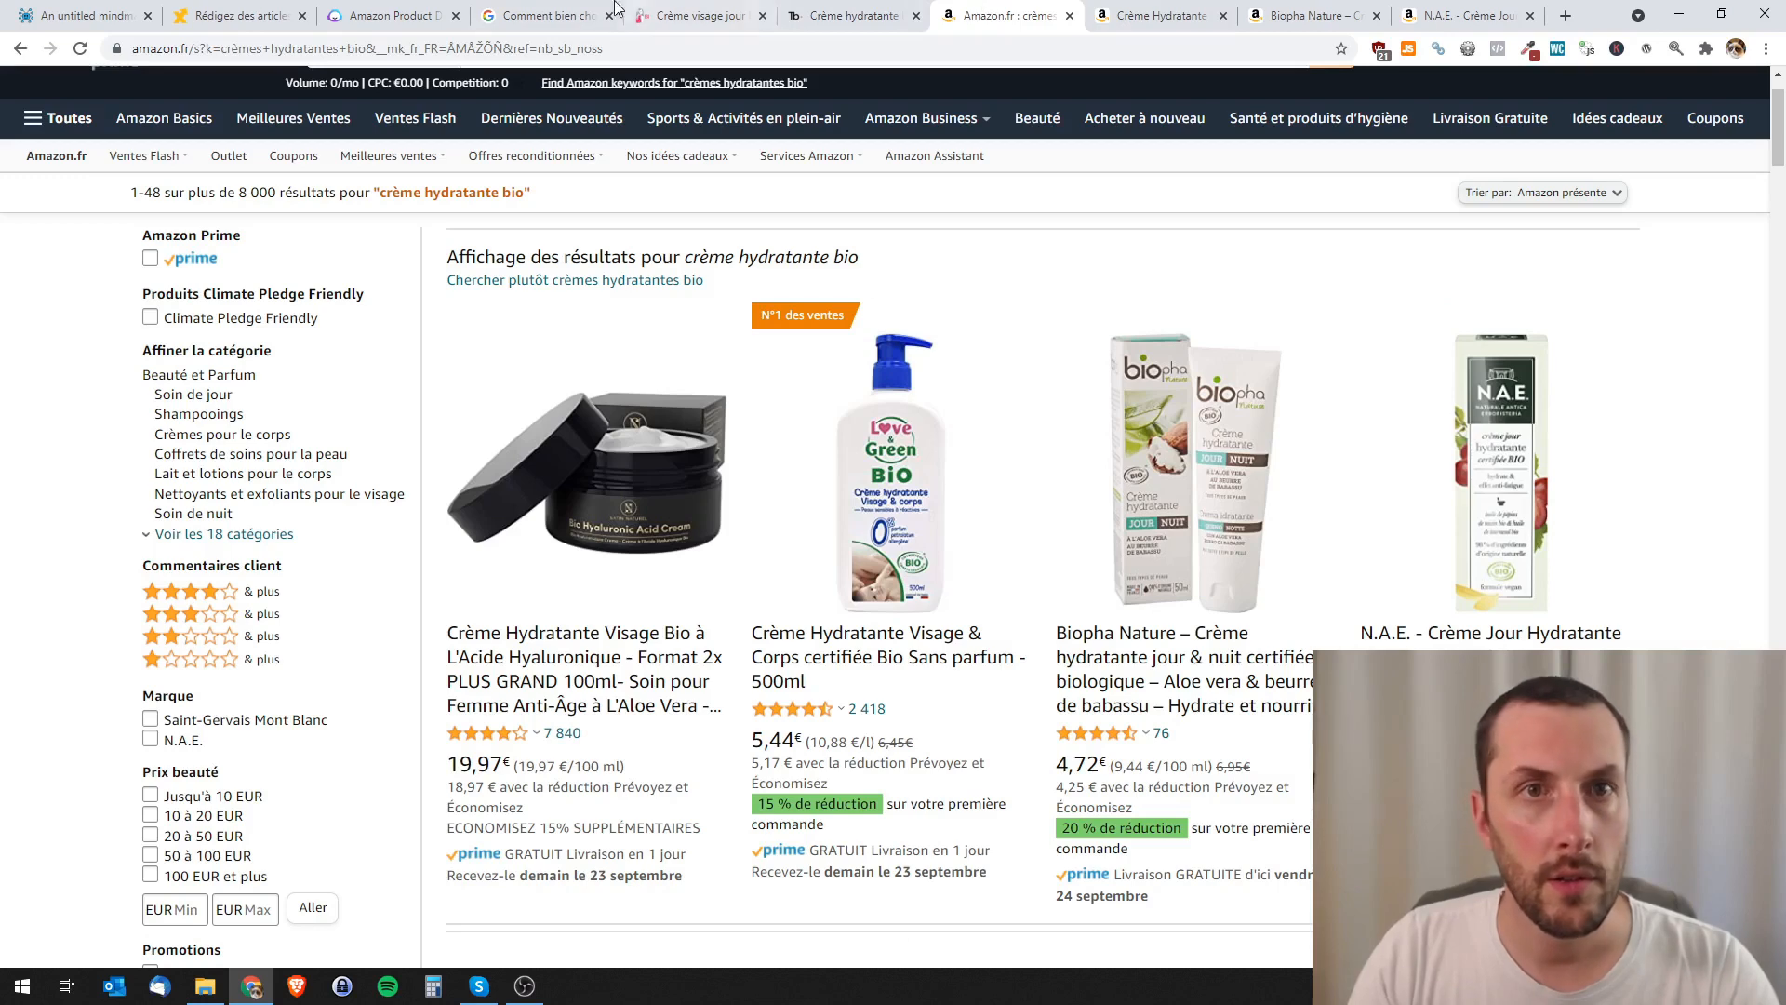
{"action": "left_click", "coordinate": [391, 15]}
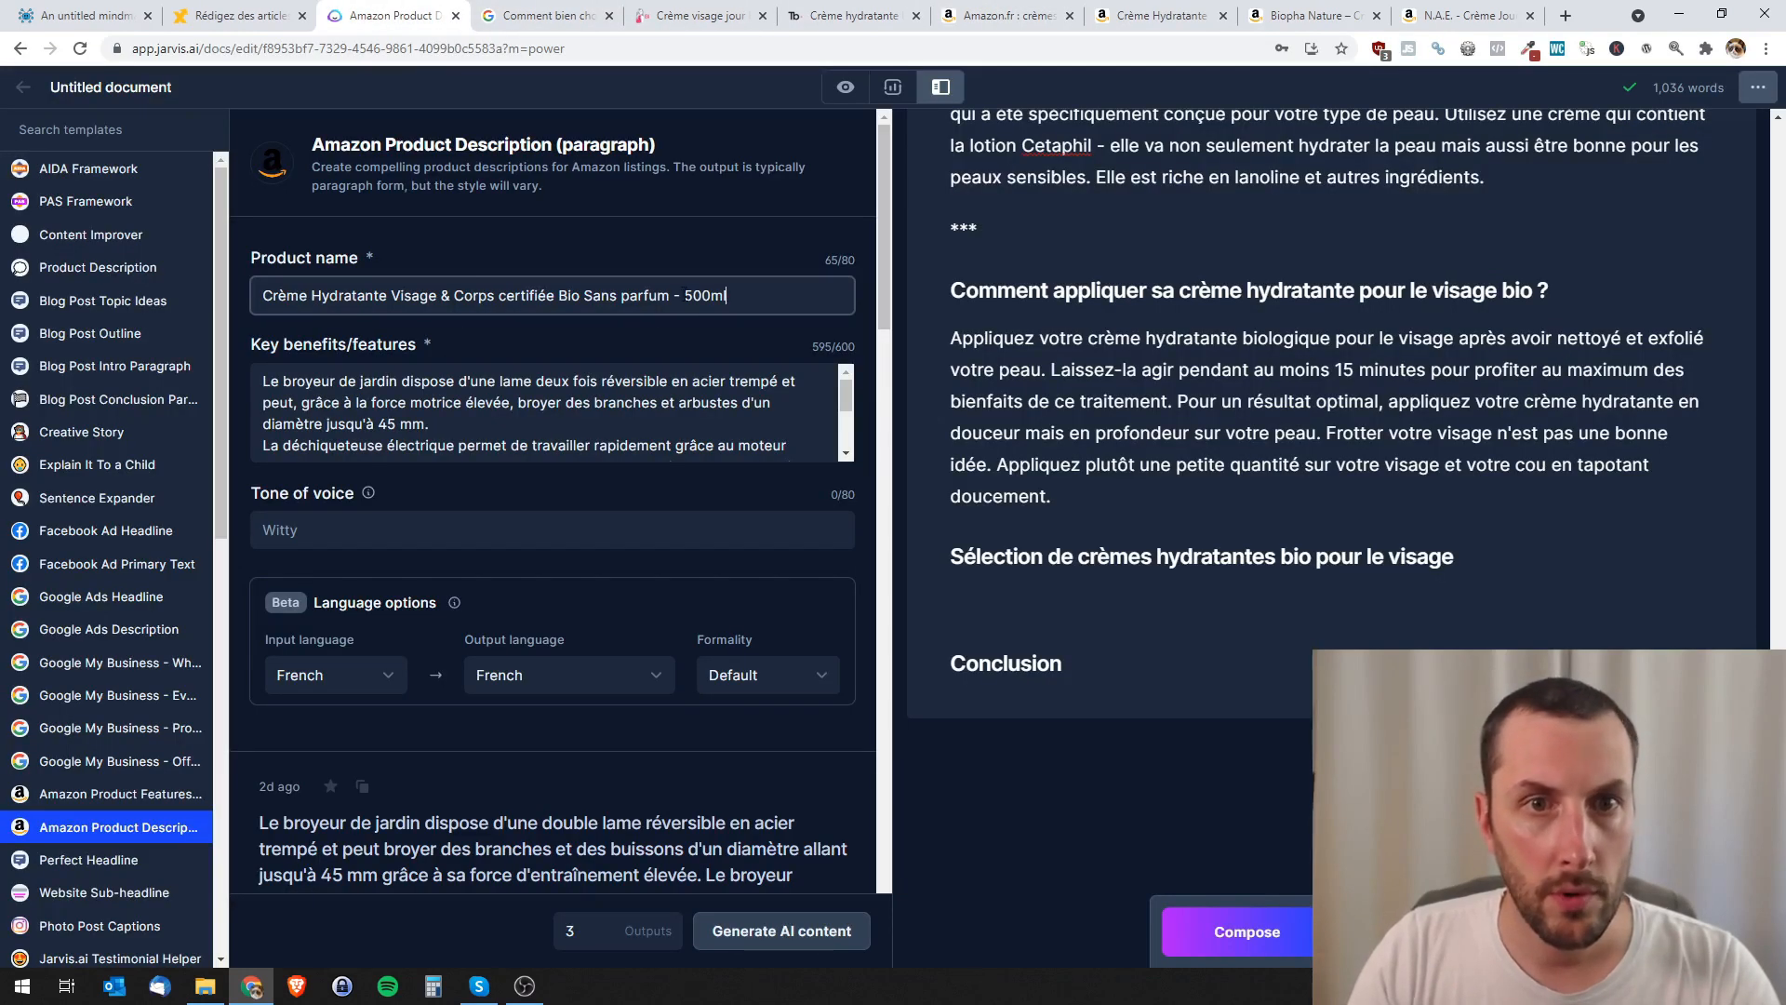
{"action": "double_click", "coordinate": [693, 295]}
{"action": "key", "text": "ctrl+v"}
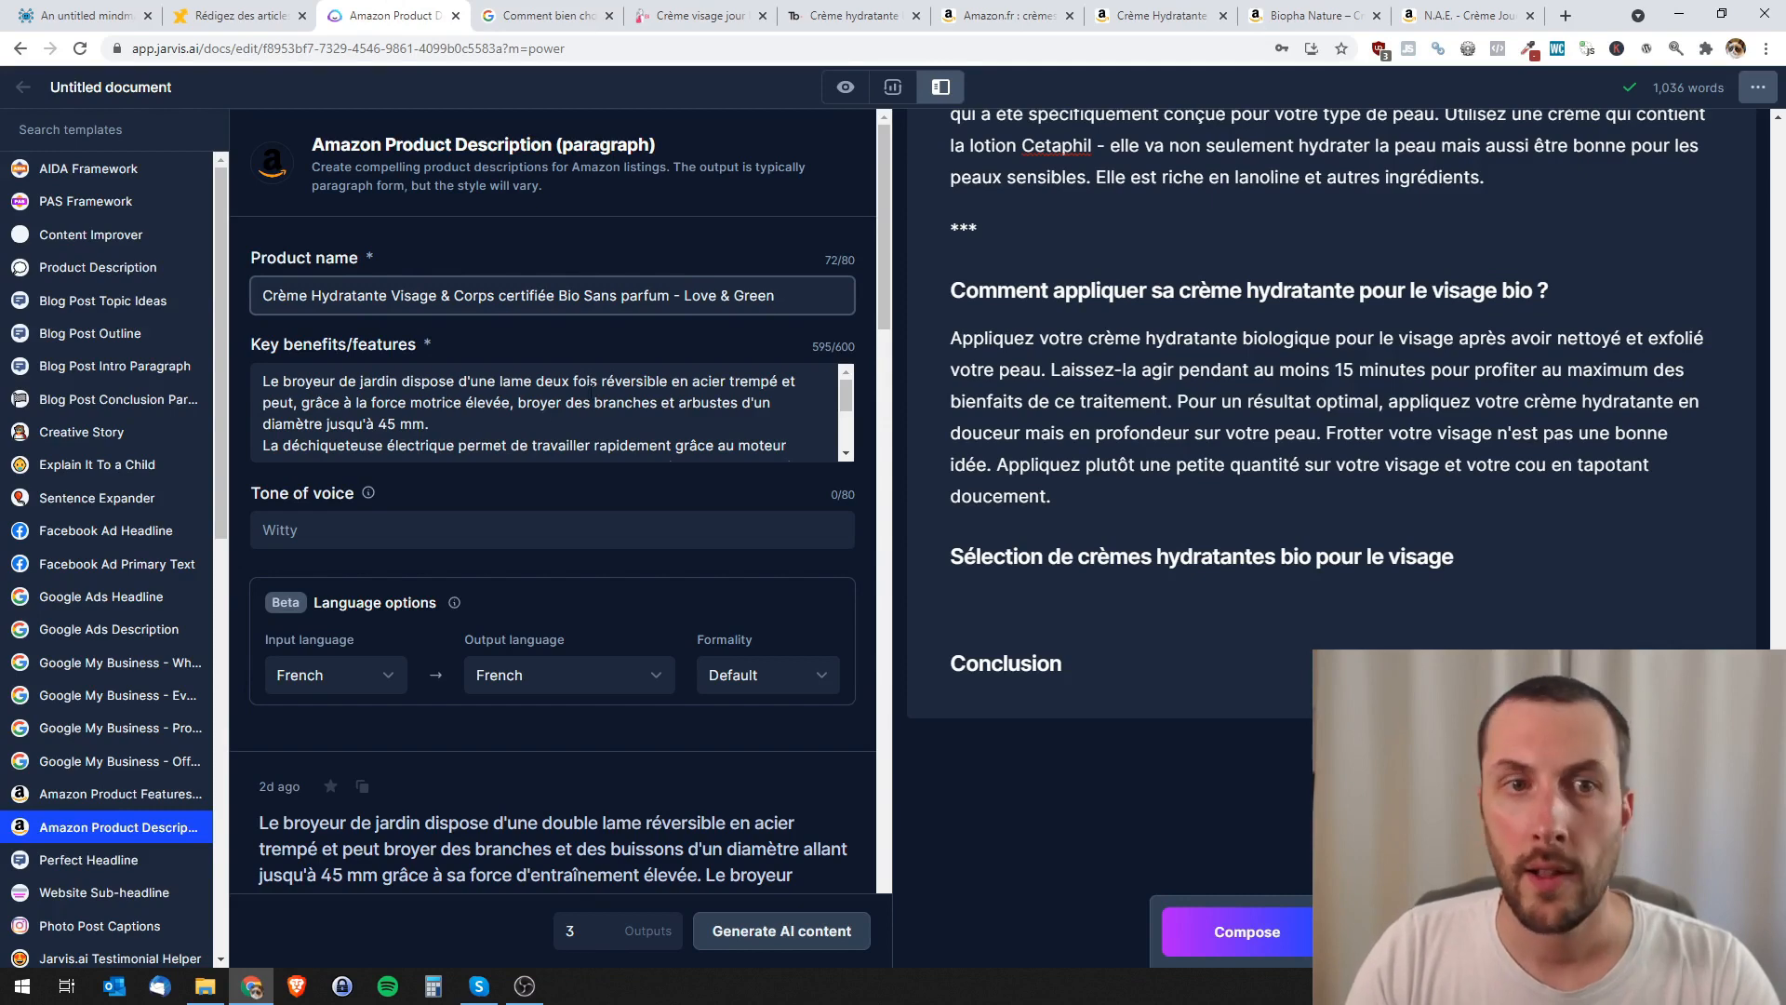
- Replace the key benefits/features with the "À propos de cet article" bullet points copied from the Love & Green Amazon page
{"action": "key", "text": "Tab"}
{"action": "key", "text": "ctrl+a"}
{"action": "key", "text": "BackSpace"}
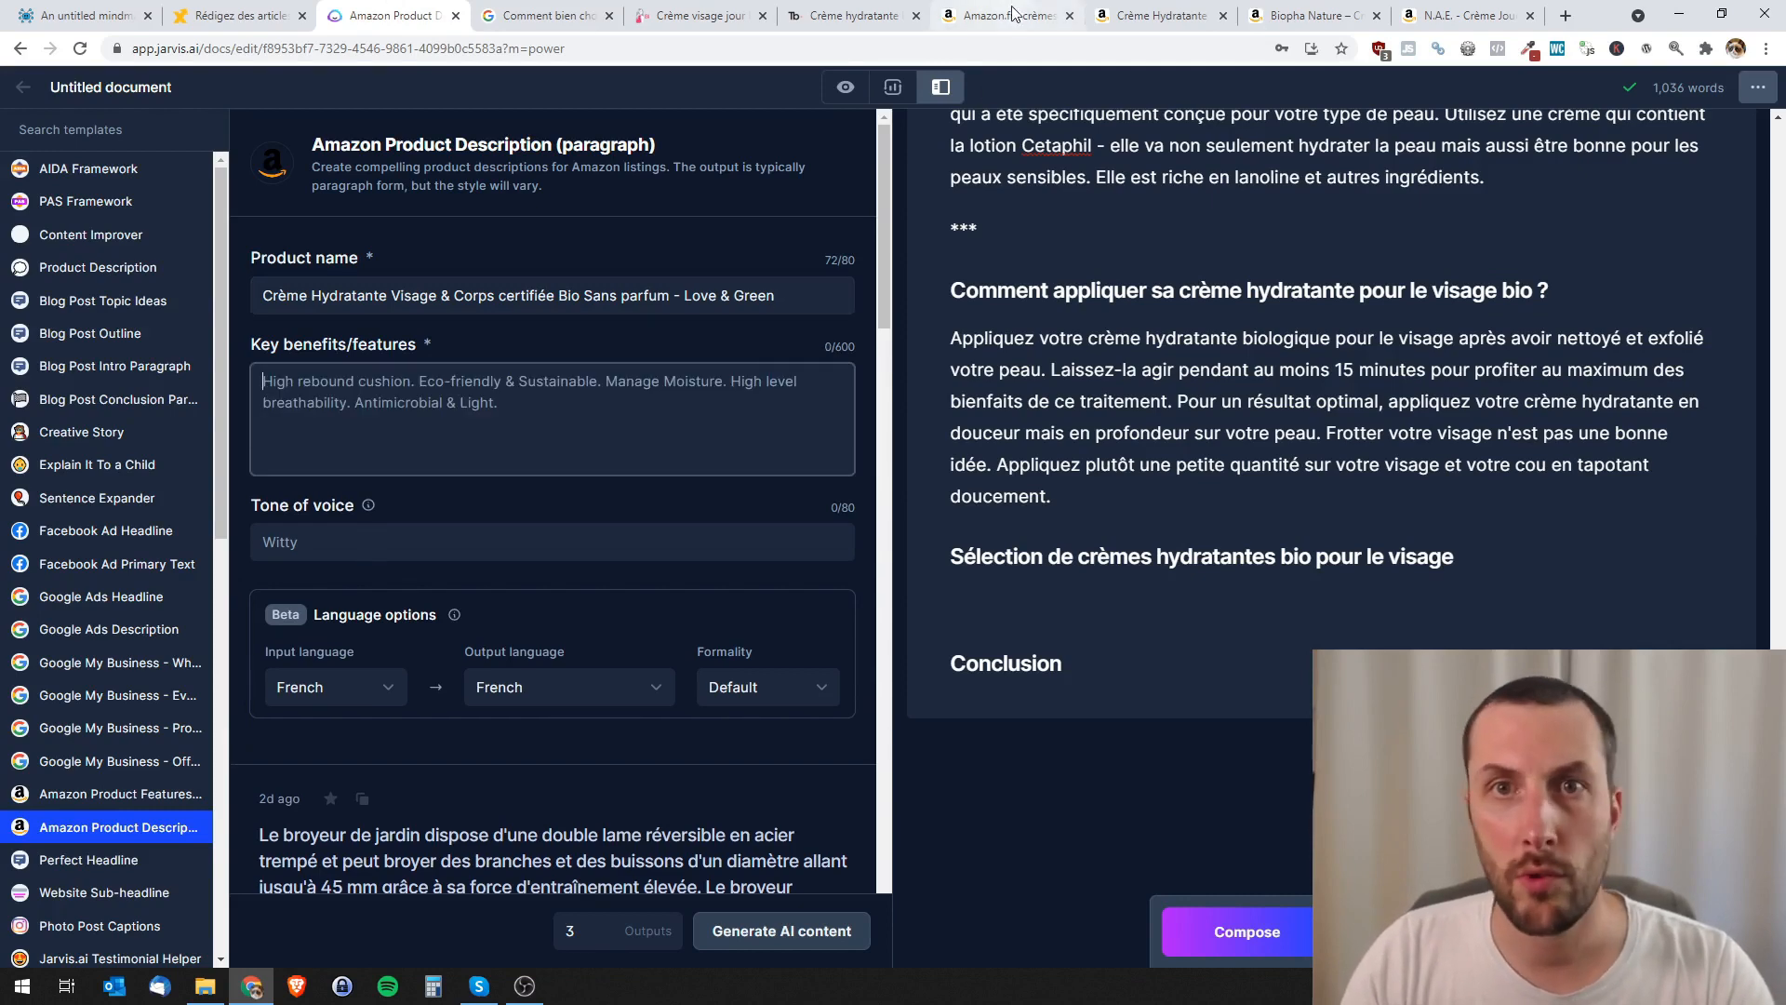
{"action": "left_click", "coordinate": [1161, 15]}
{"action": "scroll", "coordinate": [1032, 643], "scroll_direction": "down", "scroll_amount": 1}
{"action": "left_click_drag", "start_coordinate": [975, 587], "coordinate": [850, 443]}
{"action": "key", "text": "ctrl+c"}
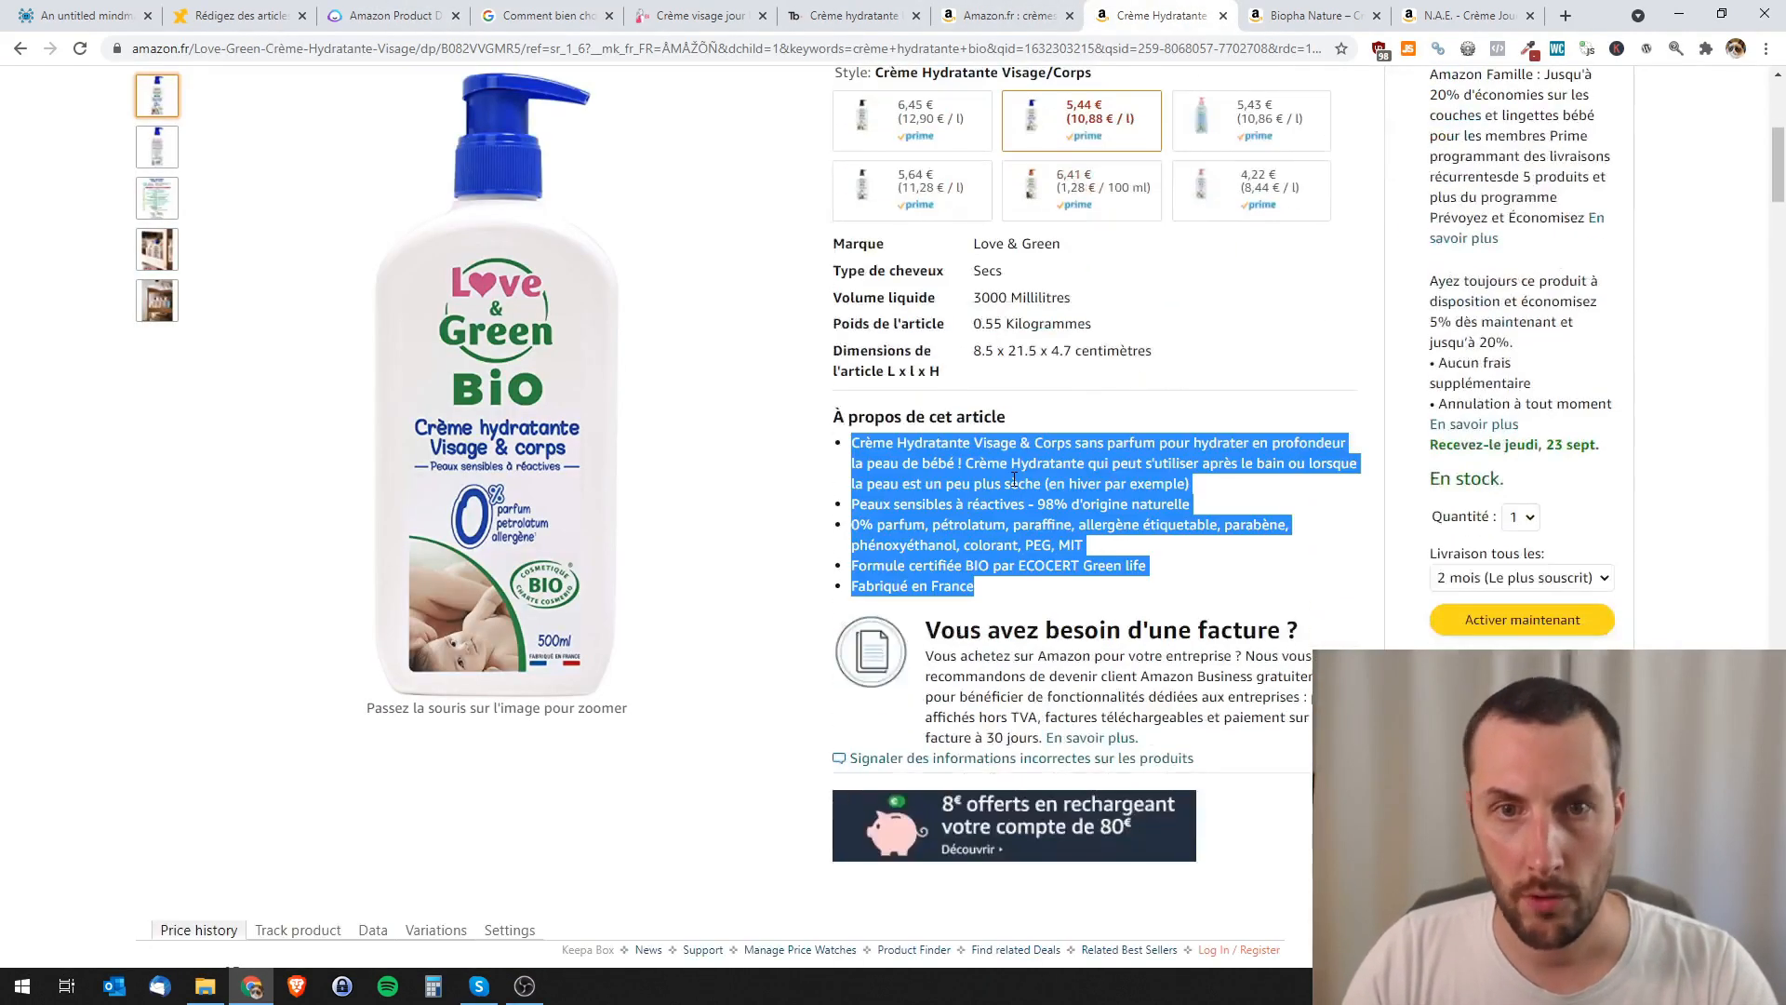
{"action": "left_click", "coordinate": [259, 8]}
{"action": "left_click", "coordinate": [360, 8]}
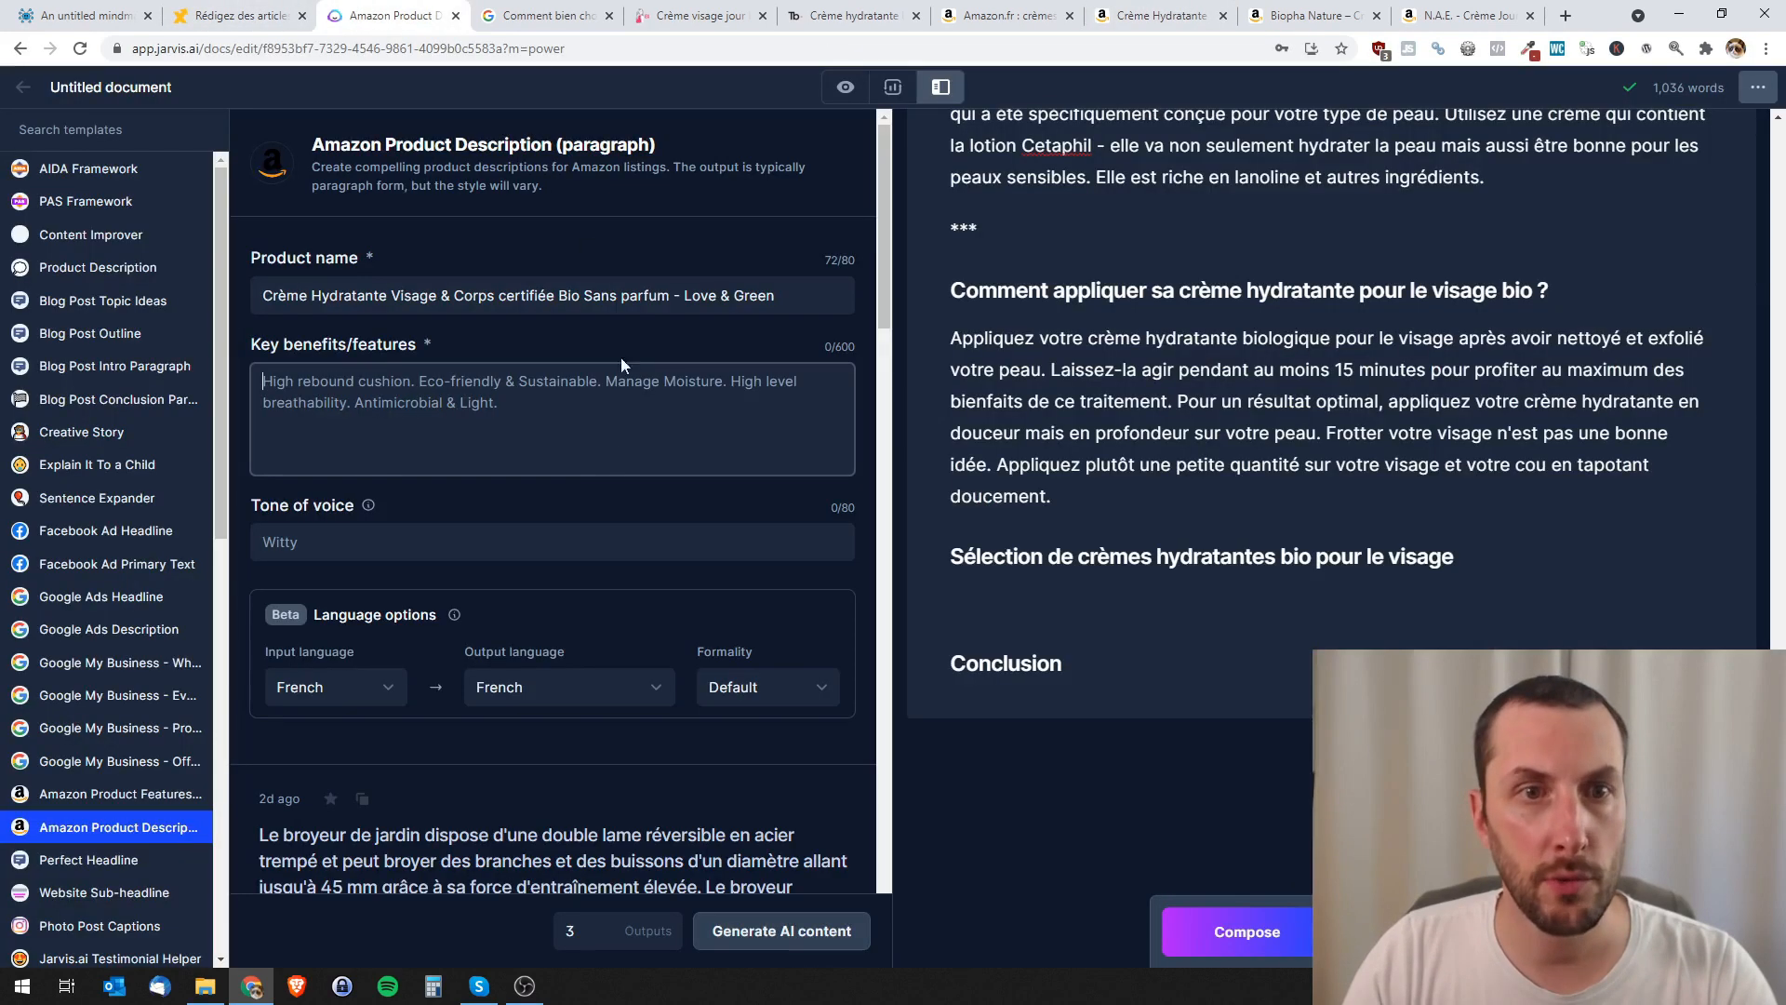
{"action": "left_click", "coordinate": [521, 413]}
{"action": "key", "text": "ctrl+v"}
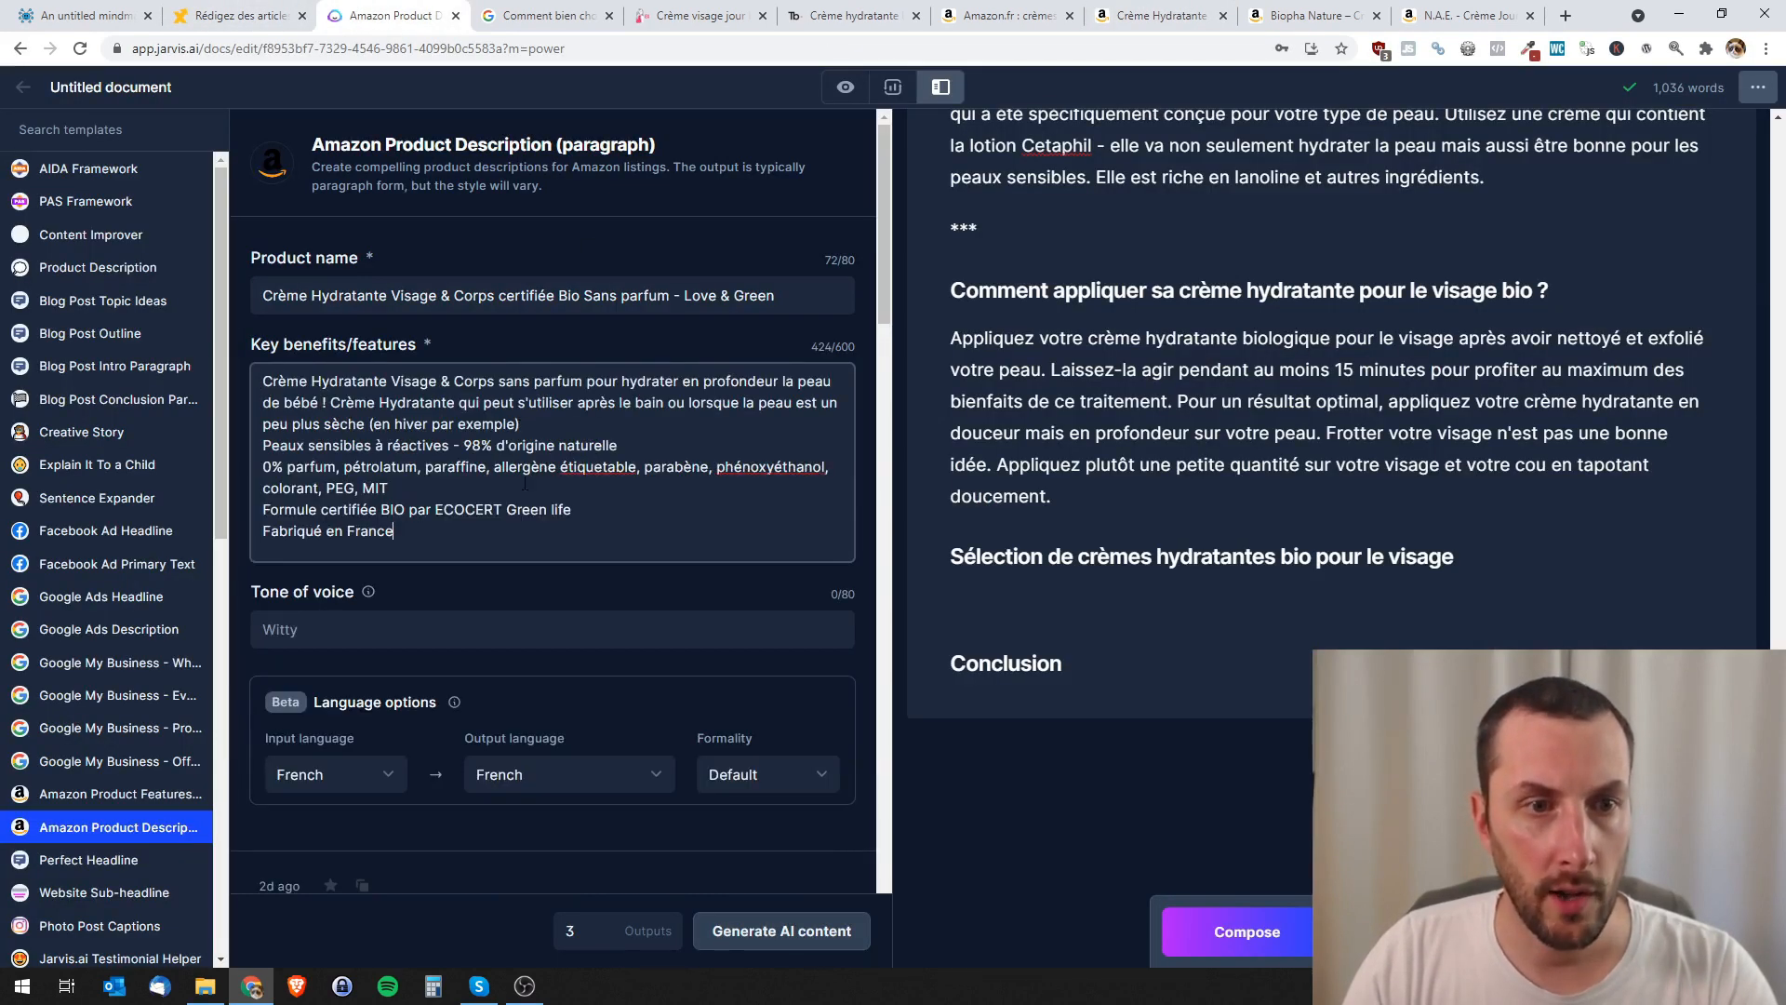
- Generate three AI product descriptions for the Love & Green cream with French as input and output language
{"action": "left_click", "coordinate": [734, 930]}
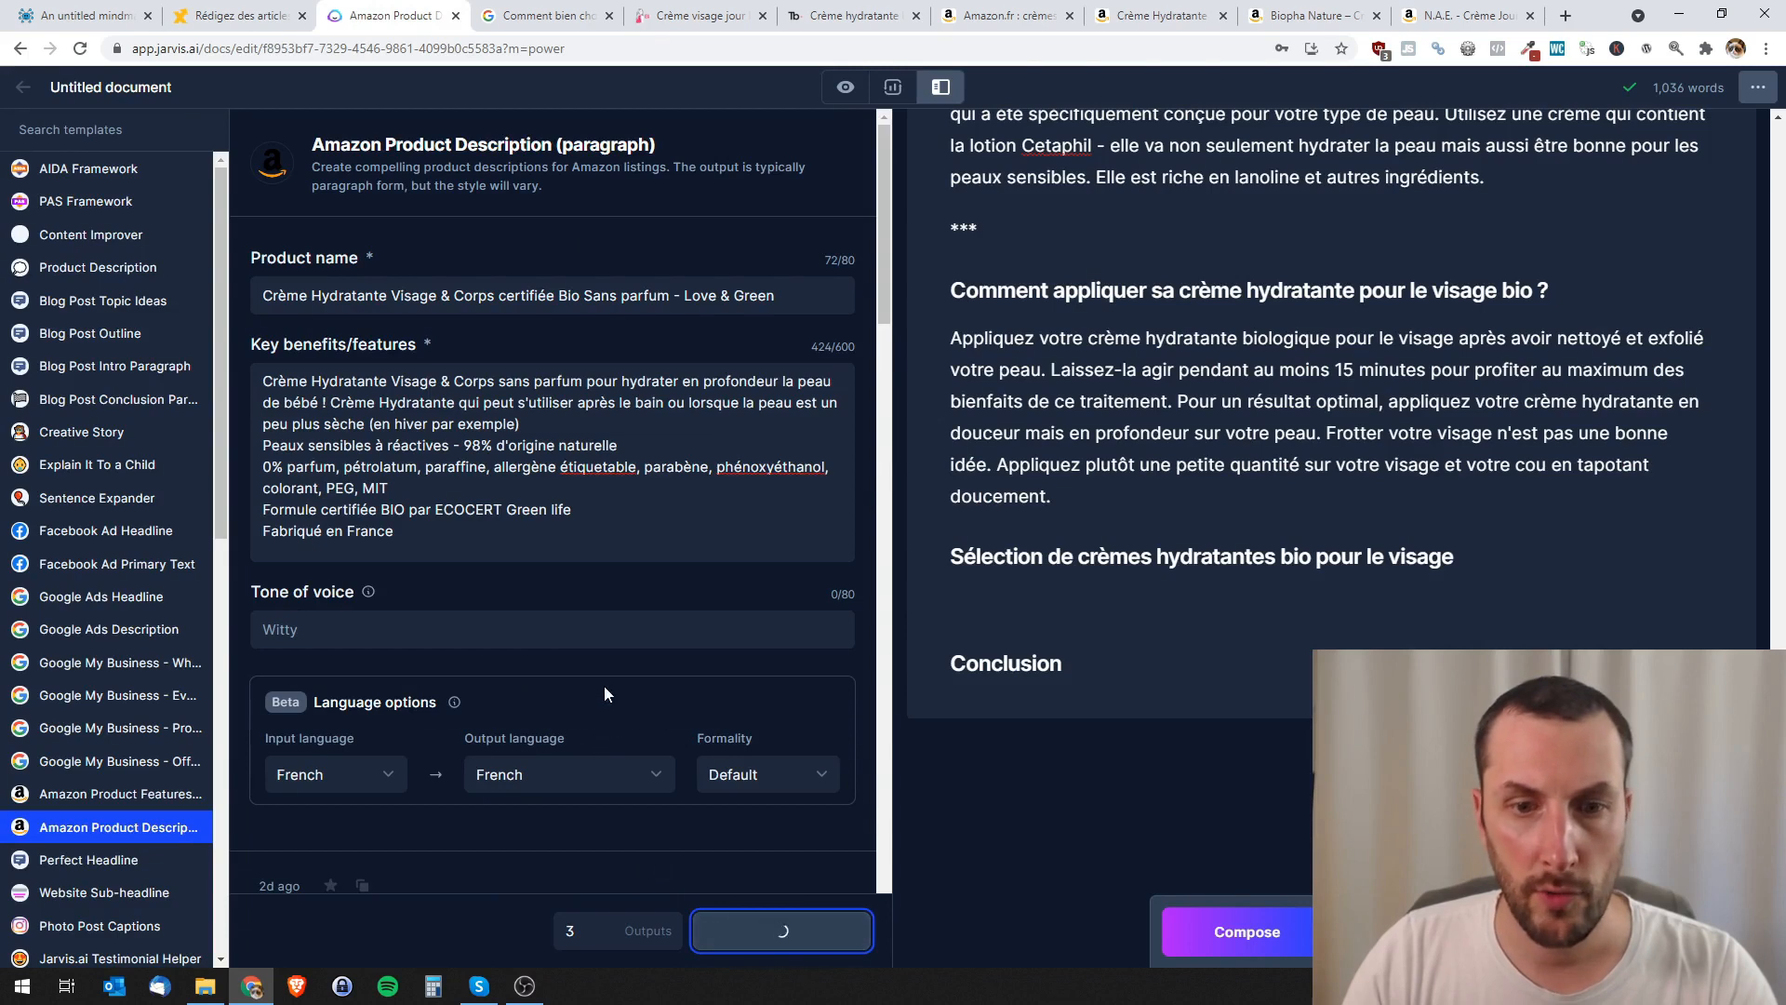
{"action": "scroll", "coordinate": [601, 661], "scroll_direction": "down", "scroll_amount": 1}
{"action": "scroll", "coordinate": [595, 632], "scroll_direction": "down", "scroll_amount": 1}
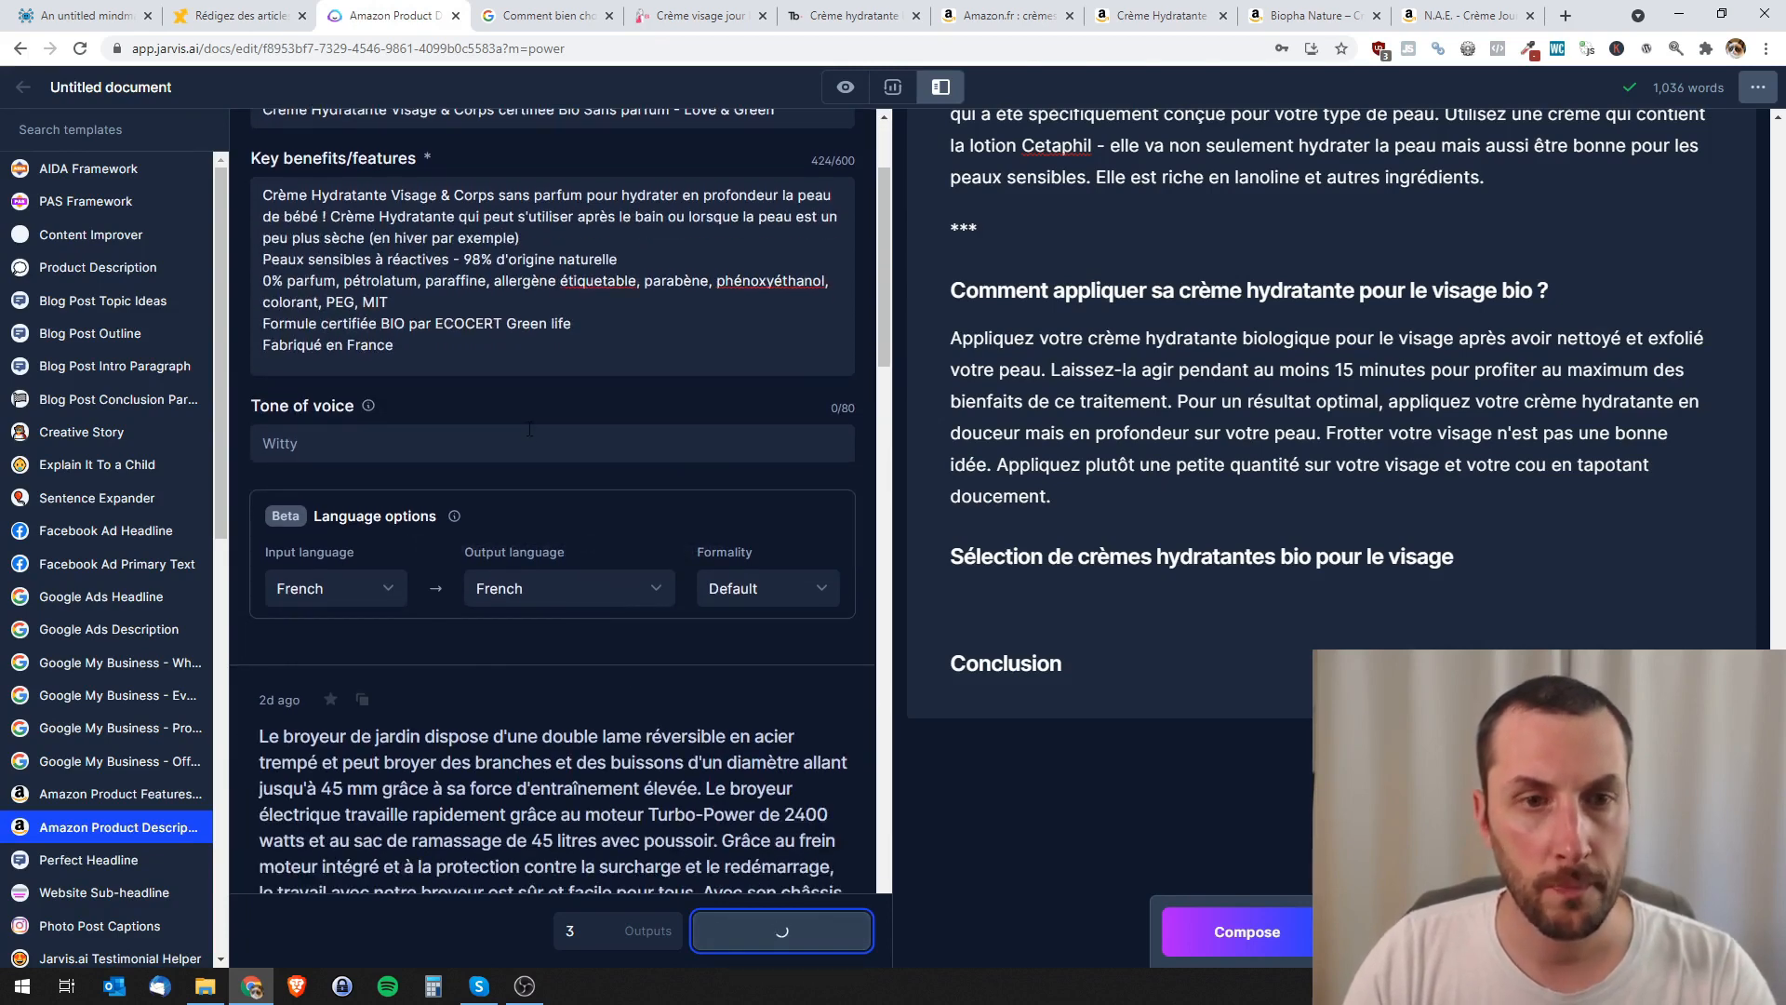
{"action": "scroll", "coordinate": [530, 446], "scroll_direction": "down", "scroll_amount": 2}
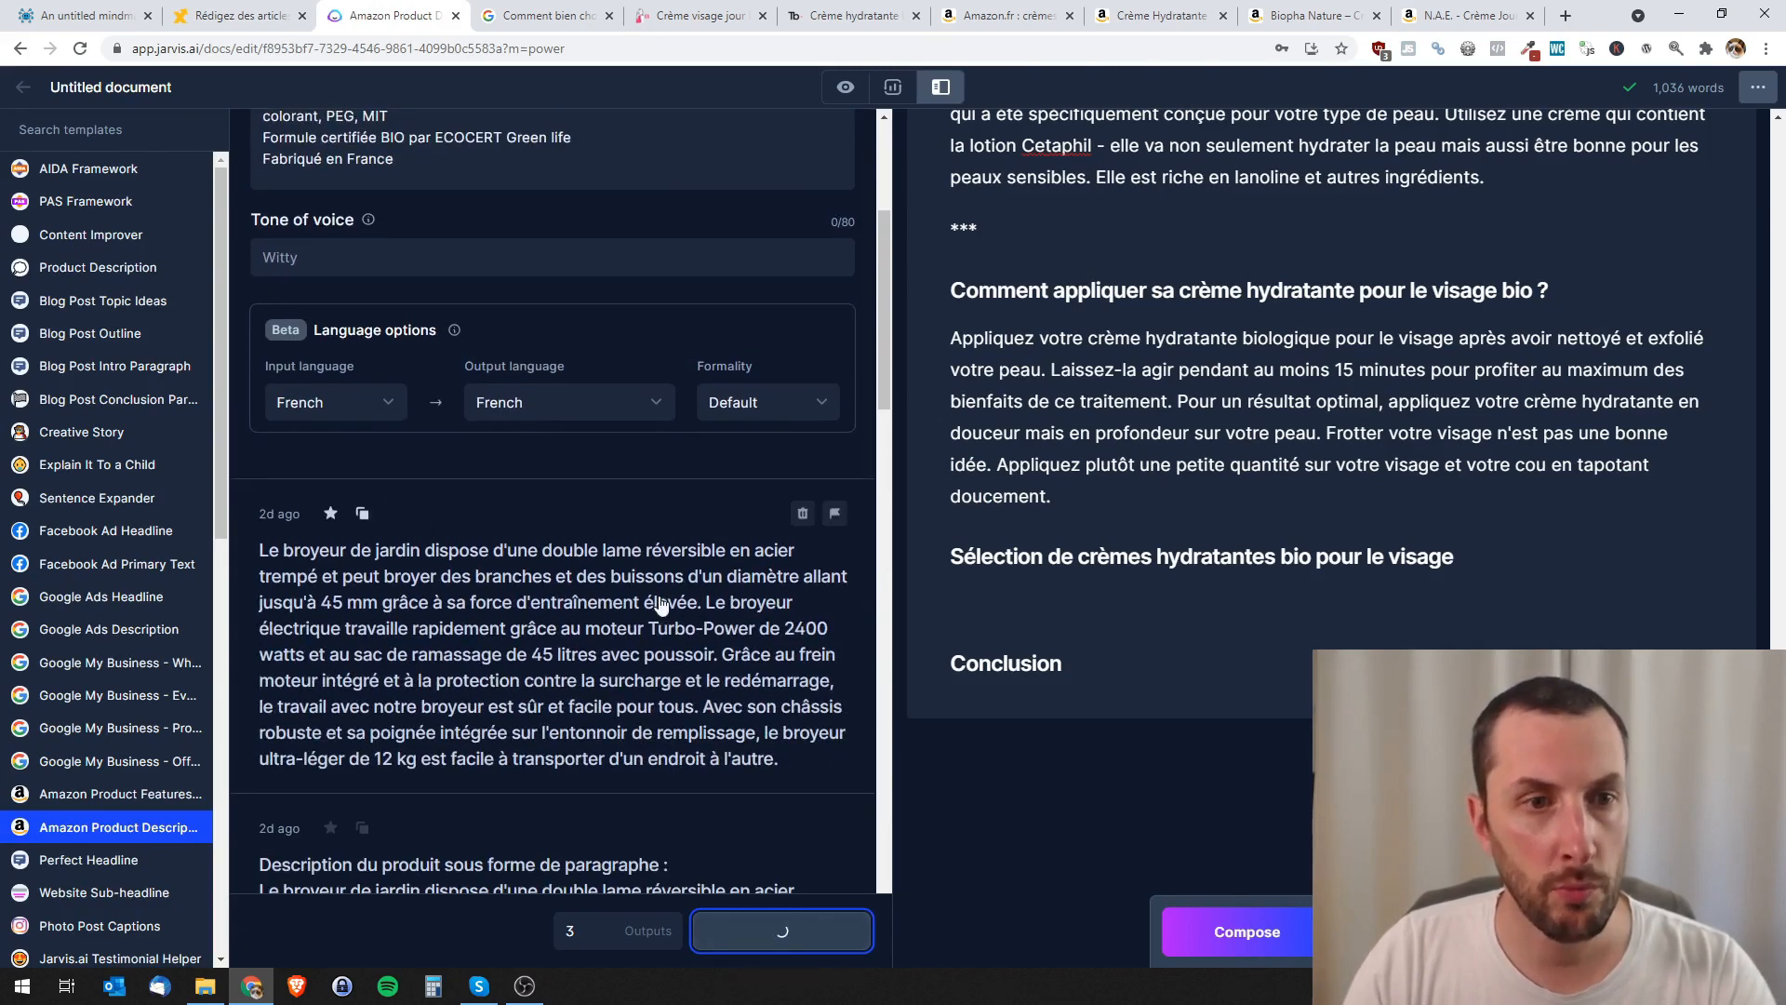
{"action": "scroll", "coordinate": [649, 633], "scroll_direction": "up", "scroll_amount": 1}
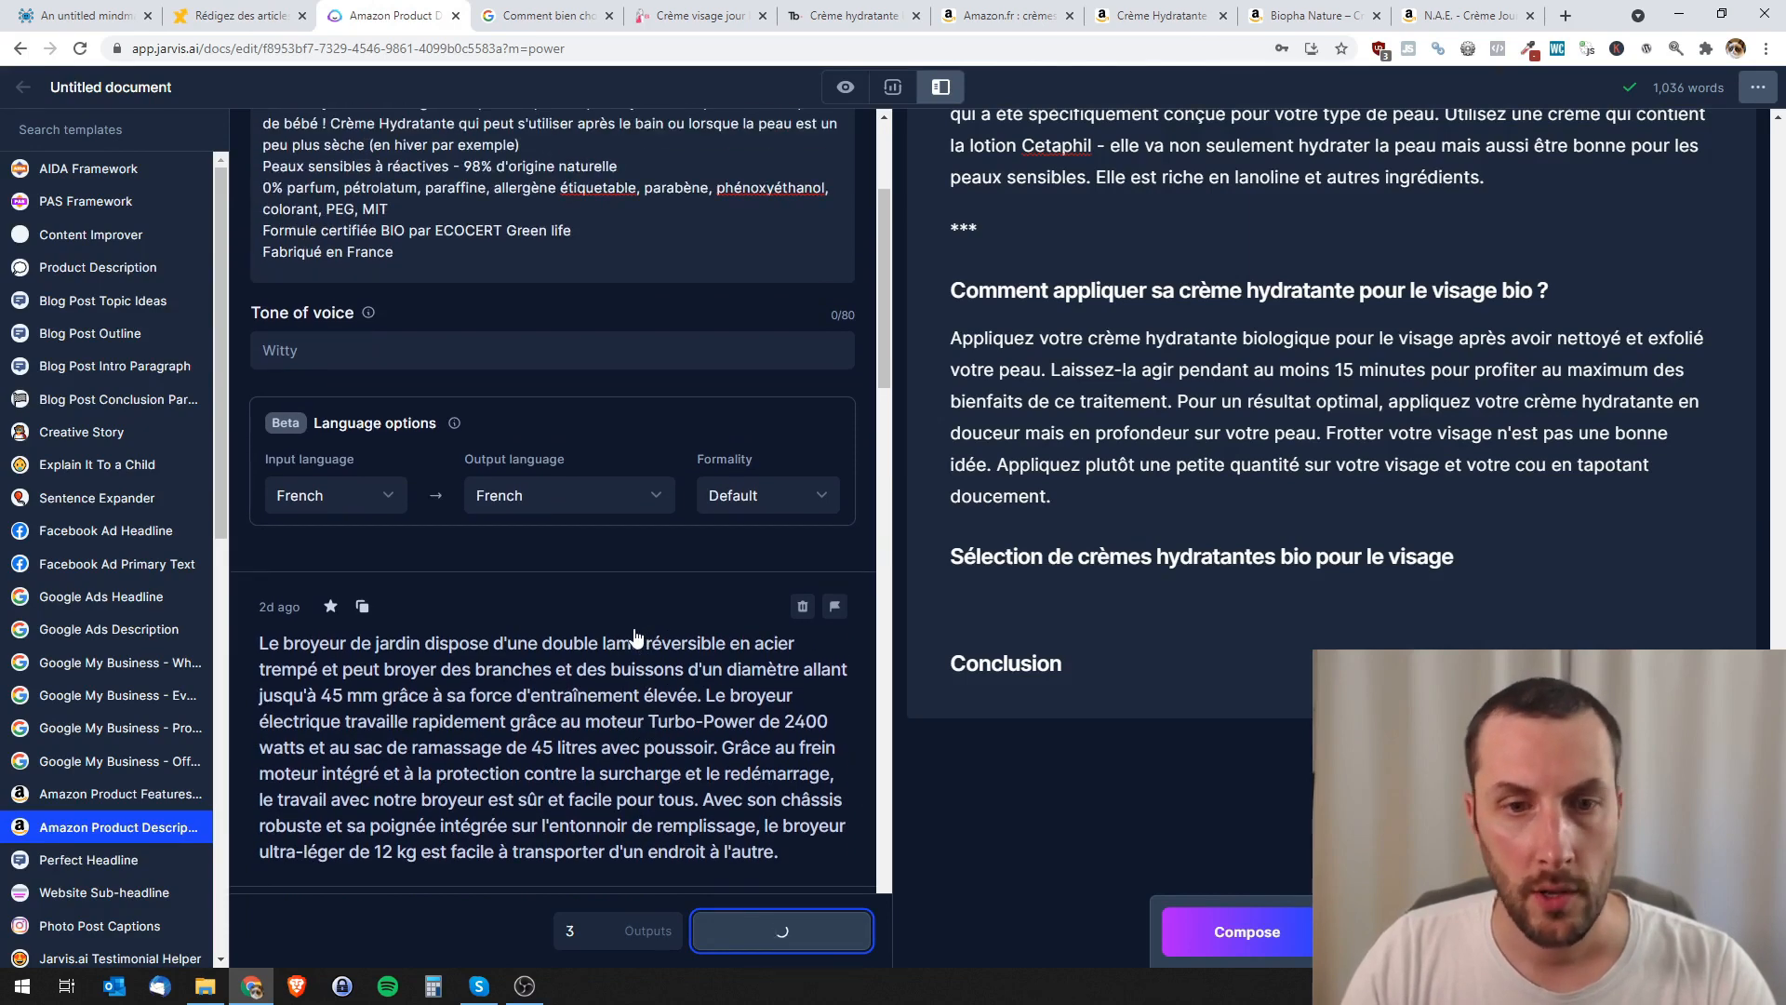
{"action": "scroll", "coordinate": [560, 254], "scroll_direction": "up", "scroll_amount": 3}
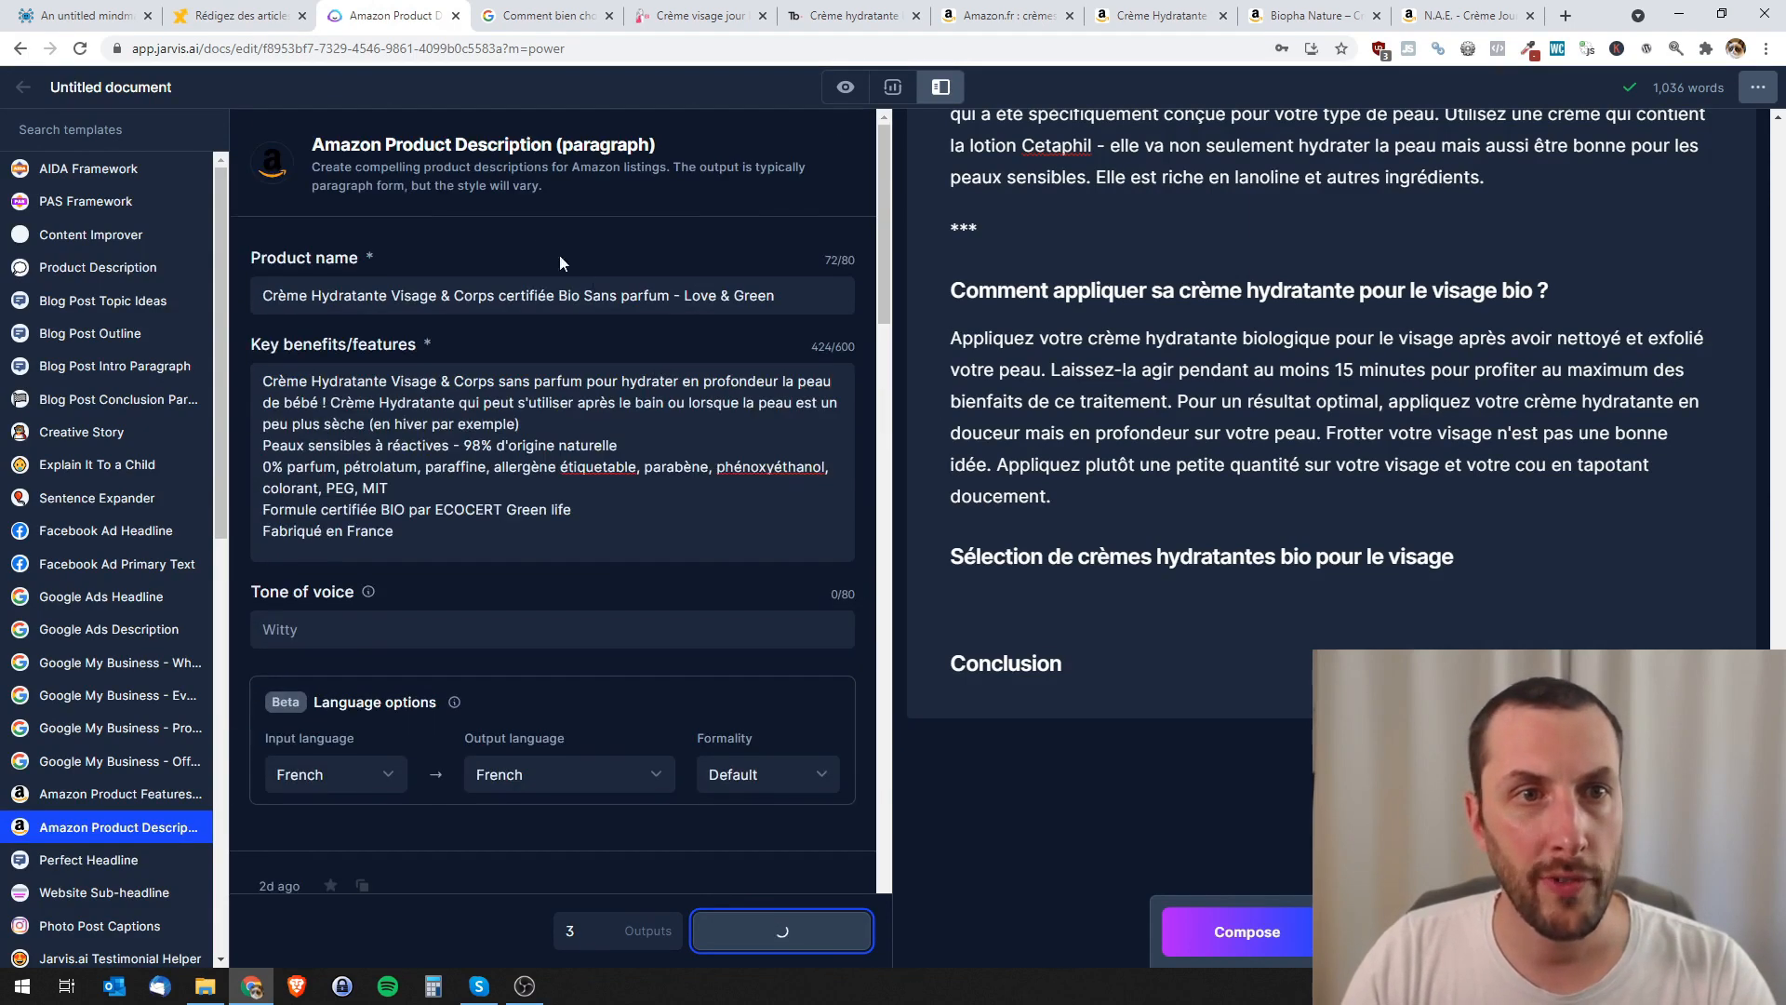
- Copy the Love & Green product name from the template into the empty line under "Sélection de crèmes hydratantes bio pour le visage"
{"action": "left_click_drag", "start_coordinate": [793, 299], "coordinate": [216, 296]}
{"action": "key", "text": "ctrl+c"}
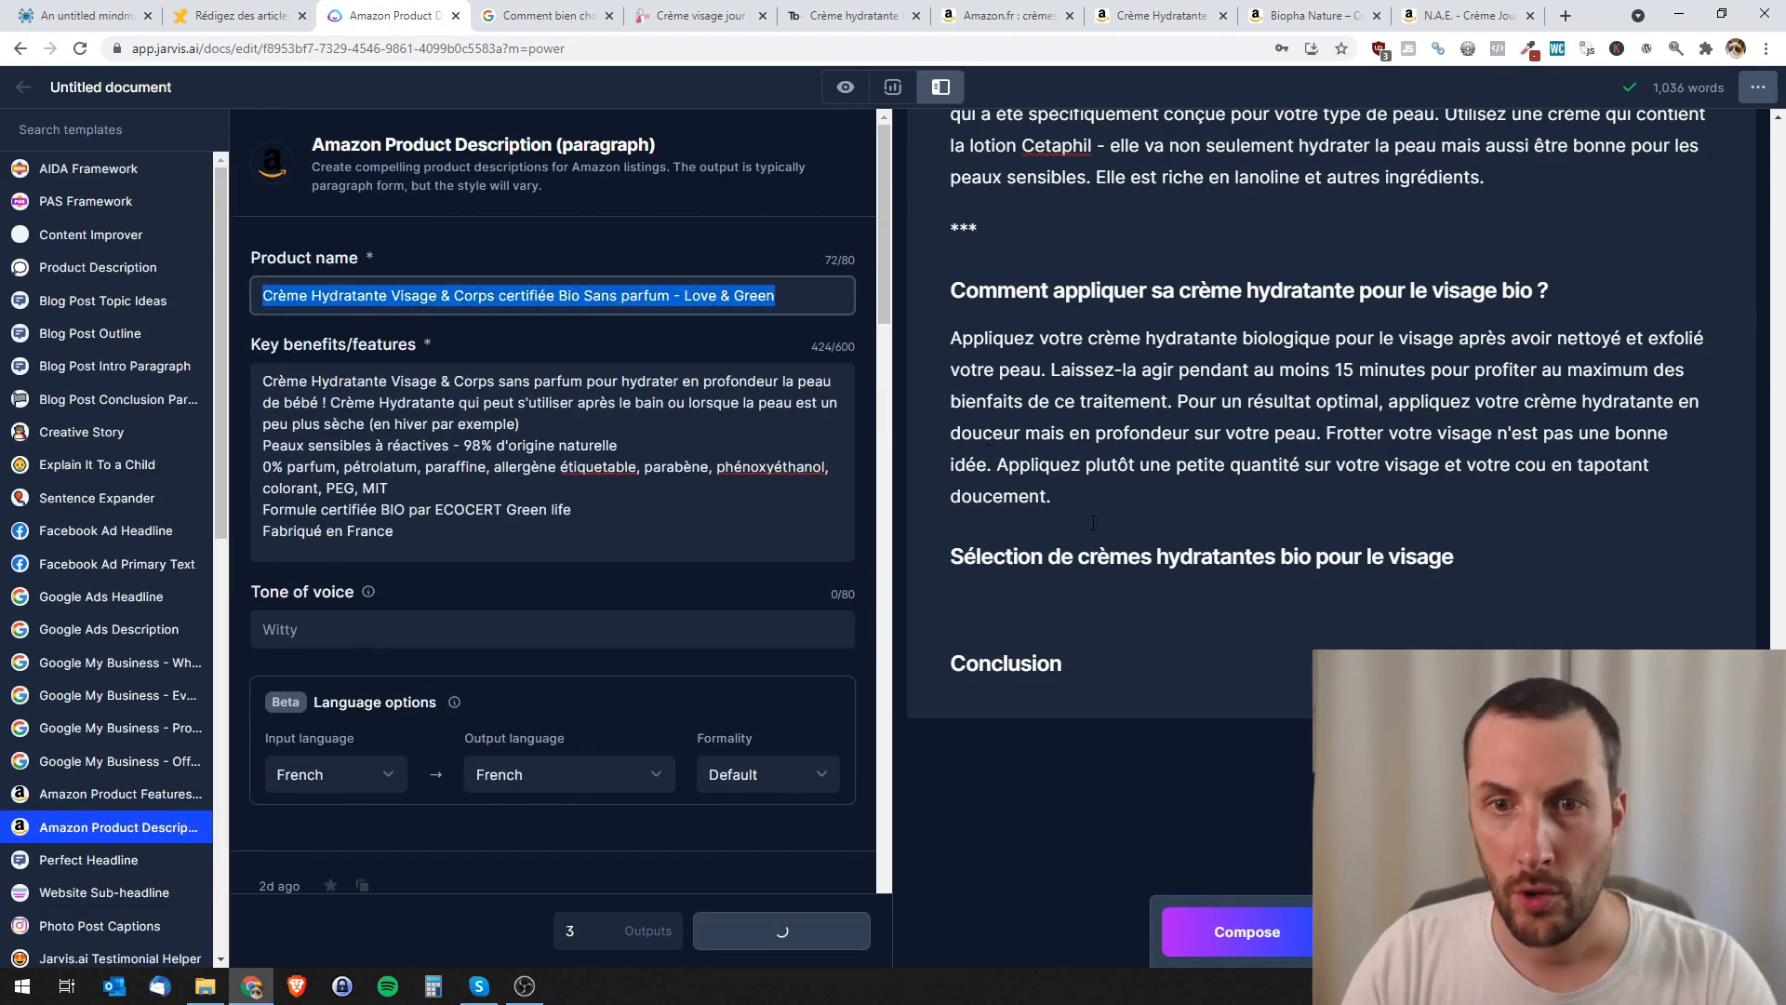
{"action": "left_click", "coordinate": [1035, 587]}
{"action": "key", "text": "ctrl+v"}
- Format the inserted Love & Green product name as an H3 heading and add an empty line below it
{"action": "left_click_drag", "start_coordinate": [1609, 600], "coordinate": [949, 603]}
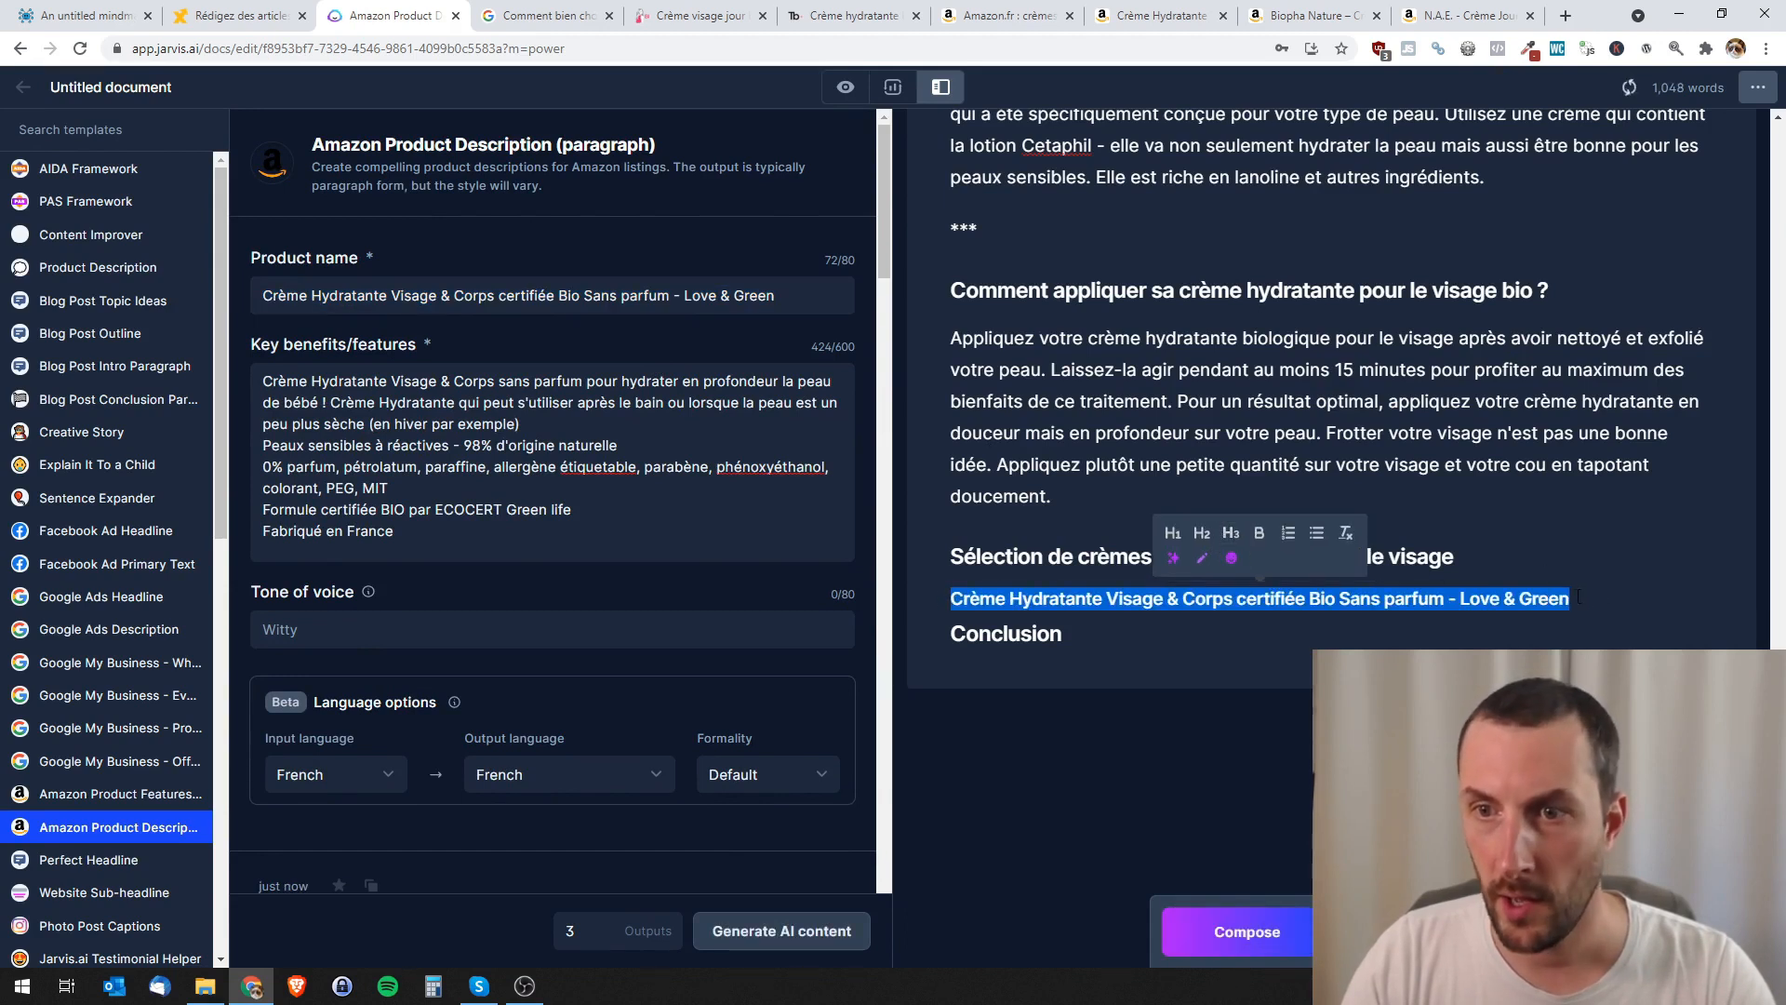
{"action": "left_click", "coordinate": [1232, 535]}
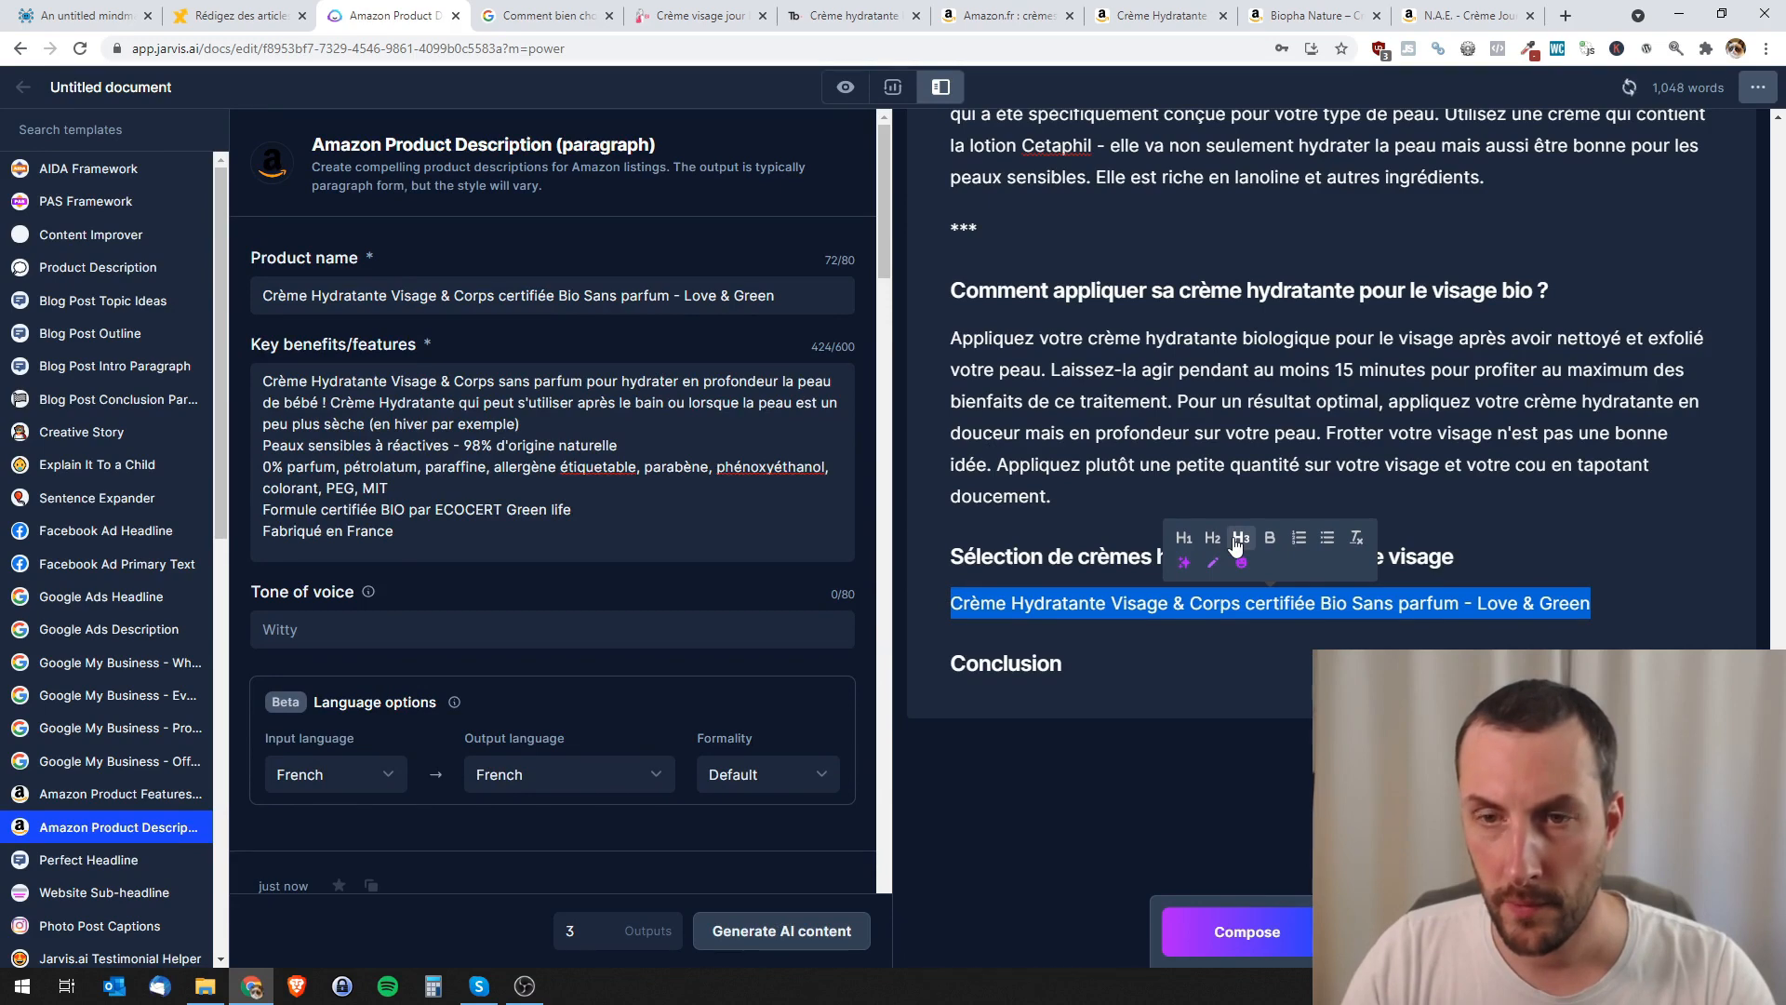
{"action": "left_click", "coordinate": [1236, 541]}
{"action": "left_click", "coordinate": [1200, 541]}
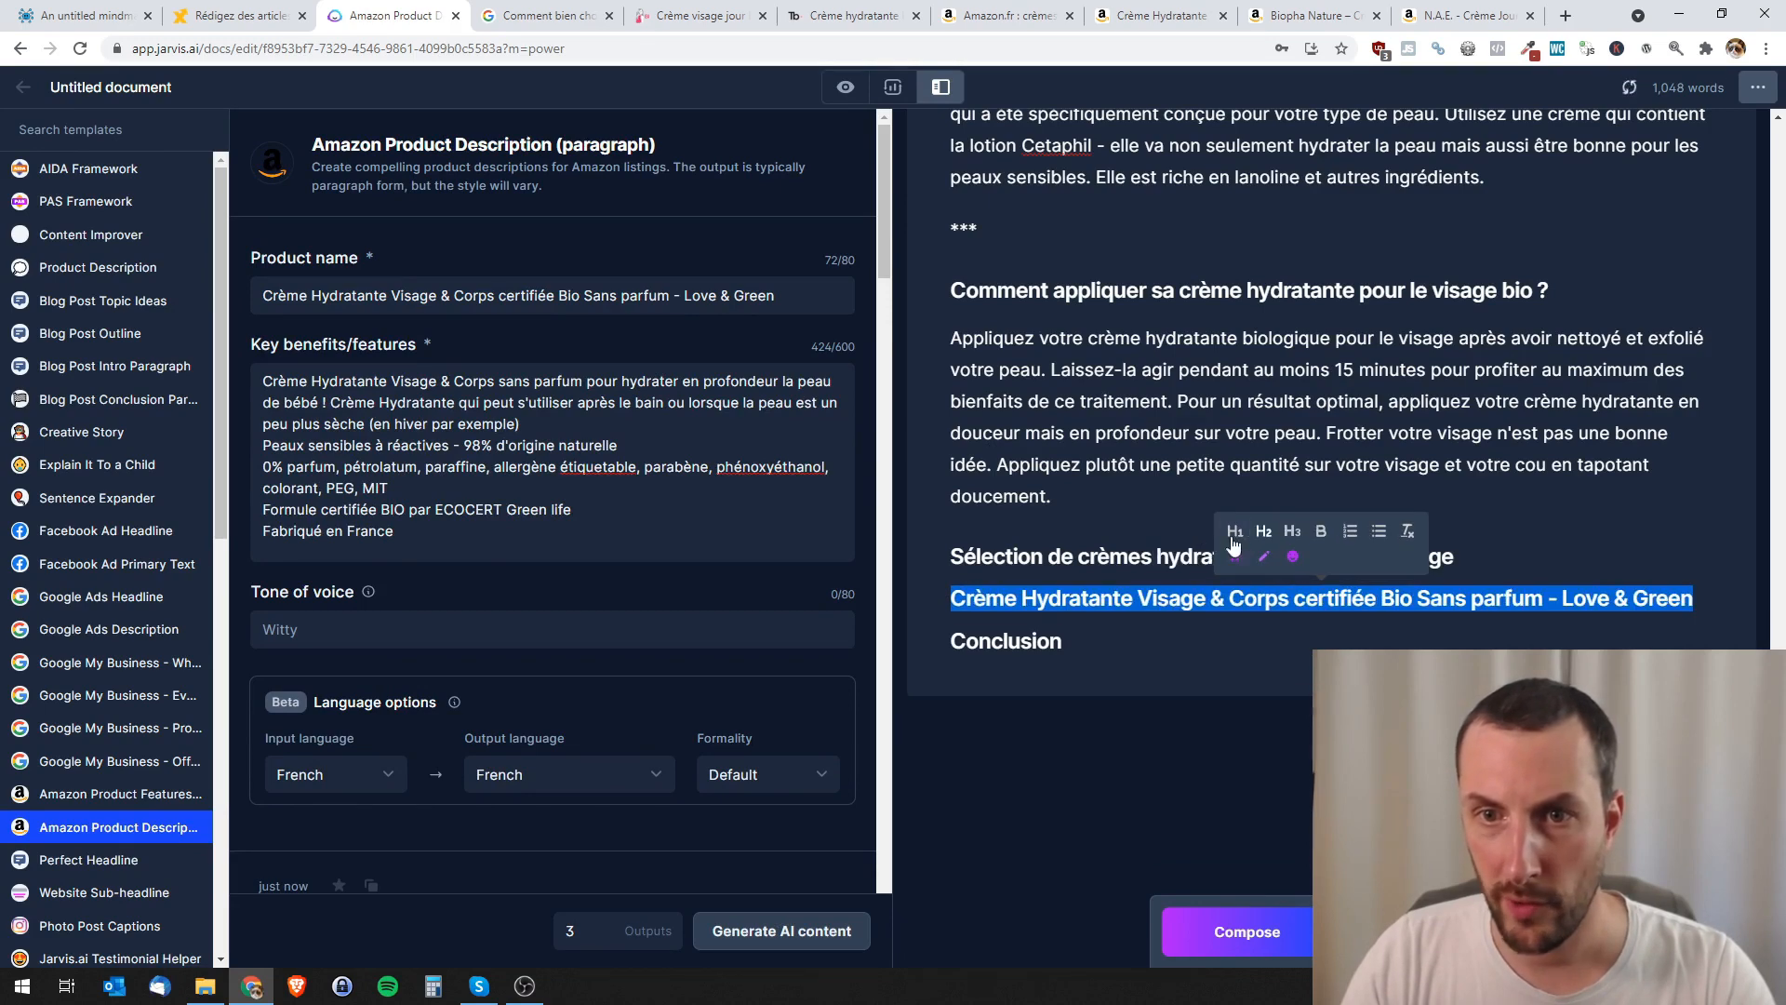
{"action": "left_click", "coordinate": [1293, 541]}
{"action": "left_click", "coordinate": [1585, 600]}
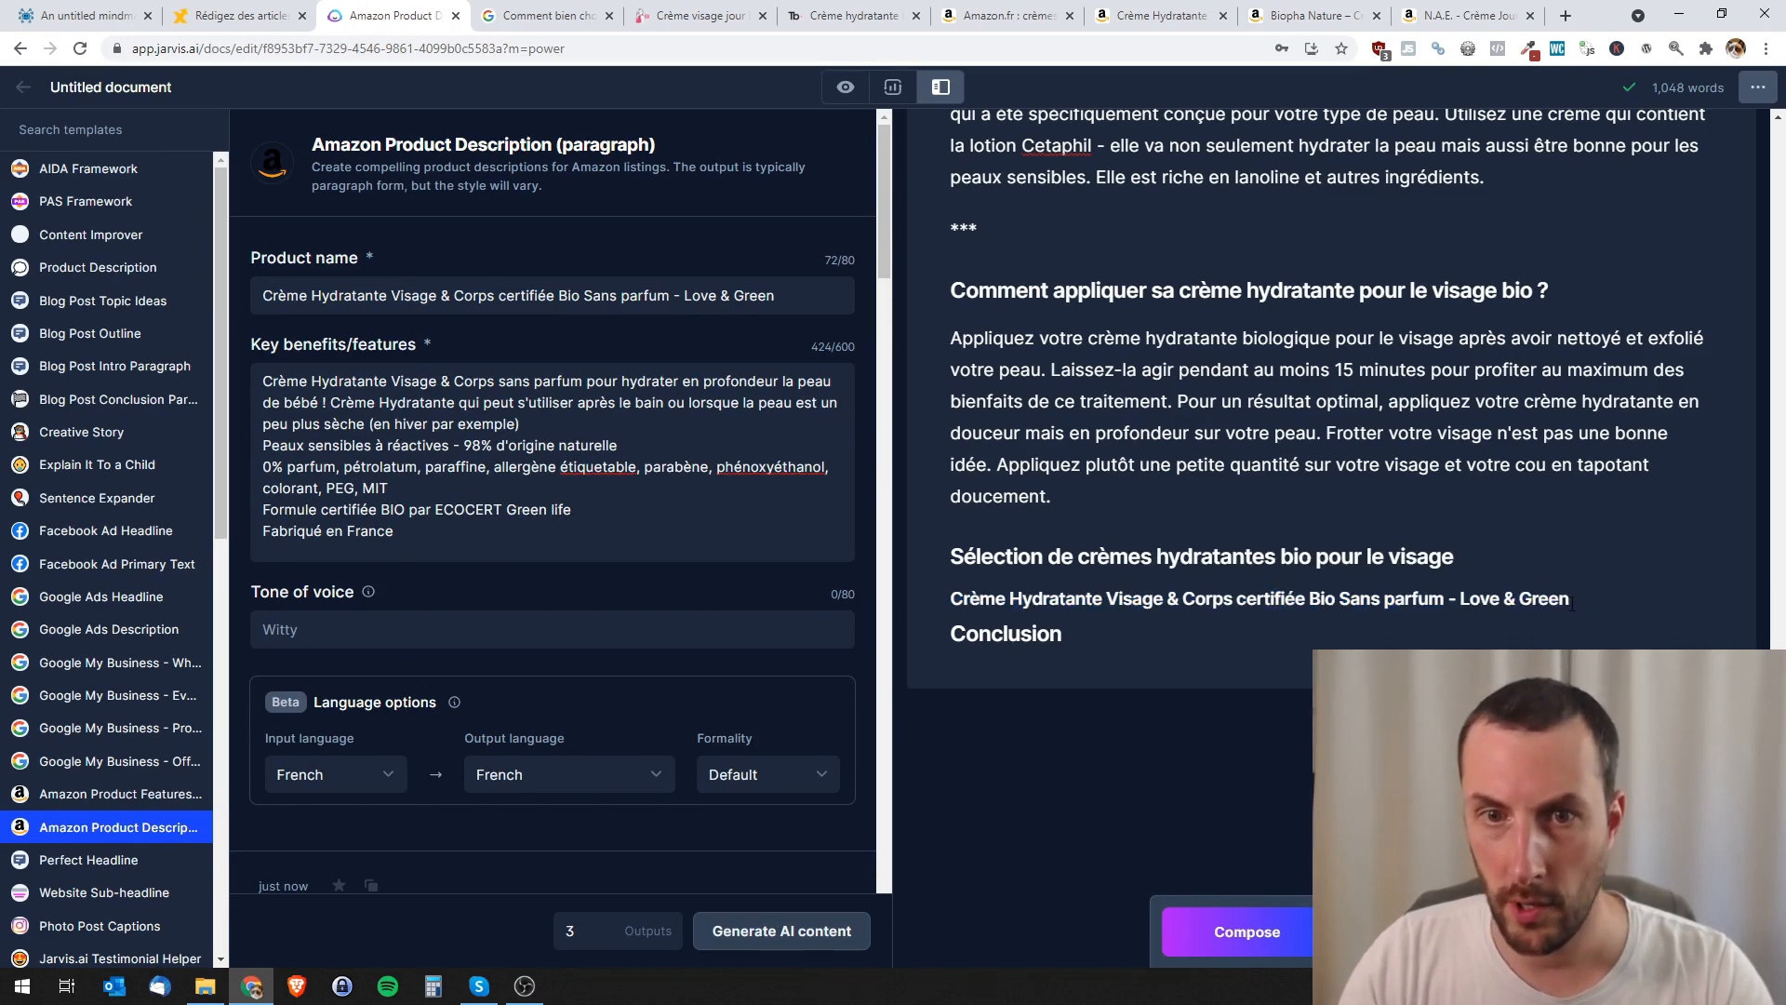
{"action": "key", "text": "Return"}
- Review the generated descriptions and insert the second one, starting "La crème hydratante certifiée biologique", below the Love & Green heading
{"action": "scroll", "coordinate": [534, 661], "scroll_direction": "down", "scroll_amount": 6}
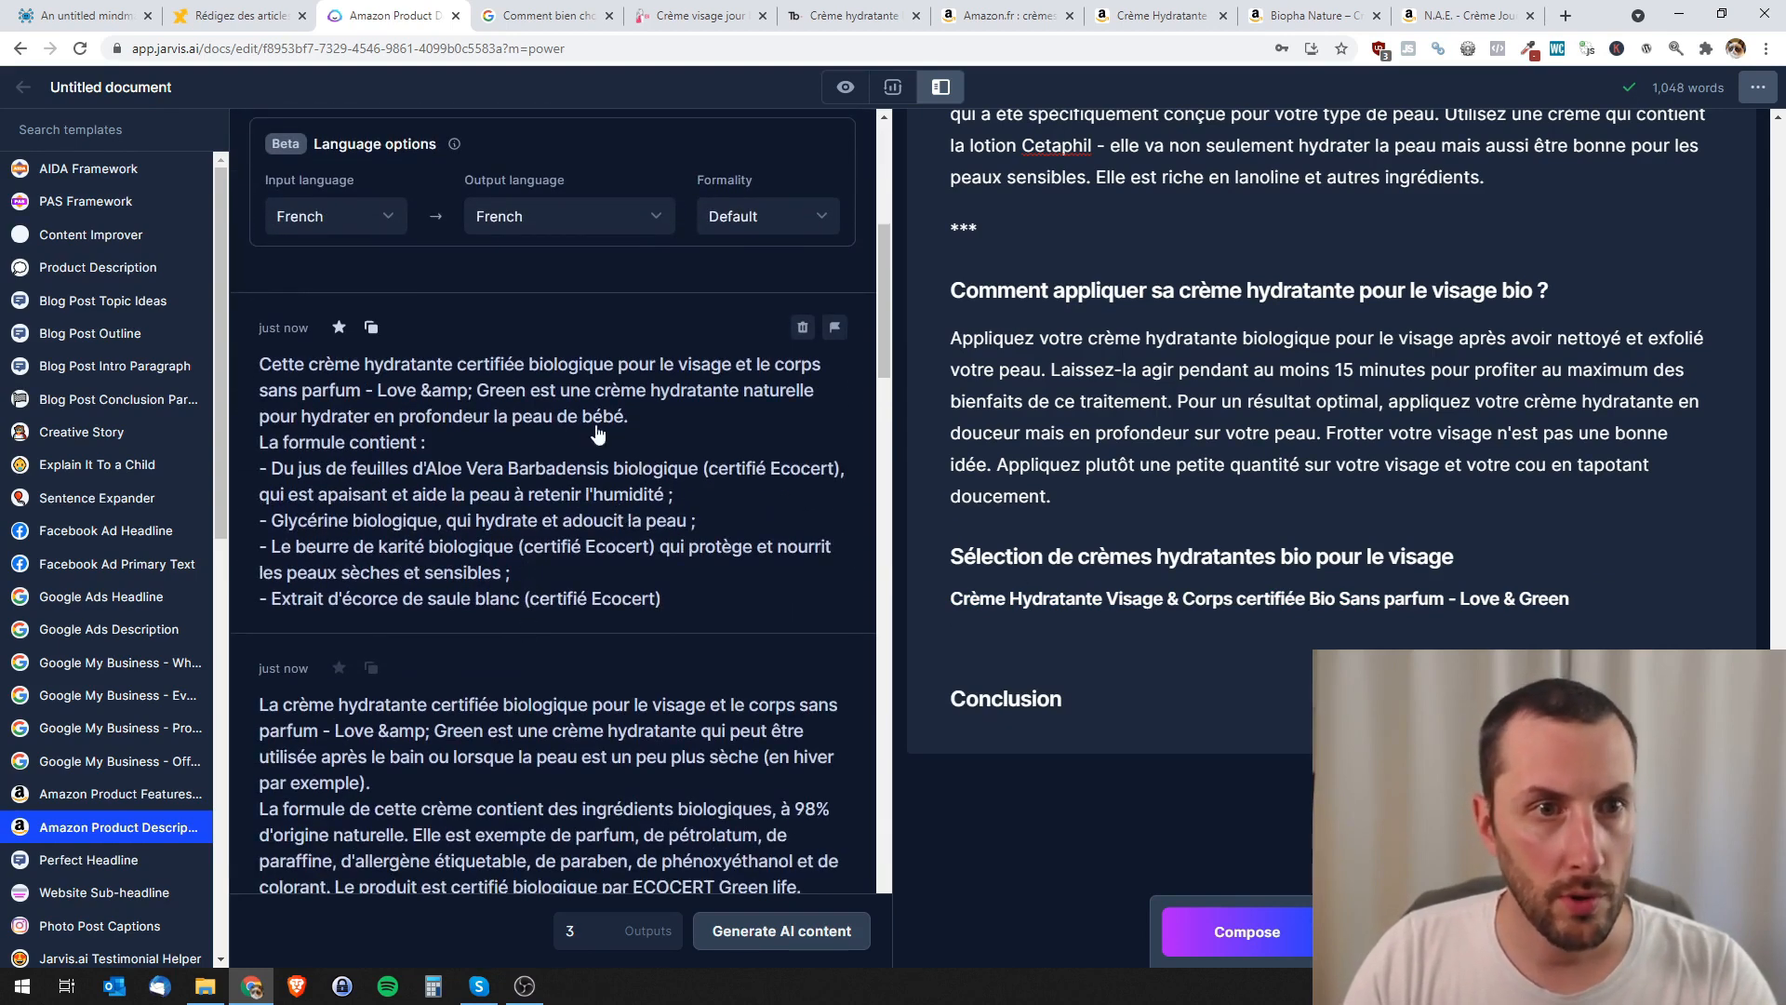
{"action": "scroll", "coordinate": [452, 642], "scroll_direction": "down", "scroll_amount": 3}
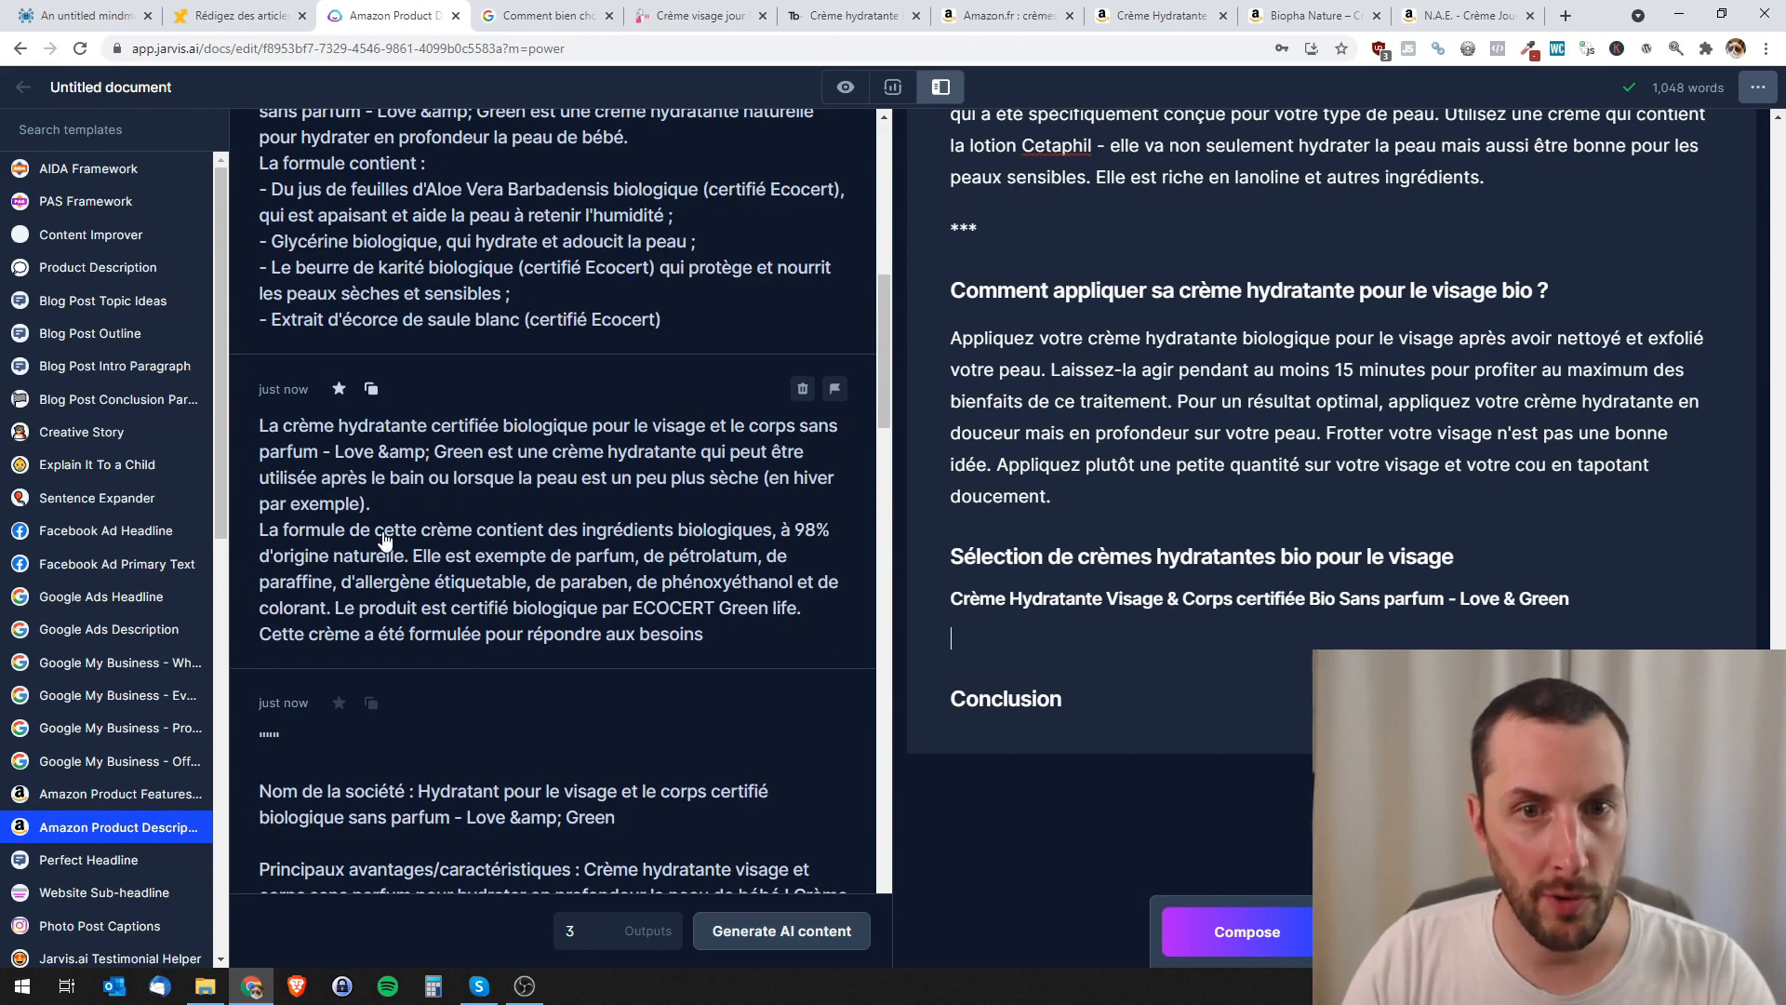
{"action": "scroll", "coordinate": [635, 572], "scroll_direction": "down", "scroll_amount": 1}
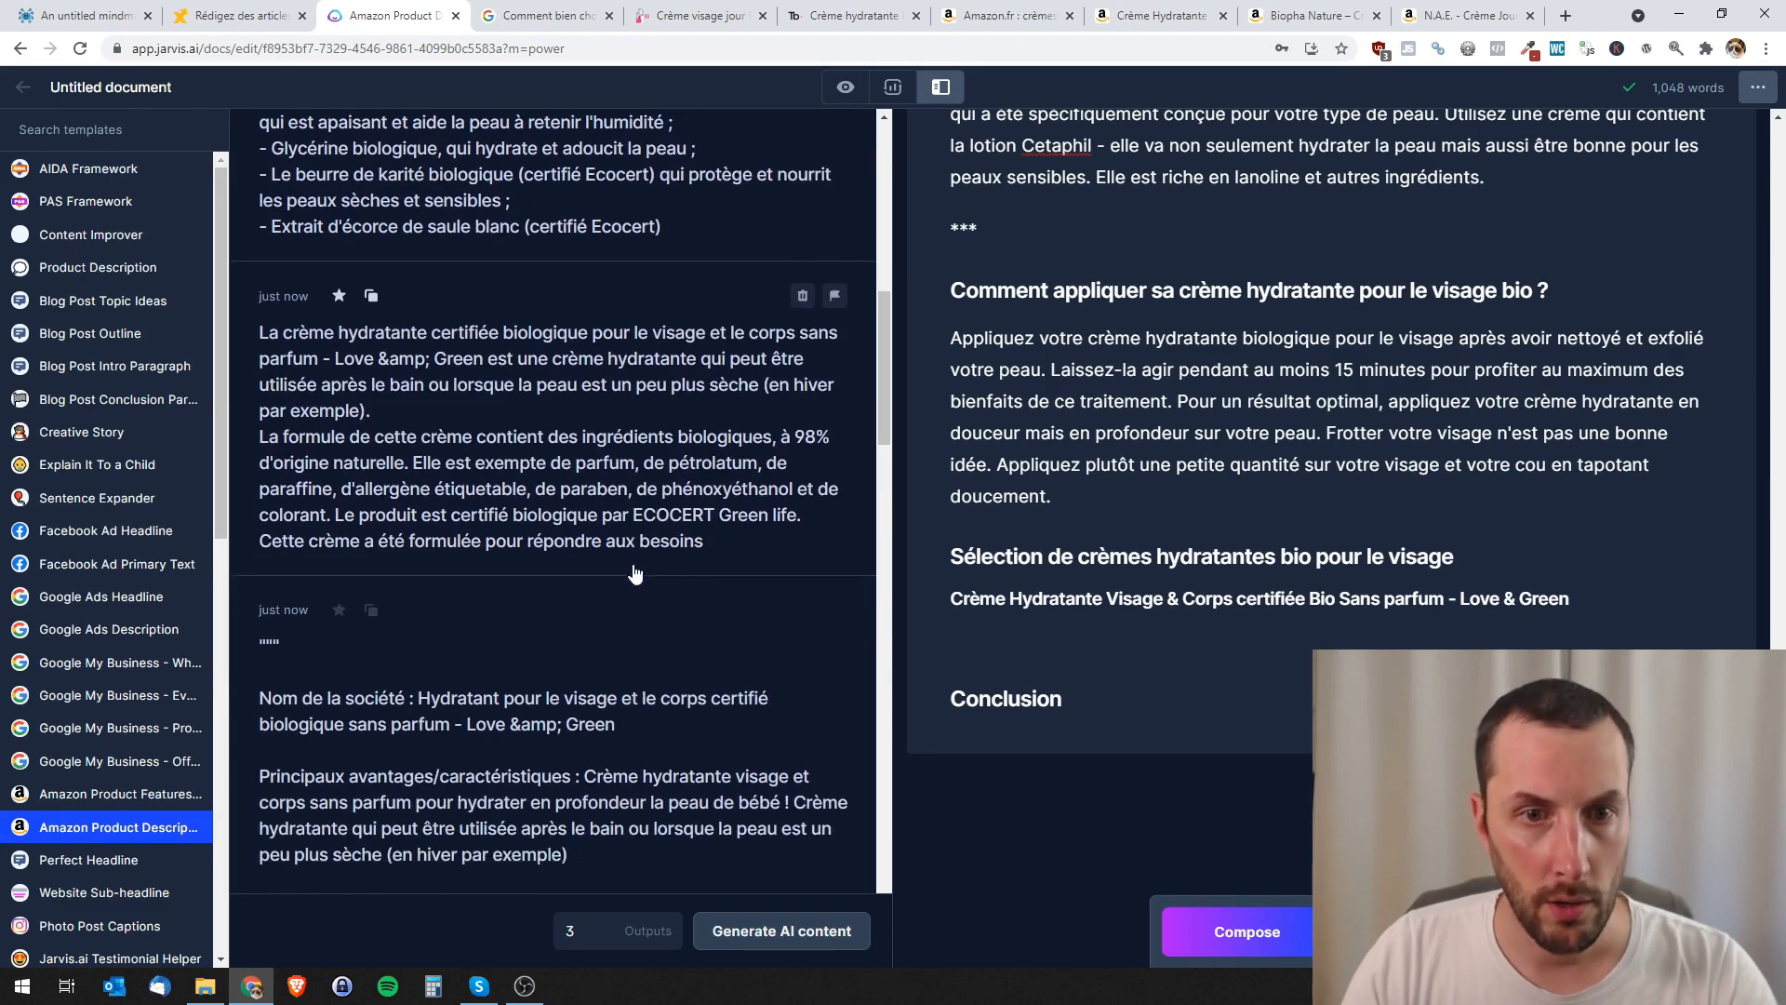
{"action": "left_click", "coordinate": [371, 296]}
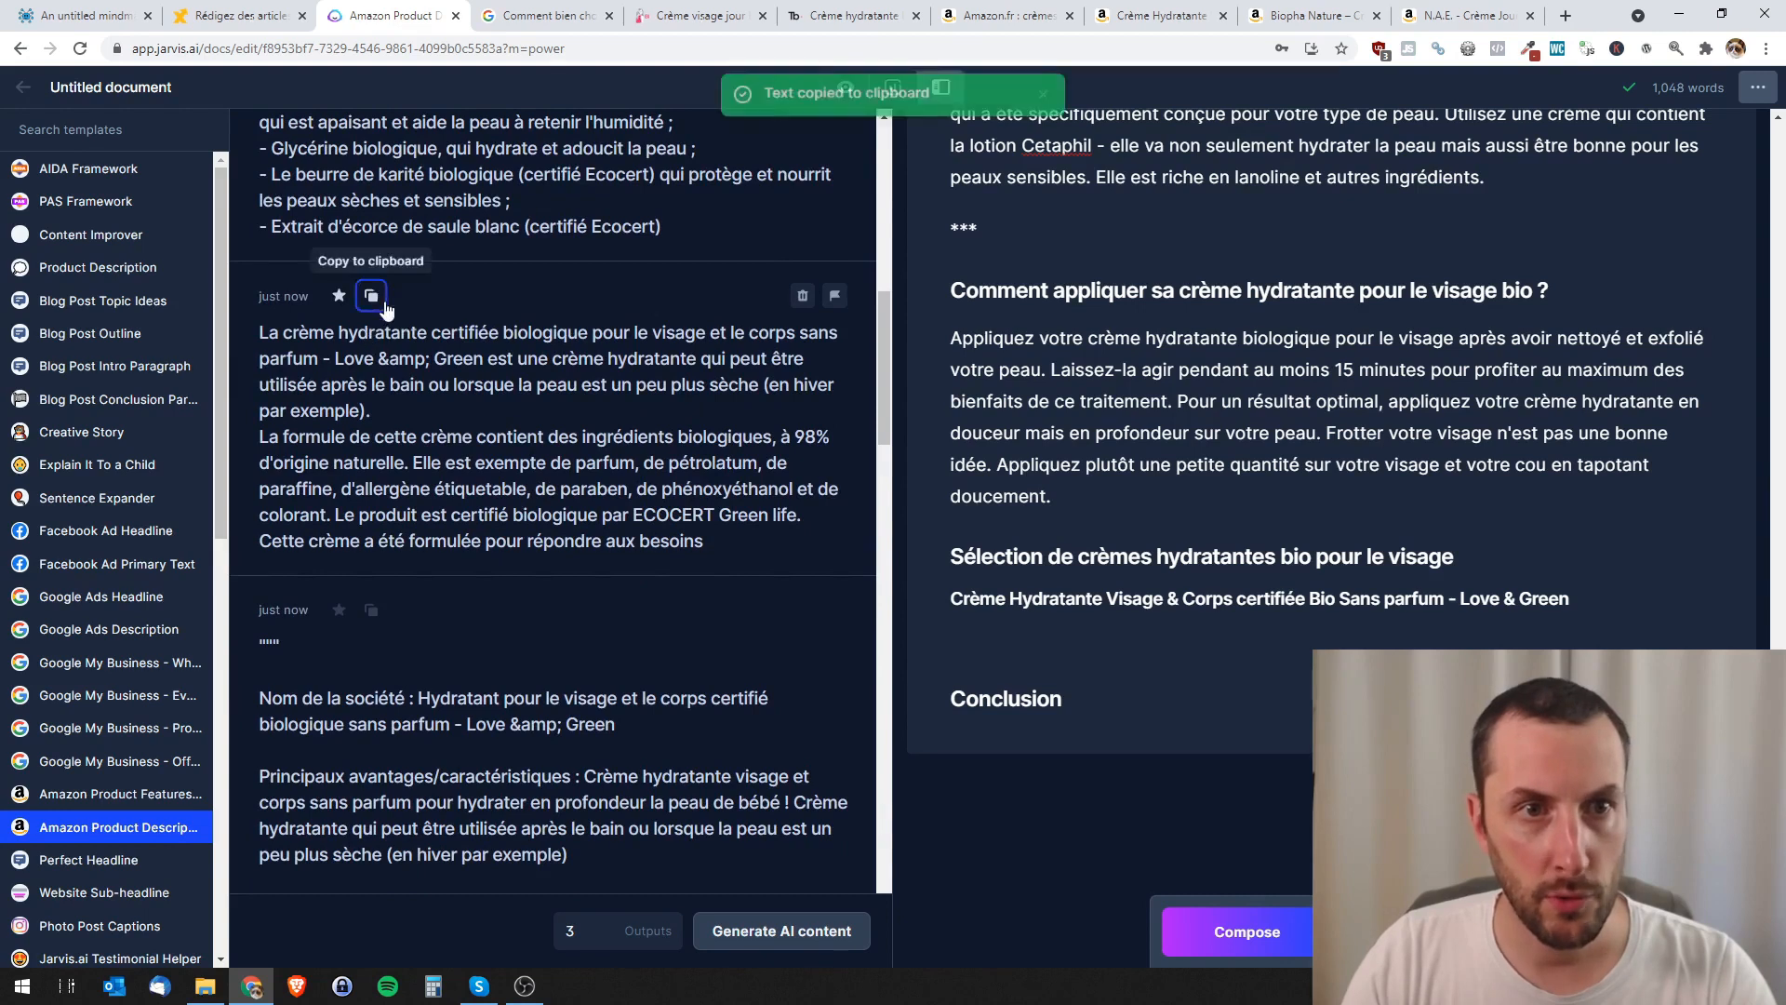
{"action": "left_click", "coordinate": [1071, 642]}
{"action": "key", "text": "ctrl+v"}
{"action": "scroll", "coordinate": [1198, 761], "scroll_direction": "down", "scroll_amount": 1}
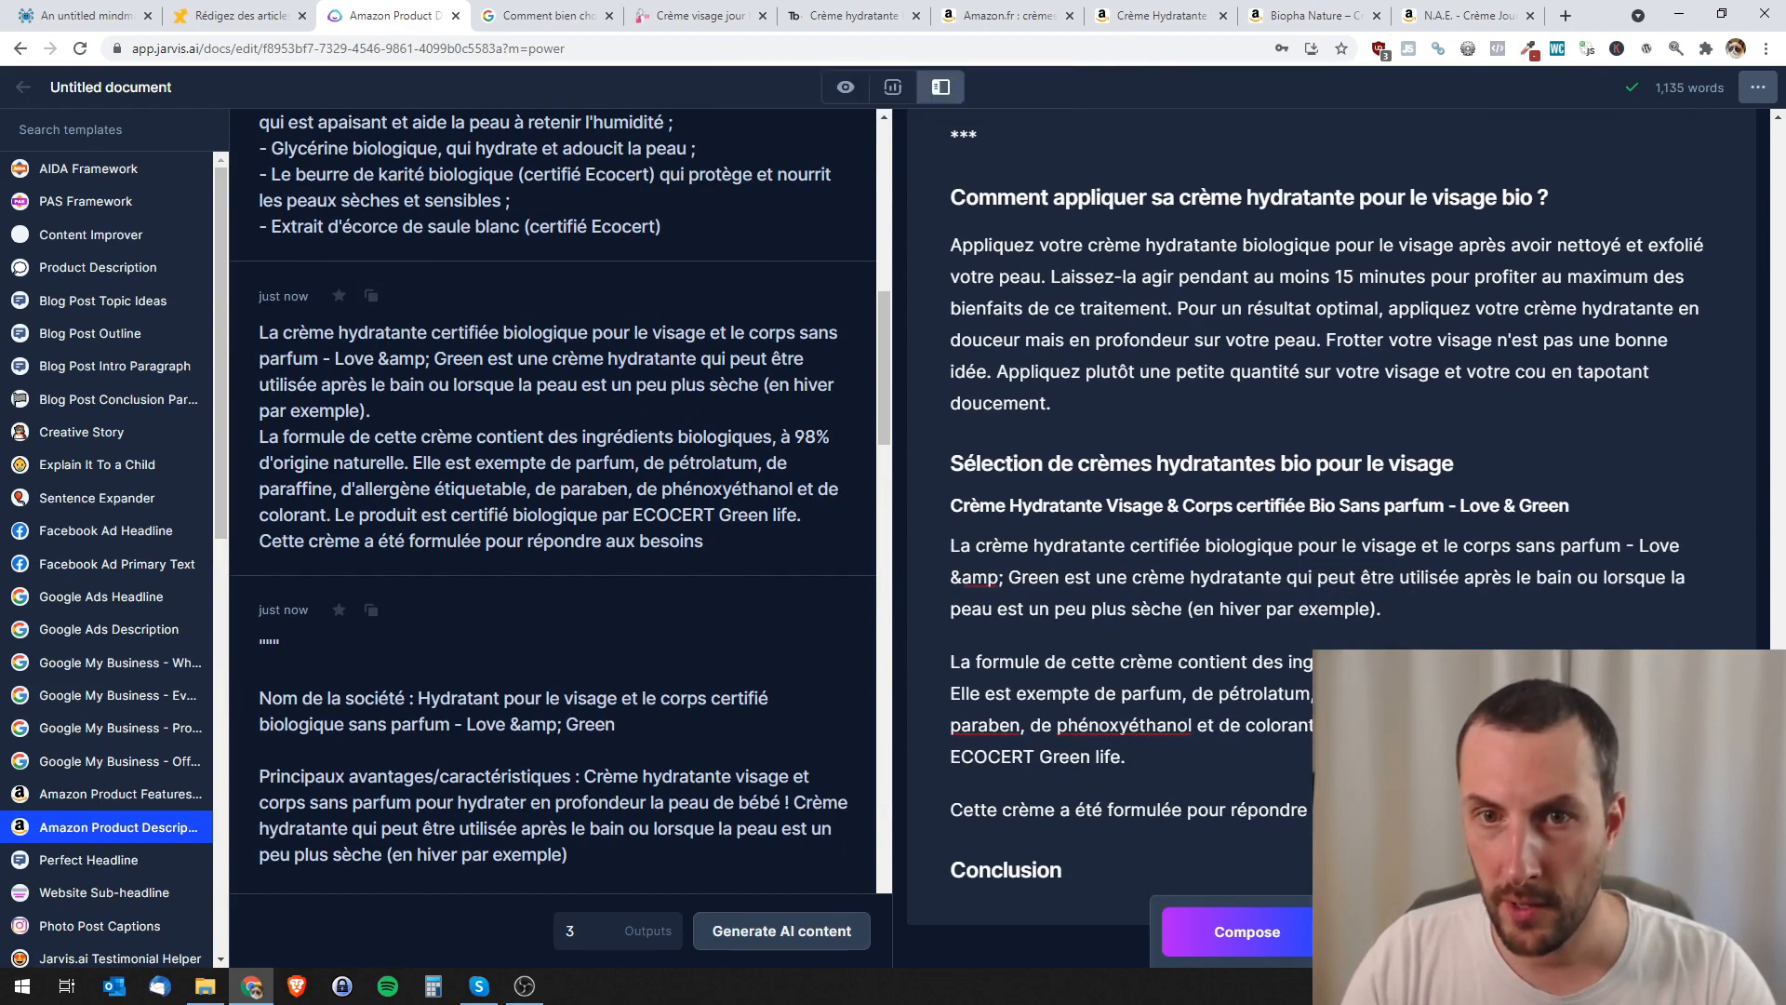
- Add a "***" placeholder line directly under the heading "Sélection de crèmes hydratantes bio pour le visage"
{"action": "left_click", "coordinate": [1475, 466]}
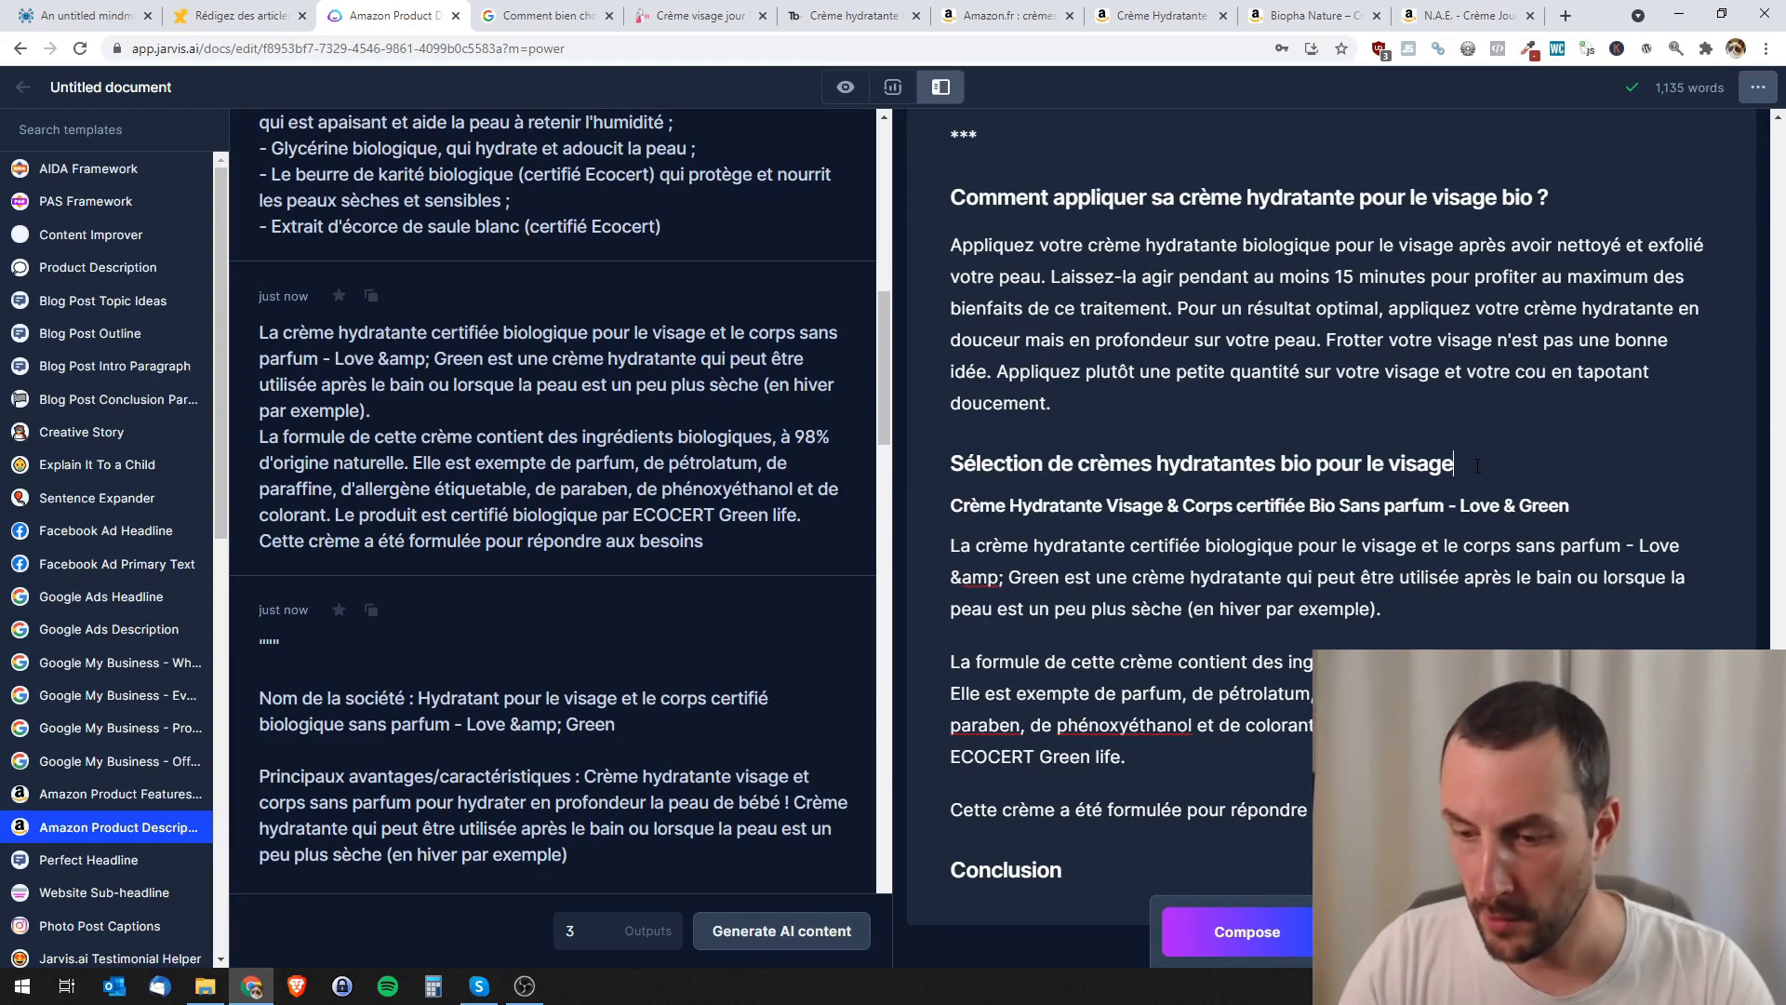
{"action": "key", "text": "Return"}
{"action": "type", "text": "***"}
- Have Jarvis compose the continuation of the unfinished sentence "Cette crème a été formulée pour répondre aux besoins"
{"action": "scroll", "coordinate": [1488, 483], "scroll_direction": "down", "scroll_amount": 4}
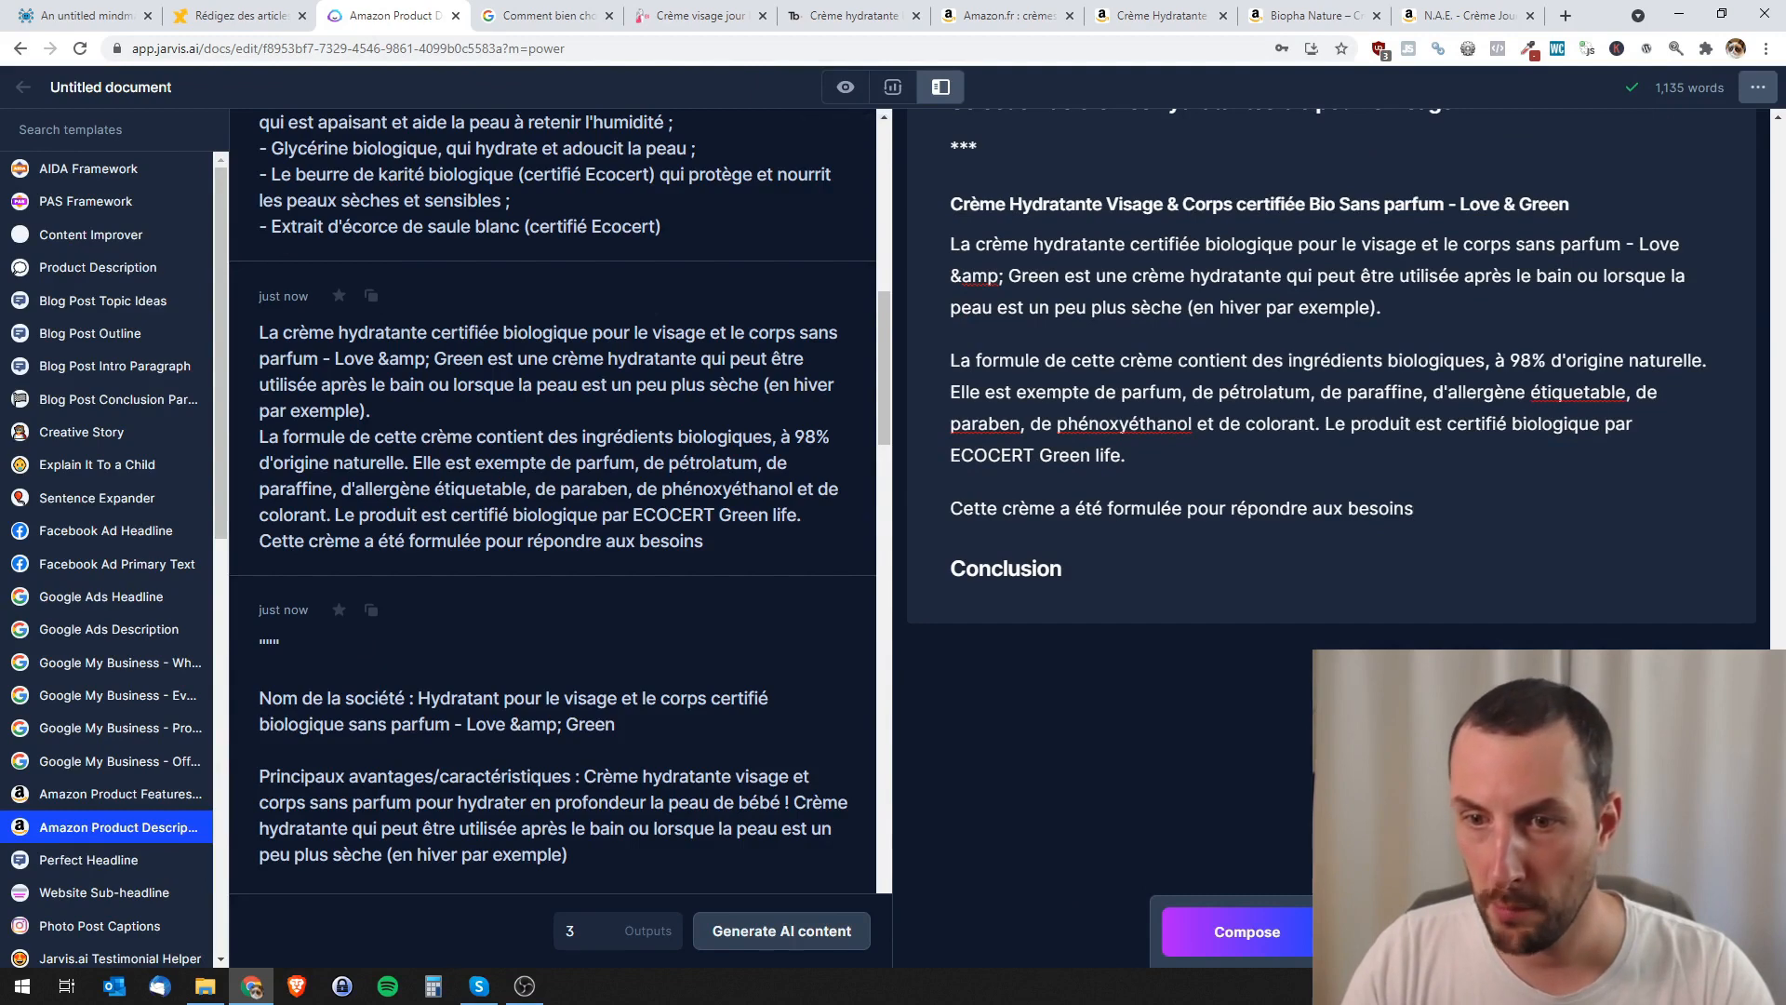
{"action": "double_click", "coordinate": [1422, 530]}
{"action": "left_click", "coordinate": [1425, 514]}
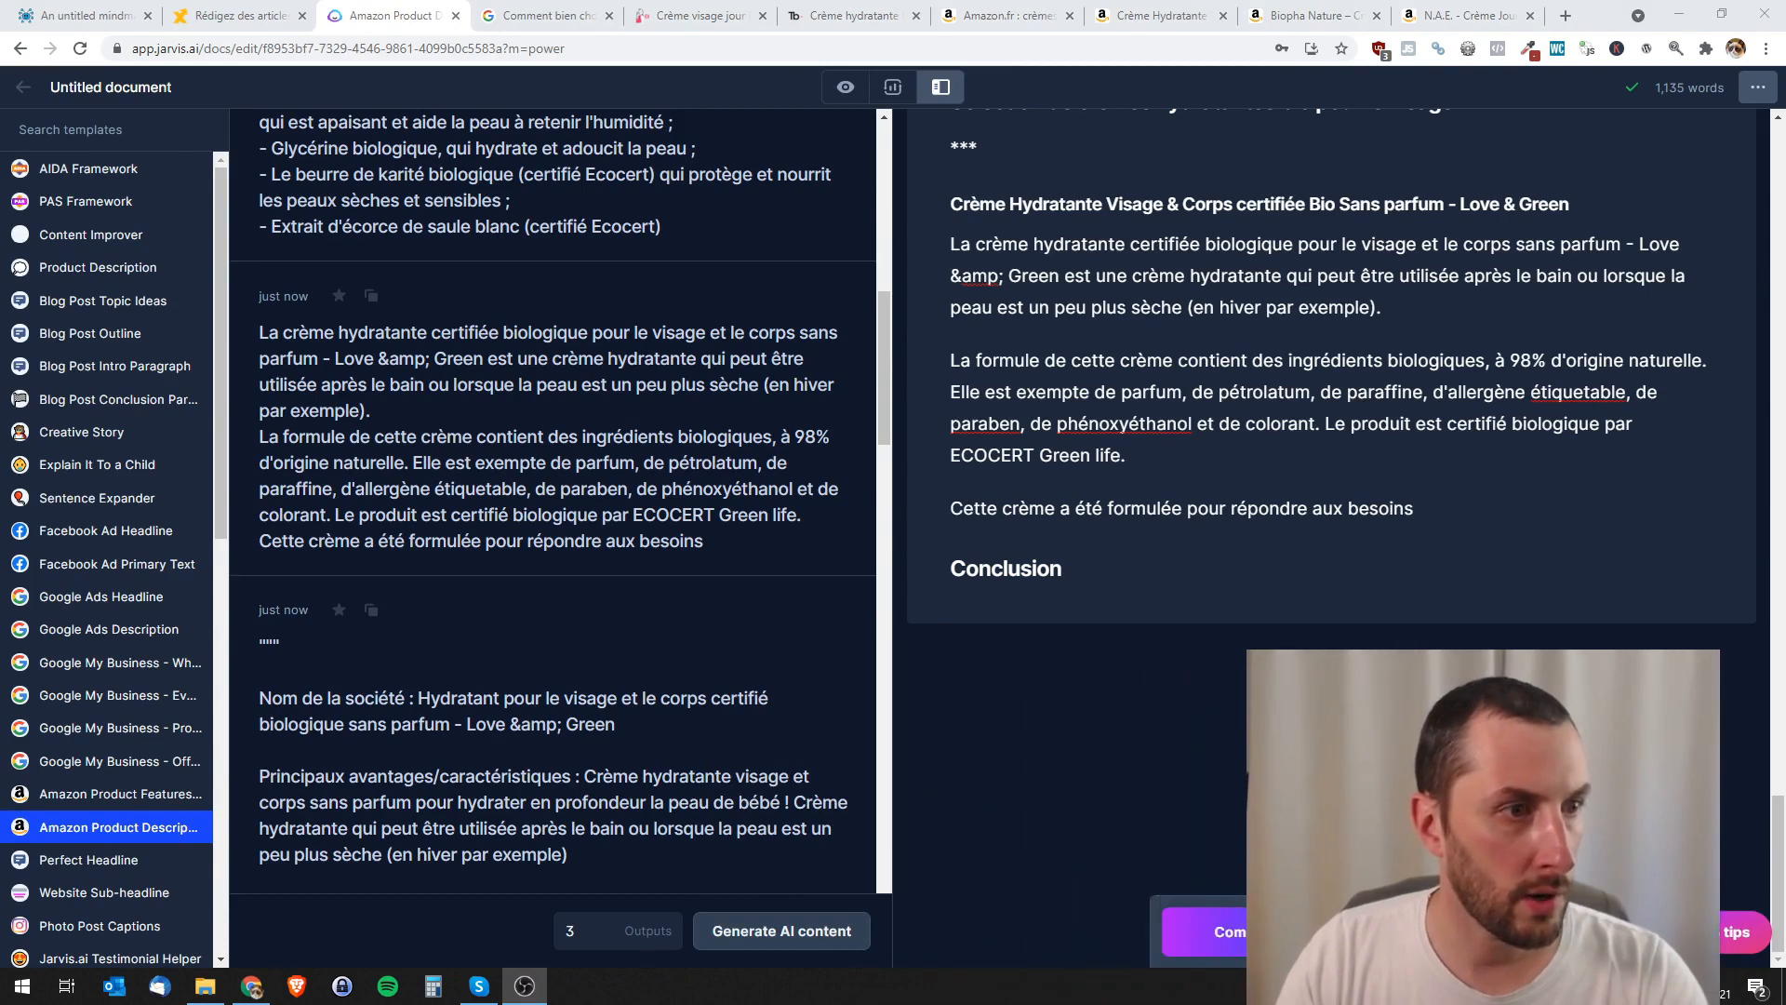
{"action": "left_click", "coordinate": [1456, 508]}
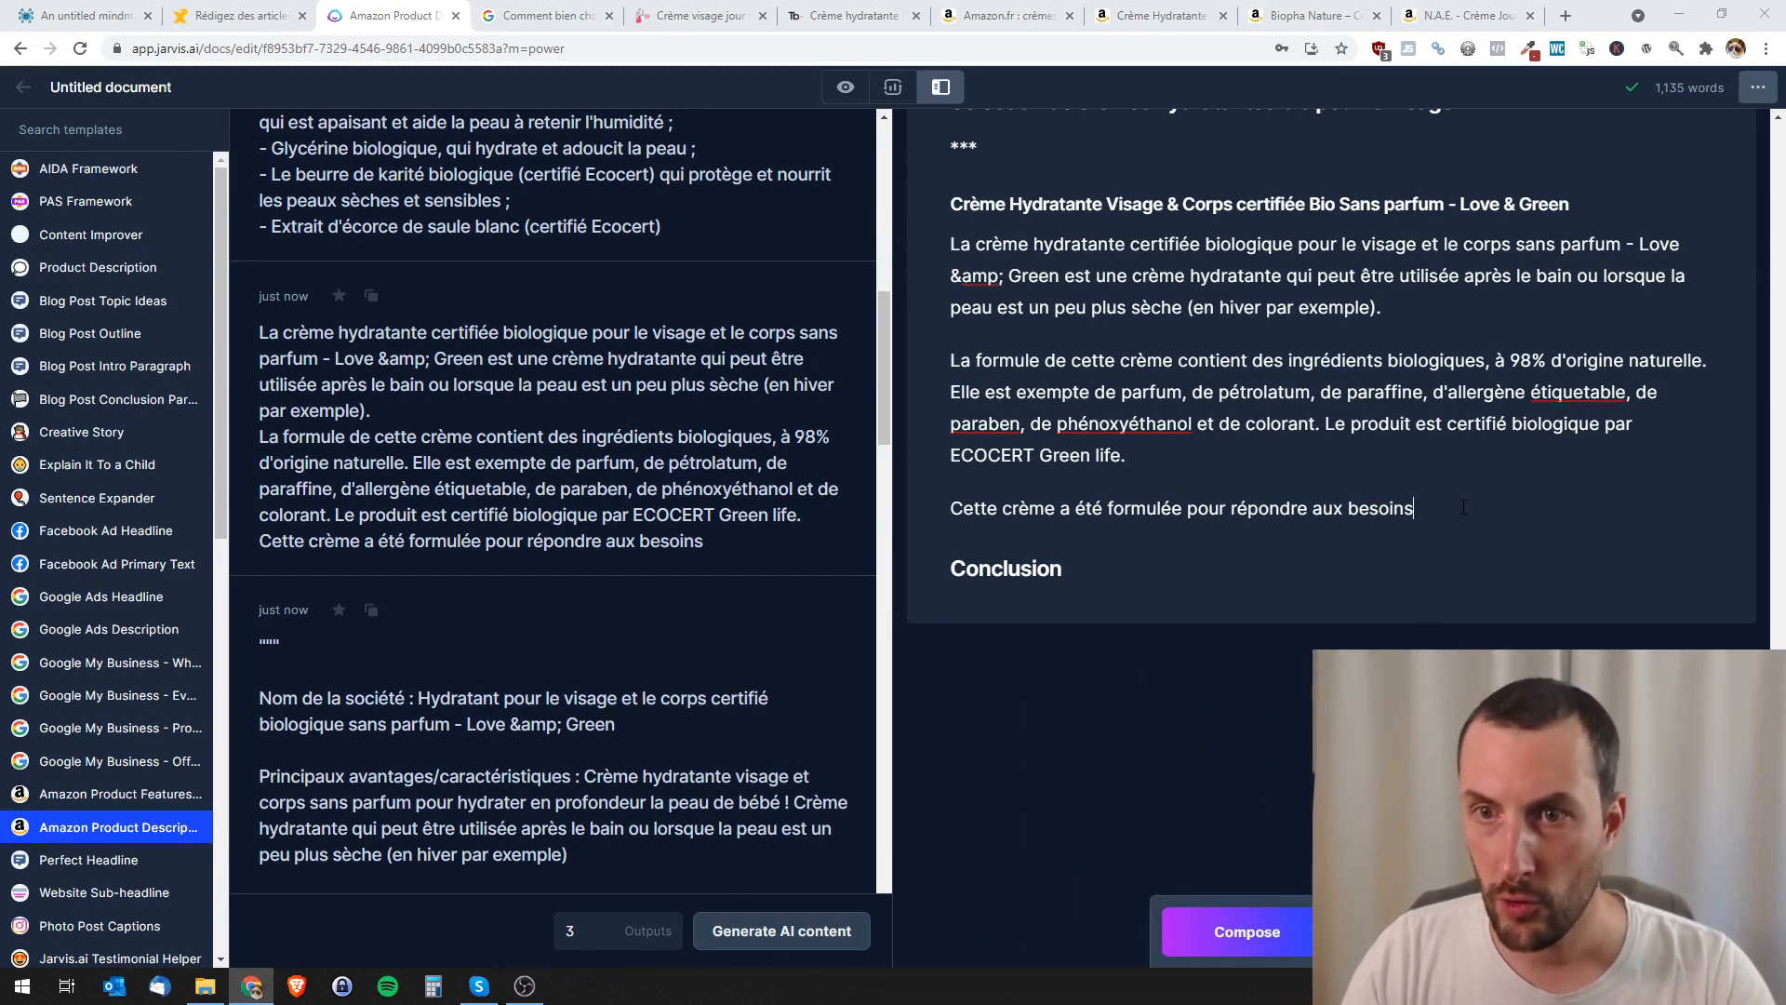
{"action": "left_click", "coordinate": [1246, 931]}
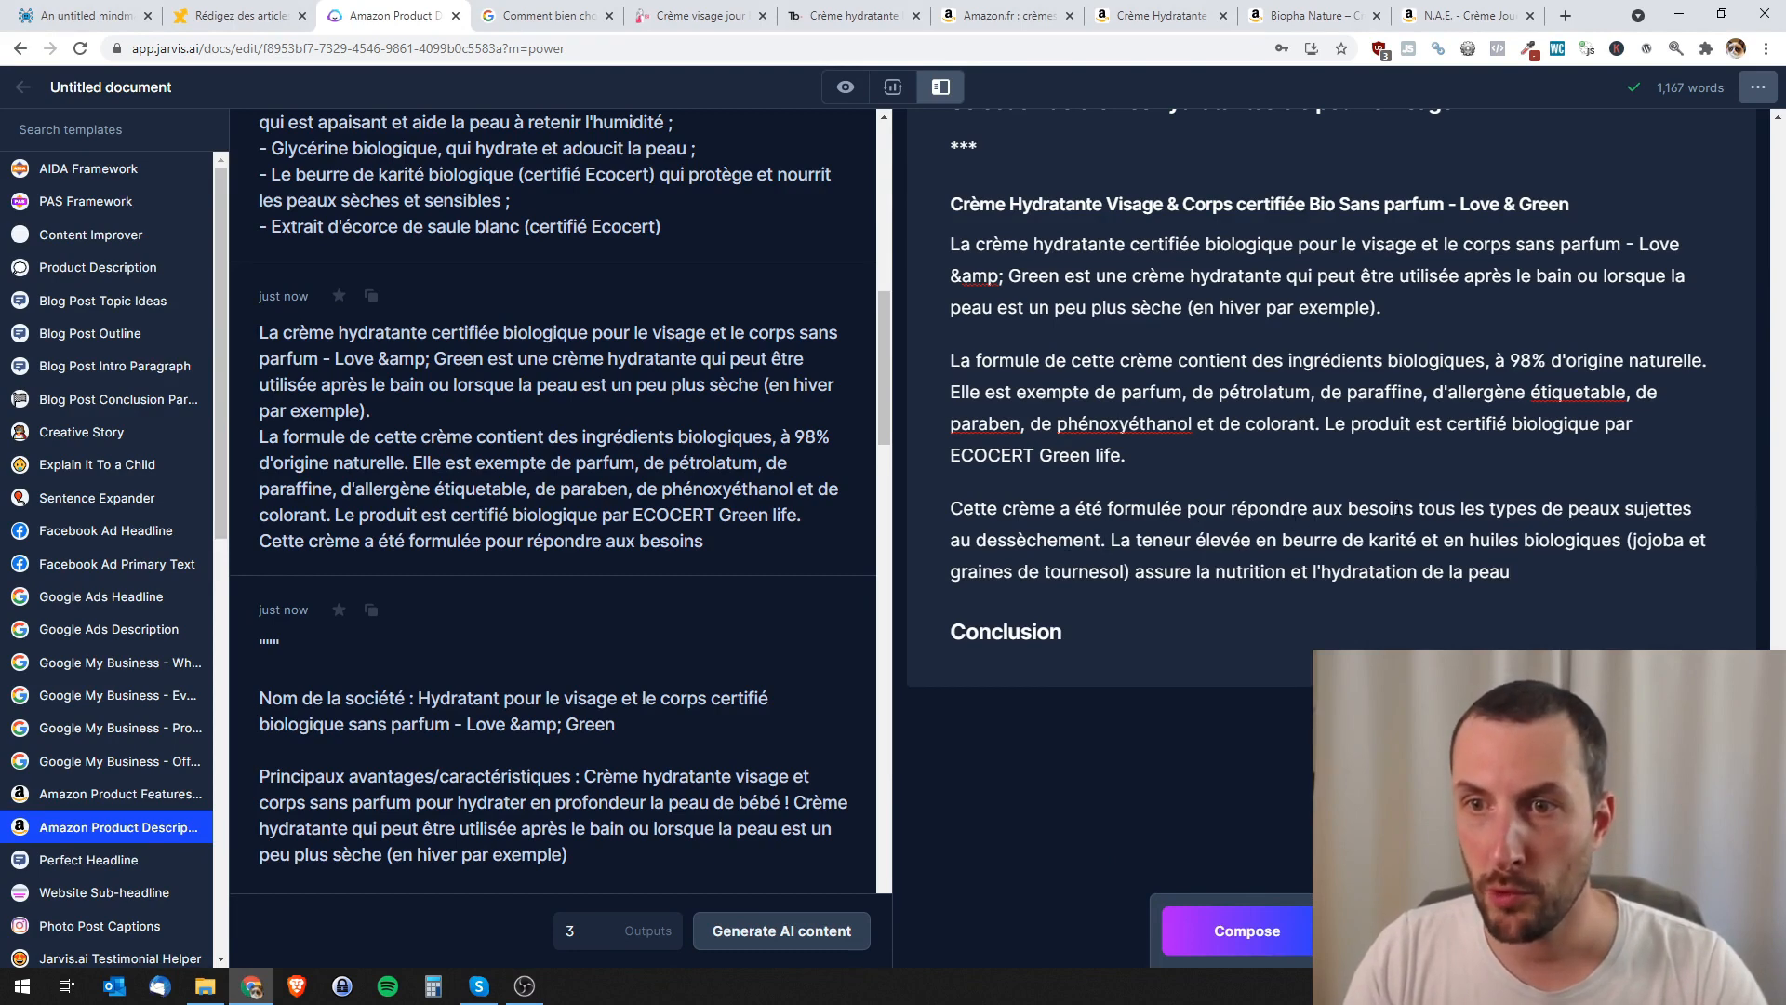
- End the composed text after "l'hydratation de la peau" with a period and add an empty line before the Conclusion heading
{"action": "scroll", "coordinate": [1401, 510], "scroll_direction": "down", "scroll_amount": 1}
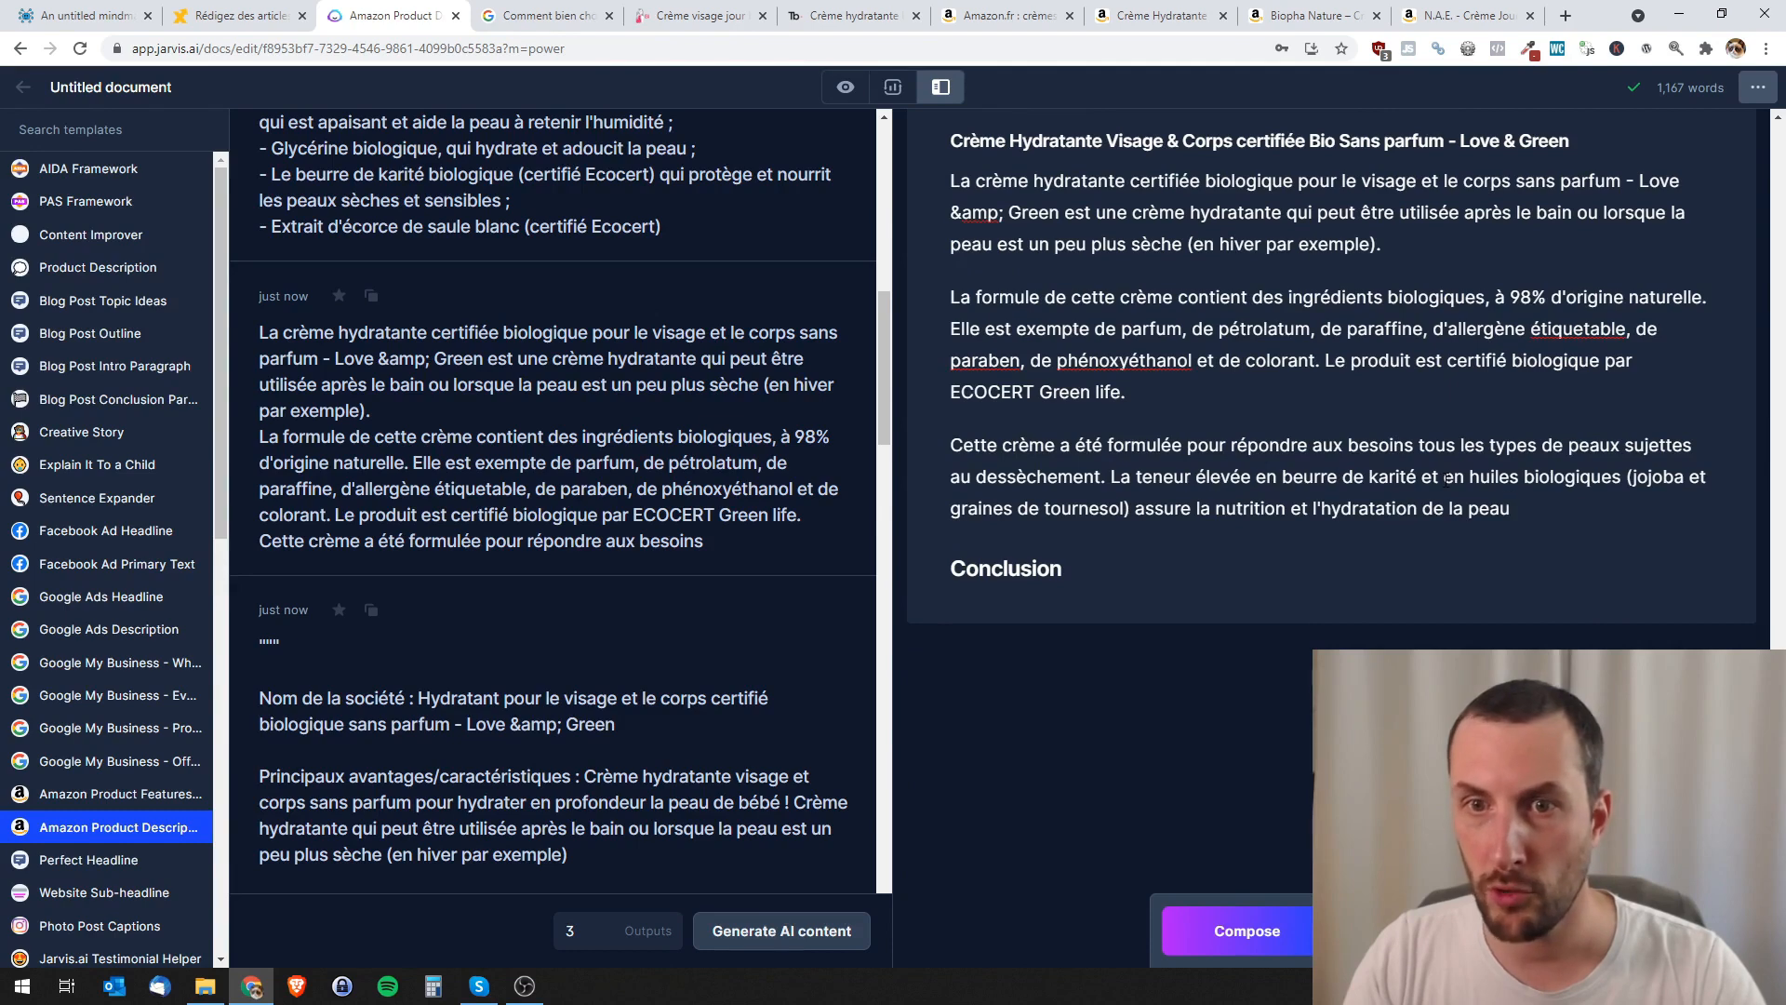
{"action": "left_click", "coordinate": [1520, 511]}
{"action": "type", "text": "."}
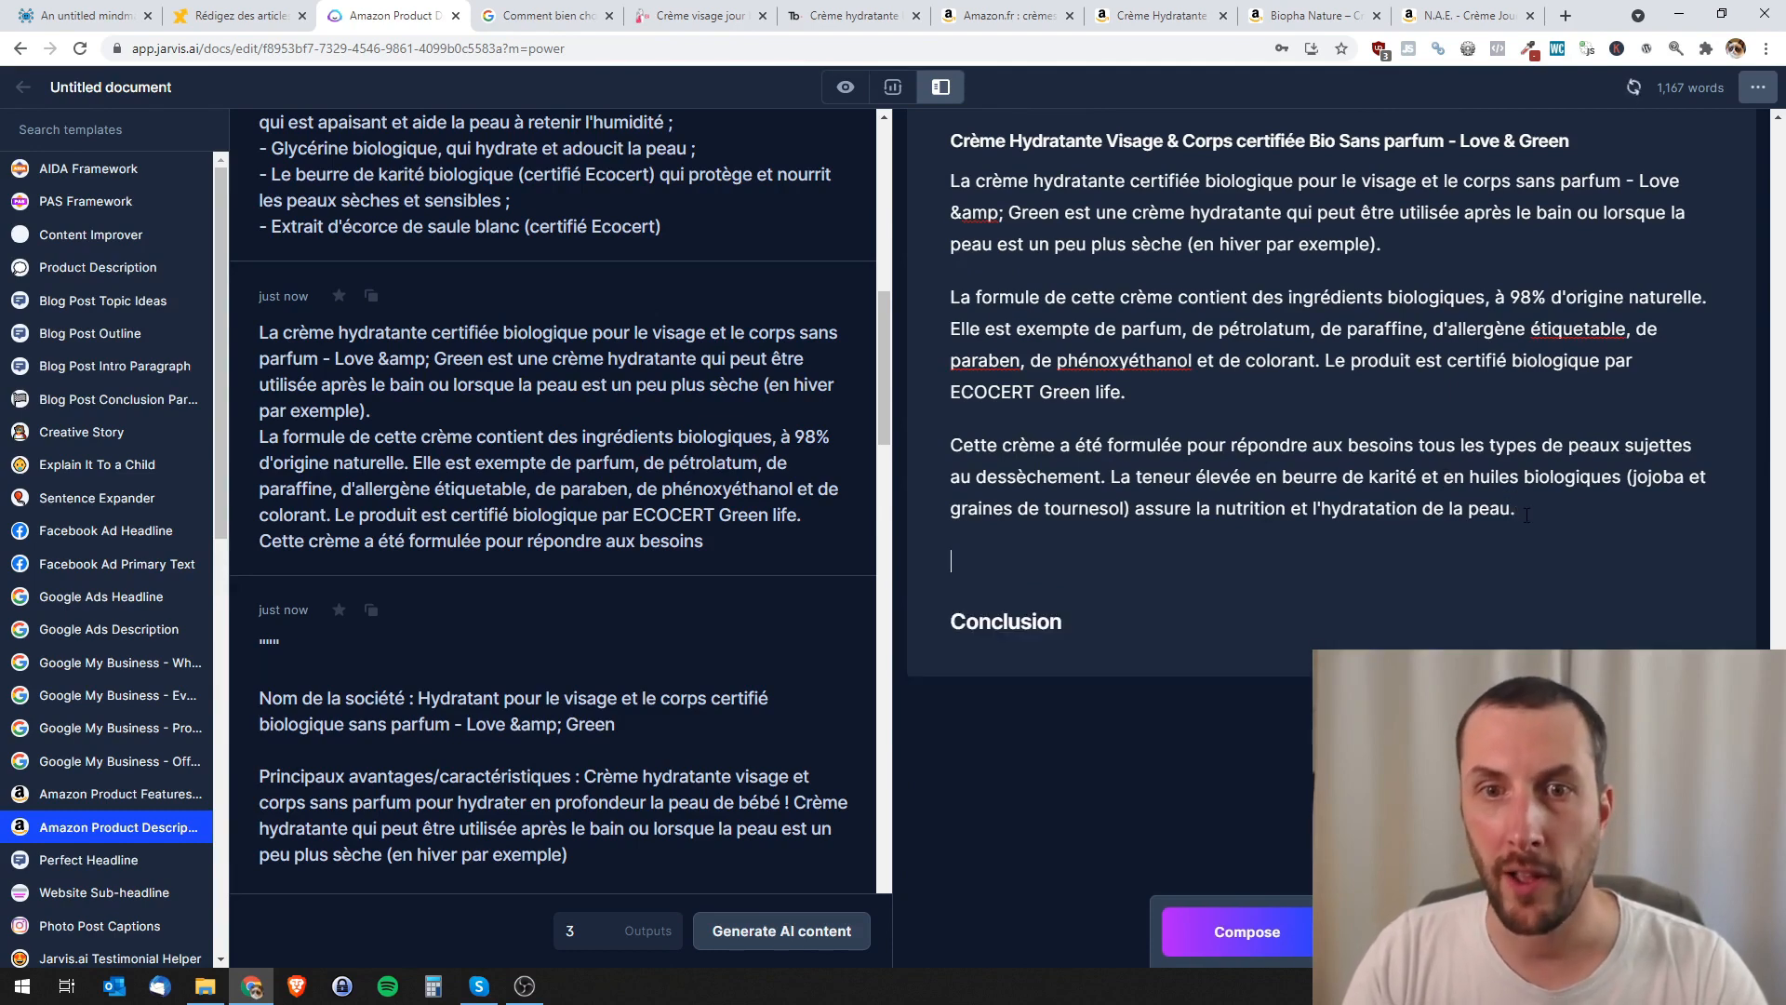
{"action": "key", "text": "Return"}
- Replace the product name with "Biopha Nature – Crème hydratante jour & nuit certifiée biologique", copied from the Amazon product title
{"action": "scroll", "coordinate": [621, 646], "scroll_direction": "up", "scroll_amount": 10}
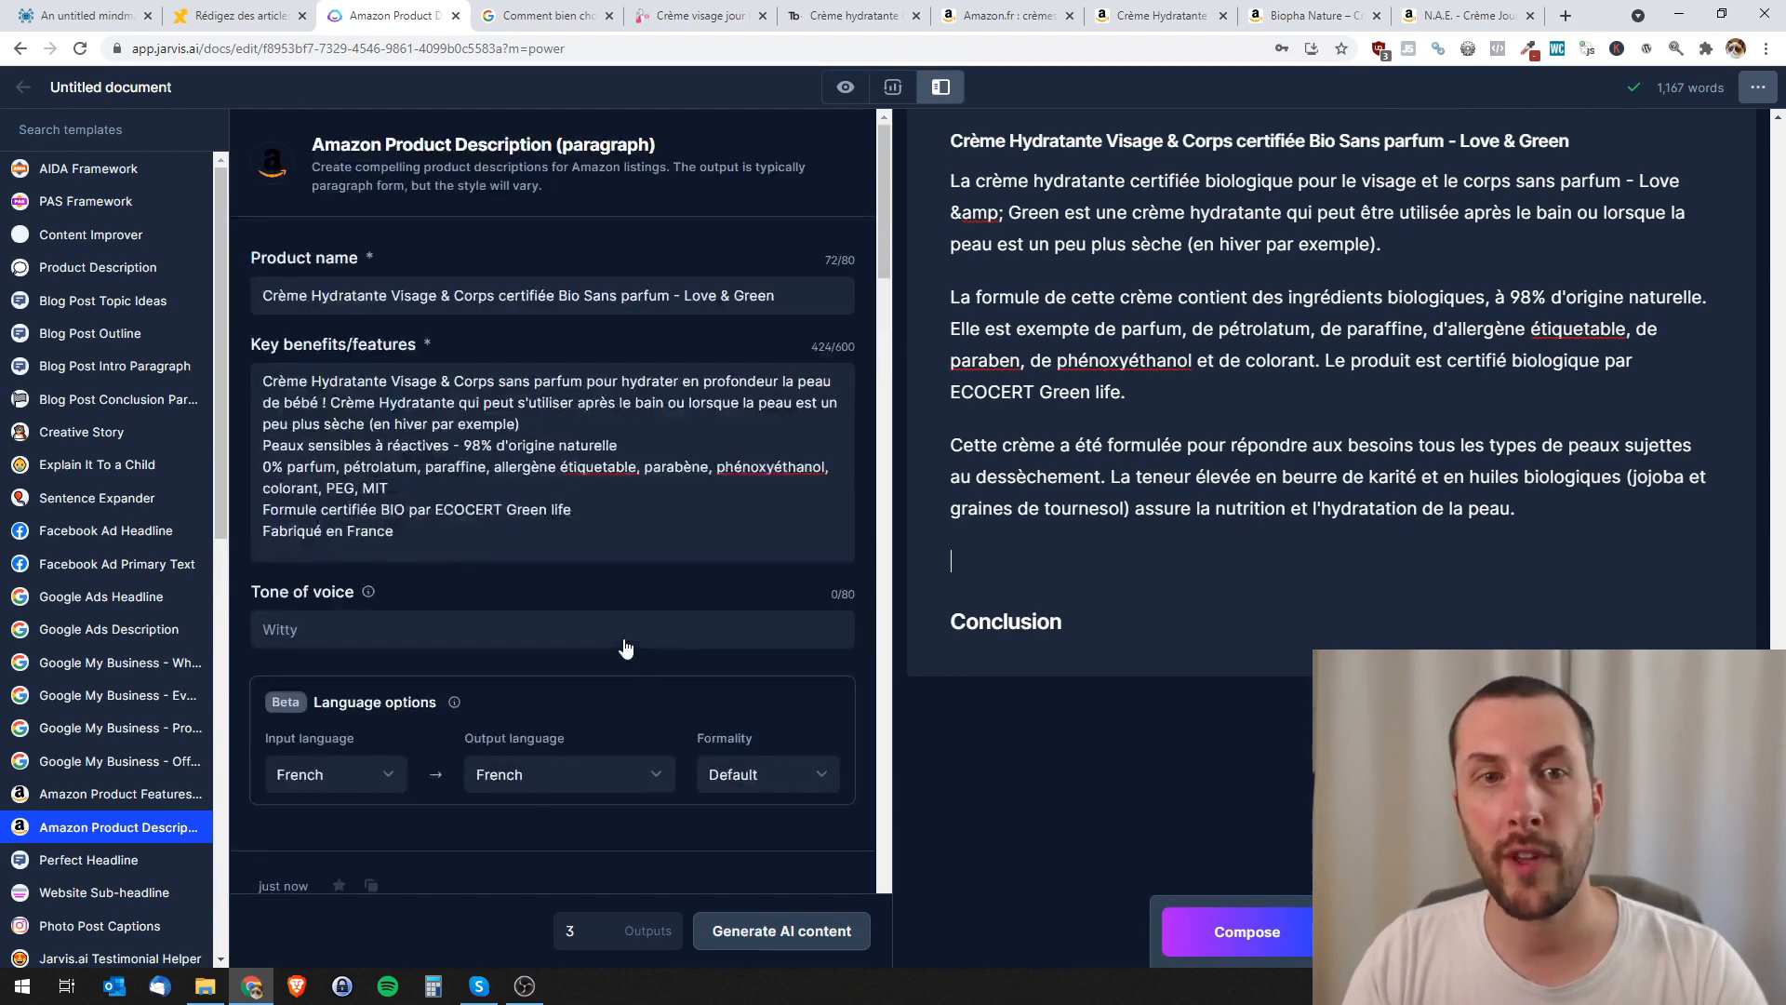
{"action": "left_click", "coordinate": [1312, 16]}
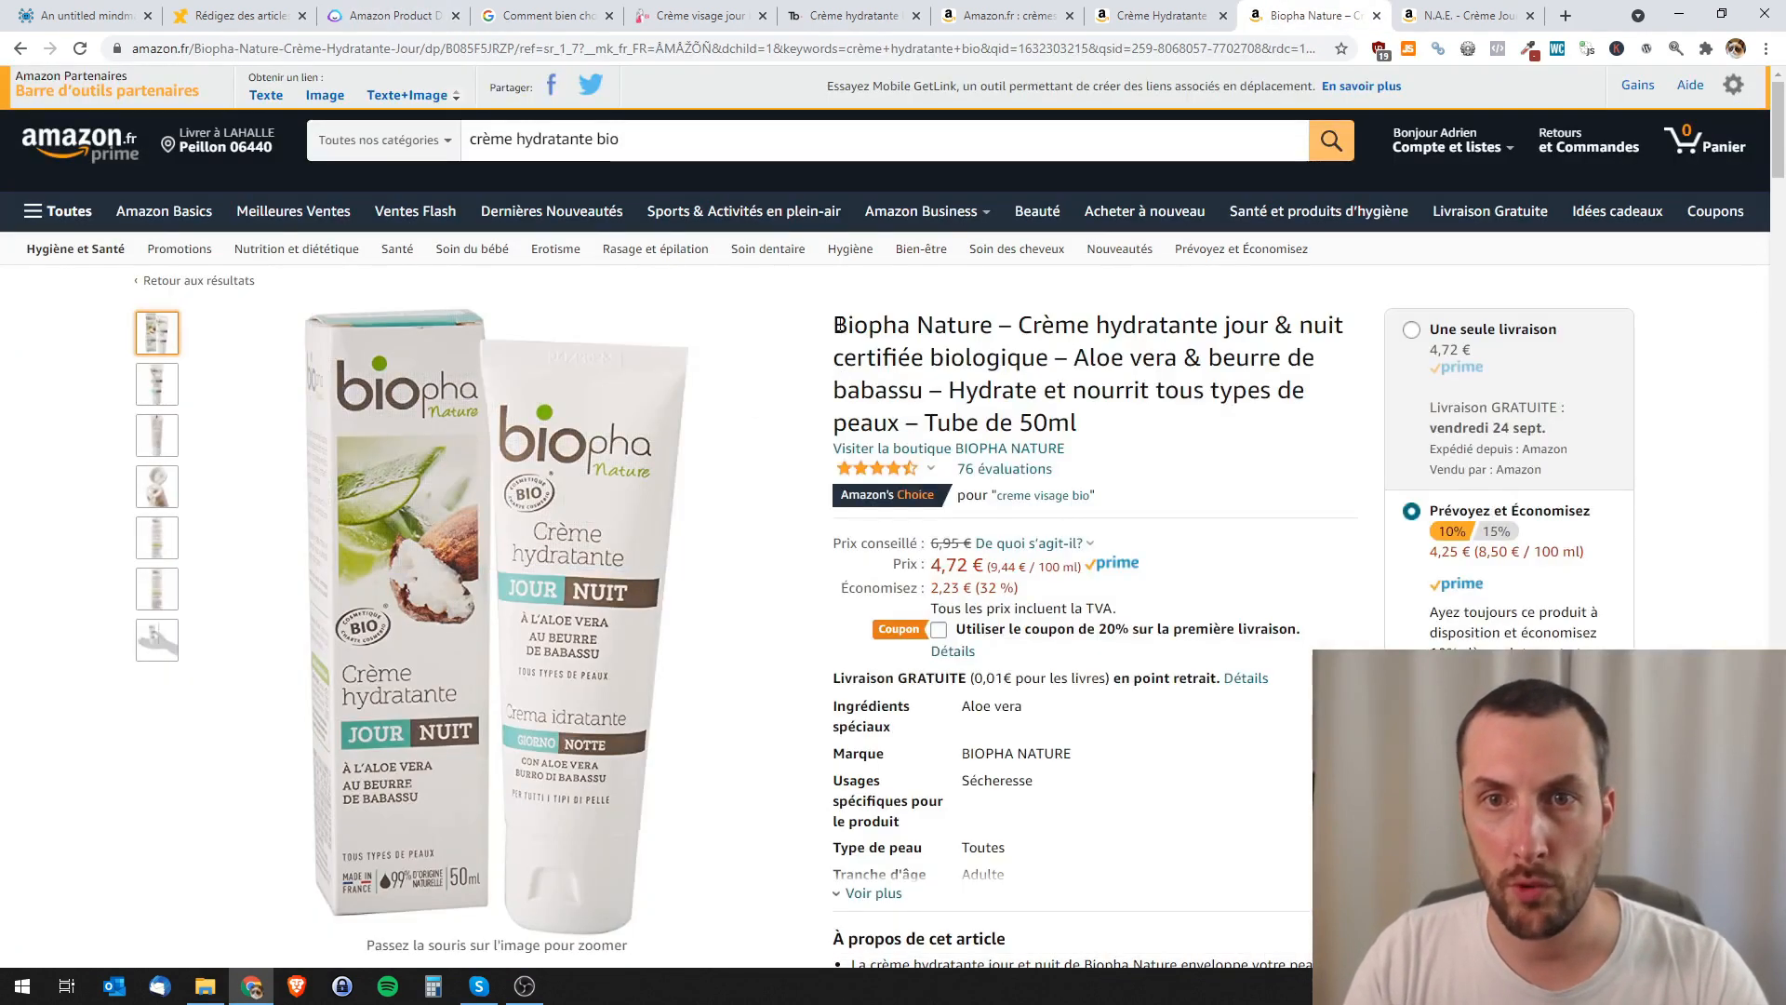
{"action": "left_click_drag", "start_coordinate": [838, 324], "coordinate": [1053, 347]}
{"action": "key", "text": "ctrl+c"}
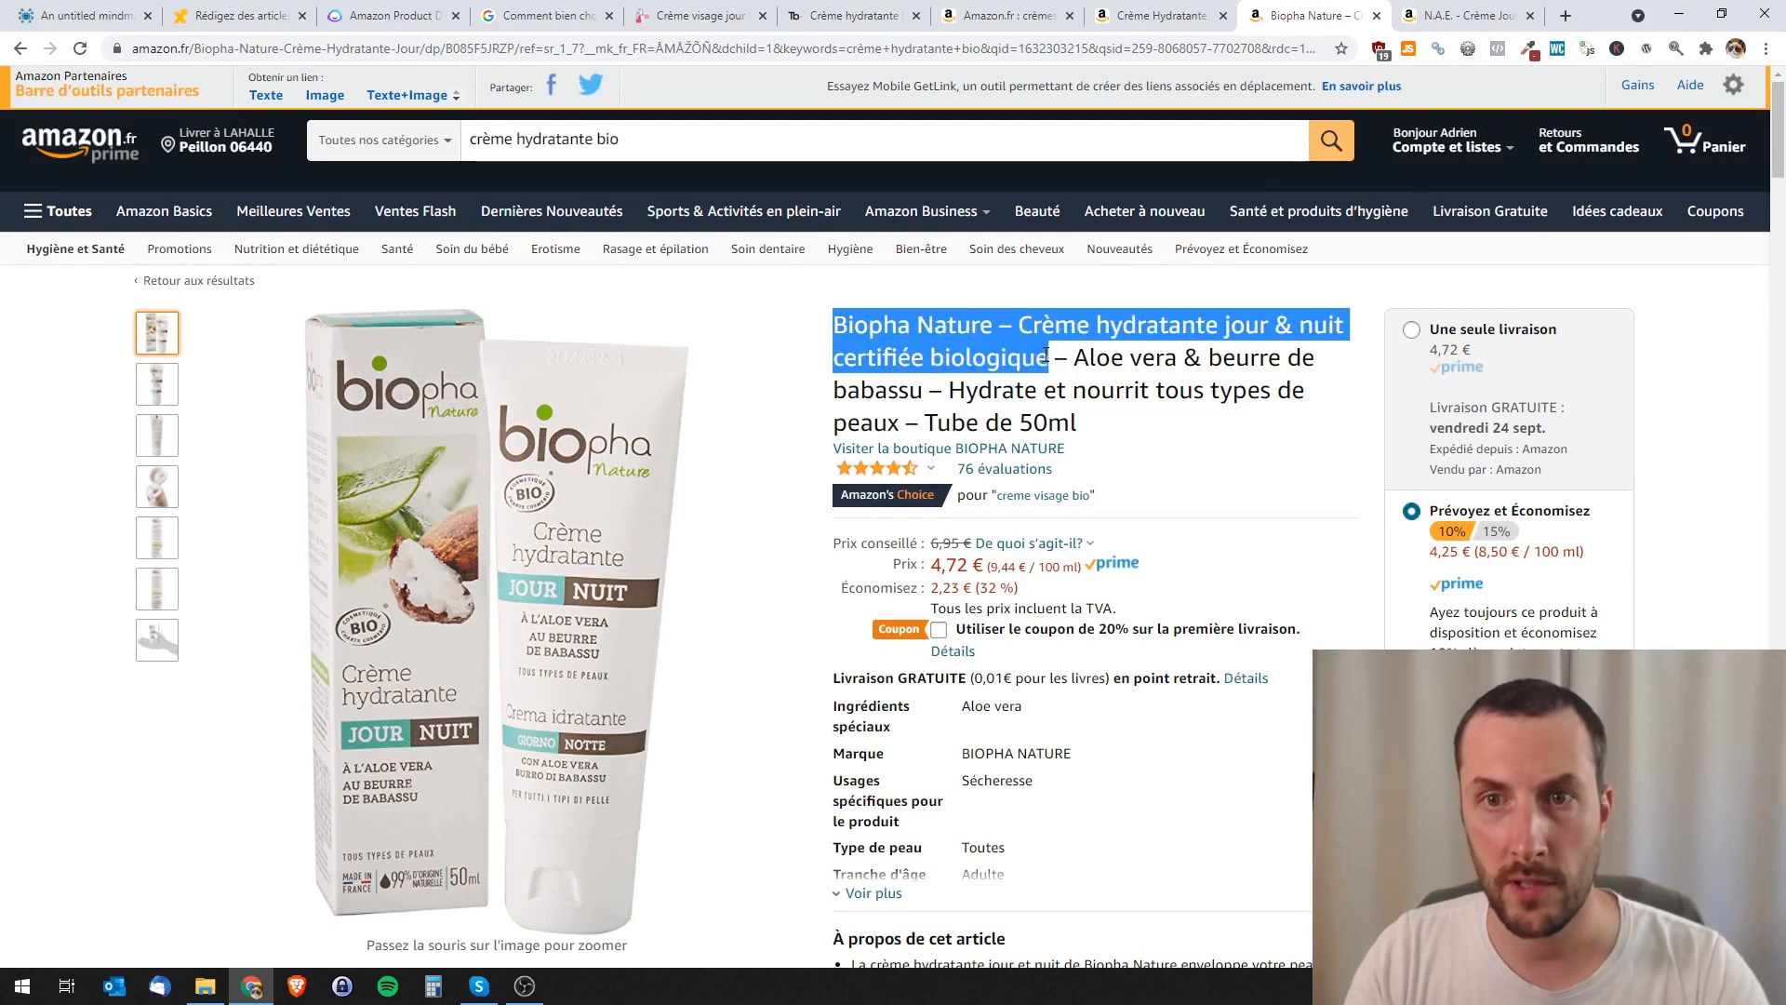
{"action": "left_click", "coordinate": [386, 16]}
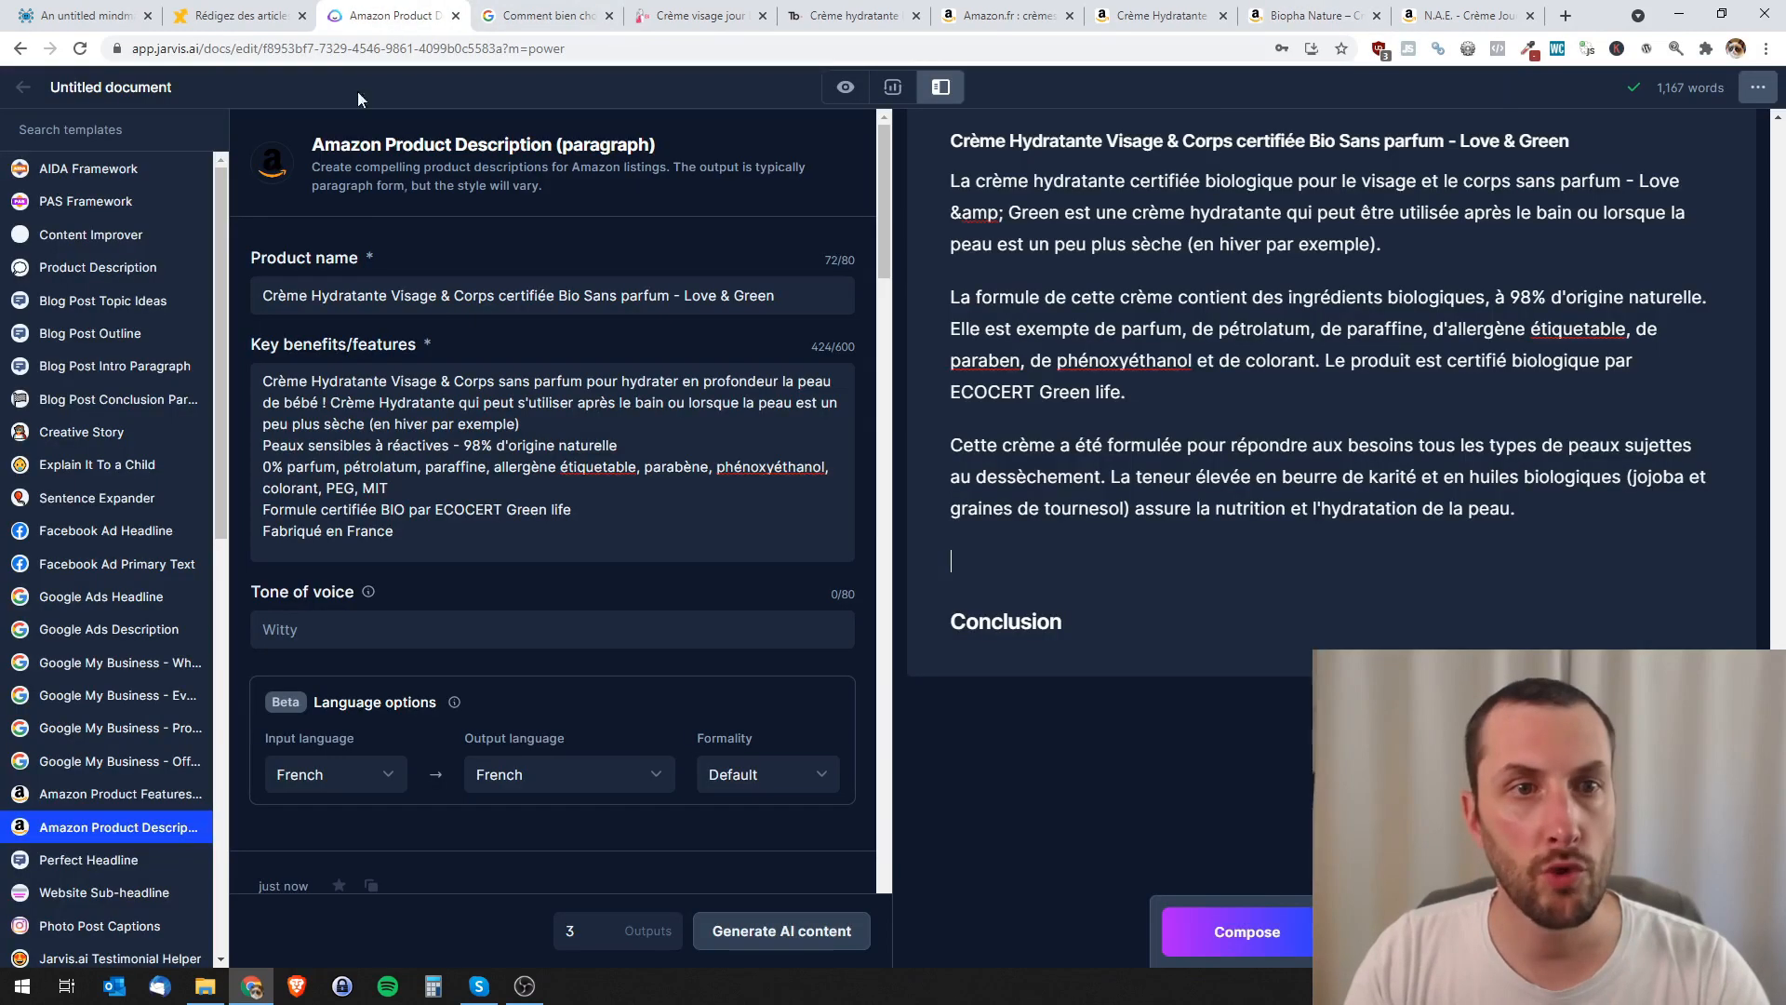
{"action": "left_click", "coordinate": [471, 295]}
{"action": "key", "text": "ctrl+a"}
{"action": "key", "text": "ctrl+v"}
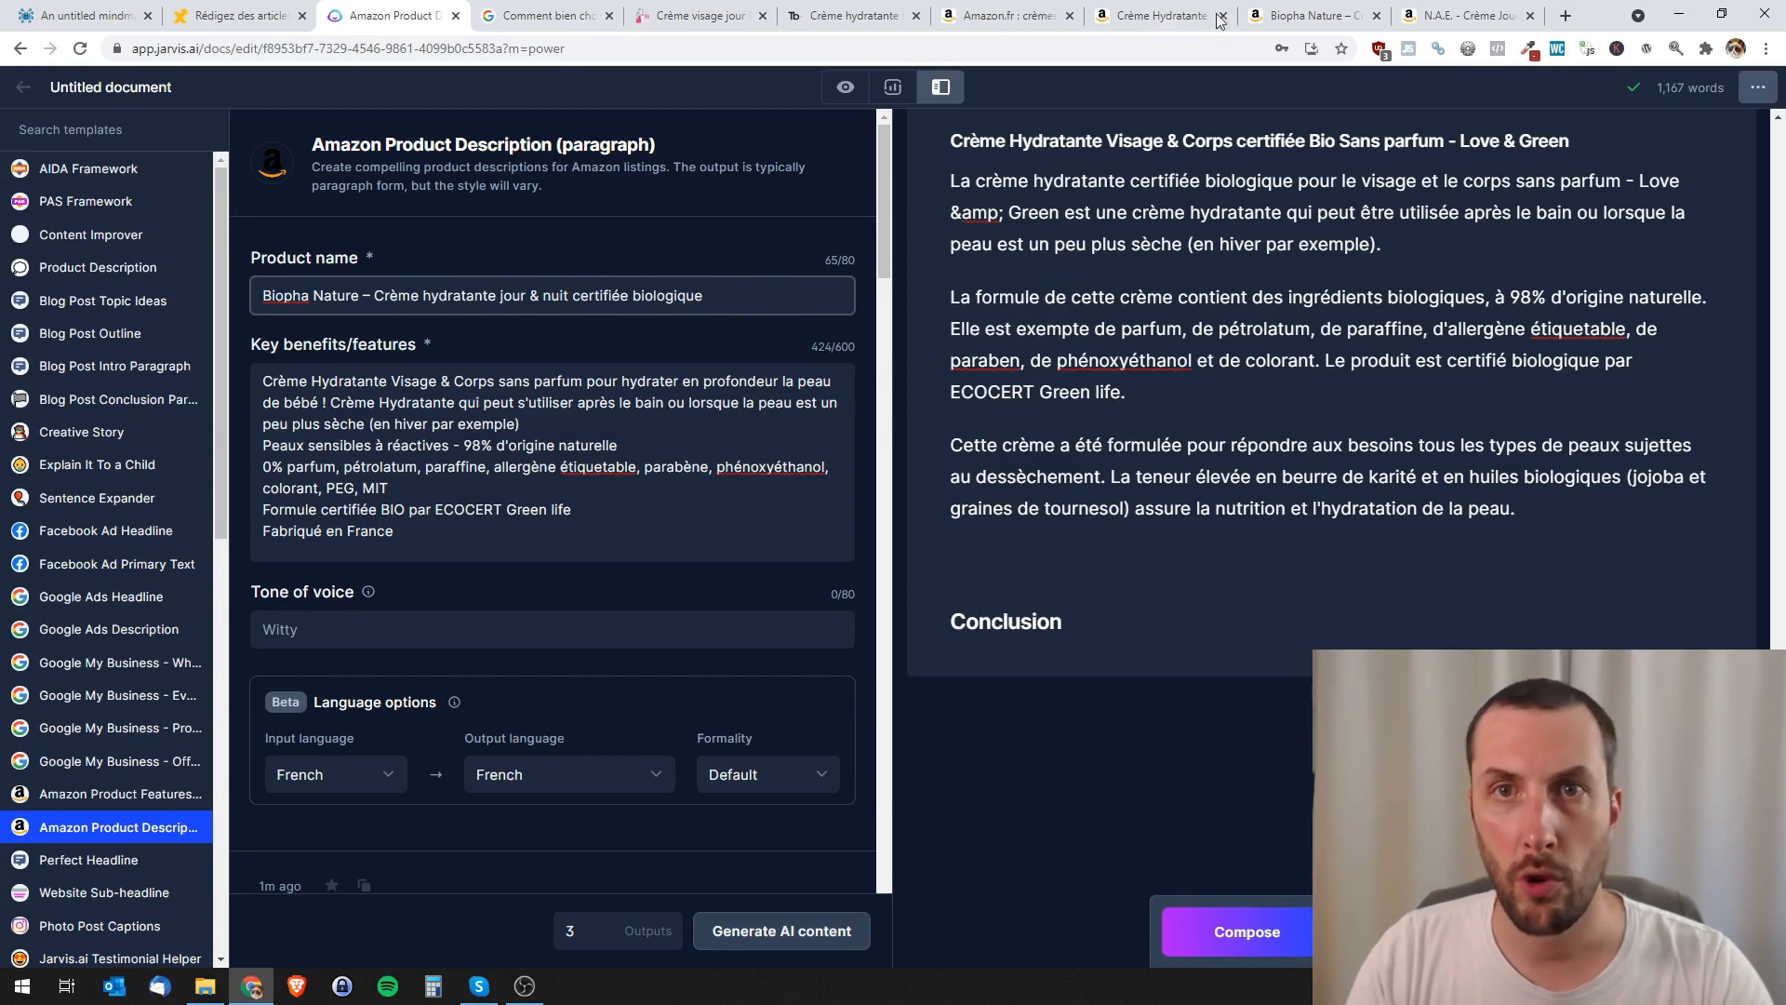
- Replace the key benefits with the "À propos de cet article" bullet points from the Biopha Nature page on Amazon
{"action": "left_click", "coordinate": [1307, 16]}
{"action": "scroll", "coordinate": [1027, 620], "scroll_direction": "down", "scroll_amount": 7}
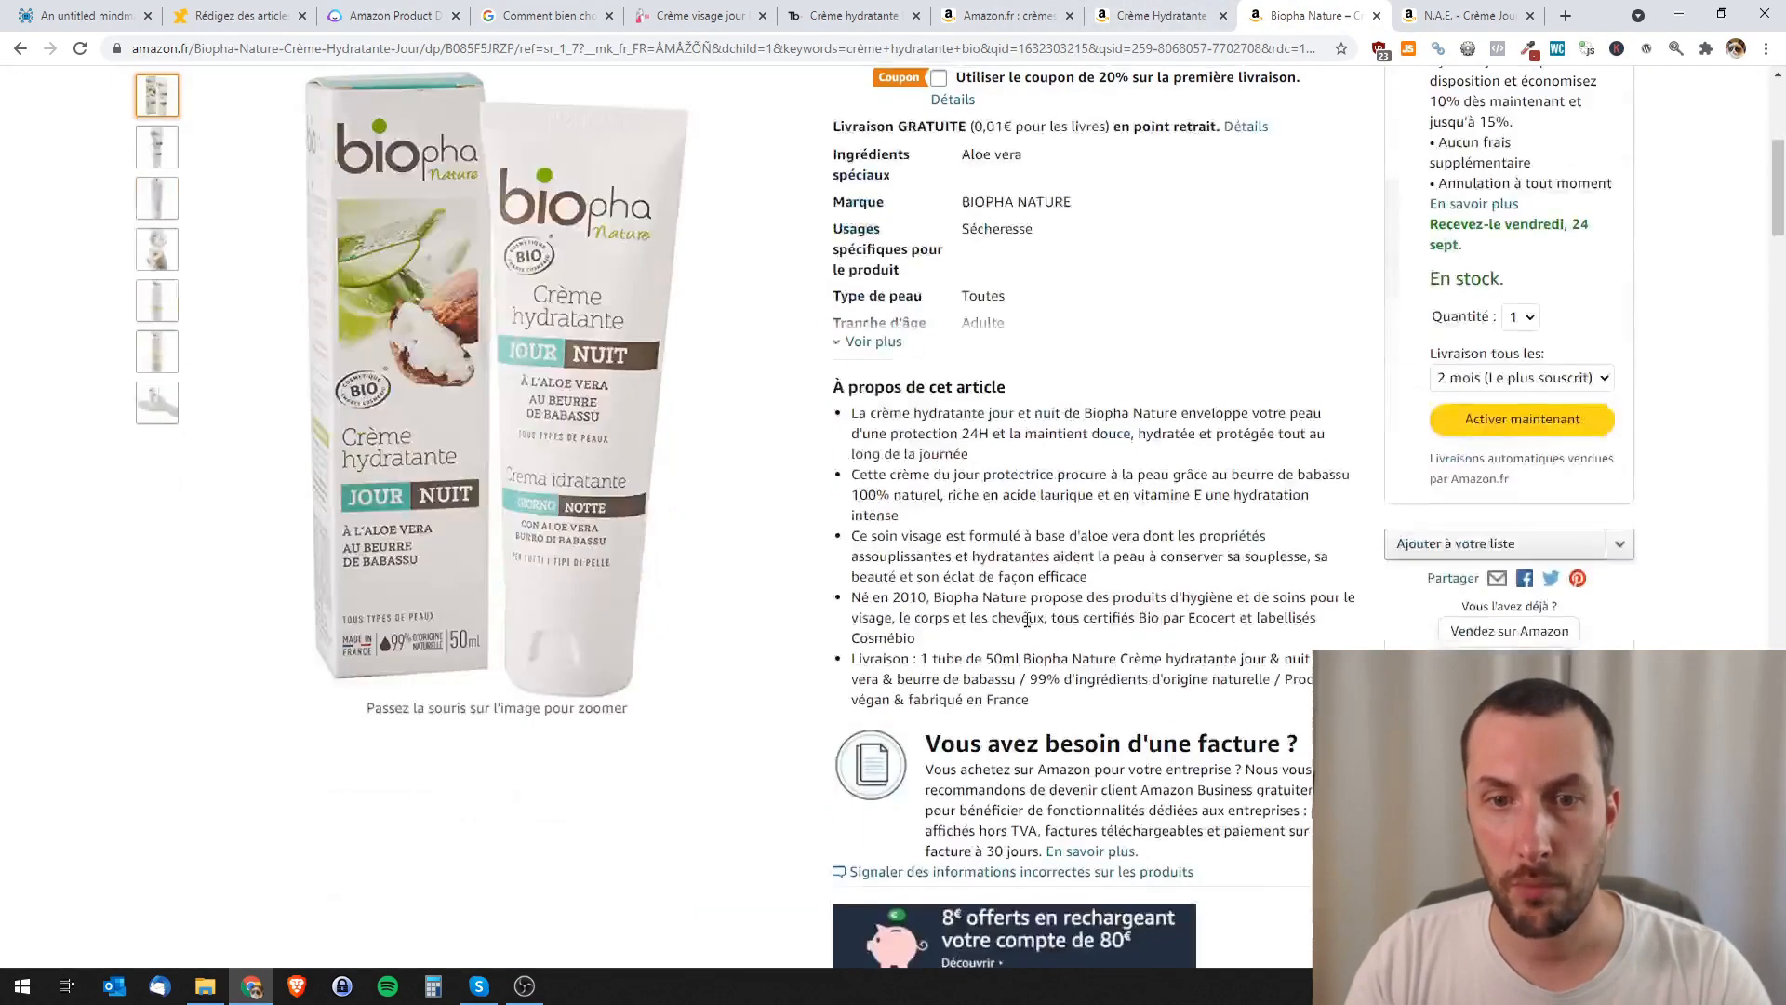
{"action": "left_click_drag", "start_coordinate": [851, 410], "coordinate": [1056, 702]}
{"action": "left_click", "coordinate": [384, 14]}
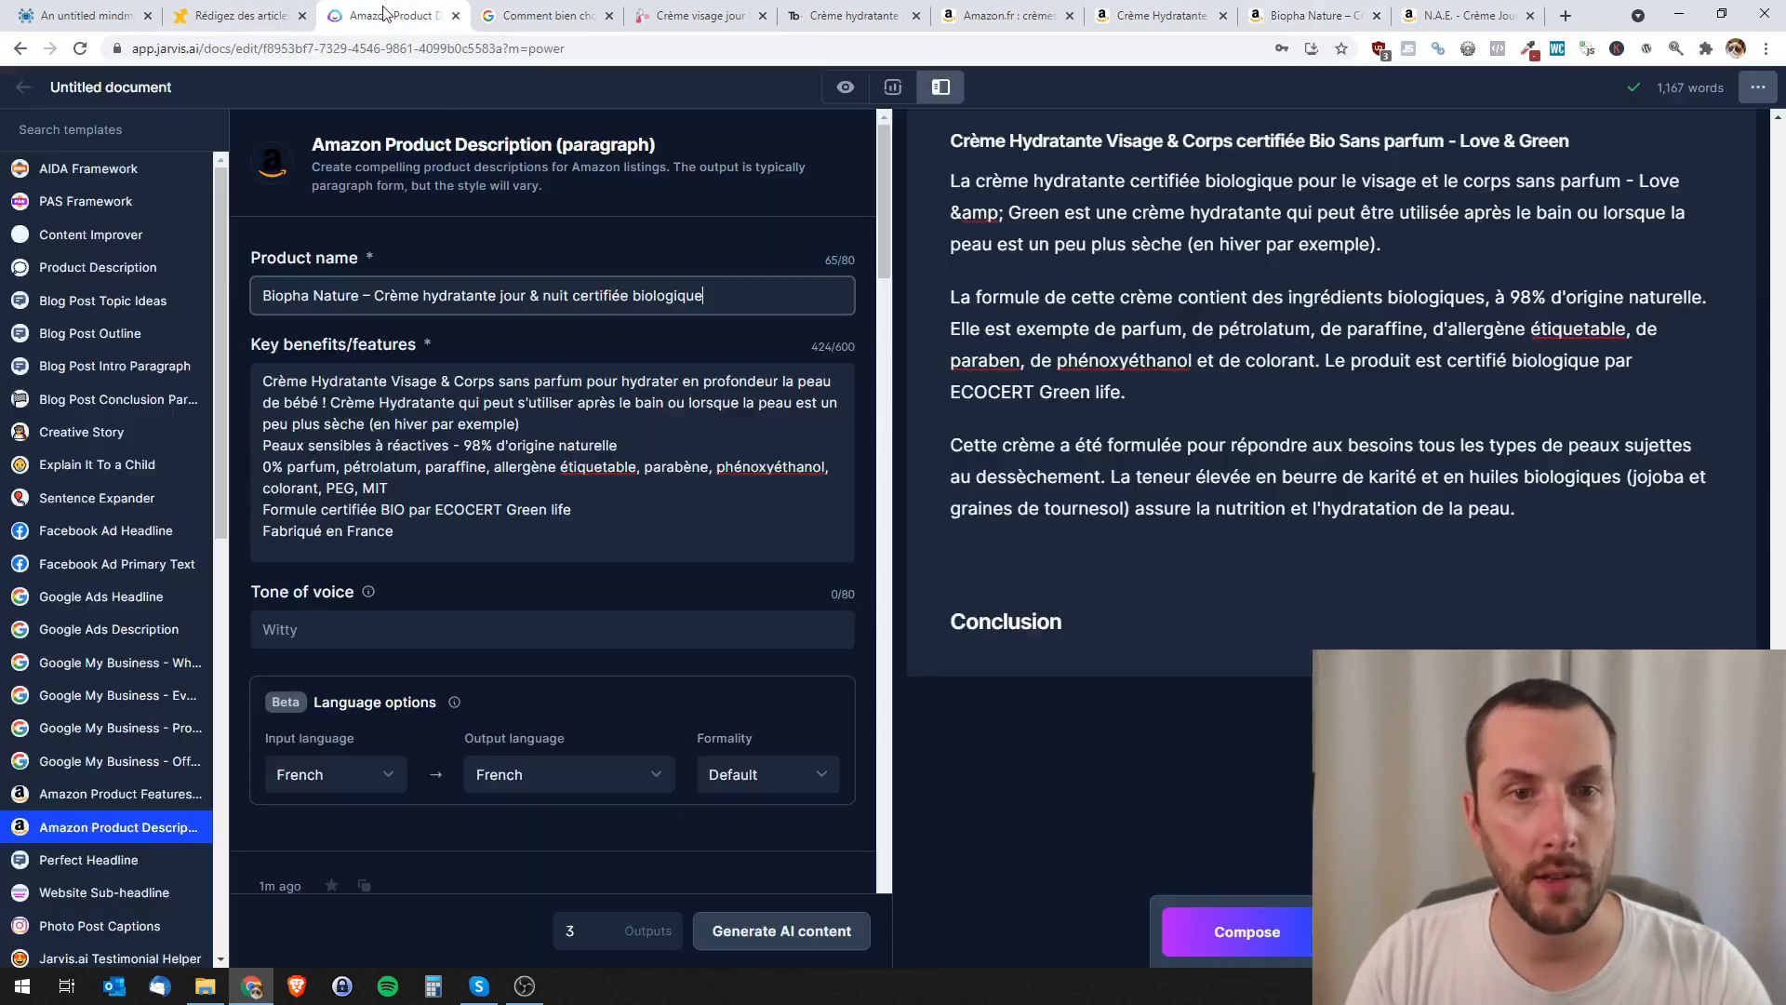
{"action": "left_click", "coordinate": [475, 445]}
{"action": "key", "text": "ctrl+a"}
{"action": "type", "text": "La crème hydratante jour et nuit de Biopha Nature enveloppe votre peau d'une protection 24H et la maintient douce, hydratée et protégée tout au long de la journée Cette crème du jour protectrice procure à la peau grâce au beurre de babassu 100% naturel, riche en acide laurique et en vitamine E une hydratation intense Ce soin visage est formulé à base d'aloe vera dont les propriétés assouplissantes et hydratantes aident la peau à conserver sa souplesse, sa beauté et son éclat de façon efficace Né en 2010, Biopha Nature propose des produits d'hygiène et de soins pour le visage, le corps et les c"}
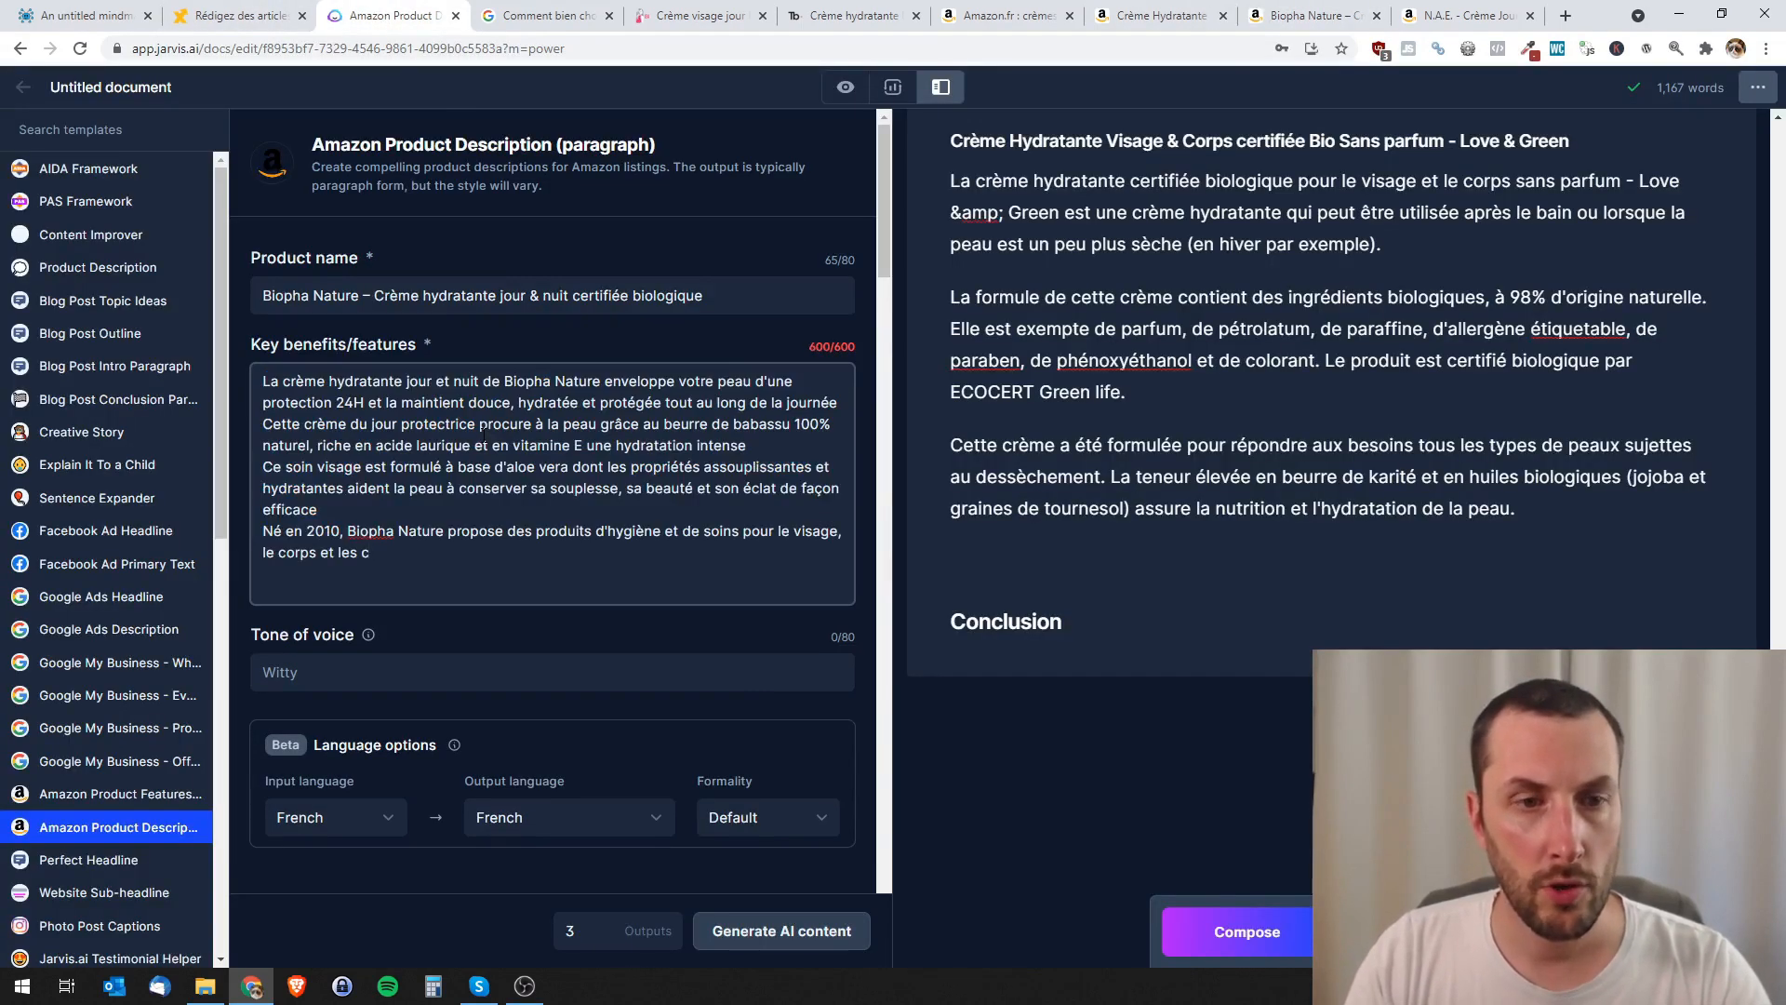
{"action": "left_click_drag", "start_coordinate": [382, 556], "coordinate": [262, 535]}
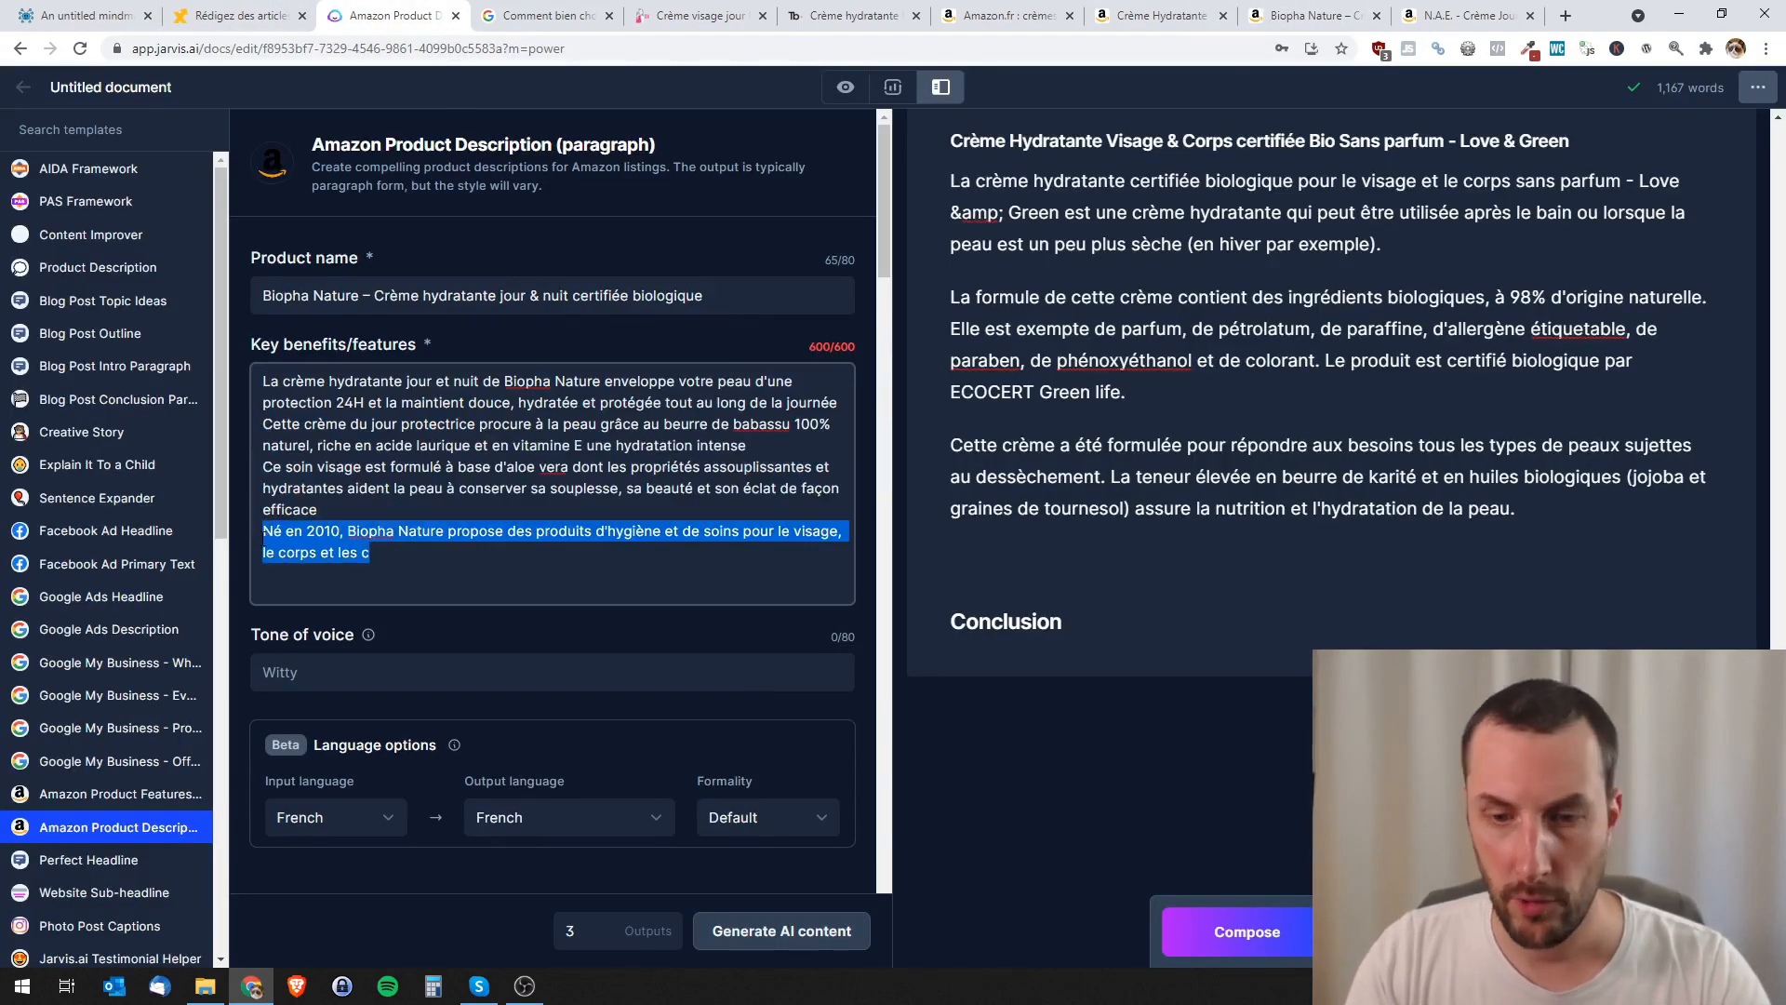
{"action": "key", "text": "BackSpace"}
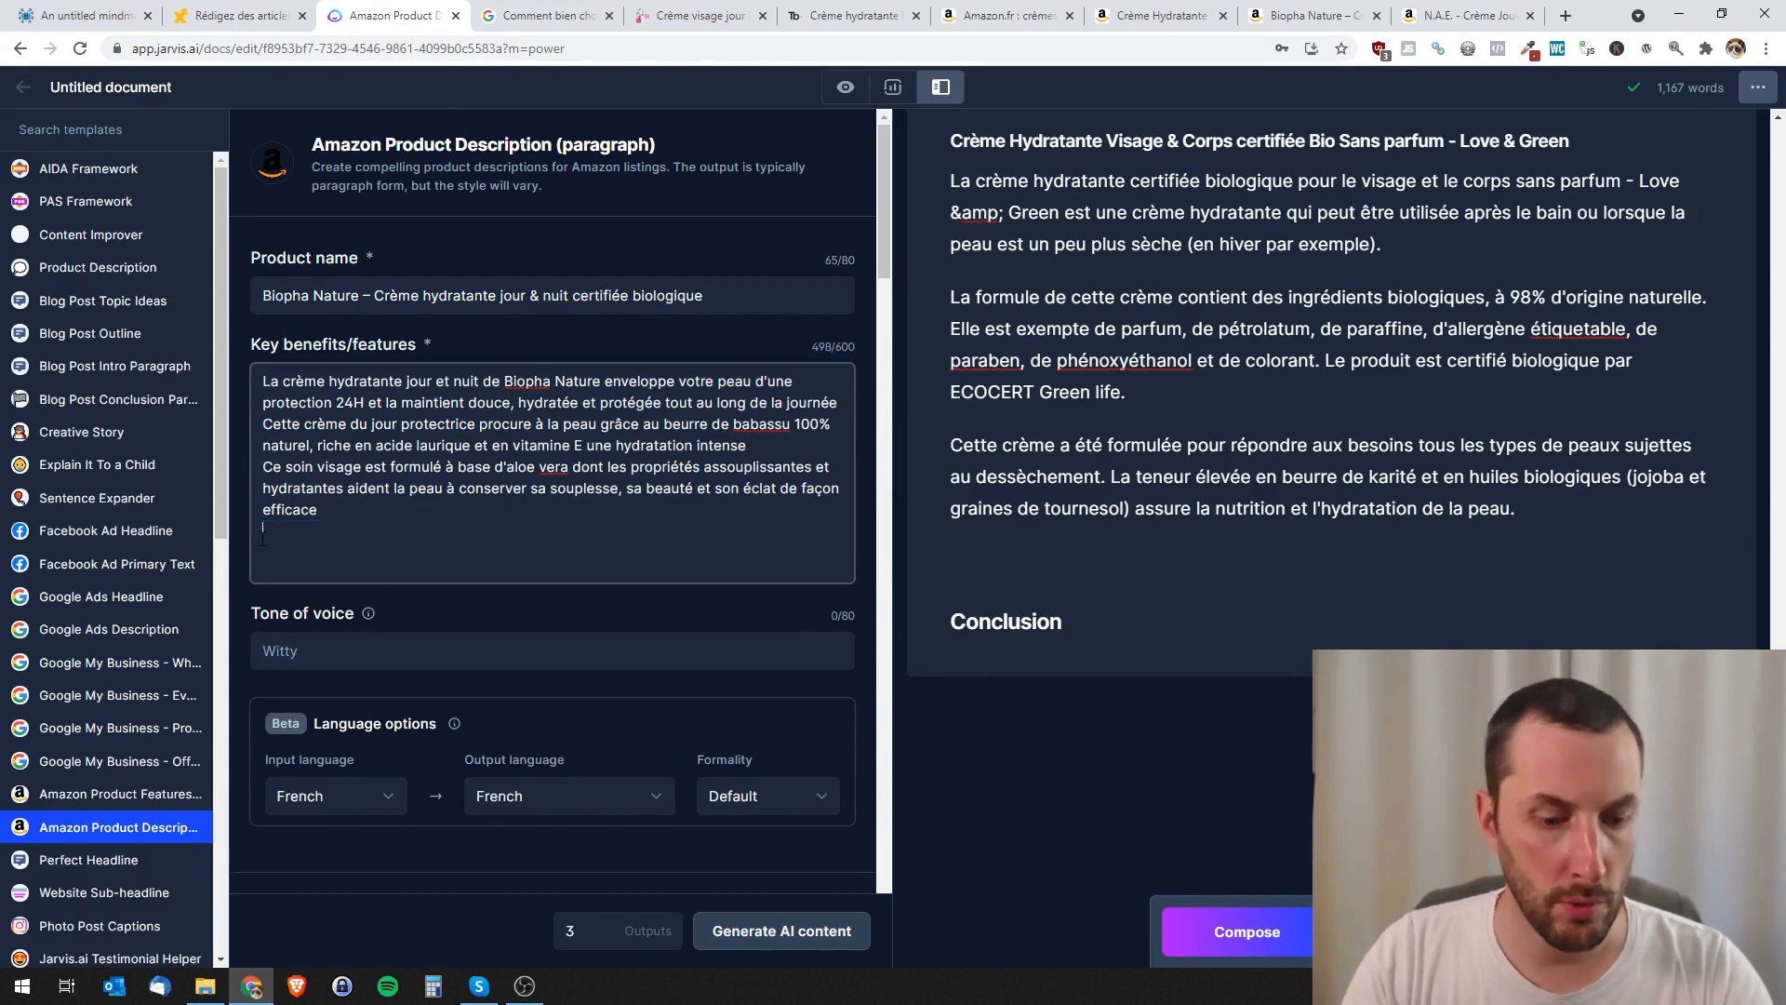
{"action": "key", "text": "ctrl+z"}
- Shorten the last key-benefits sentence to end with "pour le visage." and generate three product descriptions
{"action": "left_click", "coordinate": [480, 556]}
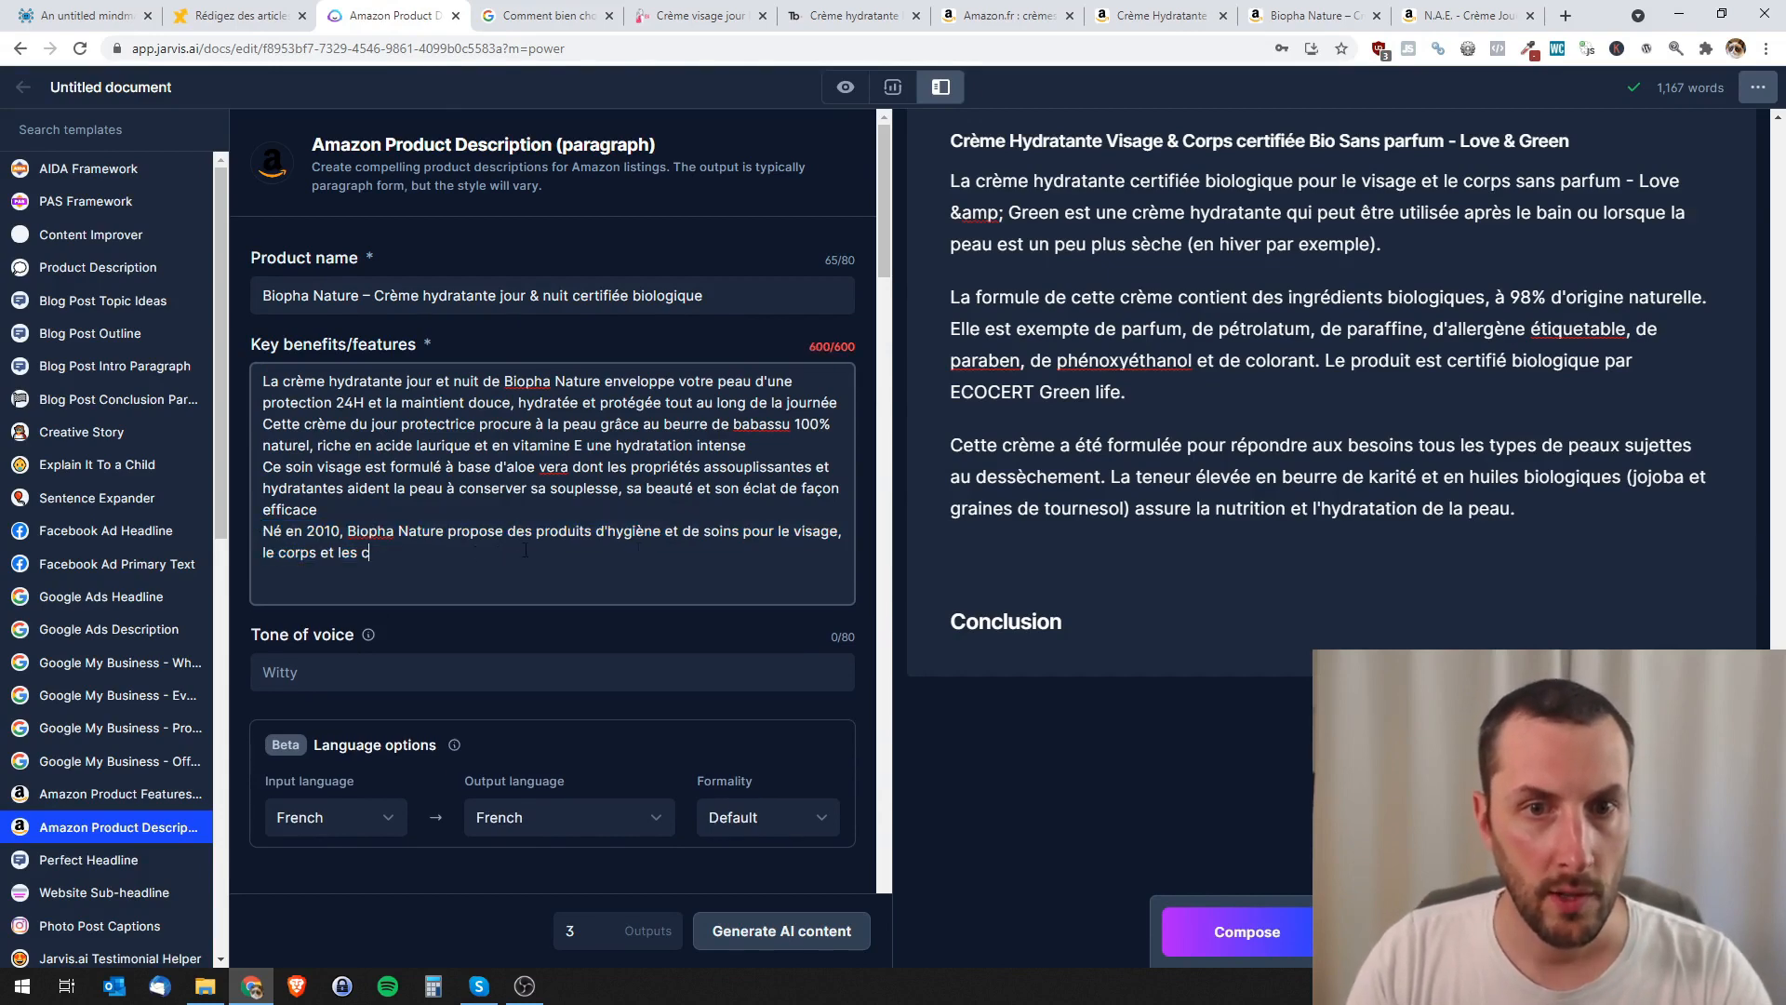
{"action": "left_click_drag", "start_coordinate": [372, 553], "coordinate": [840, 531]}
{"action": "type", "text": "."}
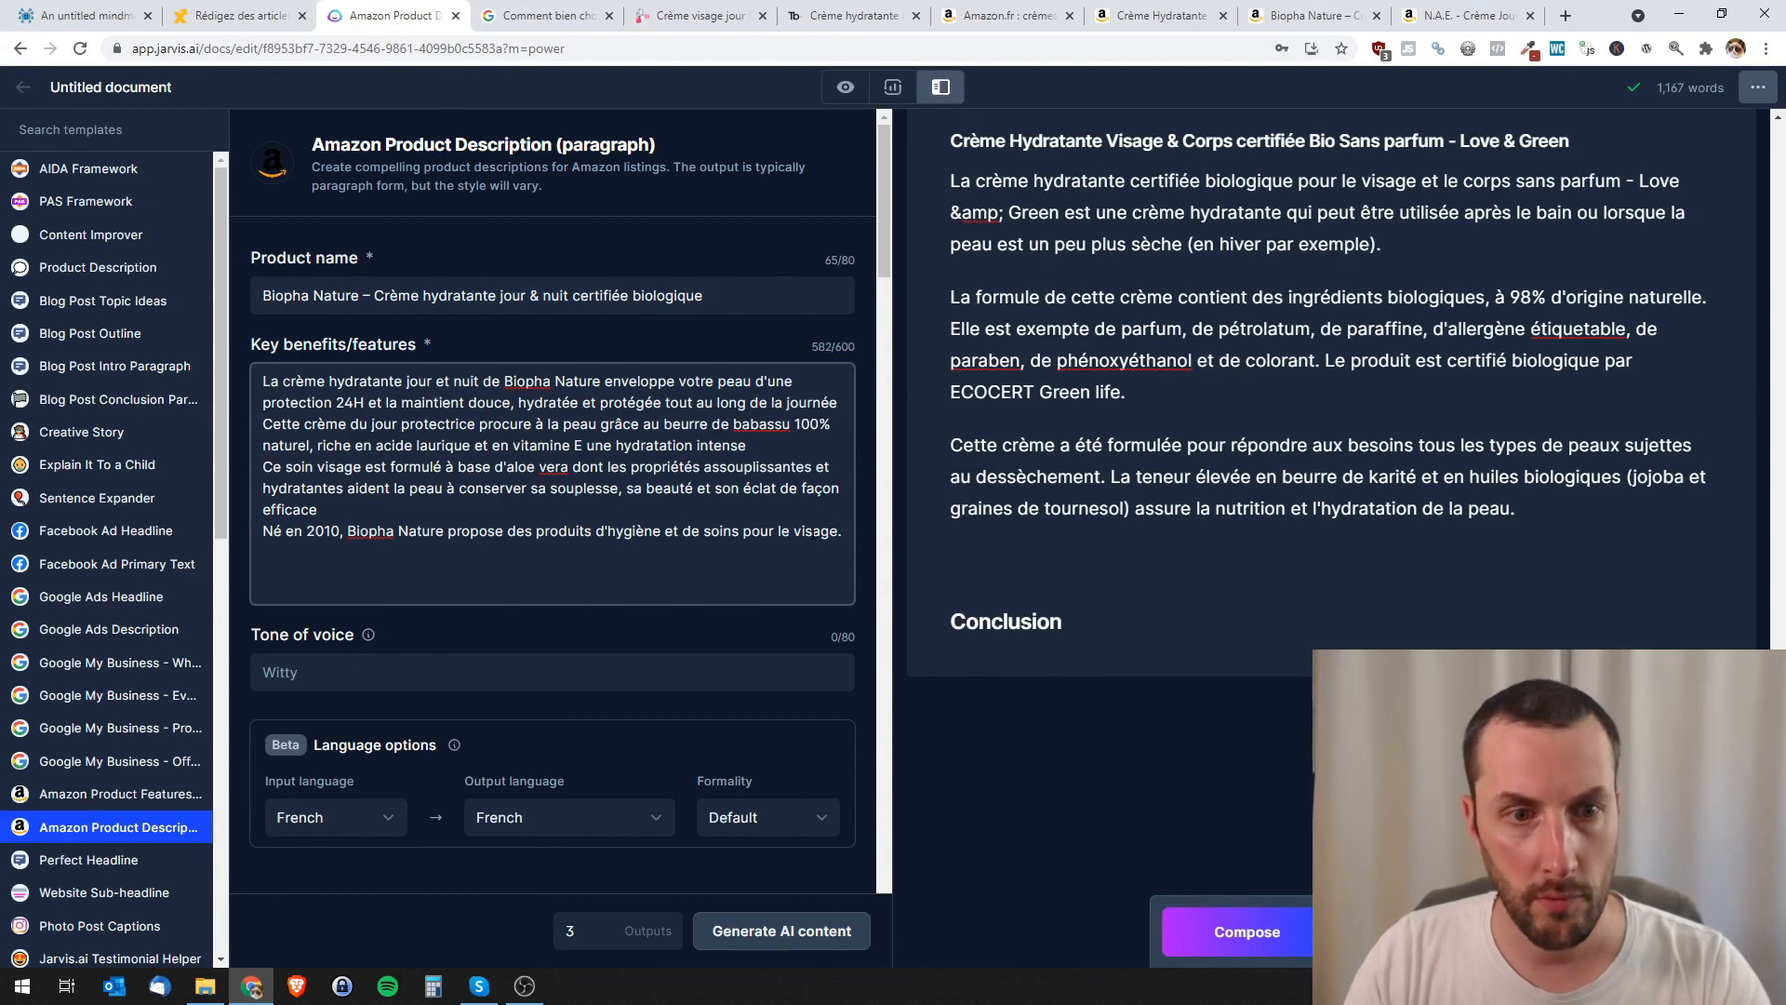
{"action": "left_click", "coordinate": [779, 930]}
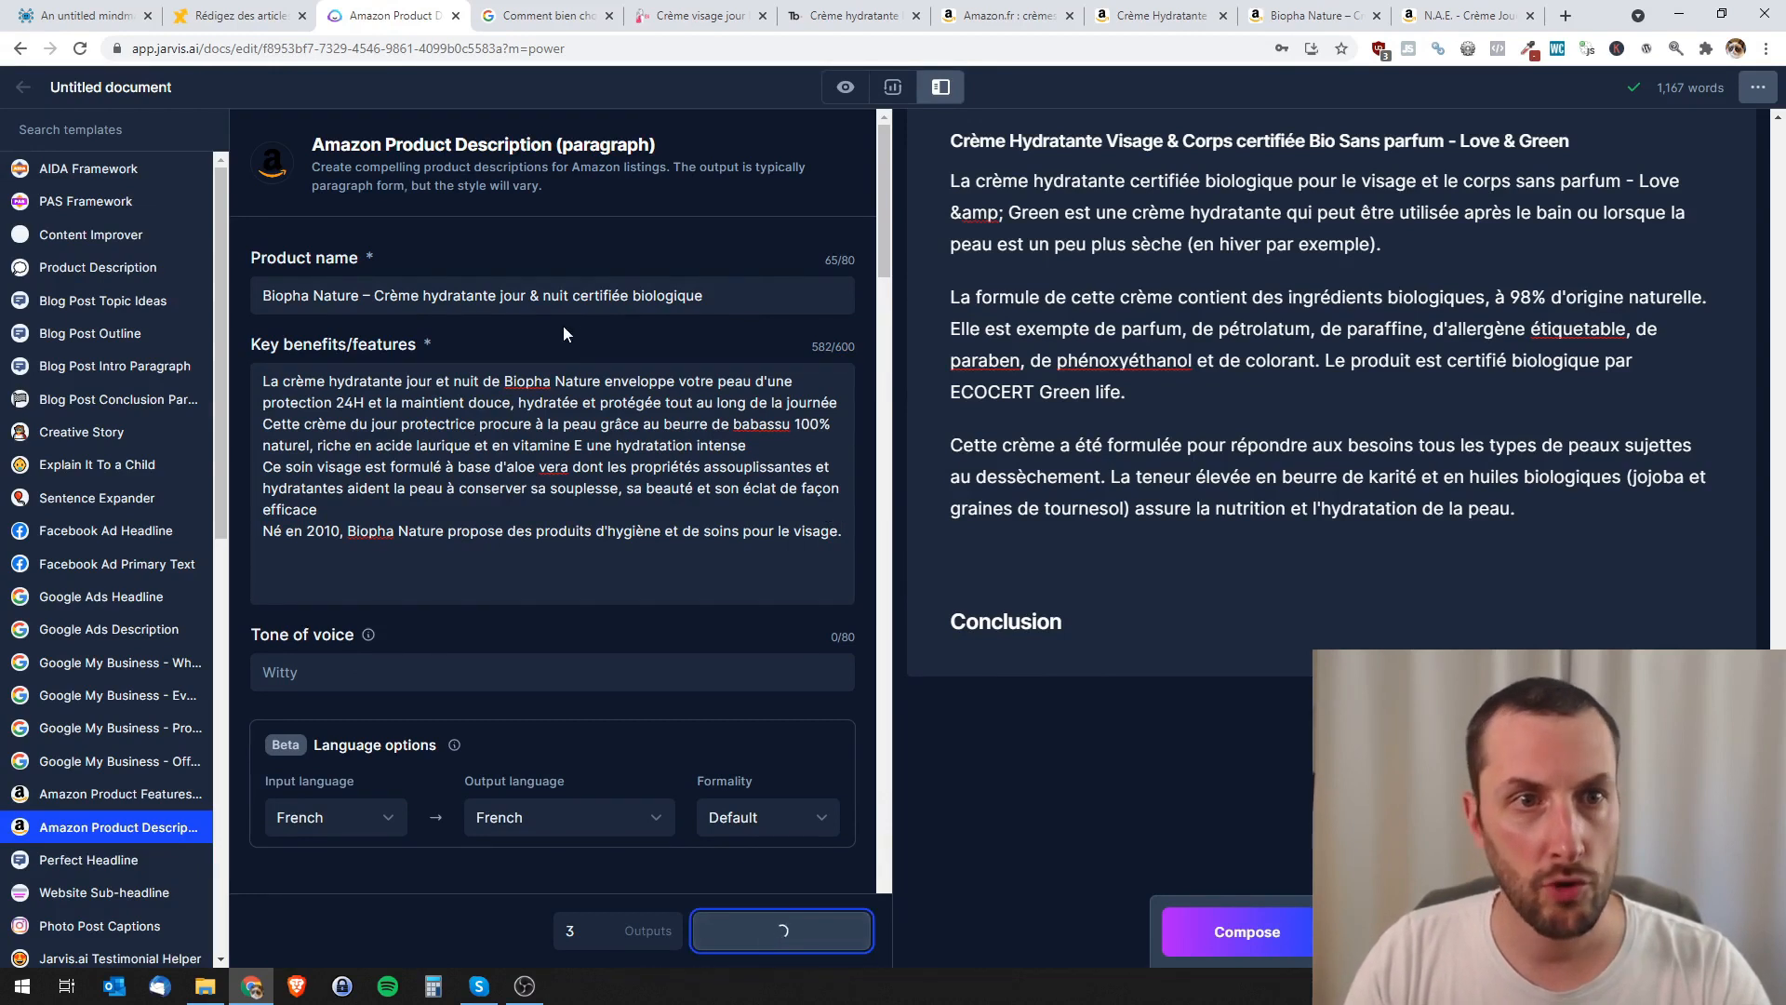
- Copy the product name from the form and insert it as plain text on the empty line above Conclusion
{"action": "triple_click", "coordinate": [731, 298]}
{"action": "key", "text": "ctrl+c"}
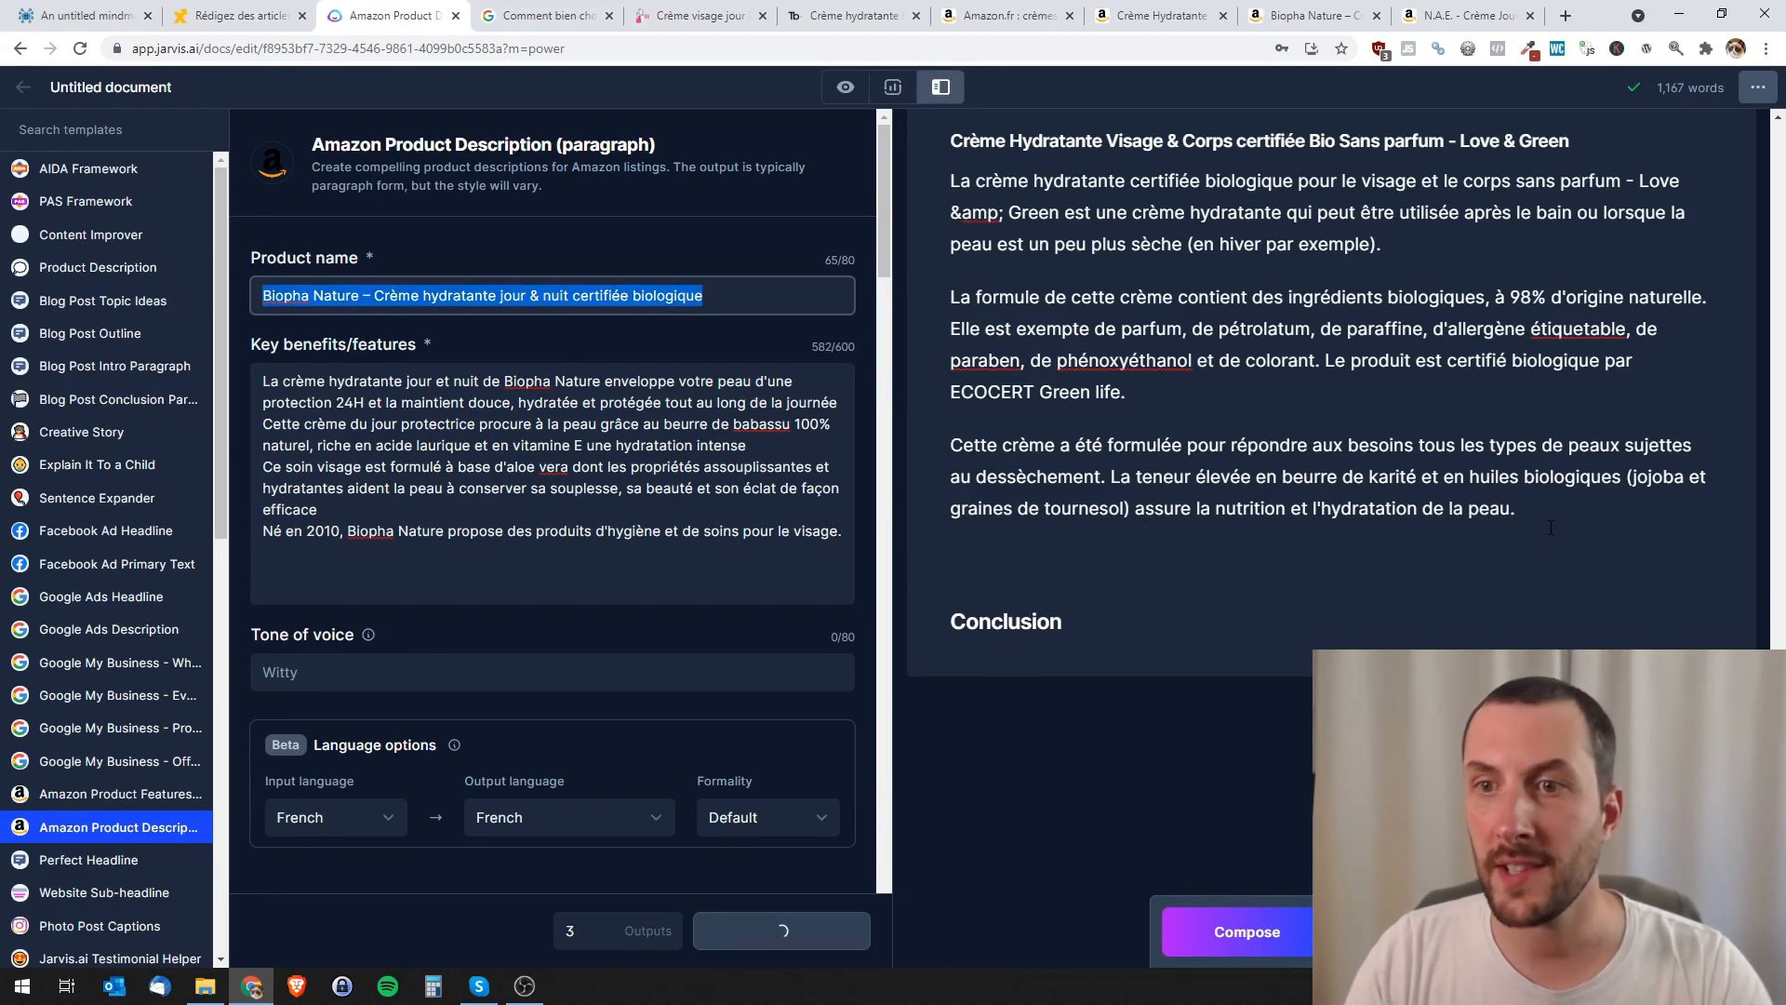
{"action": "left_click", "coordinate": [1549, 527]}
{"action": "key", "text": "ctrl+v"}
{"action": "key", "text": "ctrl+z"}
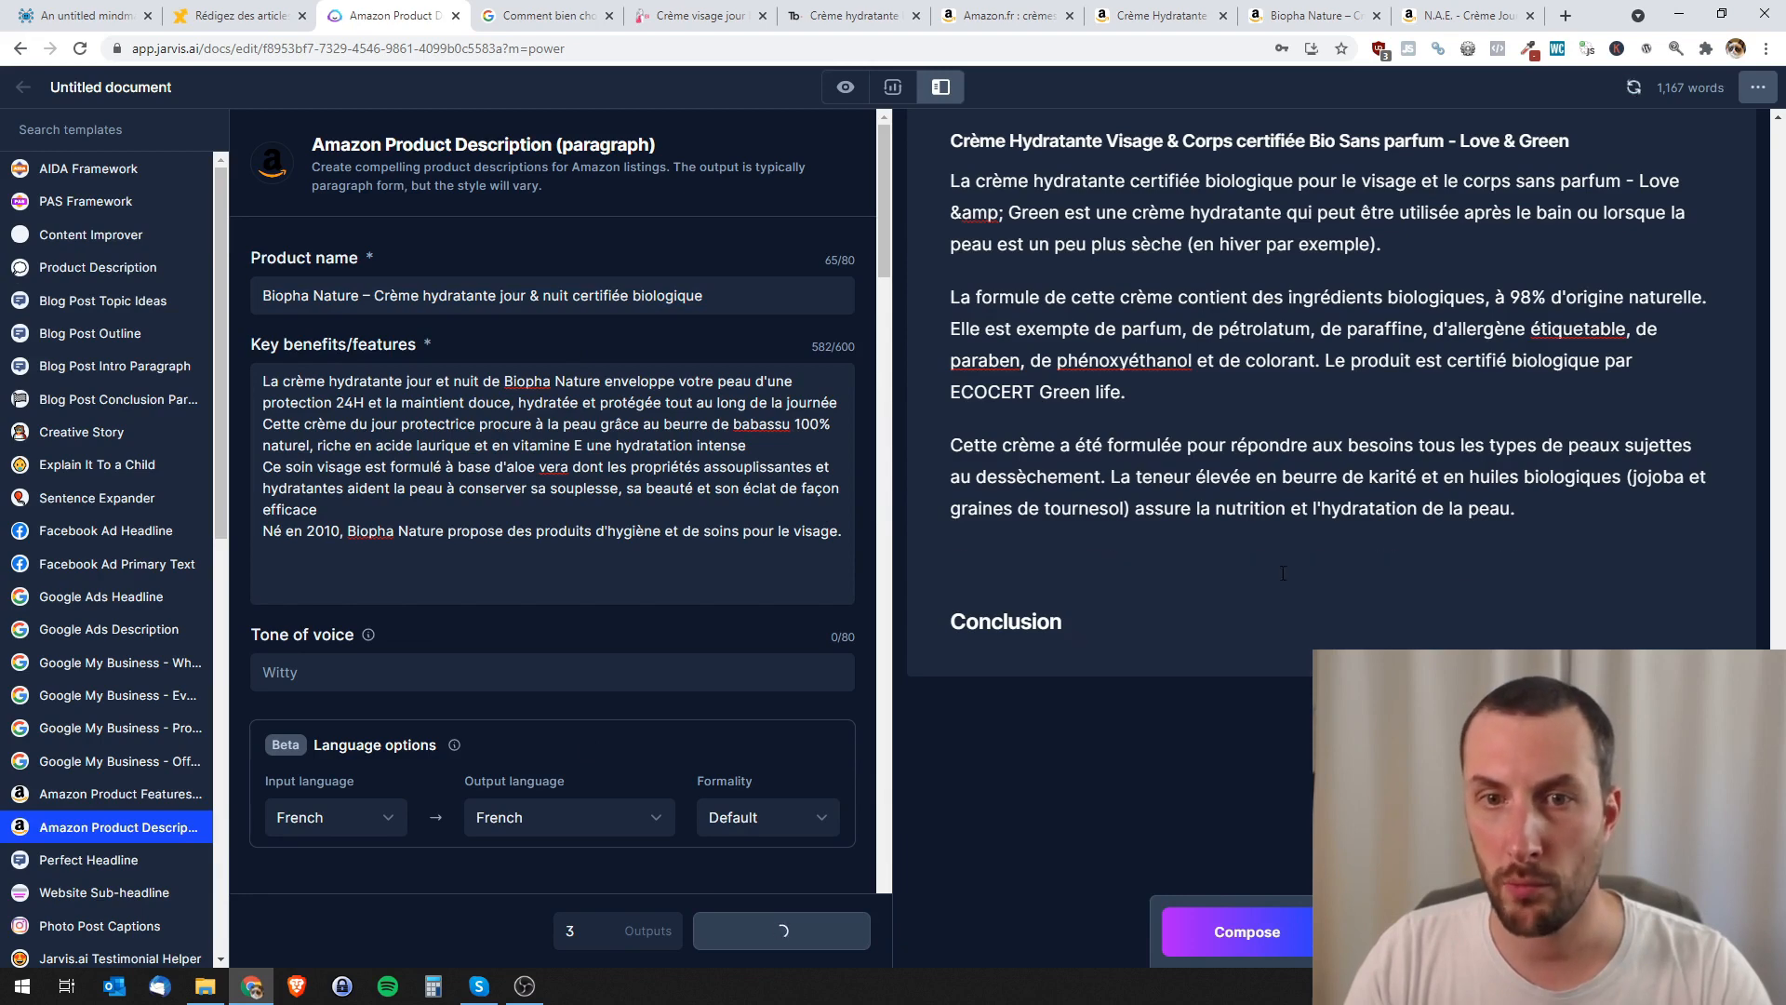
{"action": "right_click", "coordinate": [1316, 556]}
{"action": "left_click", "coordinate": [1166, 714]}
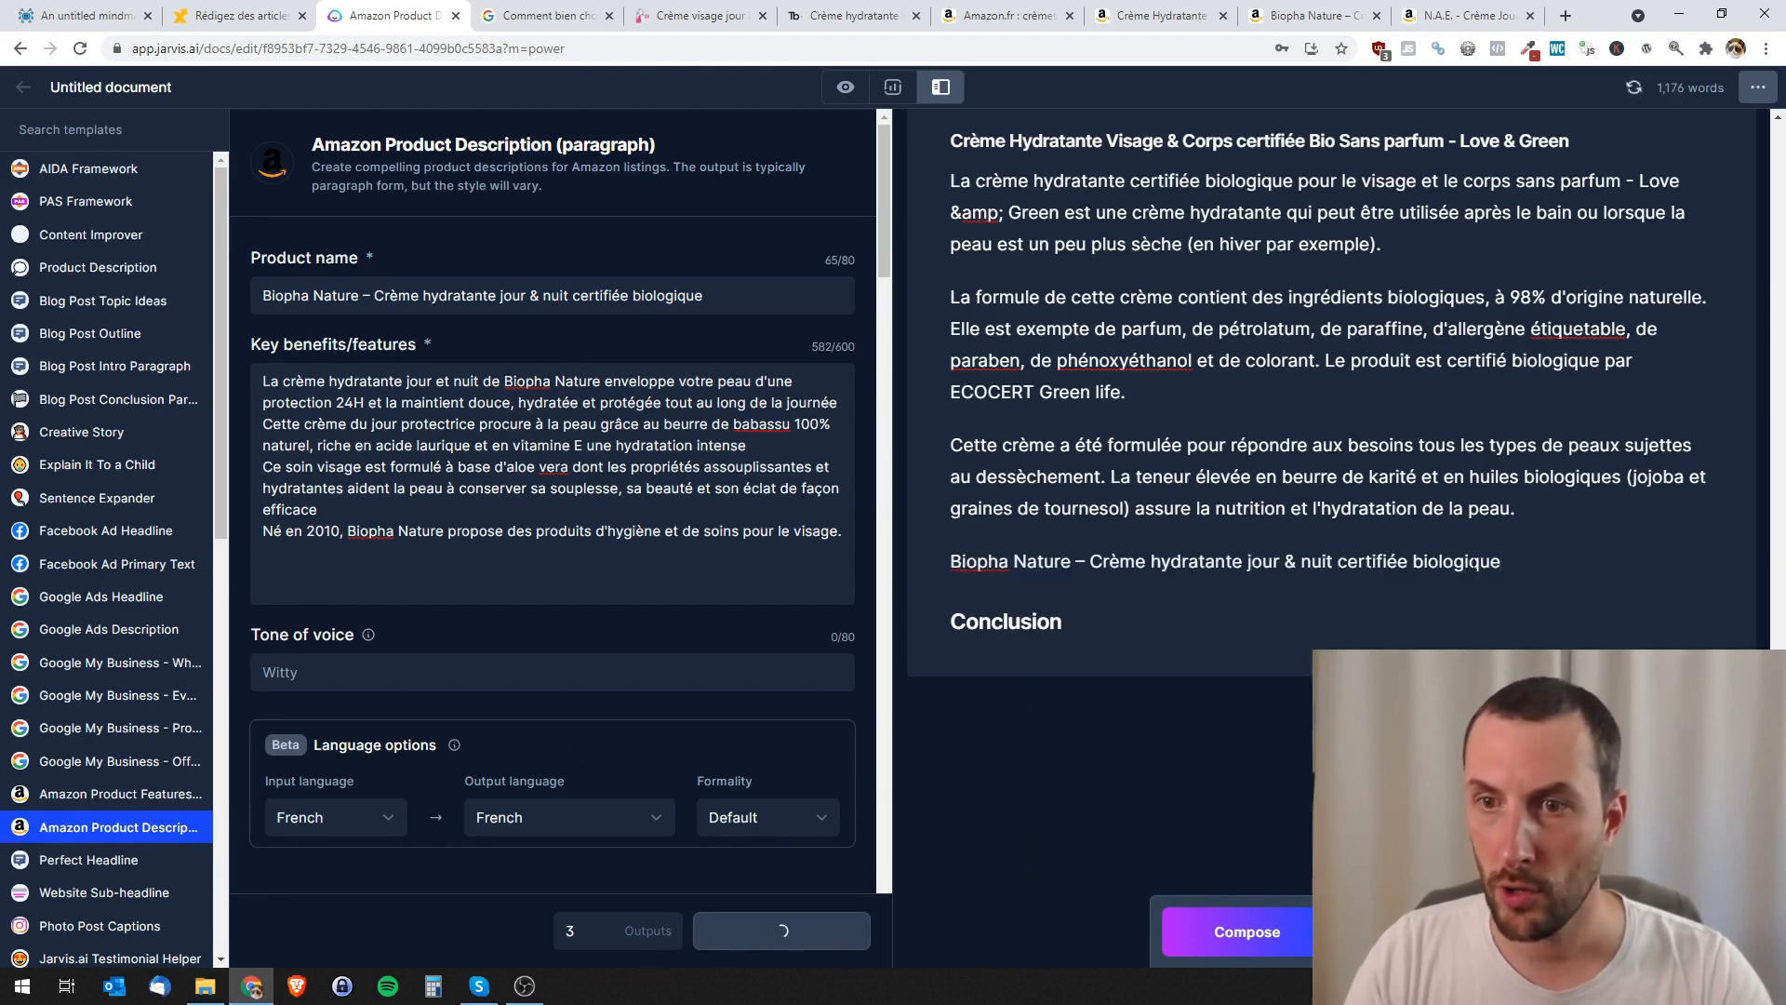
- Format the Biopha Nature product name as a level 3 heading and add an empty line below it
{"action": "left_click_drag", "start_coordinate": [1504, 562], "coordinate": [947, 562]}
{"action": "left_click", "coordinate": [1196, 499]}
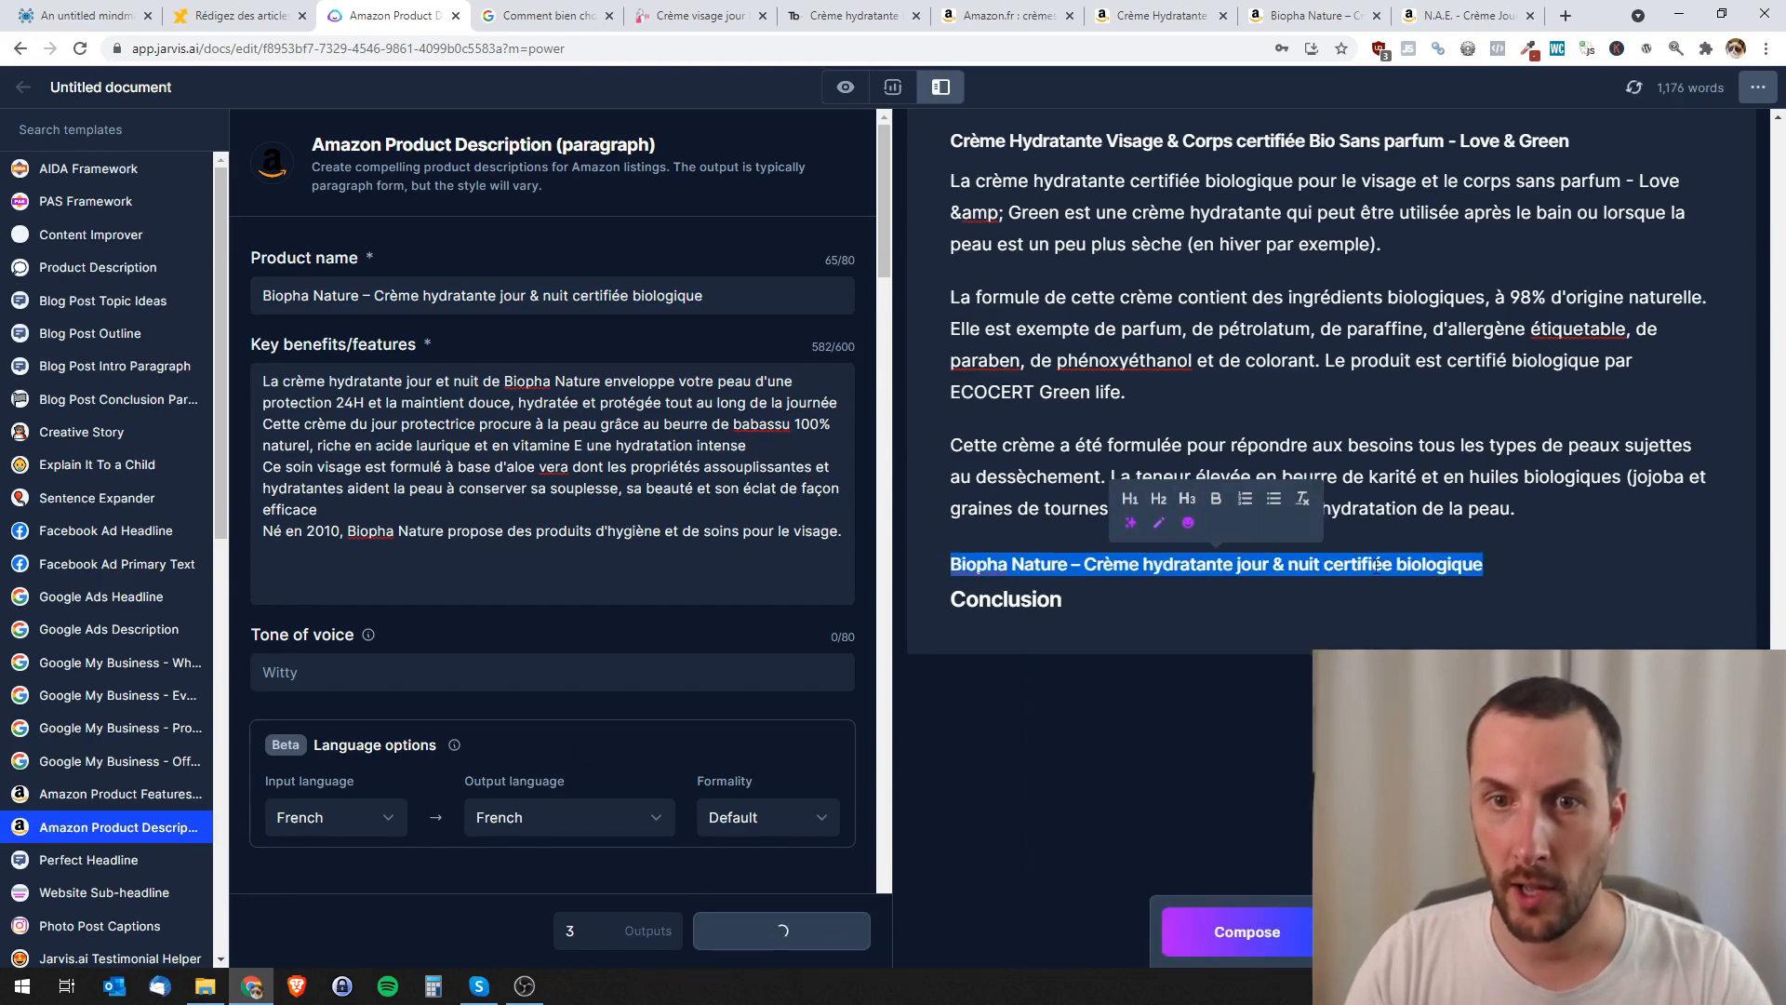
{"action": "left_click", "coordinate": [1499, 571]}
{"action": "key", "text": "Return"}
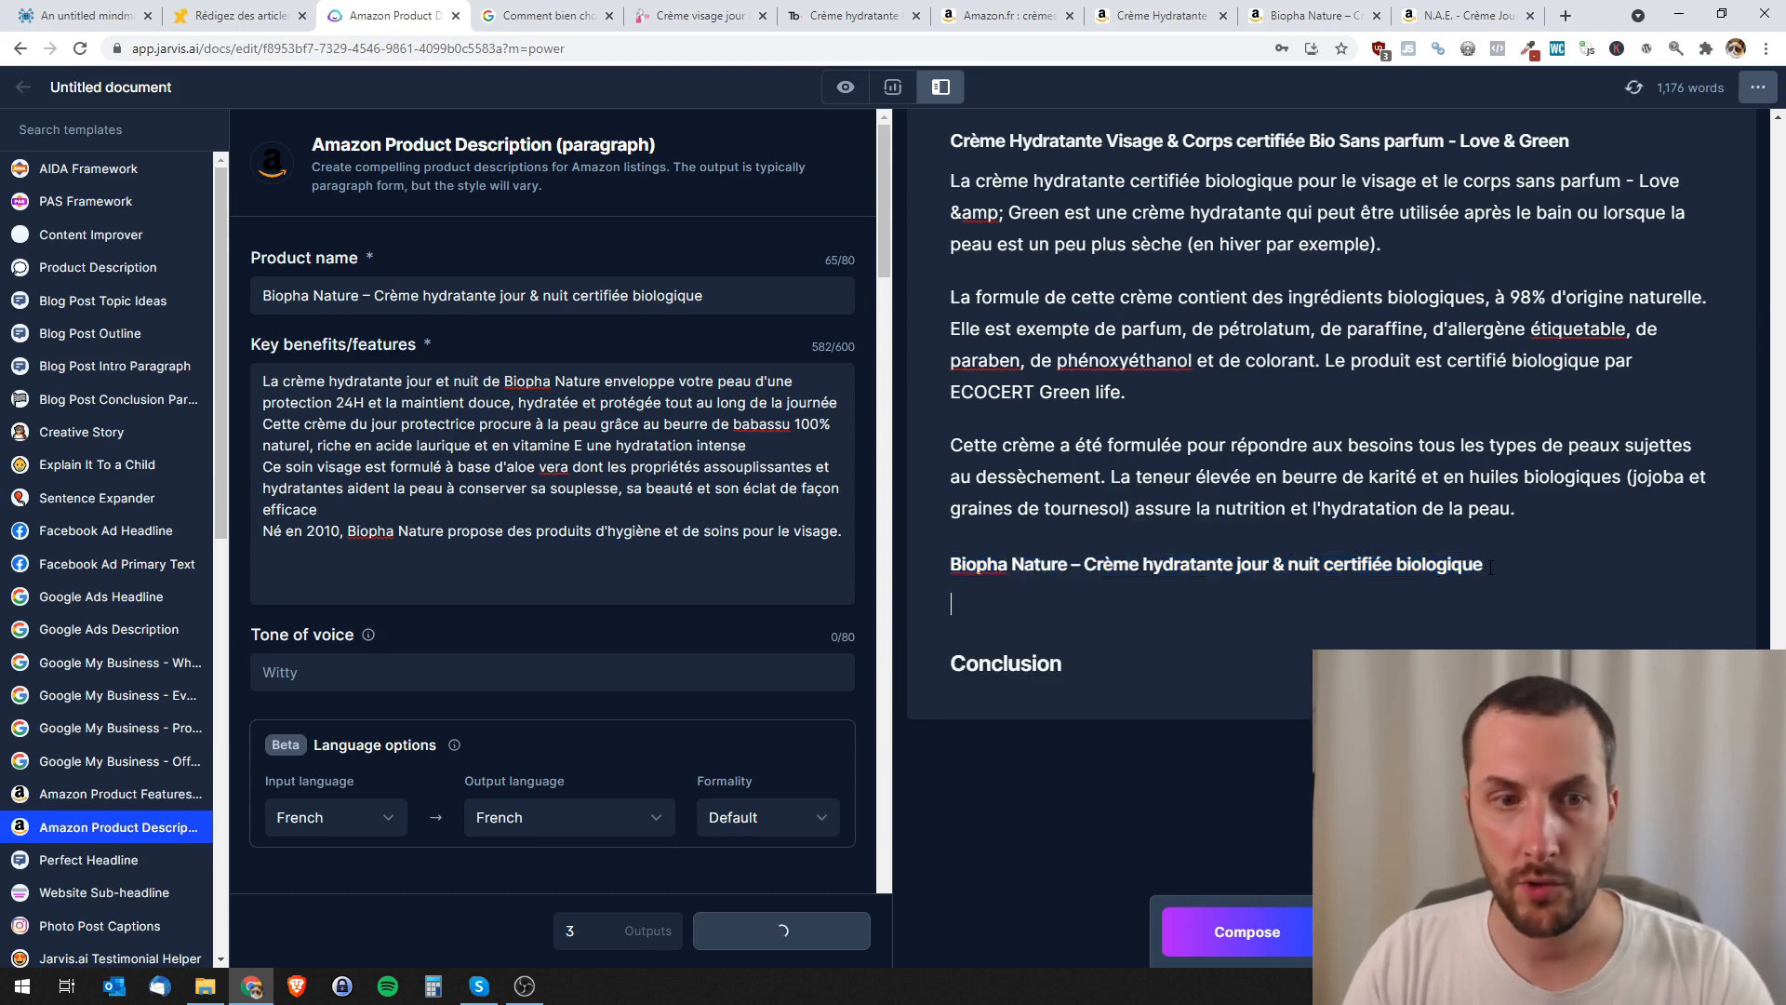
- Review the Biopha Nature descriptions and insert the version ending with "pour le visage.", without the stray "Ce produit", under its heading
{"action": "scroll", "coordinate": [654, 676], "scroll_direction": "down", "scroll_amount": 8}
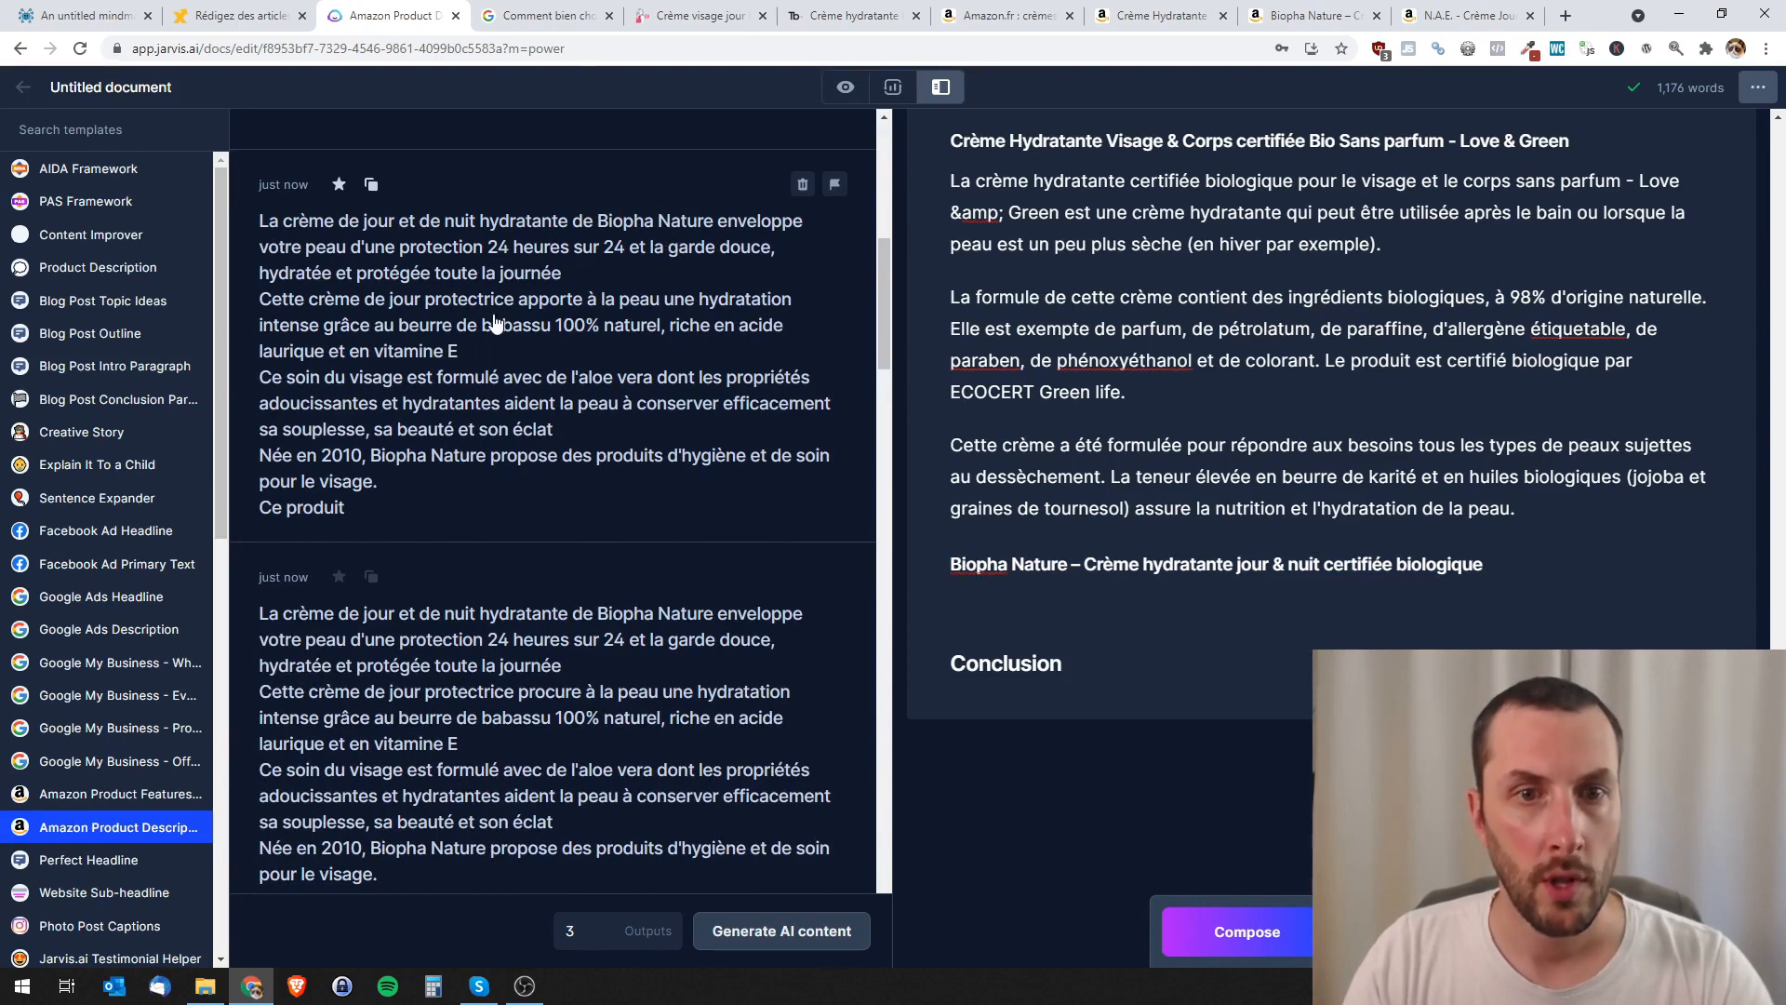
{"action": "scroll", "coordinate": [470, 449], "scroll_direction": "down", "scroll_amount": 2}
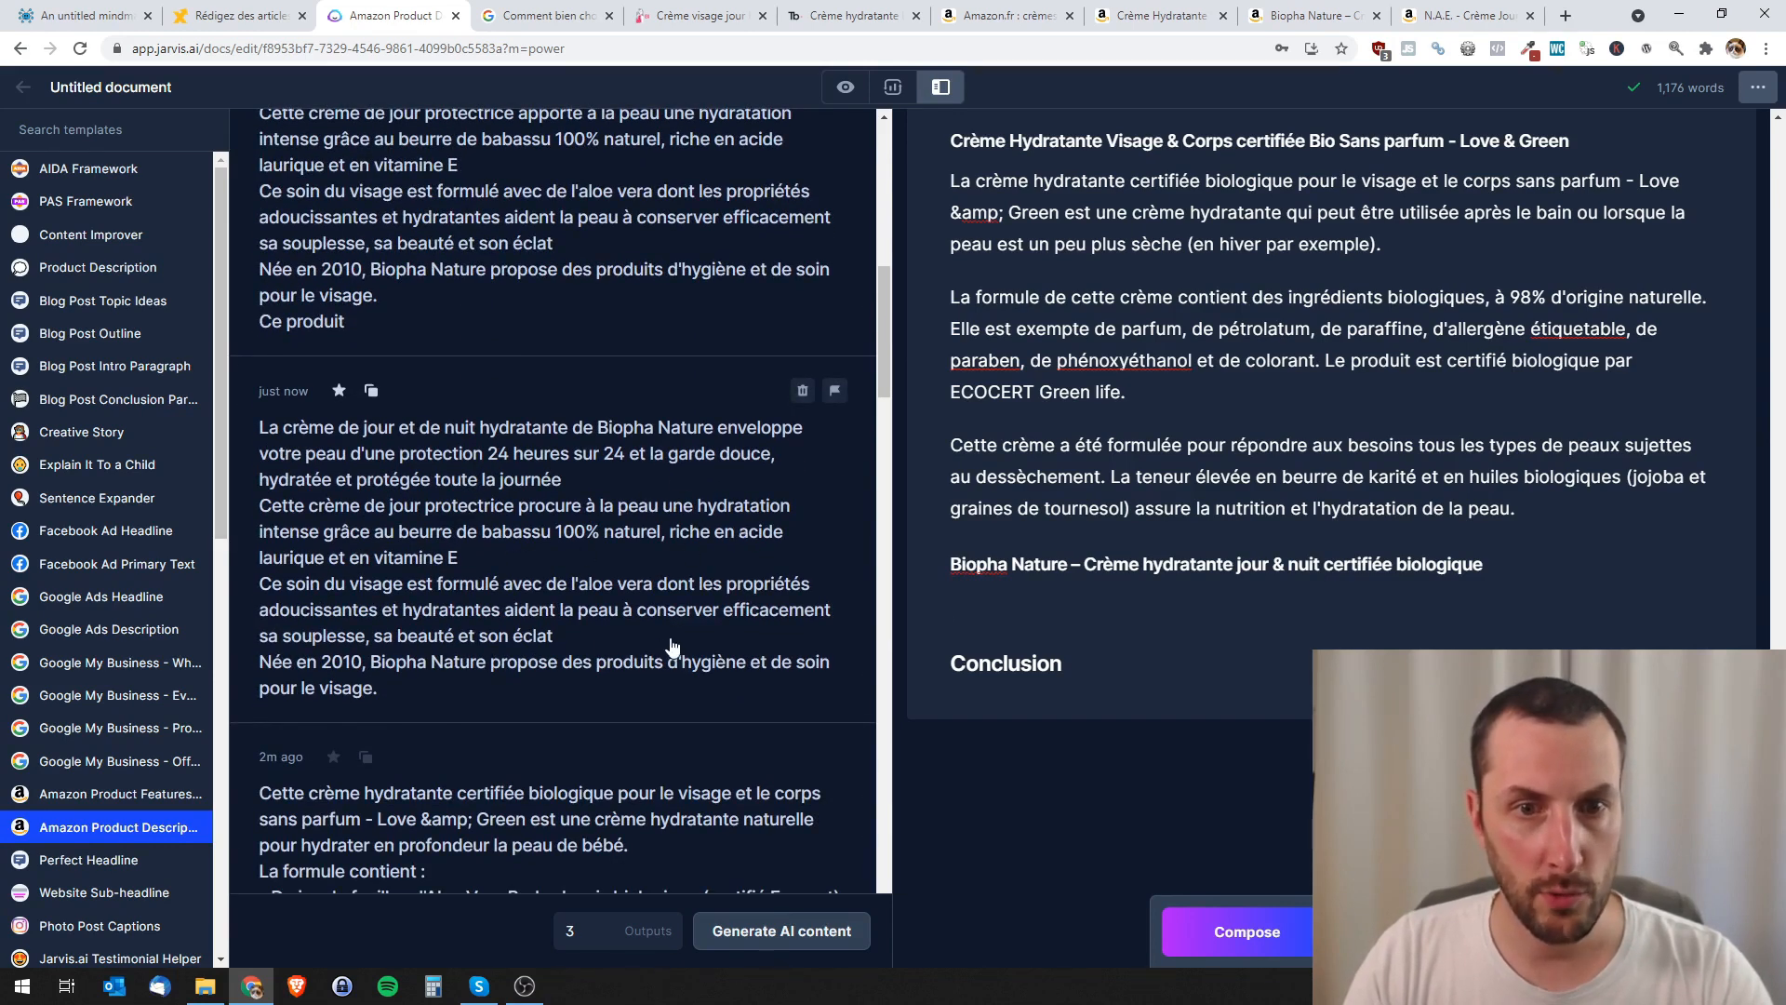
{"action": "left_click", "coordinate": [371, 389]}
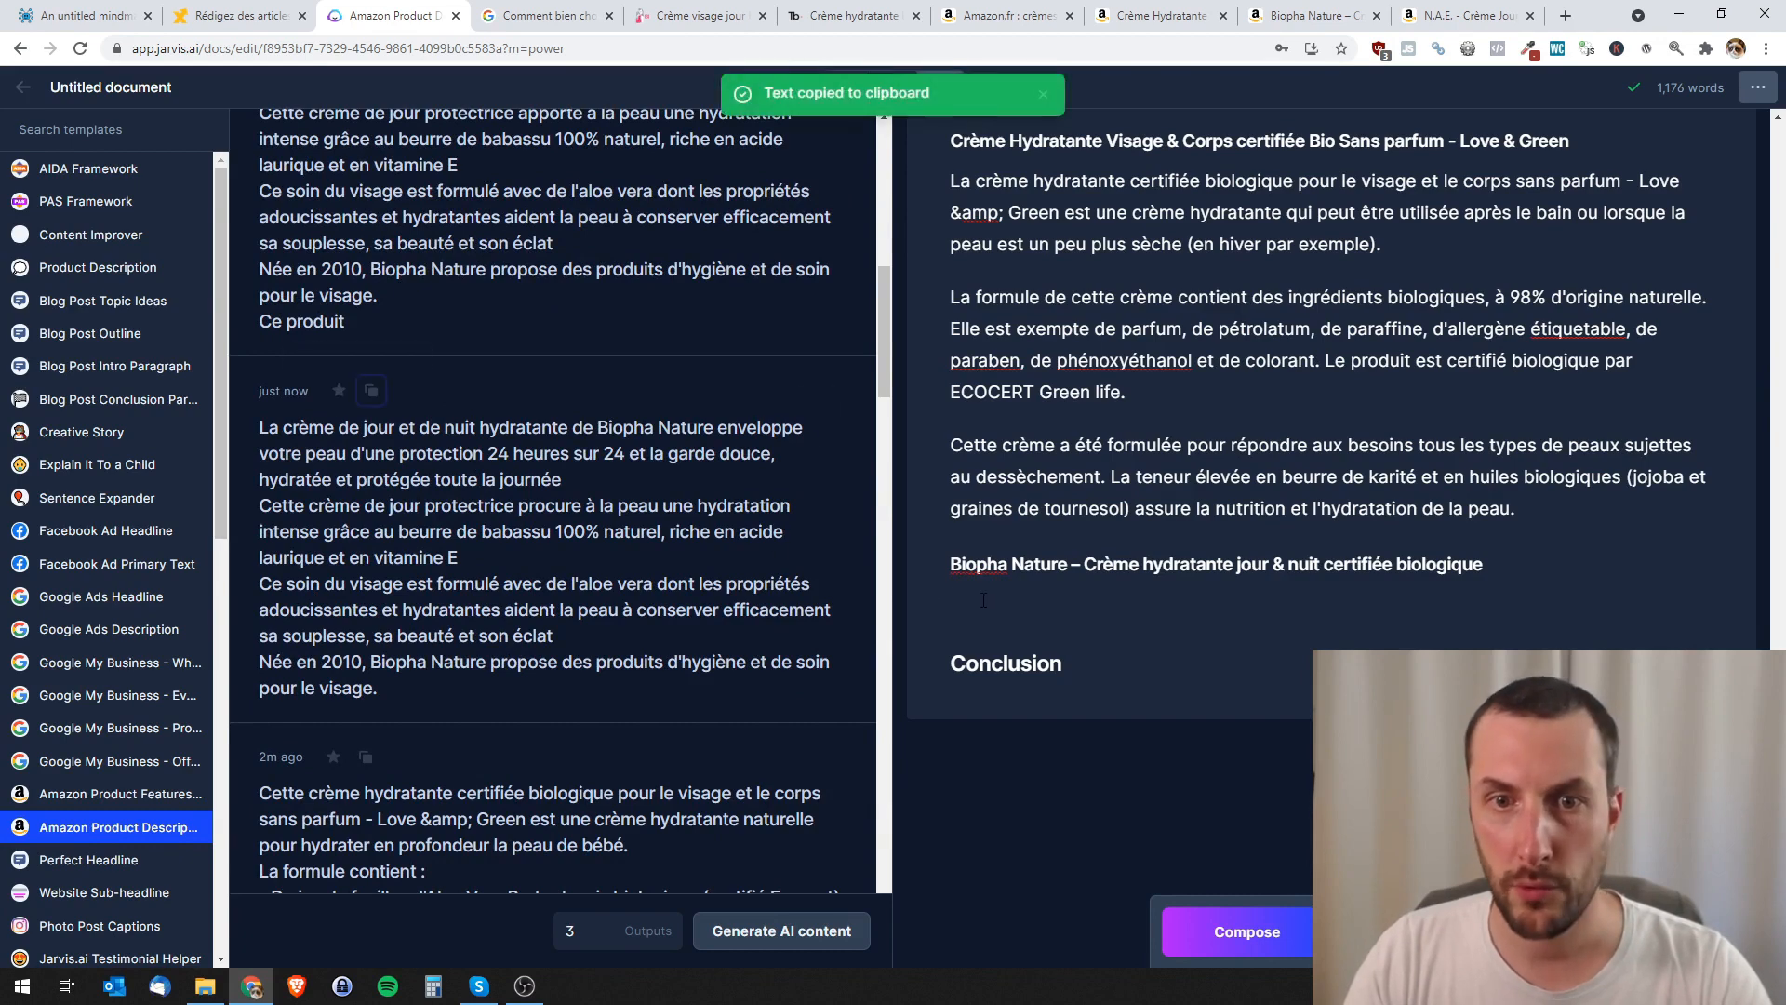
{"action": "key", "text": "ctrl+v"}
{"action": "scroll", "coordinate": [1070, 577], "scroll_direction": "down", "scroll_amount": 4}
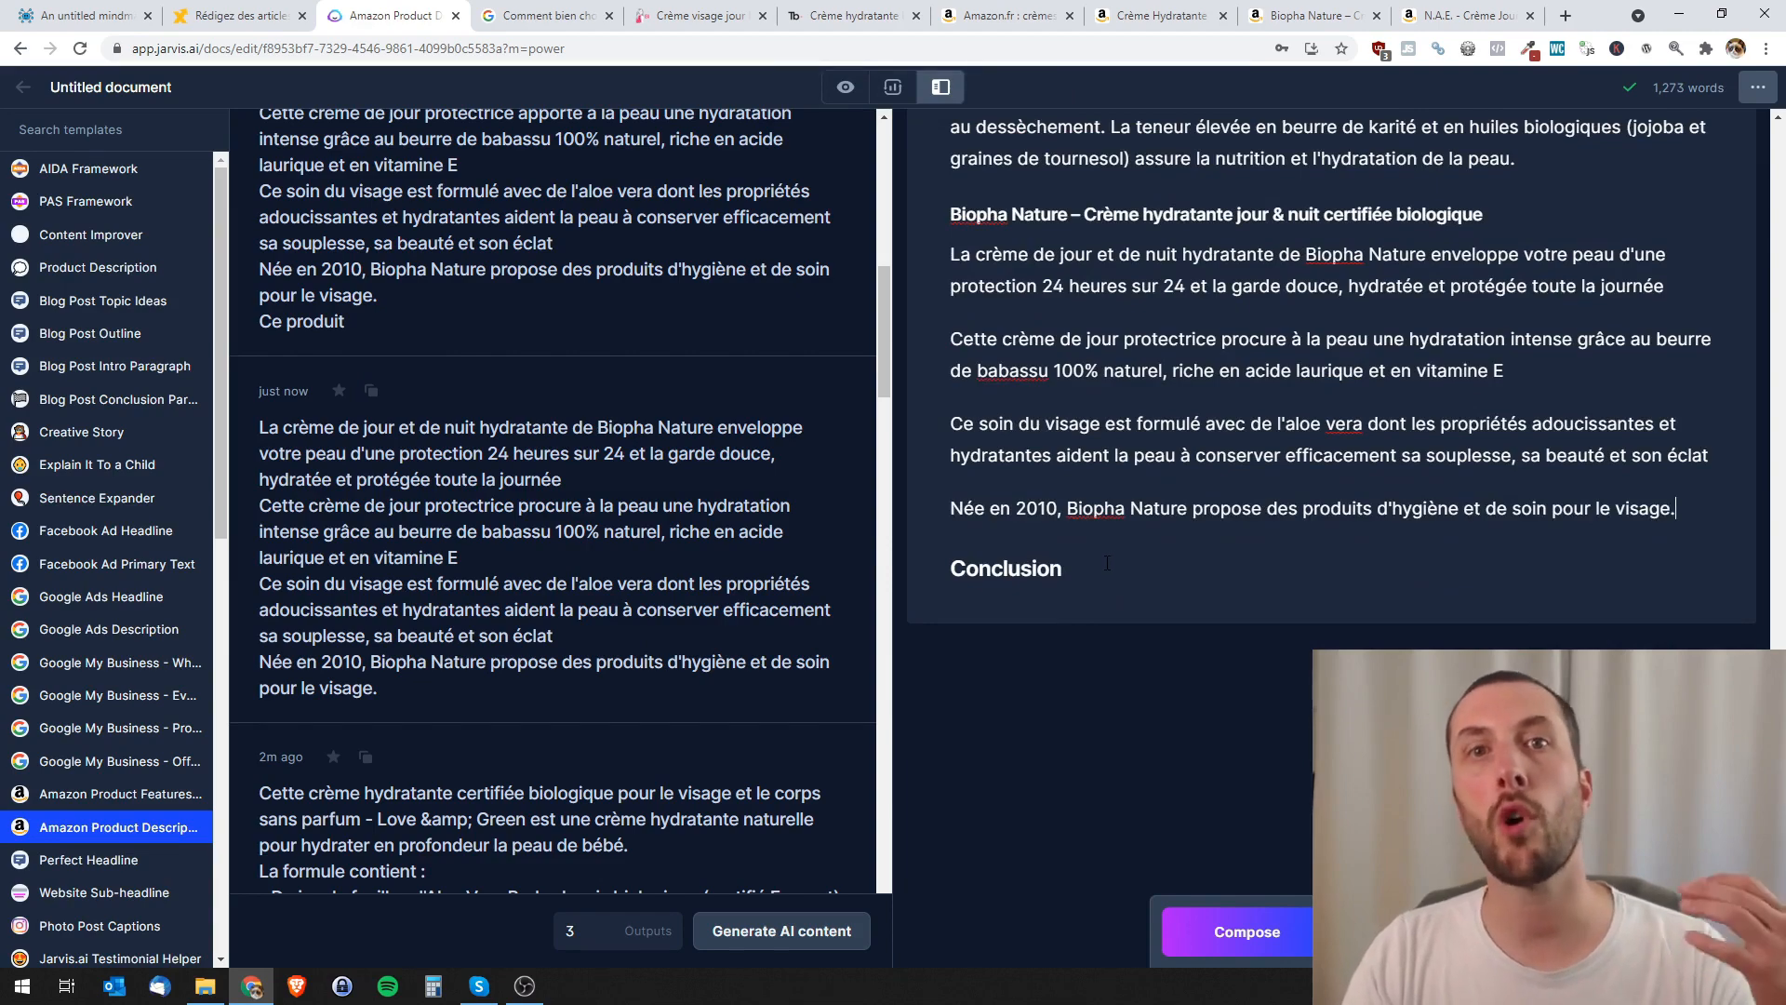
{"action": "scroll", "coordinate": [1109, 559], "scroll_direction": "up", "scroll_amount": 6}
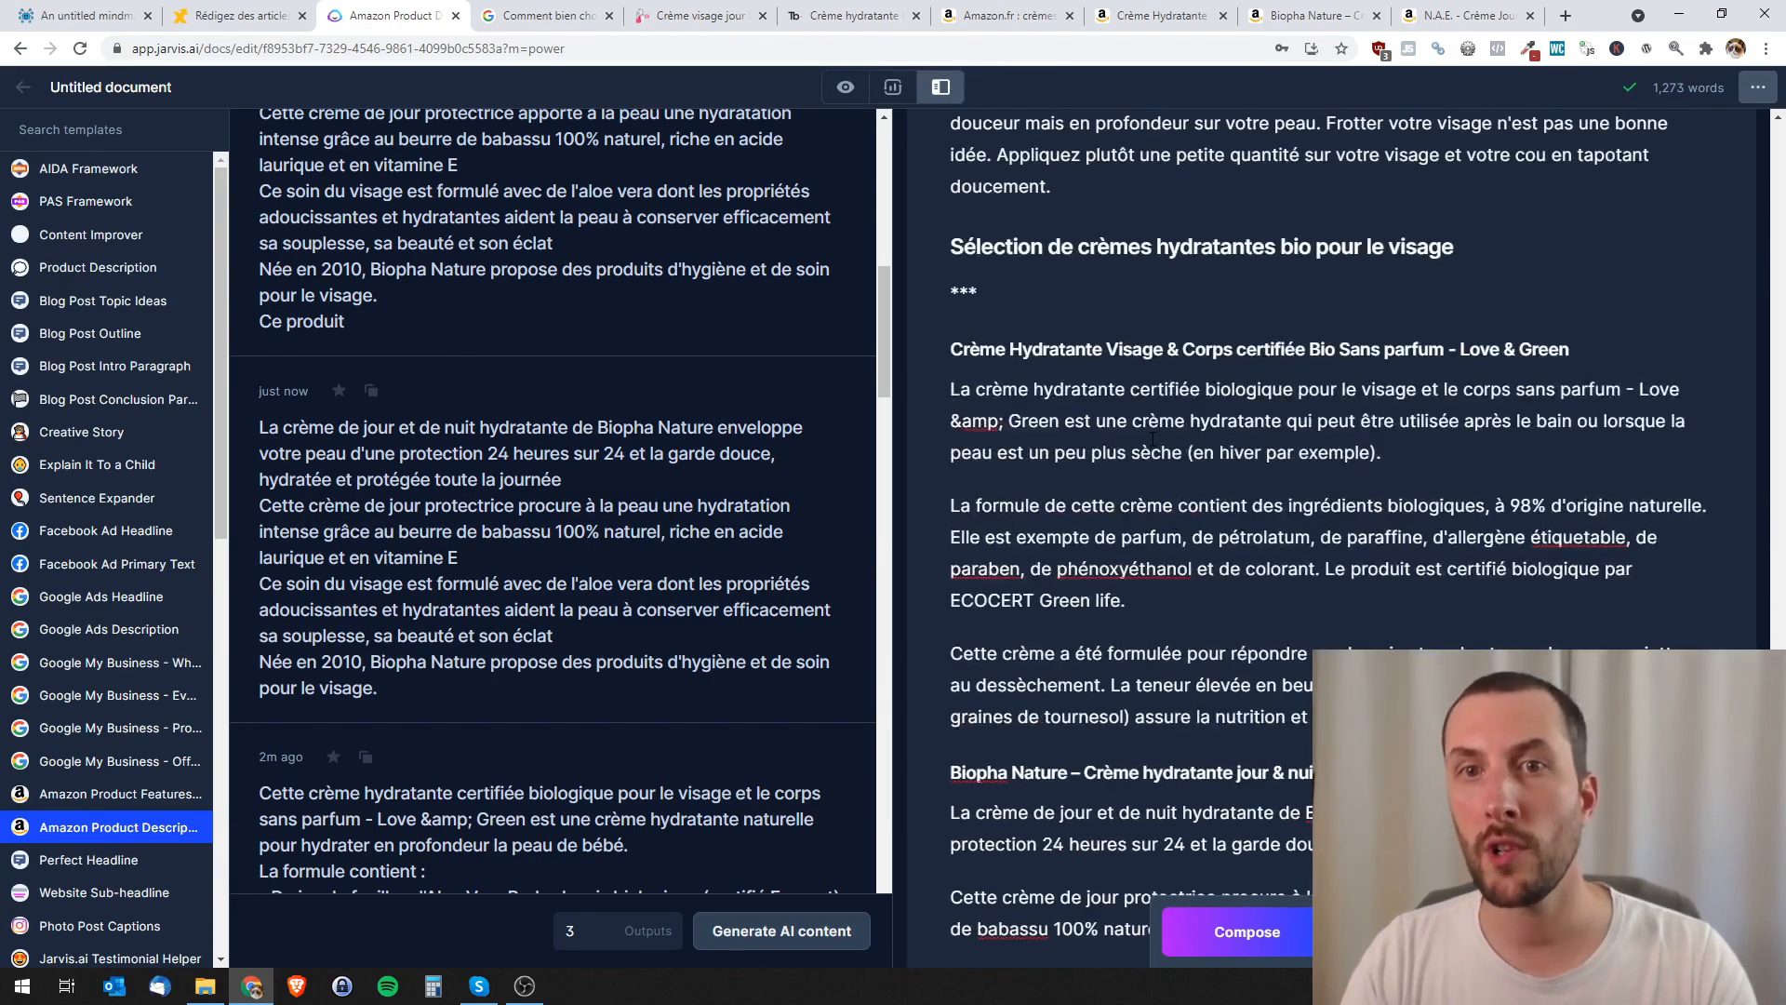
{"action": "scroll", "coordinate": [1170, 462], "scroll_direction": "down", "scroll_amount": 2}
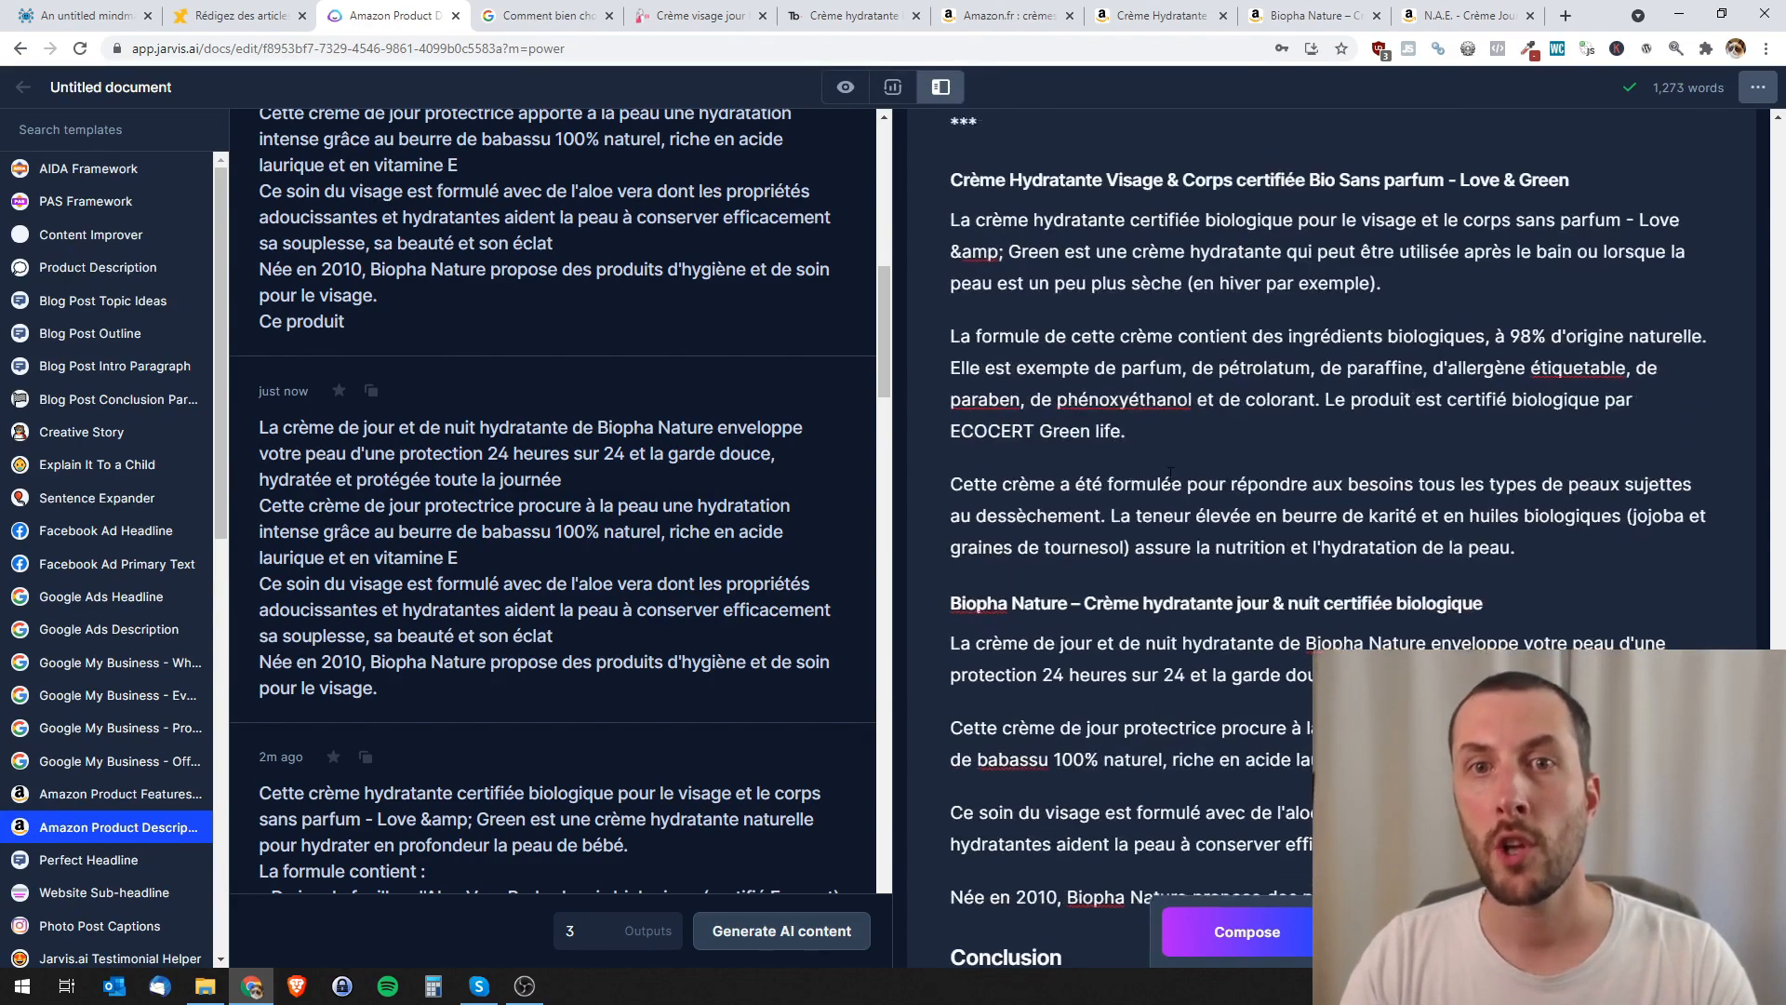
{"action": "scroll", "coordinate": [1170, 472], "scroll_direction": "up", "scroll_amount": 2}
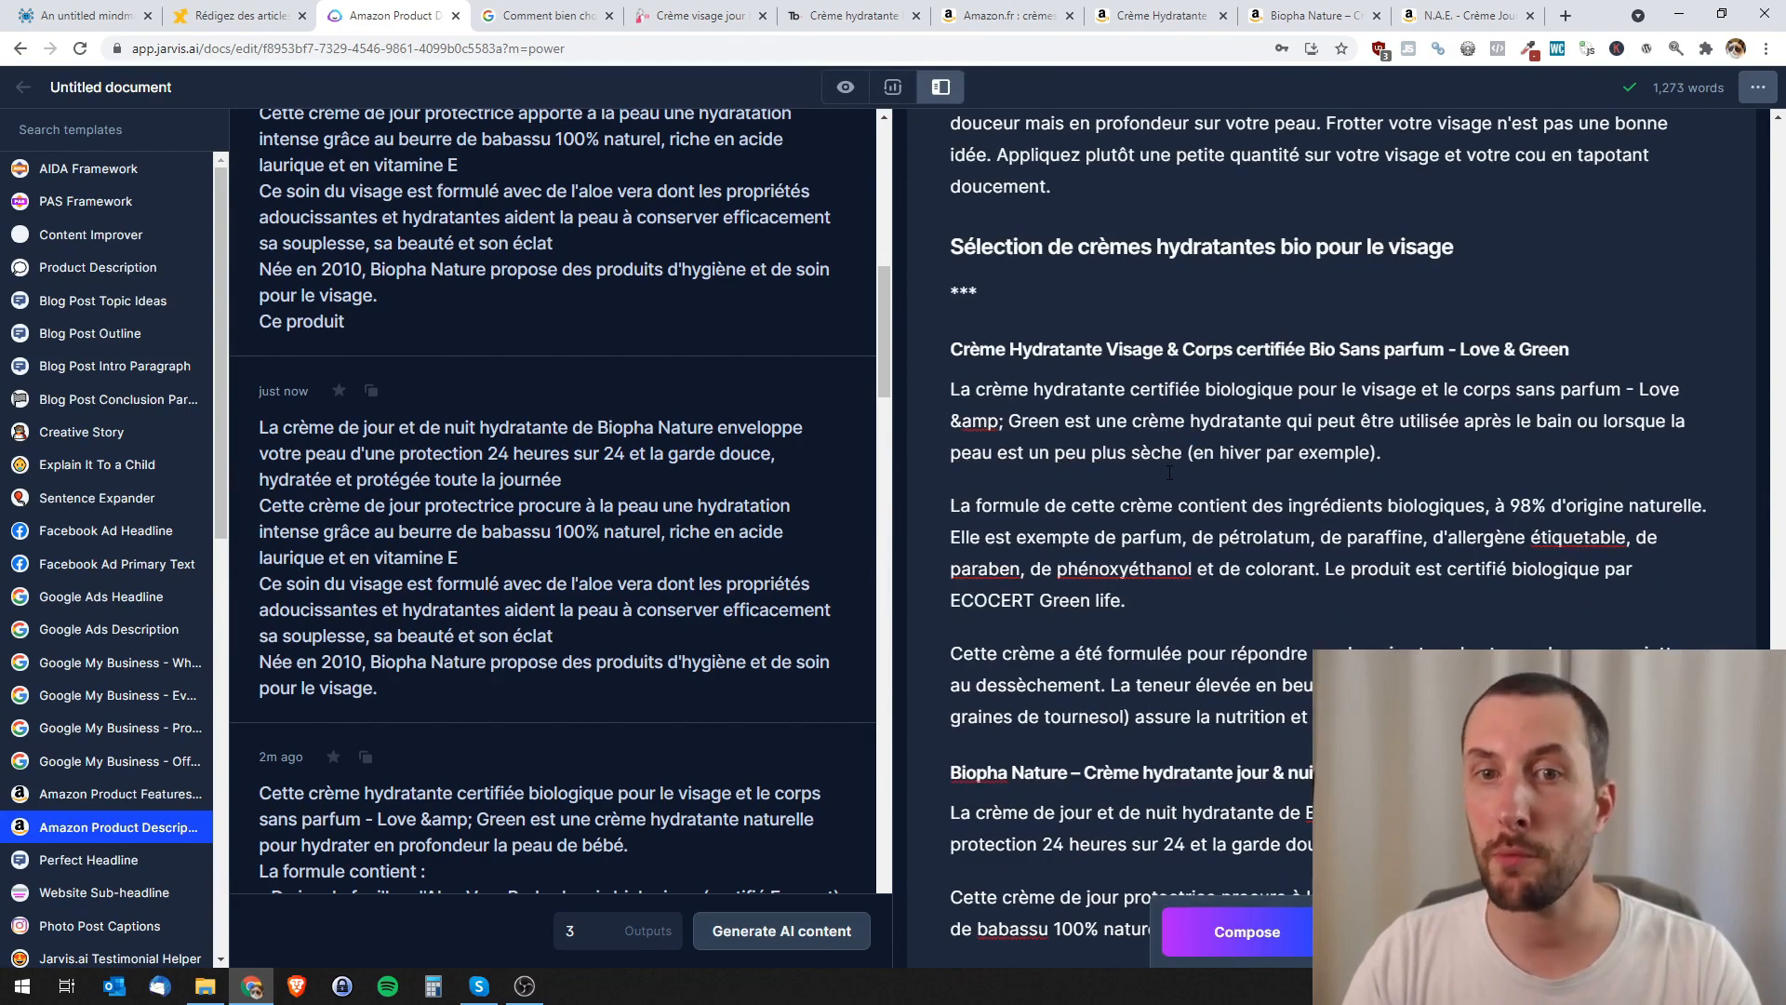
{"action": "scroll", "coordinate": [1139, 610], "scroll_direction": "down", "scroll_amount": 5}
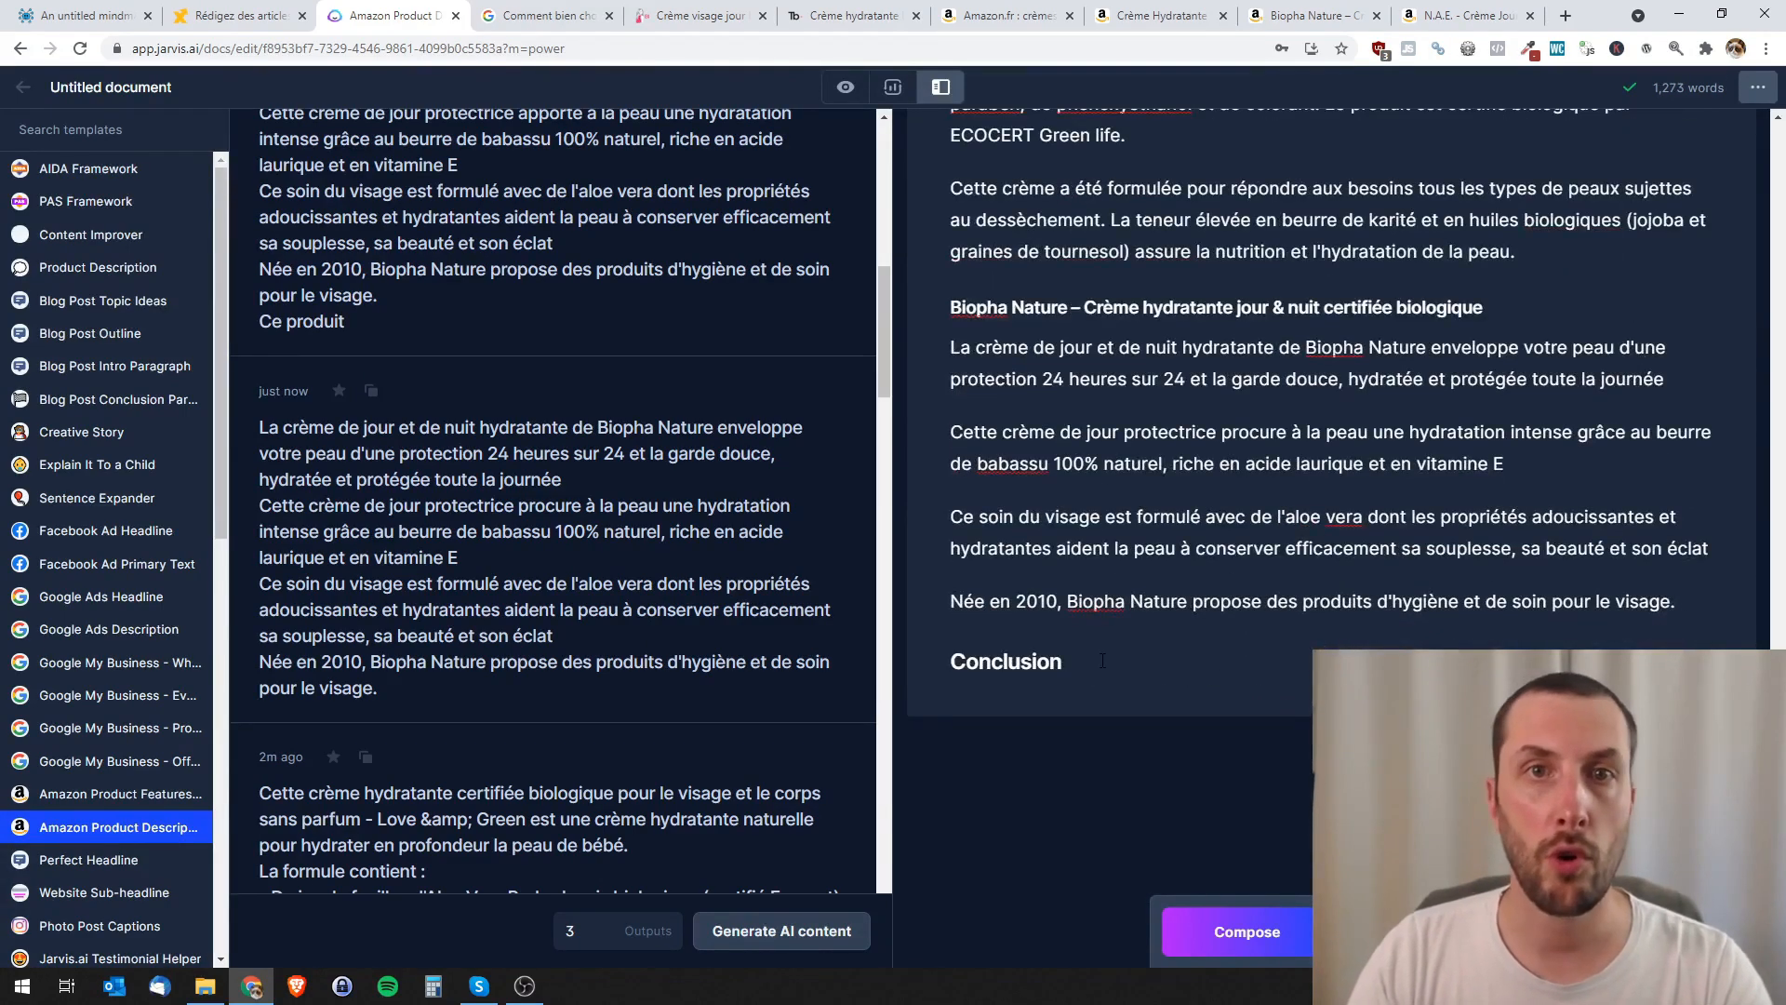
{"action": "scroll", "coordinate": [1168, 446], "scroll_direction": "up", "scroll_amount": 2}
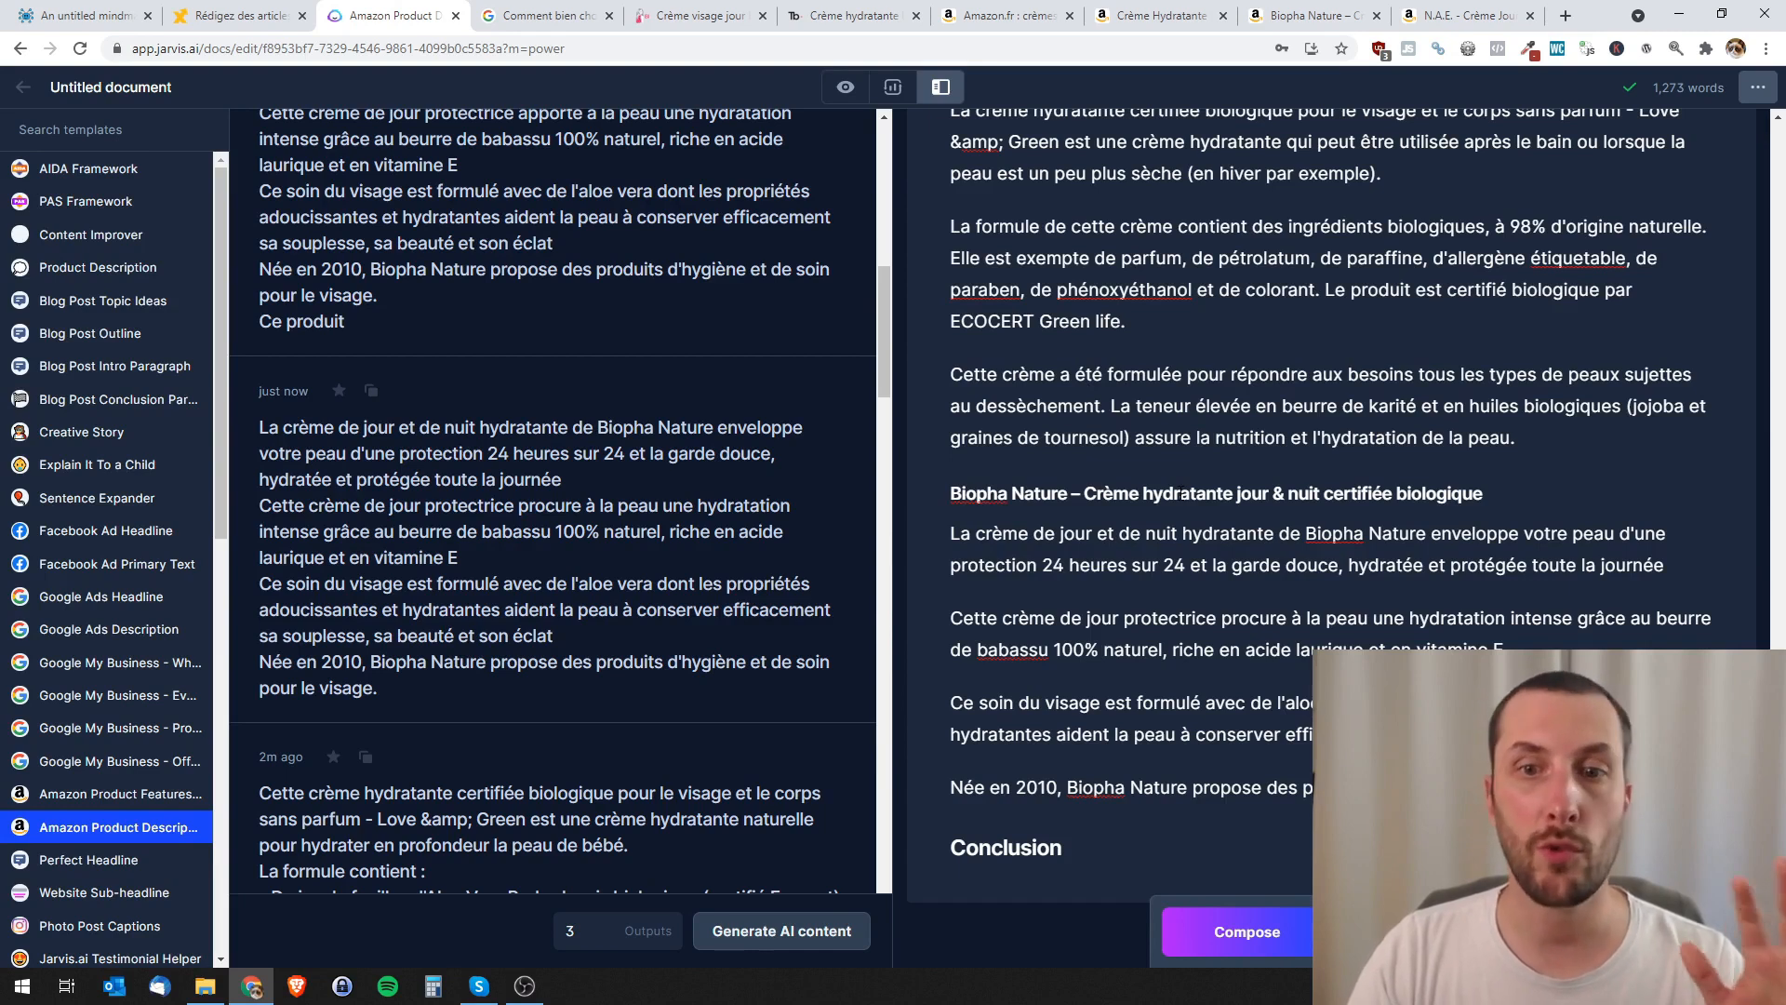
- Add a "***" separator line after the Biopha Nature description, just before the Conclusion heading
{"action": "scroll", "coordinate": [1215, 554], "scroll_direction": "down", "scroll_amount": 2}
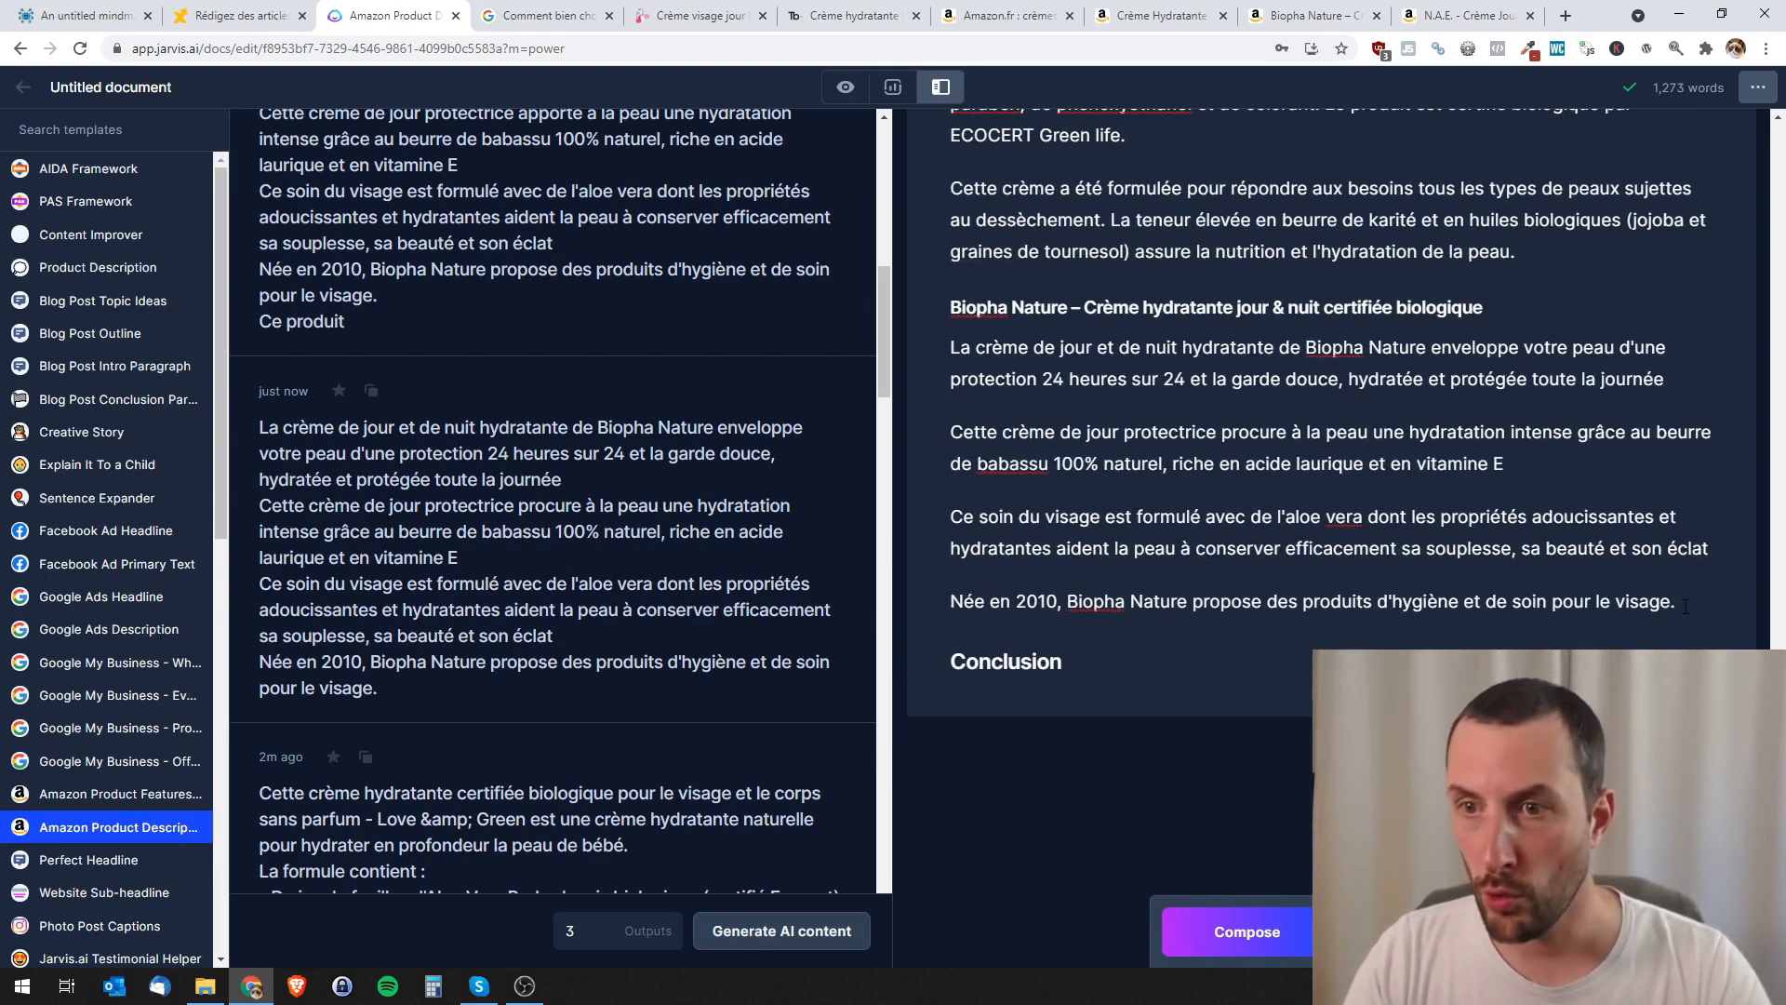
{"action": "key", "text": "Return"}
{"action": "type", "text": "***"}
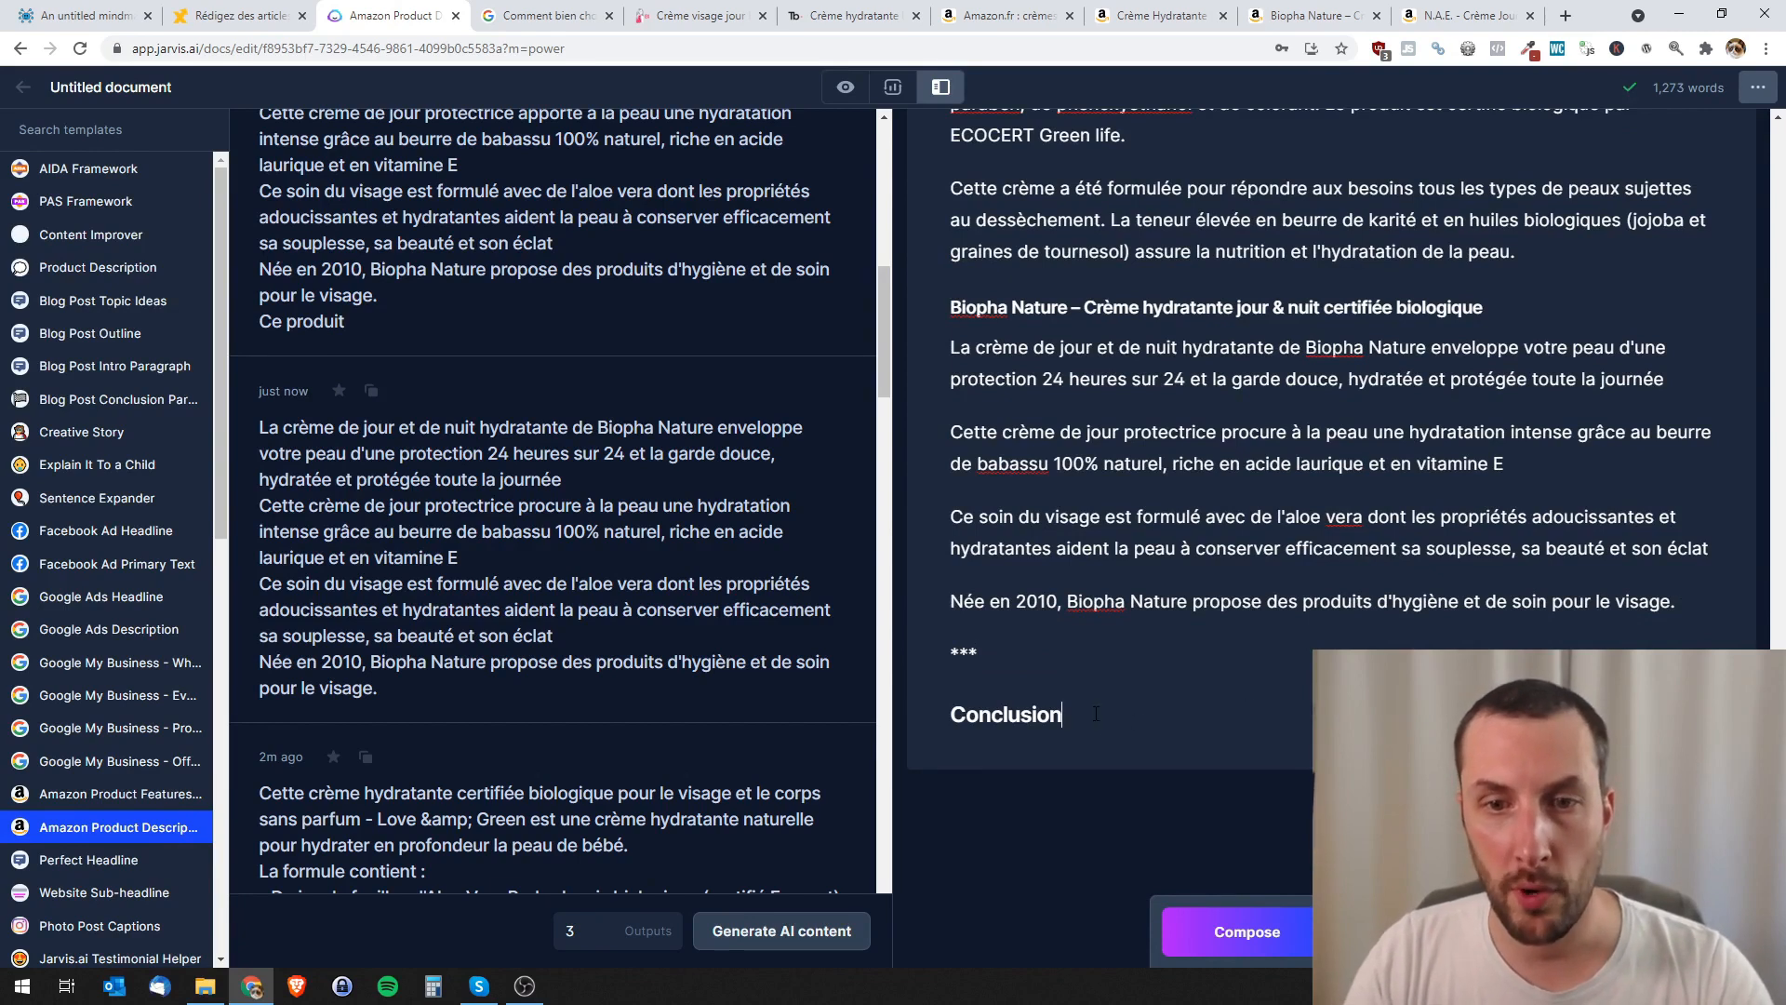
- Under Conclusion, write the instruction "Rediger une conclusion a cet article en rappelant pourquoi il est important d'utiliser une crème qui soit bio"
{"action": "key", "text": "Return"}
{"action": "scroll", "coordinate": [1091, 713], "scroll_direction": "down", "scroll_amount": 2}
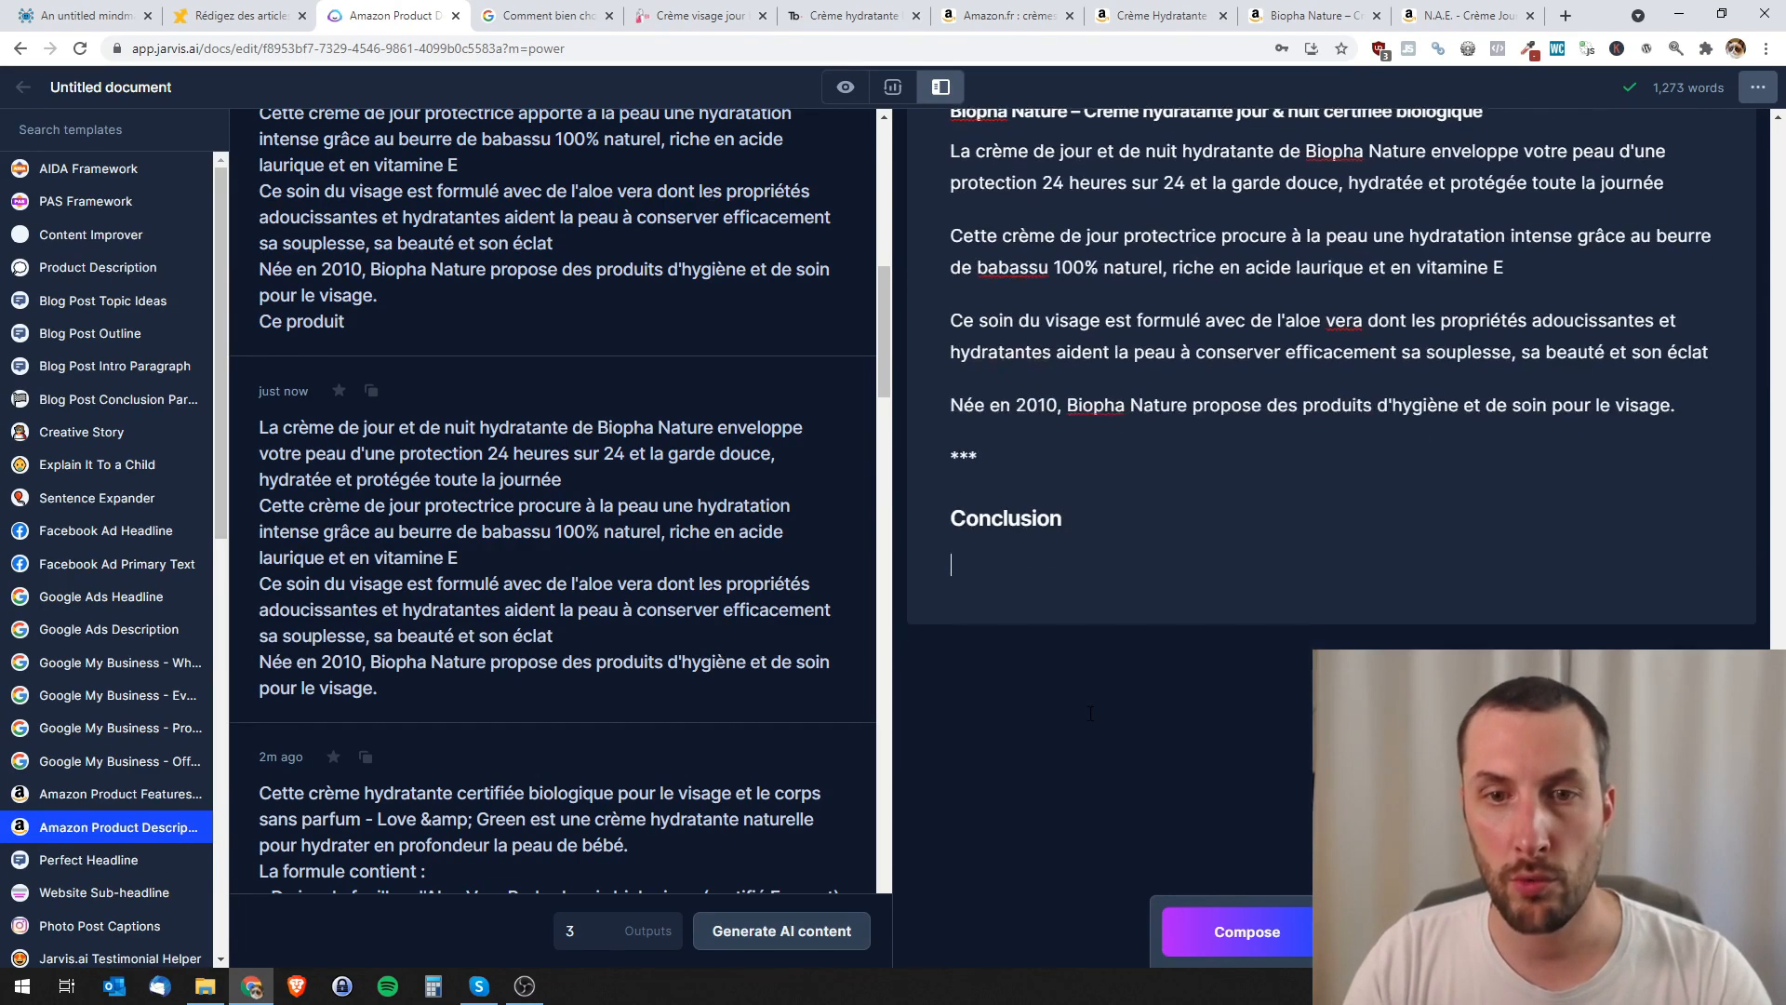
{"action": "type", "text": "Re"}
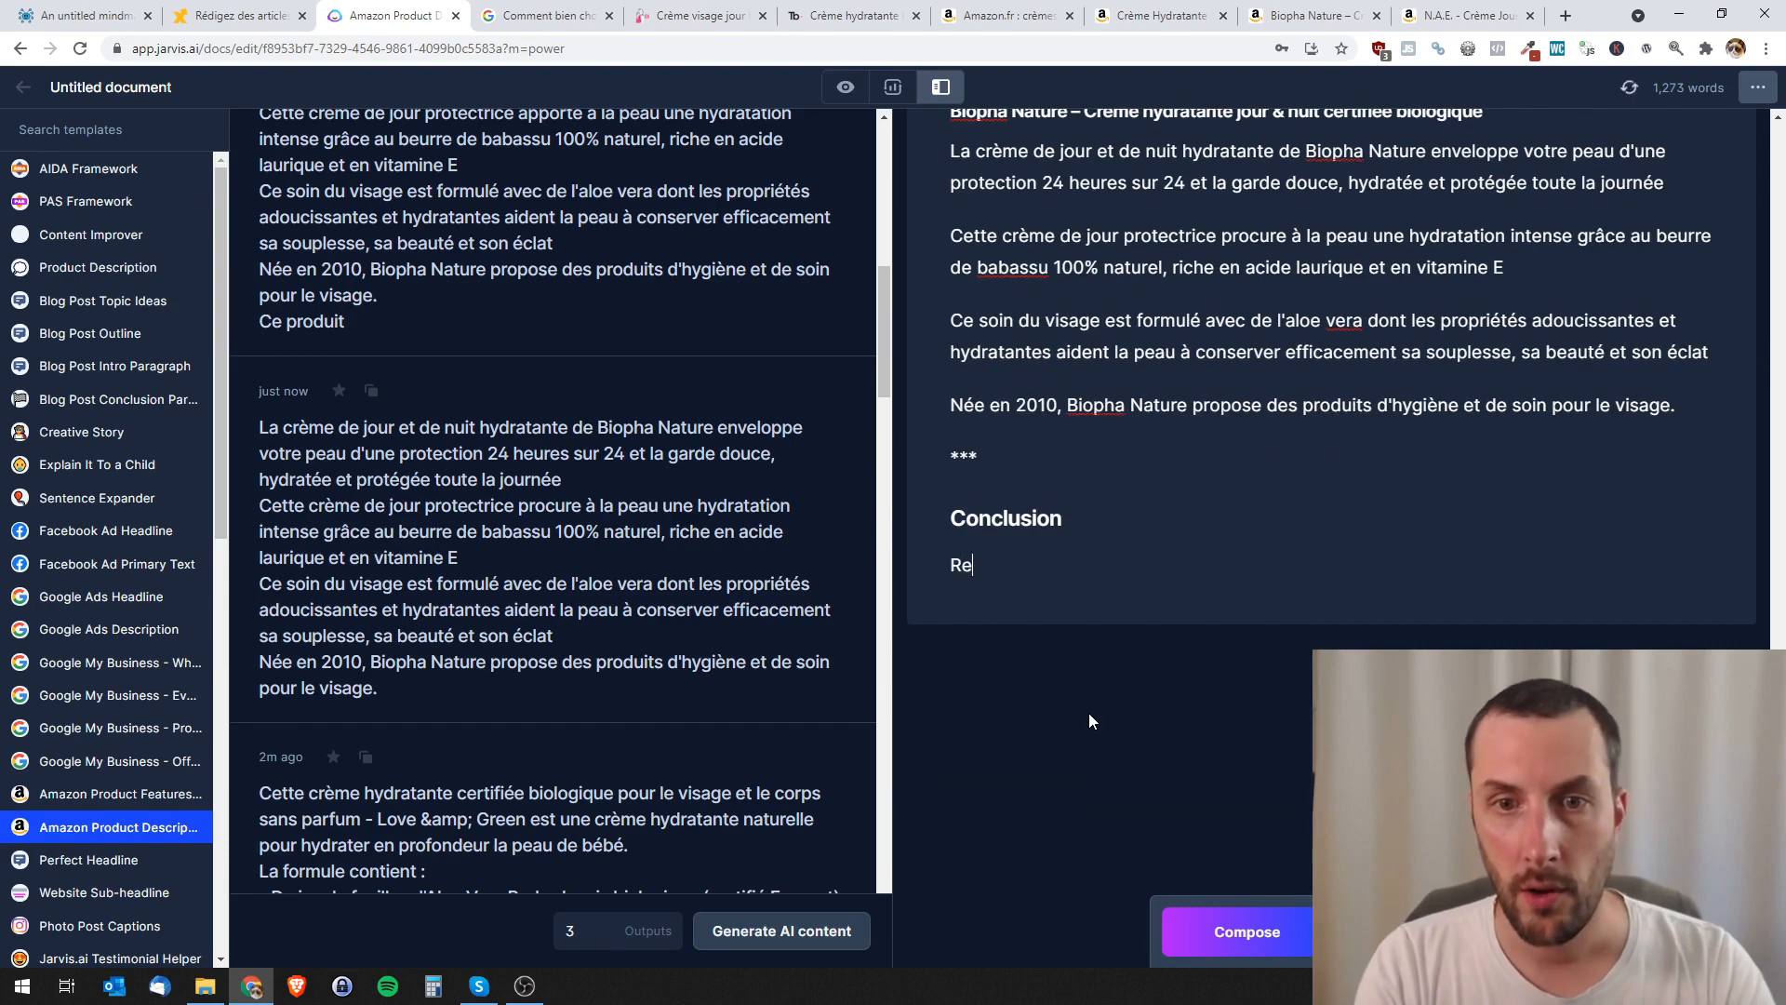
{"action": "type", "text": "diger une concl"}
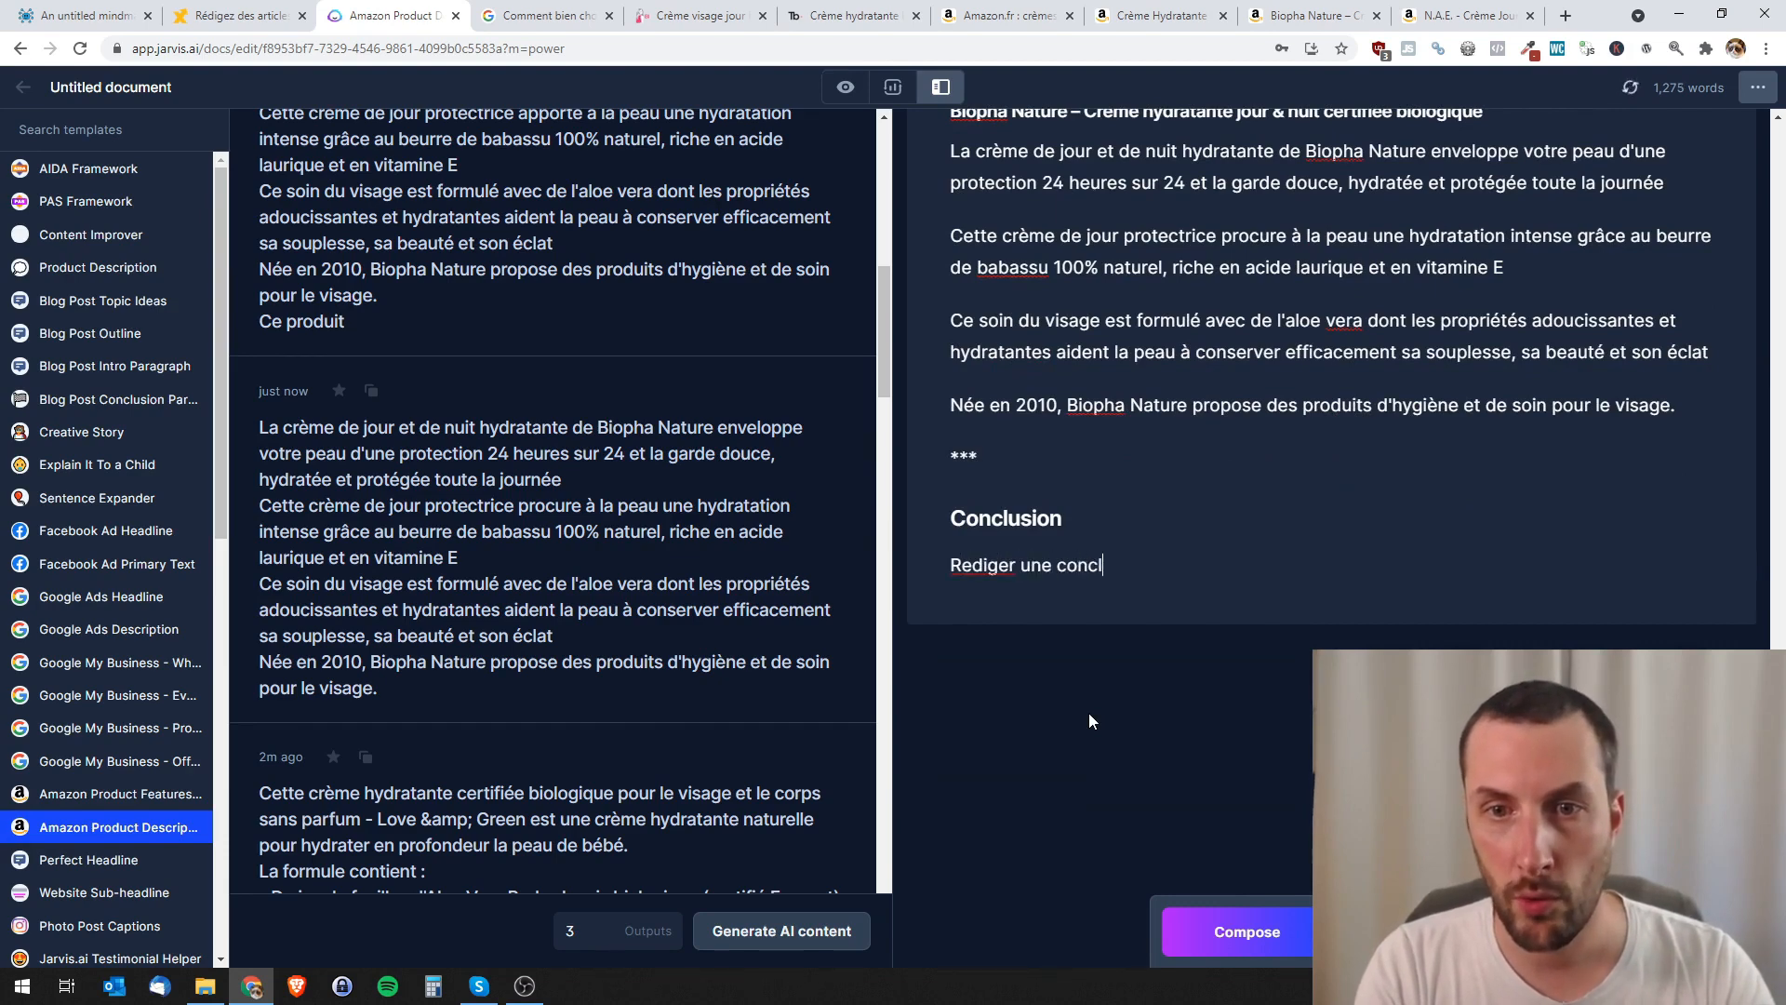
{"action": "type", "text": "usion a cet a"}
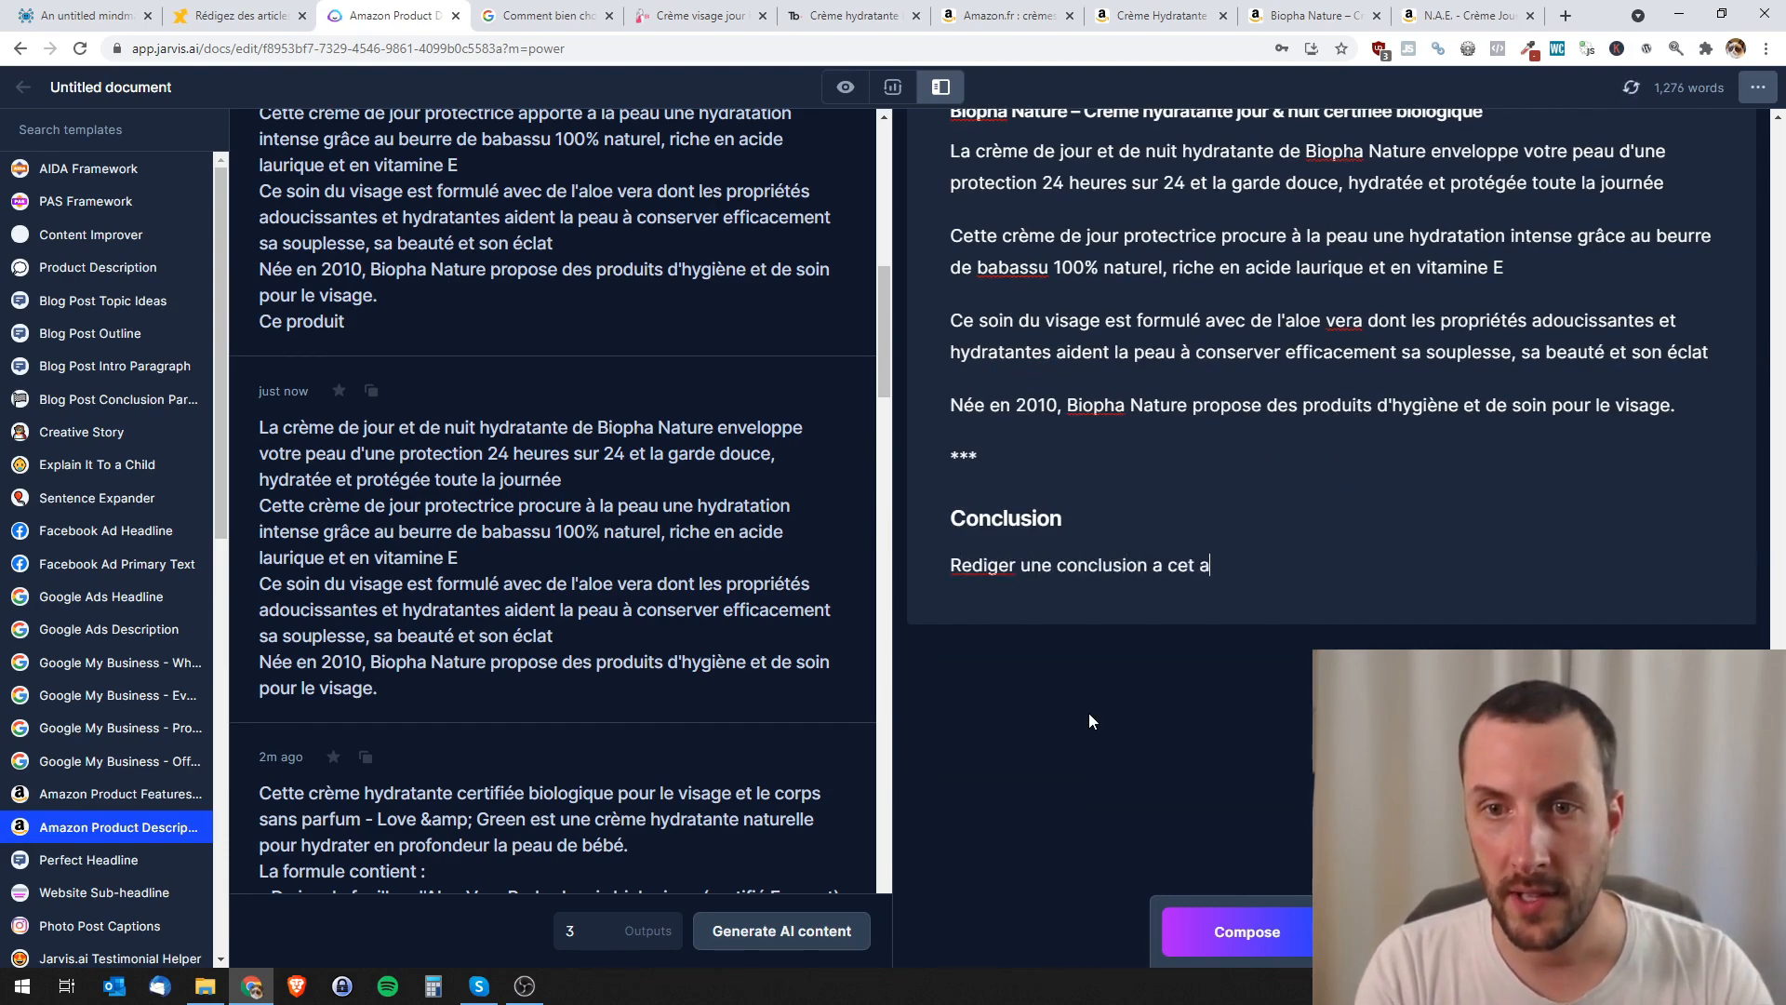
{"action": "type", "text": "rticle en"}
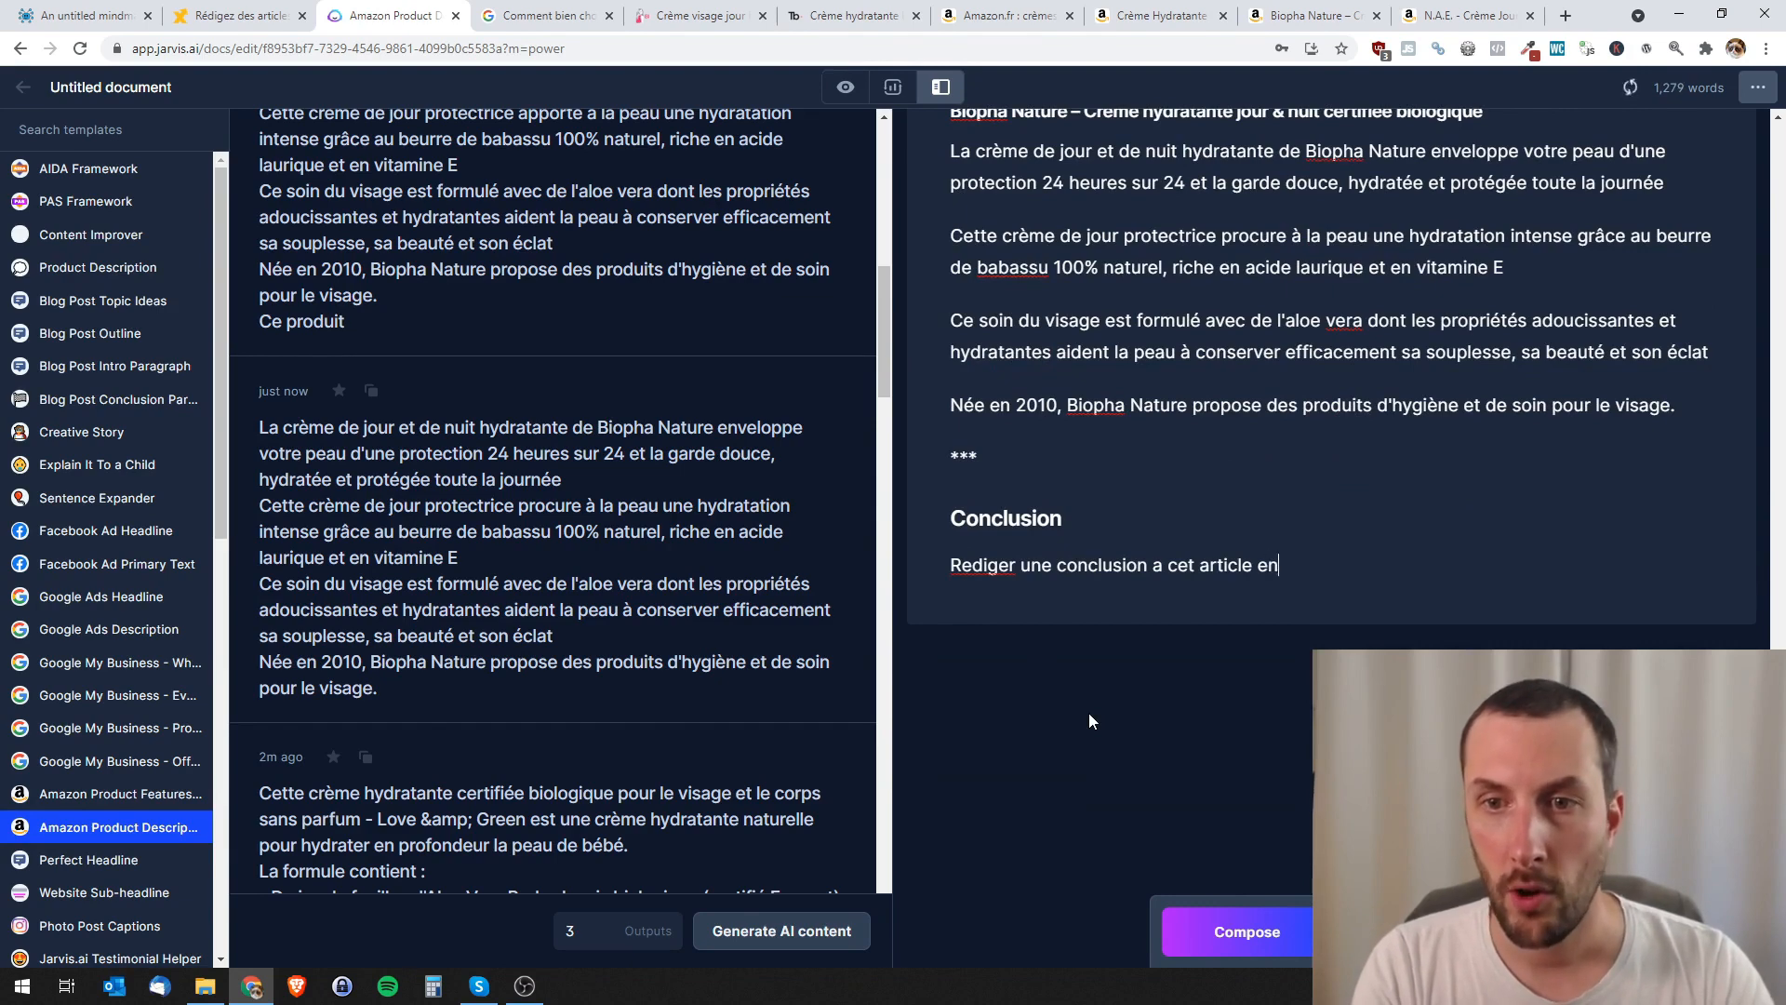
{"action": "type", "text": " rappelant p"}
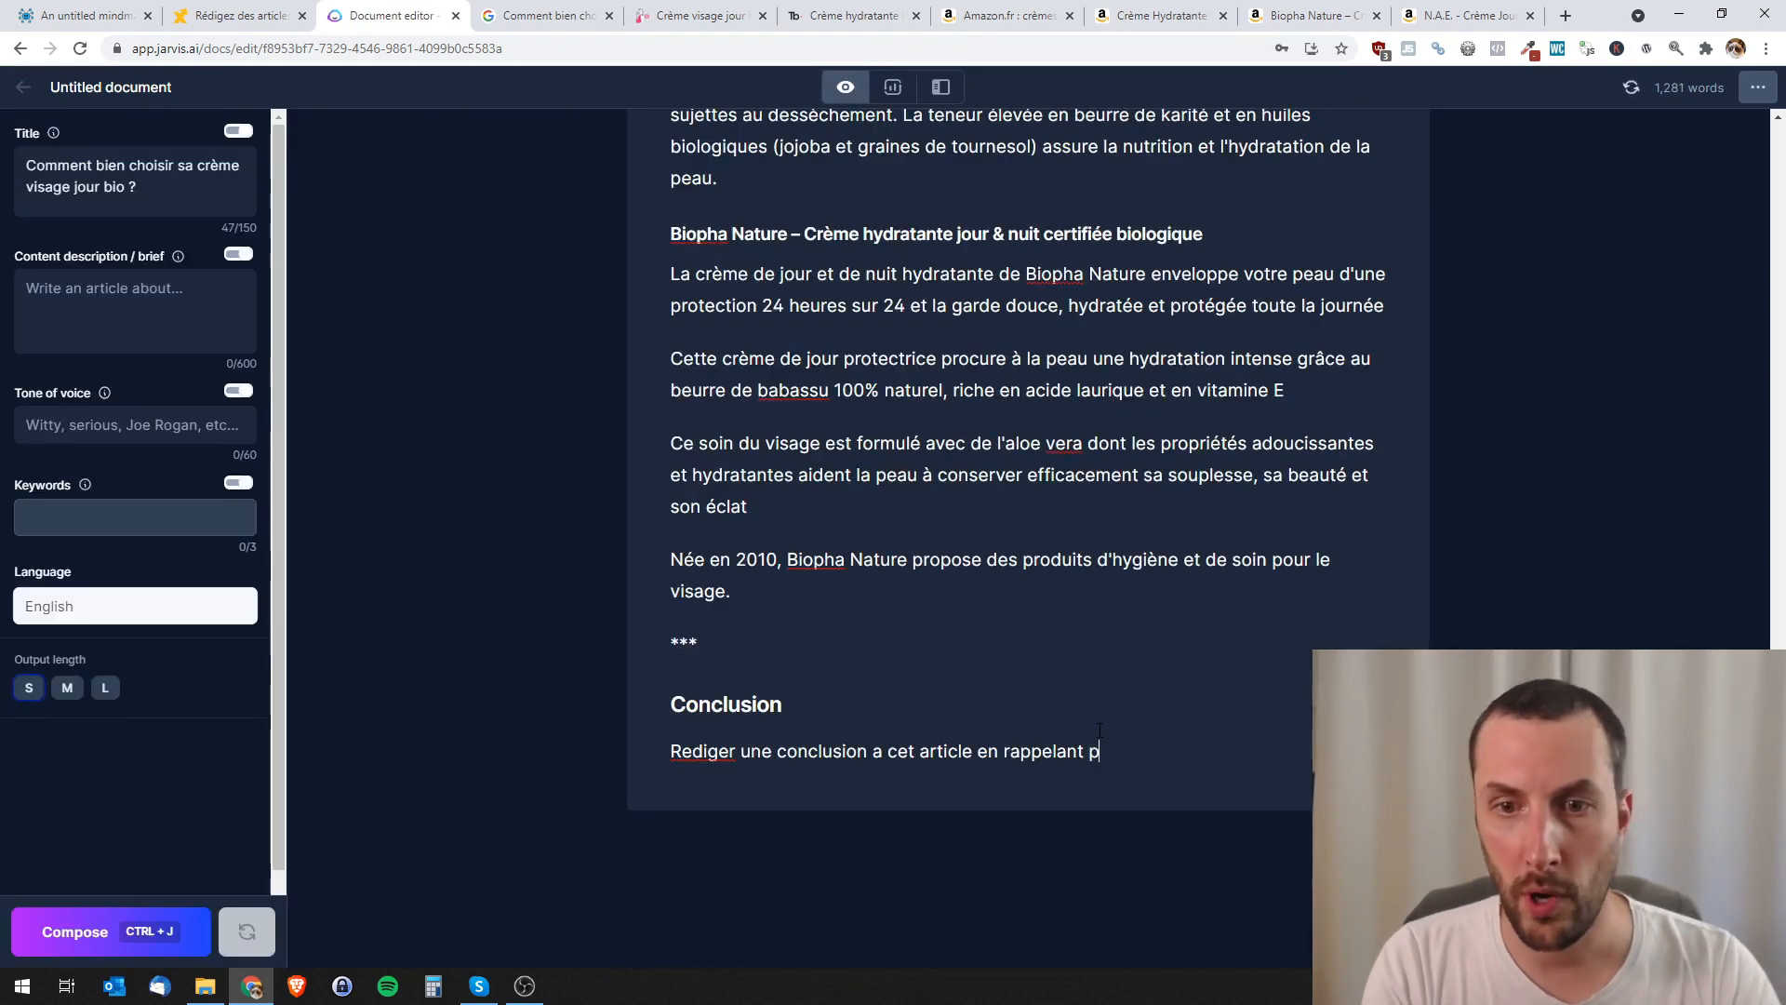
{"action": "type", "text": "ourquoi il est "}
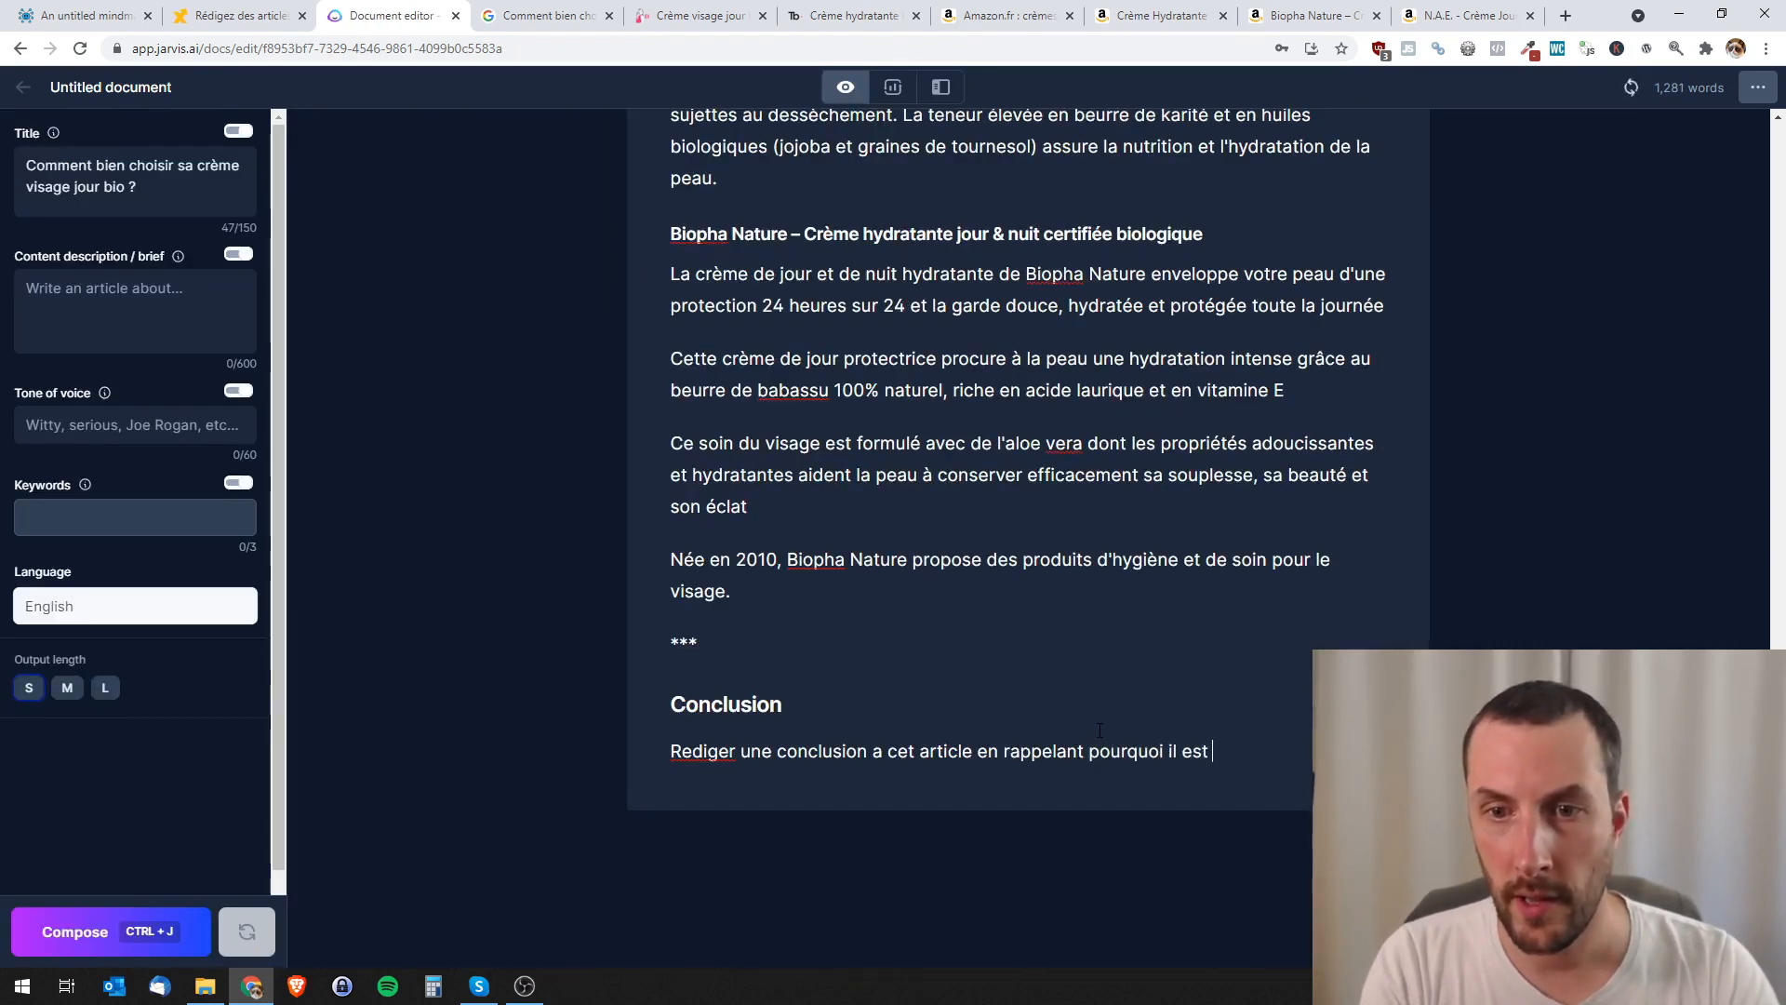
{"action": "type", "text": "important"}
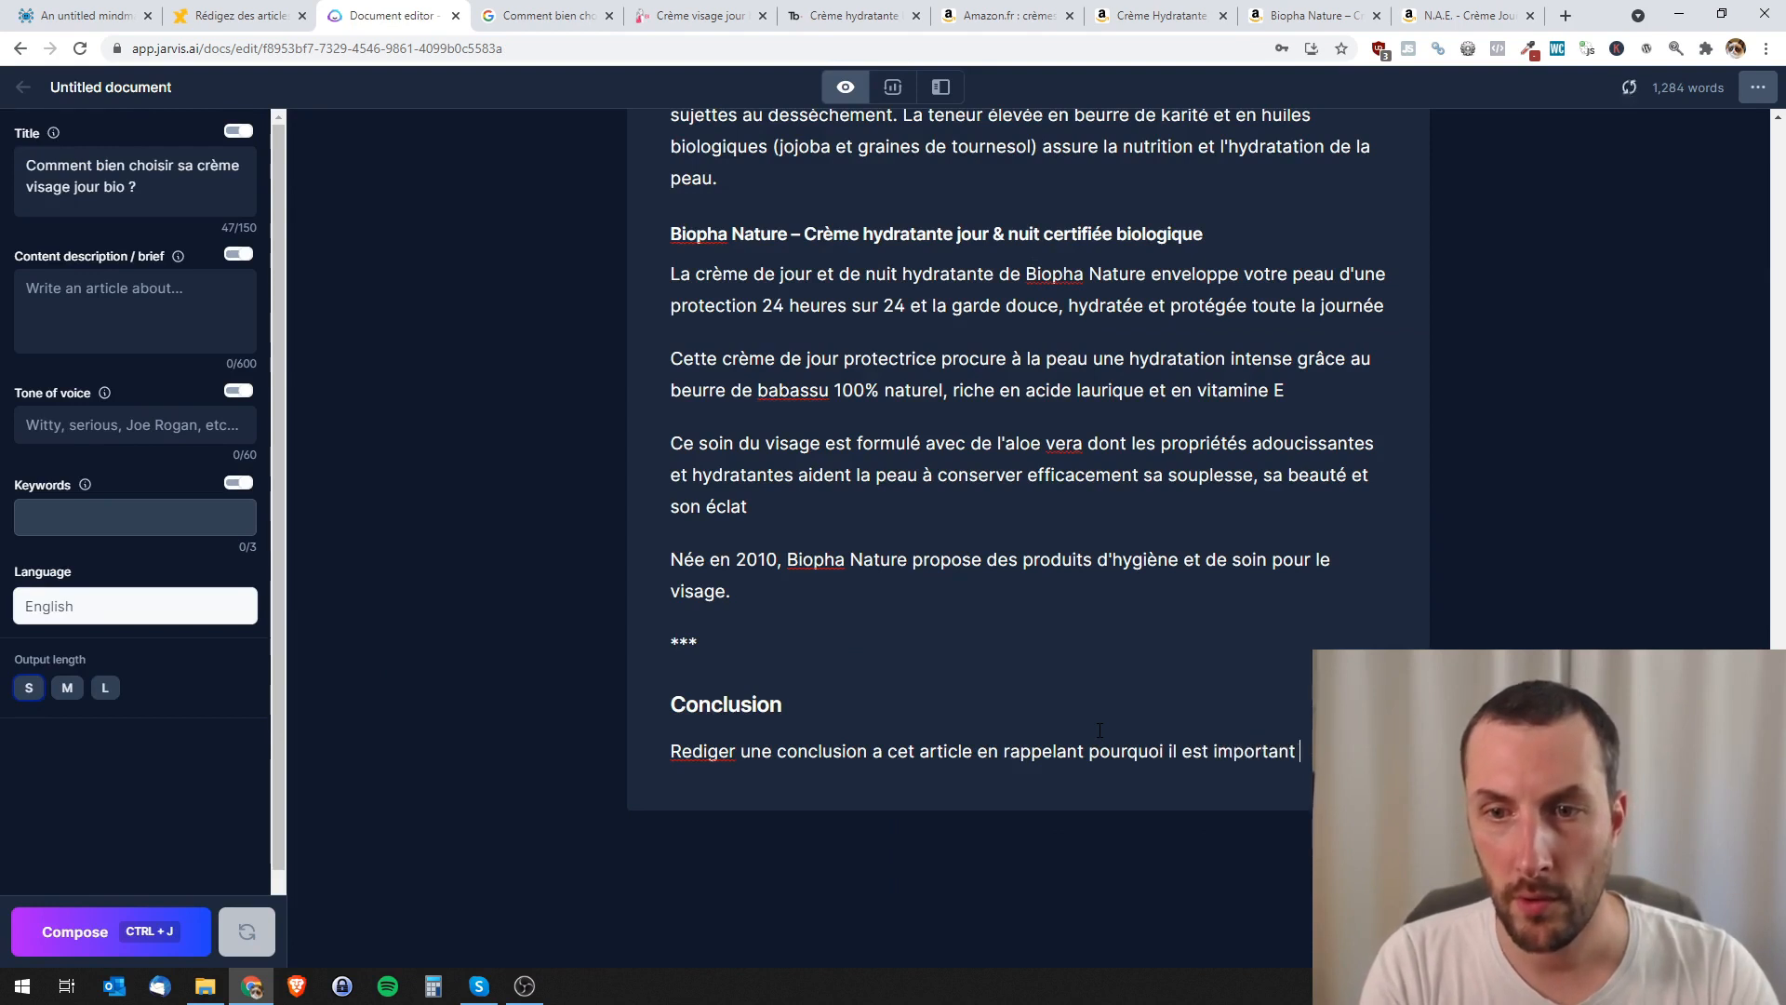
{"action": "type", "text": " d'utiliser un"}
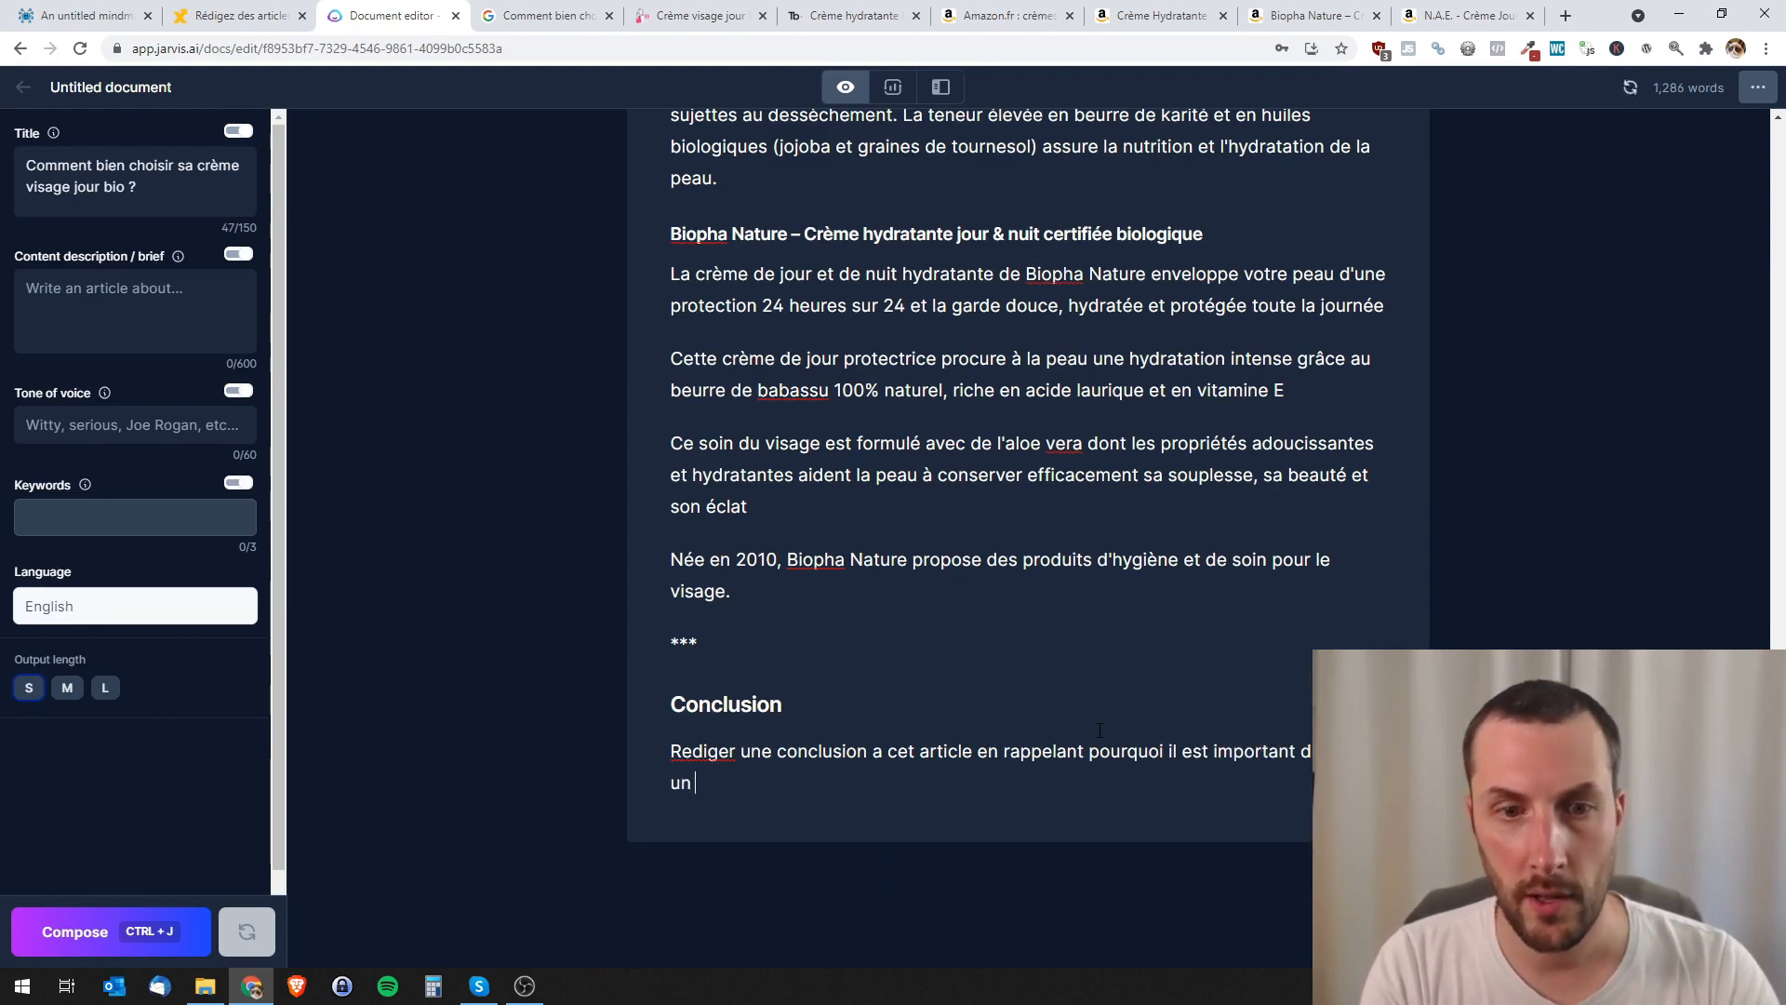
{"action": "type", "text": "e crème "}
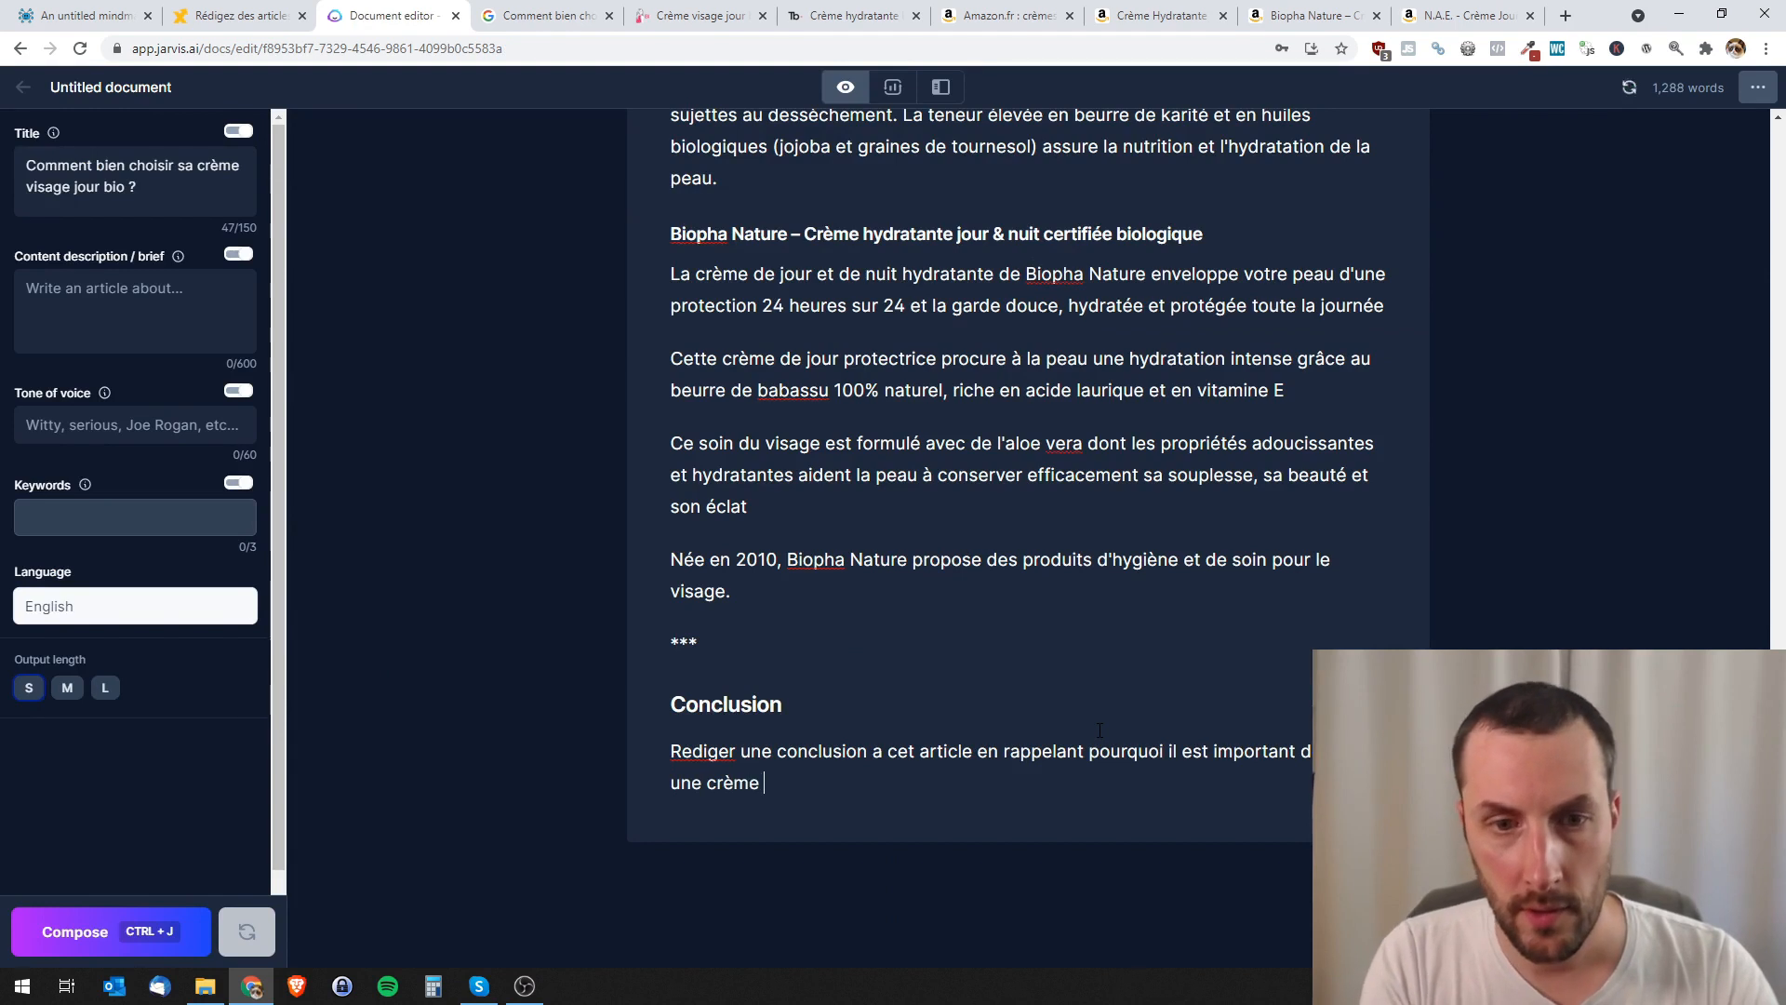
{"action": "type", "text": "qui soit bio"}
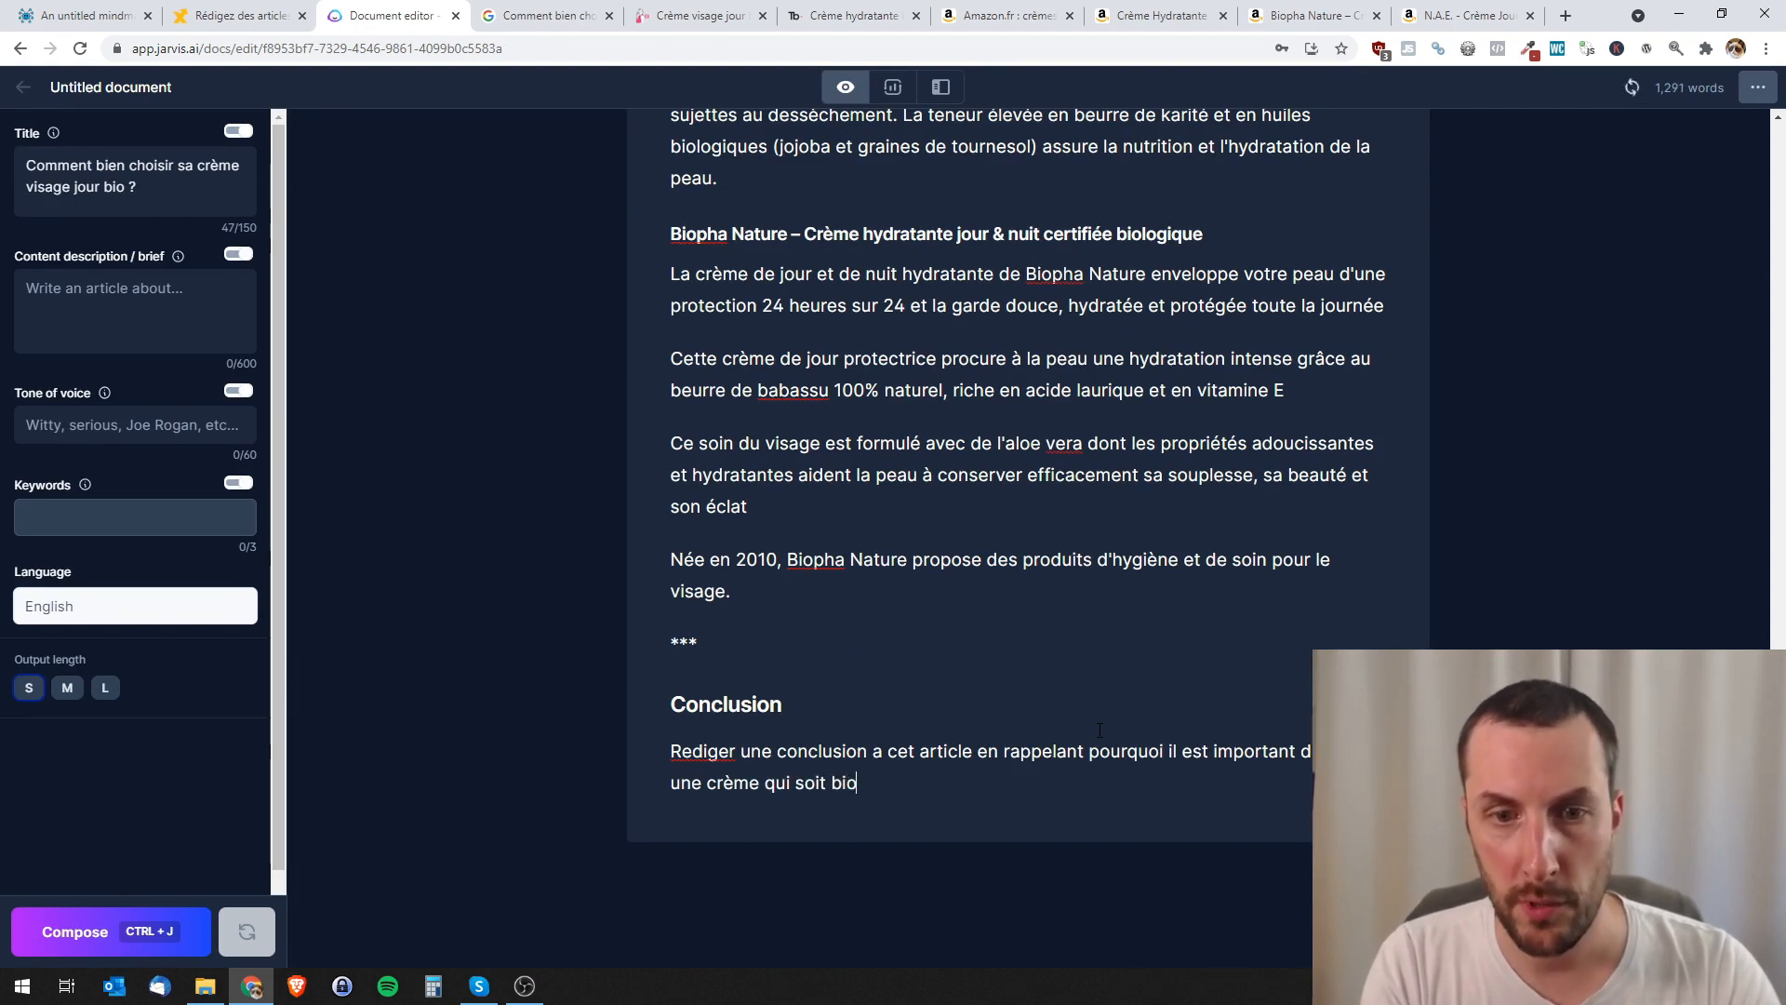
- Insert "de visage jour" after "crème" in the instruction and run it as a command to generate the conclusion paragraph
{"action": "left_click", "coordinate": [768, 784]}
{"action": "type", "text": "de visage jour"}
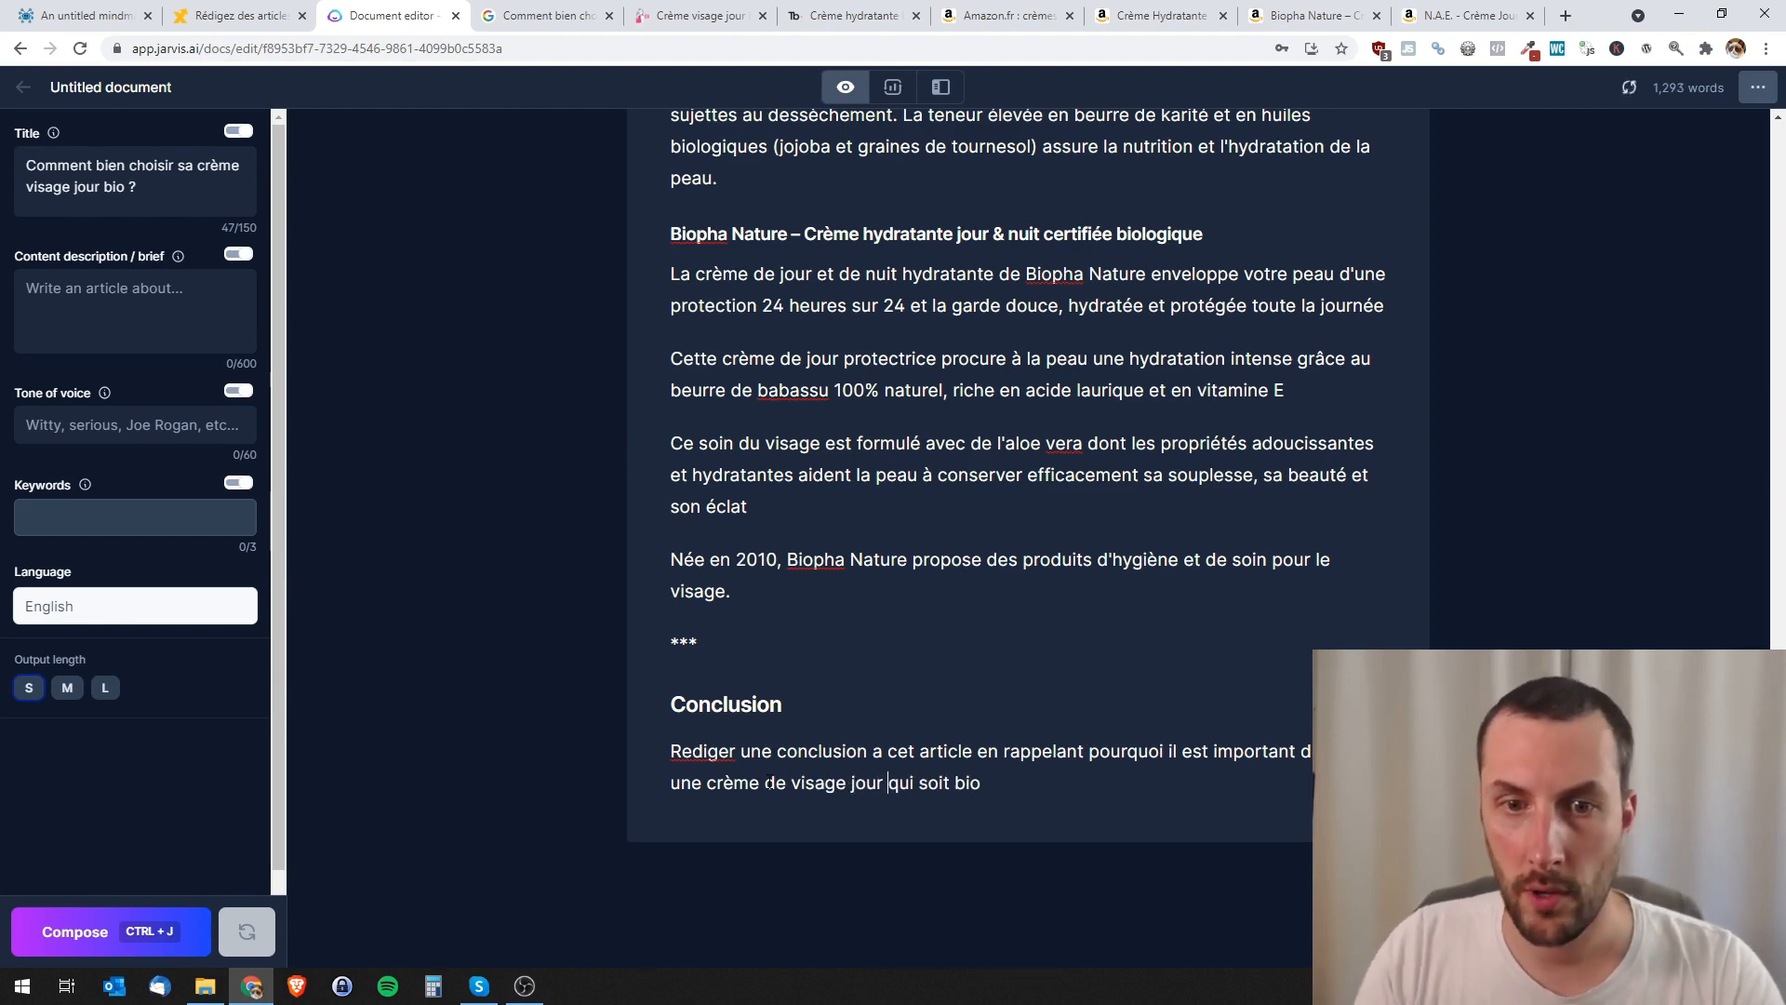
{"action": "left_click", "coordinate": [993, 773]}
{"action": "key", "text": "ctrl+Return"}
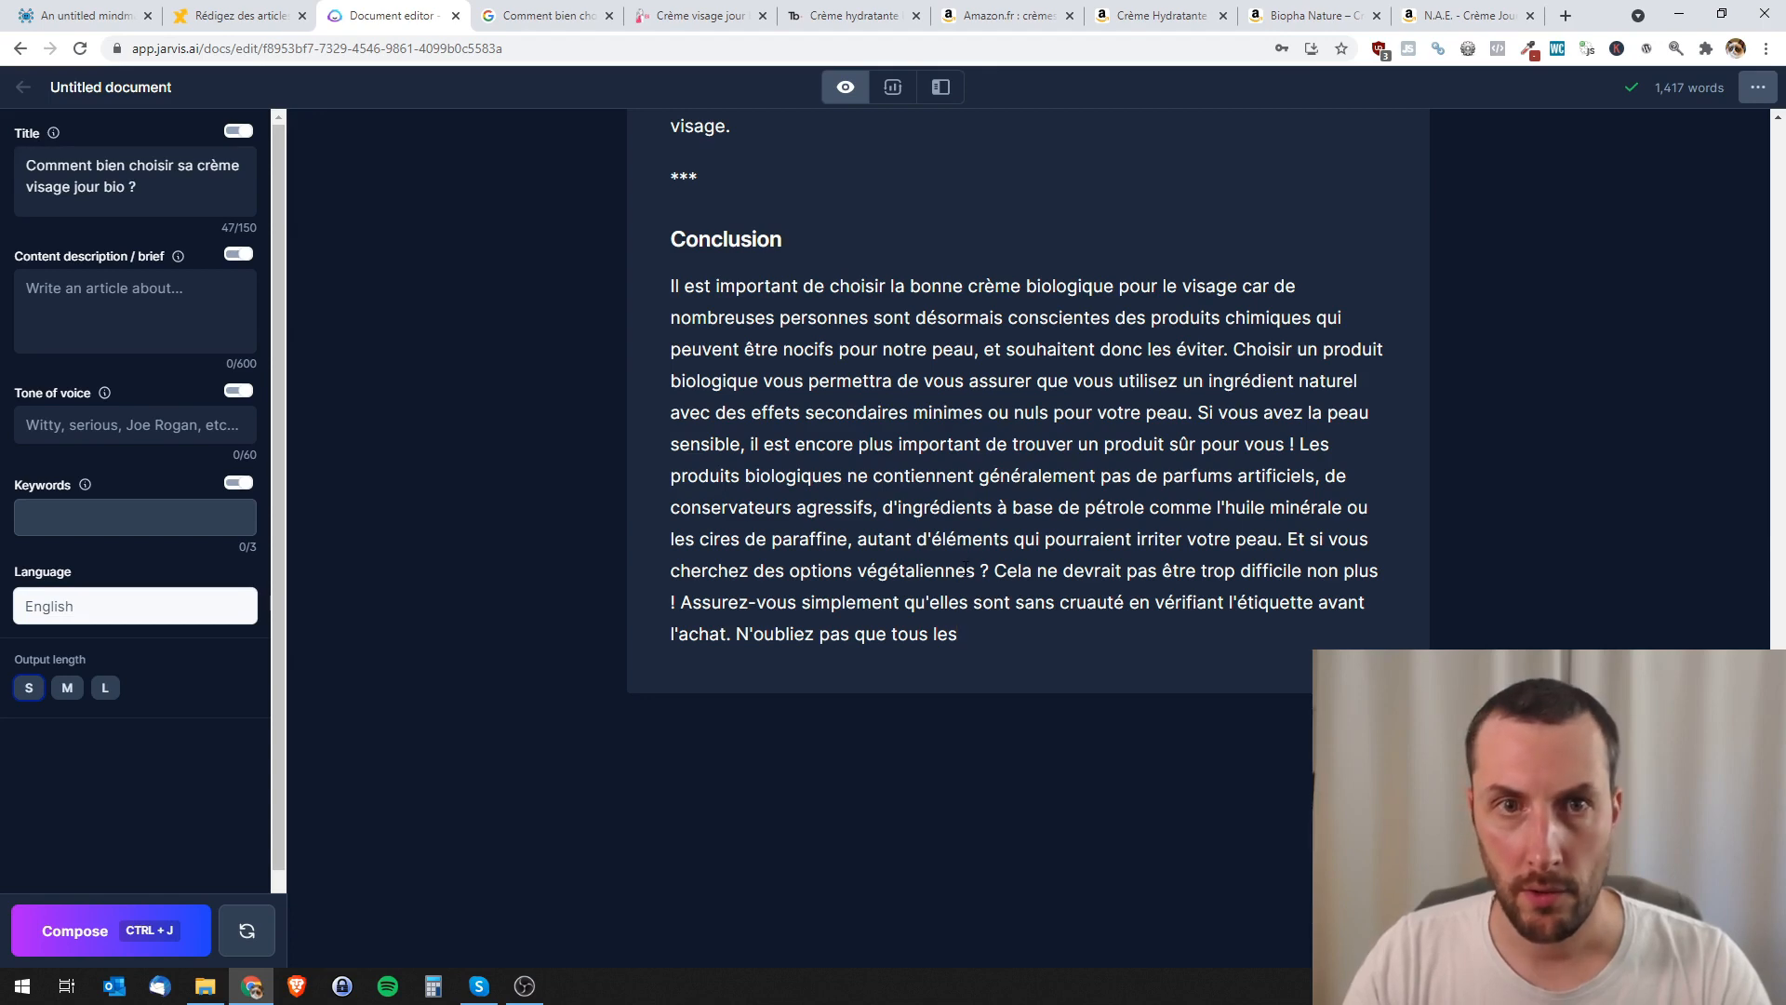
- Look over the article from its beginning and delete the unfinished sentence "N'oubliez pas que tous les" at the end of the conclusion
{"action": "left_click_drag", "start_coordinate": [1774, 940], "coordinate": [1767, 144]}
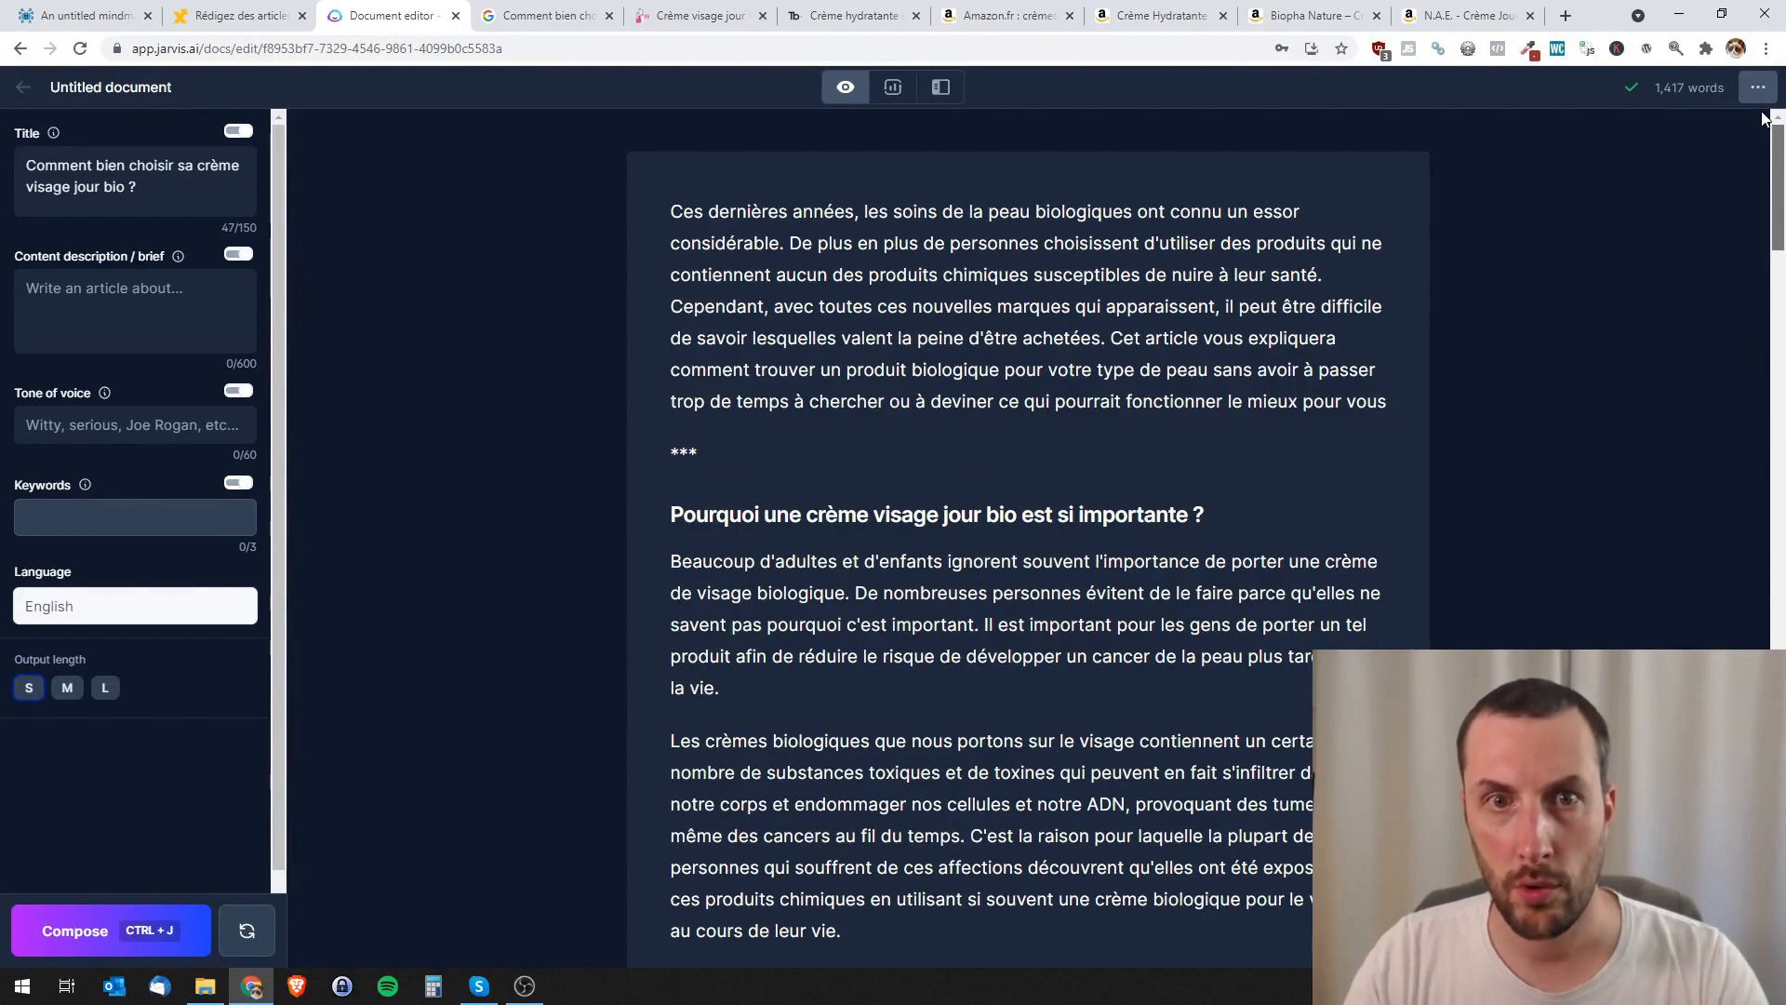
{"action": "left_click_drag", "start_coordinate": [1765, 119], "coordinate": [1771, 945]}
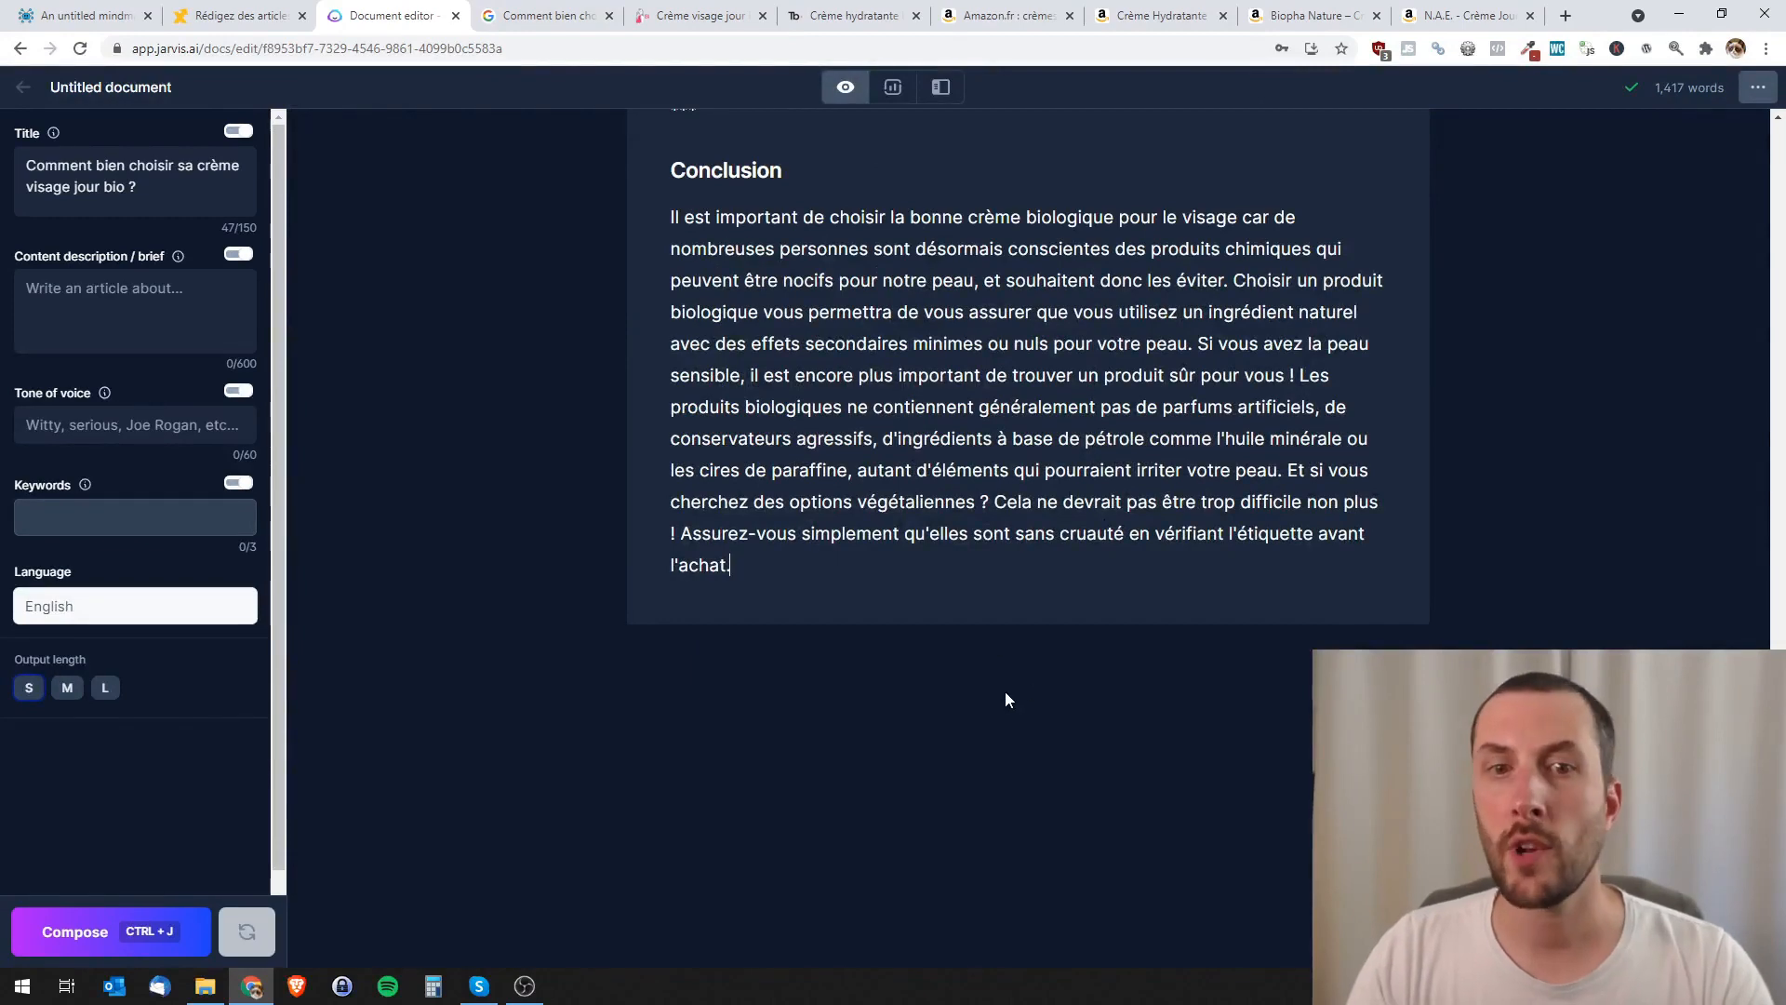
- Check the article's estimated reading time and look back through its product and skin-type sections
{"action": "mouse_move", "coordinate": [1679, 89]}
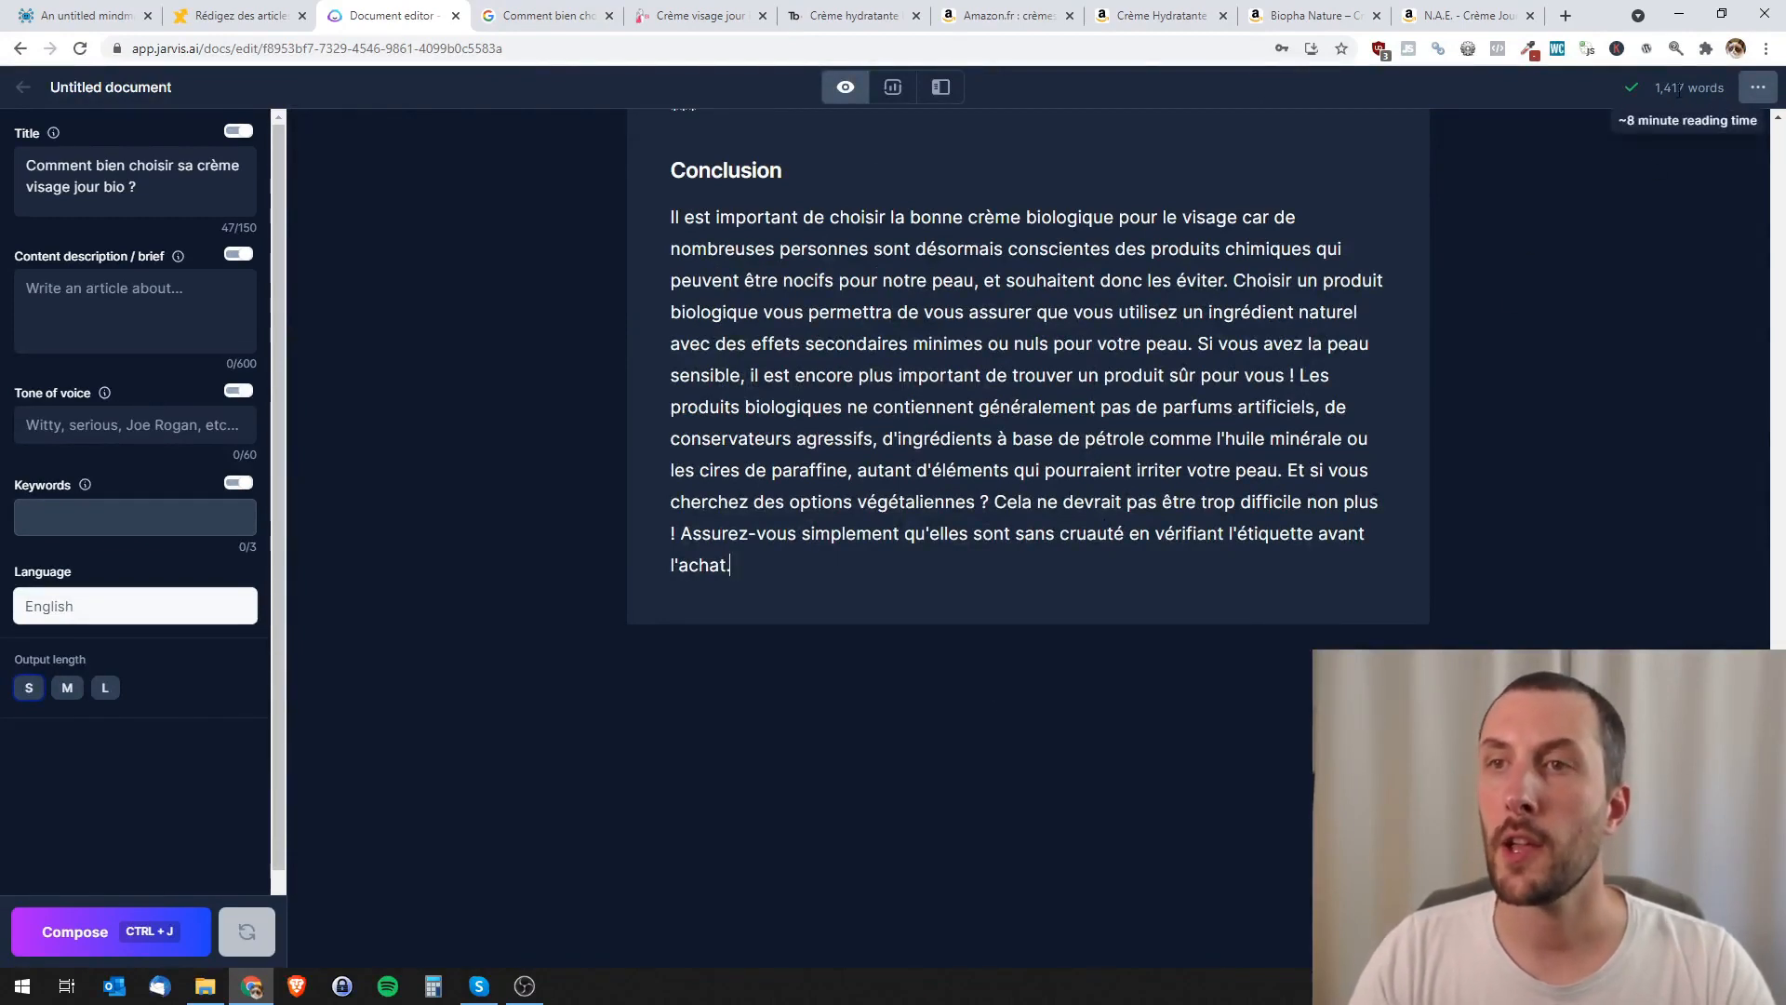
{"action": "scroll", "coordinate": [1028, 539], "scroll_direction": "up", "scroll_amount": 15}
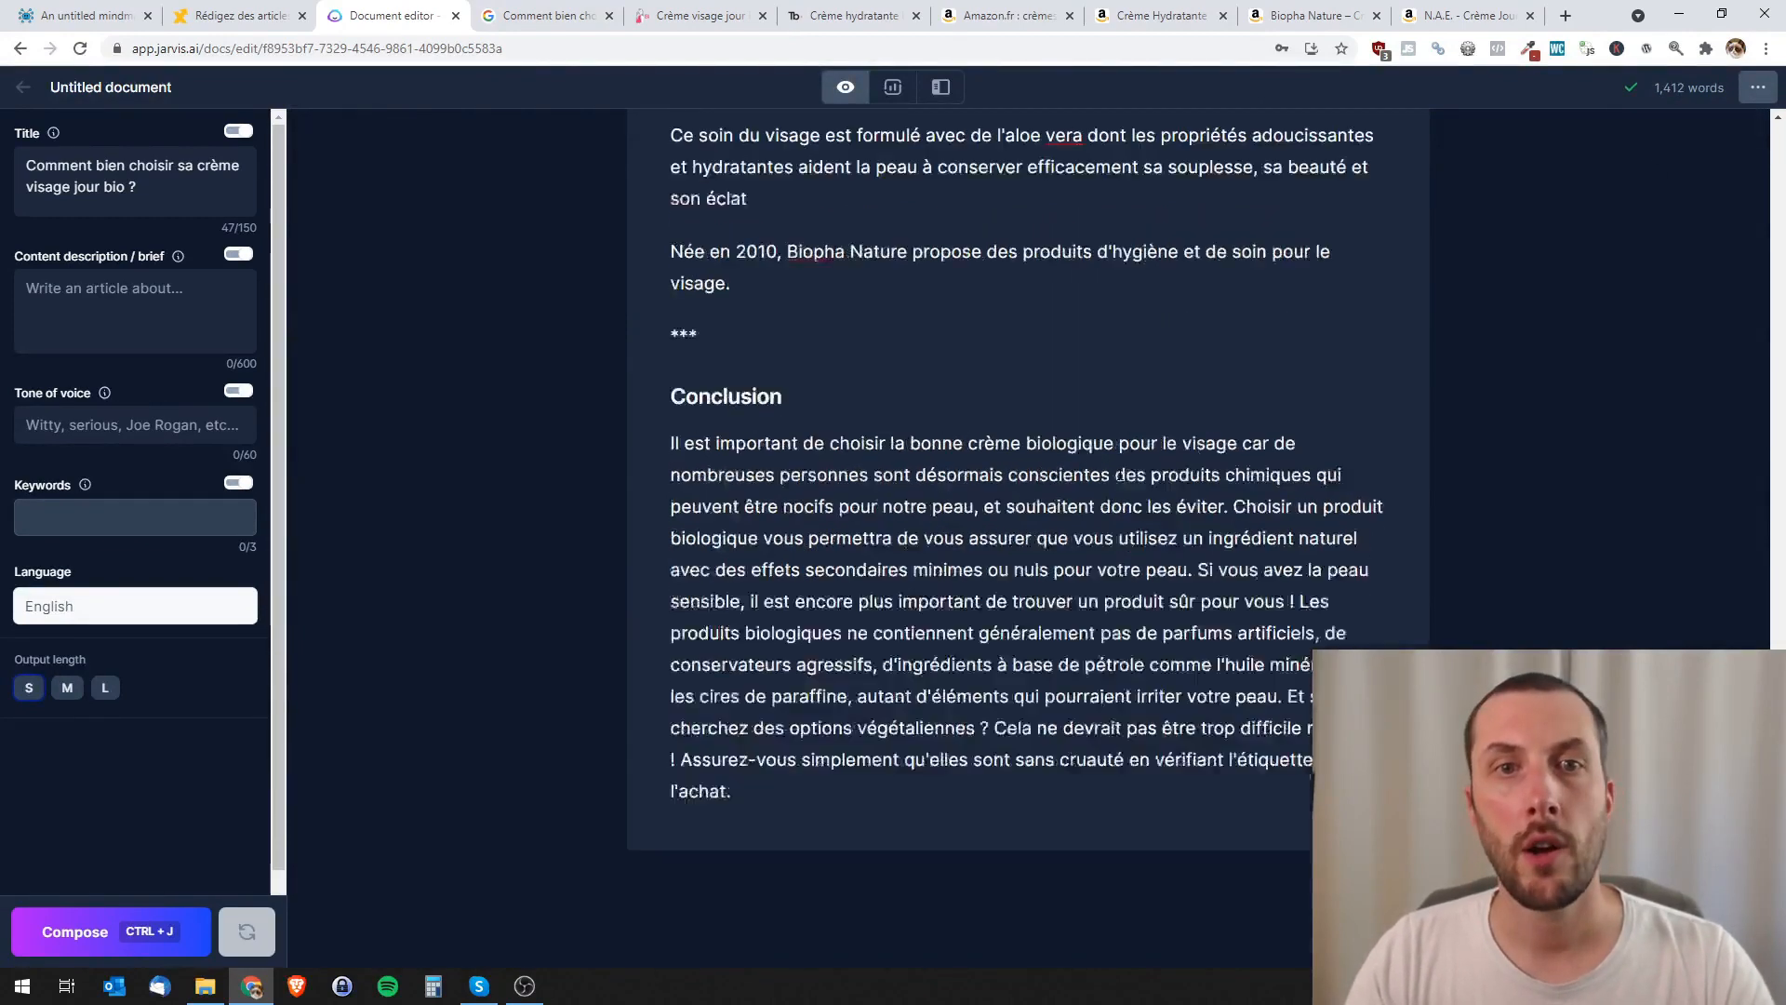
{"action": "scroll", "coordinate": [1204, 471], "scroll_direction": "up", "scroll_amount": 8}
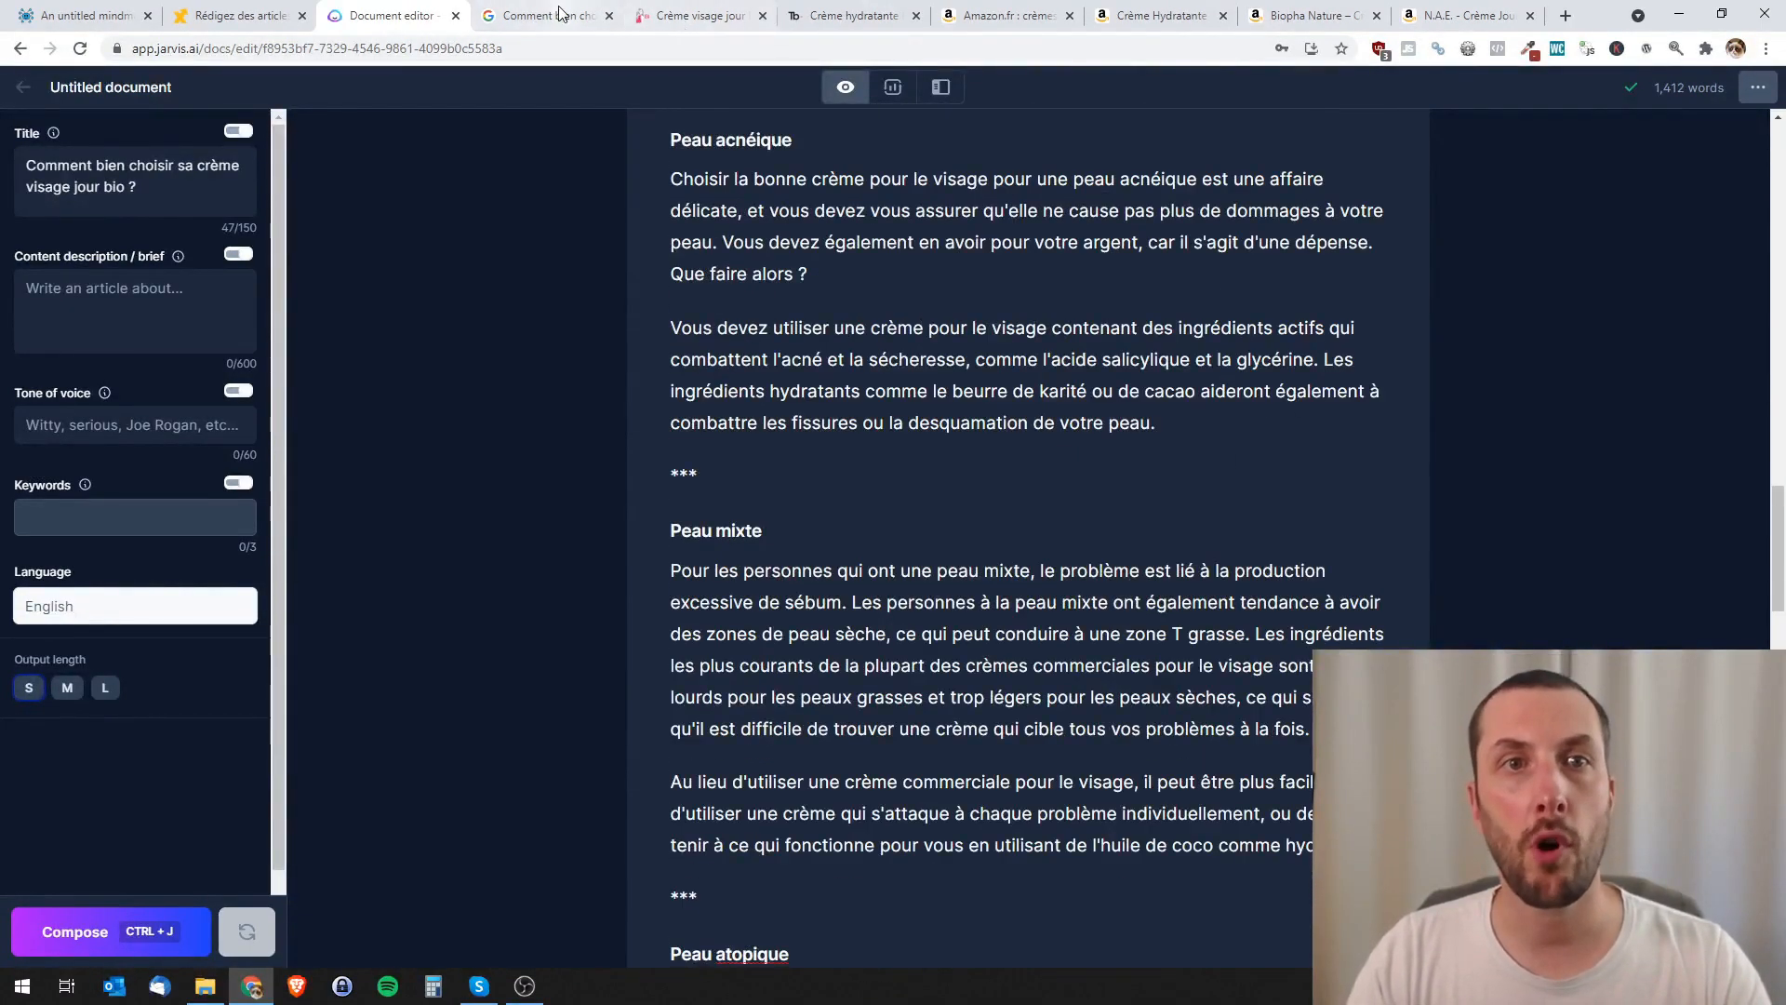
{"action": "scroll", "coordinate": [931, 638], "scroll_direction": "down", "scroll_amount": 6}
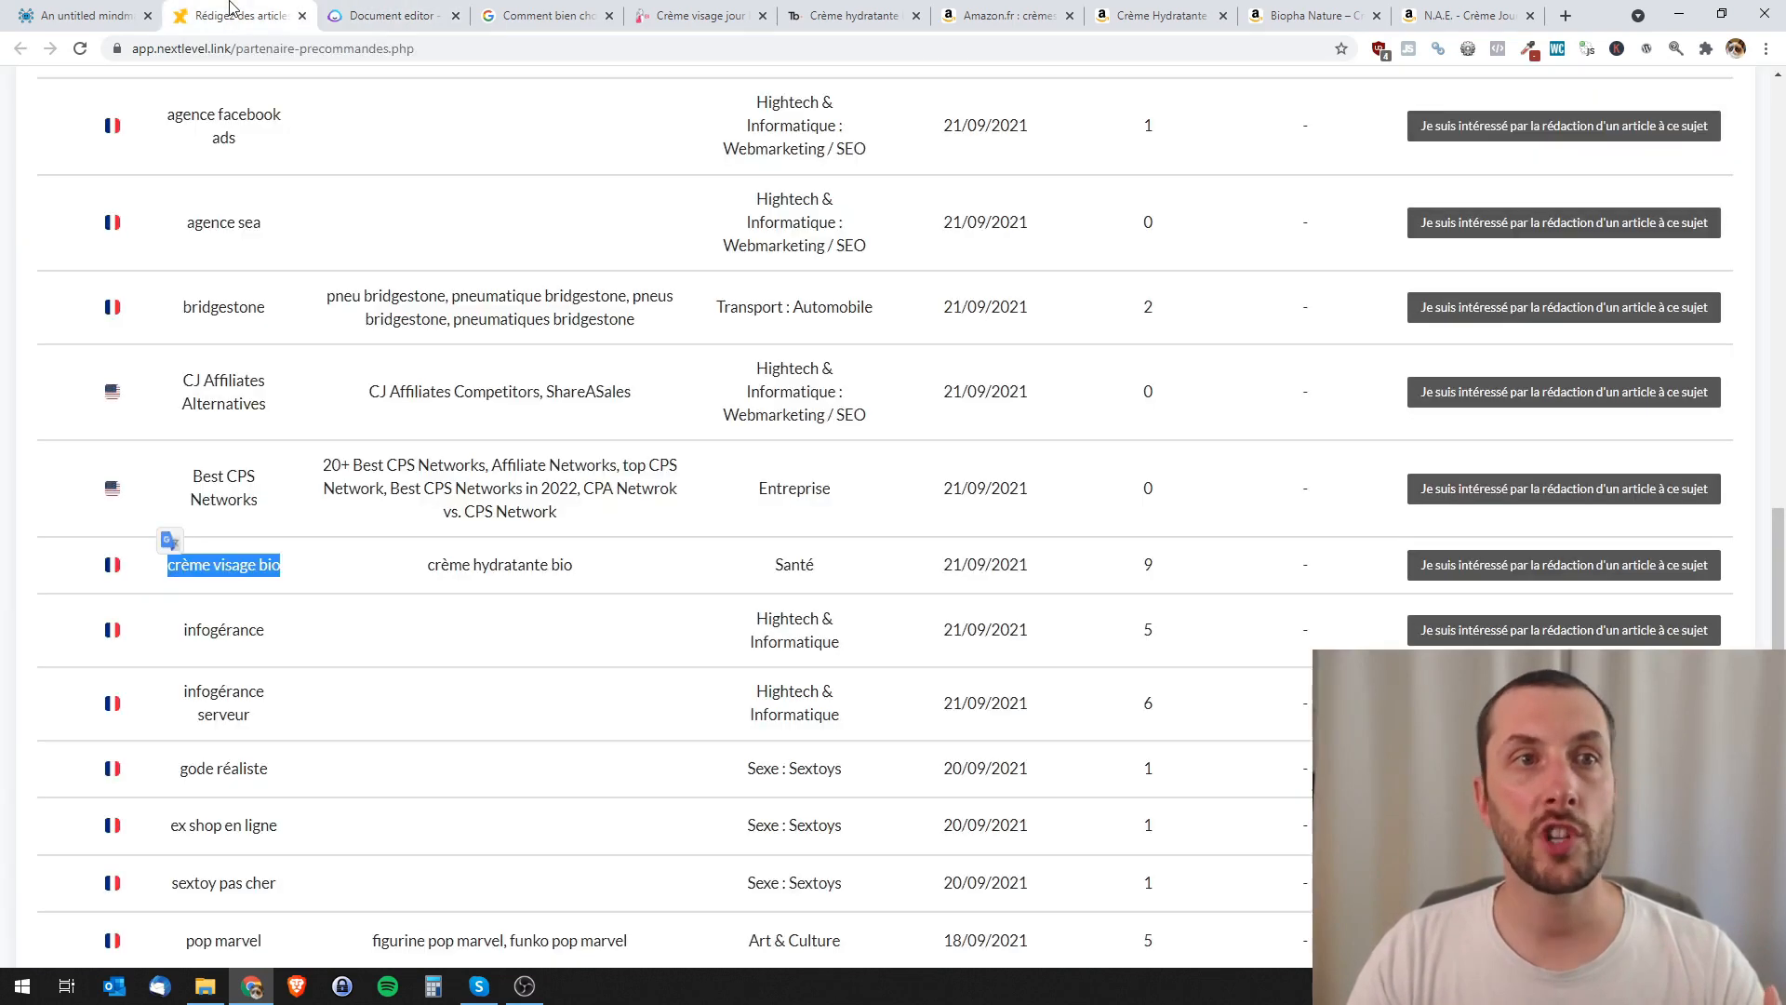
- Revisit the "crème visage bio" topic on Nextlevel, the Google results for the article title and the competitor articles used as sources
{"action": "left_click", "coordinate": [232, 15]}
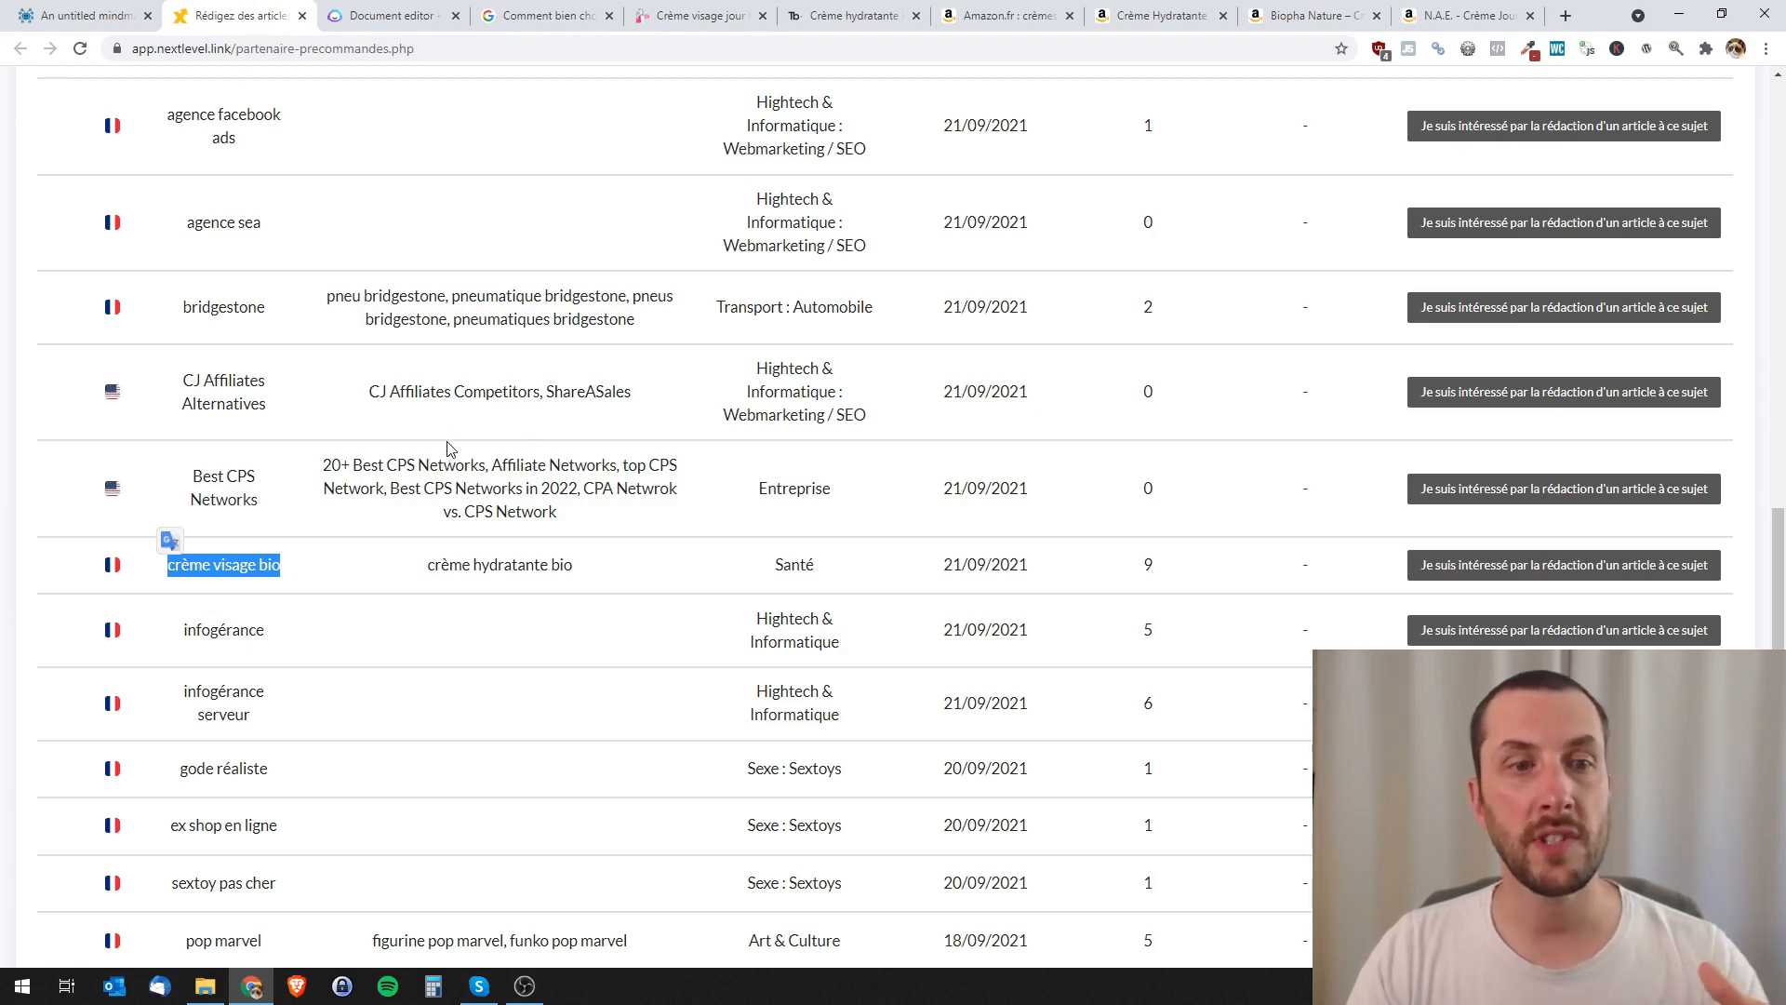
{"action": "left_click", "coordinate": [511, 12]}
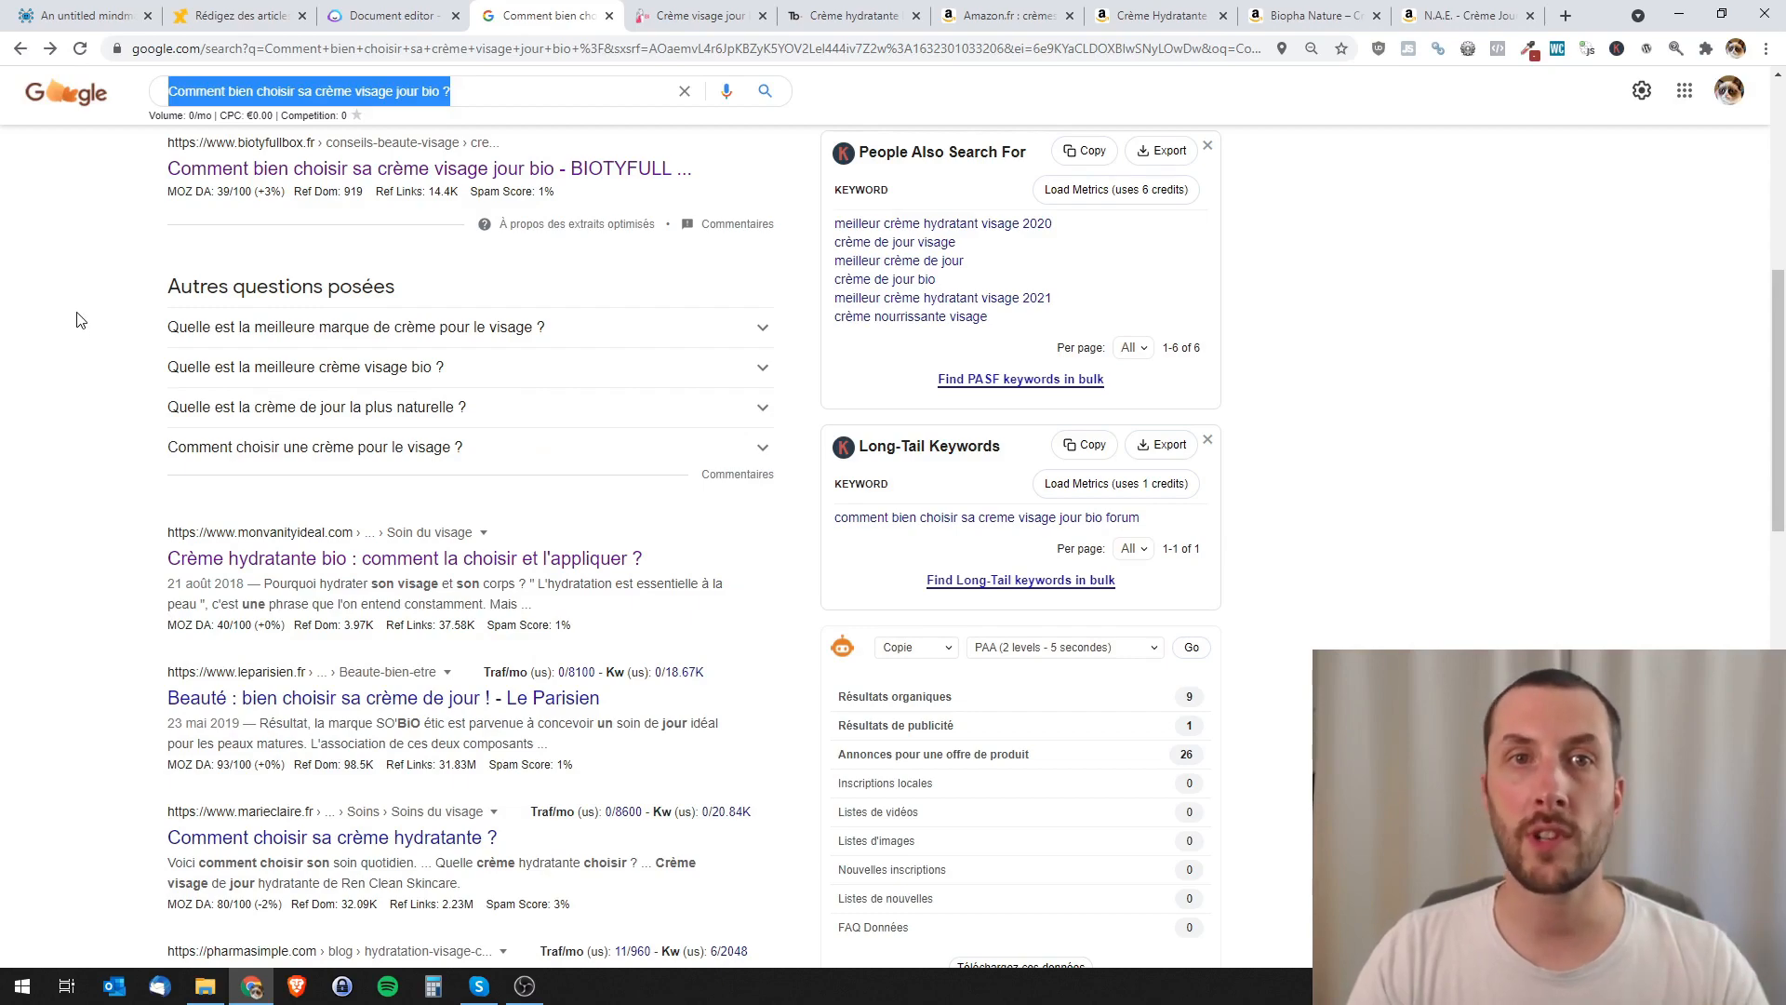
{"action": "left_click", "coordinate": [693, 15]}
{"action": "scroll", "coordinate": [623, 479], "scroll_direction": "up", "scroll_amount": 1}
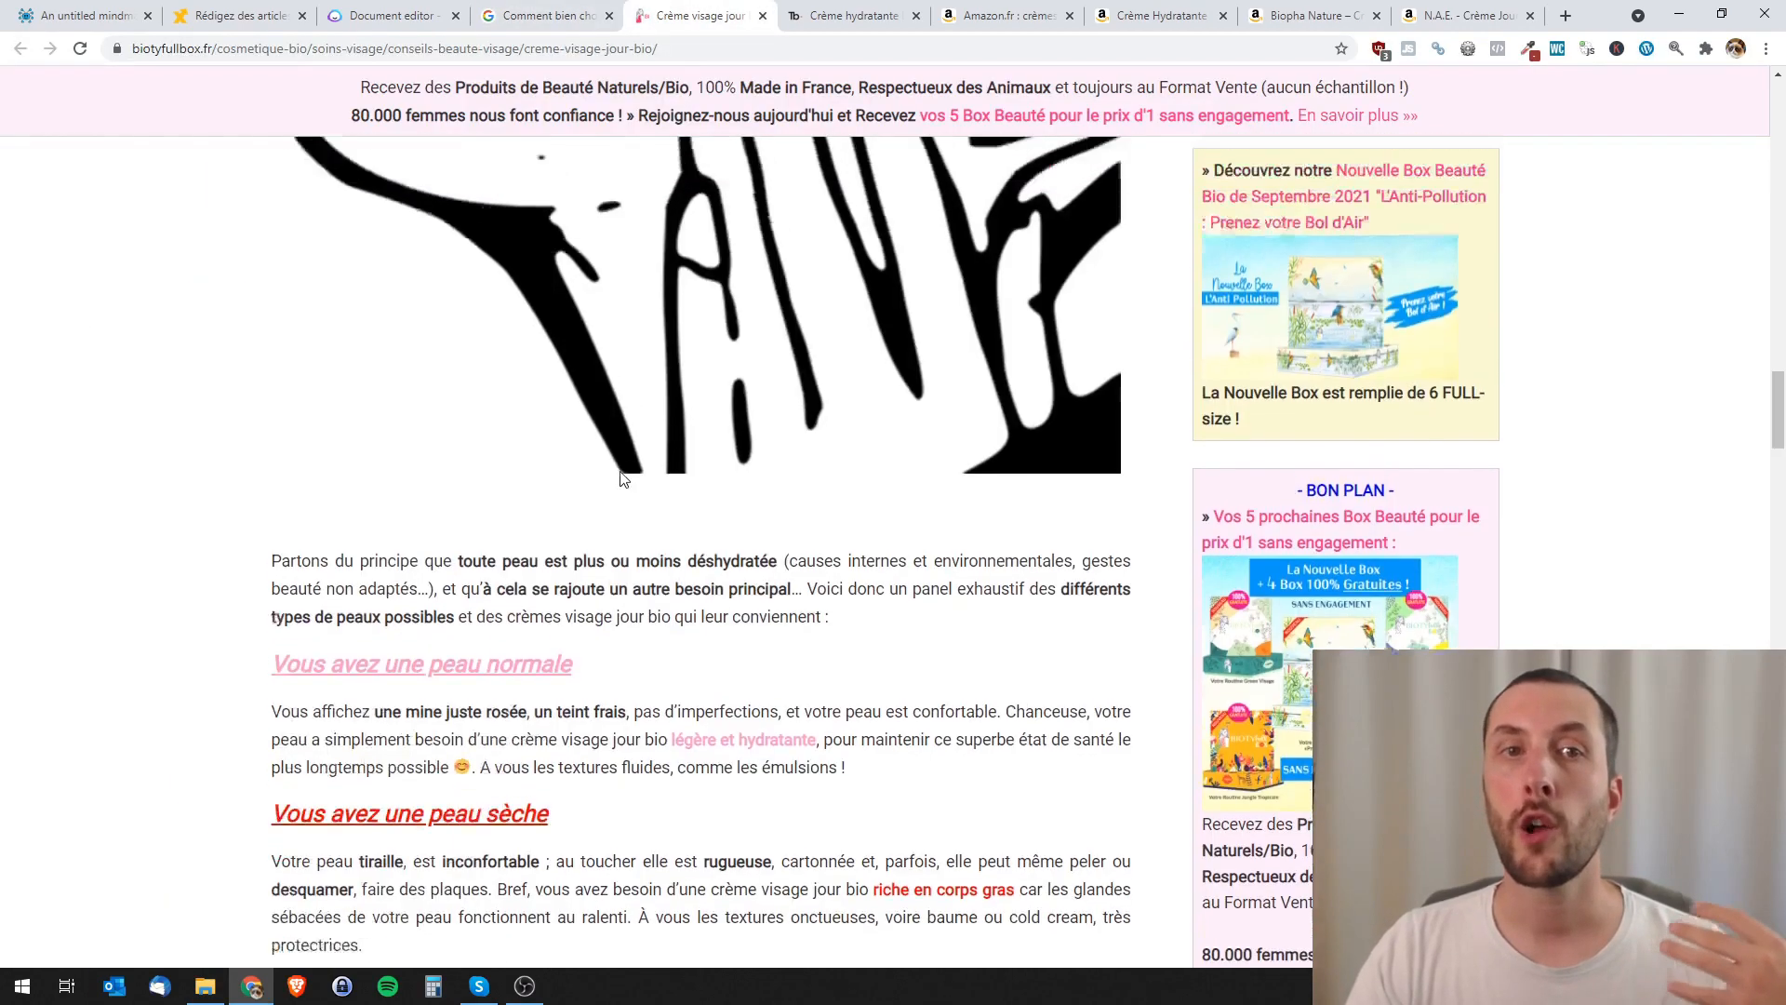
{"action": "scroll", "coordinate": [623, 479], "scroll_direction": "up", "scroll_amount": 15}
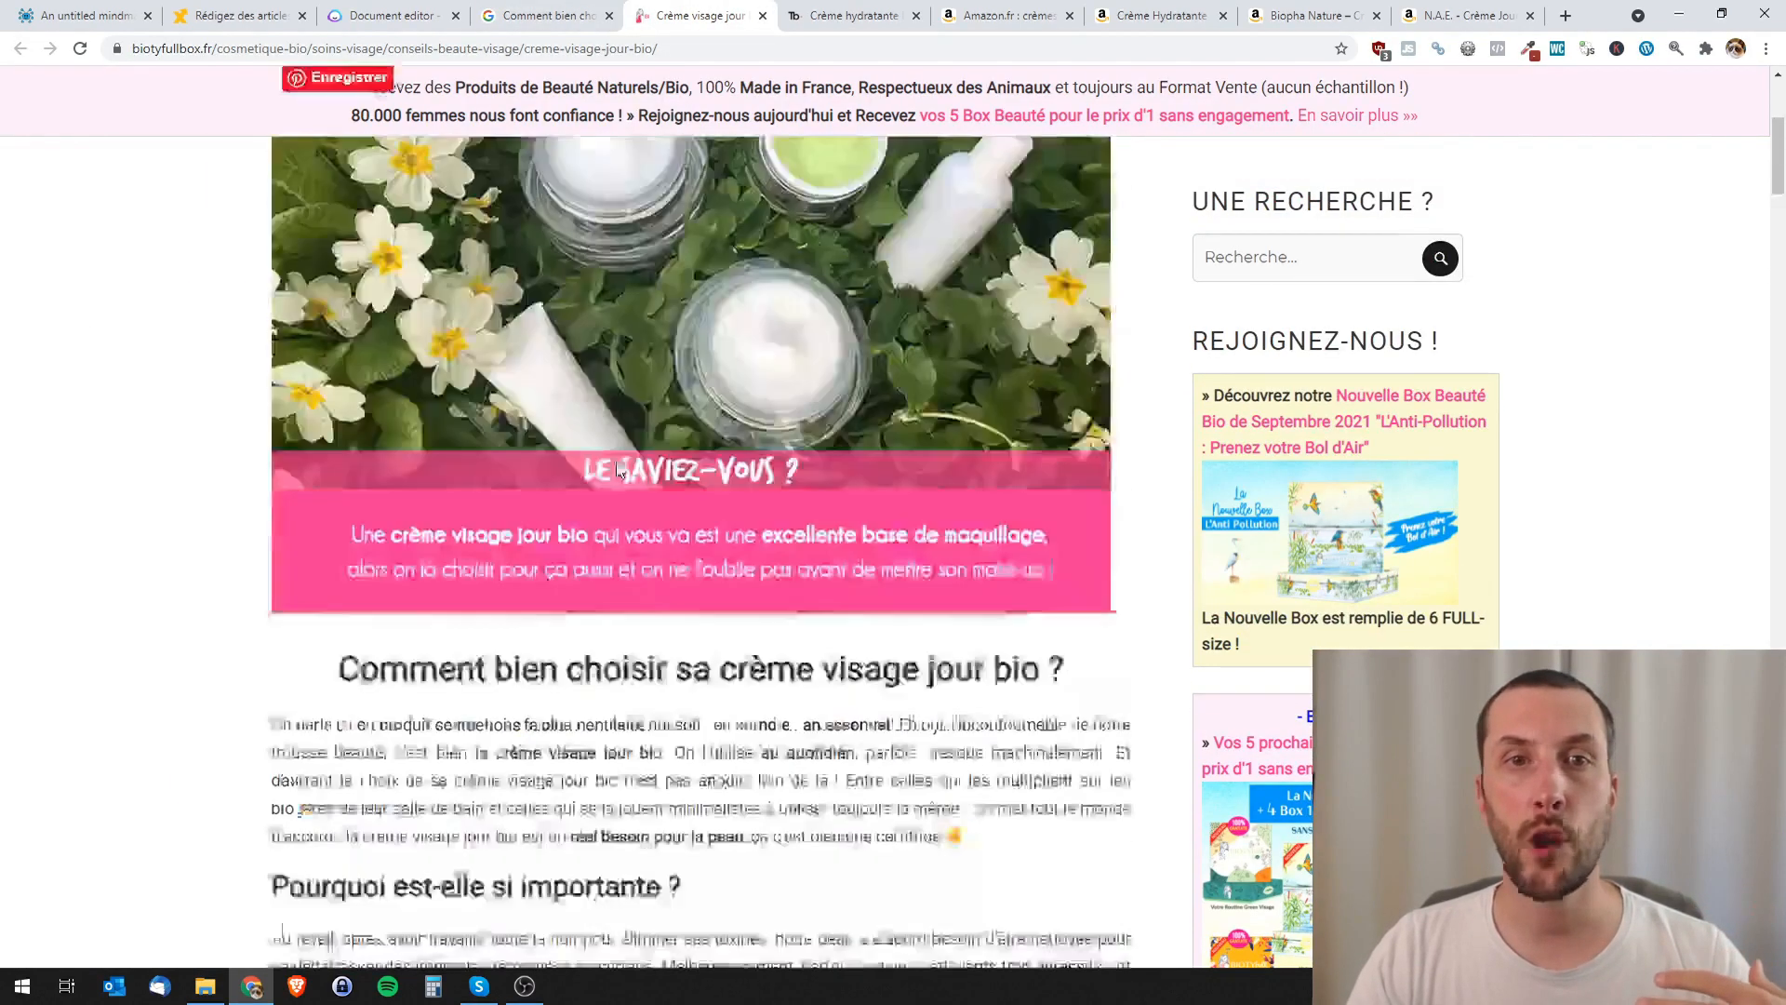
{"action": "left_click", "coordinate": [867, 13]}
- Return to the article in Jarvis, review its opening sections and view it briefly alongside the writing templates
{"action": "left_click", "coordinate": [390, 14]}
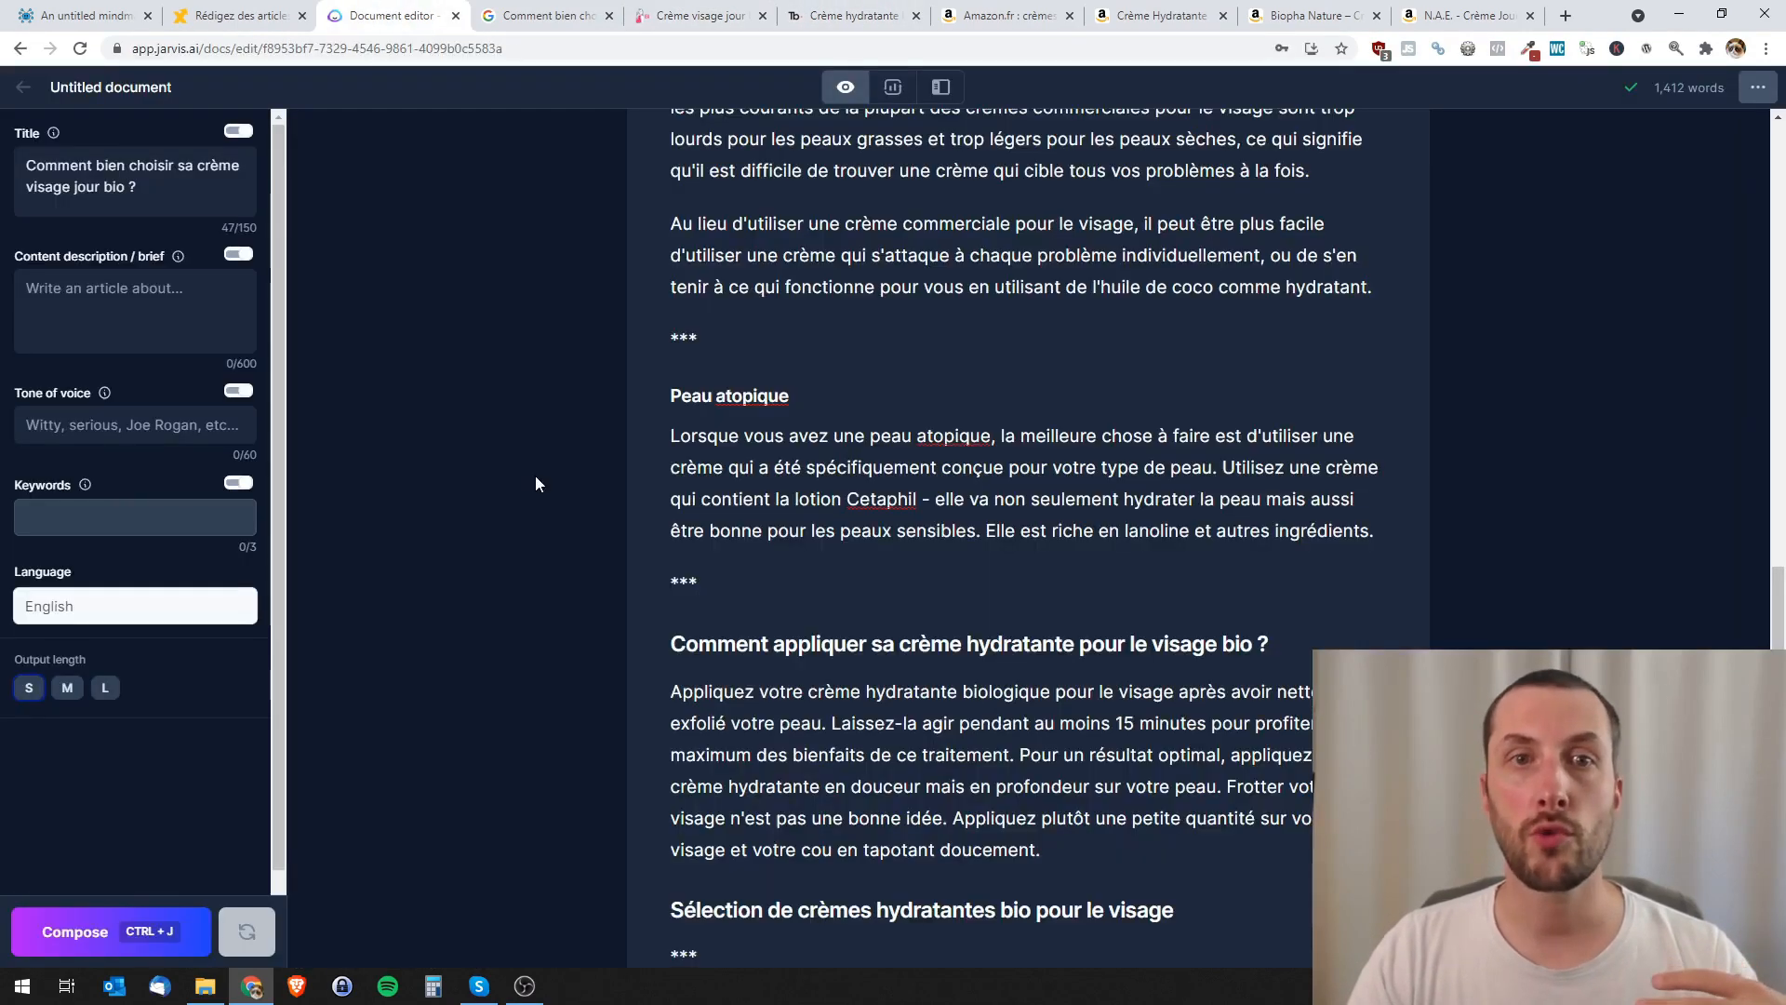
{"action": "scroll", "coordinate": [534, 476], "scroll_direction": "up", "scroll_amount": 20}
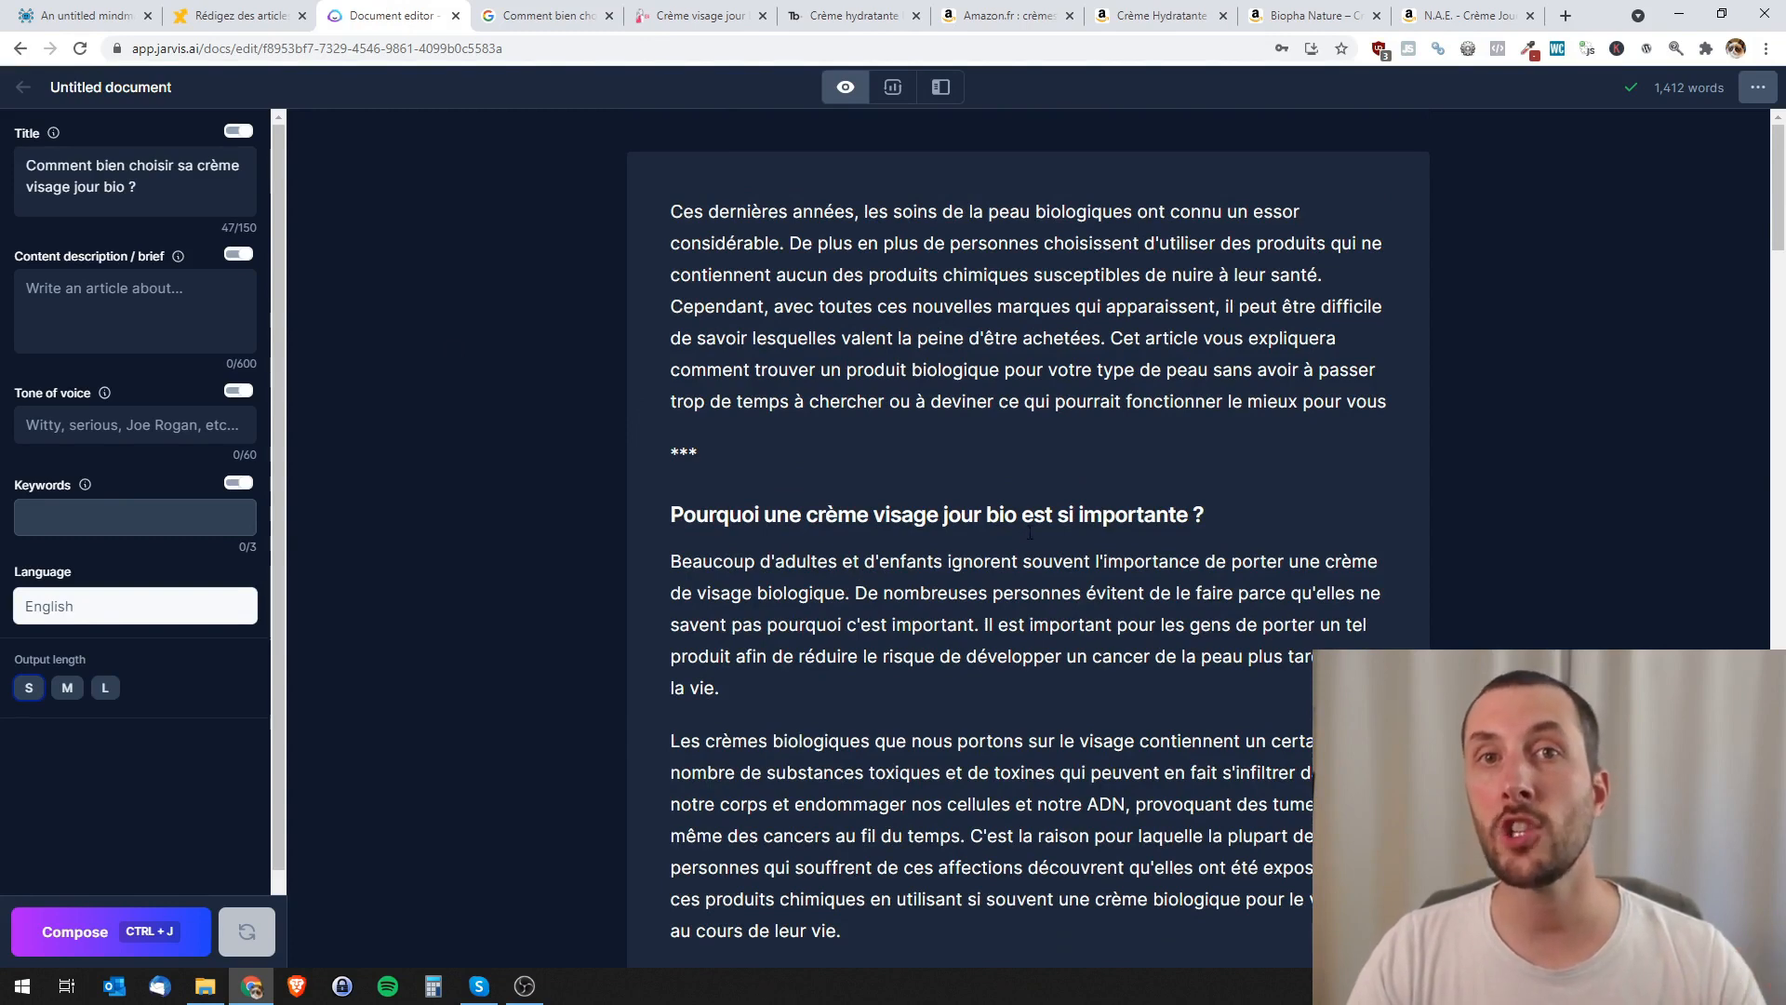
{"action": "scroll", "coordinate": [1022, 541], "scroll_direction": "down", "scroll_amount": 3}
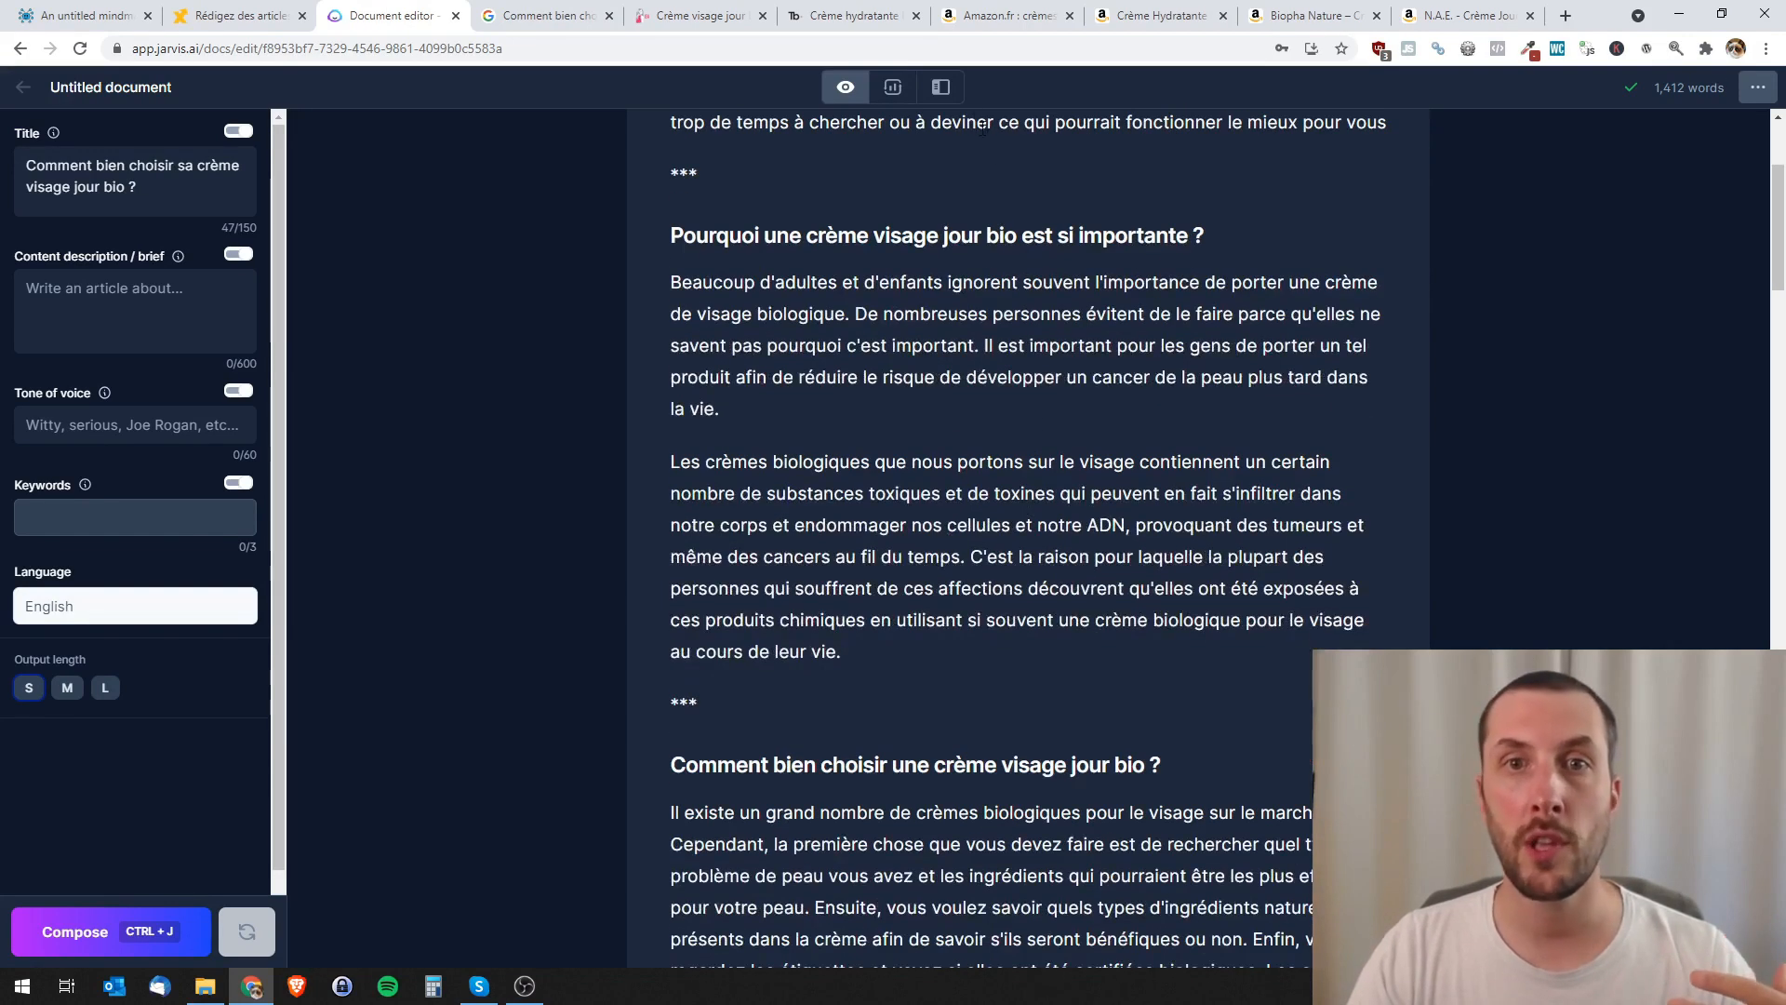
{"action": "left_click", "coordinate": [941, 86]}
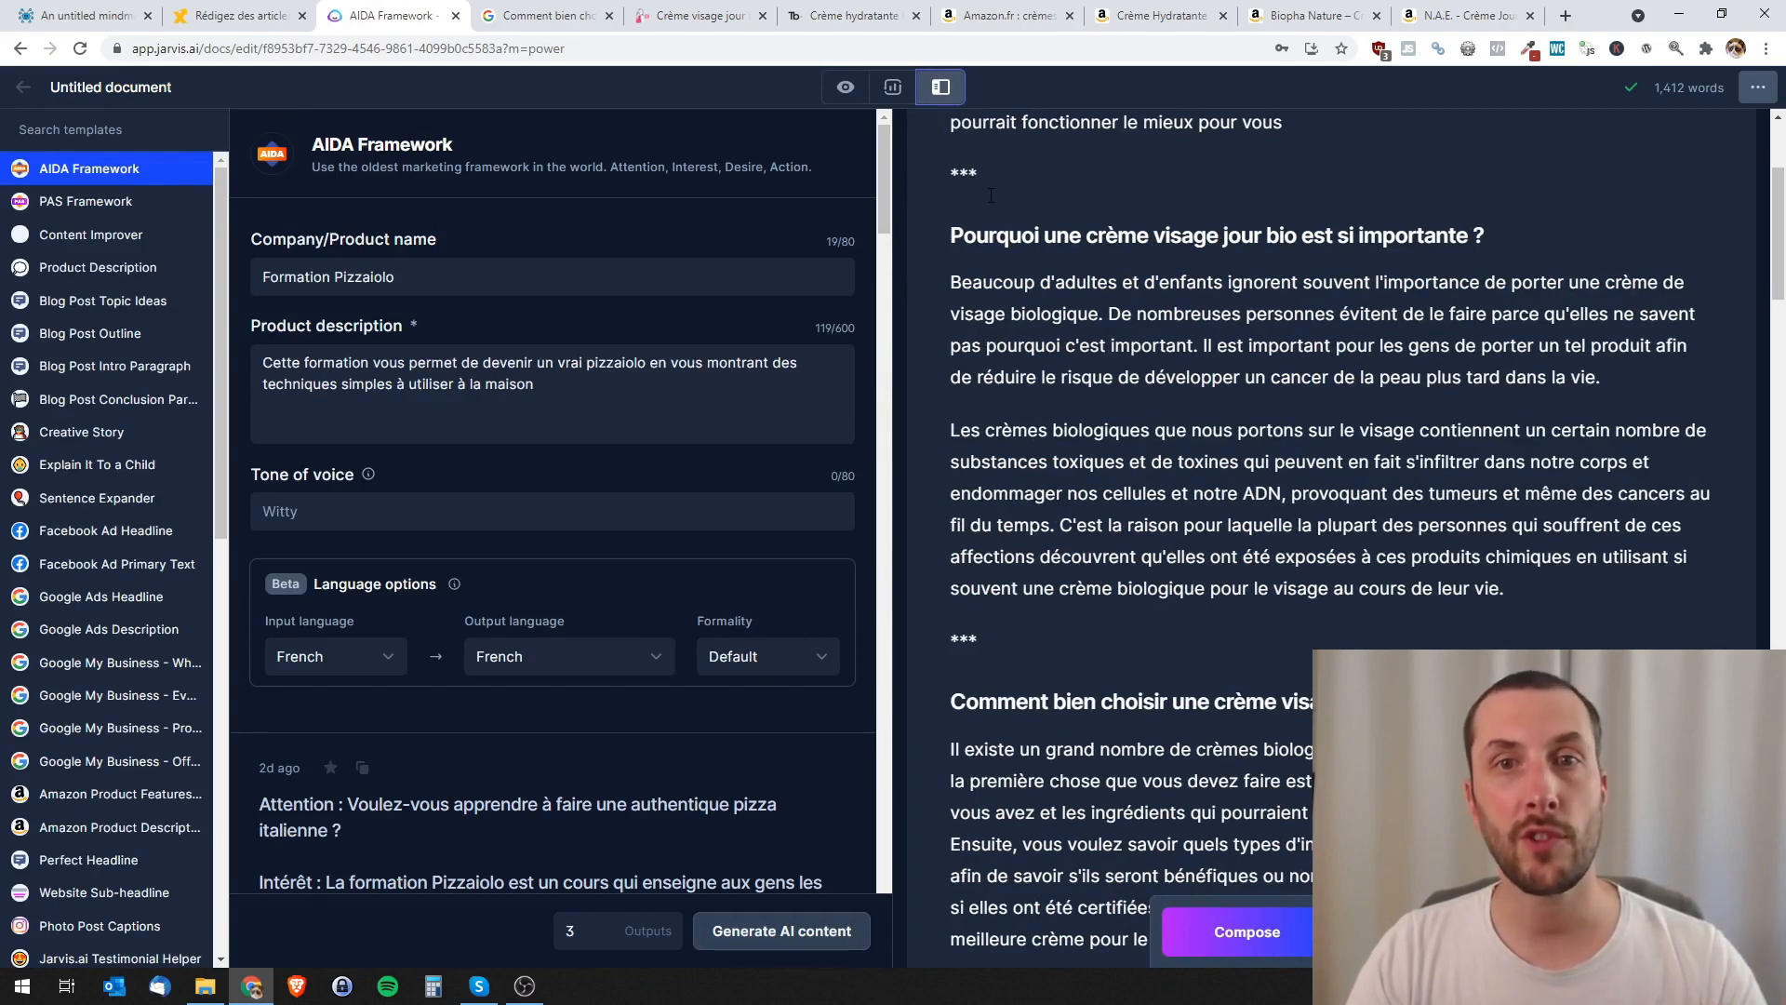
{"action": "left_click", "coordinate": [845, 86]}
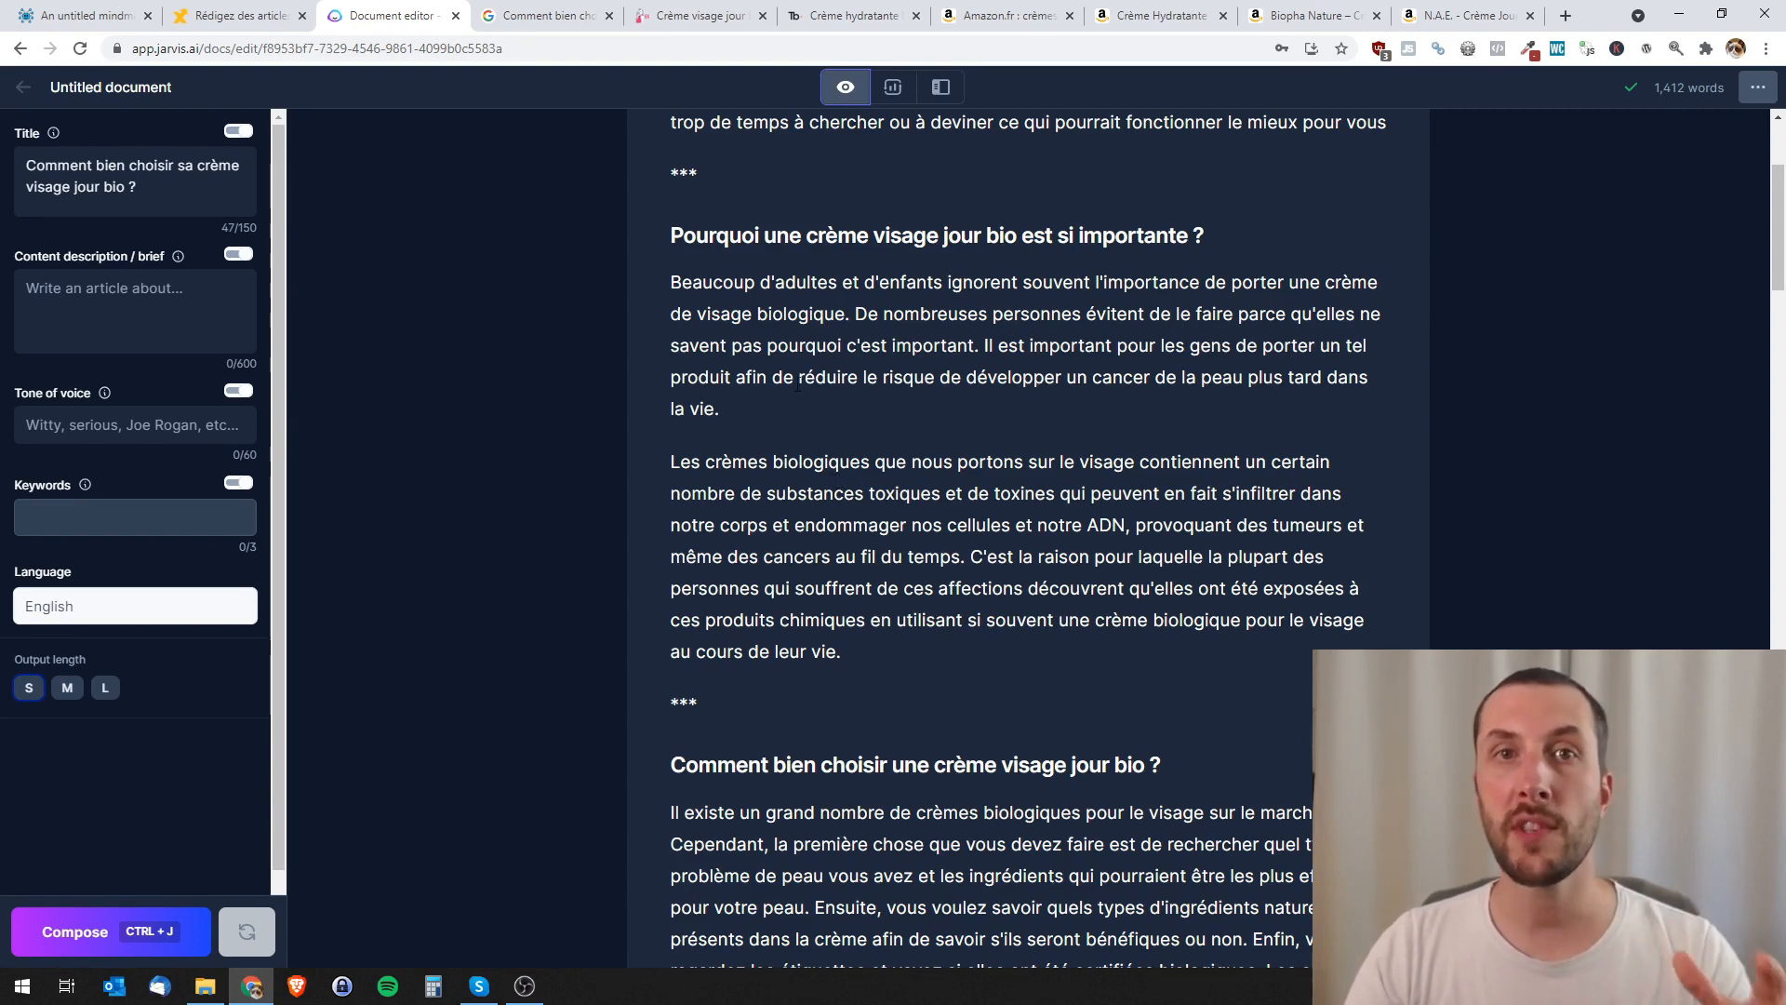
- Switch back to the Nextlevel list of article topics available for writing
{"action": "left_click", "coordinate": [268, 15]}
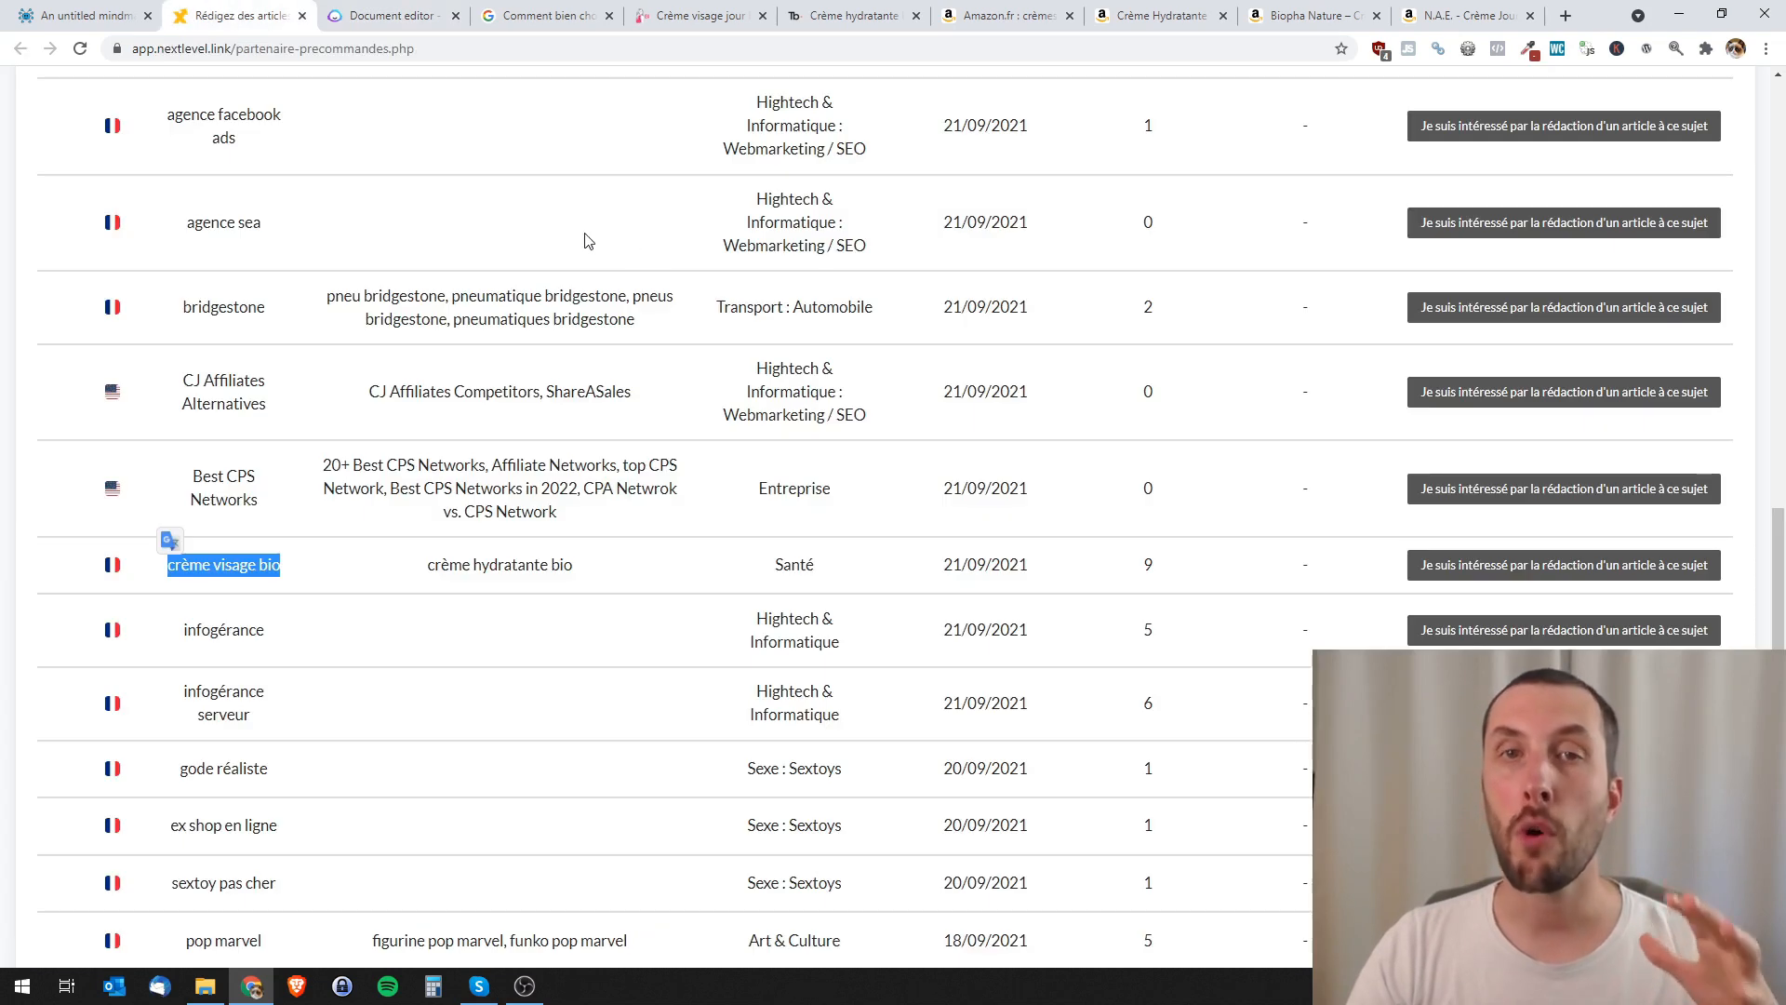